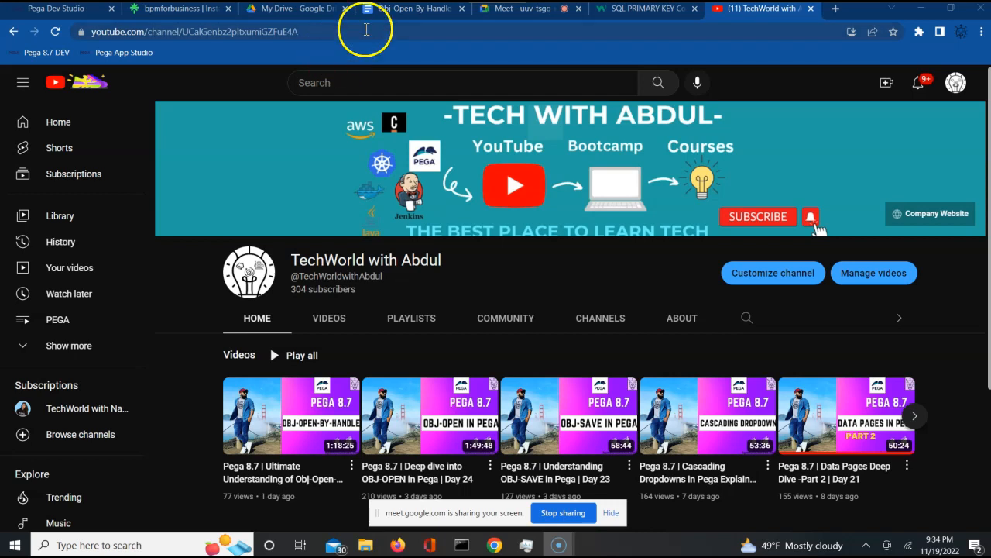
- Show the Obj-Open-By-Handle notes and select the ALFA-ALFAAUTO-WORK C-10008 line
{"action": "left_click", "coordinate": [403, 11]}
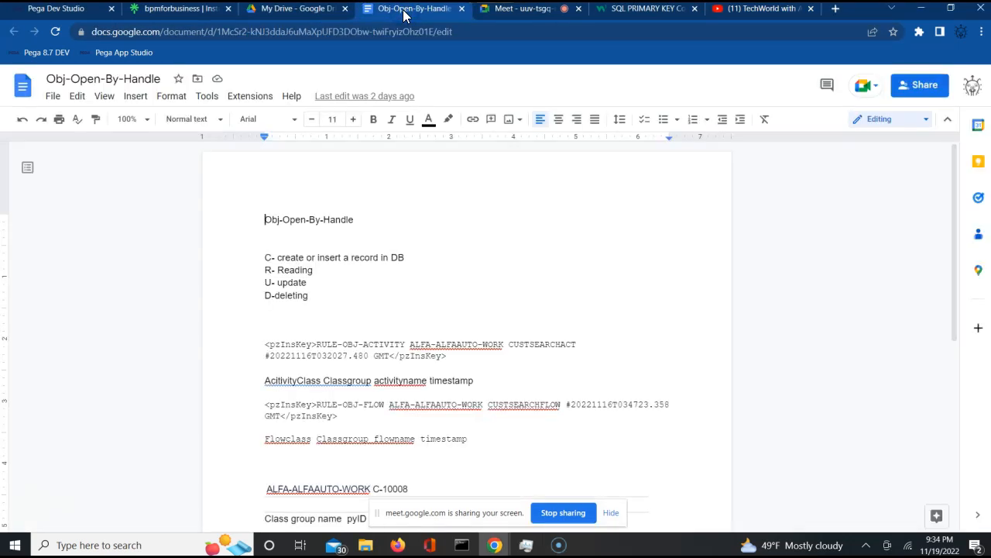
{"action": "left_click", "coordinate": [487, 306]}
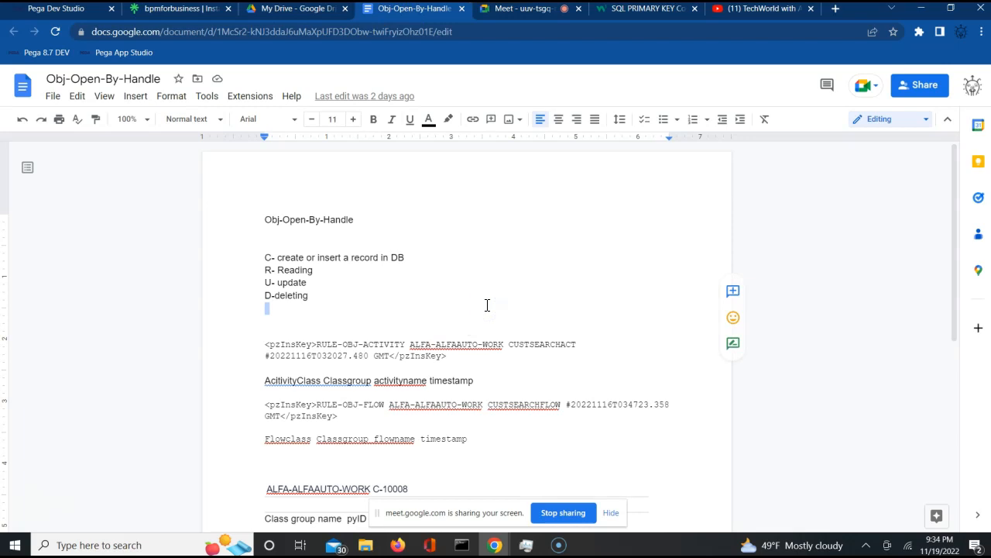
{"action": "key", "text": "Down"}
{"action": "key", "text": "Down"}
{"action": "key", "text": "Down"}
{"action": "key", "text": "Down"}
{"action": "key", "text": "Down"}
{"action": "key", "text": "Down"}
{"action": "key", "text": "Down"}
{"action": "key", "text": "Down"}
{"action": "key", "text": "Down"}
{"action": "key", "text": "Down"}
{"action": "key", "text": "Down"}
{"action": "key", "text": "Down"}
{"action": "key", "text": "Down"}
{"action": "key", "text": "Down"}
{"action": "key", "text": "Down"}
{"action": "key", "text": "Down"}
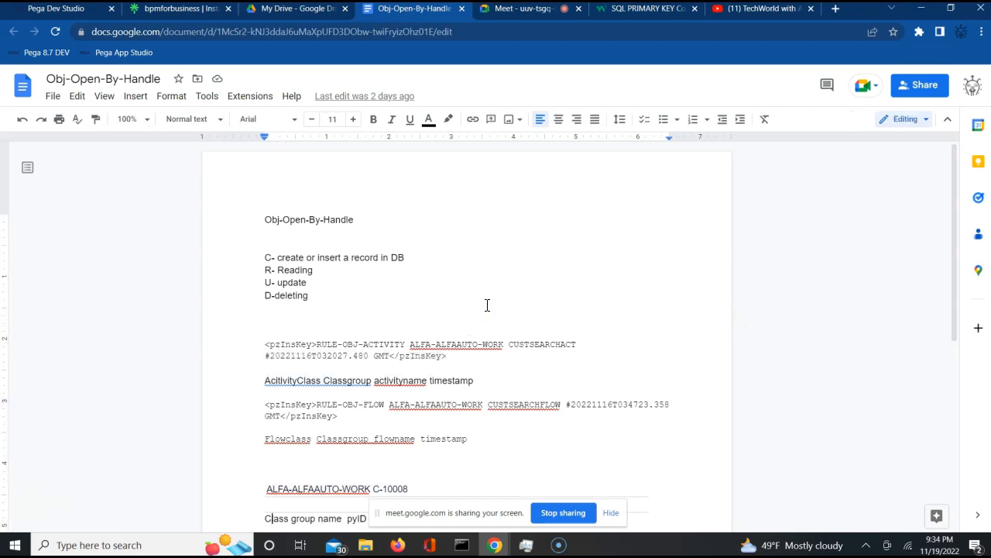
{"action": "key", "text": "Down"}
{"action": "key", "text": "Down"}
{"action": "key", "text": "Down"}
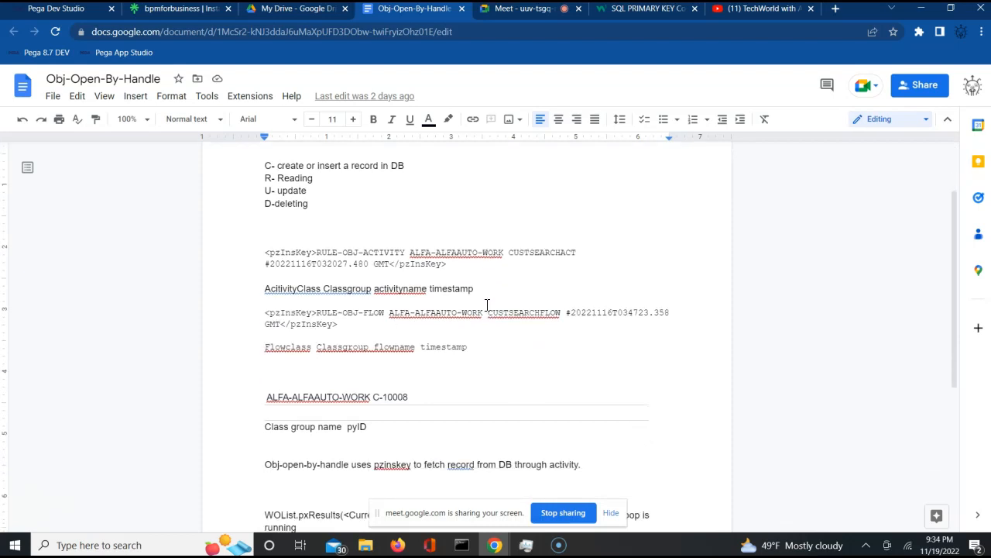
{"action": "triple_click", "coordinate": [312, 397]}
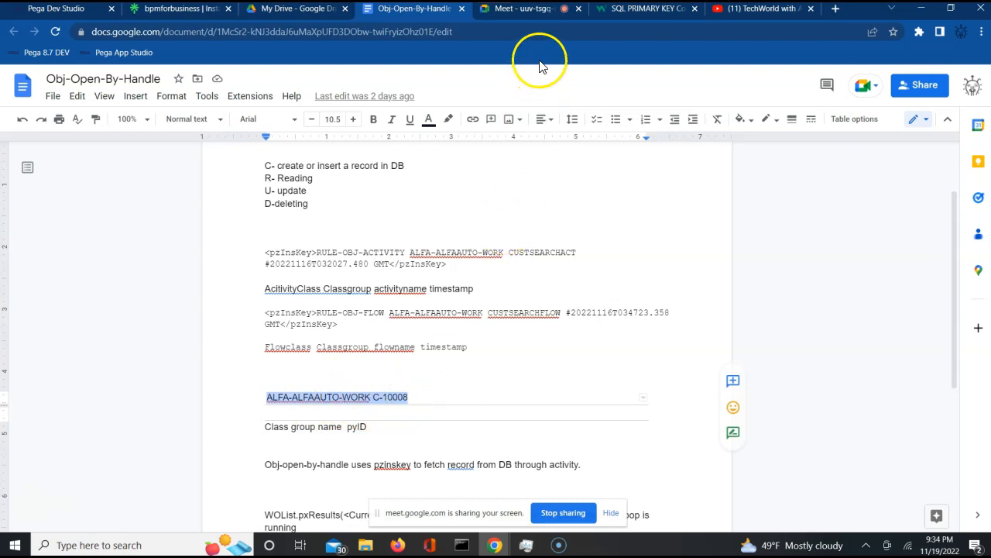
- Admit the waiting attendee to the Meet call and return to the notes
{"action": "left_click", "coordinate": [530, 11]}
{"action": "left_click", "coordinate": [629, 141]}
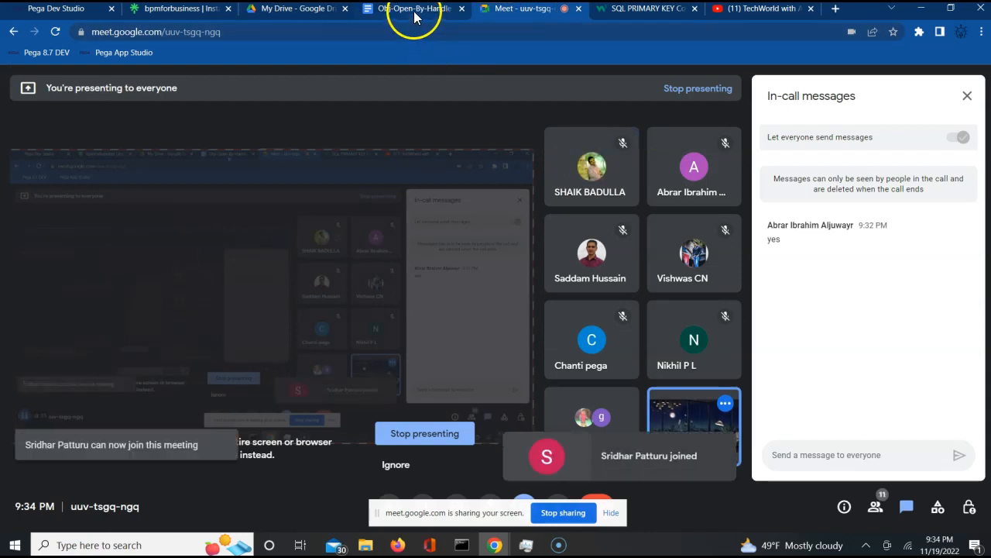
{"action": "left_click", "coordinate": [413, 10]}
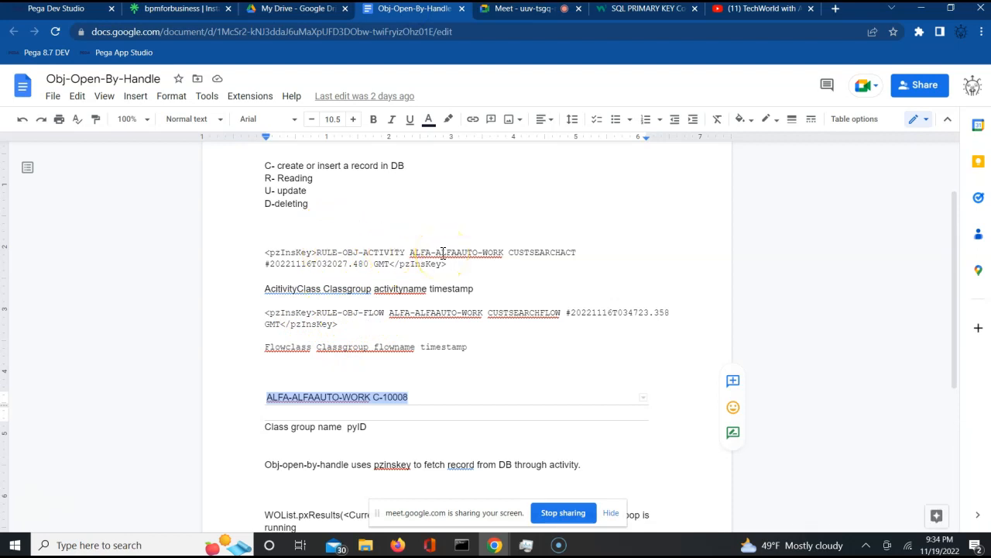
- Review the activity (CUSTSEARCHACT) and FLOW pzInsKey paragraphs in the notes
{"action": "double_click", "coordinate": [534, 256]}
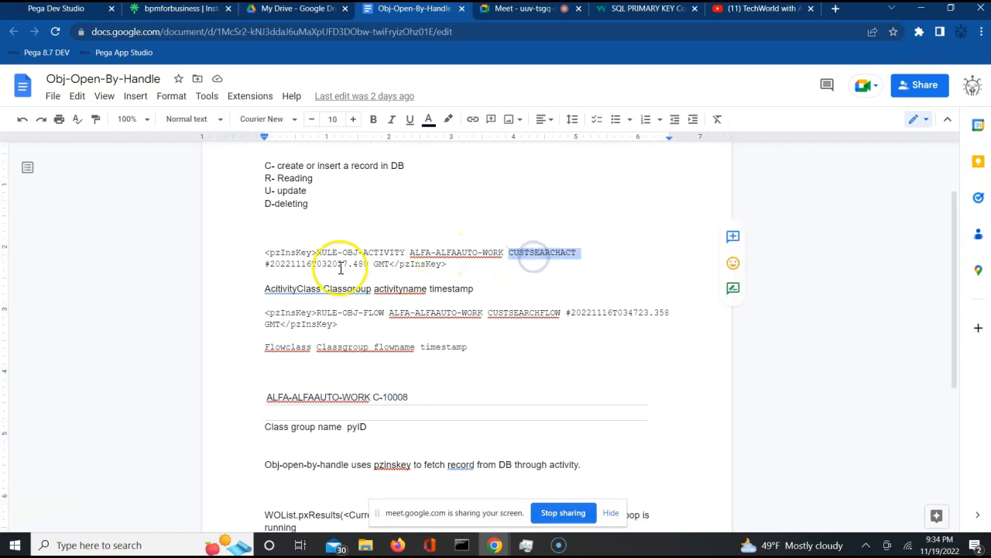
{"action": "triple_click", "coordinate": [313, 266]}
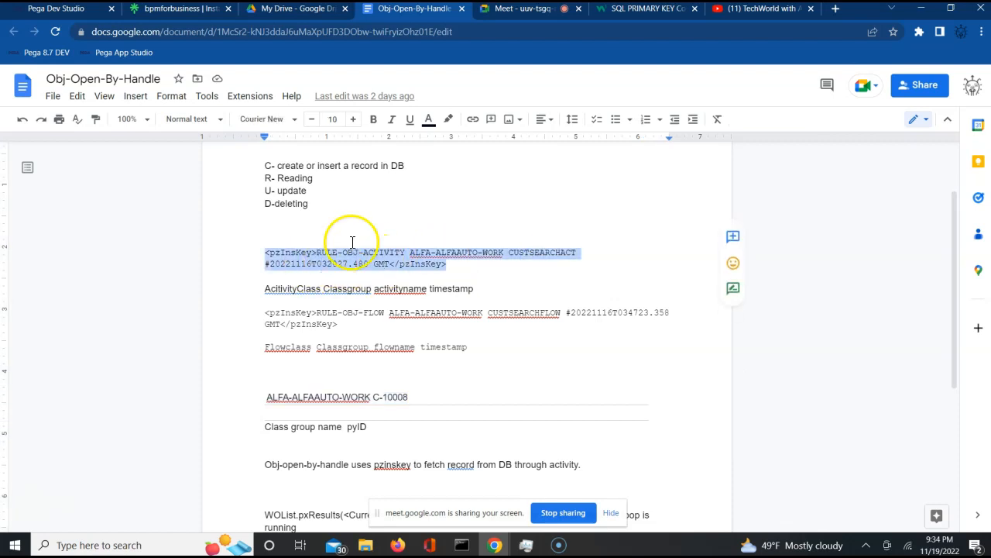
{"action": "left_click", "coordinate": [401, 311]}
{"action": "triple_click", "coordinate": [400, 311]}
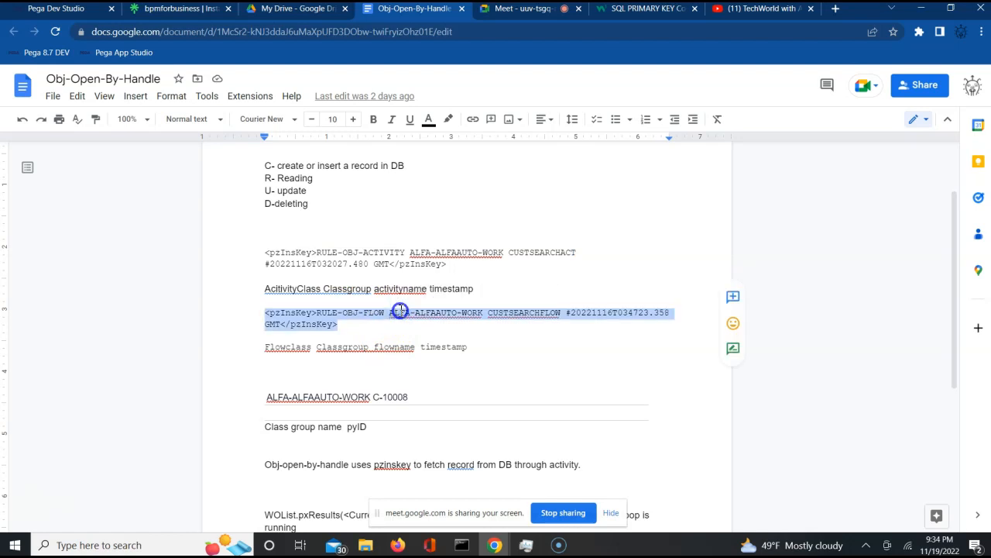
{"action": "left_click", "coordinate": [655, 458]}
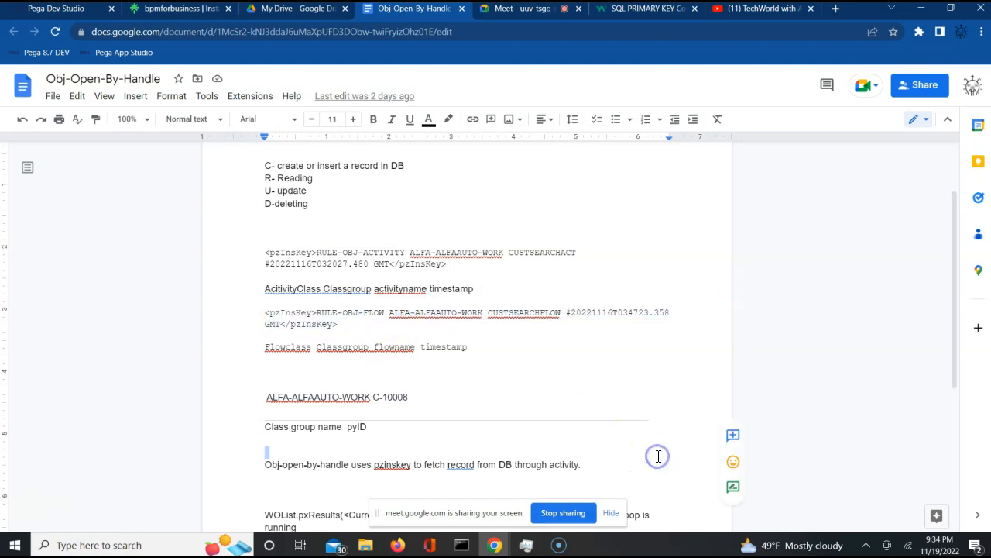
{"action": "key", "text": "Down"}
{"action": "key", "text": "Down"}
{"action": "key", "text": "Down"}
{"action": "key", "text": "Down"}
{"action": "key", "text": "Down"}
{"action": "key", "text": "Down"}
{"action": "key", "text": "Down"}
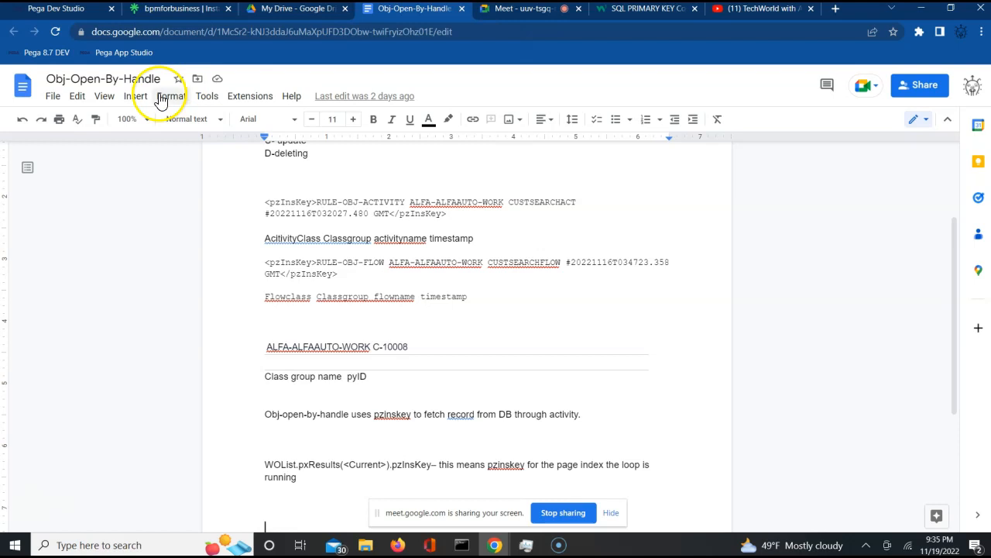
- Create a new blank Google Docs document via File > New
{"action": "left_click", "coordinate": [54, 101]}
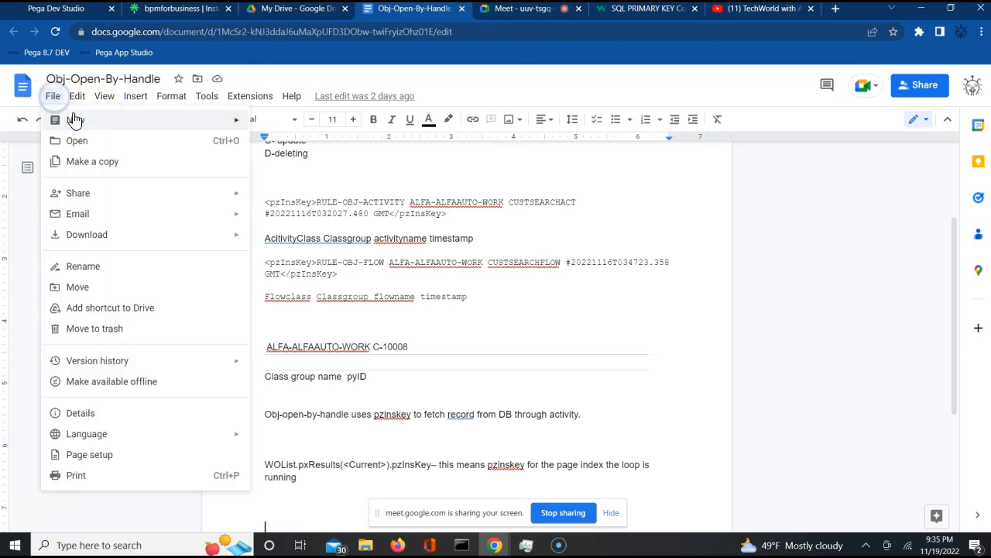
{"action": "mouse_move", "coordinate": [111, 122]}
{"action": "left_click", "coordinate": [294, 125]}
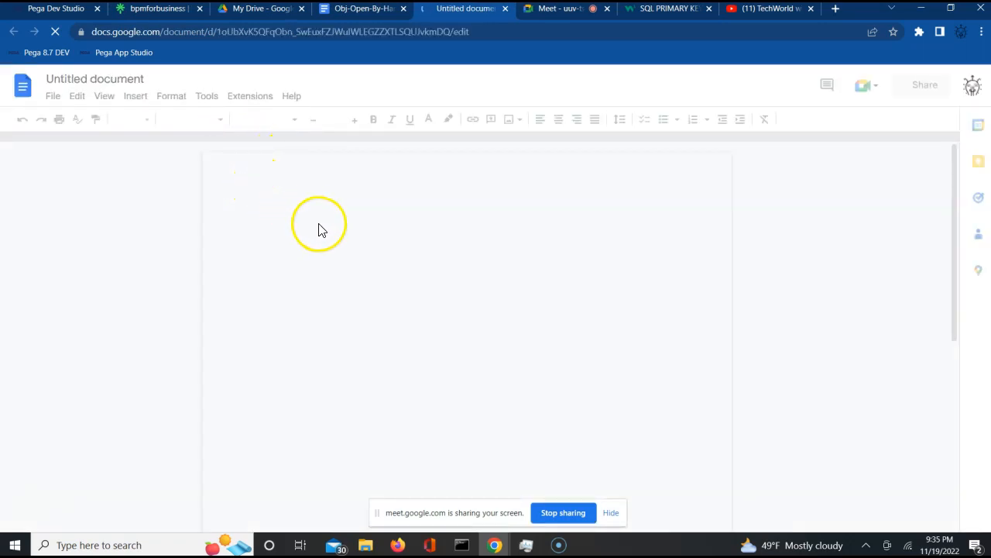
- Write the title 'Data Transform in Pega' and a definition about setting property values
{"action": "left_click", "coordinate": [303, 191]}
{"action": "type", "text": "Dat"}
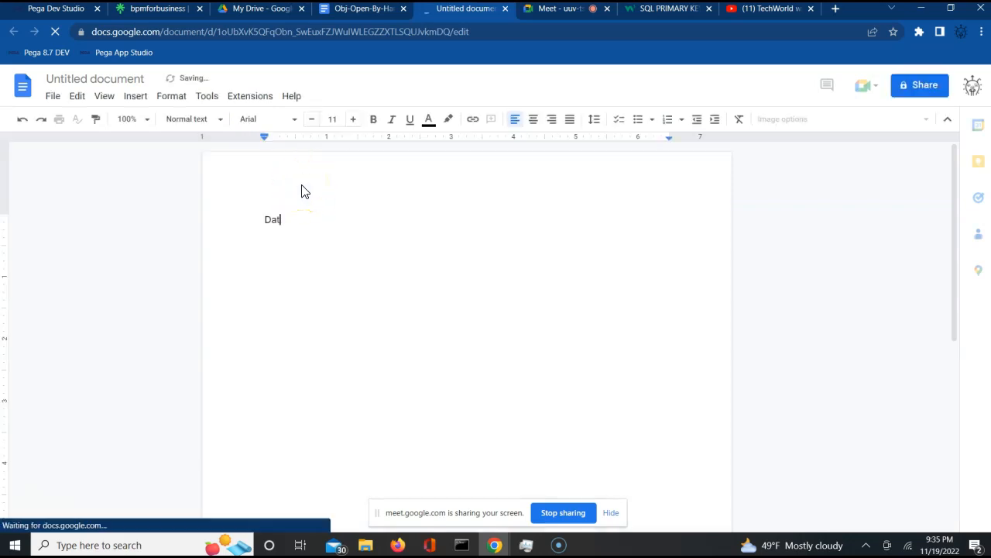
{"action": "type", "text": "a Transfor"}
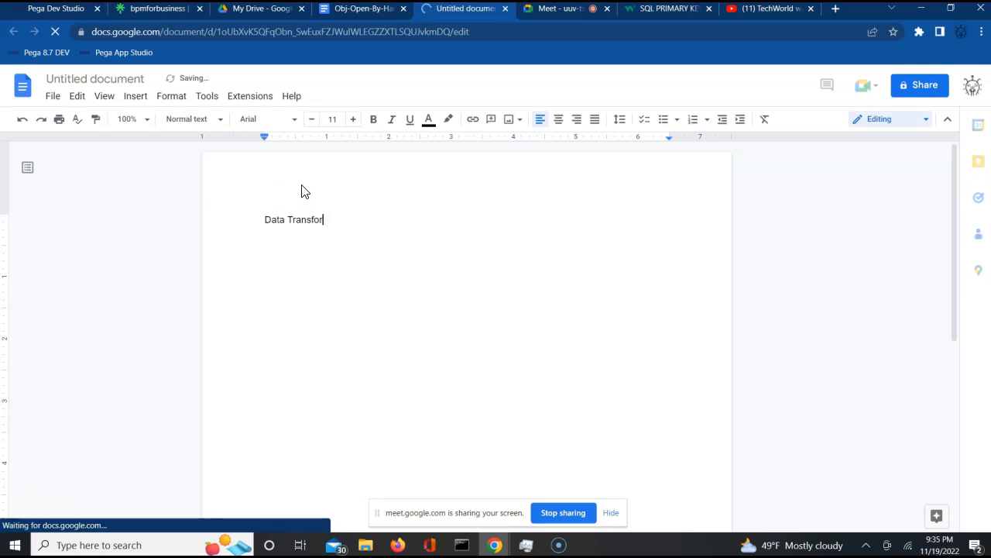
{"action": "type", "text": "m in Pega"}
{"action": "key", "text": "Return"}
{"action": "key", "text": "Return"}
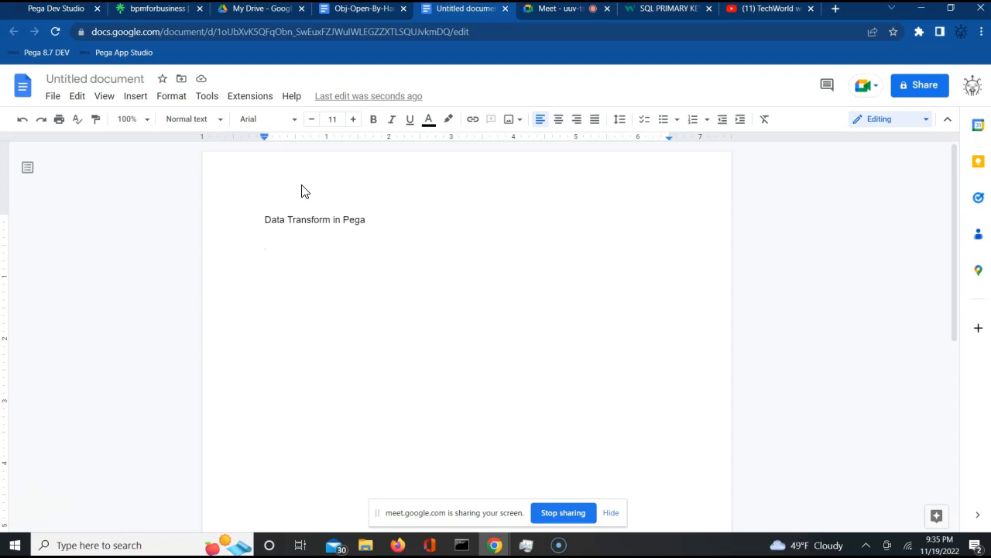
{"action": "type", "text": "Its a rule in pega"}
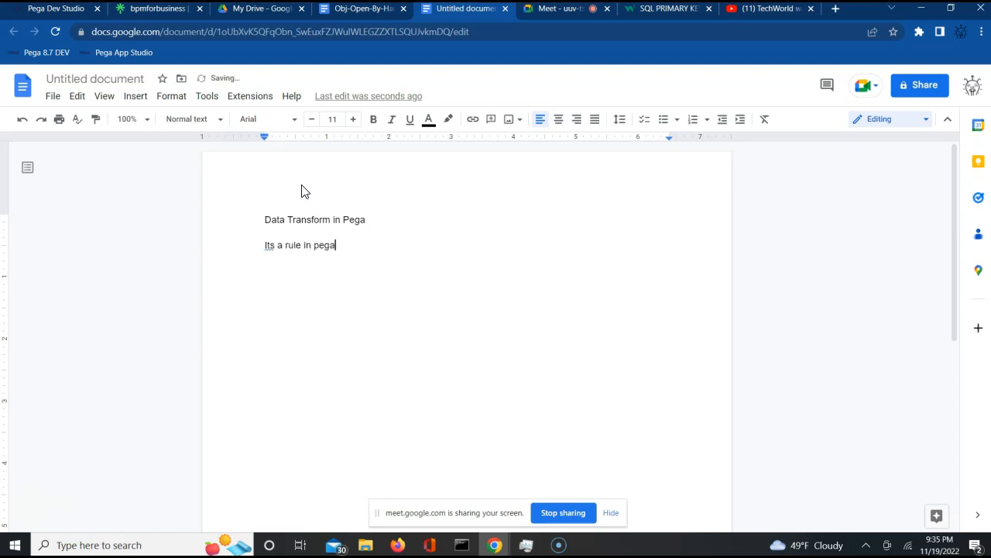
{"action": "type", "text": " usin gw"}
{"action": "key", "text": "BackSpace"}
{"action": "key", "text": "BackSpace"}
{"action": "key", "text": "BackSpace"}
{"action": "key", "text": "BackSpace"}
{"action": "type", "text": "g which you can "}
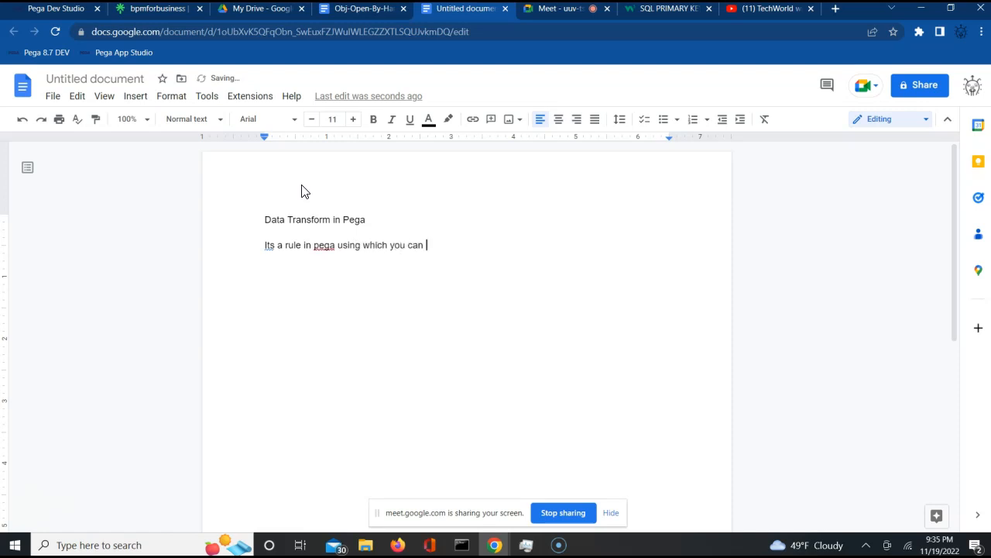
{"action": "type", "text": "set values to the proper"}
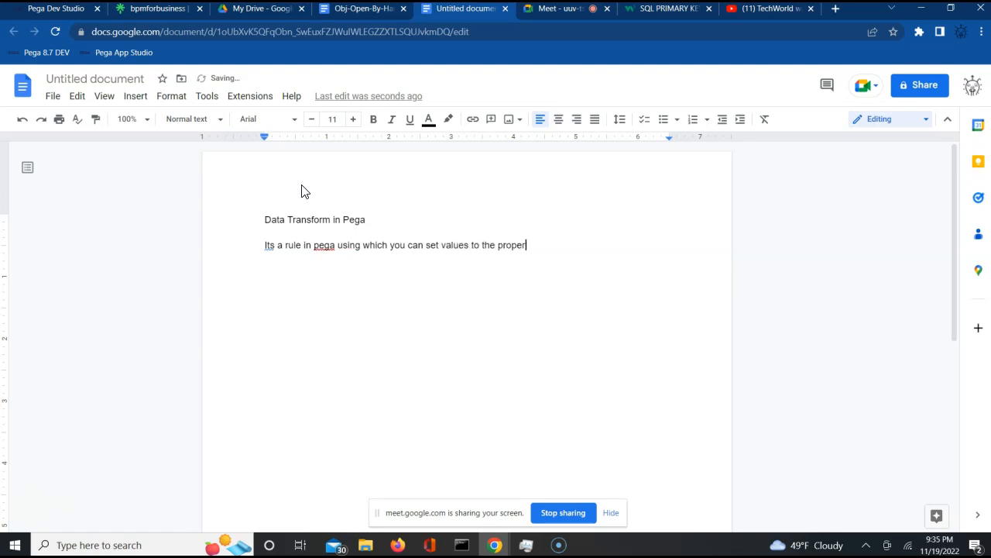
{"action": "type", "text": "ties."}
{"action": "key", "text": "Return"}
{"action": "left_click", "coordinate": [36, 9]}
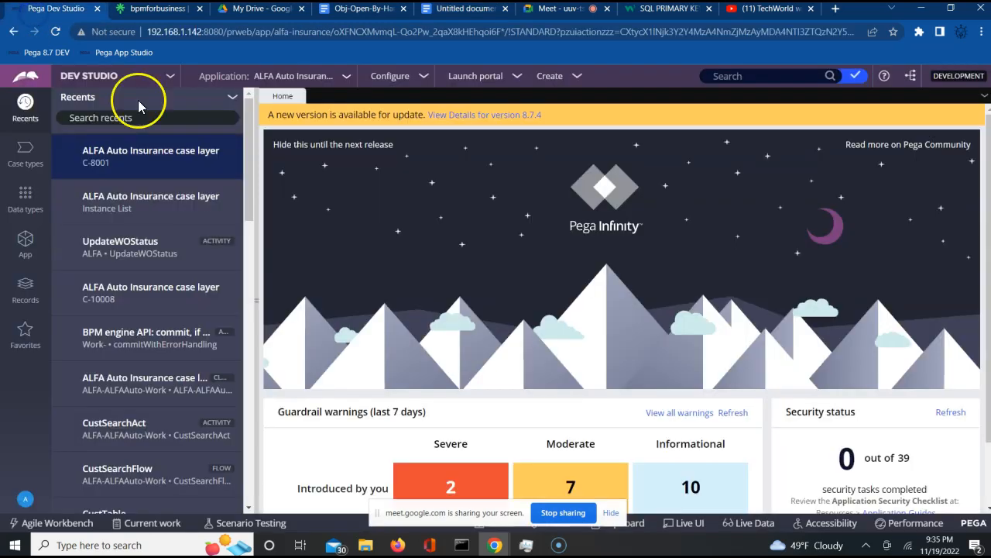
- Open UpdateWOStatus and expand its Property-Set step showing .pyStatusWork = Param.NewStatus
{"action": "double_click", "coordinate": [161, 256]}
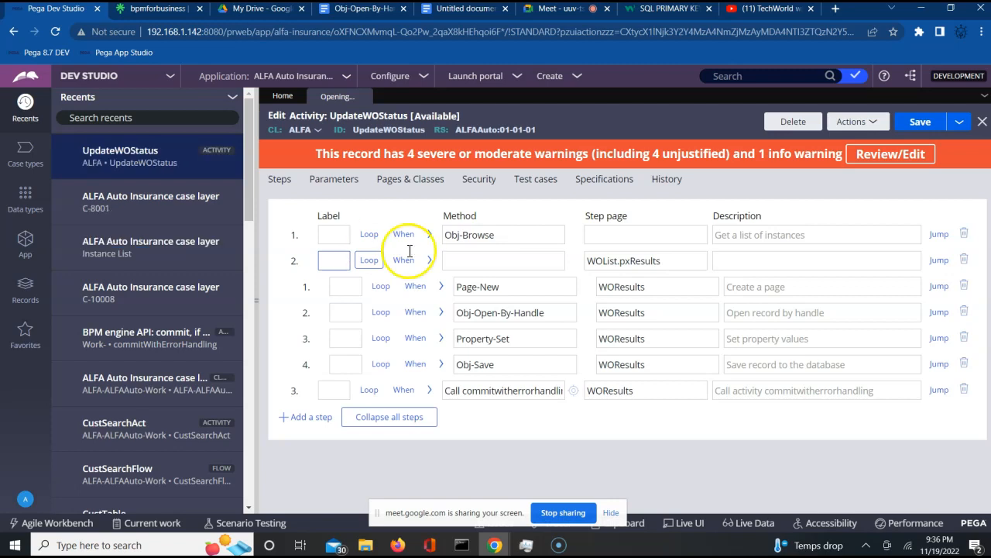
{"action": "left_click", "coordinate": [441, 340]}
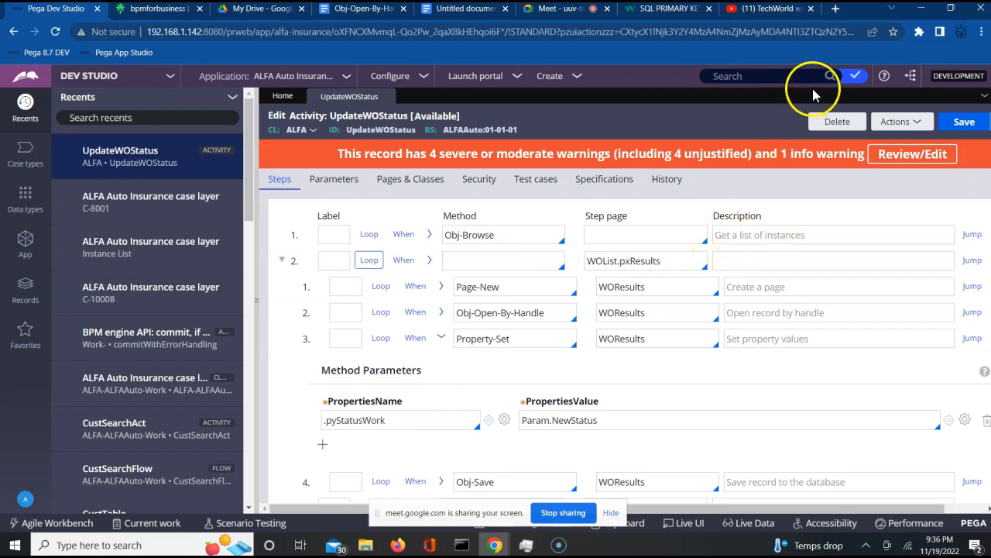
{"action": "left_click", "coordinate": [834, 14]}
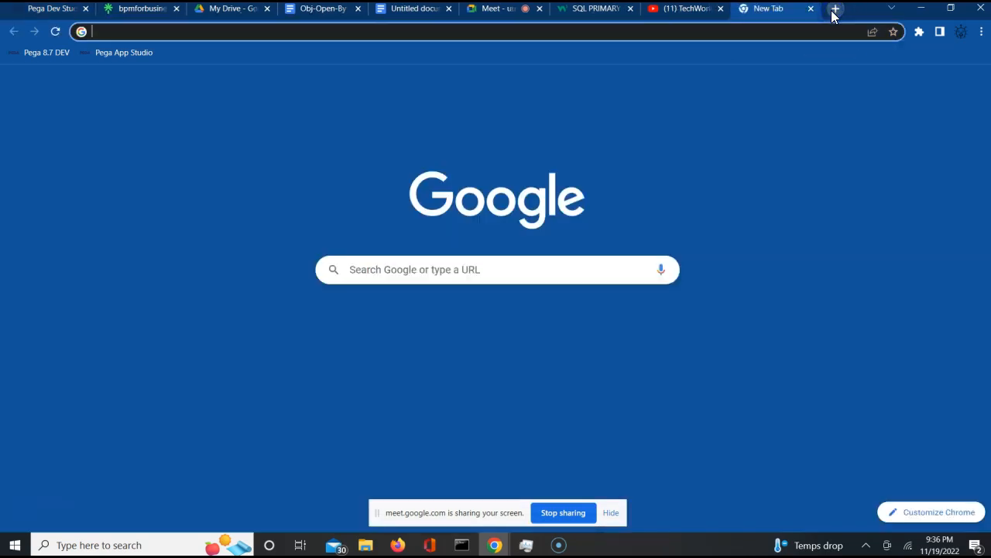
- Search the web for 'progressive quote'
{"action": "type", "text": "prp"}
{"action": "key", "text": "BackSpace"}
{"action": "type", "text": "ogree"}
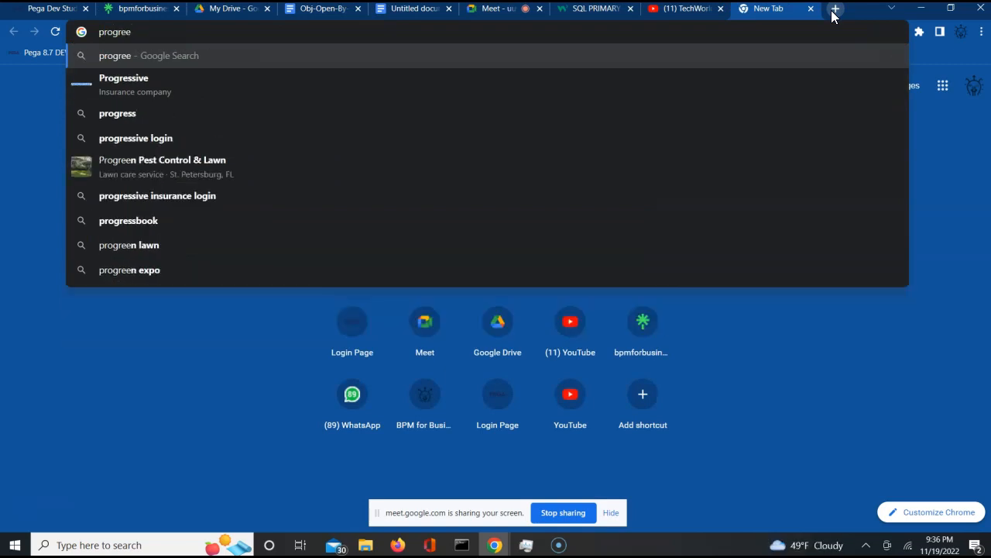
{"action": "key", "text": "BackSpace"}
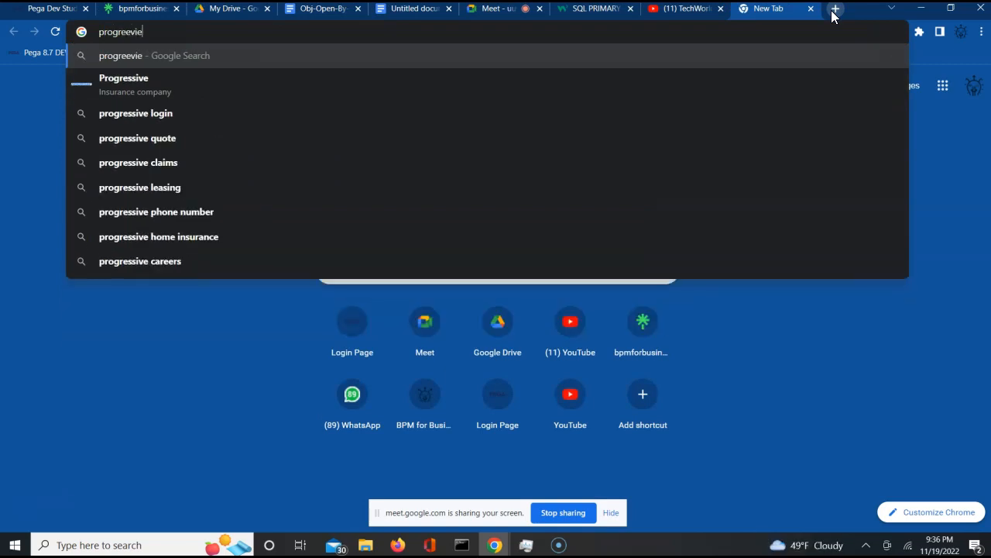
{"action": "type", "text": "ssive qua"}
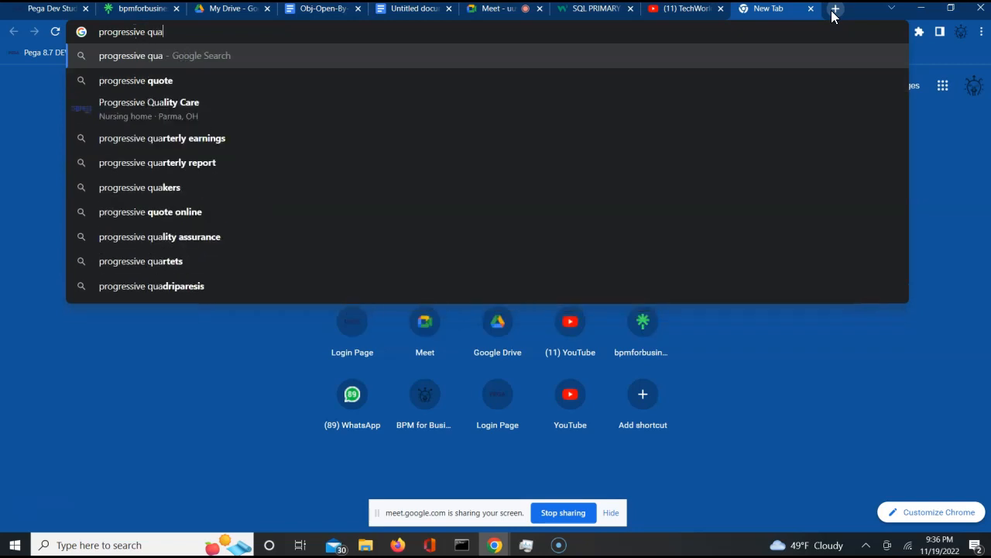
{"action": "key", "text": "BackSpace"}
{"action": "type", "text": "ote"}
{"action": "key", "text": "Return"}
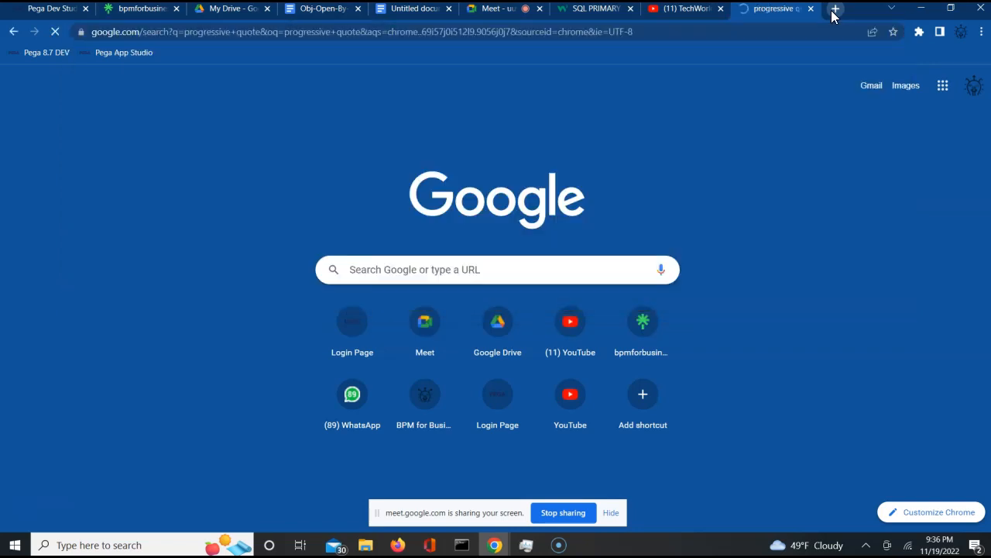
- Open Progressive car insurance, autofill the ZIP code and request a quote
{"action": "left_click", "coordinate": [247, 209]}
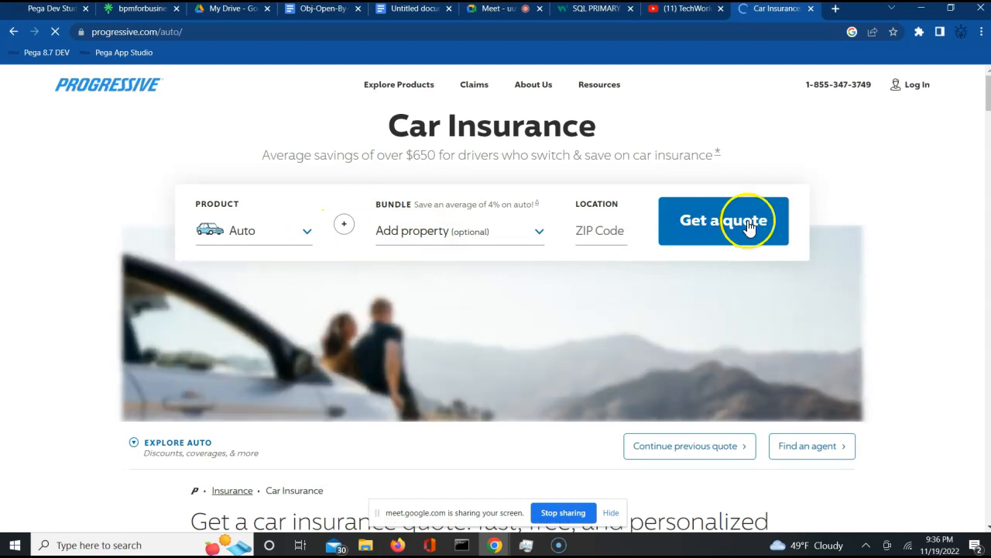
{"action": "left_click", "coordinate": [597, 230]}
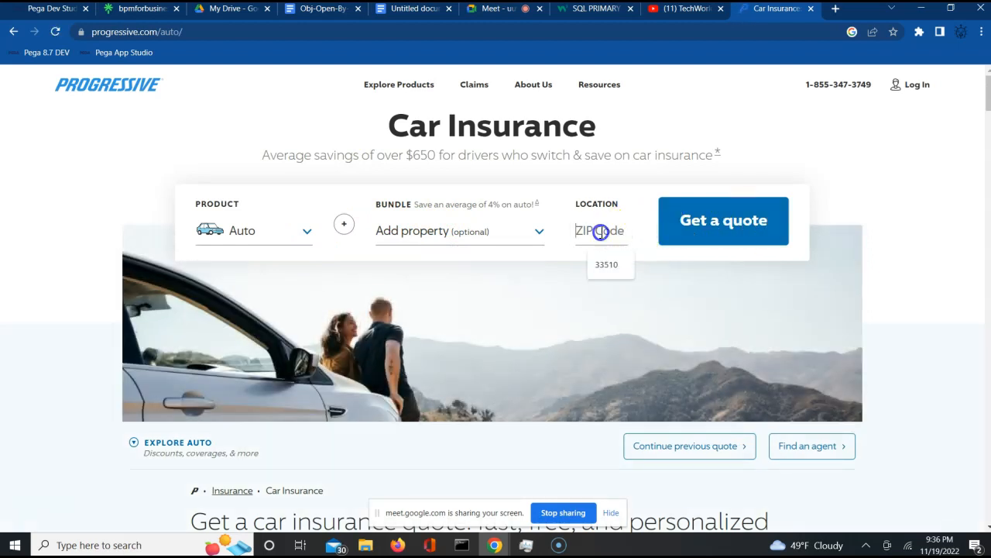
{"action": "left_click", "coordinate": [605, 266]}
{"action": "left_click", "coordinate": [714, 235]}
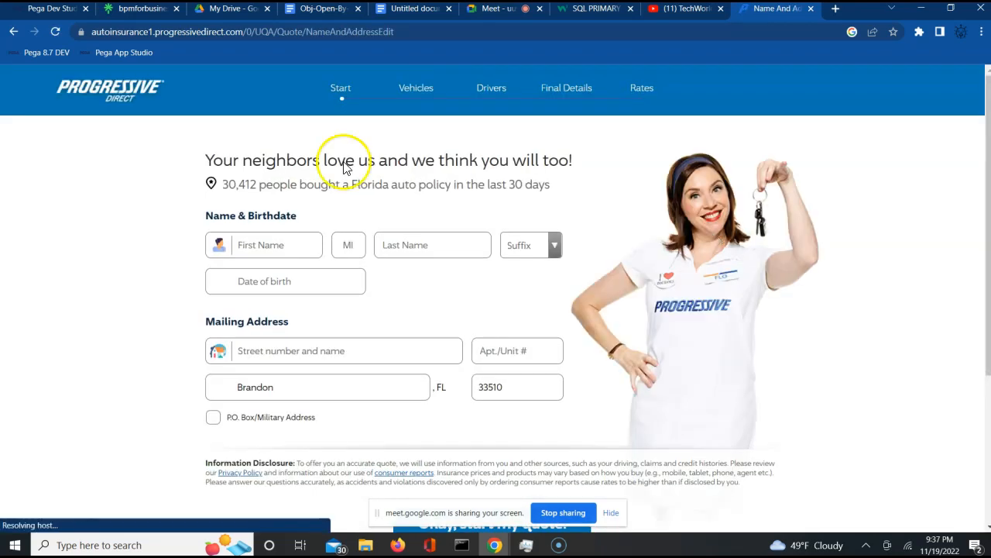
- Enter the customer's first and last name on the Progressive quote form
{"action": "left_click", "coordinate": [262, 246]}
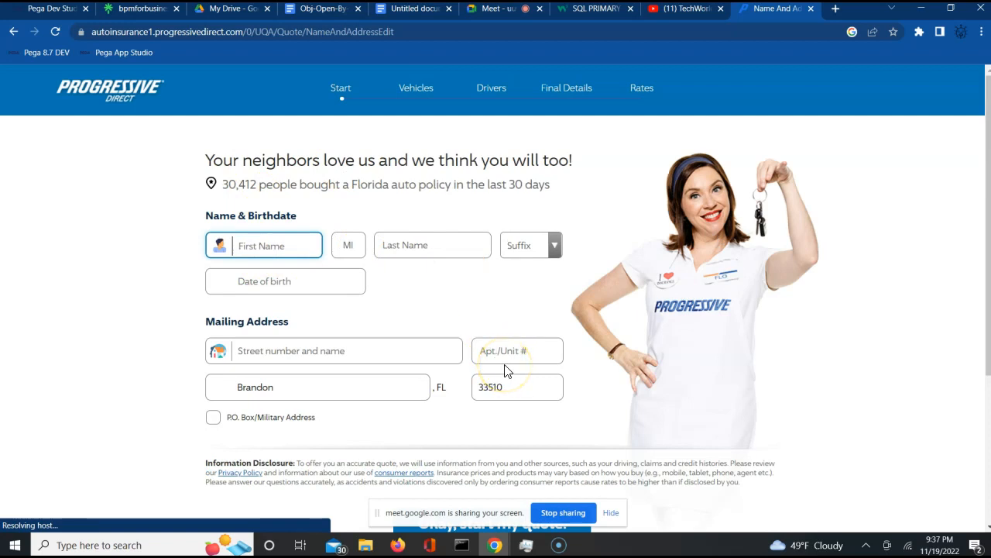
{"action": "key", "text": "Tab"}
{"action": "key", "text": "Tab"}
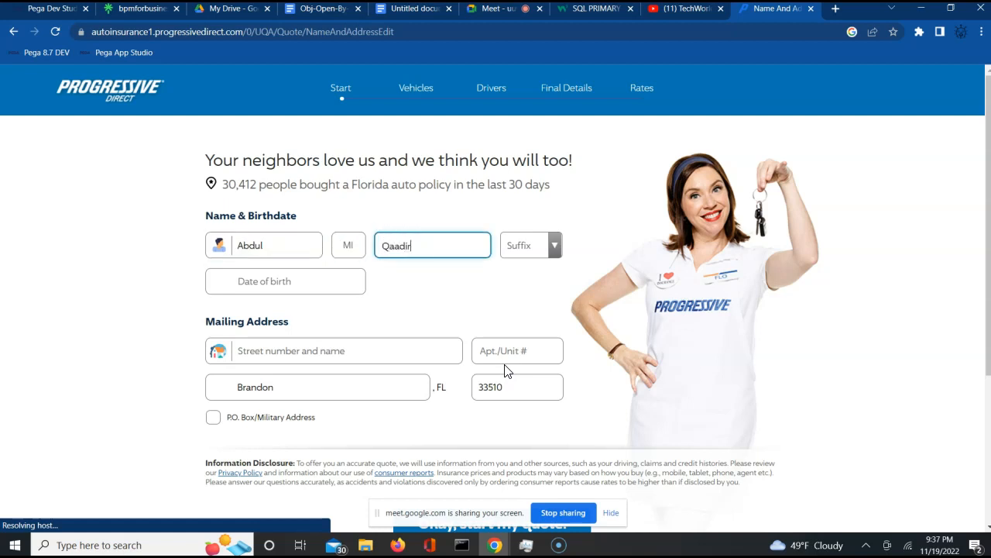
{"action": "left_click", "coordinate": [289, 284]}
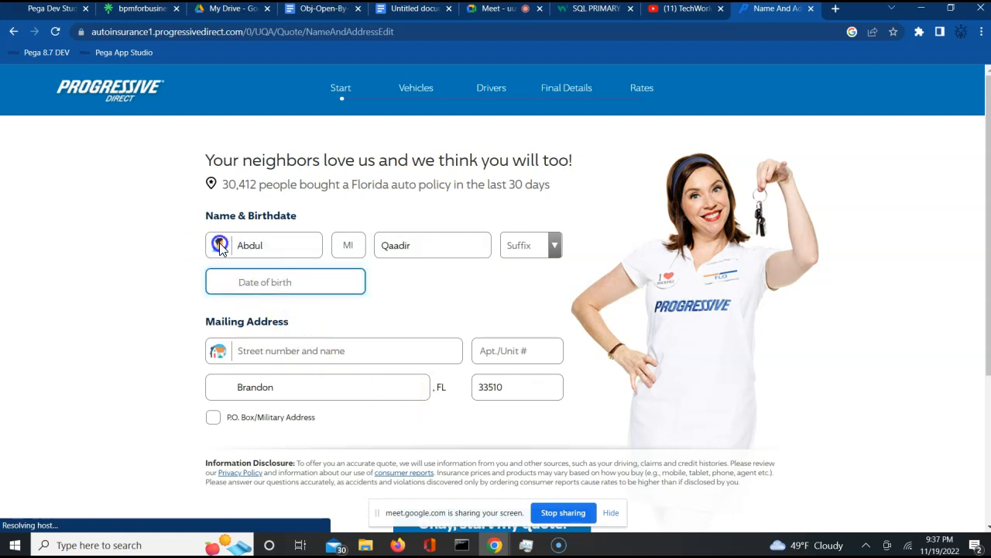
{"action": "left_click", "coordinate": [313, 286]}
{"action": "double_click", "coordinate": [255, 245]}
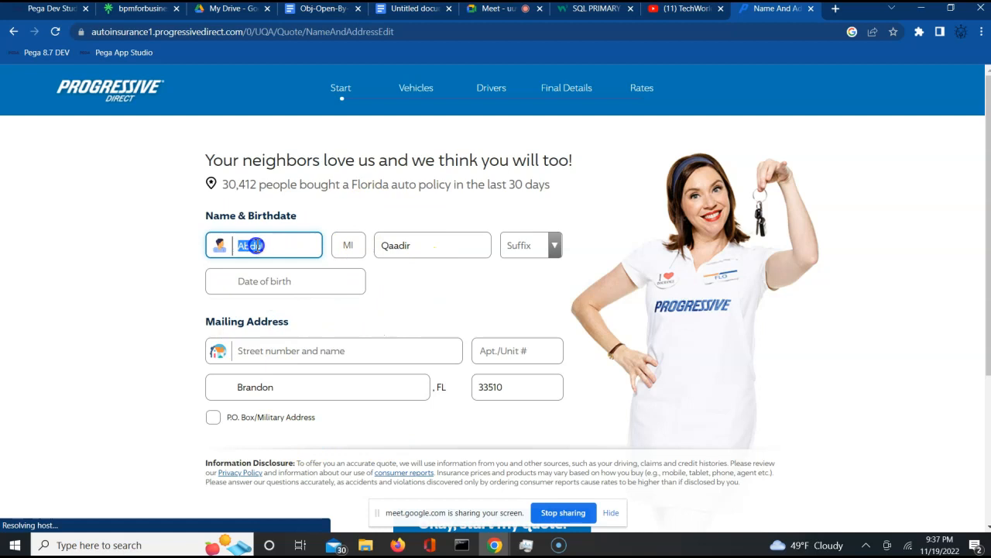
{"action": "double_click", "coordinate": [397, 245]}
{"action": "left_click", "coordinate": [266, 351]}
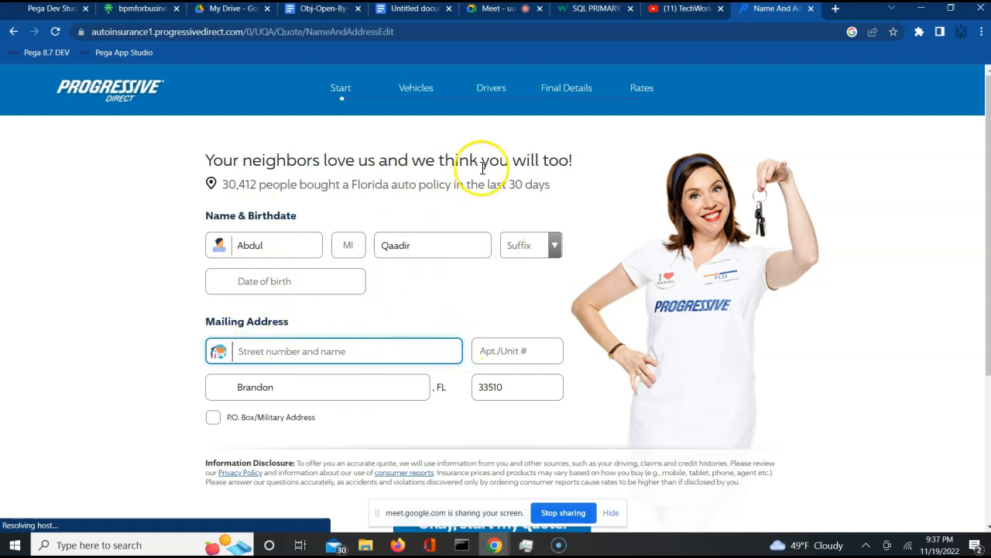
- Admit the waiting Meet attendee and return to the UpdateWOStatus activity
{"action": "left_click", "coordinate": [508, 10]}
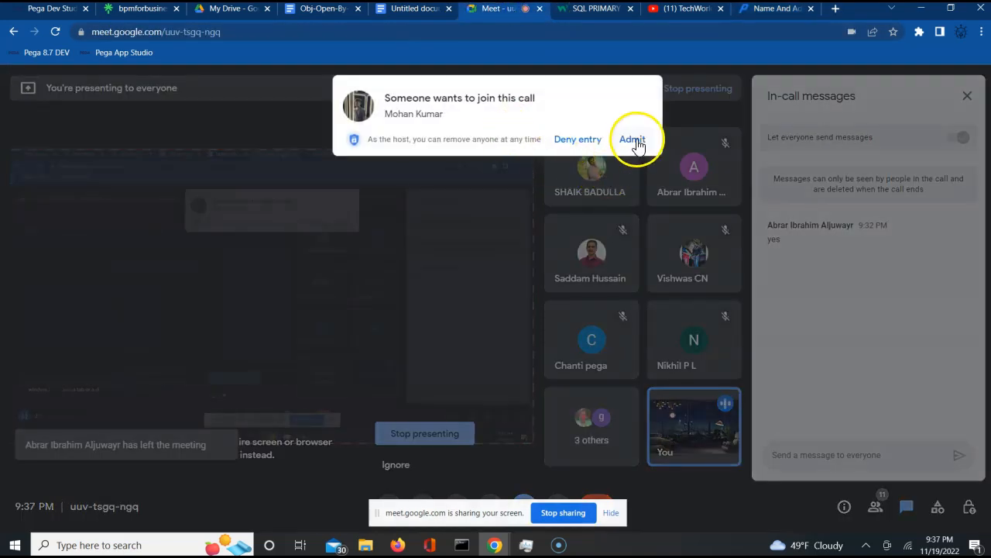
{"action": "left_click", "coordinate": [634, 141]}
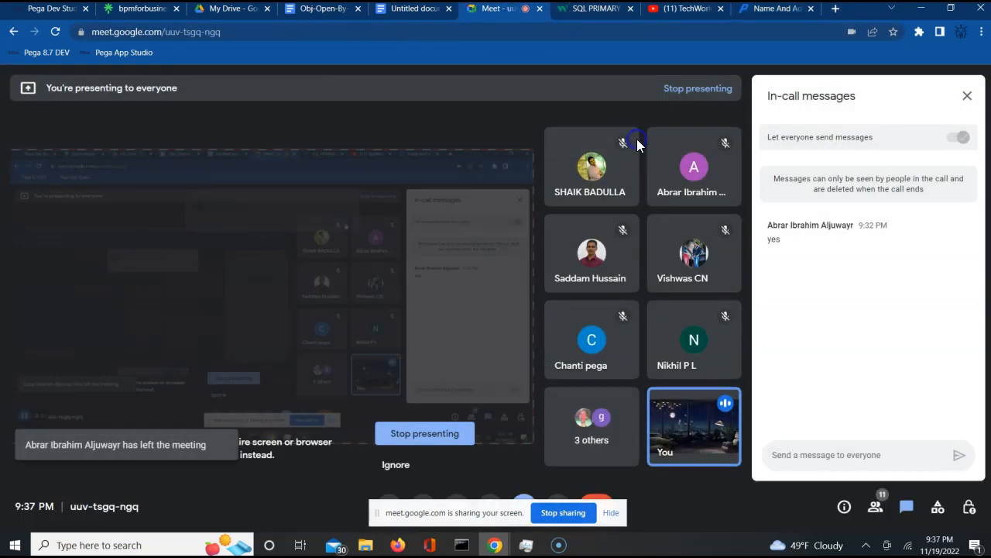
{"action": "left_click", "coordinate": [56, 10]}
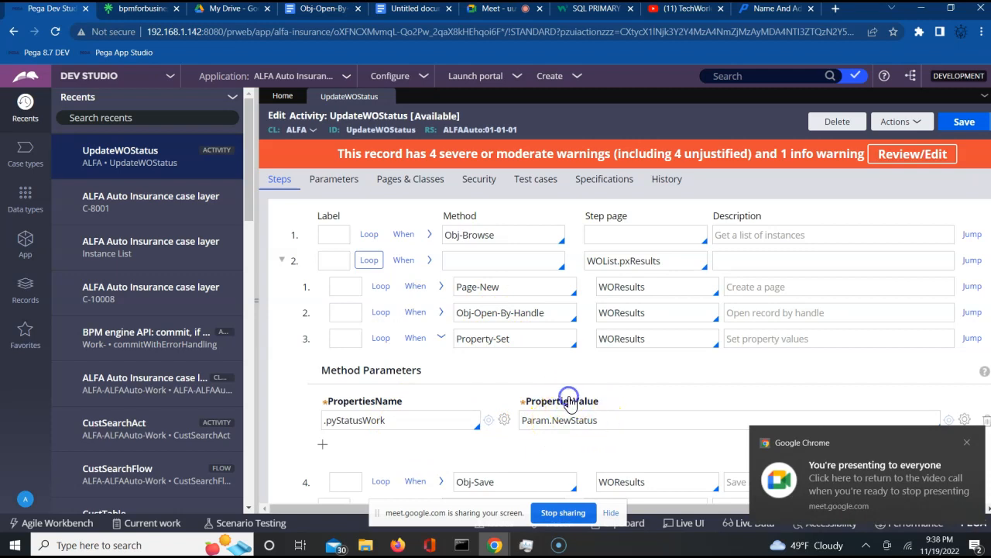
{"action": "left_click", "coordinate": [775, 8]}
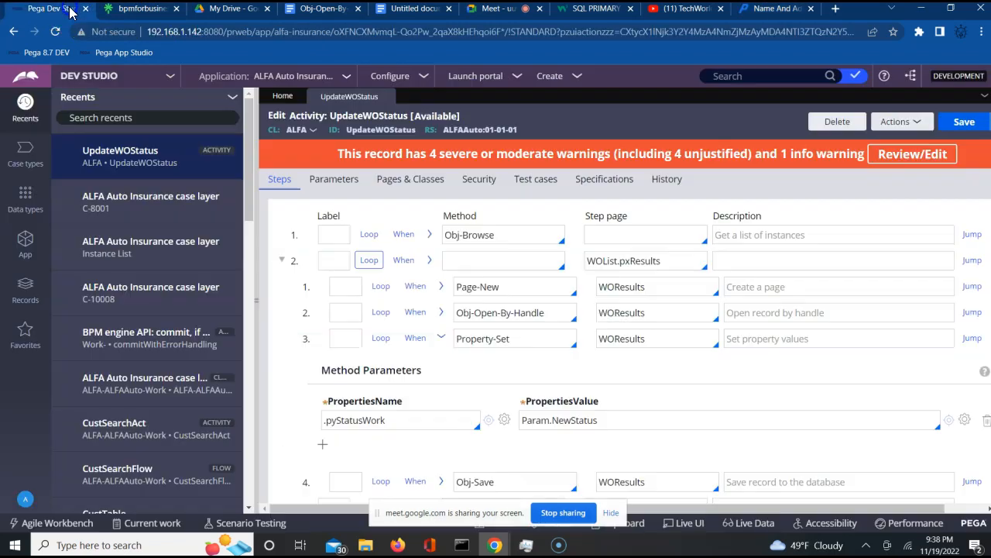
{"action": "left_click", "coordinate": [58, 9]}
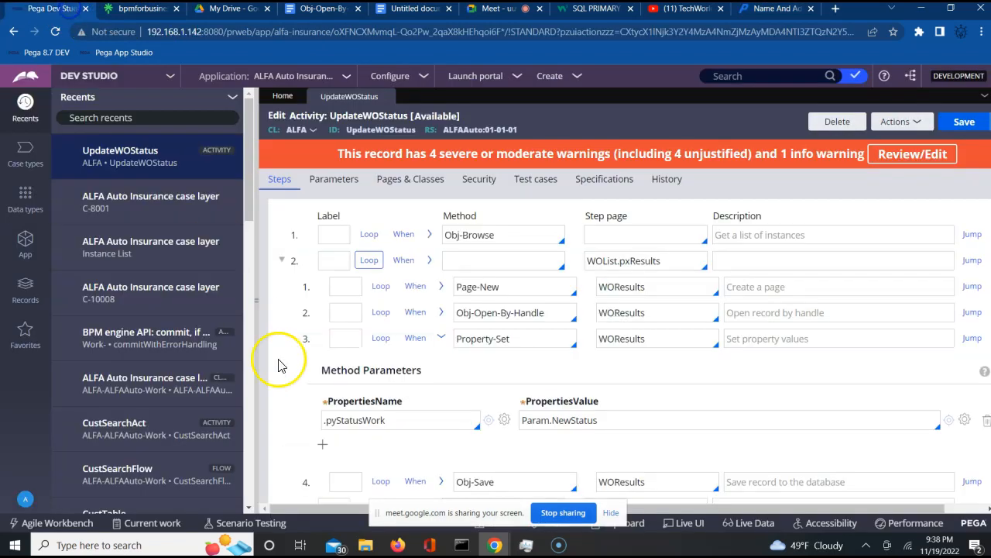
- Add a .FName property row to the Property-Set step
{"action": "left_click", "coordinate": [323, 442]}
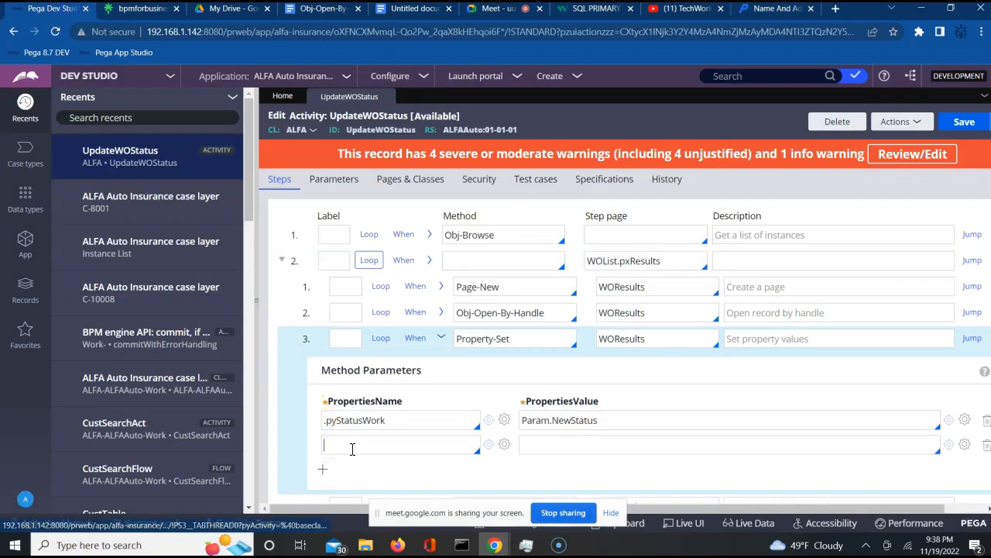
{"action": "type", "text": ".fn"}
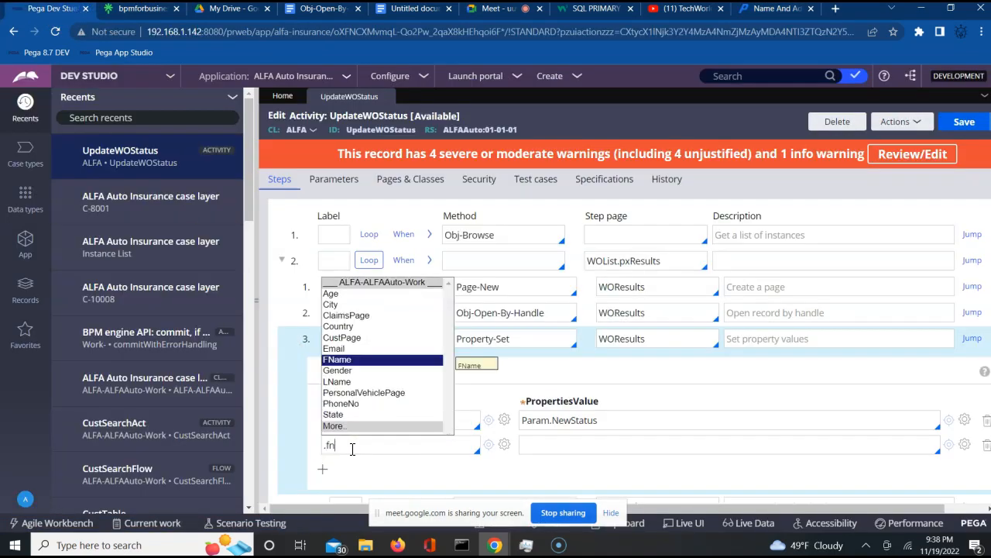
{"action": "type", "text": "a"}
{"action": "key", "text": "Return"}
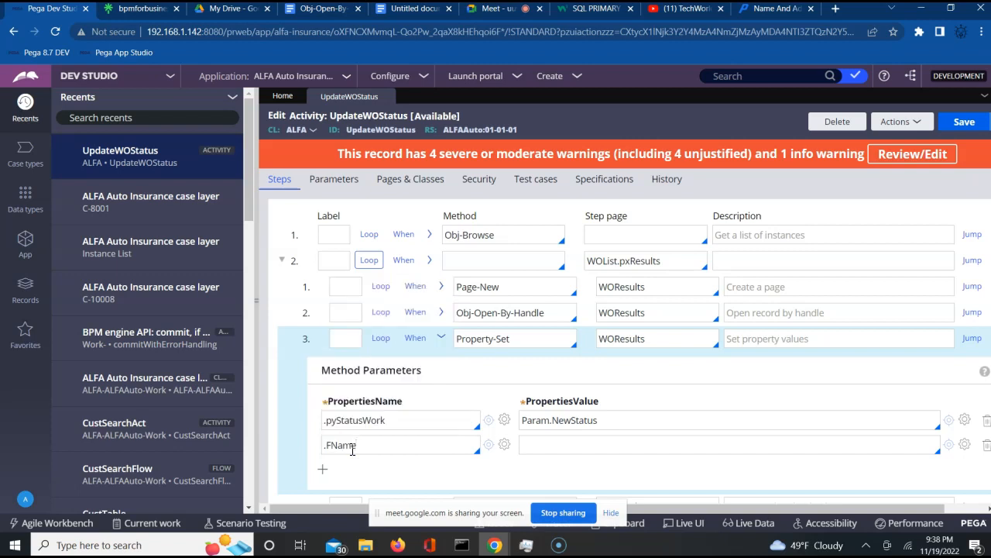
{"action": "key", "text": "Tab"}
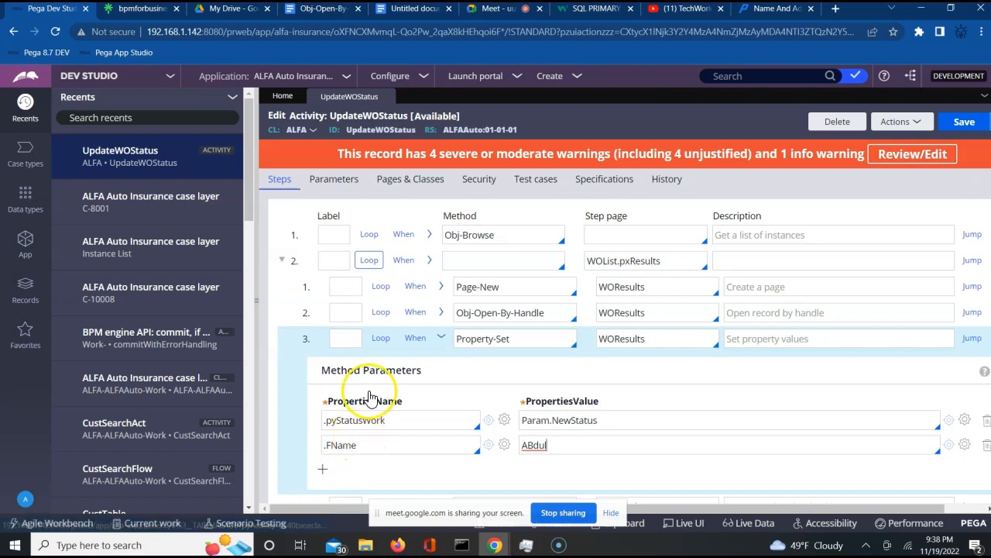
- Admit another person asking to join the Meet call
{"action": "left_click", "coordinate": [480, 14]}
{"action": "left_click", "coordinate": [634, 134]}
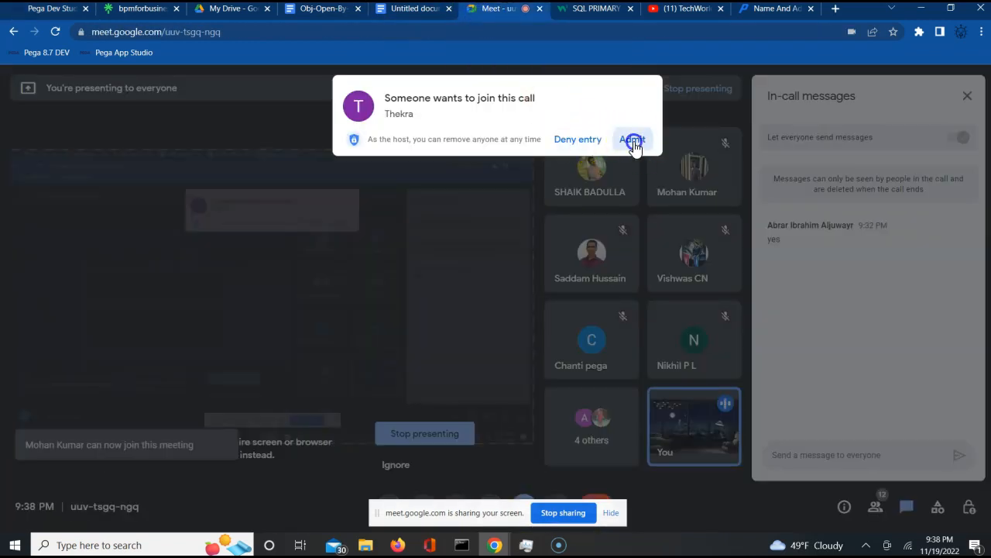
{"action": "left_click", "coordinate": [49, 10]}
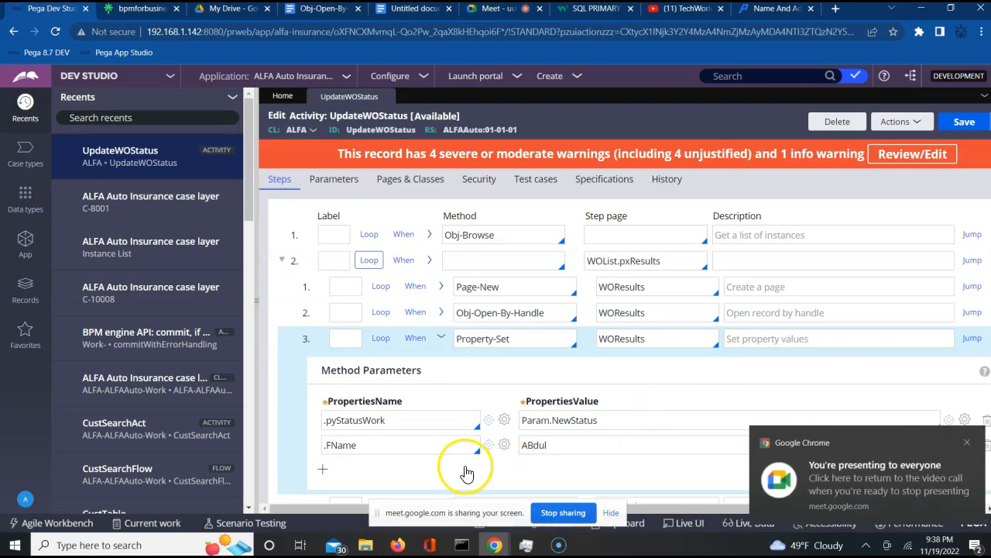
- Add a .LName row and set it to the customer's last name
{"action": "left_click", "coordinate": [323, 468]}
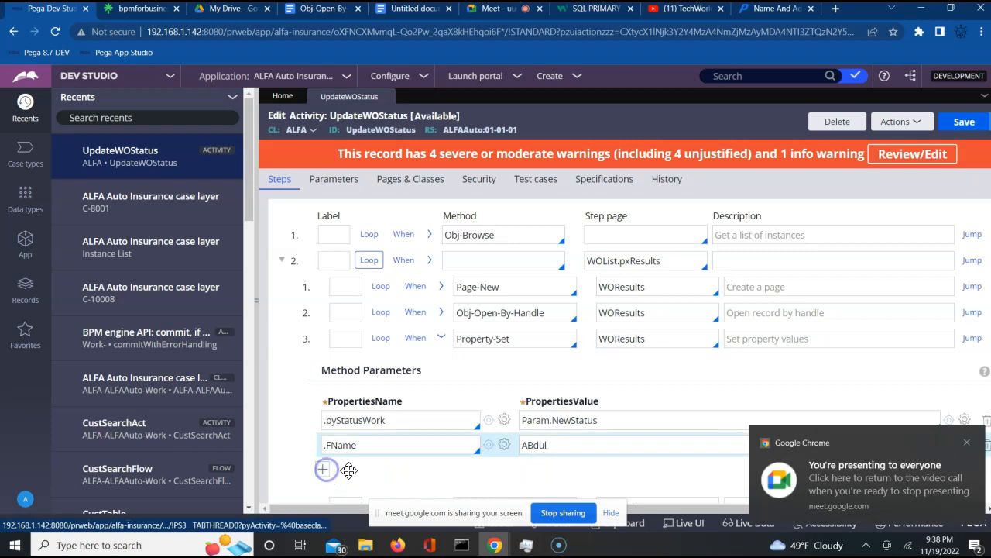
{"action": "left_click", "coordinate": [362, 471]}
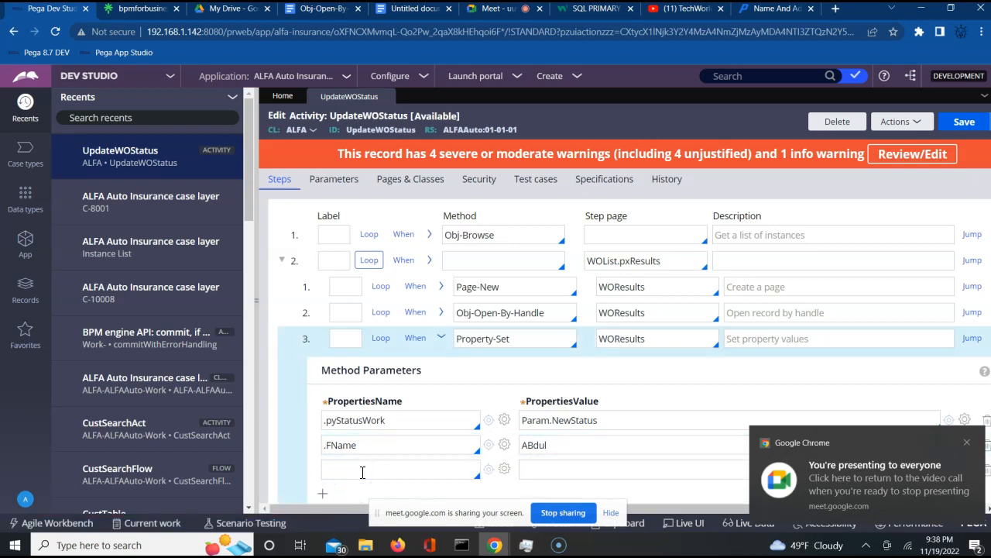
{"action": "type", "text": "."}
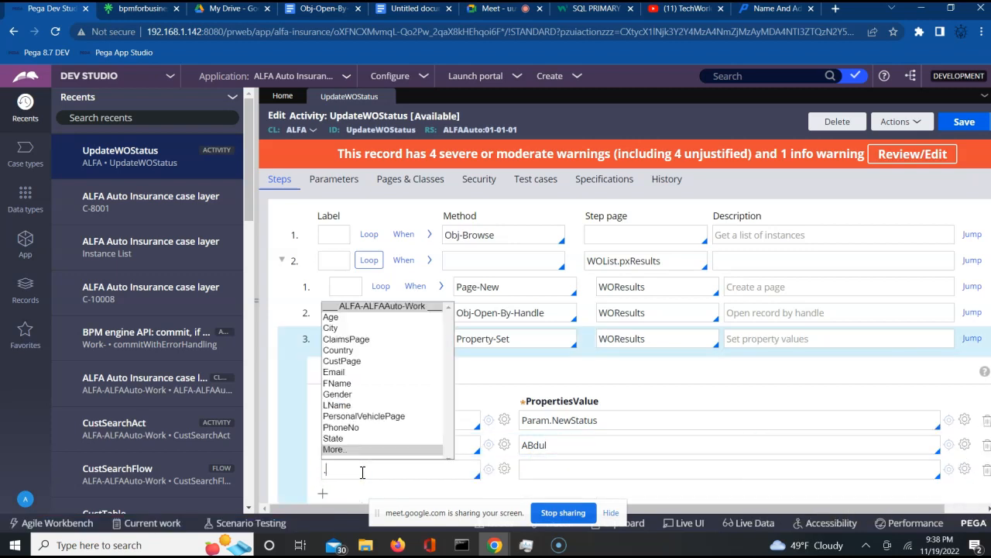
{"action": "type", "text": "l"}
{"action": "key", "text": "Return"}
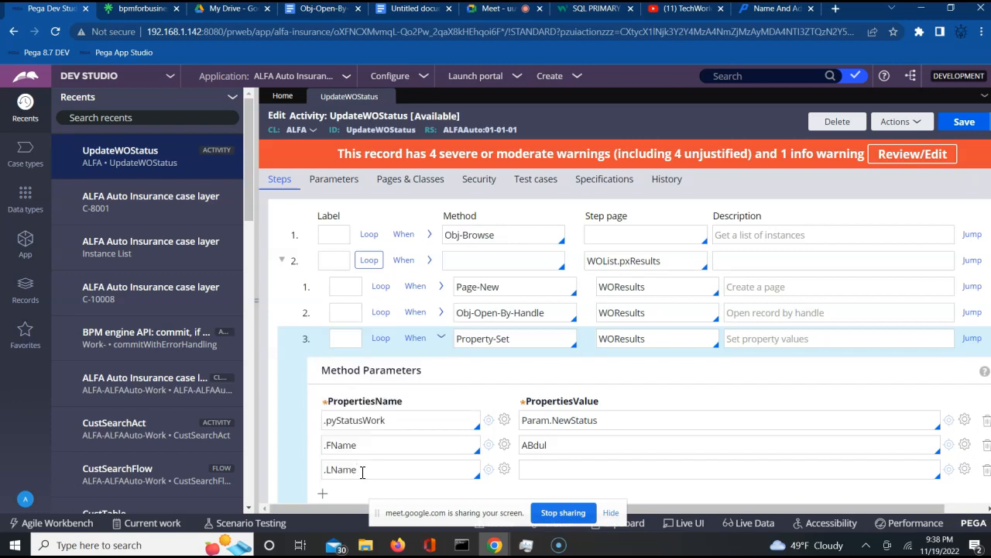
{"action": "key", "text": "Tab"}
{"action": "type", "text": "Qa"}
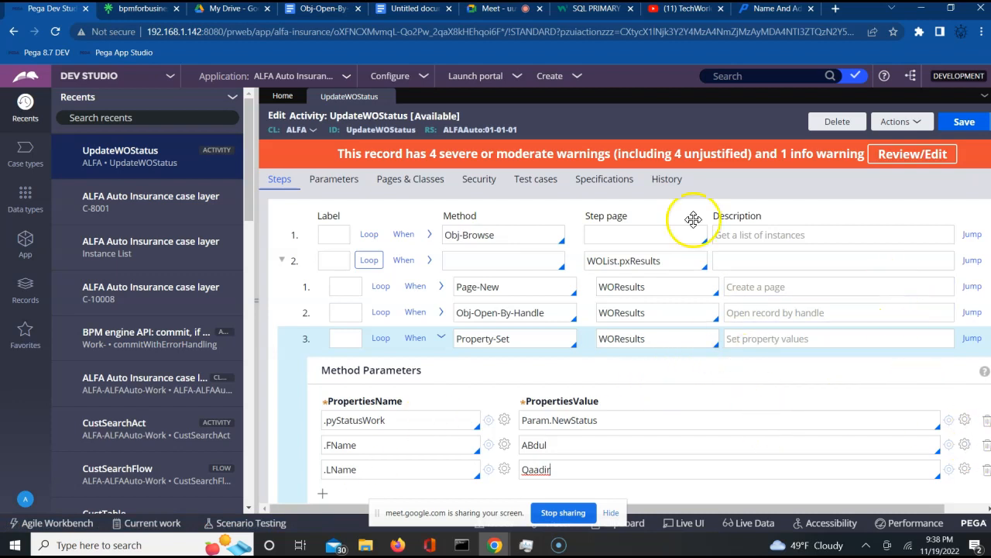
- Close UpdateWOStatus discarding changes, then list Data Model > Data Transform instances
{"action": "left_click", "coordinate": [386, 97]}
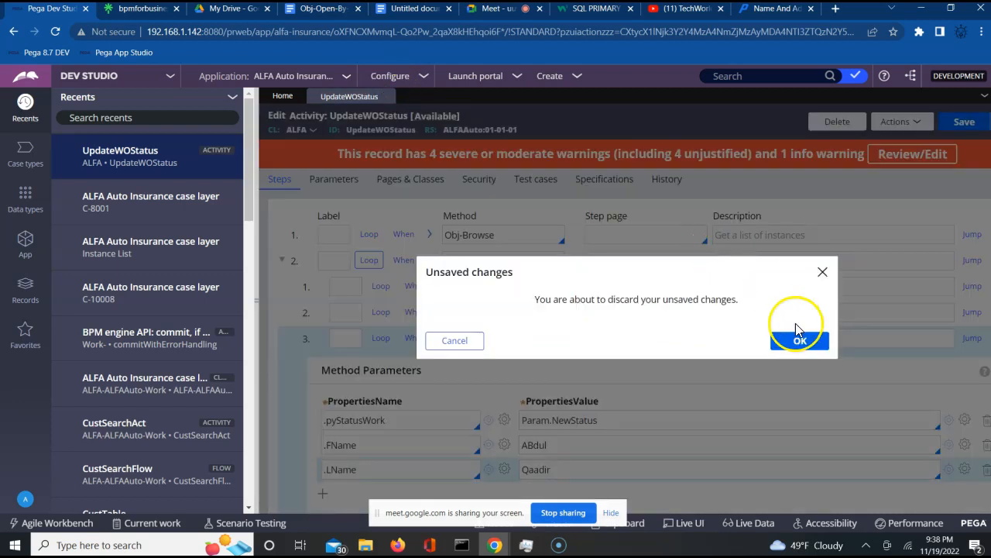
{"action": "left_click", "coordinate": [798, 348]}
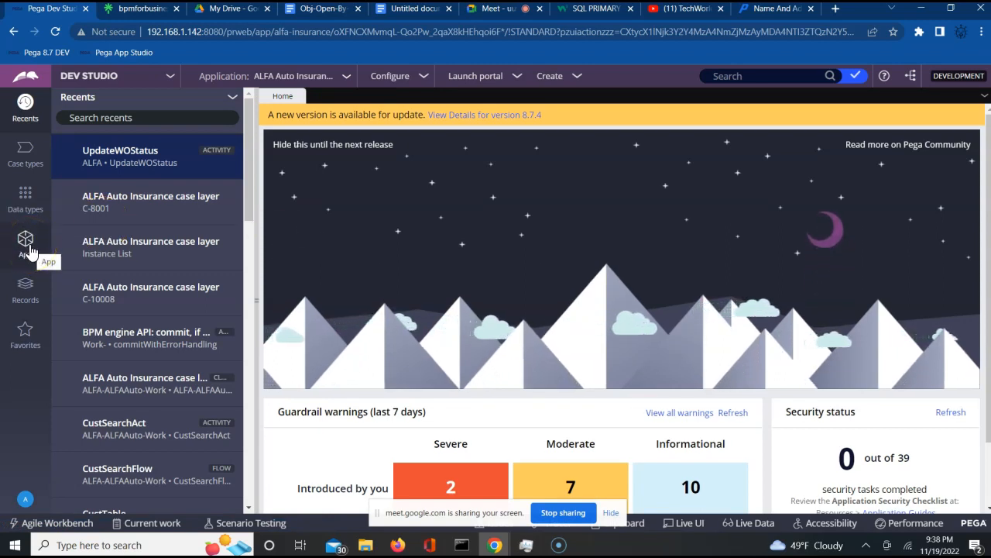
{"action": "left_click", "coordinate": [29, 293]}
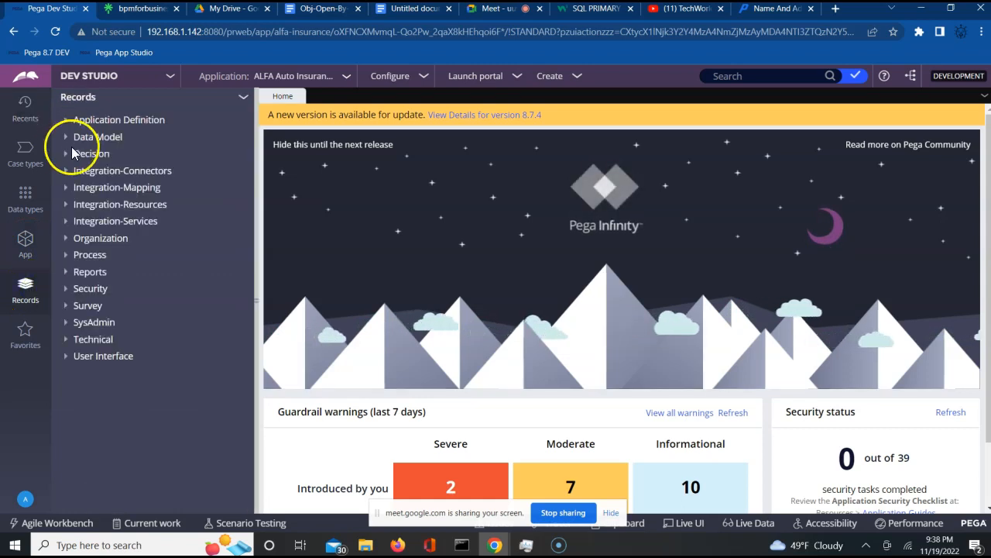
{"action": "left_click", "coordinate": [66, 139]}
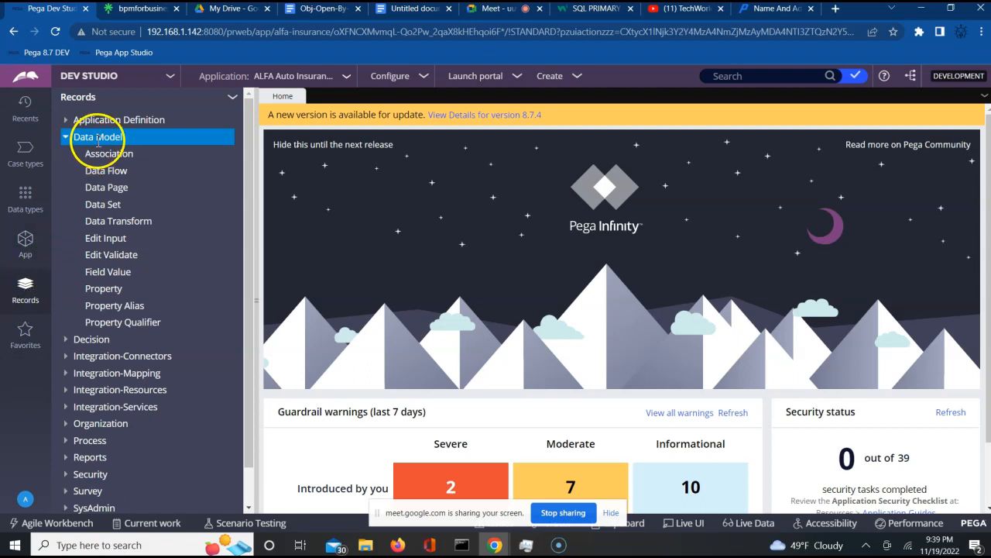
{"action": "left_click", "coordinate": [114, 225]}
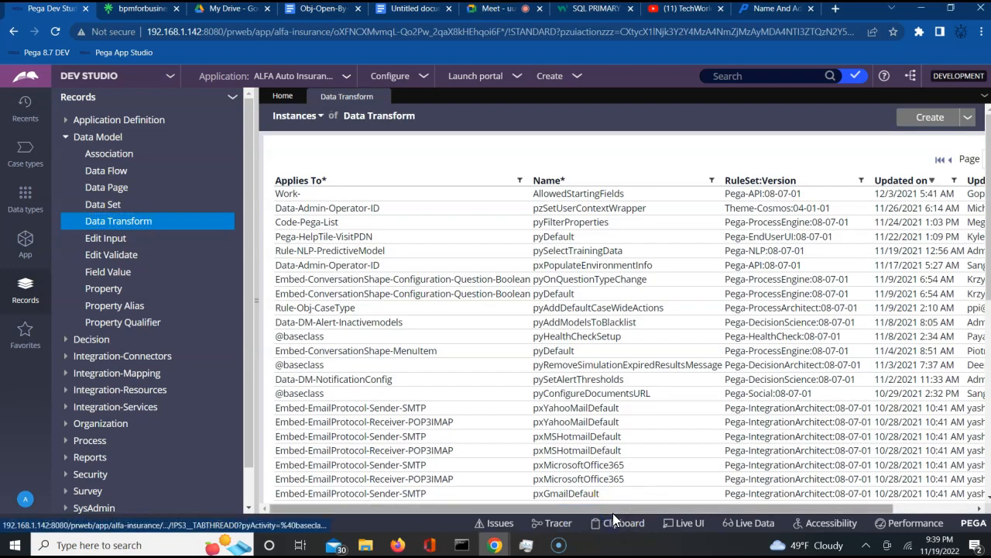
- Open the pxPopulateEnvironmentInfo data transform, admitting a waiting Meet attendee meanwhile
{"action": "left_click", "coordinate": [438, 263]}
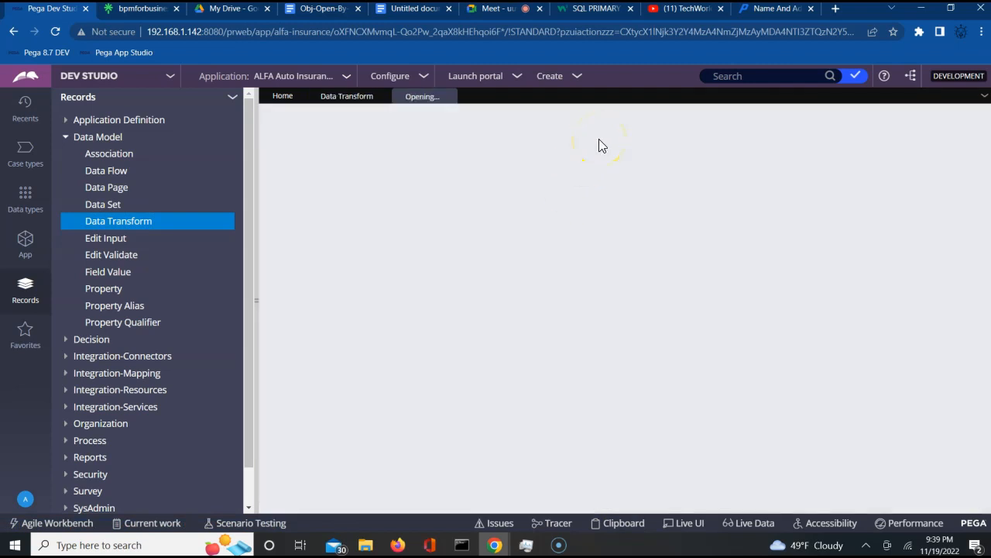
{"action": "left_click", "coordinate": [349, 96]}
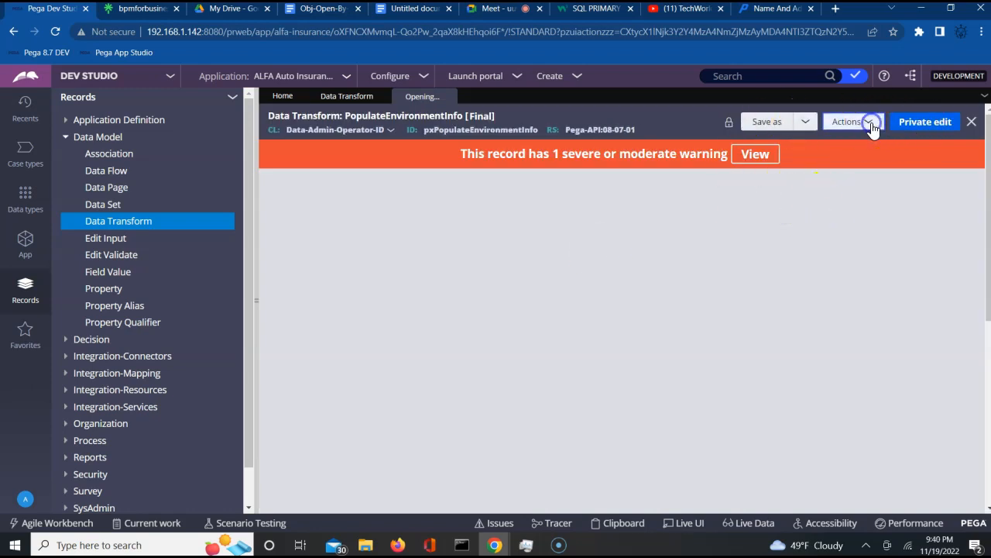
{"action": "left_click", "coordinate": [484, 9]}
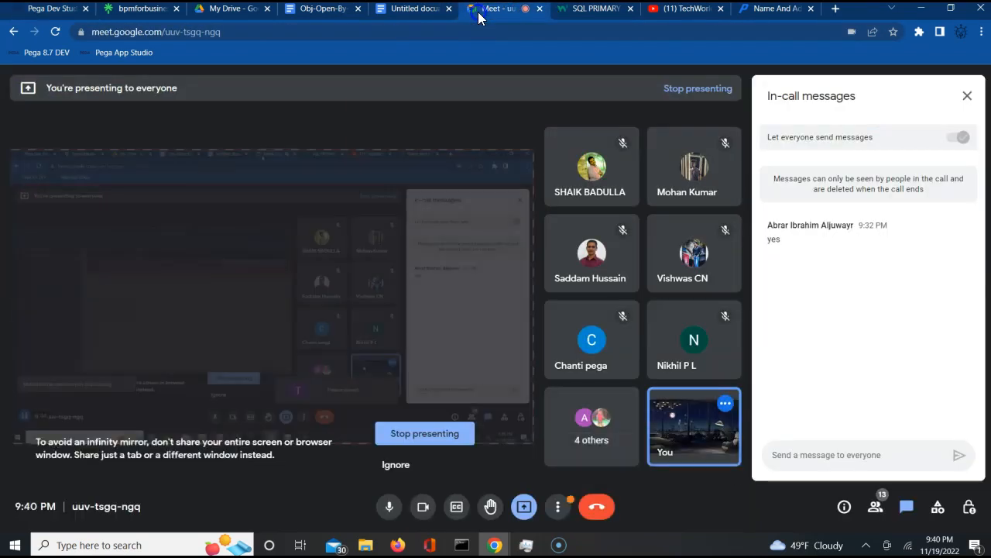
{"action": "left_click", "coordinate": [632, 138]}
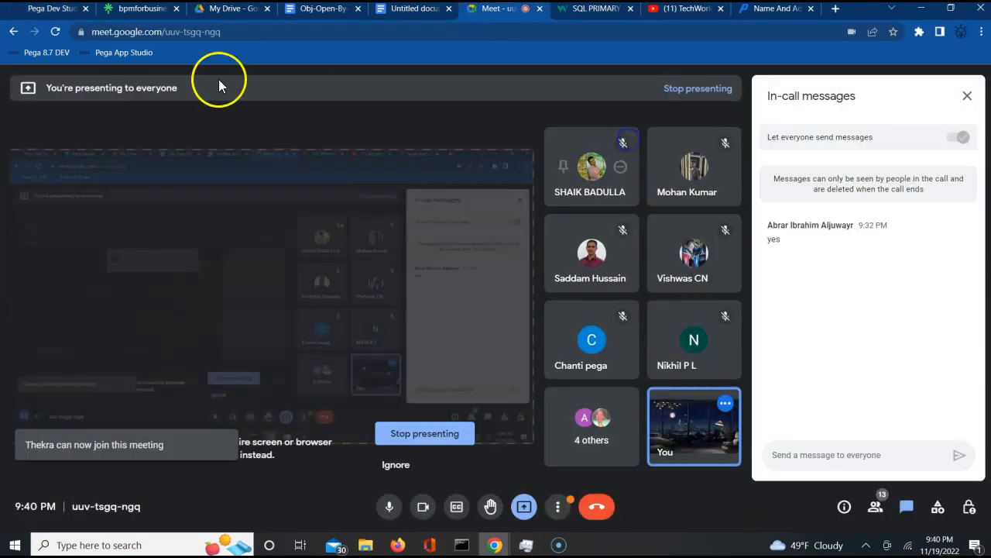
{"action": "left_click", "coordinate": [57, 13]}
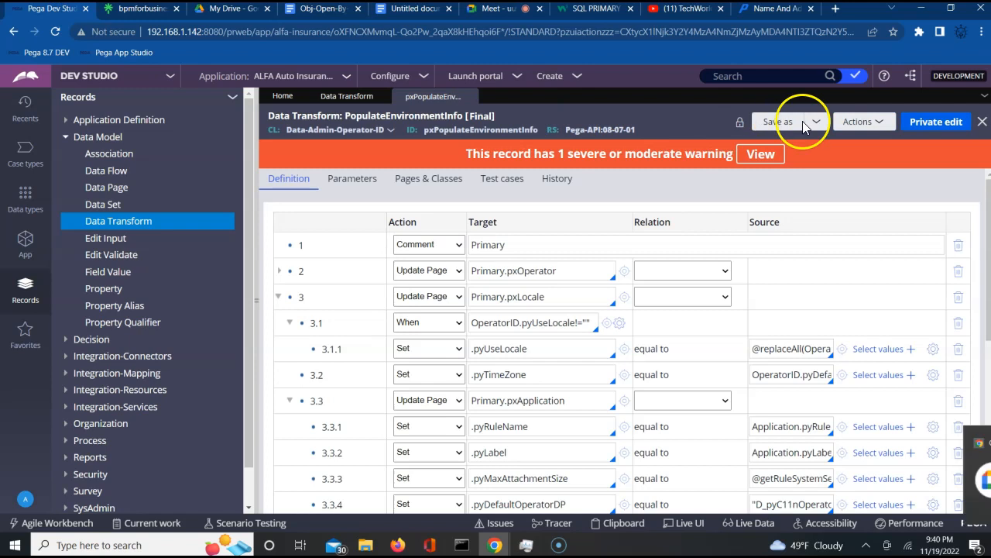
{"action": "left_click", "coordinate": [876, 123]}
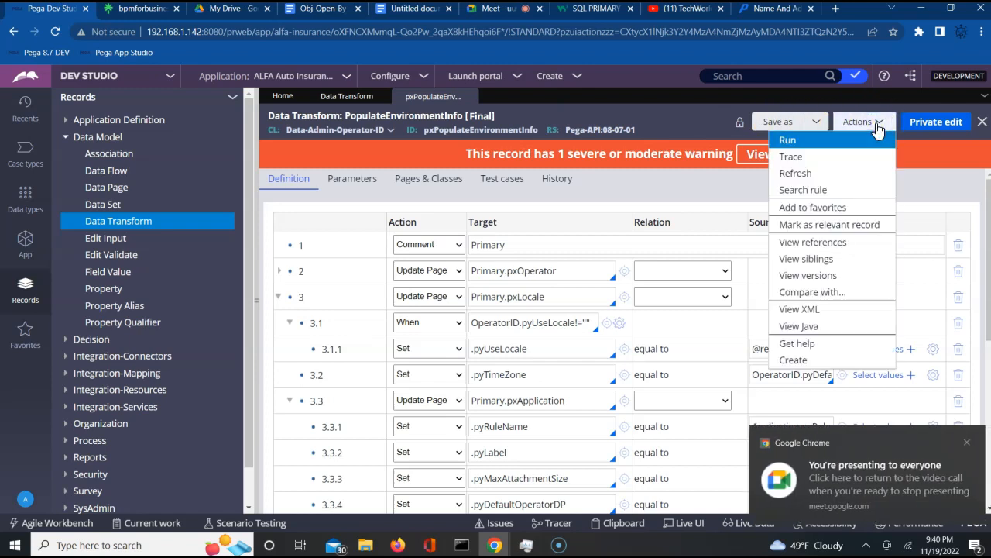
- Find and copy the pxObjClass Rule-Obj-Model line in the rule's XML, then close it
{"action": "left_click", "coordinate": [804, 310]}
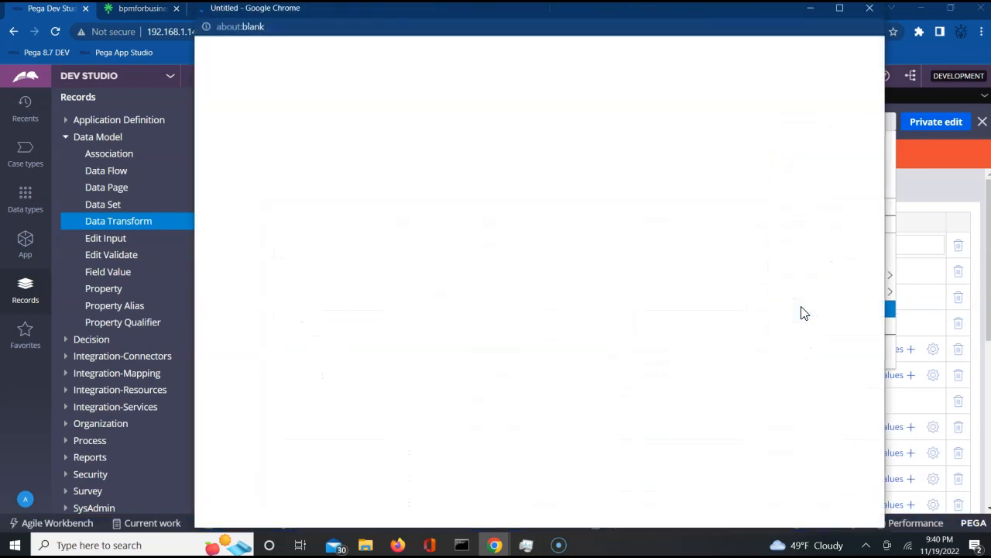
{"action": "key", "text": "ctrl+f"}
{"action": "type", "text": "pxobj"}
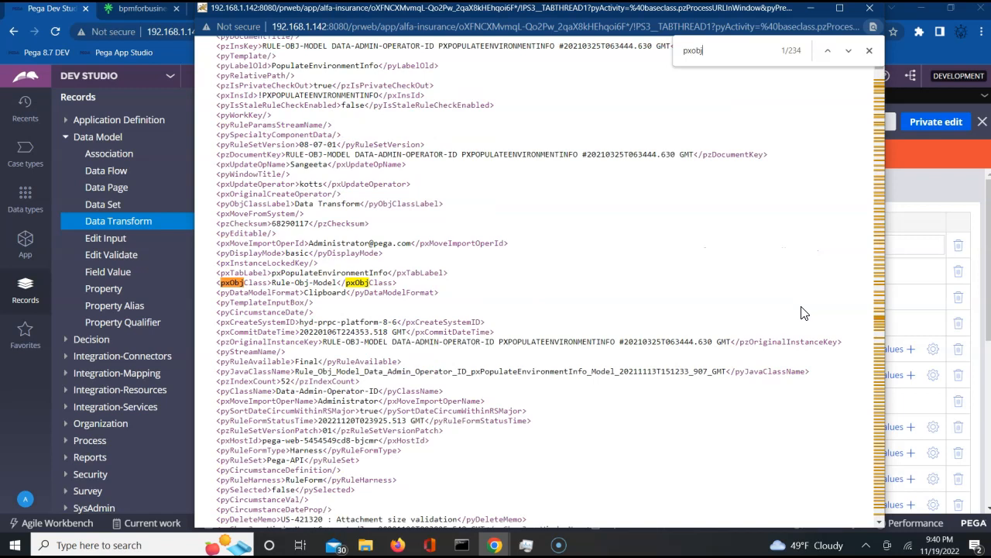
{"action": "double_click", "coordinate": [297, 281]}
{"action": "triple_click", "coordinate": [297, 281]}
{"action": "key", "text": "ctrl+c"}
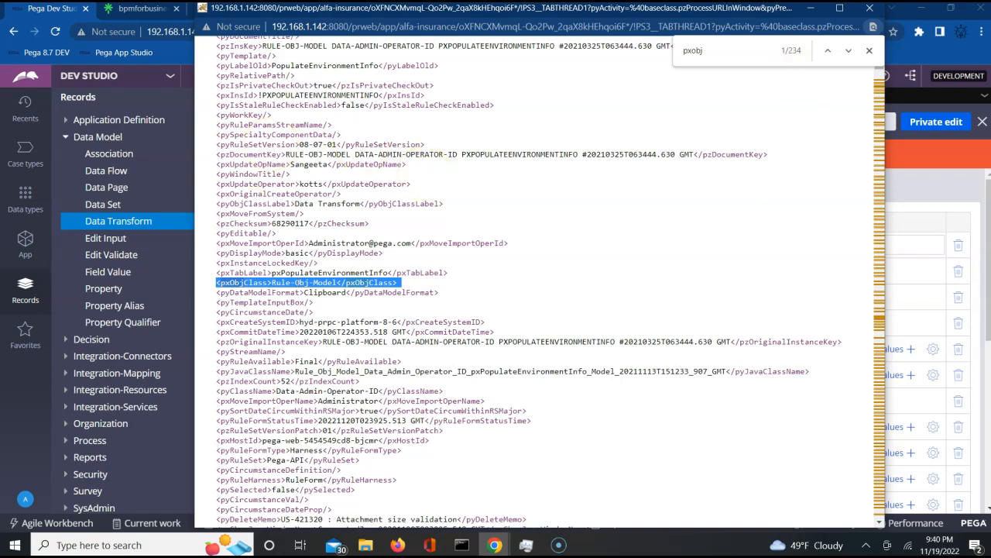
{"action": "left_click", "coordinate": [872, 13]}
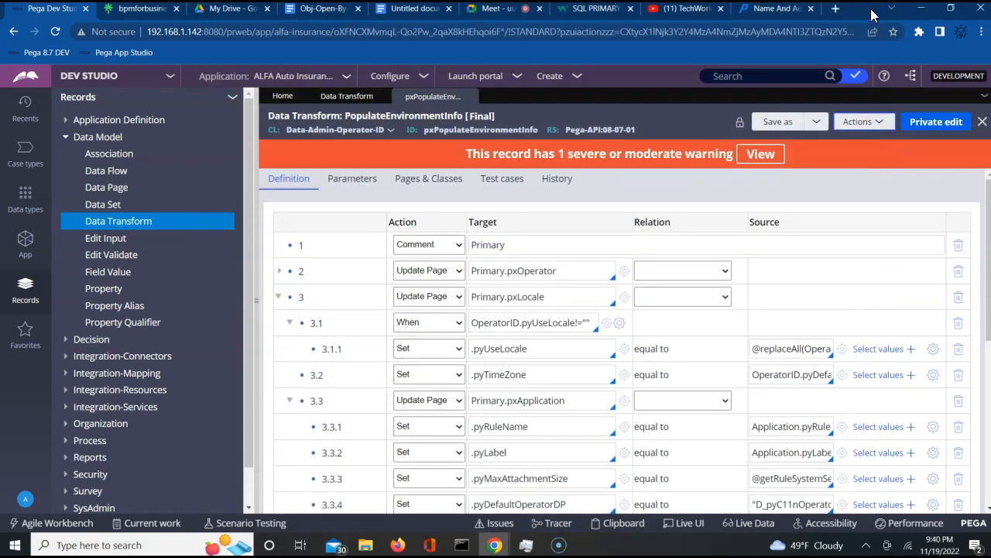
- Paste <pxObjClass>Rule-Obj-Model</pxObjClass> on a new line in the Data Transform notes
{"action": "left_click", "coordinate": [397, 10]}
{"action": "key", "text": "Return"}
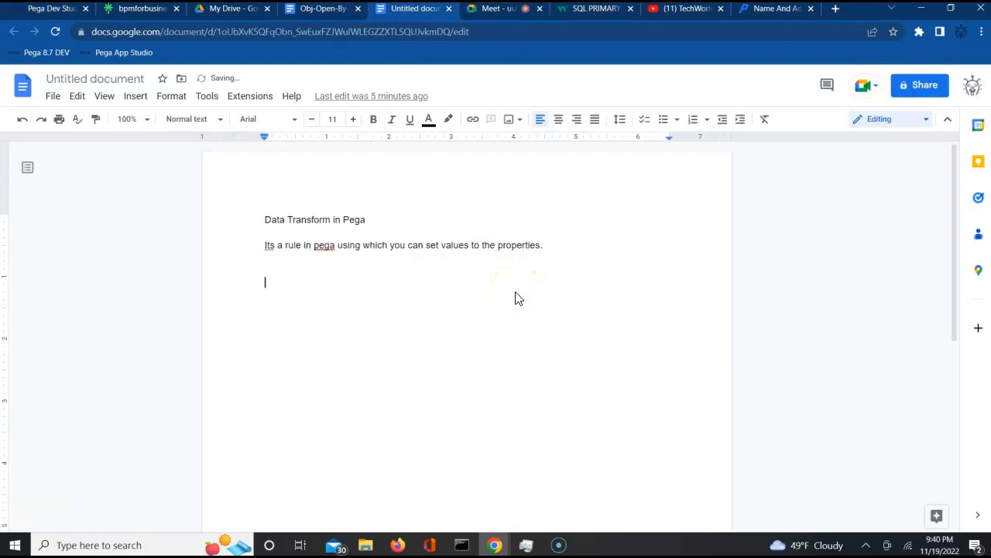
{"action": "key", "text": "ctrl+v"}
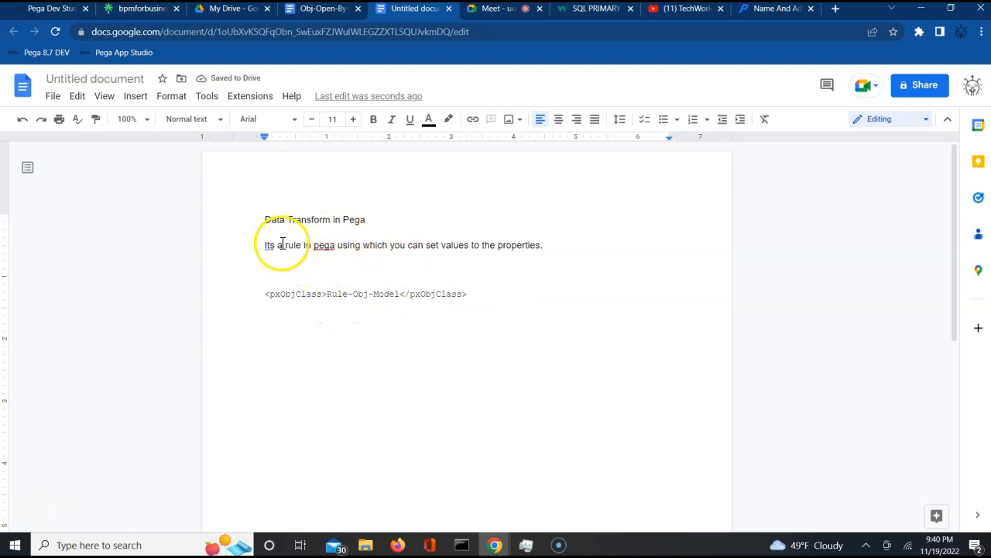
{"action": "triple_click", "coordinate": [342, 296]}
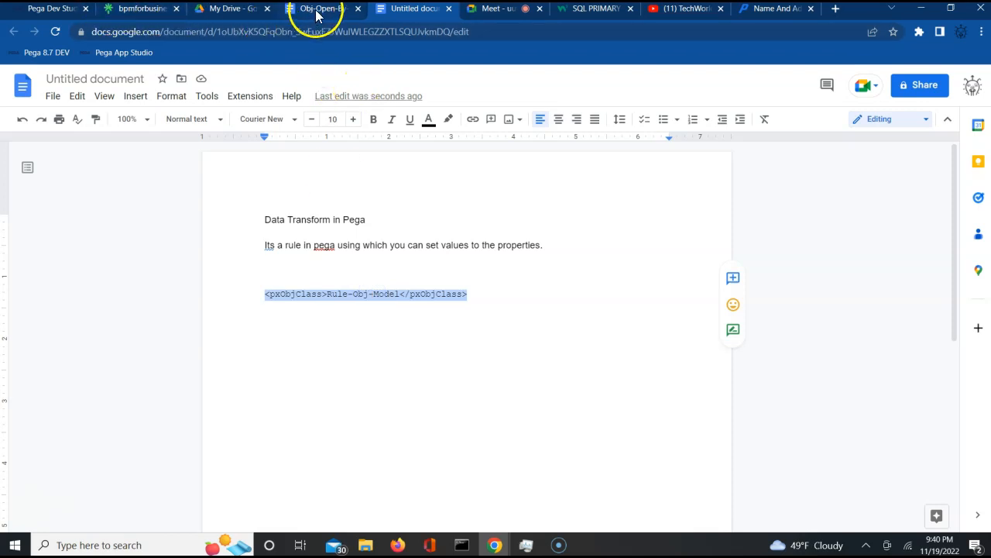
- Admit all waiting participants to the Meet call and return to the notes
{"action": "left_click", "coordinate": [486, 9]}
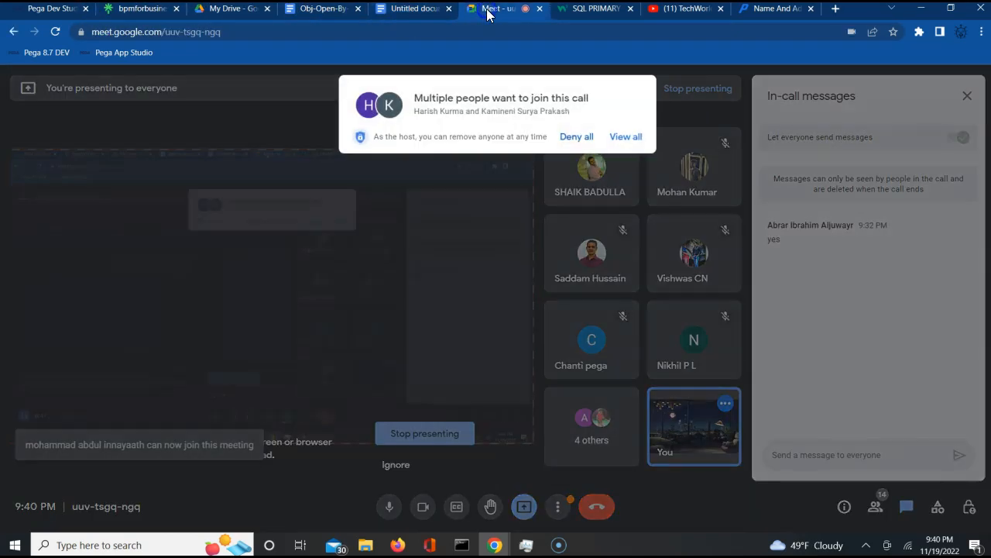
{"action": "left_click", "coordinate": [627, 138]}
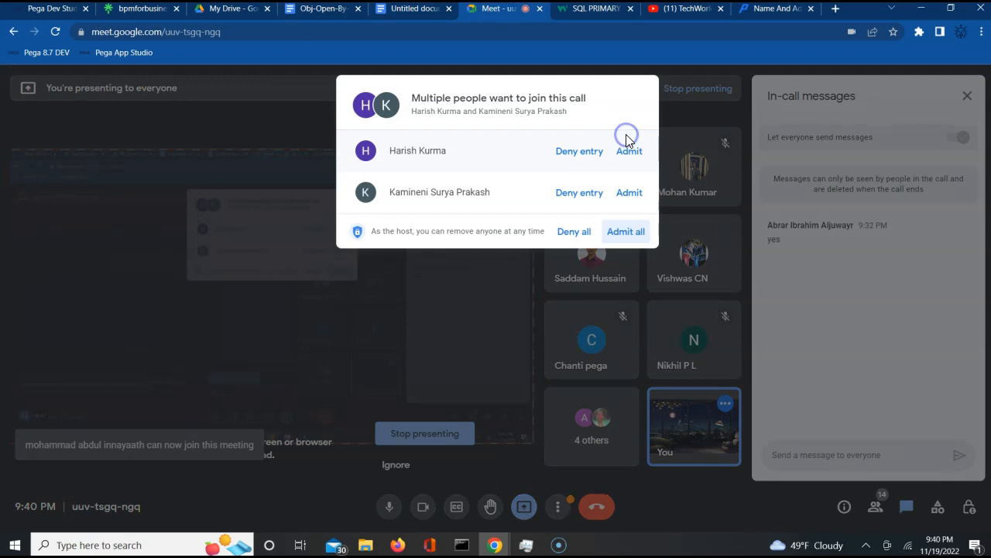
{"action": "left_click", "coordinate": [624, 233]}
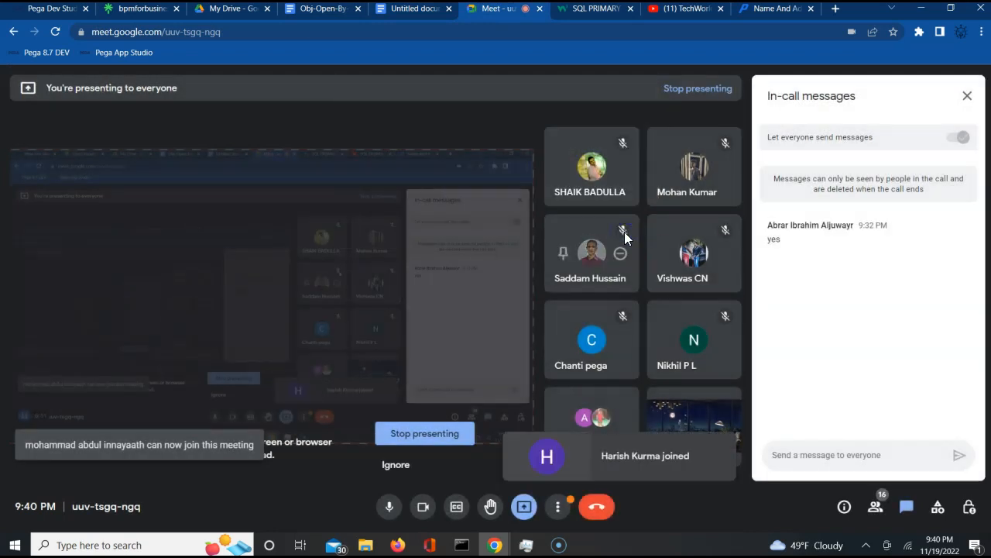
{"action": "left_click", "coordinate": [48, 9]}
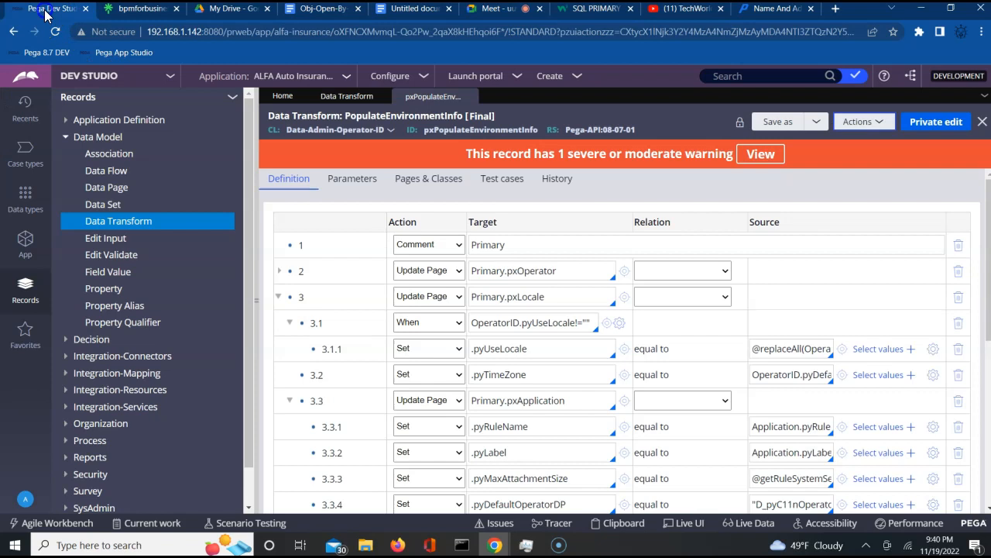
{"action": "left_click", "coordinate": [398, 9]}
{"action": "left_click", "coordinate": [433, 398]}
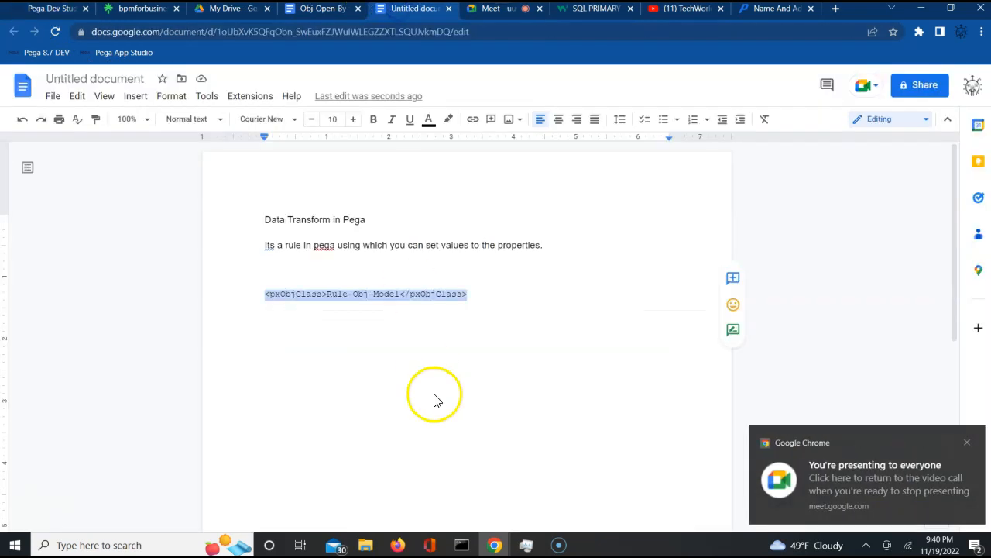
- Add a line below the code reading 'Amazon, Flipkart ===> Billing ===> is your billing and shipping address same'
{"action": "left_click", "coordinate": [433, 400]}
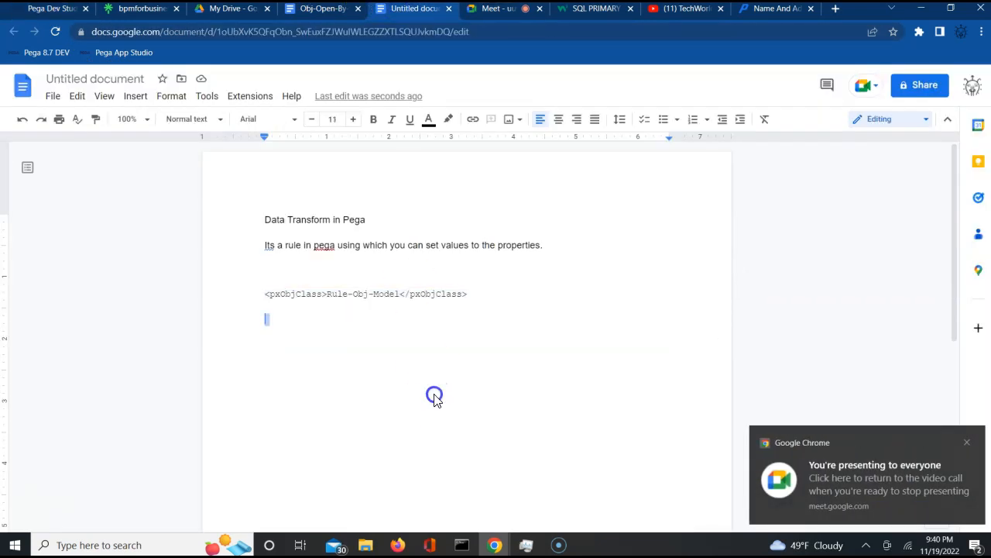
{"action": "key", "text": "Return"}
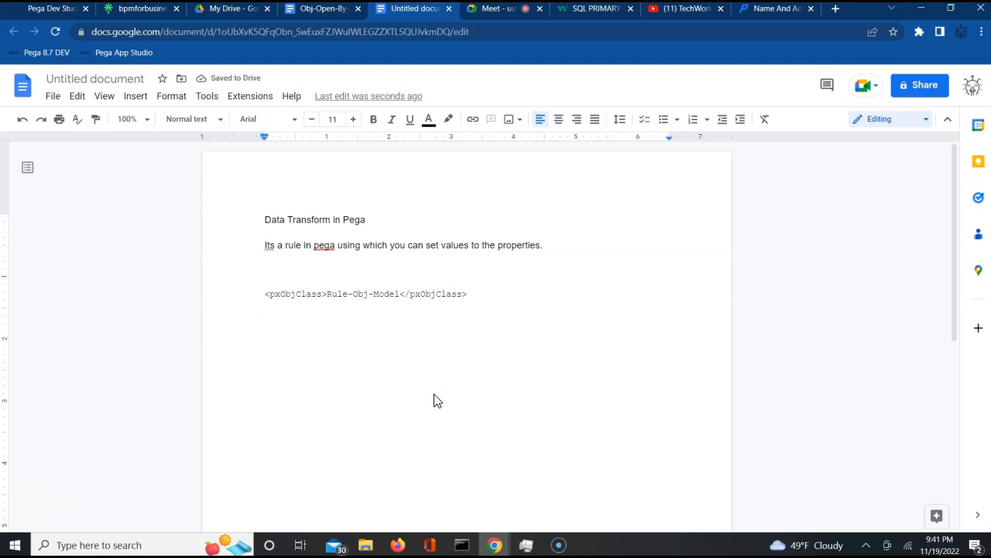
{"action": "type", "text": "Amazon, Flip"}
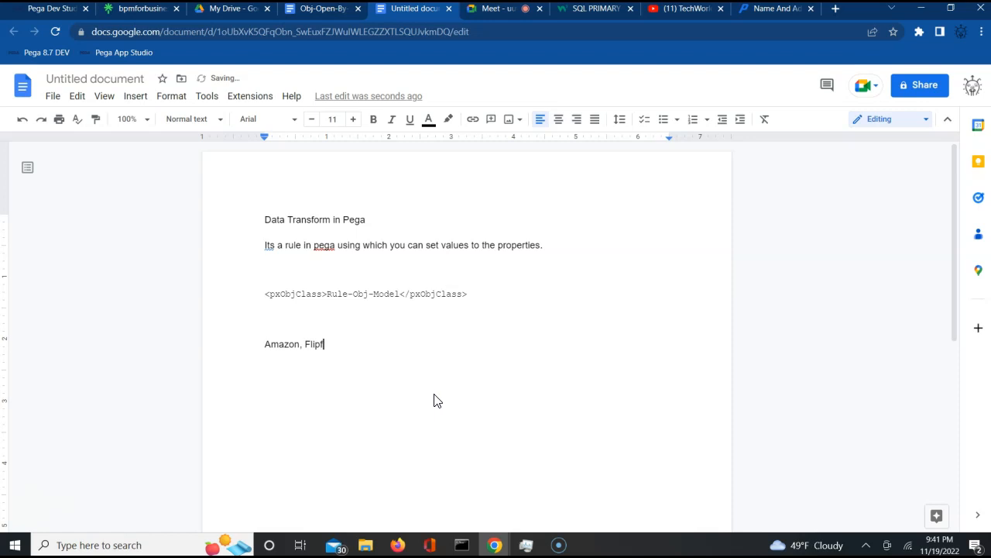
{"action": "type", "text": "kart ===>  Billing ==="}
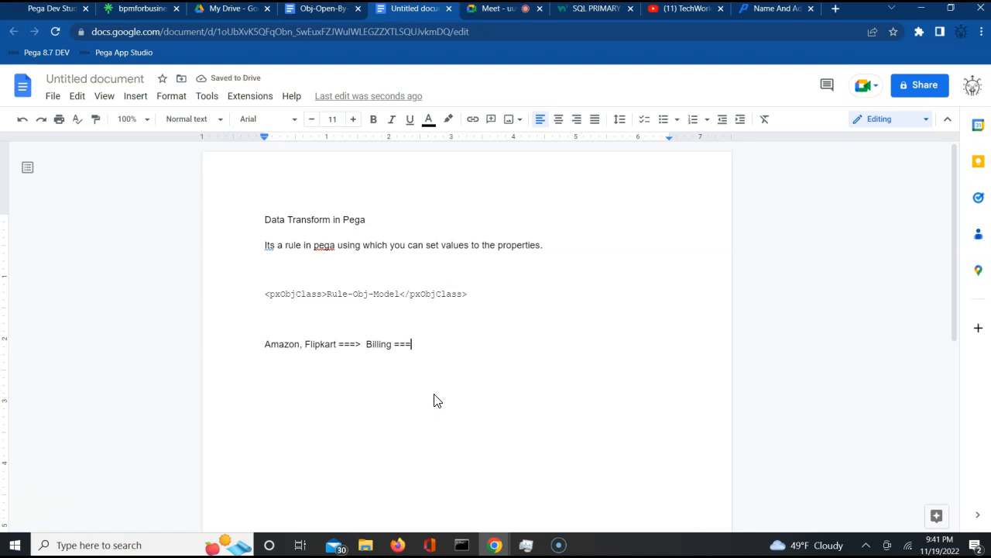
{"action": "type", "text": "> is your billing"}
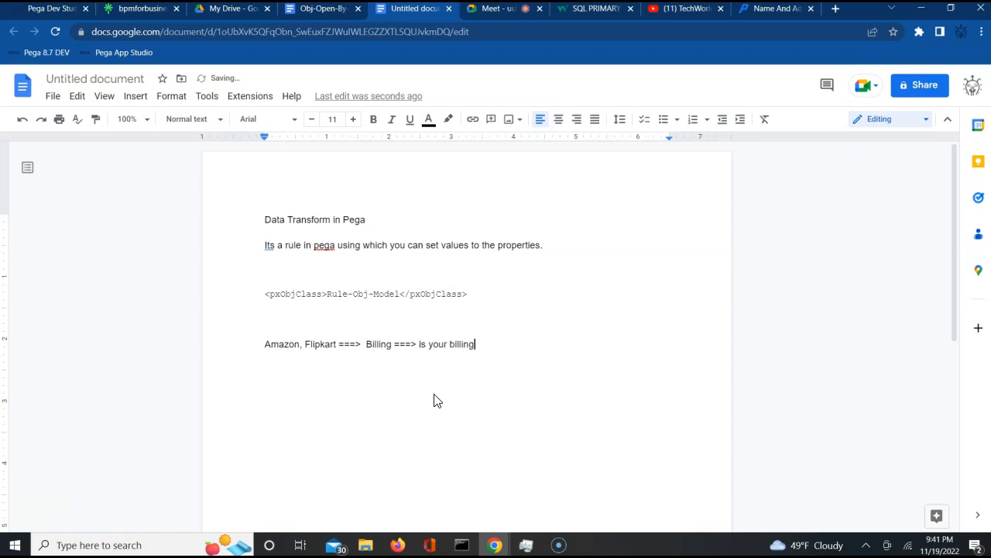
{"action": "type", "text": " and shipping addrs"}
{"action": "type", "text": "ss same"}
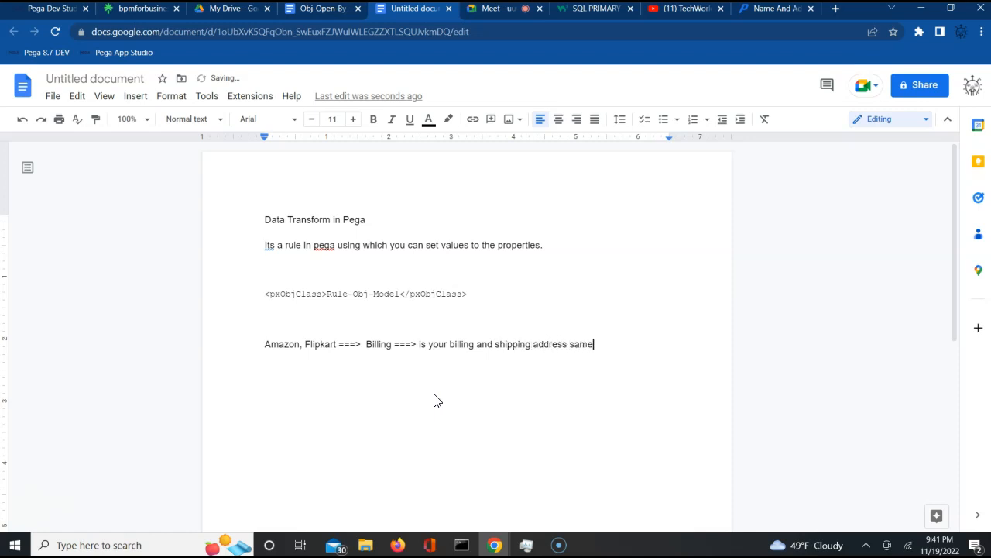
- List Address1, address 2, city, State and pincode on separate lines below the Billing line
{"action": "key", "text": "Return"}
{"action": "type", "text": "address1,"}
{"action": "key", "text": "Return"}
{"action": "type", "text": "address"}
{"action": "key", "text": "ctrl+z"}
{"action": "type", "text": "2,"}
{"action": "key", "text": "Return"}
{"action": "type", "text": "city"}
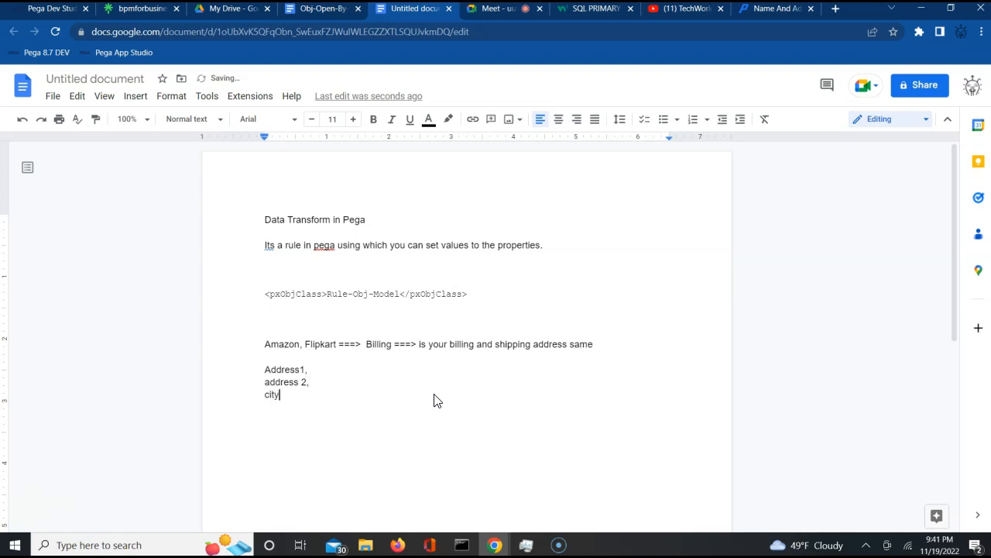
{"action": "type", "text": ","}
{"action": "key", "text": "Return"}
{"action": "type", "text": "State"}
{"action": "key", "text": "Return"}
{"action": "type", "text": "pincode"}
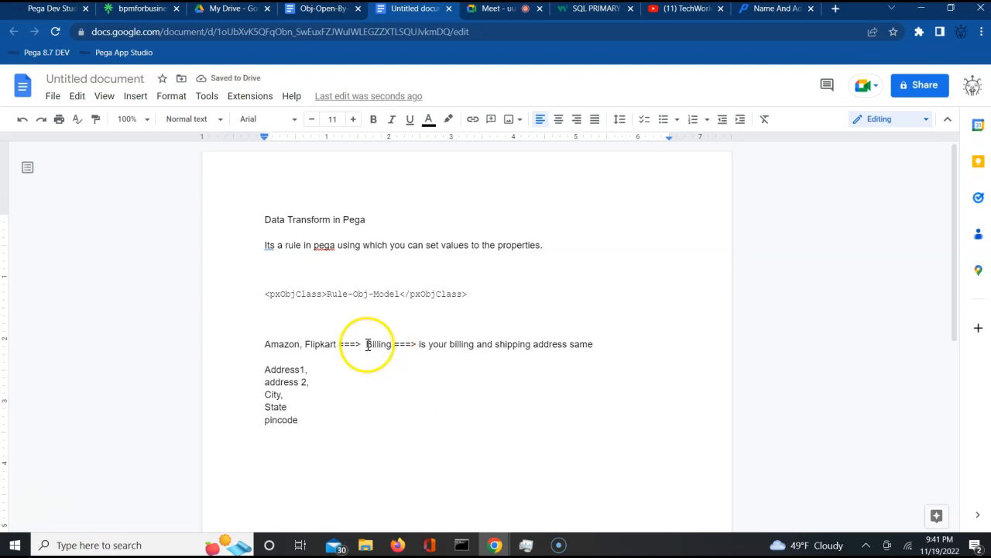
- Insert a 'Checkbox' line above Address1 in the list
{"action": "left_click", "coordinate": [279, 361]}
{"action": "key", "text": "Return"}
{"action": "key", "text": "Return"}
{"action": "type", "text": "Checkbox"}
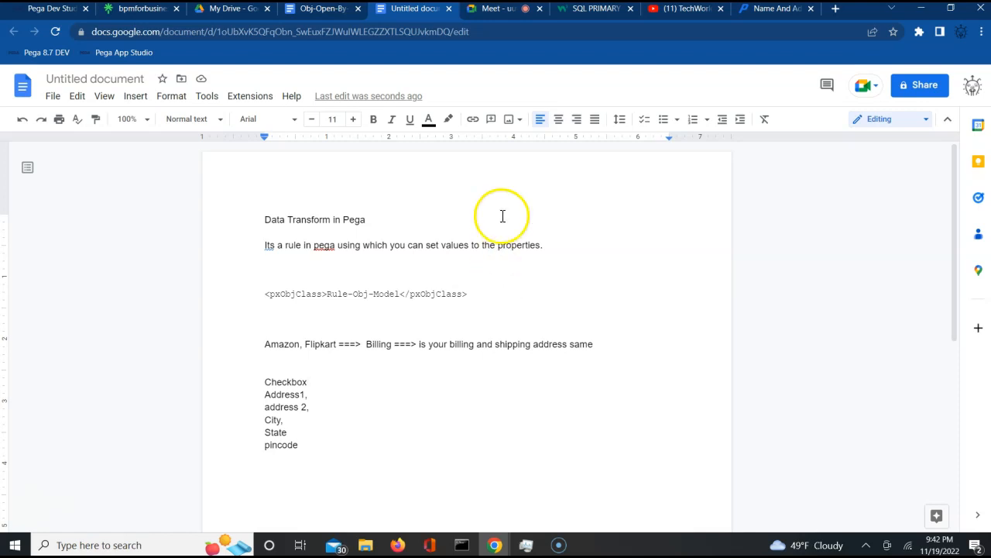
- Admit two waiting participants to the Google Meet call
{"action": "left_click", "coordinate": [502, 11]}
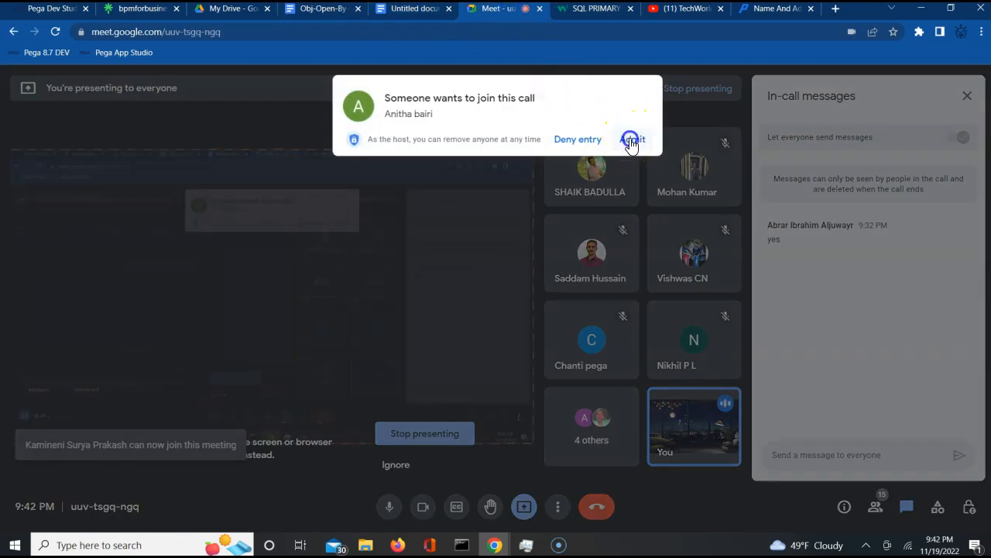
{"action": "left_click", "coordinate": [632, 140]}
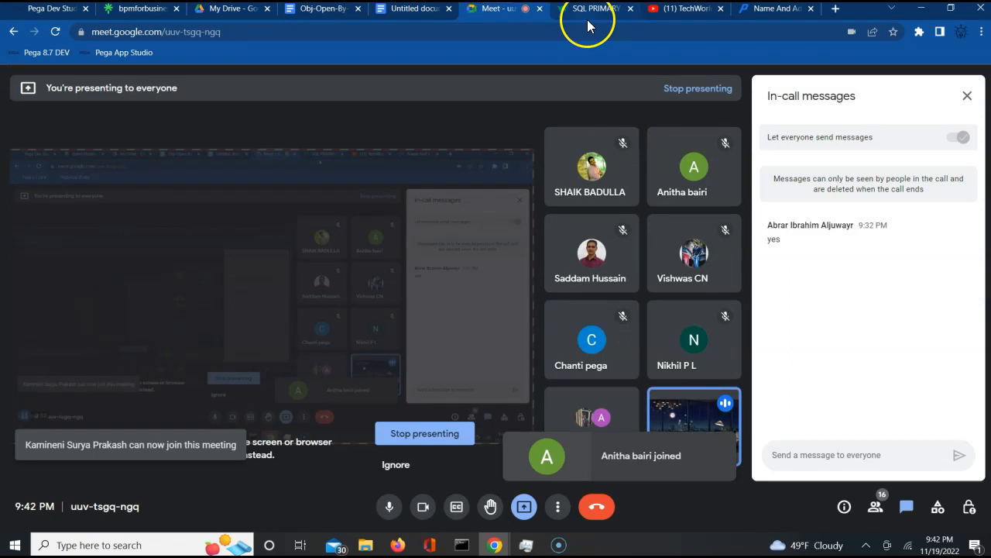
{"action": "left_click", "coordinate": [35, 9]}
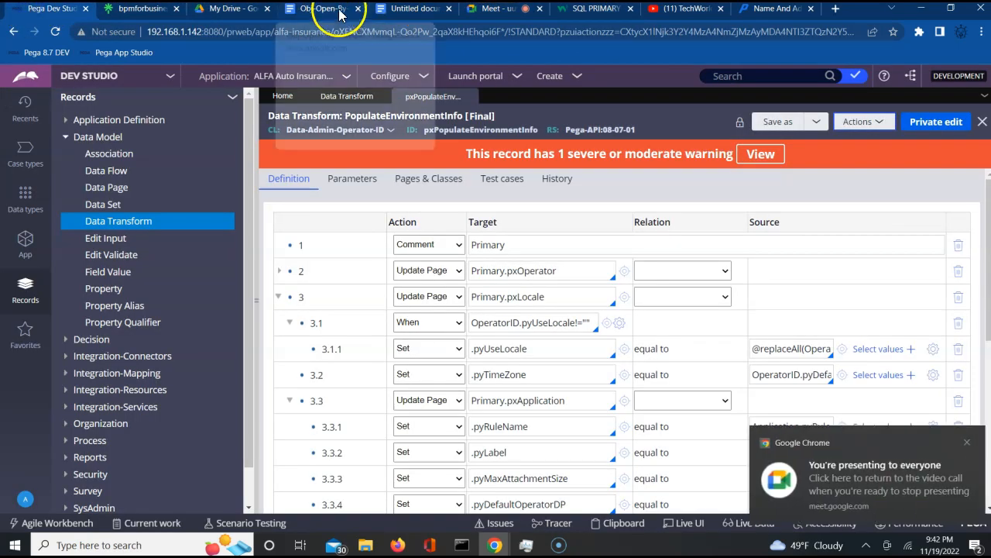
{"action": "left_click", "coordinate": [407, 9]}
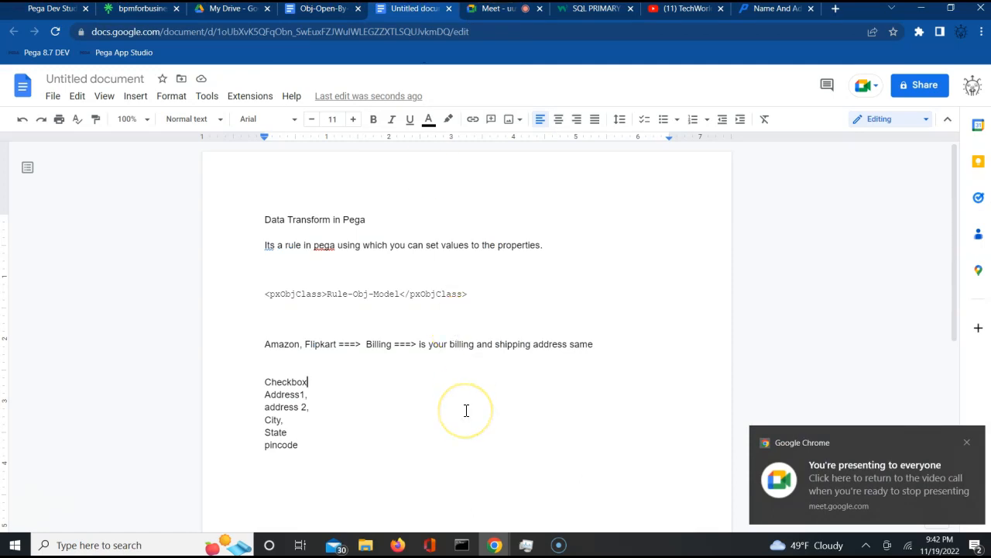
{"action": "left_click", "coordinate": [466, 11]}
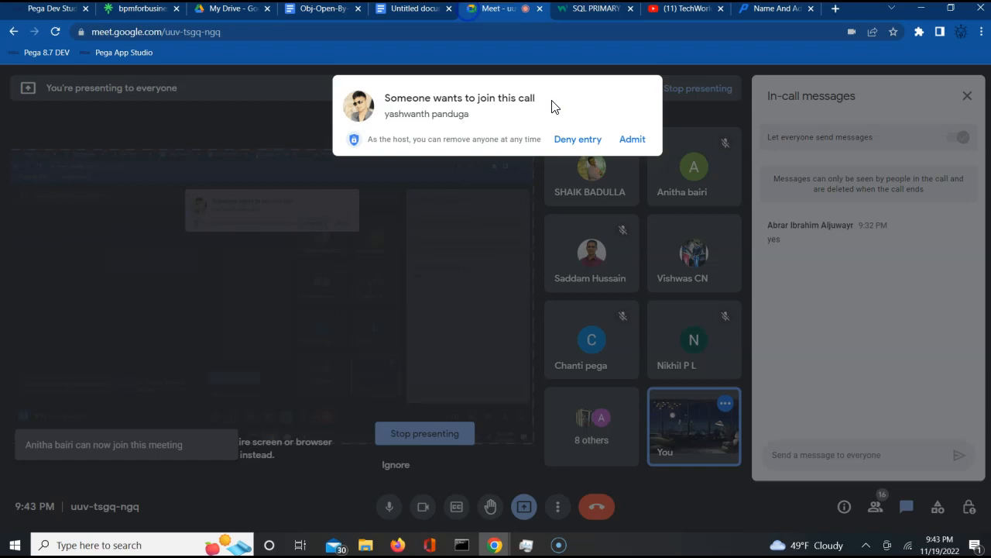
{"action": "left_click", "coordinate": [629, 138]}
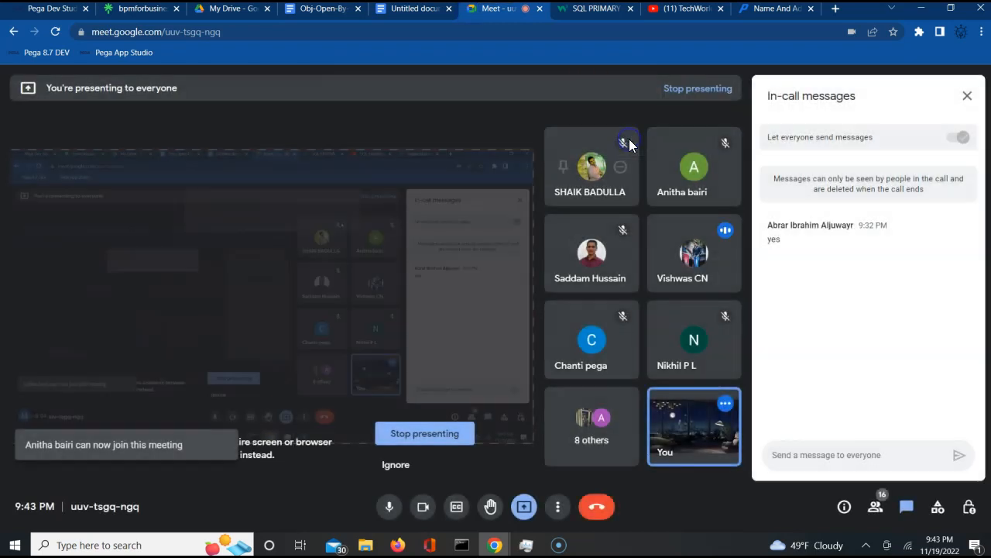
- Close the pxPopulateEnvironmentInfo rule in Pega and return to the Google Docs notes
{"action": "left_click", "coordinate": [60, 14]}
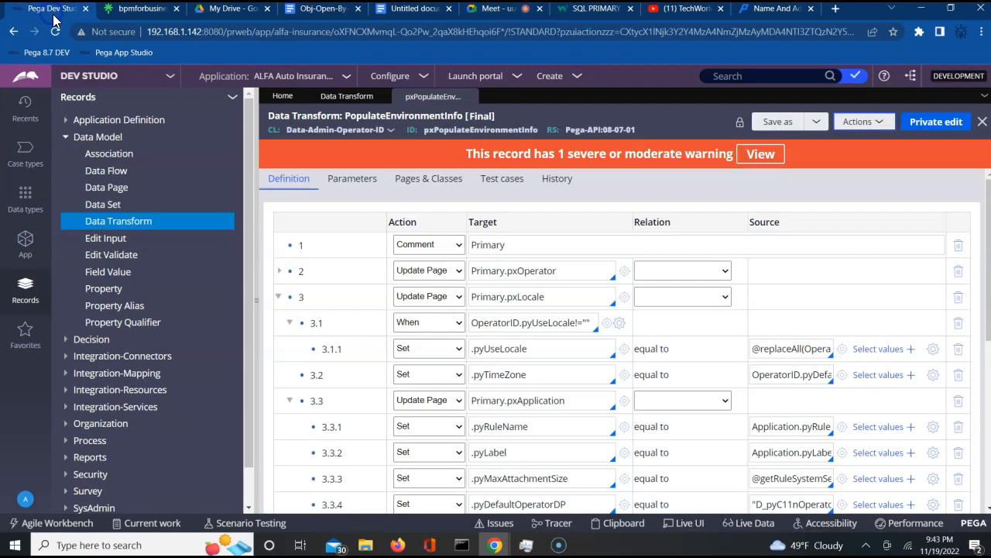
{"action": "left_click", "coordinate": [469, 98]}
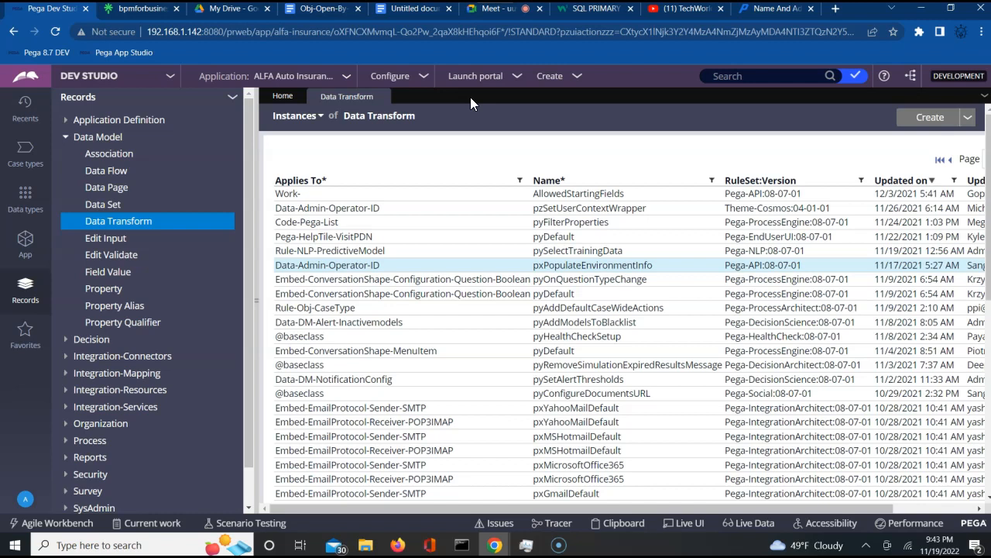
{"action": "left_click", "coordinate": [411, 9]}
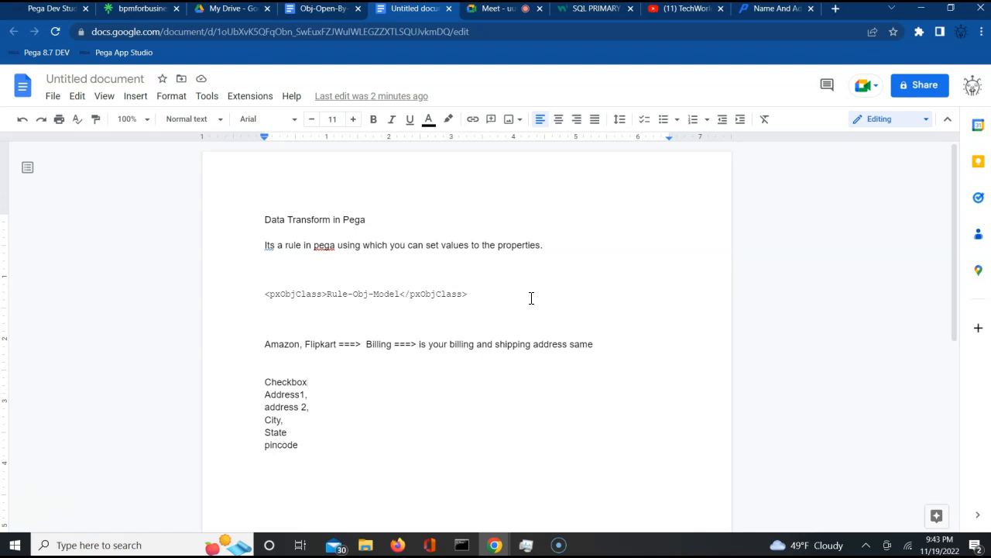
- Back in Pega Dev Studio, show the Data types list
{"action": "left_click", "coordinate": [48, 15]}
{"action": "left_click", "coordinate": [22, 202]}
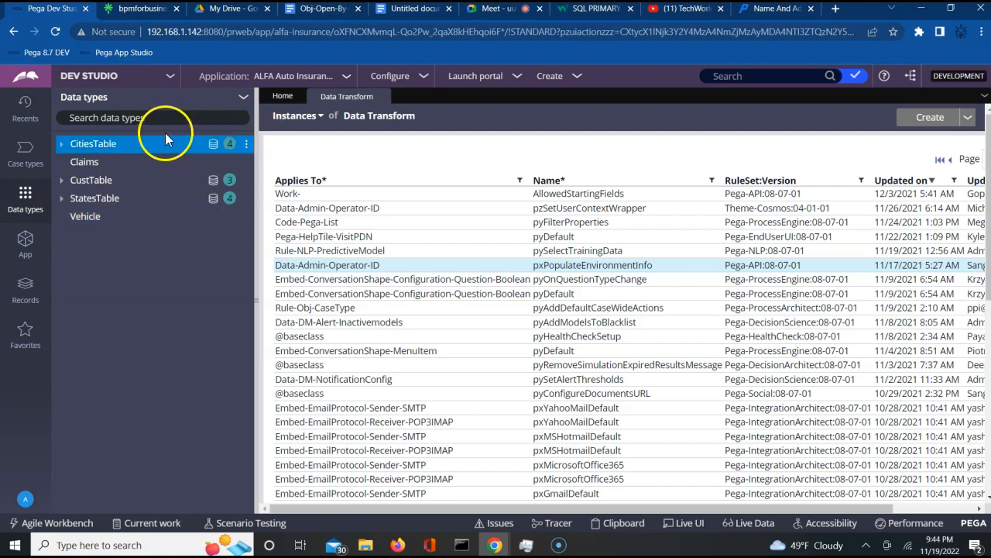
- Open an empty Add Data Type dialog, then switch to the YouTube channel
{"action": "left_click", "coordinate": [243, 98]}
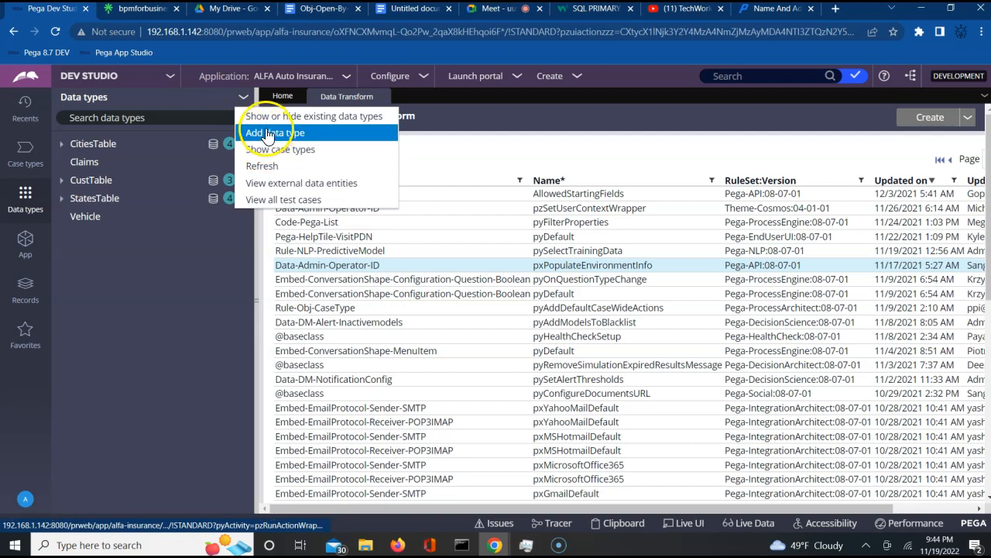
{"action": "left_click", "coordinate": [266, 133]}
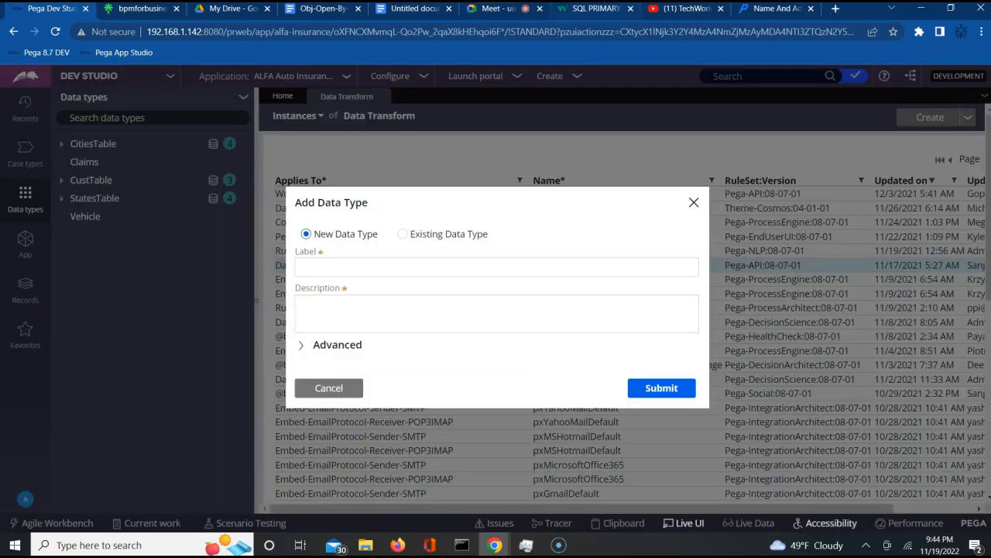
{"action": "left_click", "coordinate": [678, 11]}
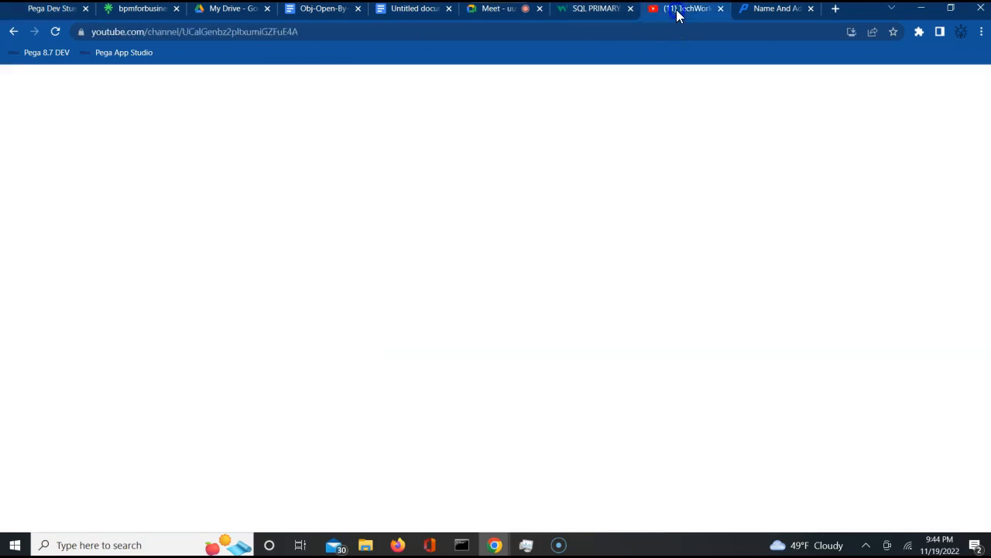
- Advance the channel's video row to the Day 18–14 episodes, then return to Pega
{"action": "left_click", "coordinate": [671, 324]}
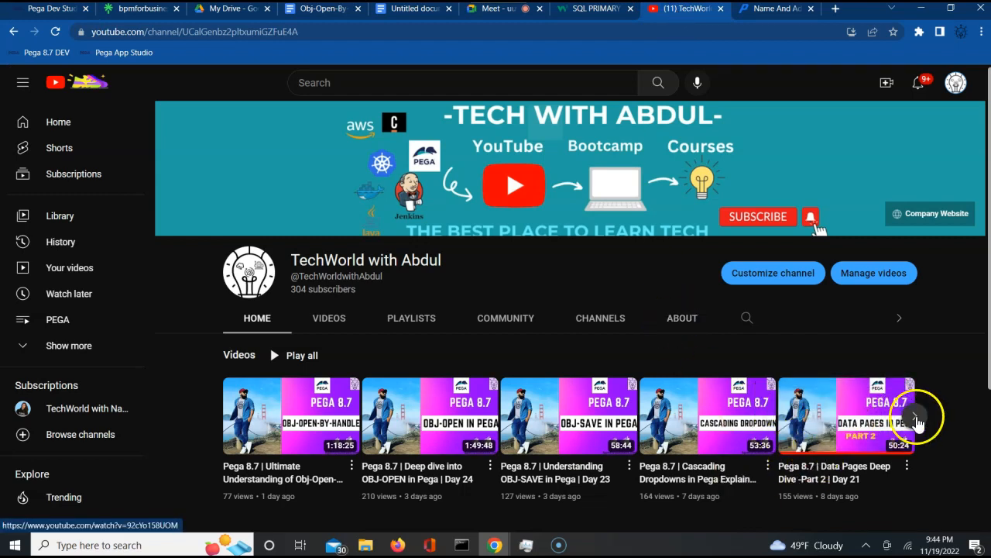
{"action": "left_click", "coordinate": [914, 418]}
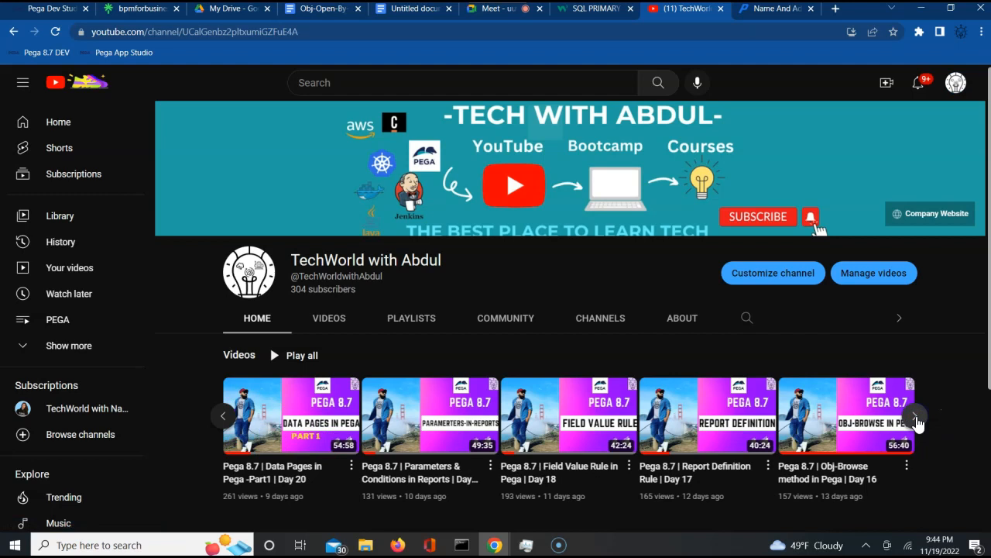
{"action": "left_click", "coordinate": [917, 420]}
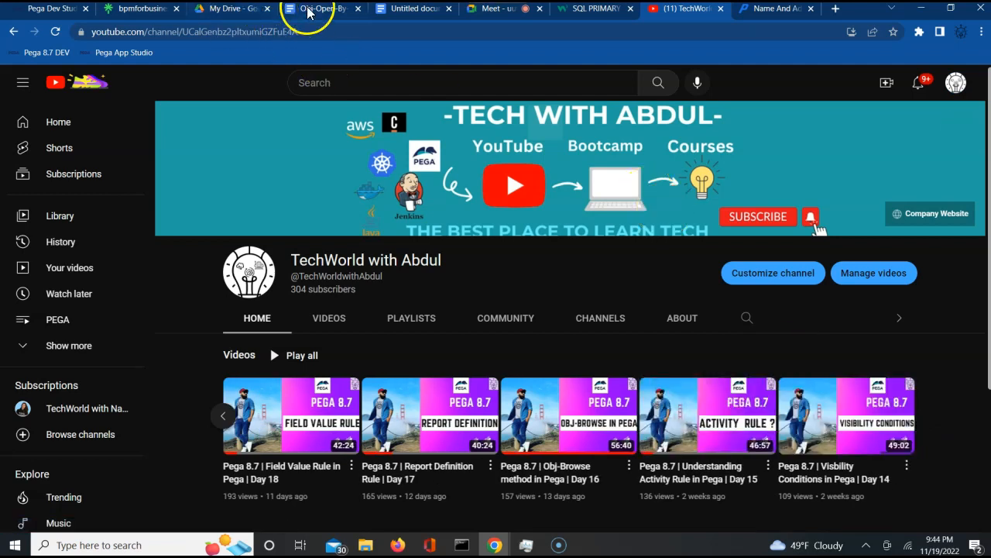
{"action": "left_click", "coordinate": [44, 9]}
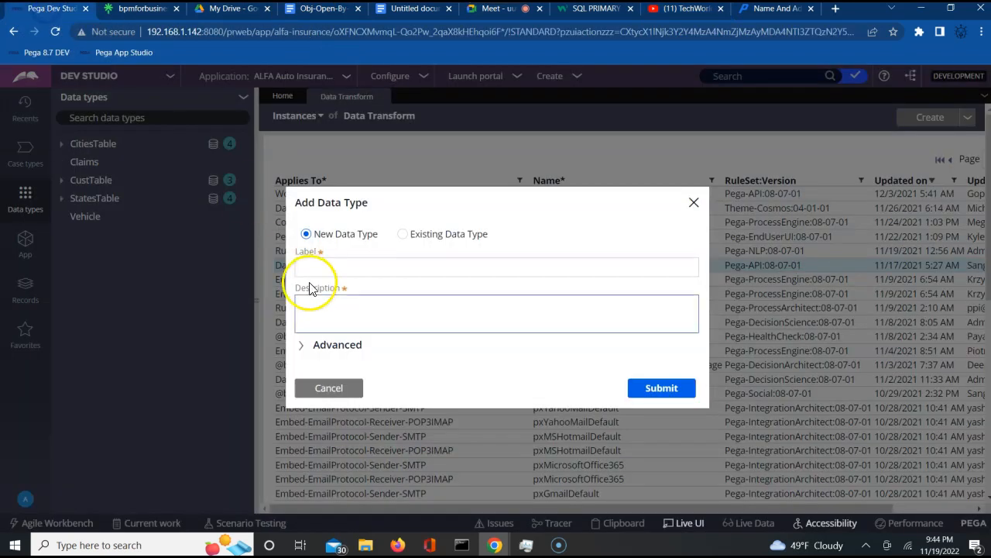
- Create a data type labelled 'Address' with class ALFA-ALFAAuto-Data-Address
{"action": "left_click", "coordinate": [331, 265]}
{"action": "type", "text": "A"}
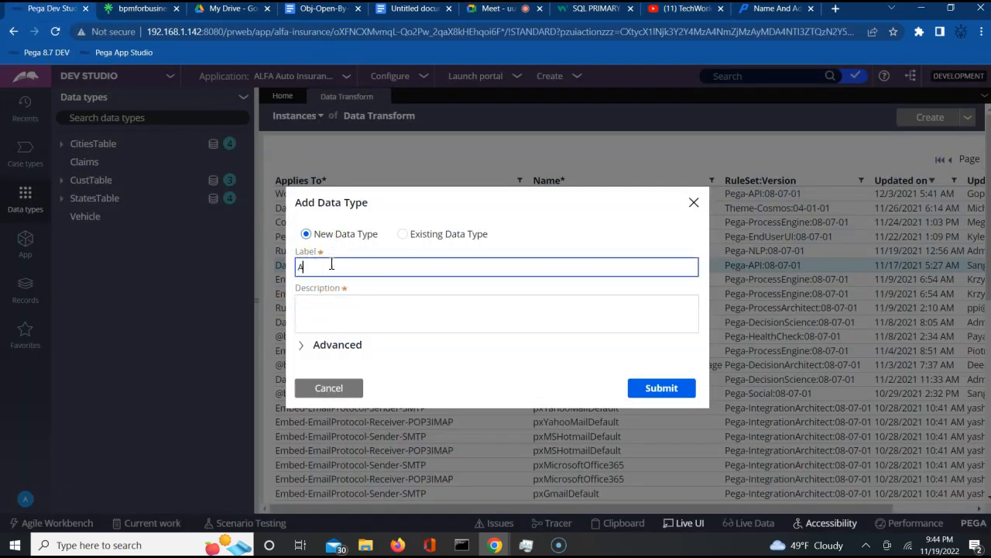
{"action": "type", "text": "ddress"}
{"action": "key", "text": "Tab"}
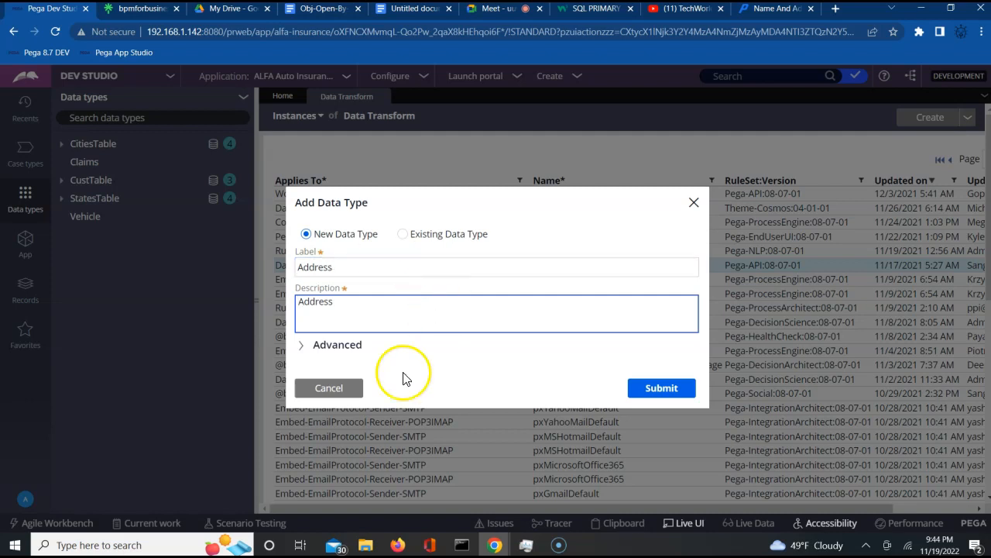
{"action": "left_click", "coordinate": [302, 346]}
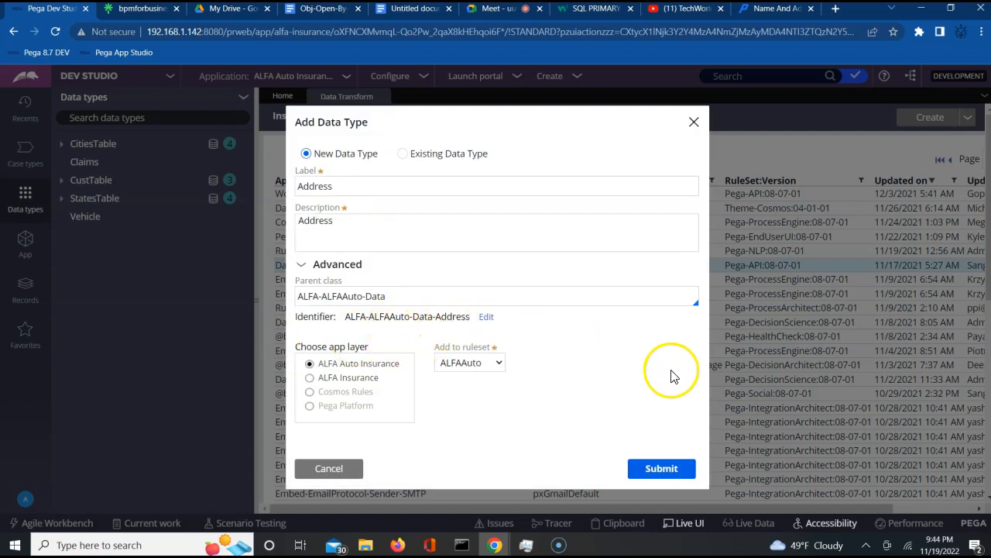
{"action": "left_click", "coordinate": [653, 472]}
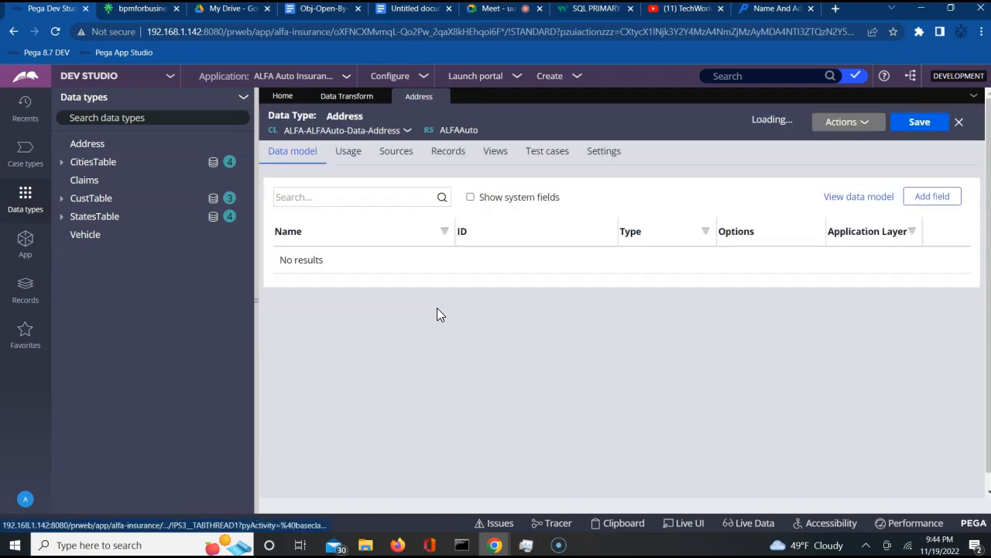
- Add Address1 and Address2 text fields to the Address data type
{"action": "left_click", "coordinate": [929, 208]}
{"action": "left_click", "coordinate": [708, 287]}
{"action": "type", "text": "A"}
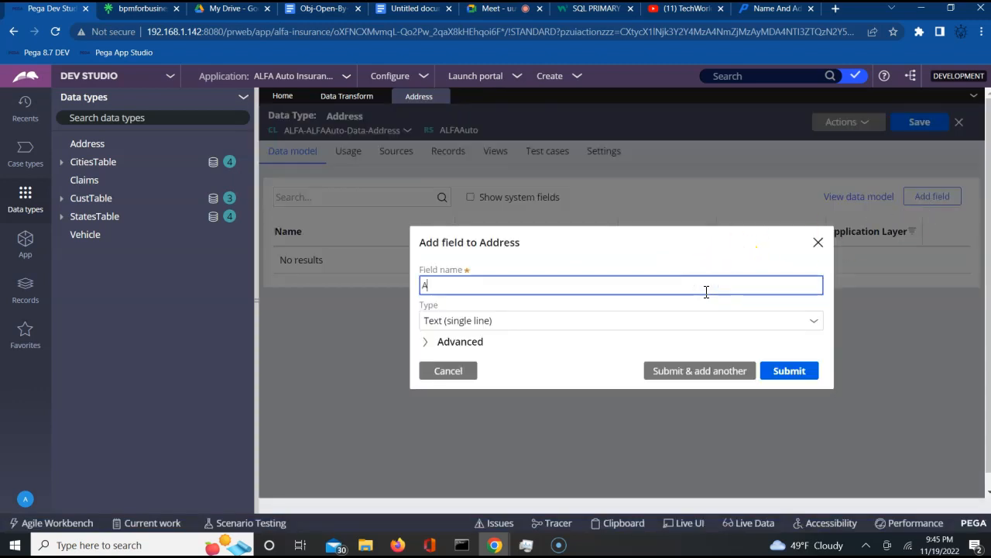
{"action": "type", "text": "ddre"}
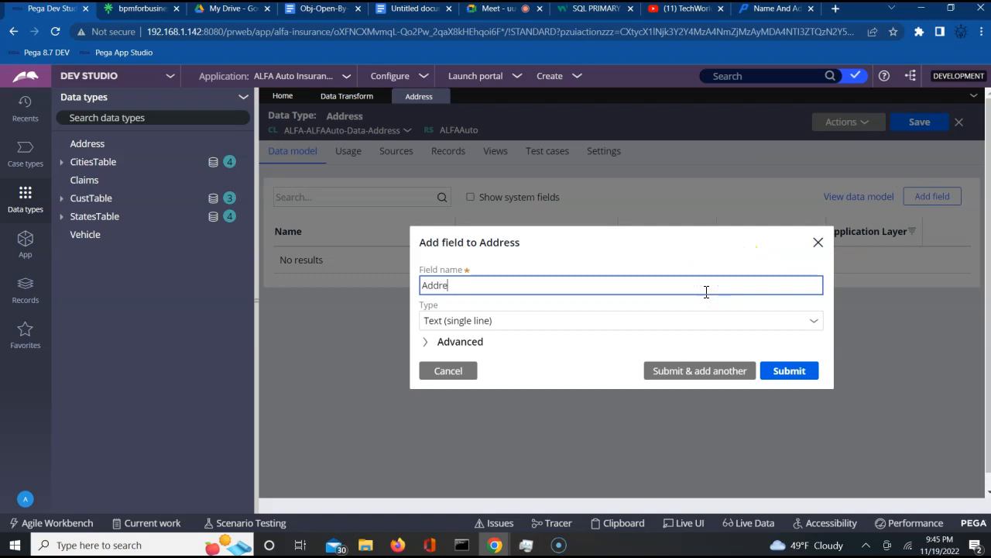
{"action": "type", "text": "ss1"}
{"action": "left_click", "coordinate": [692, 373]}
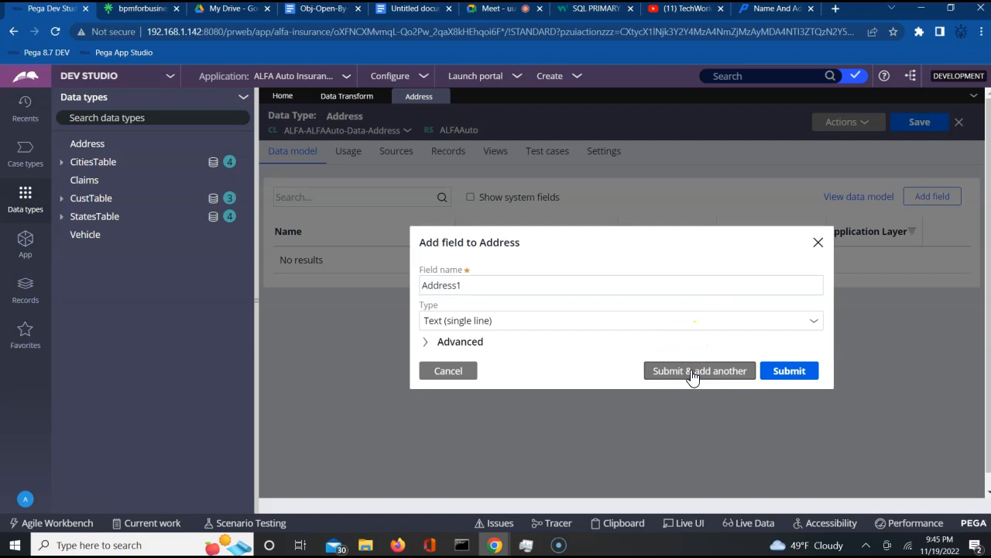
{"action": "type", "text": "Address2"}
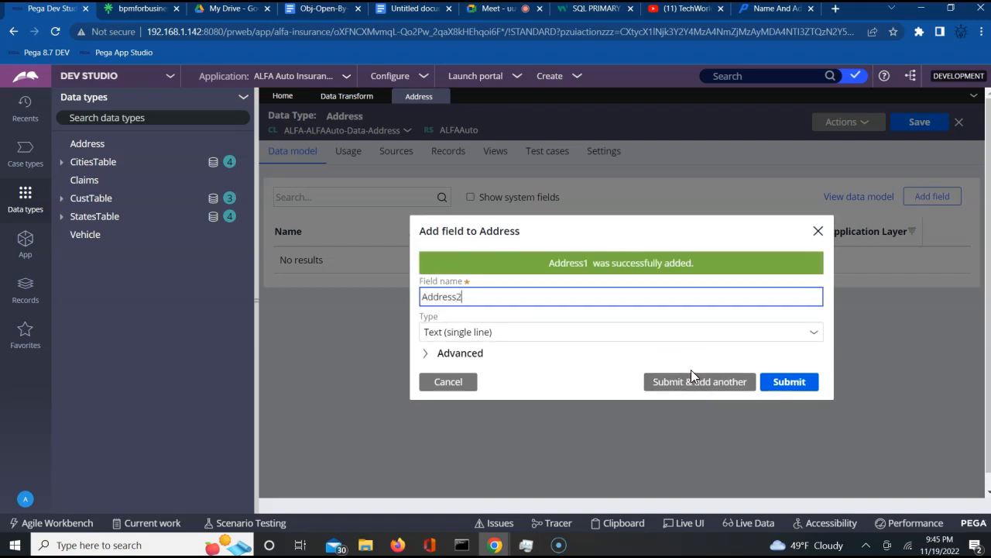
{"action": "left_click", "coordinate": [687, 382]}
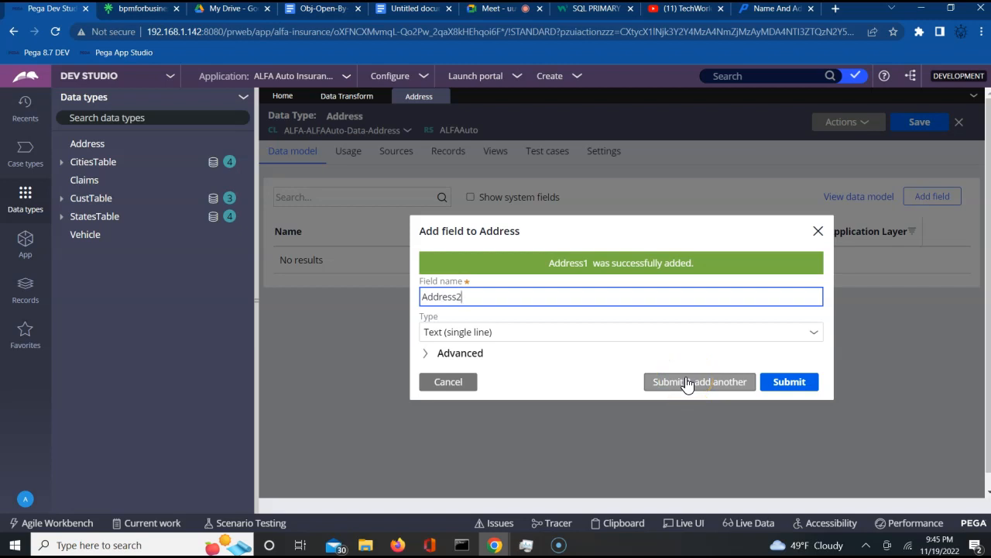
{"action": "left_click", "coordinate": [687, 381]}
- Add State and City text fields to the Address data type
{"action": "left_click", "coordinate": [596, 303]}
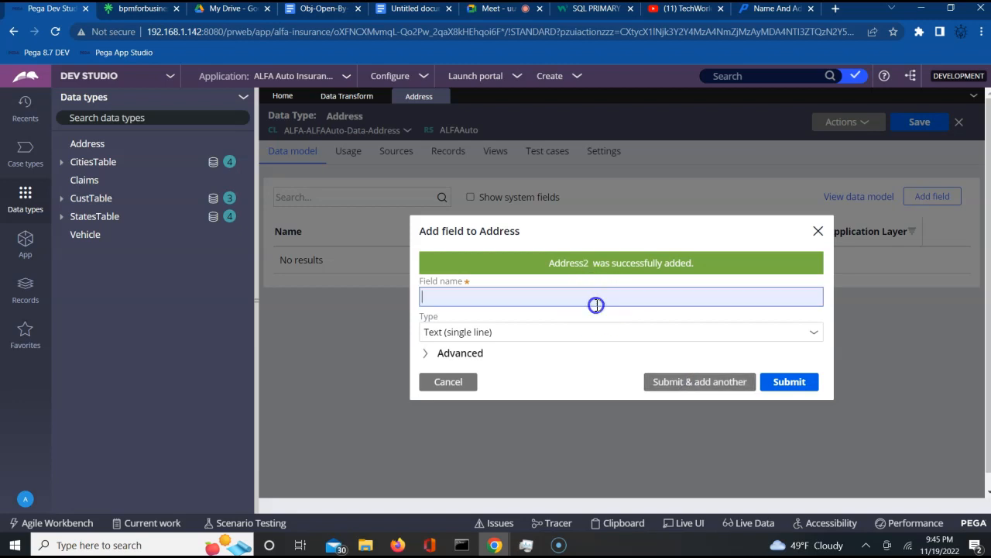
{"action": "type", "text": "State"}
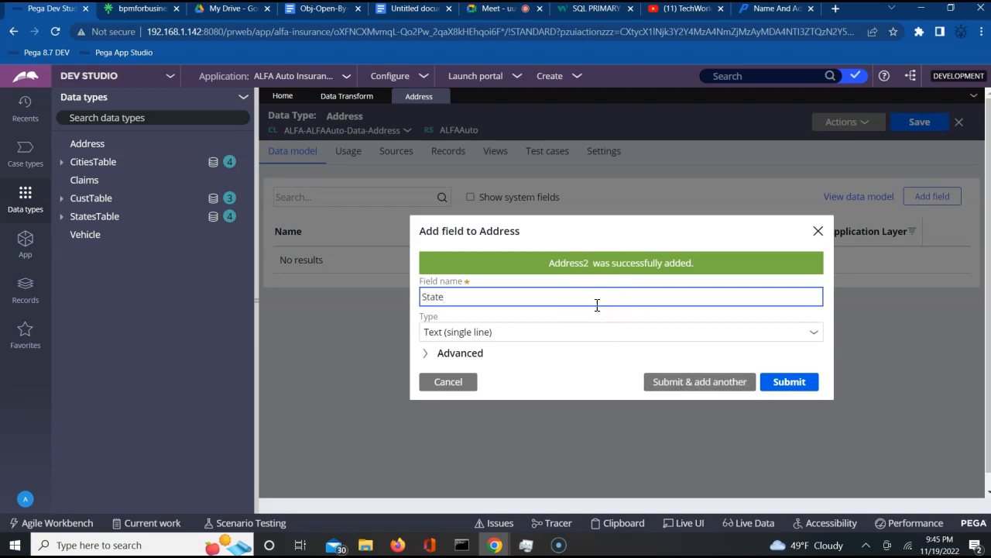
{"action": "left_click", "coordinate": [660, 383]}
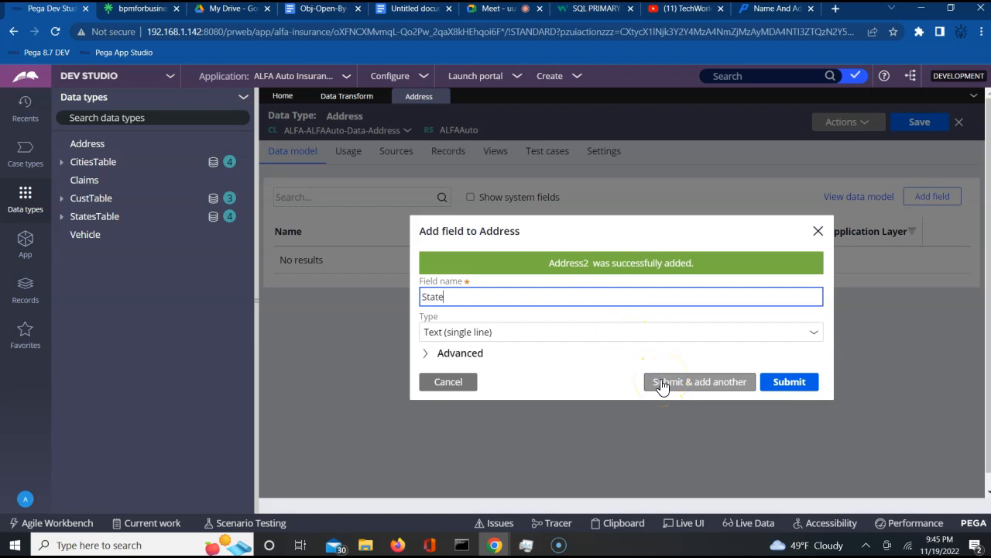
{"action": "left_click", "coordinate": [672, 386]}
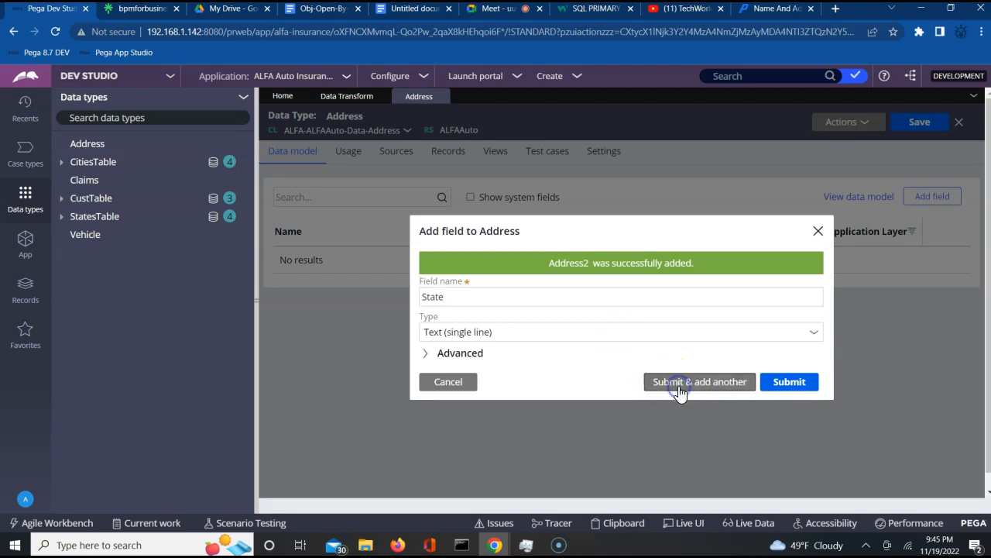
{"action": "left_click", "coordinate": [567, 304]}
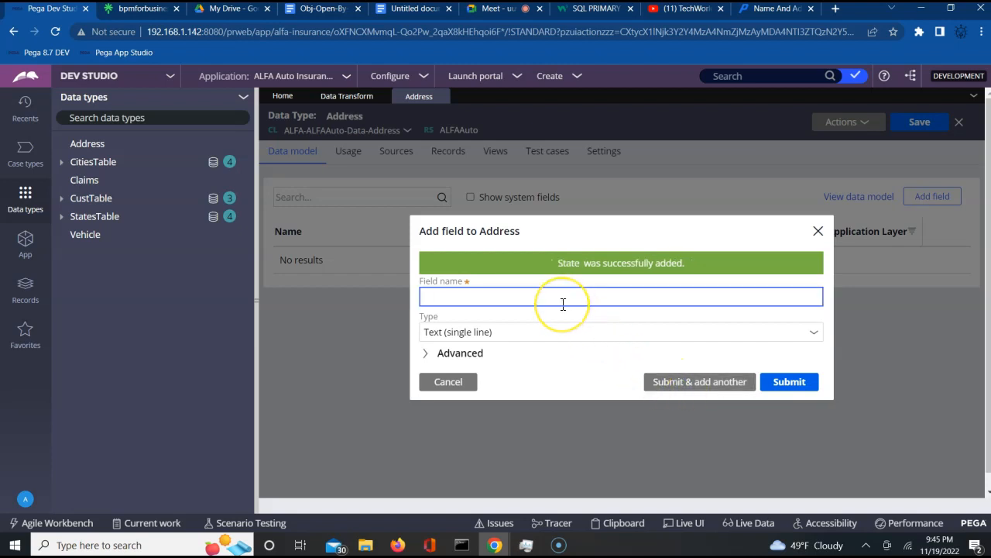
{"action": "type", "text": "Clty"}
{"action": "left_click", "coordinate": [663, 387]}
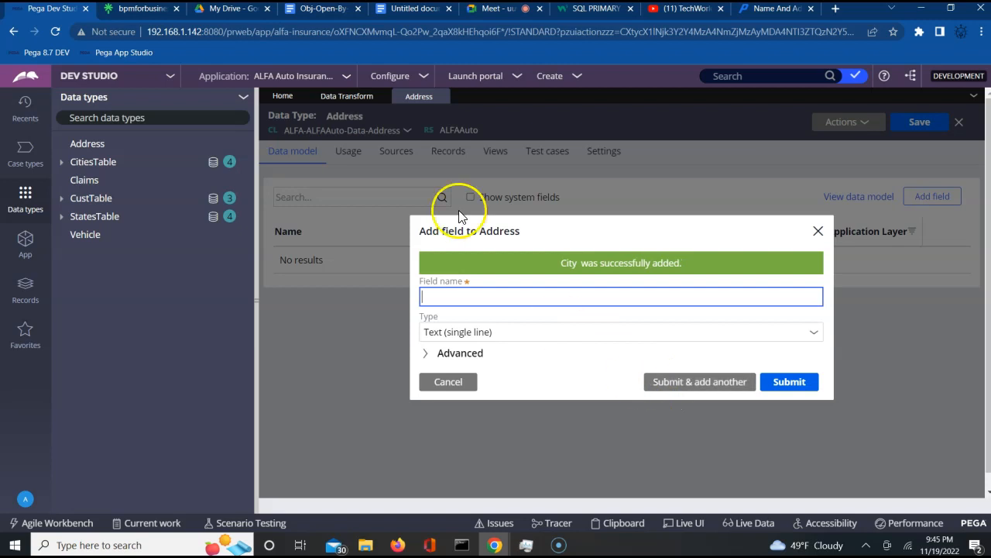
- Admit a waiting participant to the Meet call and return to Pega
{"action": "left_click", "coordinate": [496, 9]}
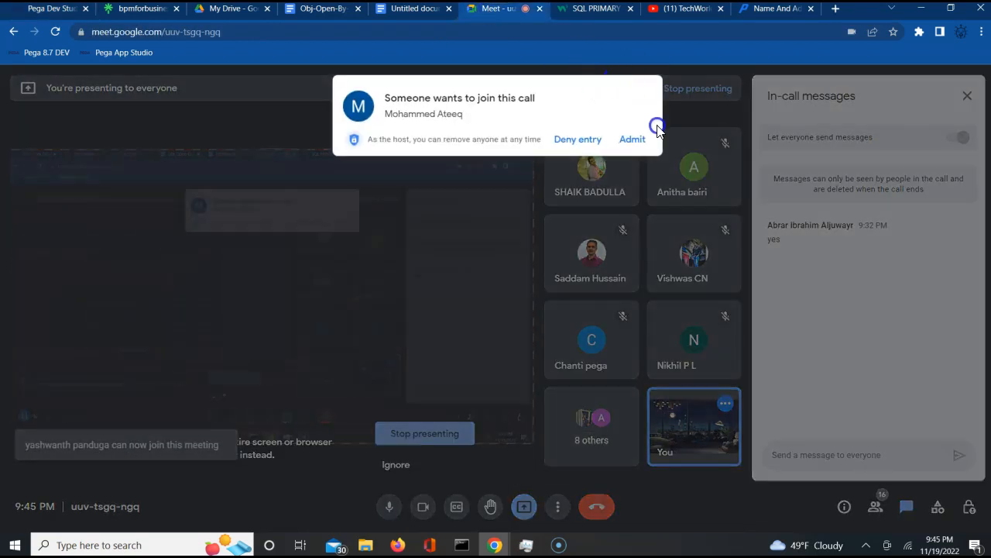
{"action": "left_click", "coordinate": [631, 140]}
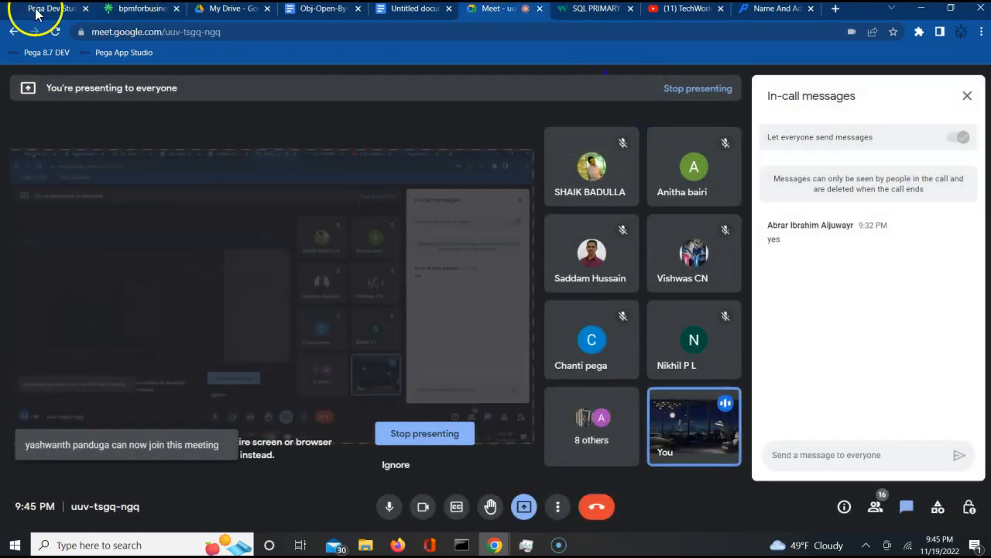
{"action": "left_click", "coordinate": [39, 9]}
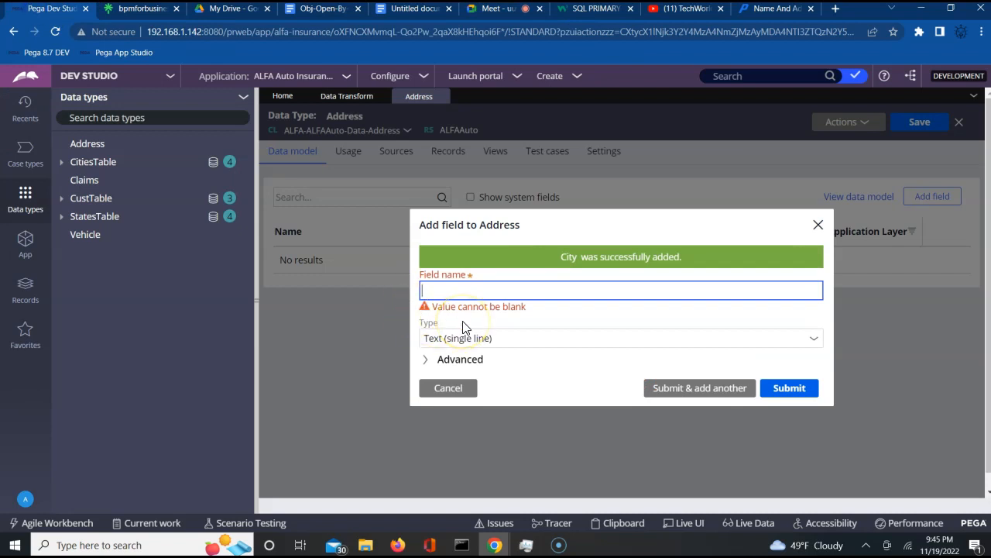
- Add Pincode as the fifth single-line text field and close the Add field dialog
{"action": "type", "text": "Pinclo"}
{"action": "key", "text": "BackSpace"}
{"action": "key", "text": "BackSpace"}
{"action": "type", "text": "ode"}
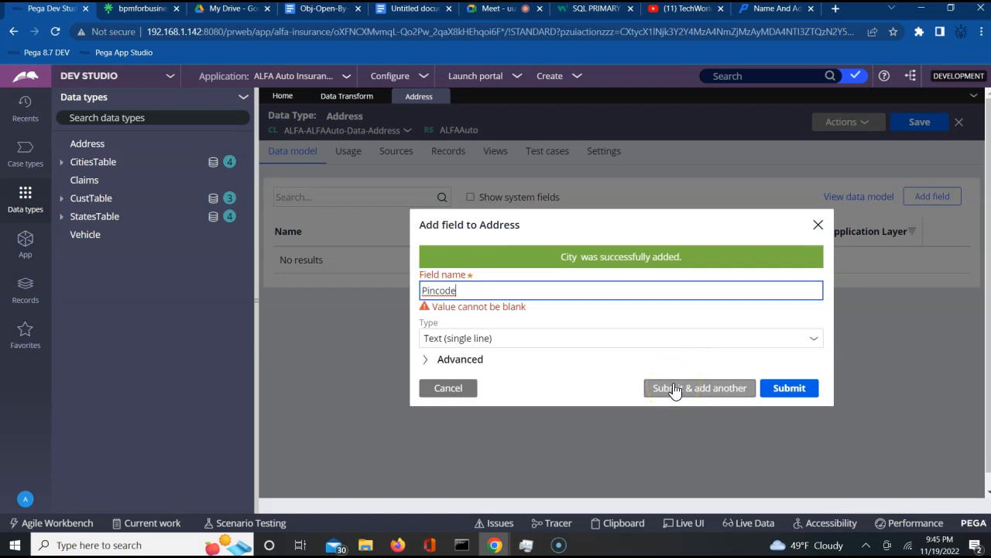
{"action": "key", "text": "Tab"}
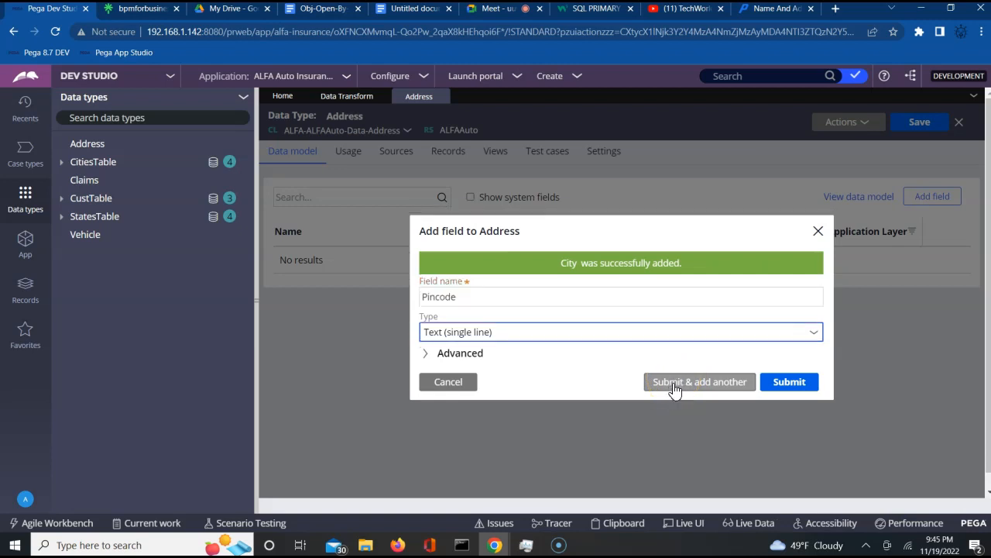
{"action": "right_click", "coordinate": [784, 399]}
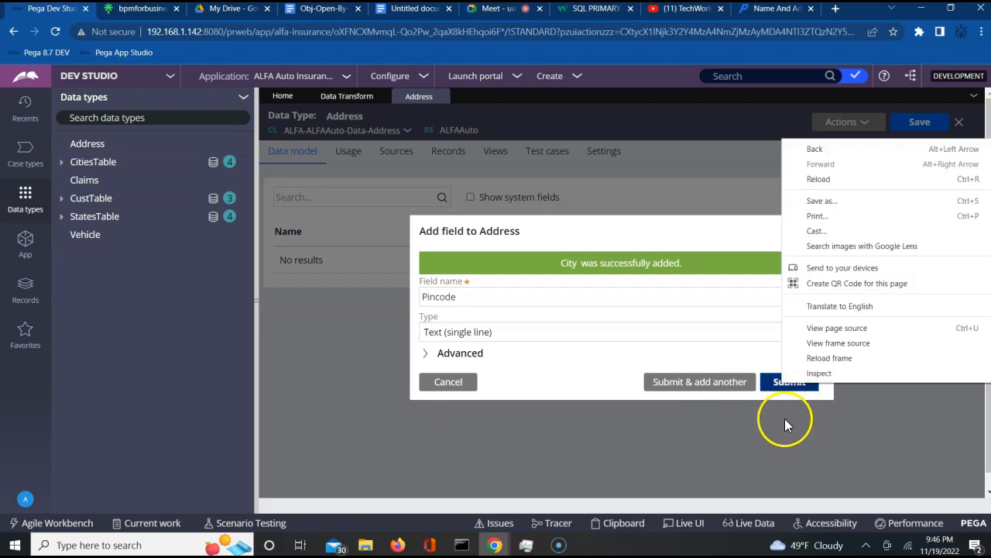
{"action": "left_click", "coordinate": [785, 418]}
{"action": "left_click", "coordinate": [792, 385]}
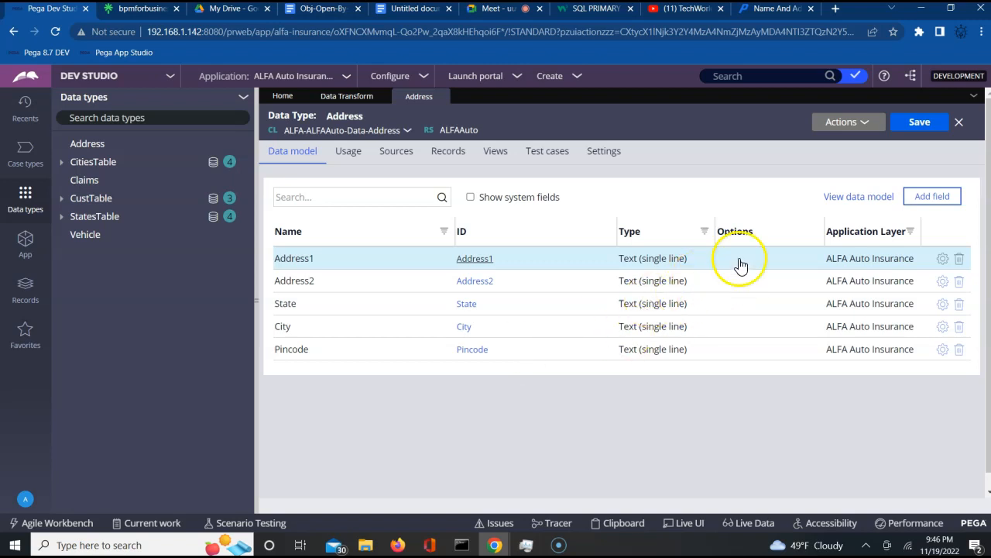
- Save the Address data type and show the ALFA-ALFAAuto-Work class in the application explorer
{"action": "left_click", "coordinate": [921, 125]}
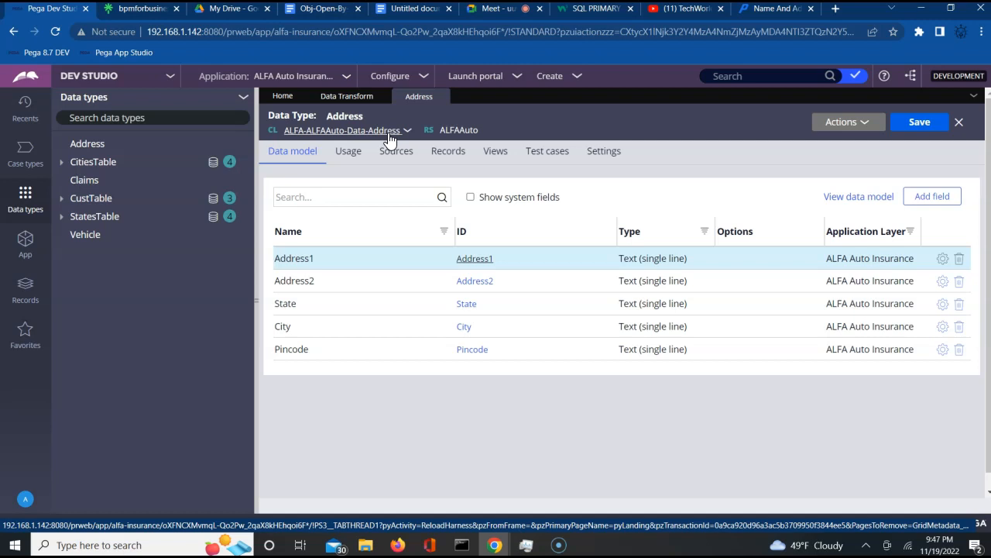
{"action": "left_click", "coordinate": [227, 181]}
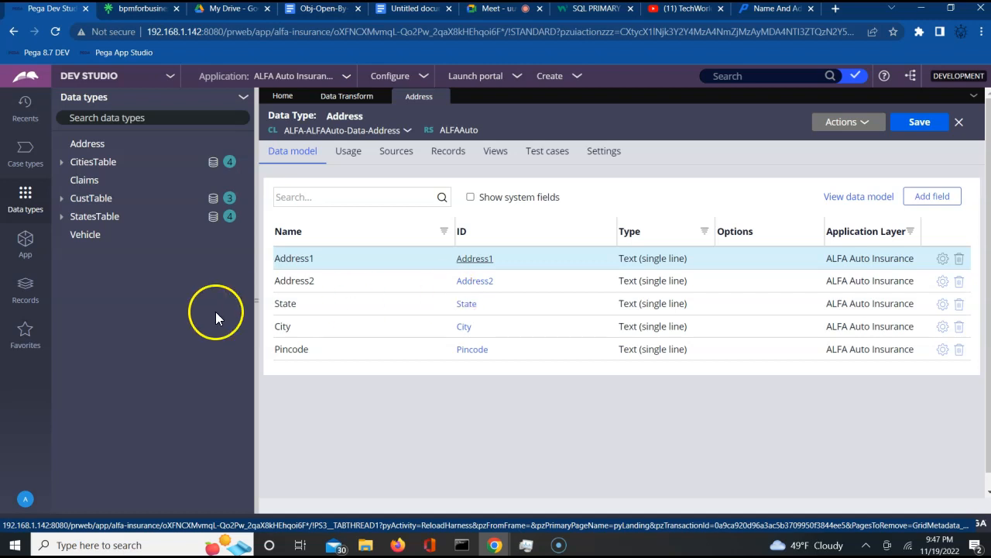
{"action": "left_click", "coordinate": [30, 249]}
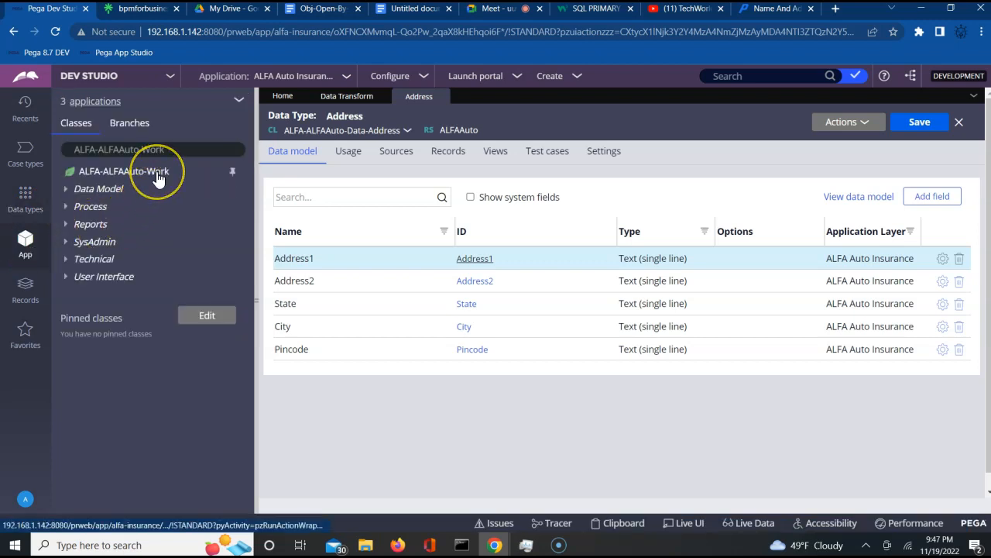
- Start a new property from the ALFA-ALFAAuto-Work Data Model via Create > Property
{"action": "left_click", "coordinate": [158, 178]}
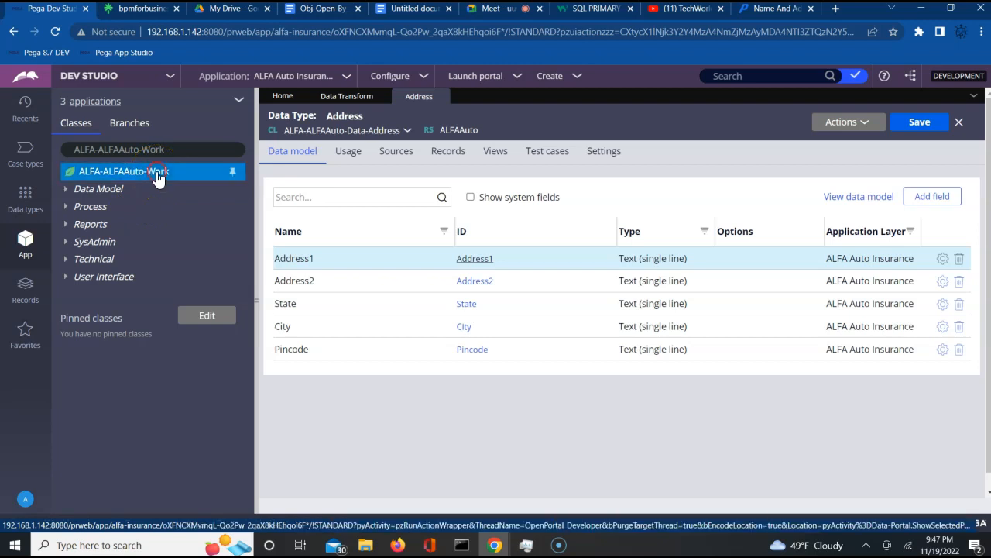
{"action": "right_click", "coordinate": [158, 178]}
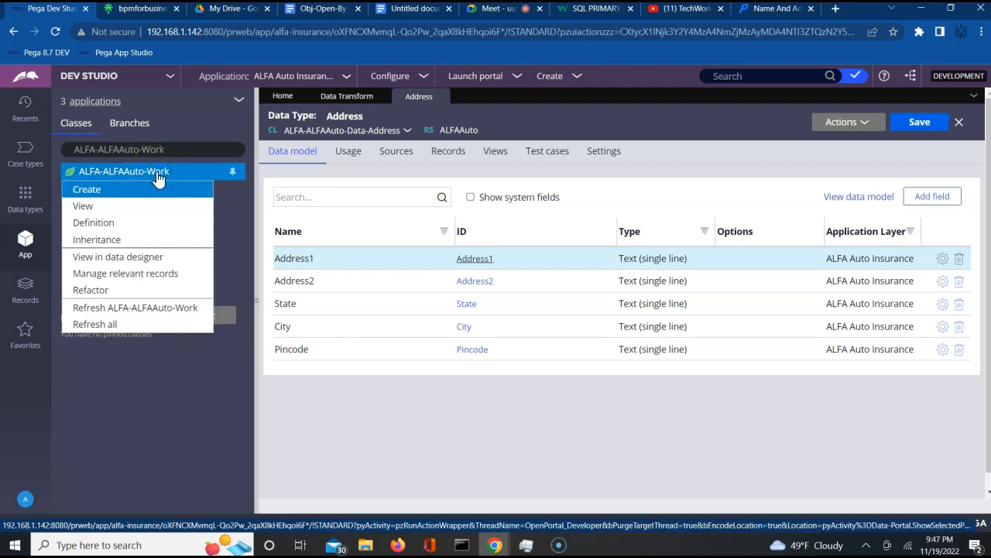
{"action": "left_click", "coordinate": [135, 380]}
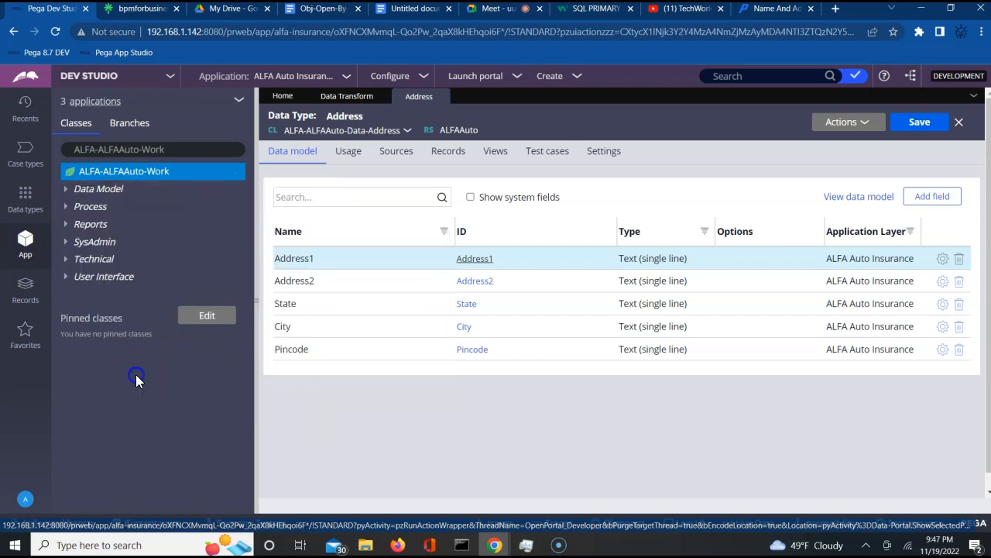
{"action": "left_click", "coordinate": [117, 193]}
{"action": "right_click", "coordinate": [116, 193]}
{"action": "mouse_move", "coordinate": [133, 206]}
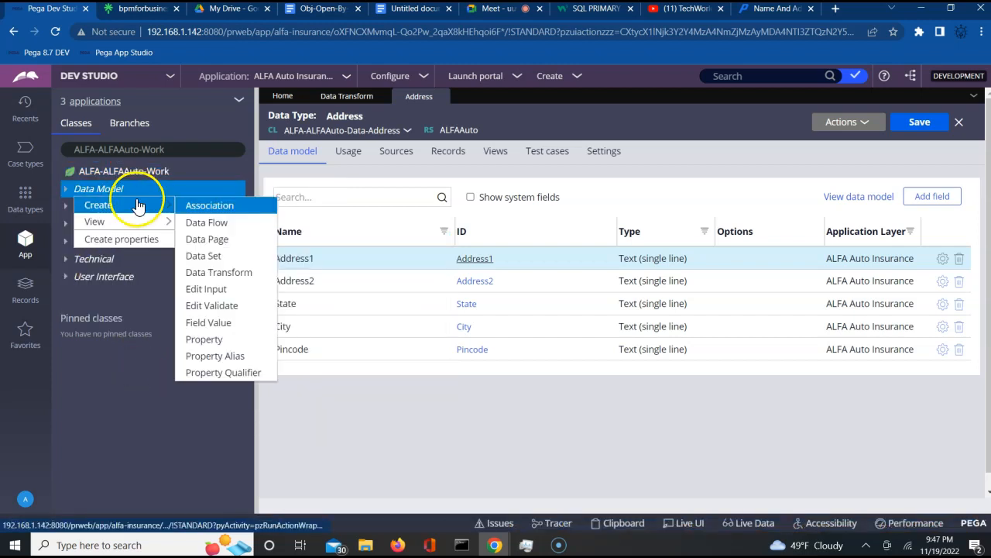
{"action": "left_click", "coordinate": [213, 338]}
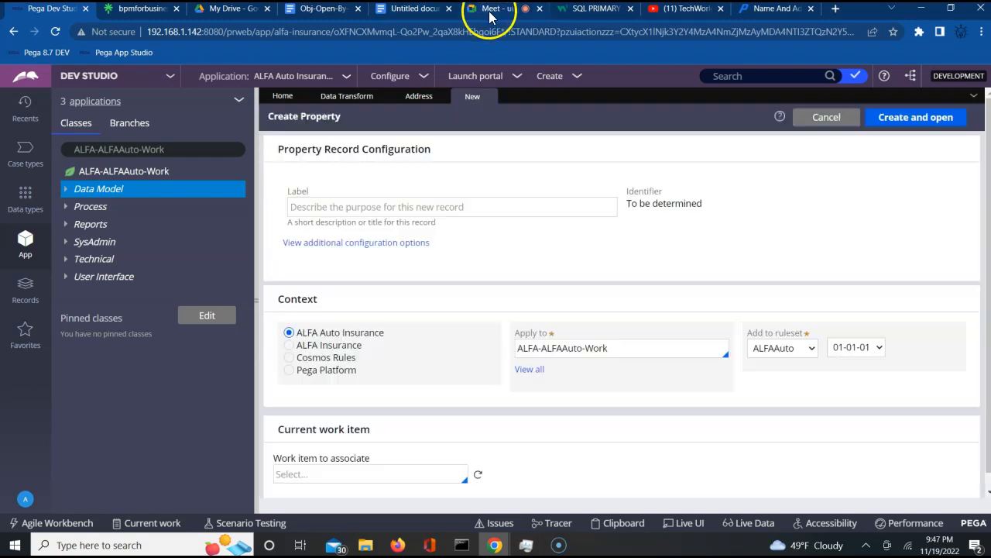
- Admit the person asking to join the video call, then return to the Pega form
{"action": "left_click", "coordinate": [490, 11]}
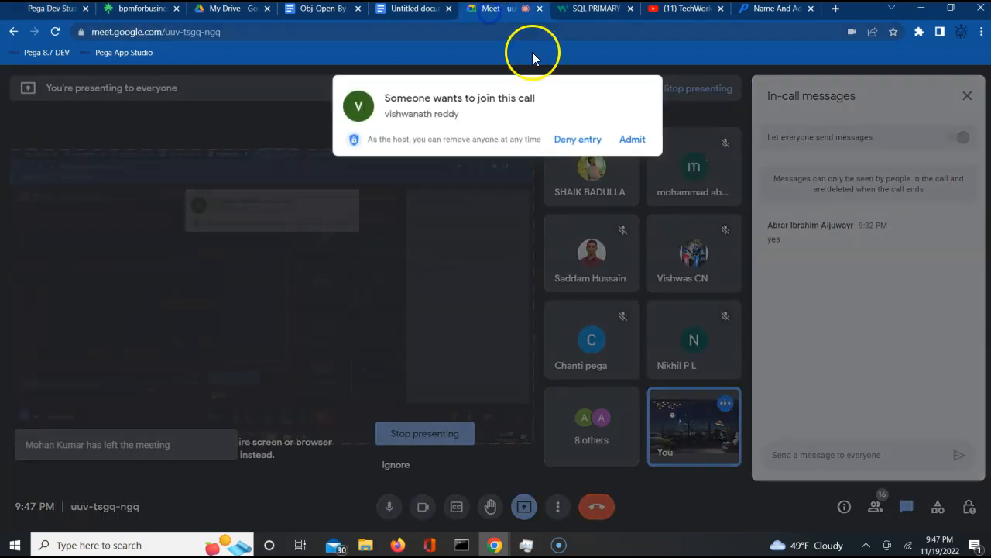
{"action": "left_click", "coordinate": [632, 142]}
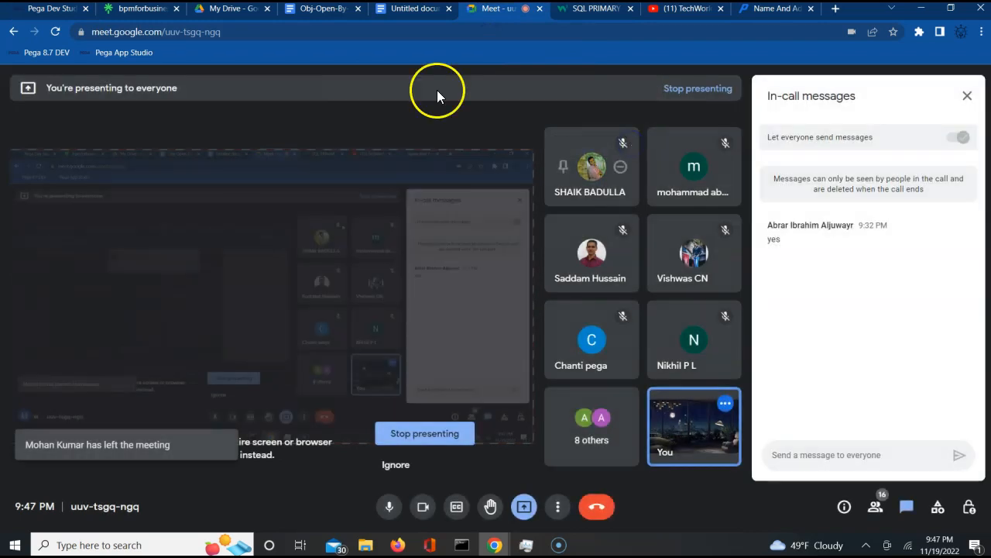
{"action": "left_click", "coordinate": [35, 11]}
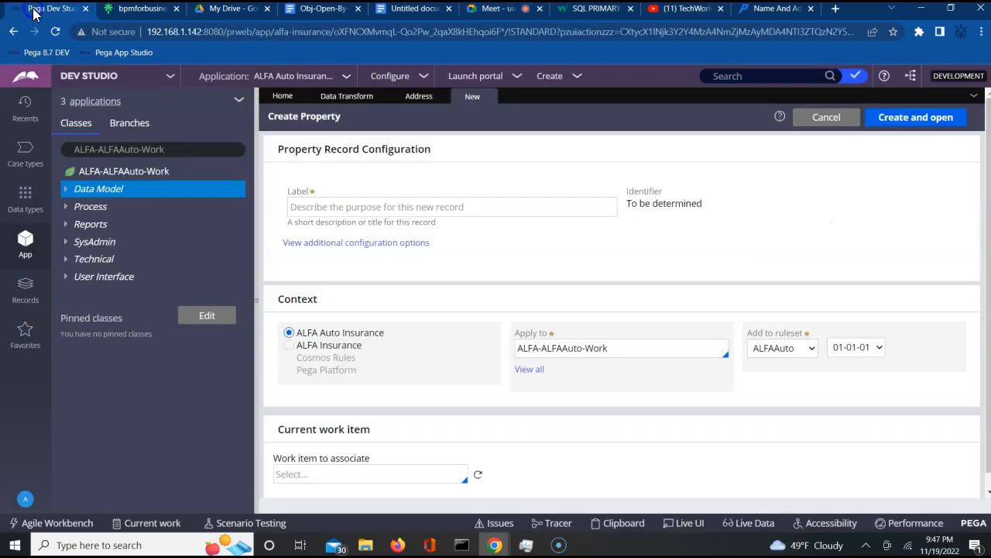
- Label the new property BillingPage, then create and open it
{"action": "left_click", "coordinate": [394, 203]}
{"action": "type", "text": "BillingPage"}
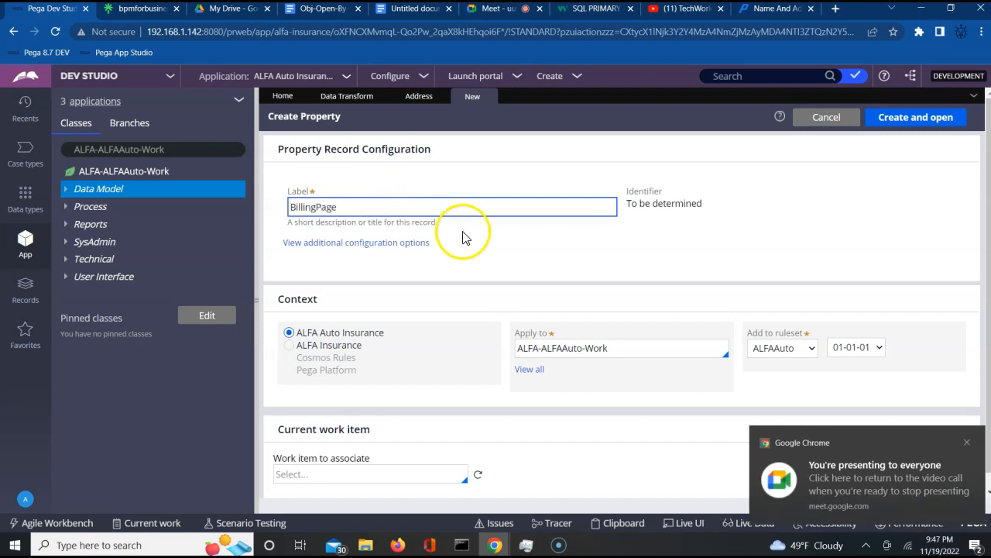
{"action": "left_click", "coordinate": [495, 254]}
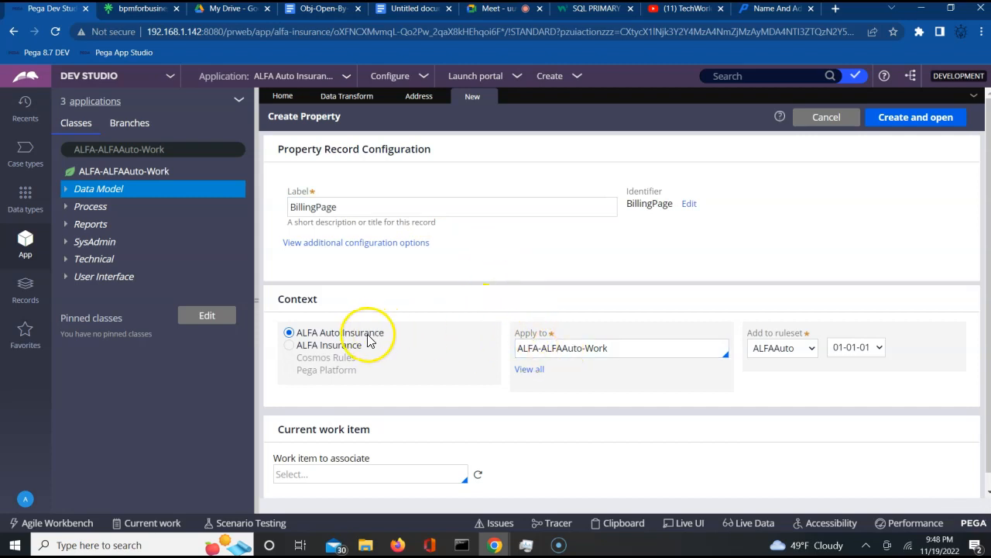
{"action": "left_click", "coordinate": [915, 124]}
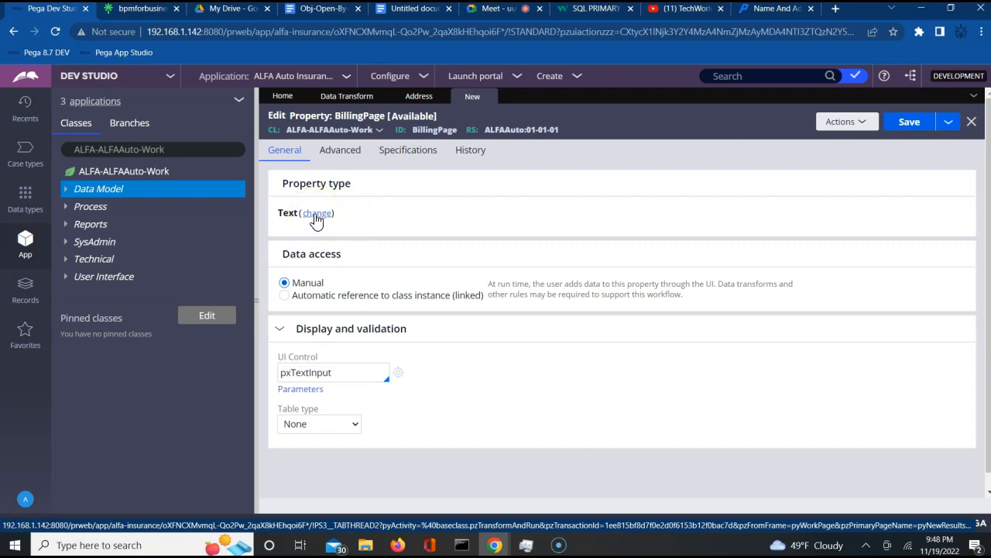
- Change BillingPage to a Single Page with page definition ALFA-ALFAAuto-Data-Address, and save it
{"action": "left_click", "coordinate": [314, 216]}
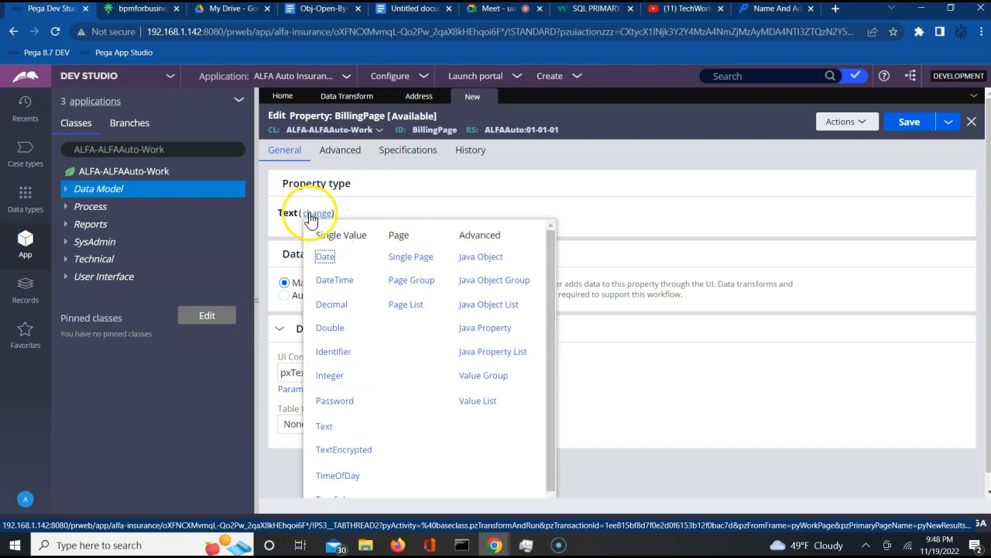
{"action": "left_click", "coordinate": [400, 259]}
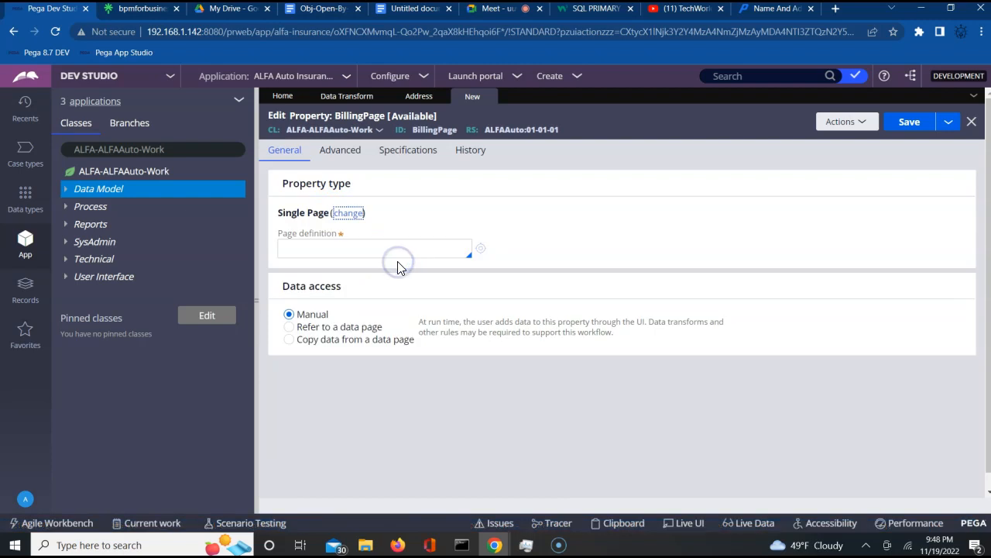
{"action": "left_click", "coordinate": [336, 247]}
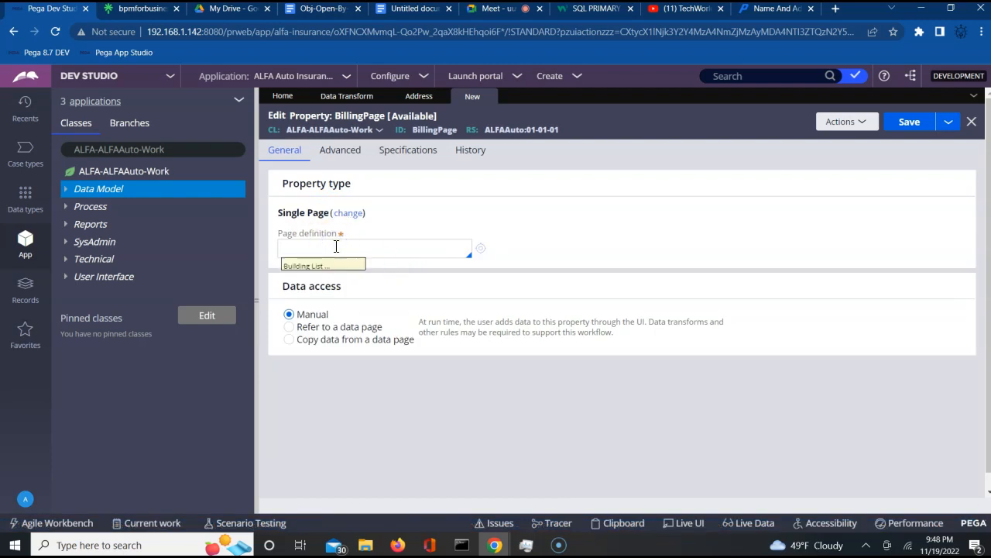
{"action": "key", "text": "Down"}
{"action": "key", "text": "Down"}
{"action": "key", "text": "Down"}
{"action": "key", "text": "Down"}
{"action": "key", "text": "Down"}
{"action": "key", "text": "Down"}
{"action": "key", "text": "Down"}
{"action": "key", "text": "Down"}
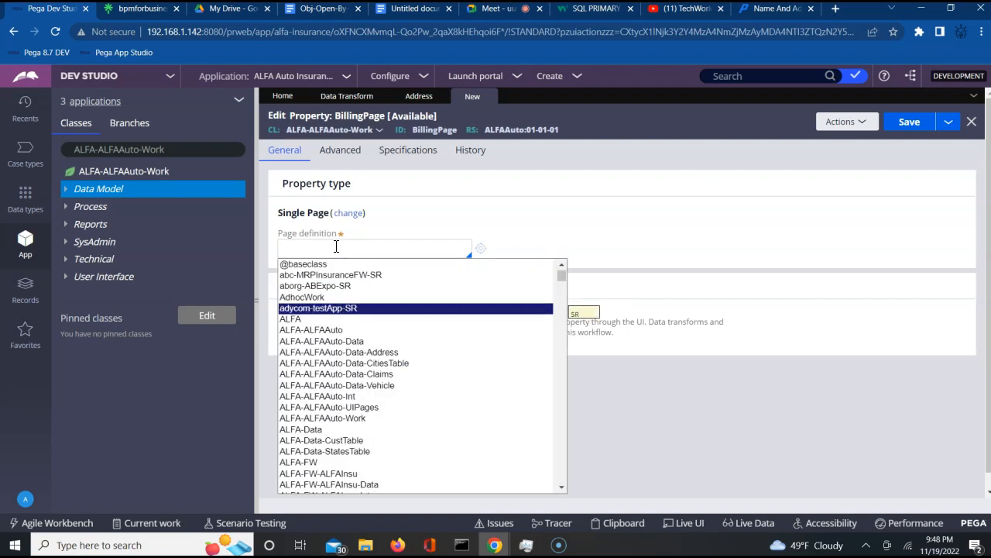
{"action": "key", "text": "Down"}
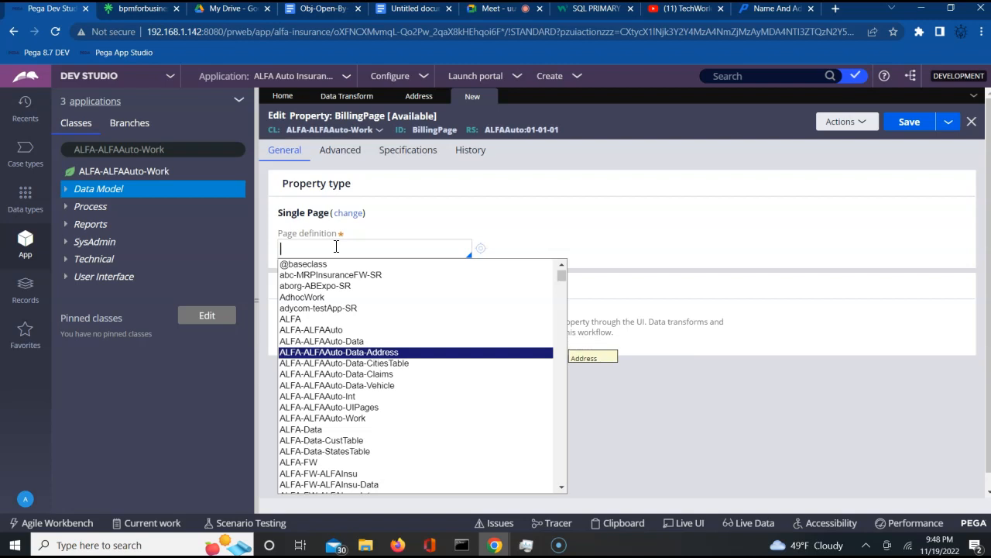
{"action": "left_click", "coordinate": [358, 354]}
{"action": "left_click_drag", "start_coordinate": [480, 328], "coordinate": [601, 402]}
{"action": "left_click", "coordinate": [906, 124]}
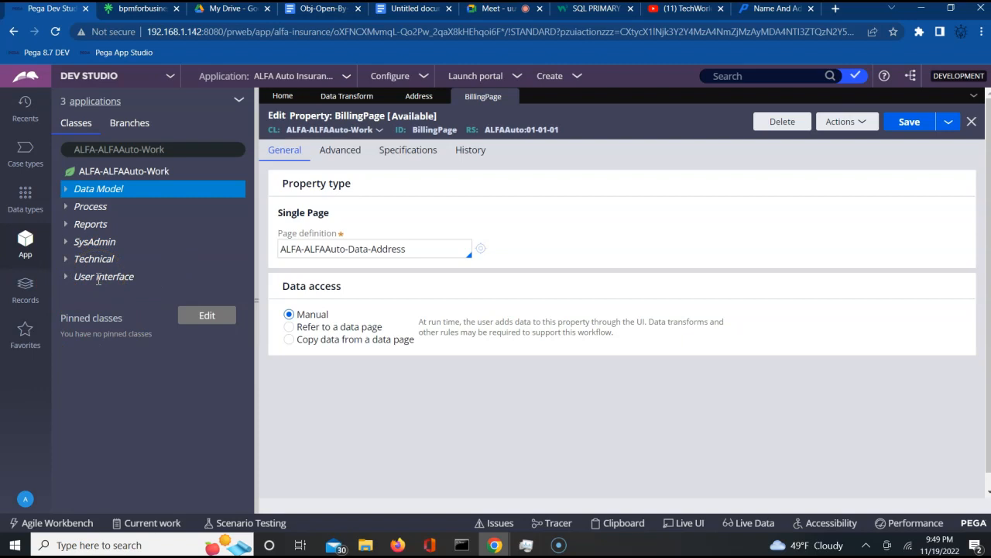
- Create a section labelled BillingSection under User Interface and open it for editing
{"action": "left_click", "coordinate": [99, 280]}
{"action": "right_click", "coordinate": [98, 280]}
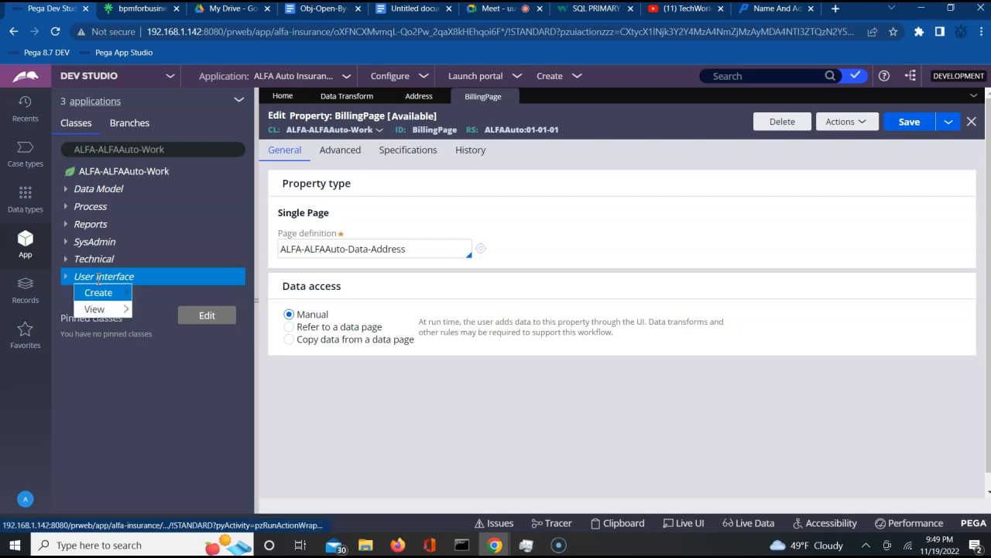
{"action": "mouse_move", "coordinate": [101, 289]}
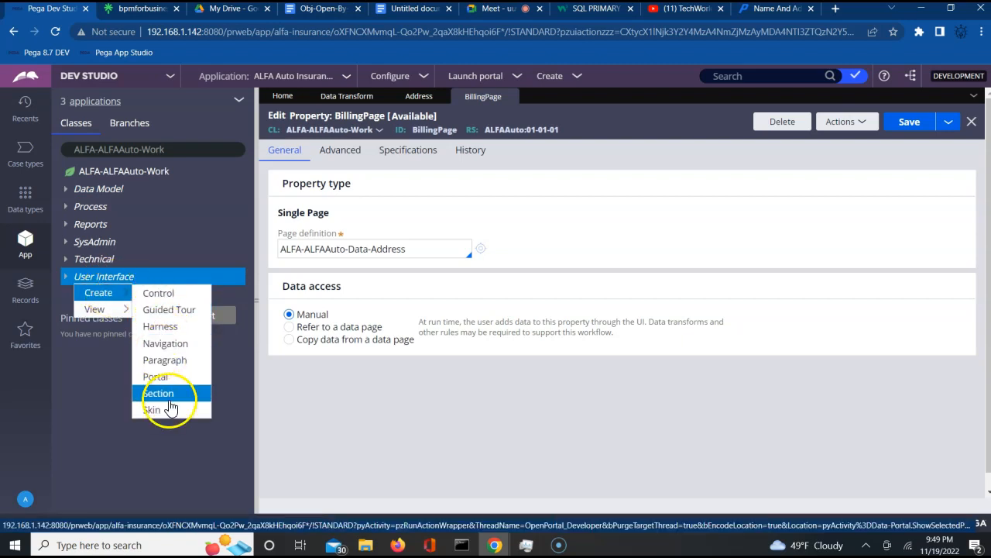
{"action": "left_click", "coordinate": [169, 399]}
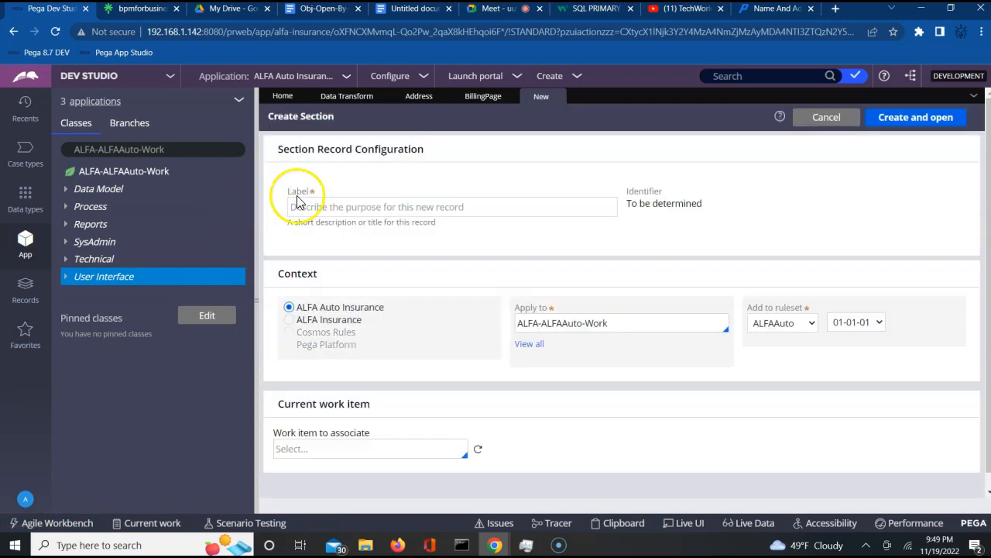
{"action": "left_click", "coordinate": [298, 203]}
{"action": "type", "text": "BillingSection"}
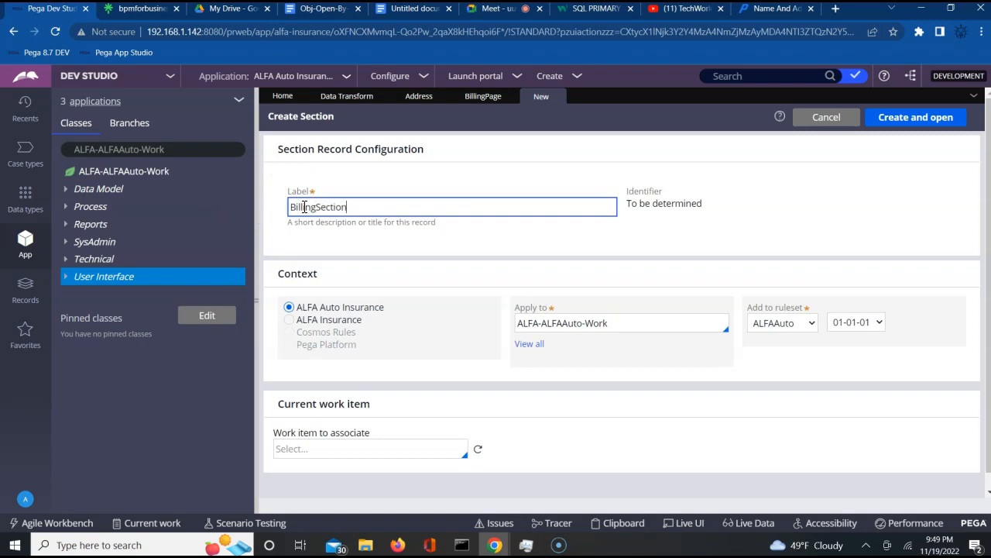
{"action": "key", "text": "Return"}
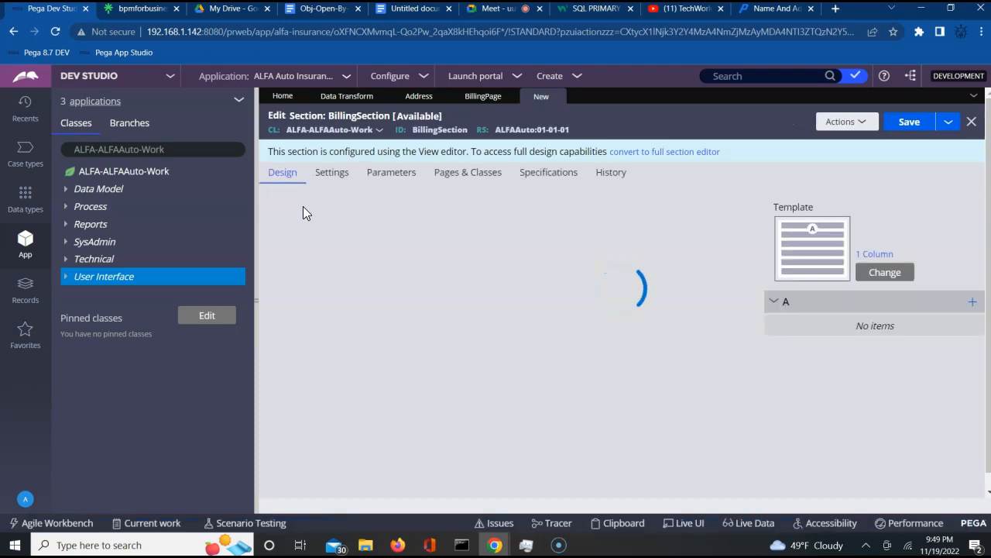
- Convert BillingSection to the full section editor
{"action": "left_click", "coordinate": [643, 153]}
{"action": "left_click", "coordinate": [783, 367]}
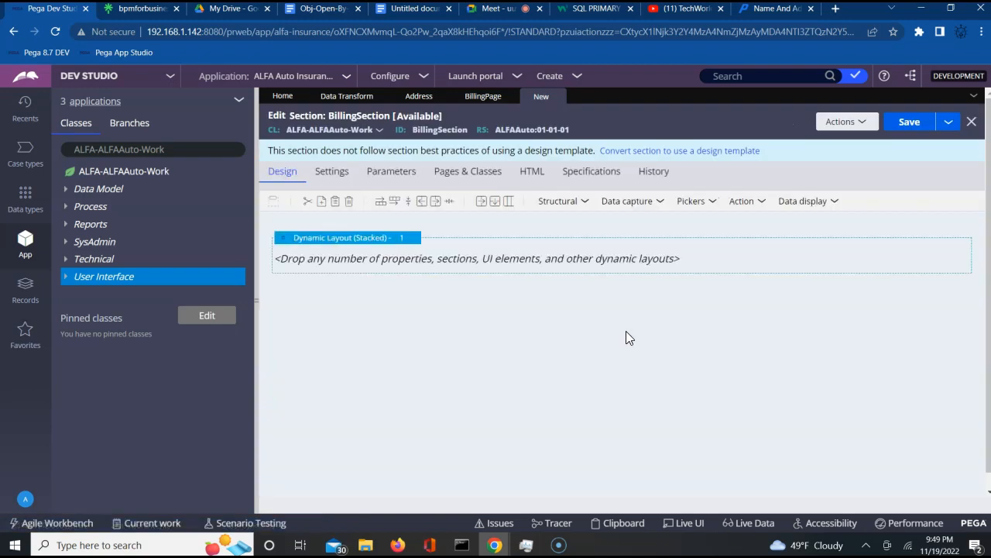
{"action": "left_click", "coordinate": [583, 208]}
- Set the section's dynamic layout format to Inline grid double
{"action": "left_click", "coordinate": [395, 240]}
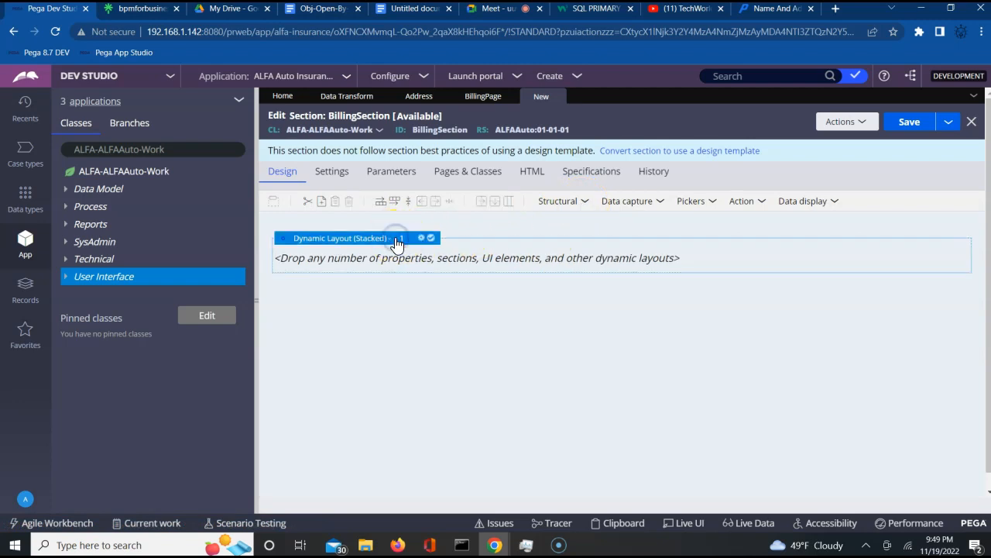
{"action": "left_click", "coordinate": [420, 239]}
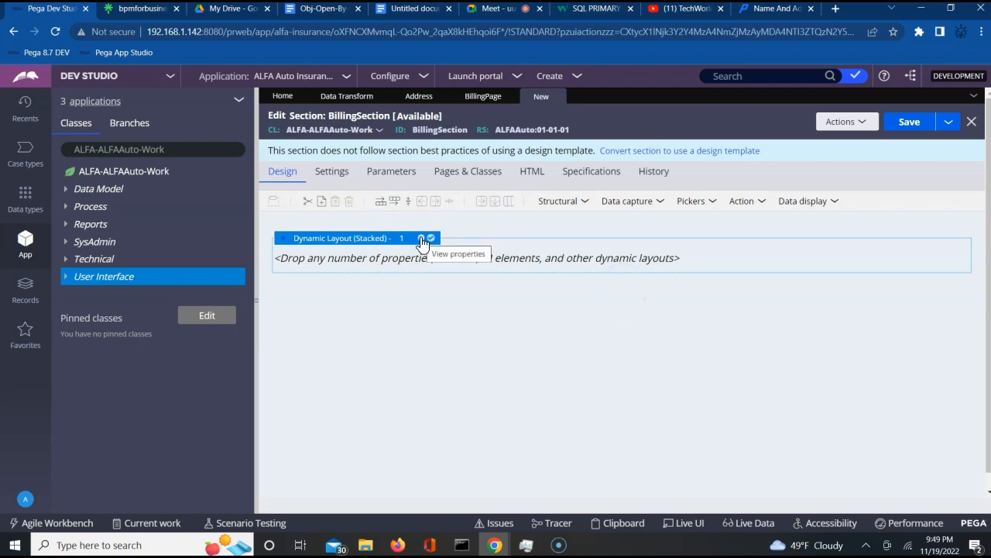
{"action": "left_click", "coordinate": [421, 241]}
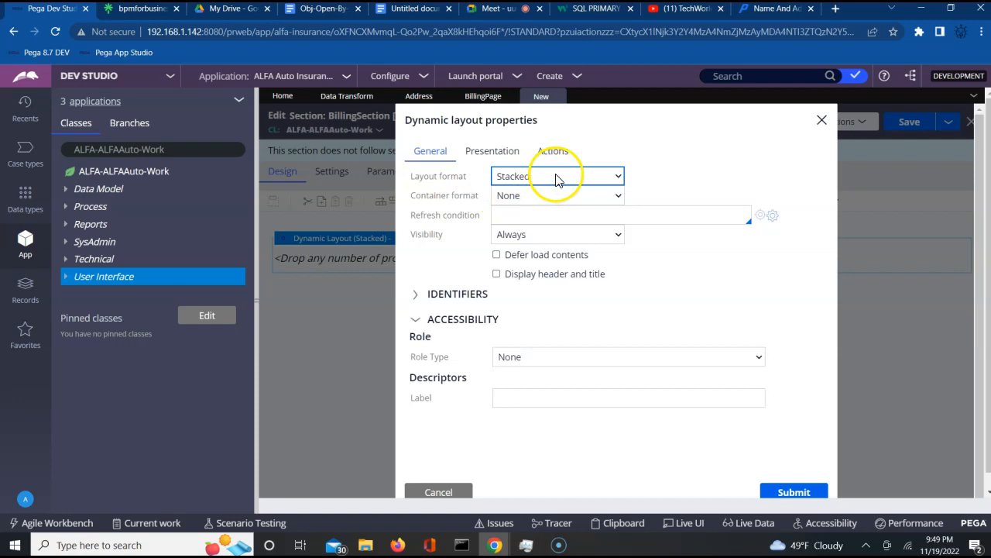
{"action": "left_click", "coordinate": [555, 176]}
{"action": "left_click", "coordinate": [335, 282]}
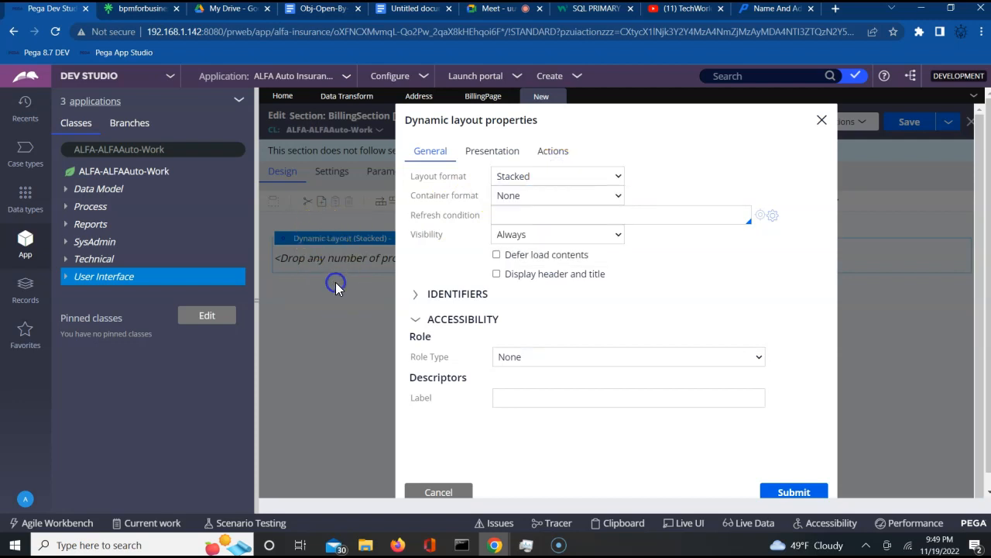
{"action": "left_click", "coordinate": [824, 124]}
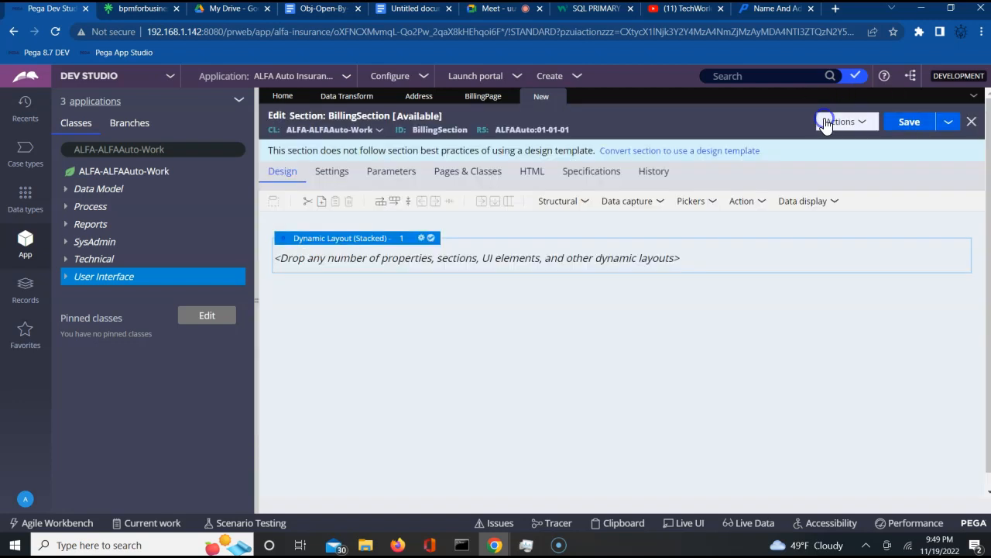
{"action": "left_click", "coordinate": [422, 239]}
{"action": "left_click", "coordinate": [564, 178]}
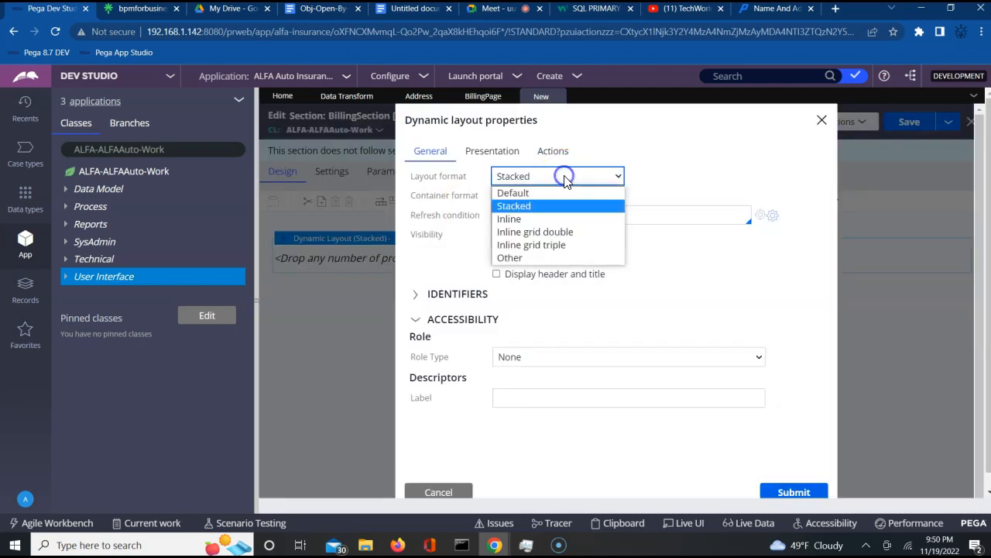
{"action": "left_click", "coordinate": [554, 230]}
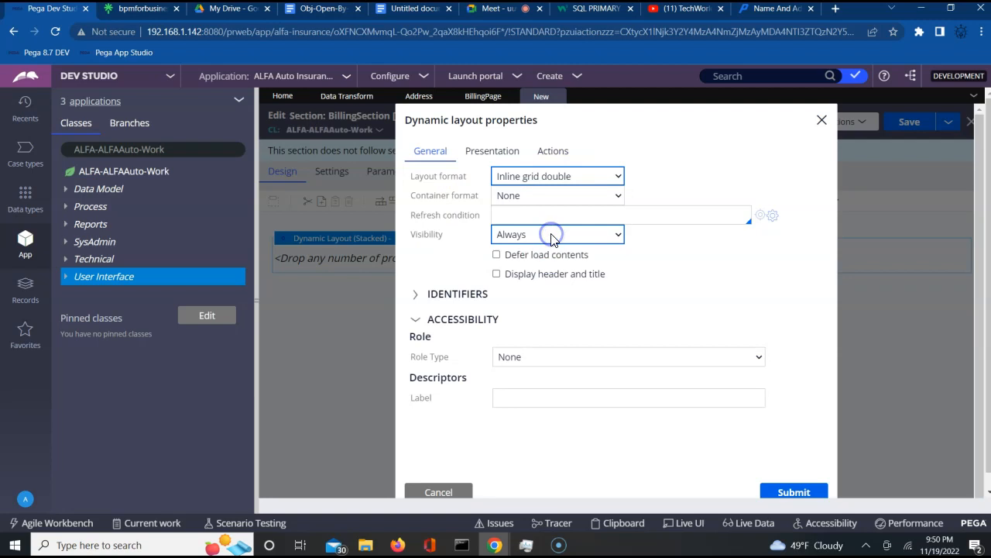
{"action": "left_click", "coordinate": [788, 491]}
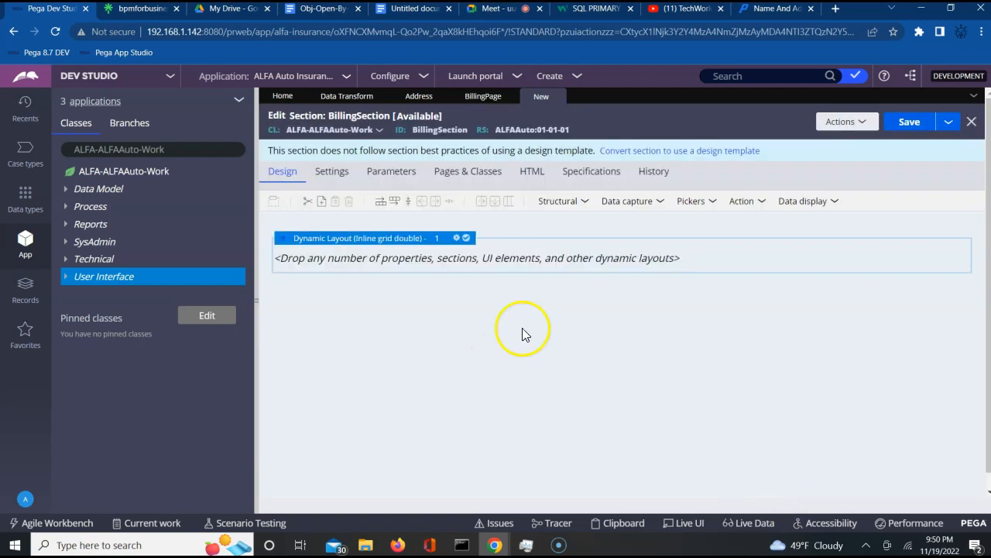
- Nest a new dynamic layout inside the section and format it as Stacked with labels left
{"action": "left_click", "coordinate": [577, 204]}
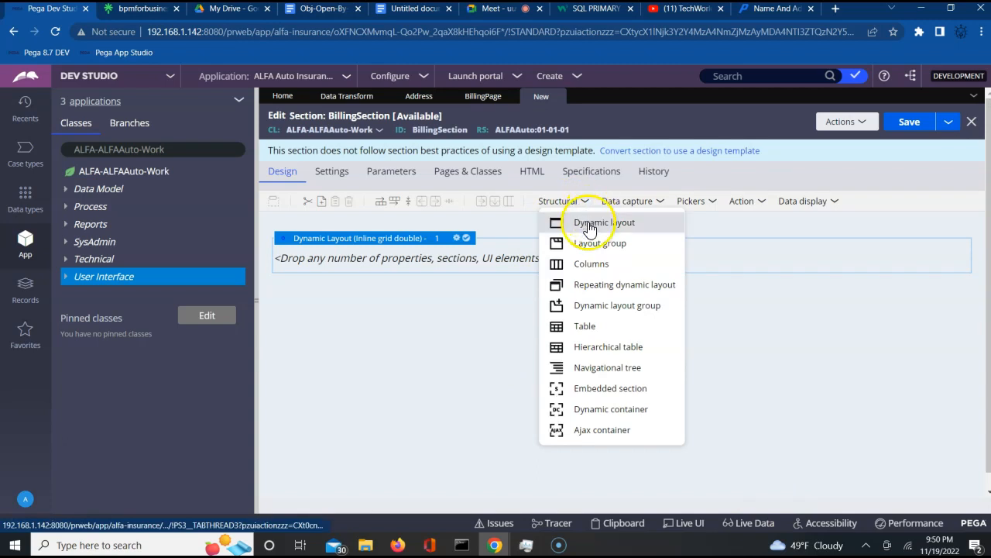
{"action": "left_click_drag", "start_coordinate": [586, 222], "coordinate": [507, 264]}
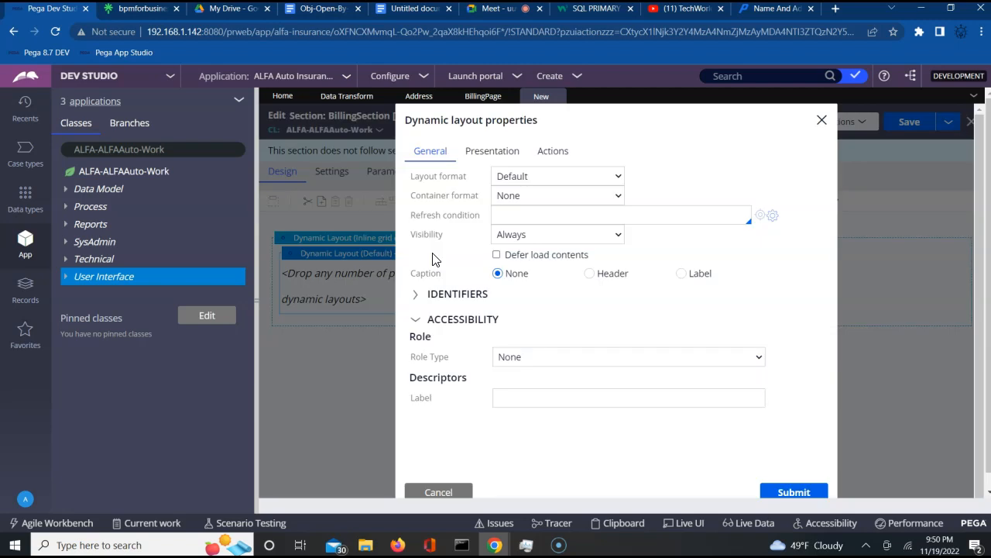
{"action": "left_click", "coordinate": [577, 178]}
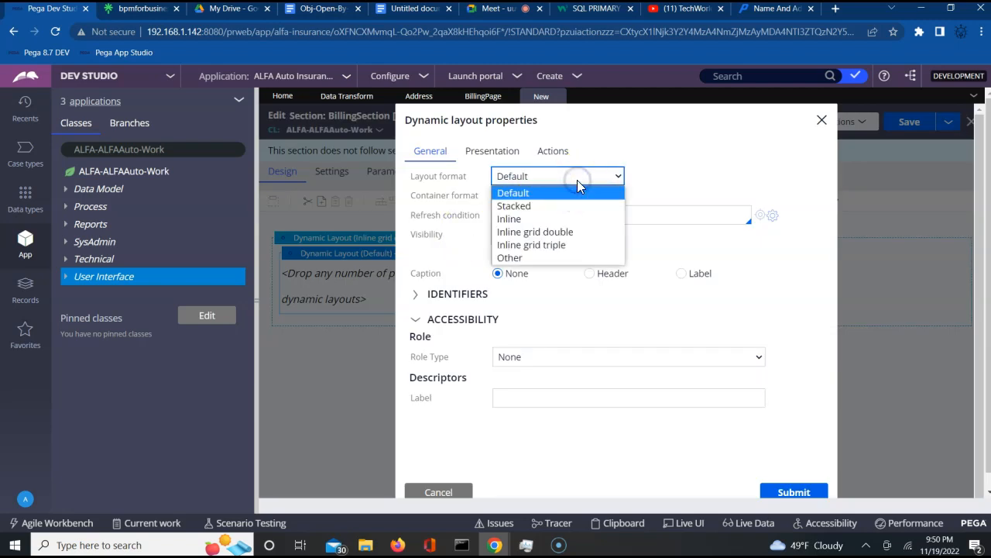
{"action": "left_click", "coordinate": [540, 258]}
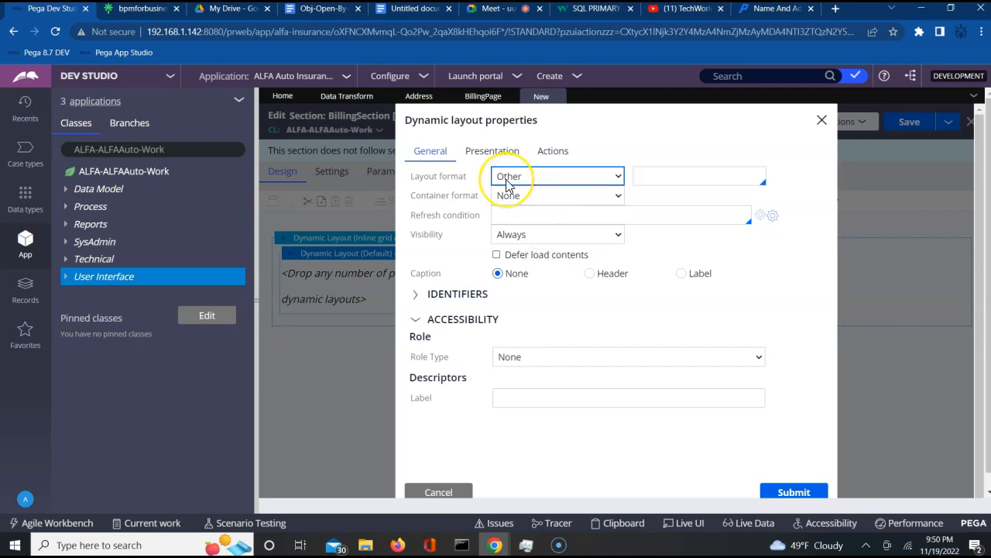
{"action": "left_click", "coordinate": [655, 177]}
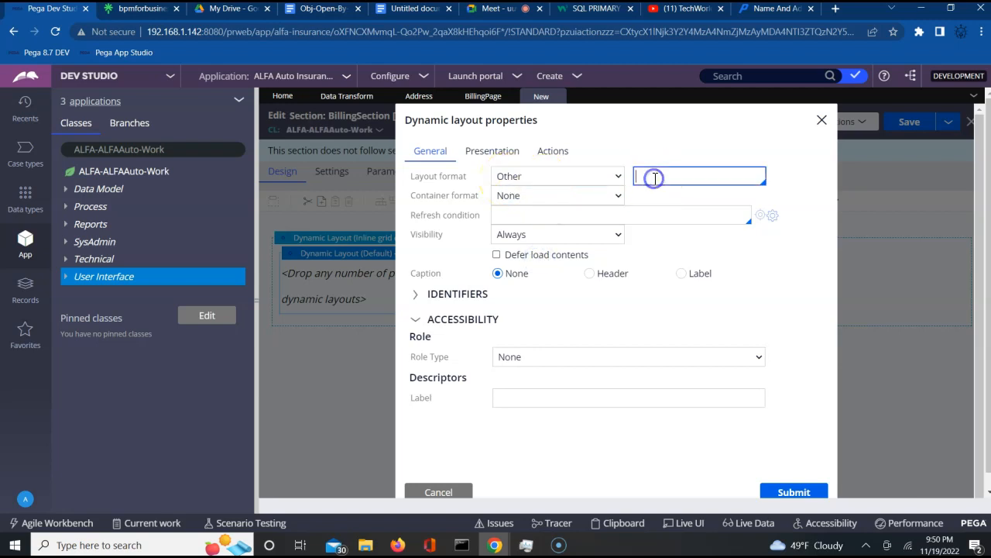
{"action": "key", "text": "Down"}
{"action": "key", "text": "Down"}
{"action": "key", "text": "Down"}
{"action": "key", "text": "Down"}
{"action": "key", "text": "Down"}
{"action": "key", "text": "Down"}
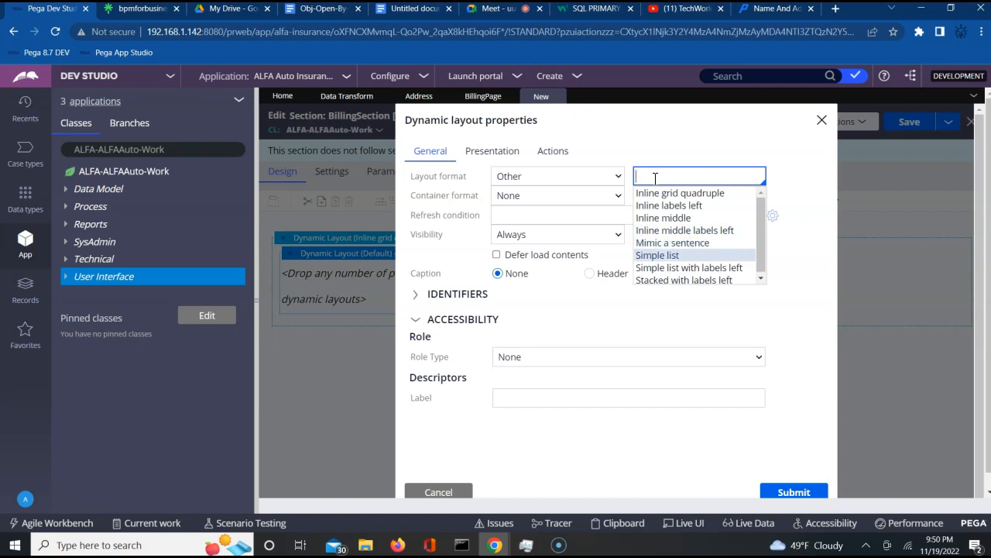
{"action": "key", "text": "Return"}
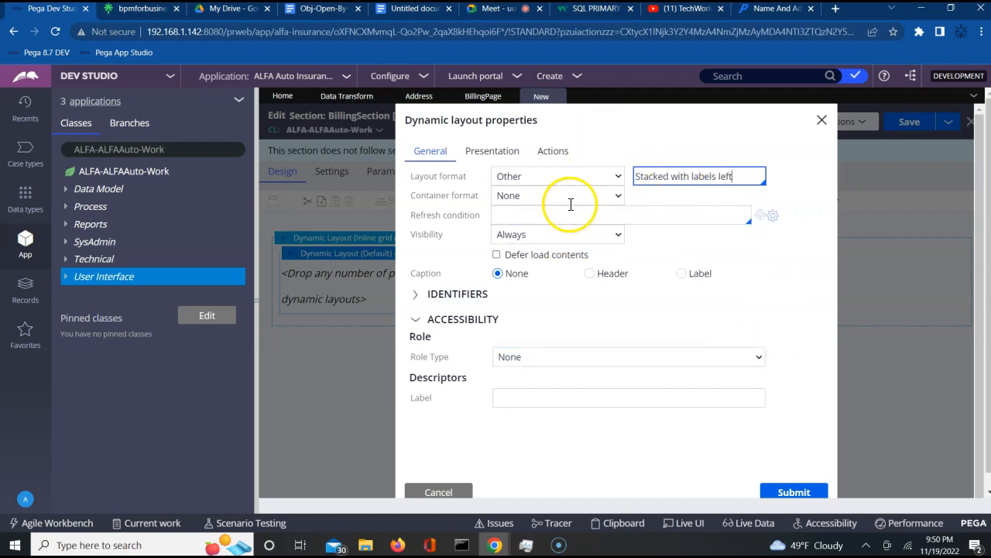
{"action": "left_click", "coordinate": [783, 493]}
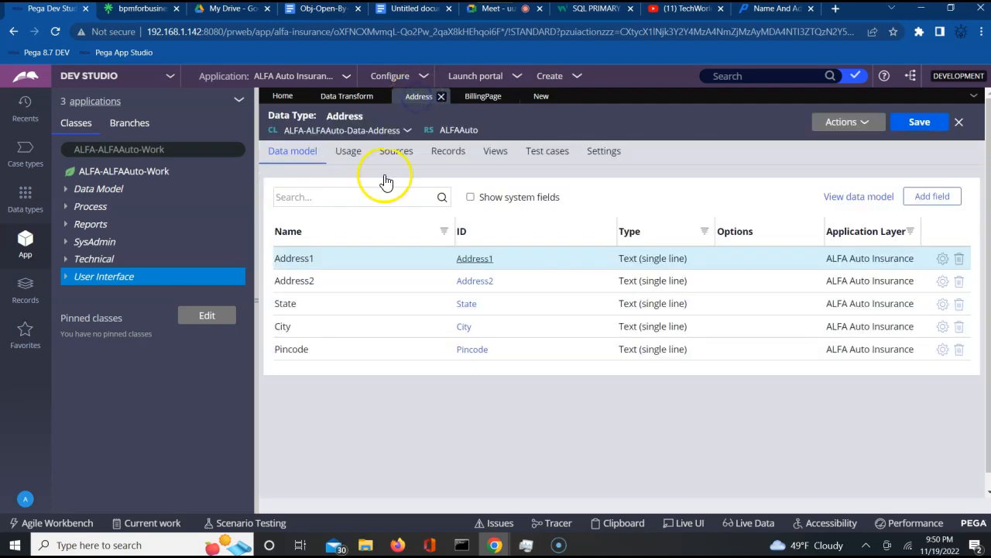
- Give the stacked layout a Header caption titled 'Billing Address'
{"action": "left_click", "coordinate": [481, 97]}
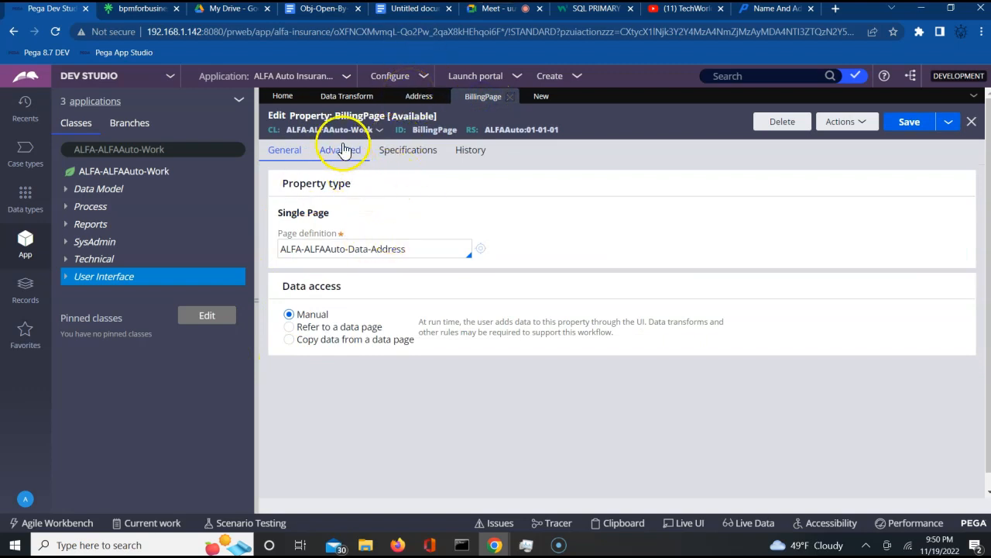
{"action": "left_click", "coordinate": [531, 96]}
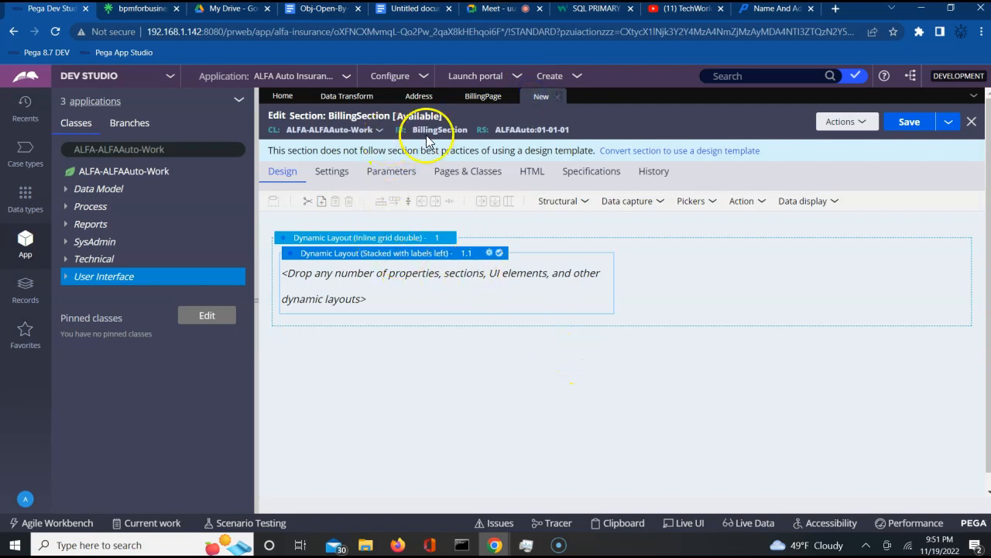
{"action": "left_click", "coordinate": [490, 255]}
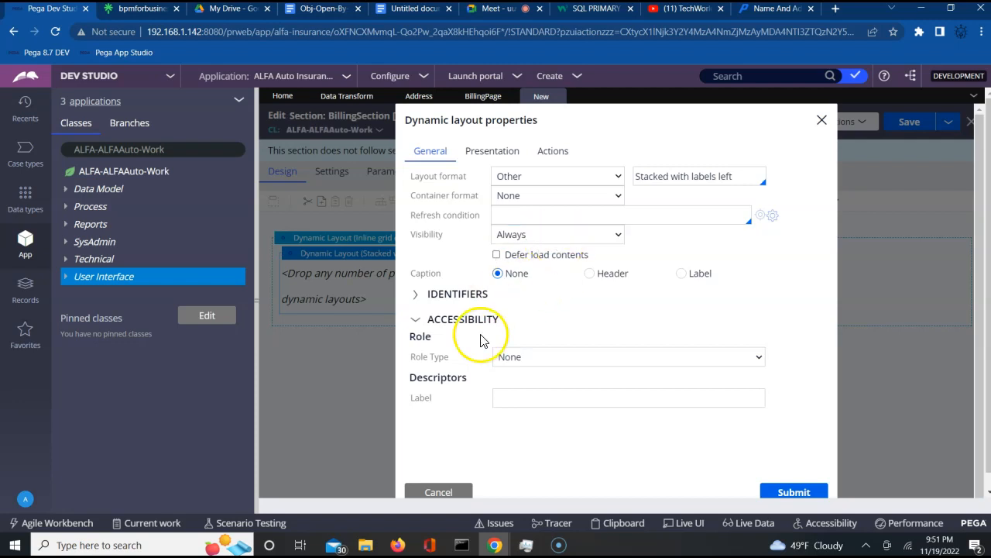
{"action": "left_click", "coordinate": [589, 274]}
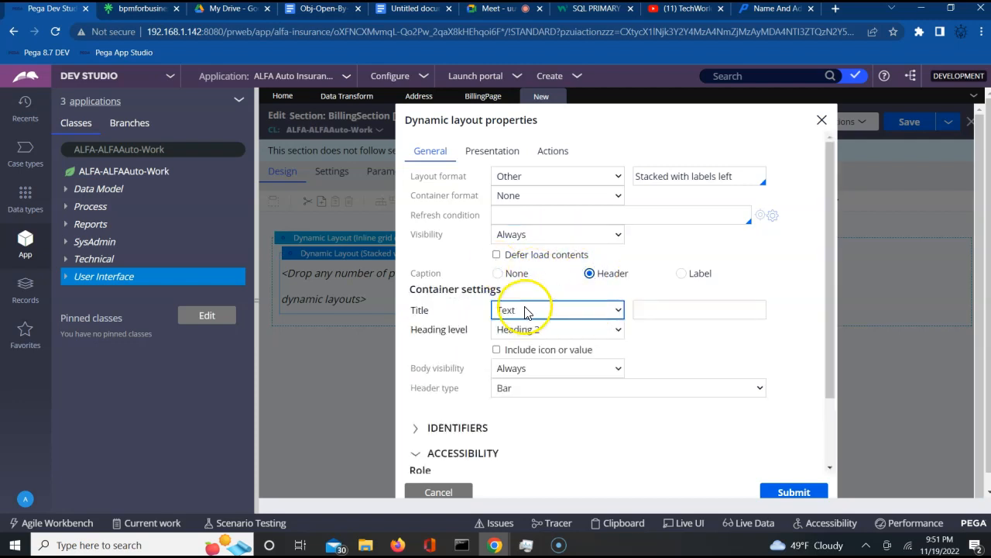
{"action": "left_click", "coordinate": [652, 310]}
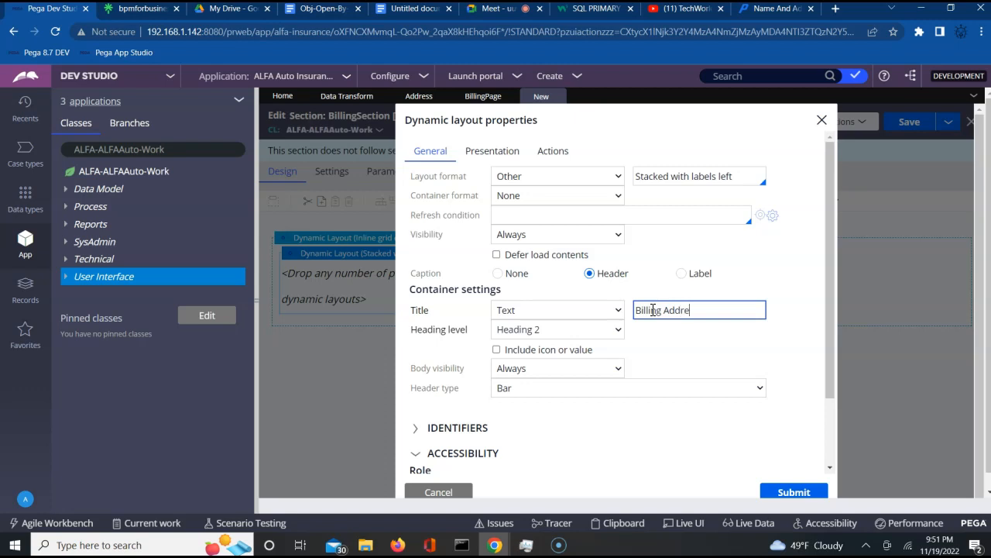
{"action": "type", "text": "Billing Address"}
{"action": "left_click", "coordinate": [794, 496]}
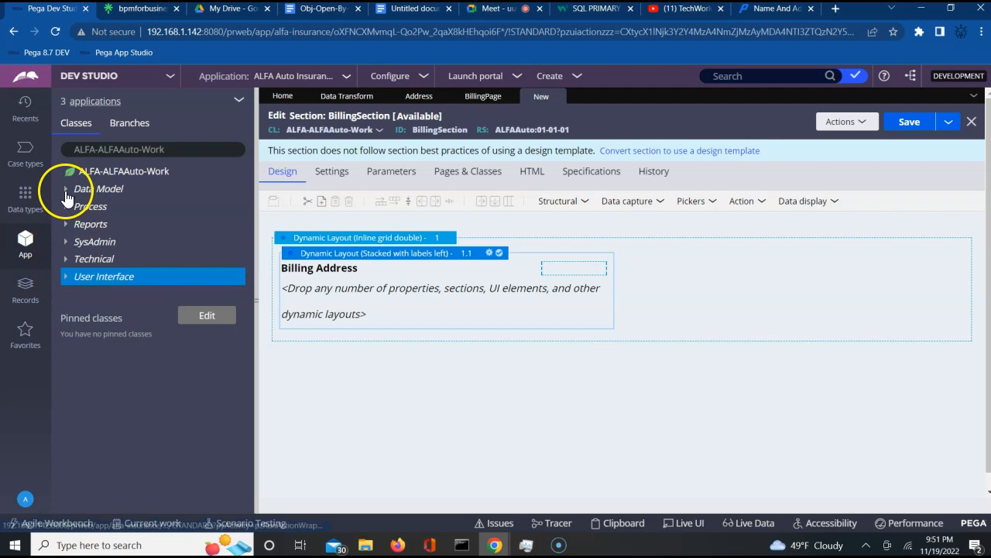
- Refresh ALFA-ALFAAuto-Work and expand Data Model > Property > BillingPage to list its fields
{"action": "left_click", "coordinate": [128, 172]}
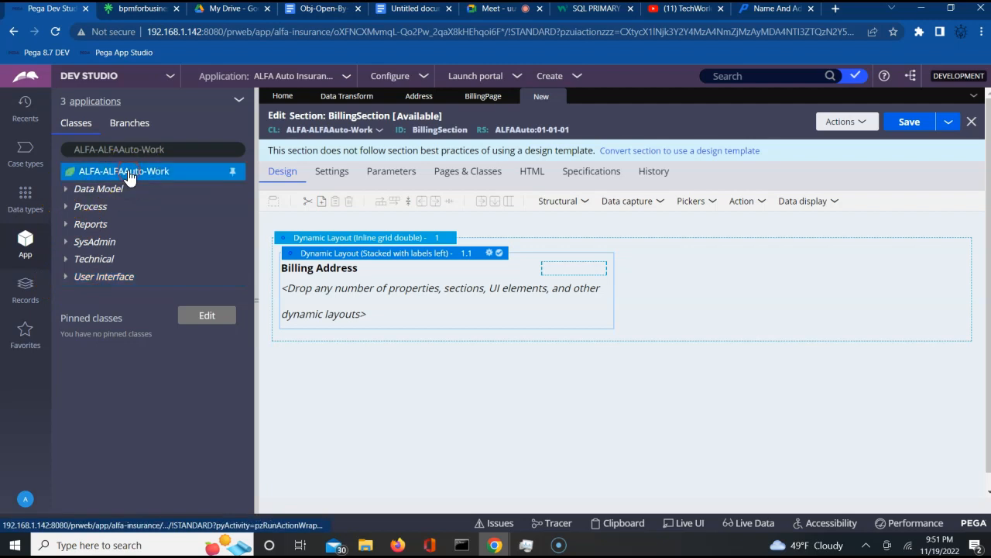
{"action": "right_click", "coordinate": [128, 175]}
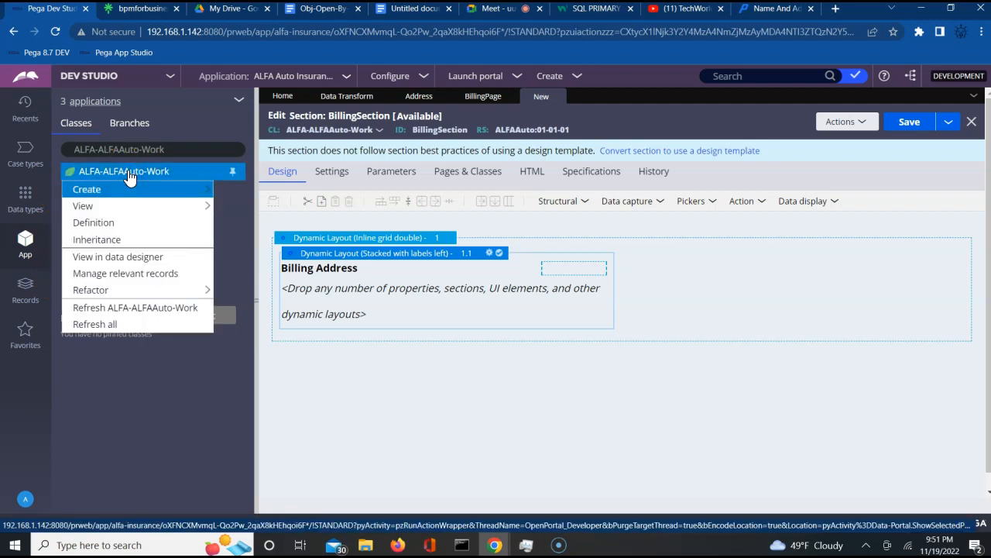
{"action": "left_click", "coordinate": [101, 324]}
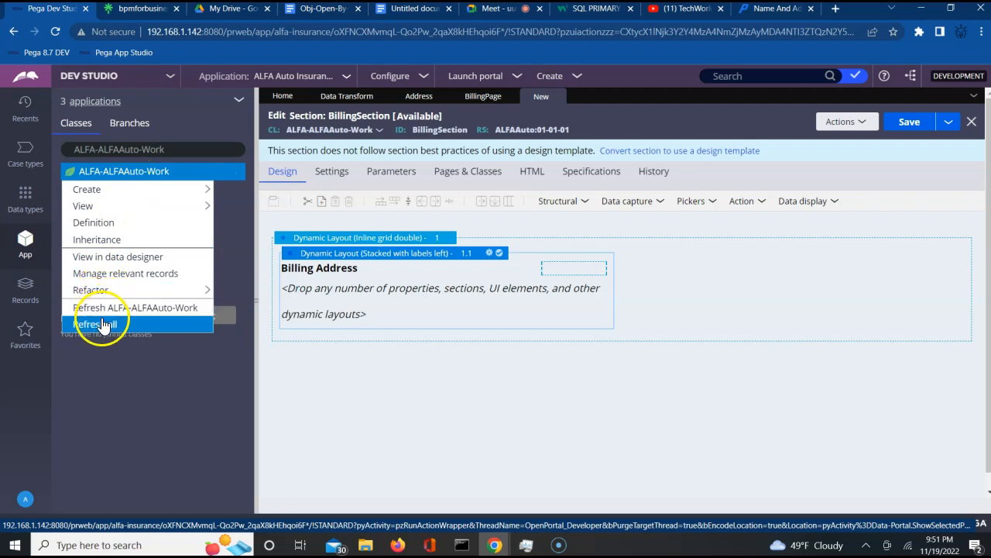
{"action": "left_click", "coordinate": [113, 310]}
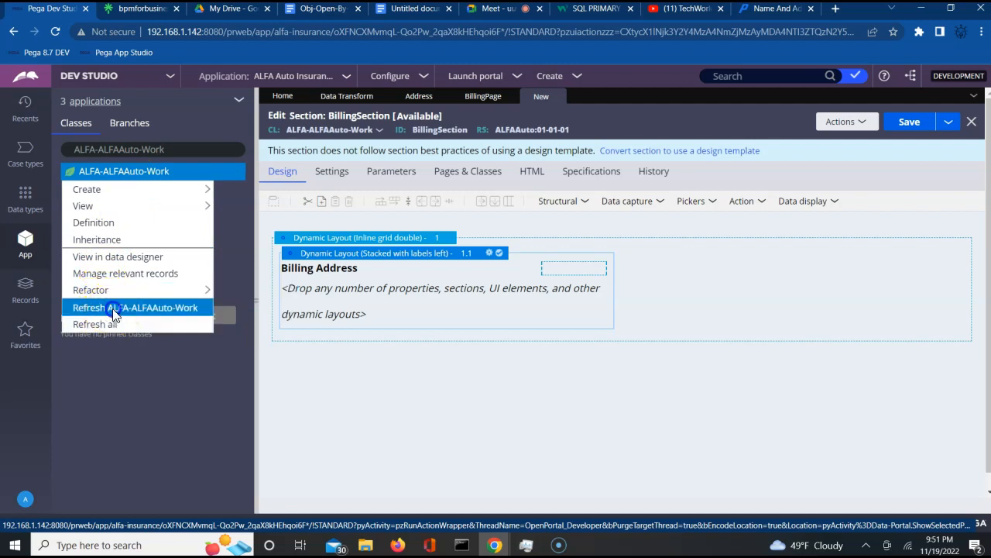
{"action": "left_click", "coordinate": [67, 194]}
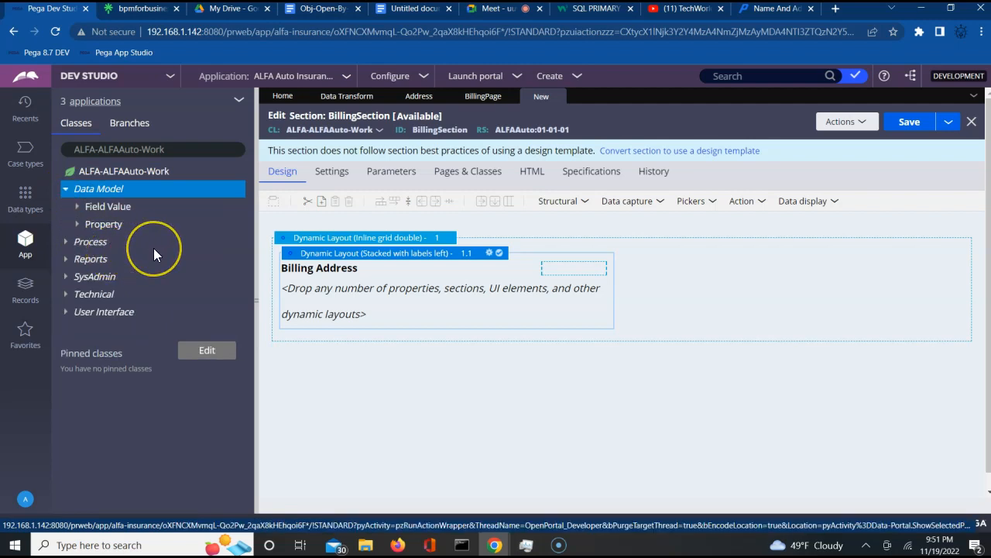
{"action": "left_click", "coordinate": [77, 224]}
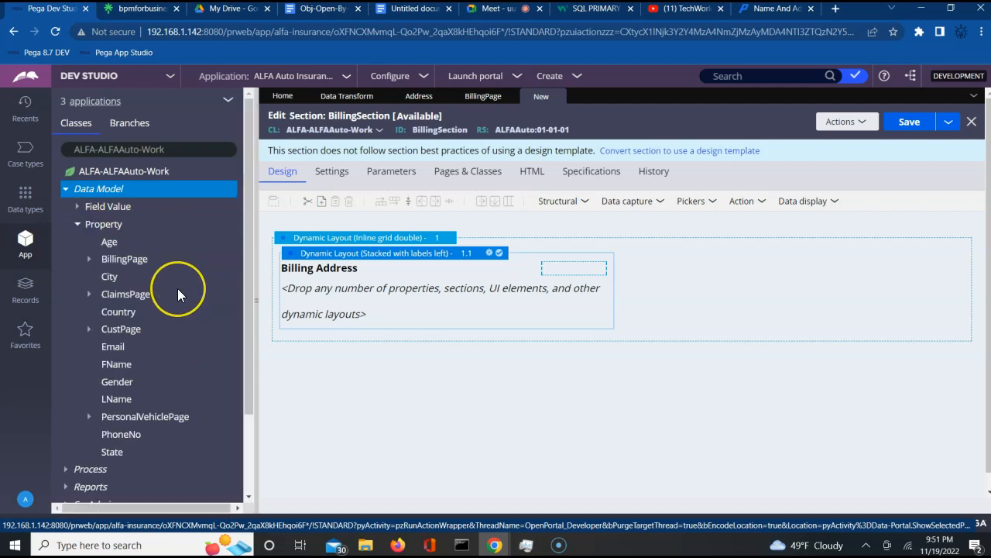
{"action": "left_click", "coordinate": [89, 259]}
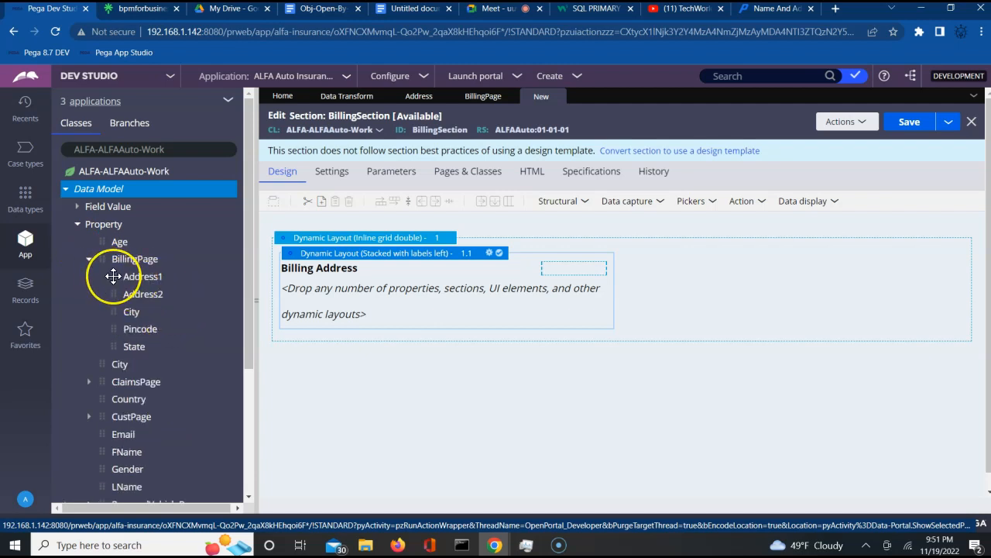
- Drag the Address1 field into the Billing Address layout
{"action": "left_click_drag", "start_coordinate": [114, 275], "coordinate": [304, 304]}
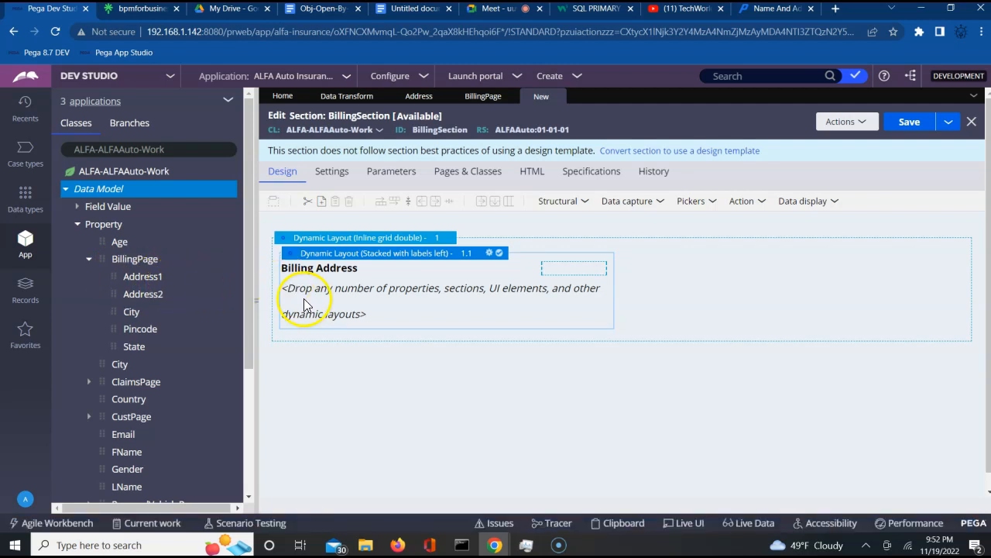
{"action": "right_click", "coordinate": [301, 300]}
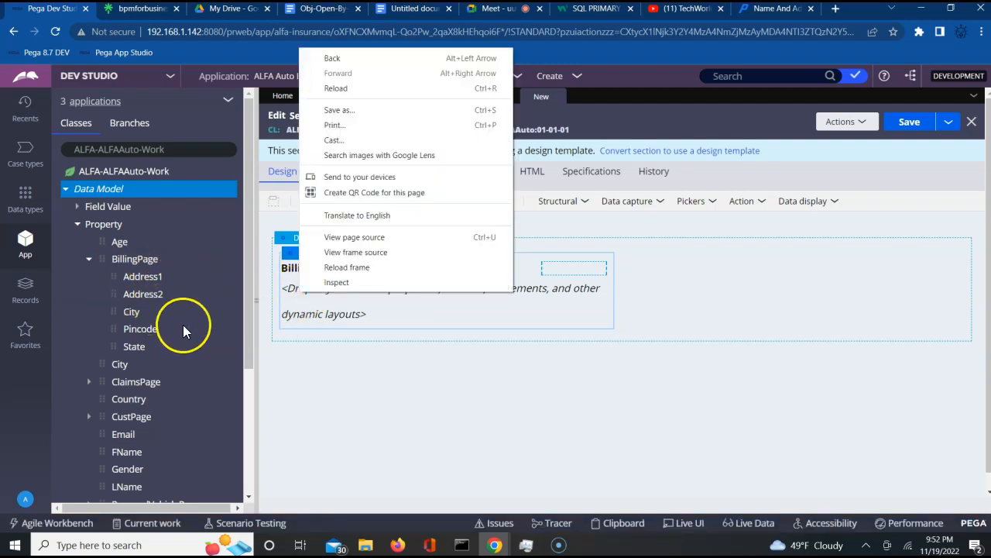
{"action": "left_click", "coordinate": [196, 345]}
{"action": "left_click", "coordinate": [355, 387]}
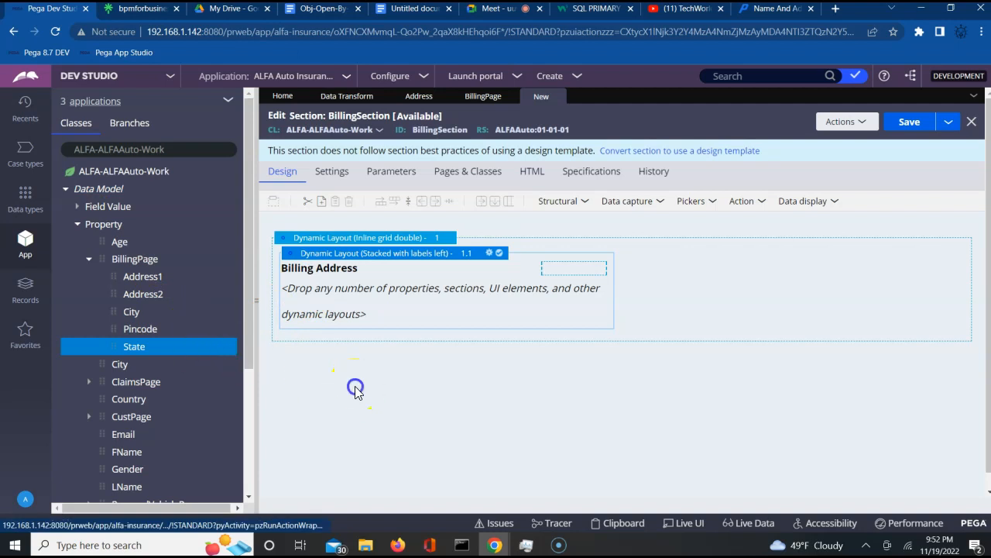
- Drop five Text input controls from Data capture into the Billing Address layout, one beneath another
{"action": "left_click", "coordinate": [655, 202]}
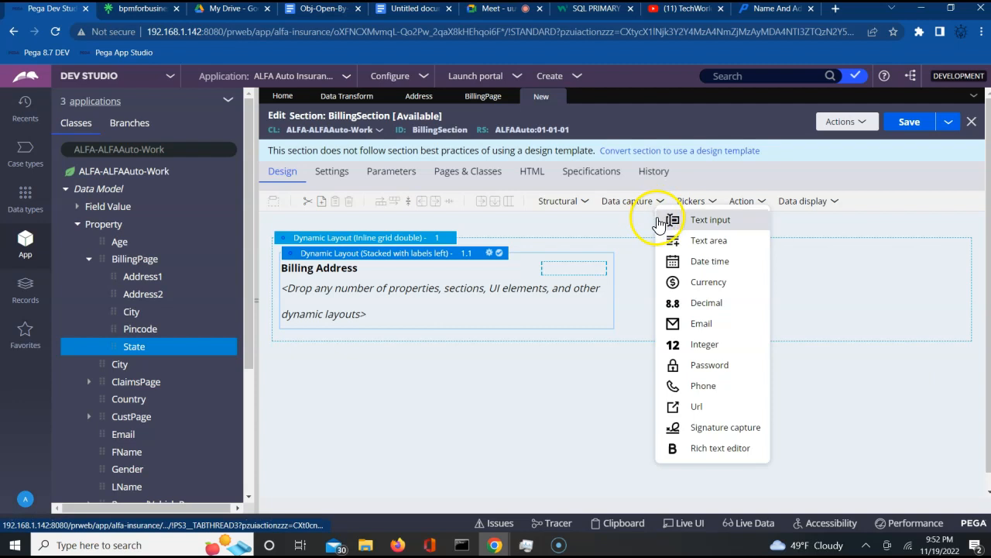
{"action": "left_click", "coordinate": [699, 226]}
{"action": "left_click_drag", "start_coordinate": [698, 226], "coordinate": [481, 305]}
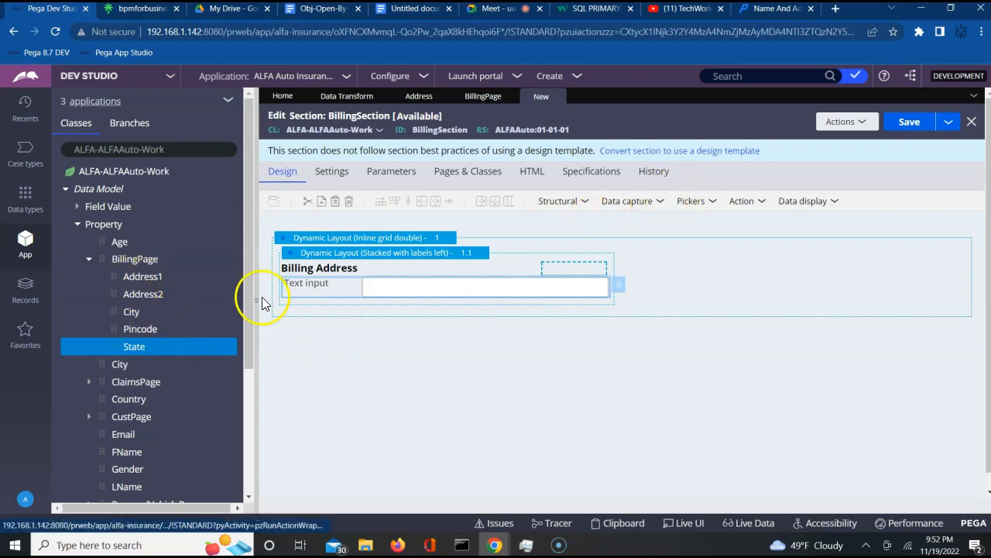
{"action": "left_click", "coordinate": [627, 207]}
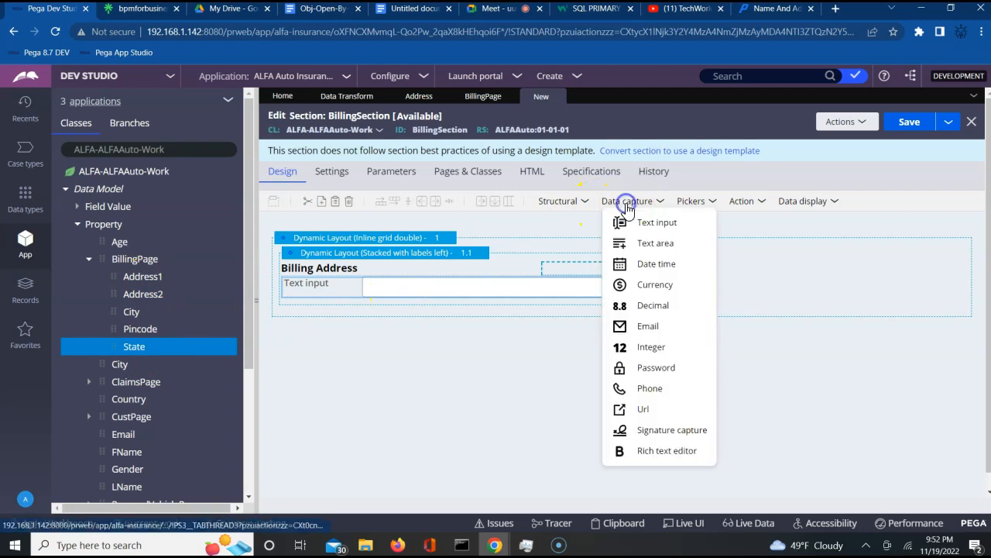
{"action": "left_click_drag", "start_coordinate": [612, 225], "coordinate": [551, 288]}
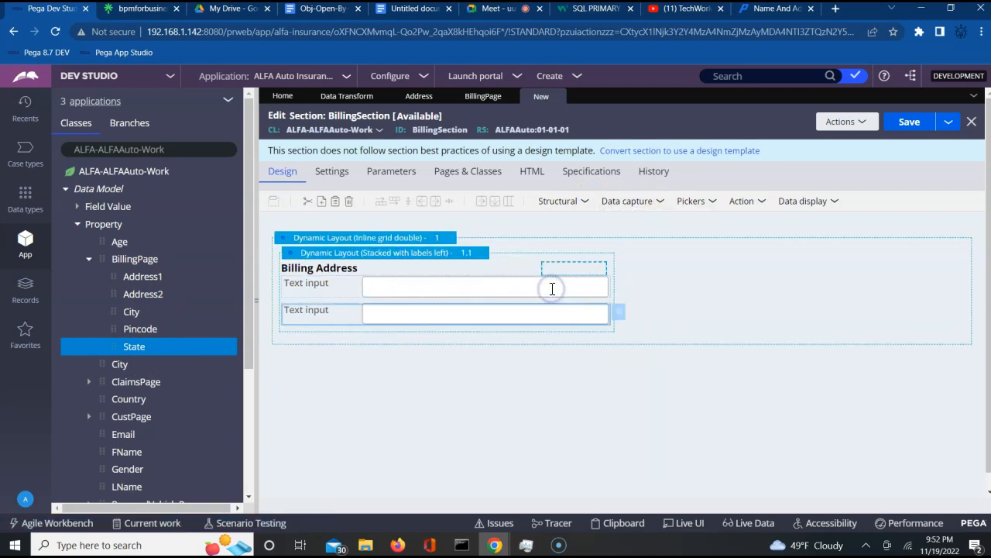
{"action": "left_click", "coordinate": [650, 203]}
{"action": "left_click_drag", "start_coordinate": [650, 225], "coordinate": [544, 315]}
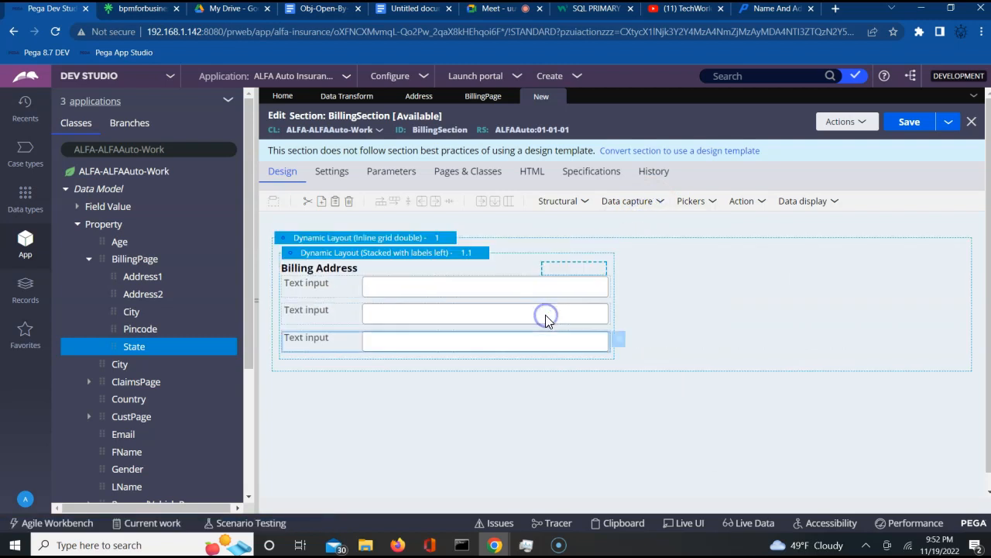
{"action": "left_click", "coordinate": [647, 205]}
{"action": "left_click_drag", "start_coordinate": [650, 225], "coordinate": [568, 328]}
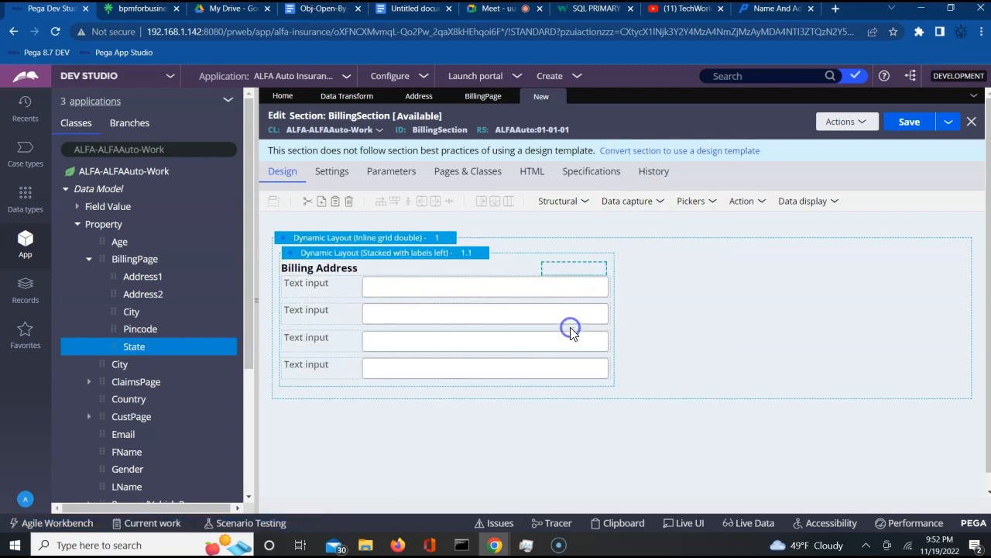
{"action": "left_click", "coordinate": [651, 206]}
{"action": "left_click_drag", "start_coordinate": [646, 223], "coordinate": [550, 379]}
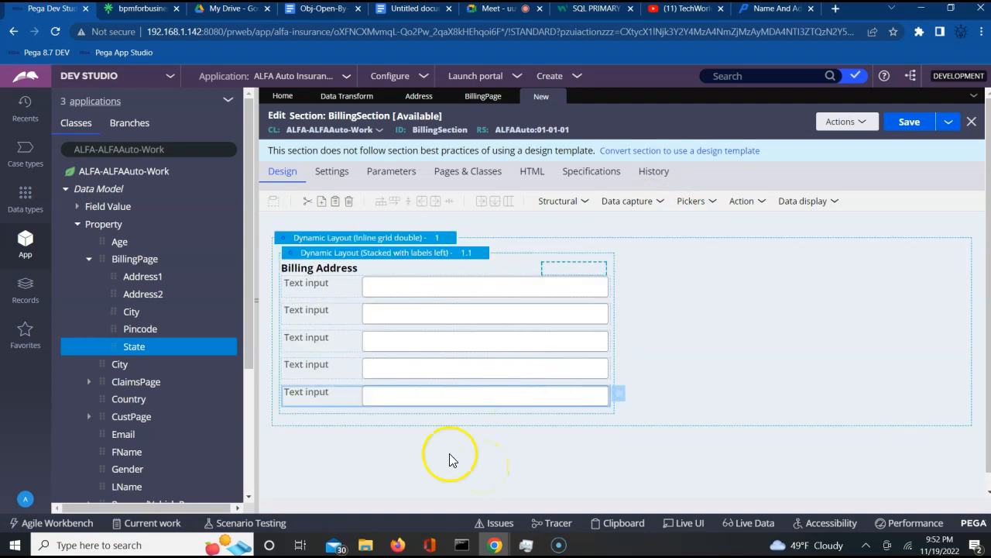
{"action": "left_click", "coordinate": [433, 289]}
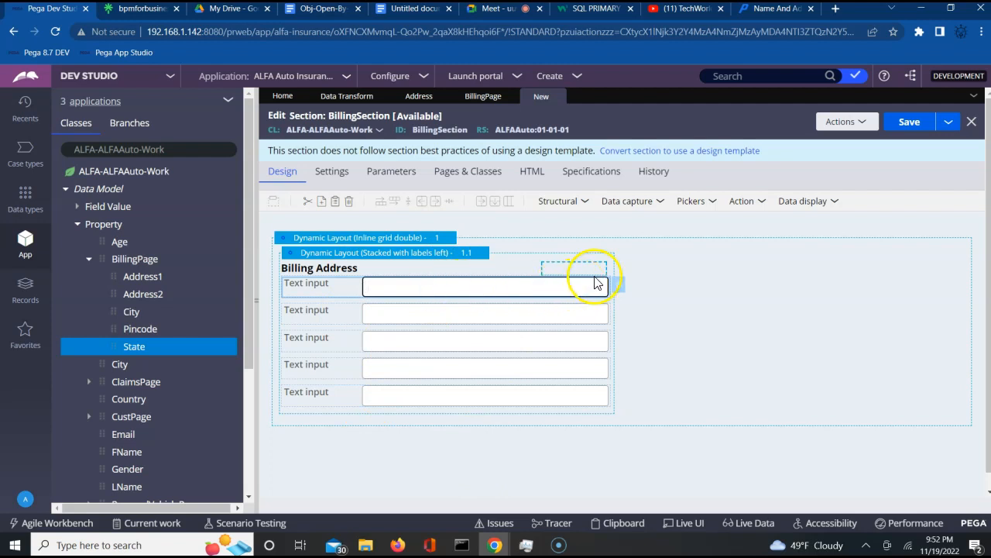
- Bind the first Billing Address text input to .BillingPage.Address1
{"action": "left_click", "coordinate": [617, 286]}
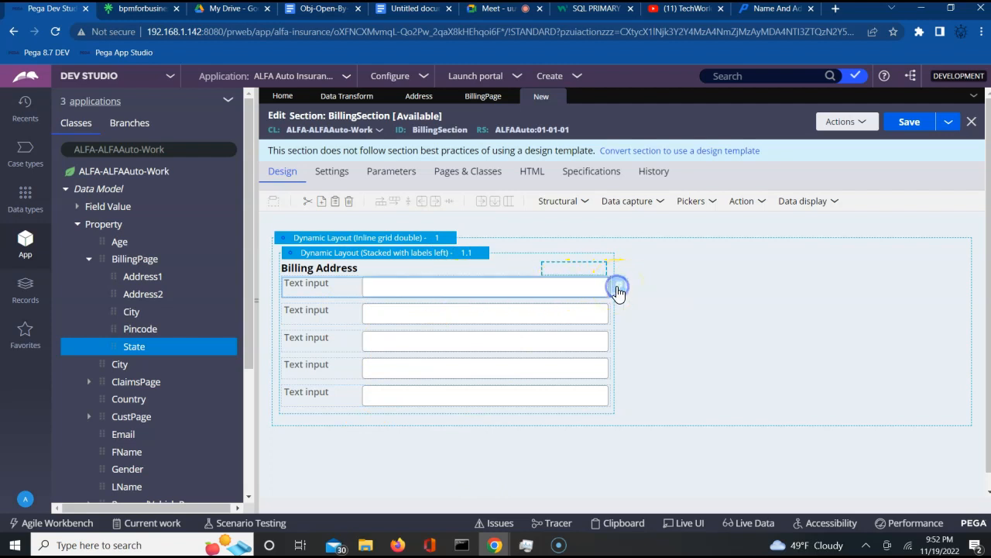
{"action": "left_click", "coordinate": [619, 288]}
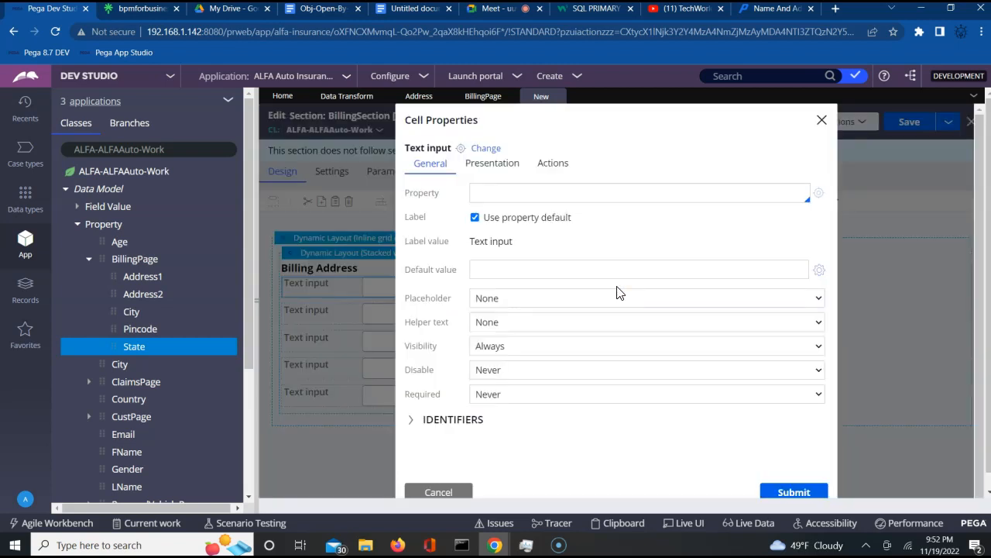
{"action": "left_click", "coordinate": [534, 186]}
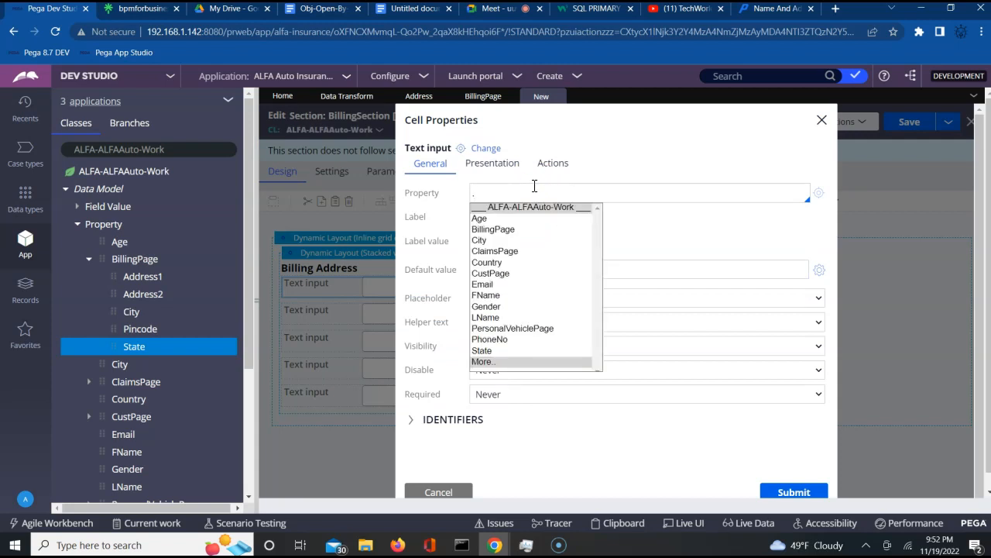
{"action": "key", "text": "Down"}
{"action": "key", "text": "Down"}
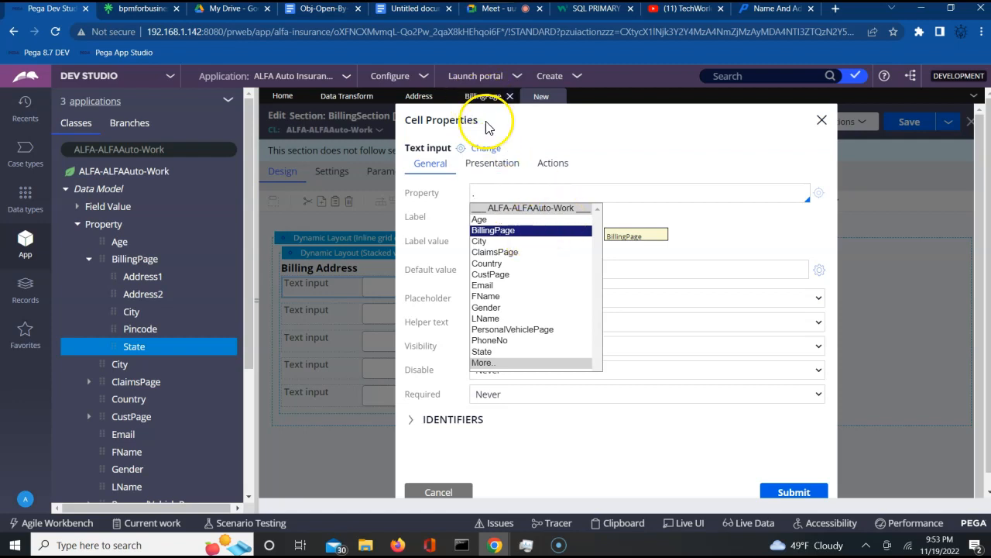
{"action": "left_click", "coordinate": [506, 232]}
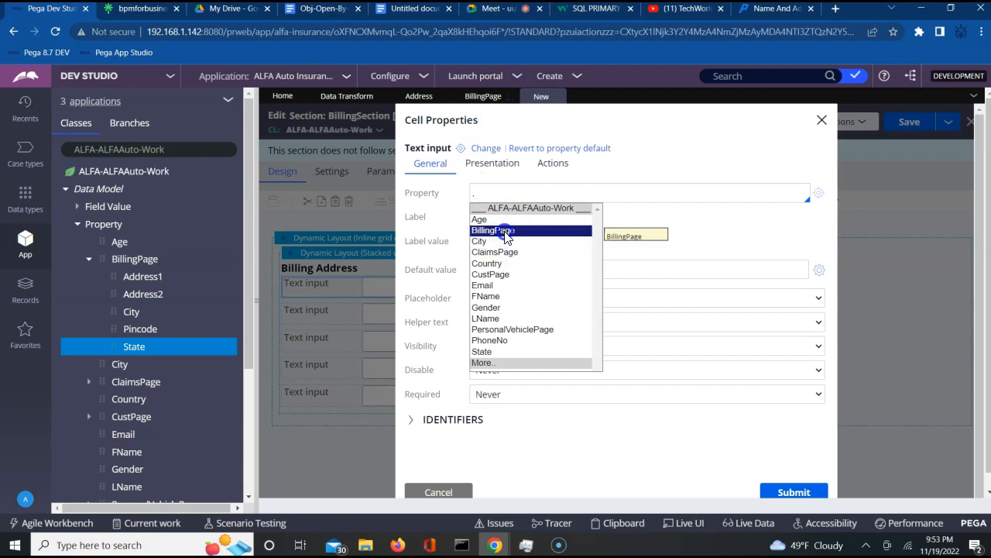
{"action": "type", "text": "."}
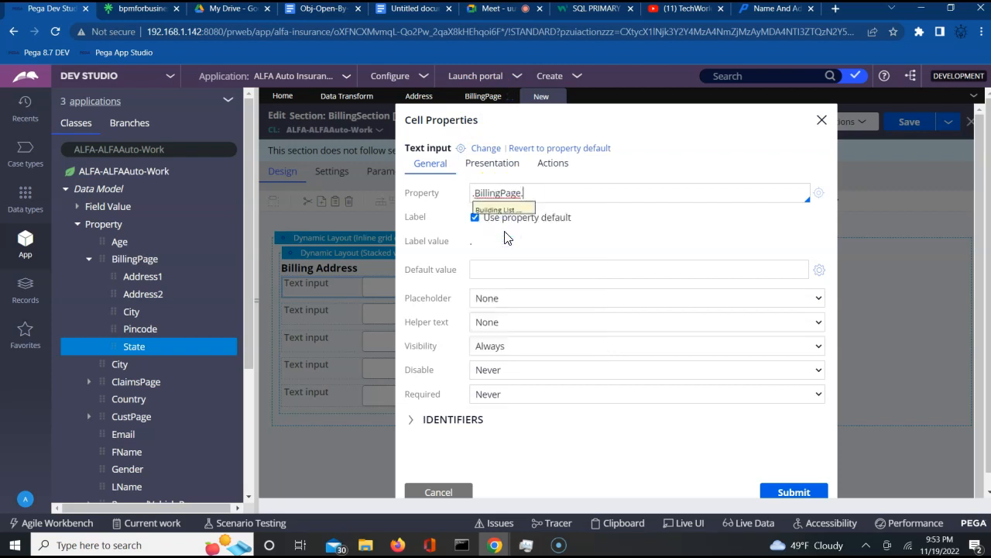
{"action": "key", "text": "Return"}
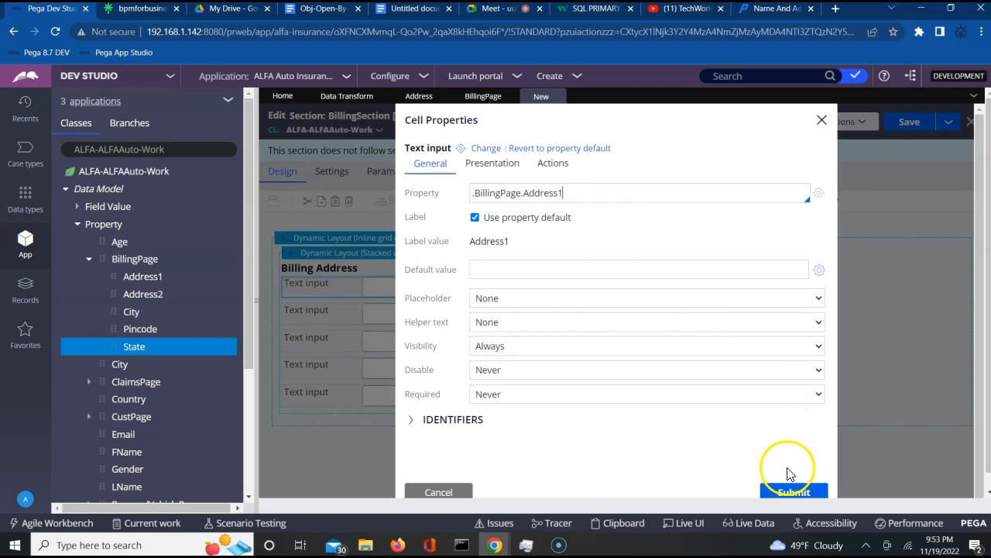
{"action": "left_click", "coordinate": [788, 496]}
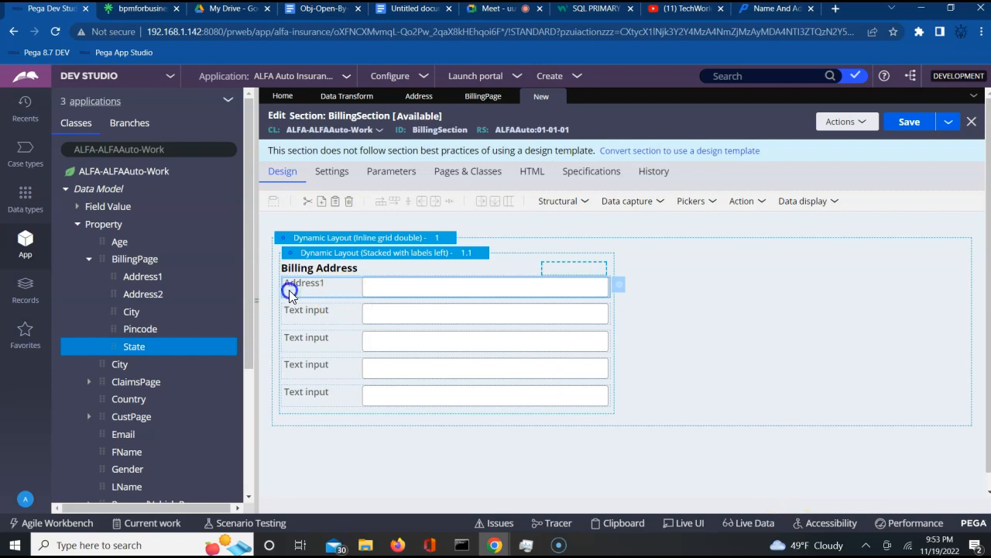
- Bind the second text input to .BillingPage.Address2
{"action": "left_click", "coordinate": [588, 311]}
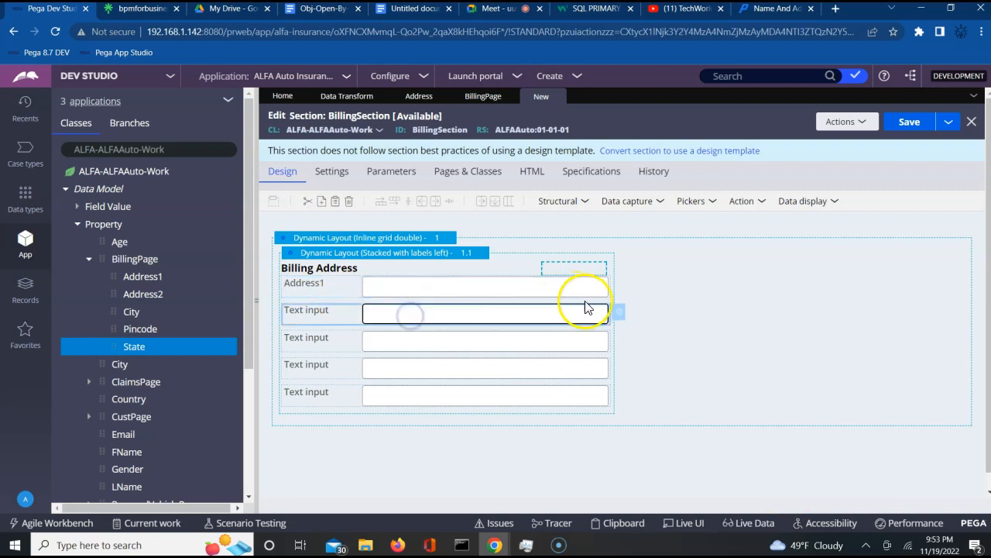
{"action": "left_click", "coordinate": [619, 313]}
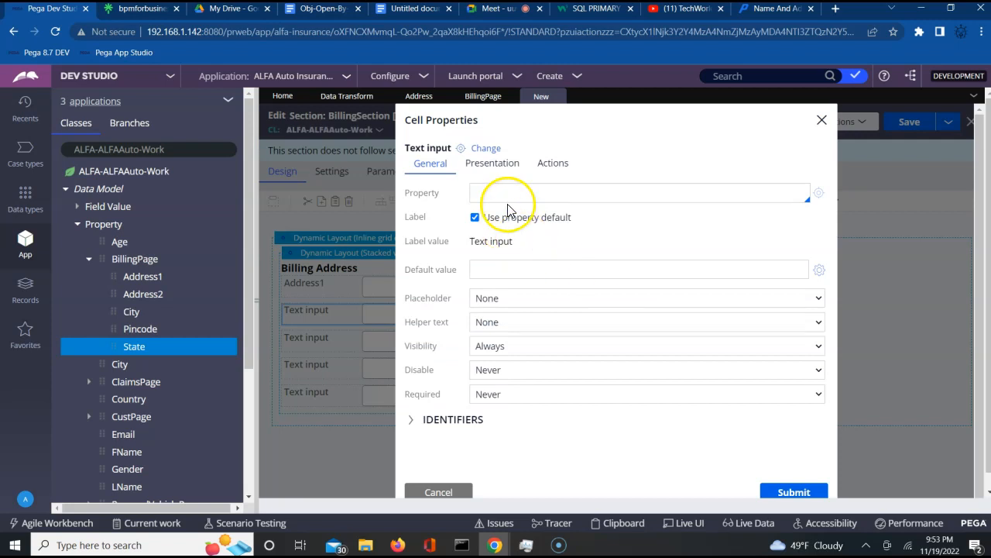
{"action": "left_click", "coordinate": [513, 193]}
{"action": "type", "text": "."}
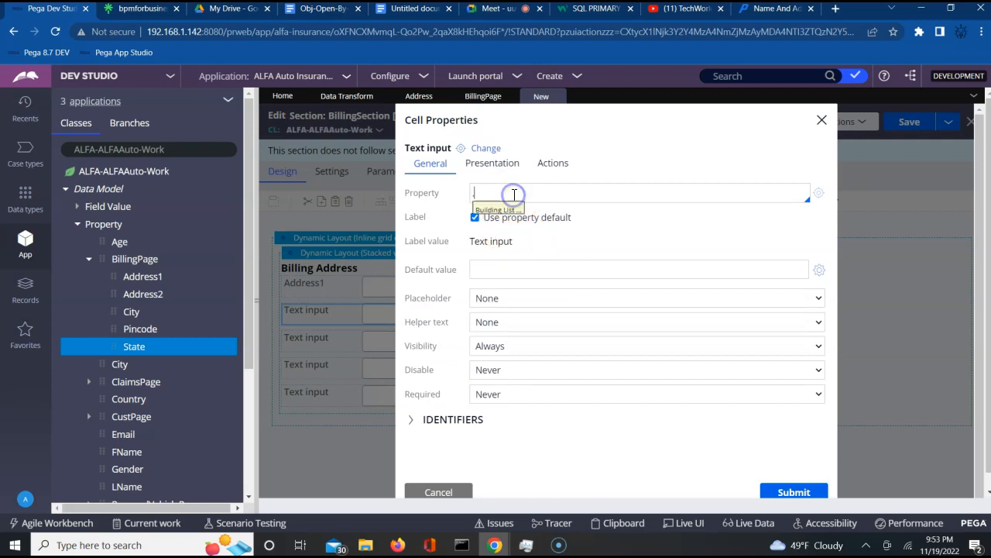
{"action": "key", "text": "Down"}
{"action": "key", "text": "Down"}
{"action": "key", "text": "Return"}
{"action": "type", "text": ".BillingPage."}
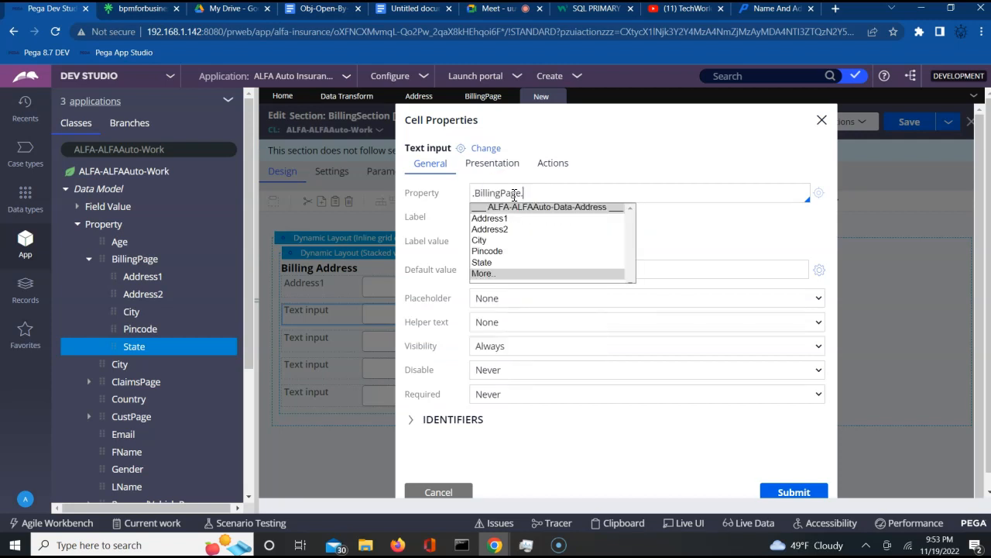
{"action": "key", "text": "Down"}
{"action": "key", "text": "Down"}
{"action": "key", "text": "Return"}
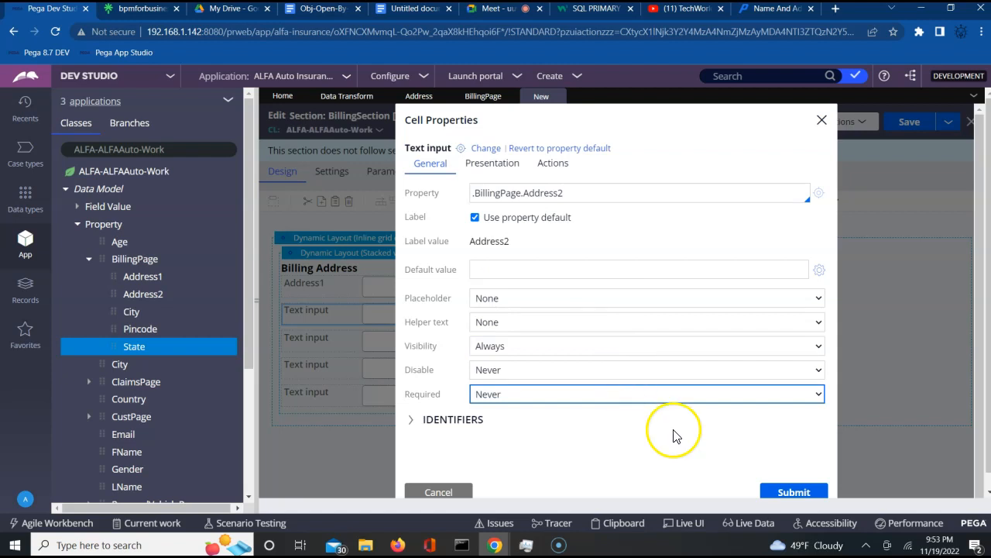
{"action": "left_click", "coordinate": [784, 493]}
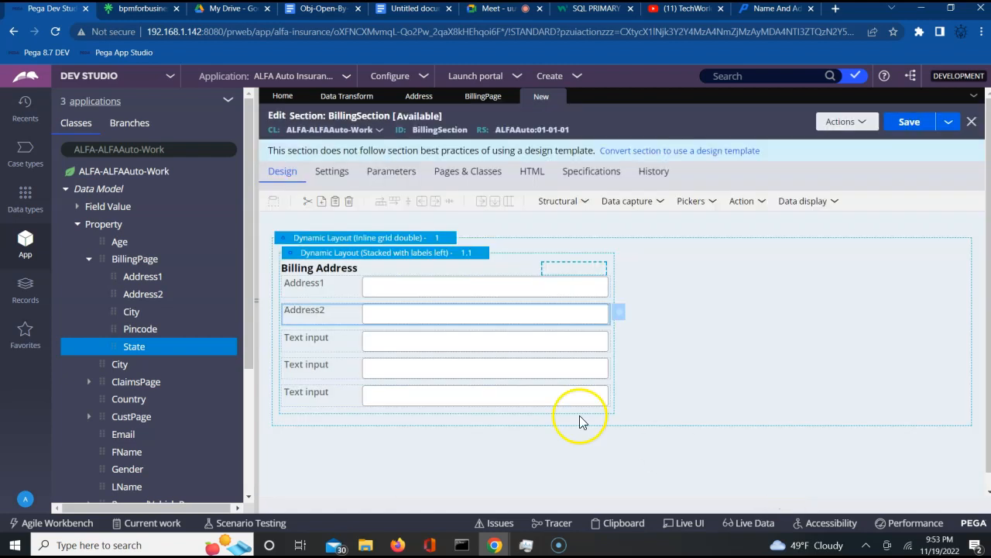
- Bind the third text input to .BillingPage.City
{"action": "left_click", "coordinate": [475, 343]}
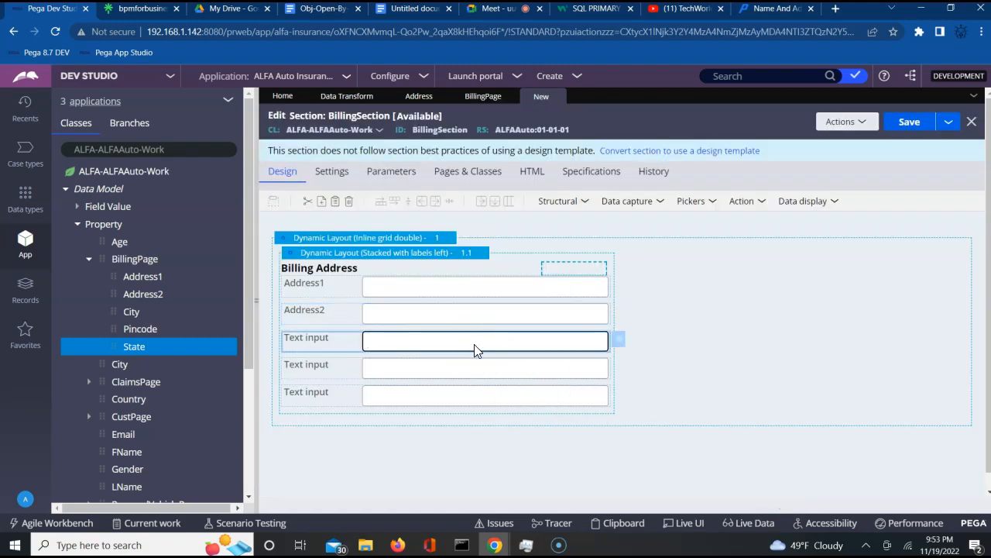
{"action": "left_click", "coordinate": [622, 341]}
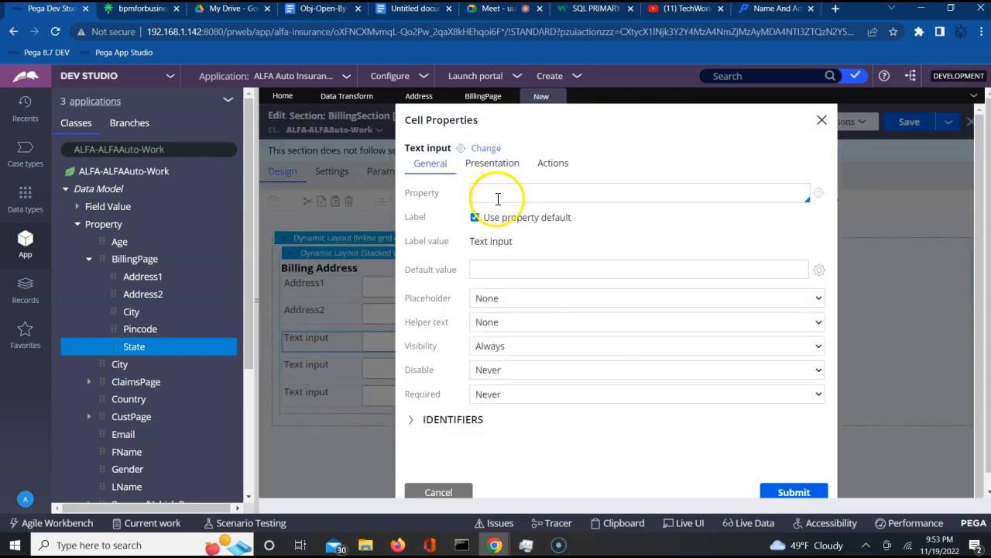
{"action": "left_click", "coordinate": [497, 200]}
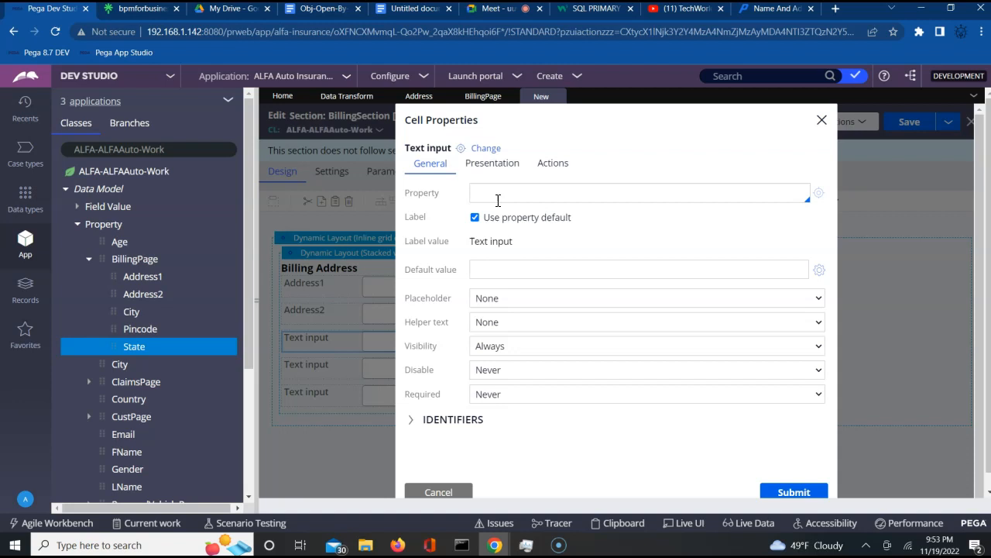
{"action": "type", "text": "."}
{"action": "key", "text": "Down"}
{"action": "key", "text": "Down"}
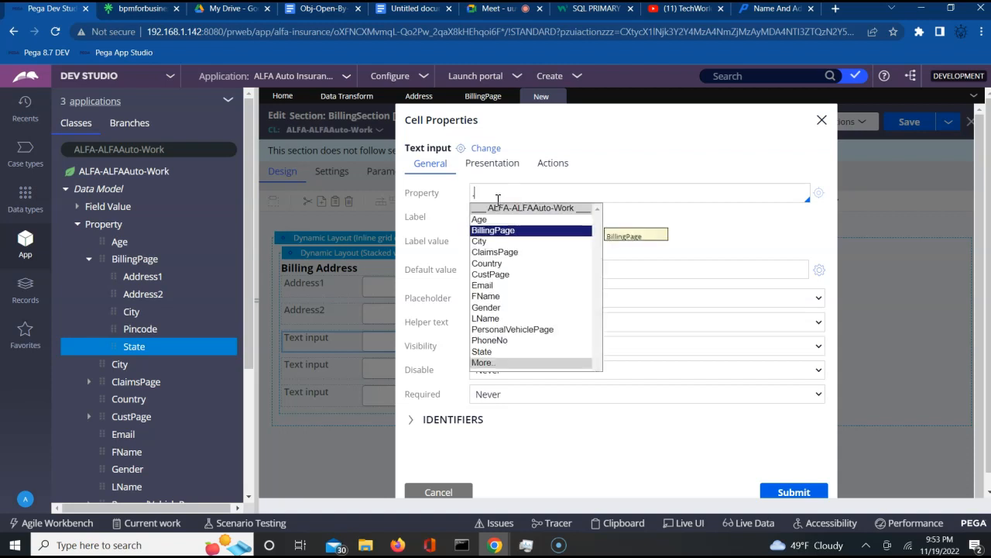
{"action": "key", "text": "Return"}
{"action": "type", "text": "."}
{"action": "key", "text": "Down"}
{"action": "key", "text": "Down"}
{"action": "key", "text": "Down"}
{"action": "key", "text": "Return"}
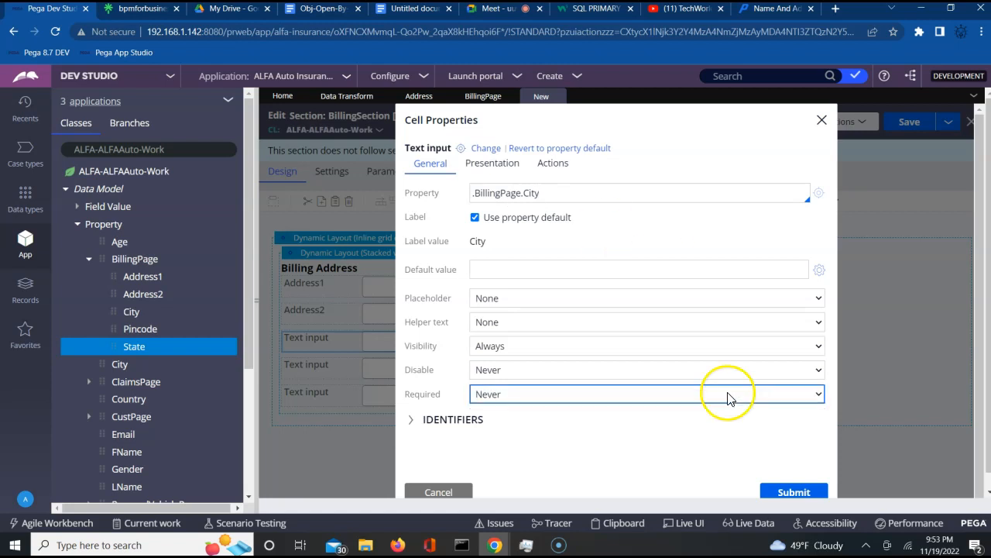
{"action": "left_click", "coordinate": [798, 492]}
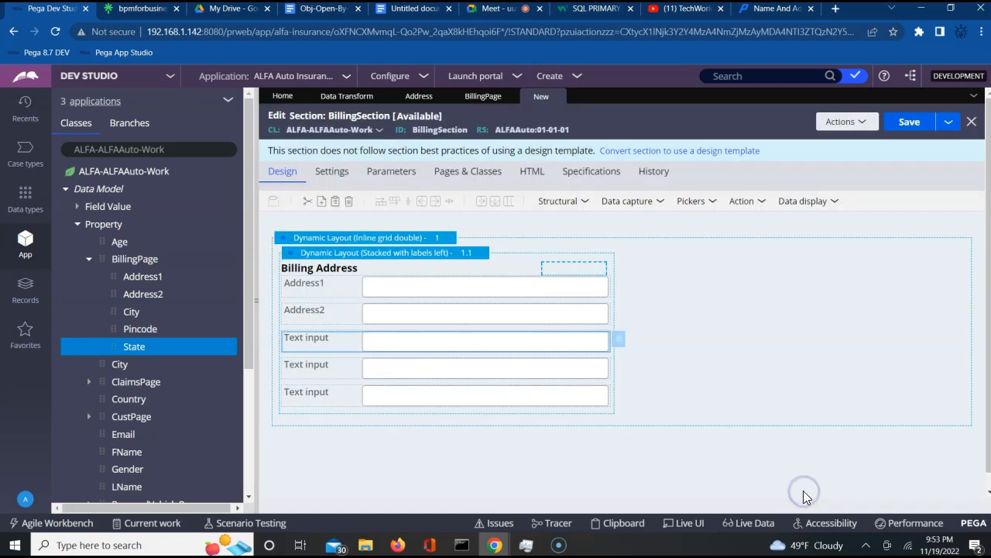
- Bind the fourth text input to .BillingPage.State
{"action": "left_click", "coordinate": [569, 372]}
{"action": "left_click", "coordinate": [615, 372]}
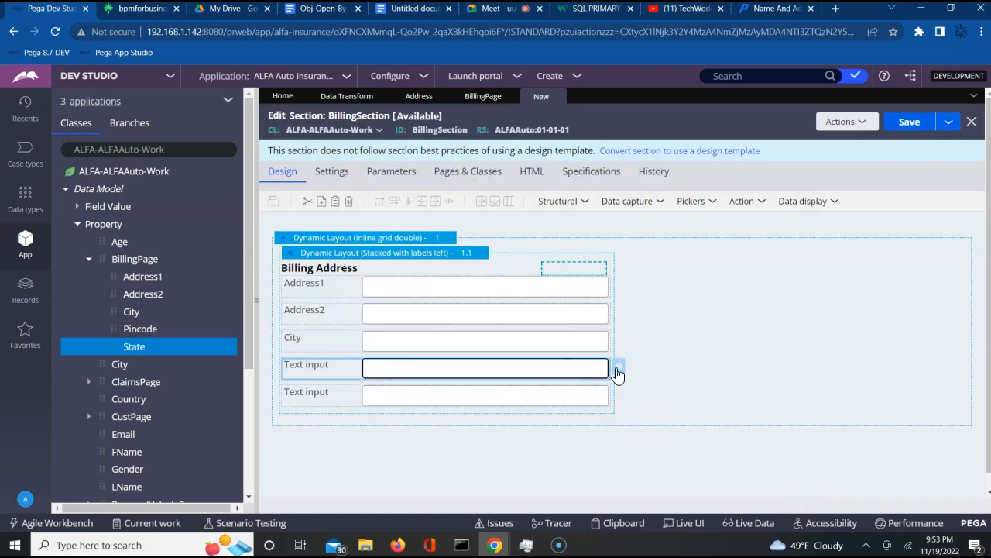
{"action": "left_click", "coordinate": [618, 373]}
{"action": "left_click", "coordinate": [523, 194]}
{"action": "type", "text": "."}
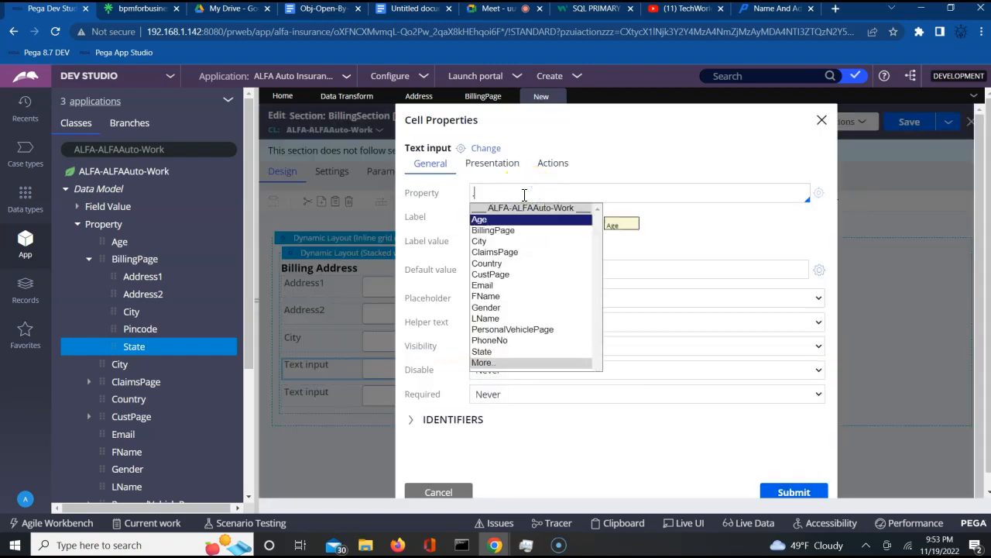
{"action": "key", "text": "Return"}
{"action": "type", "text": "."}
{"action": "key", "text": "Down"}
{"action": "key", "text": "Down"}
{"action": "key", "text": "Down"}
{"action": "key", "text": "Down"}
{"action": "key", "text": "Down"}
{"action": "key", "text": "Return"}
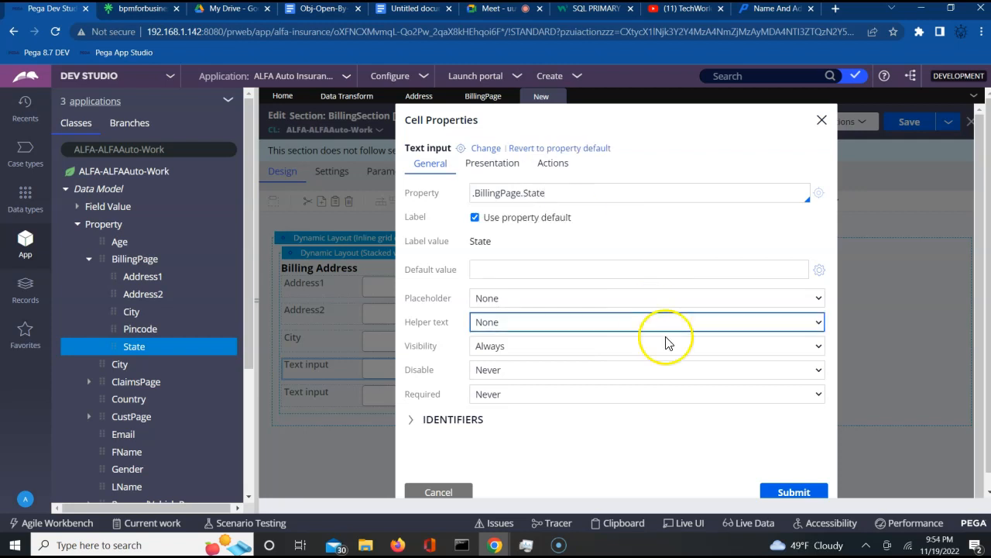
{"action": "left_click", "coordinate": [787, 493]}
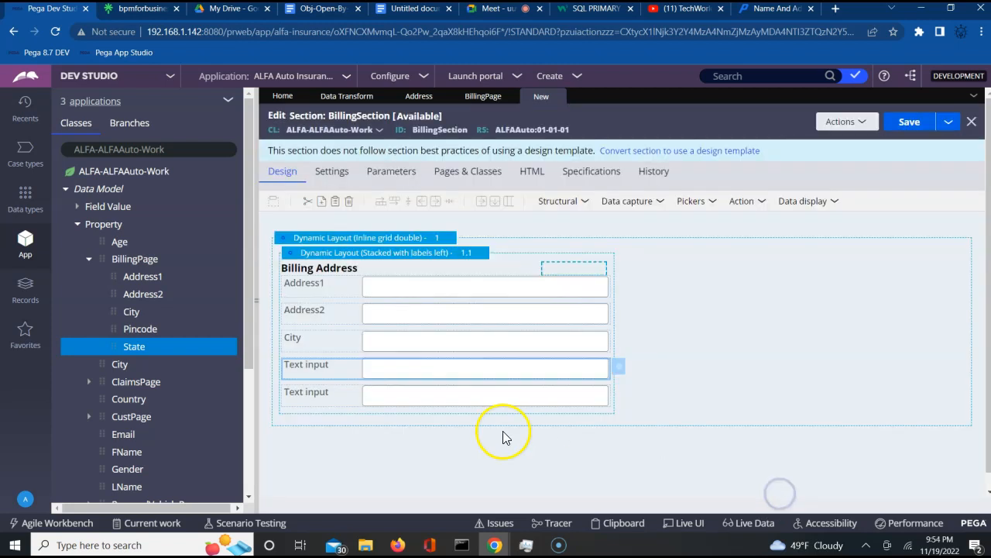
- Bind the fifth text input to .BillingPage.Pincode and save the BillingSection
{"action": "left_click", "coordinate": [438, 396]}
{"action": "left_click", "coordinate": [621, 397]}
{"action": "left_click", "coordinate": [533, 203]}
{"action": "type", "text": "."}
{"action": "key", "text": "Down"}
{"action": "key", "text": "Down"}
{"action": "key", "text": "Down"}
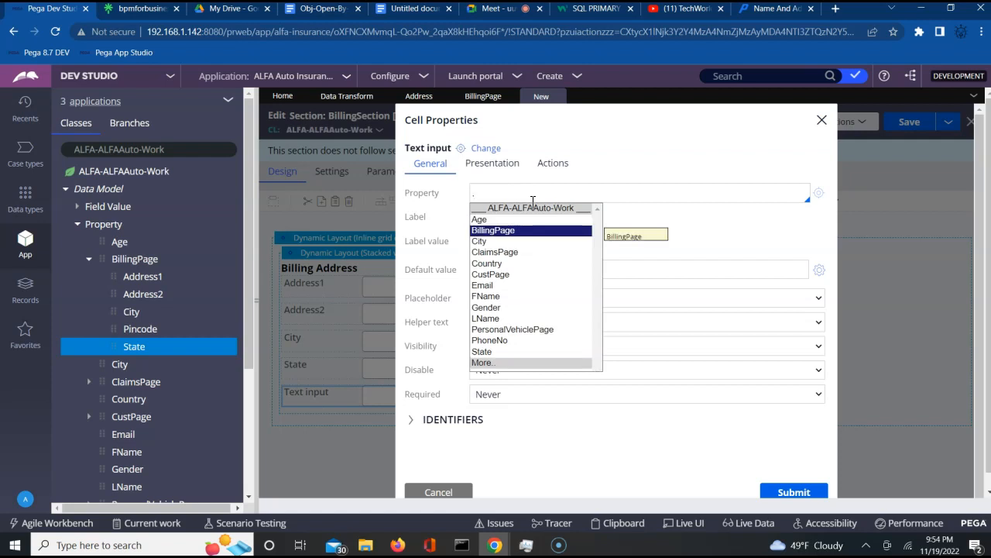
{"action": "key", "text": "Up"}
{"action": "type", "text": "."}
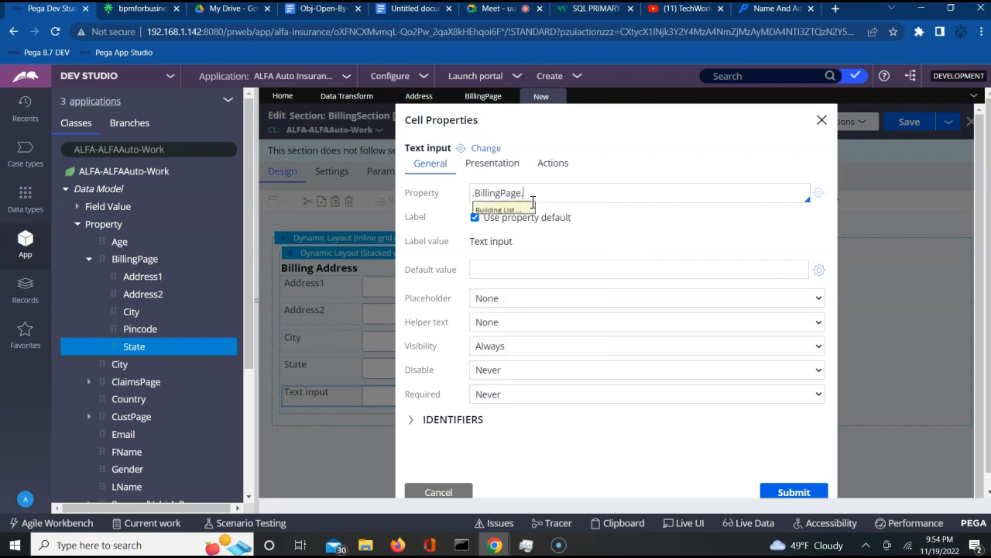
{"action": "key", "text": "Down"}
{"action": "key", "text": "Down"}
{"action": "key", "text": "Down"}
{"action": "key", "text": "Down"}
{"action": "key", "text": "Down"}
{"action": "key", "text": "Up"}
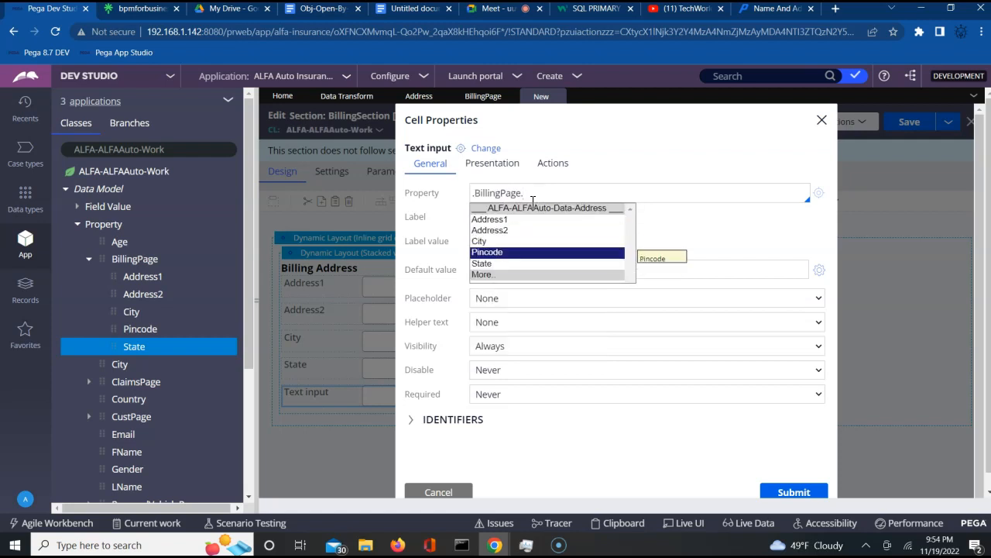
{"action": "key", "text": "Return"}
{"action": "left_click", "coordinate": [790, 492]}
{"action": "left_click", "coordinate": [908, 122]}
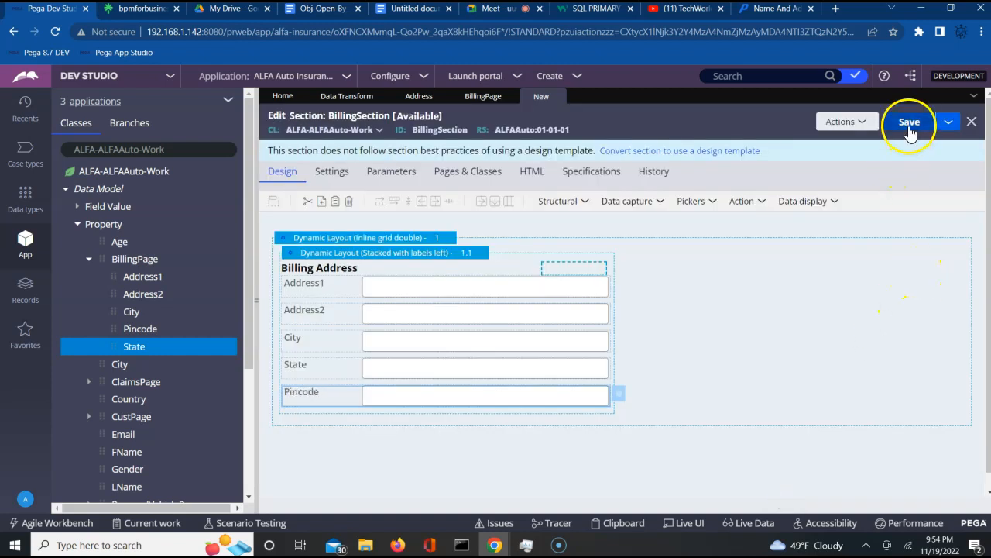
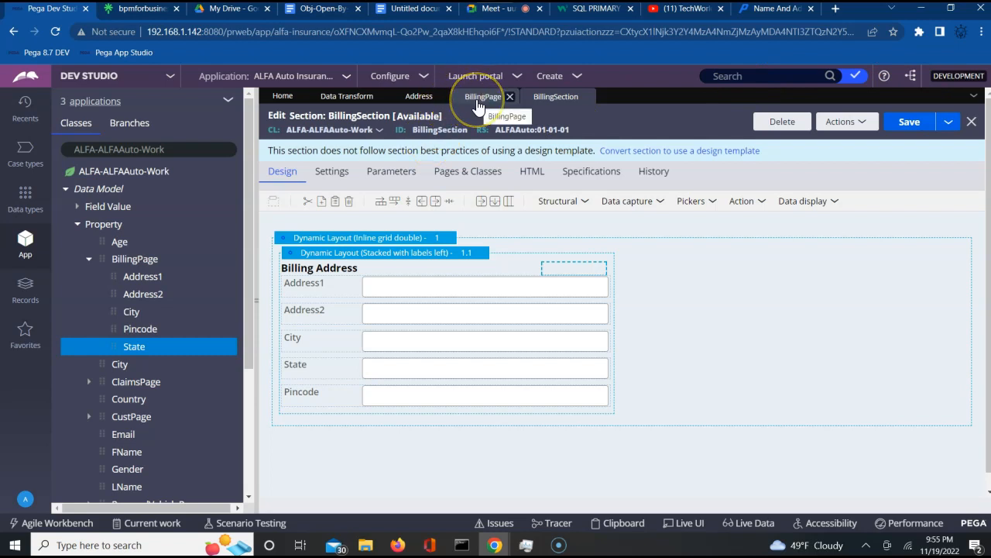
- Reopen the BillingPage property record and reveal Save as under its Save menu
{"action": "left_click", "coordinate": [477, 101]}
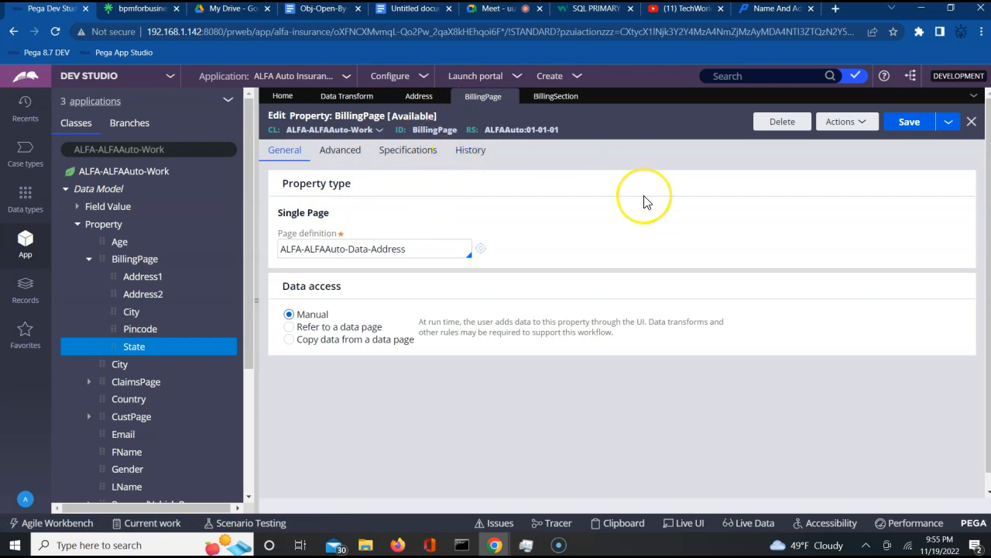
{"action": "left_click", "coordinate": [121, 171]}
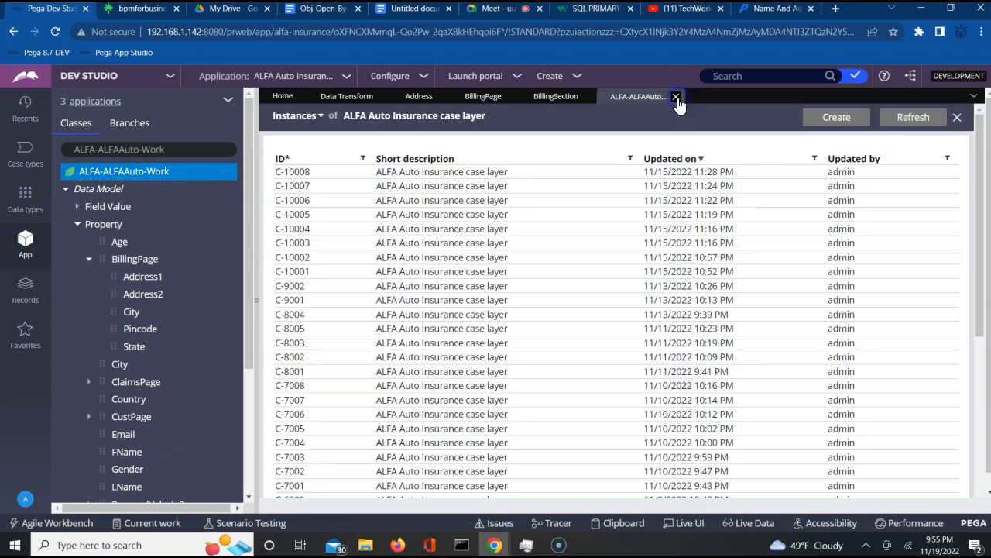
{"action": "left_click", "coordinate": [480, 96]}
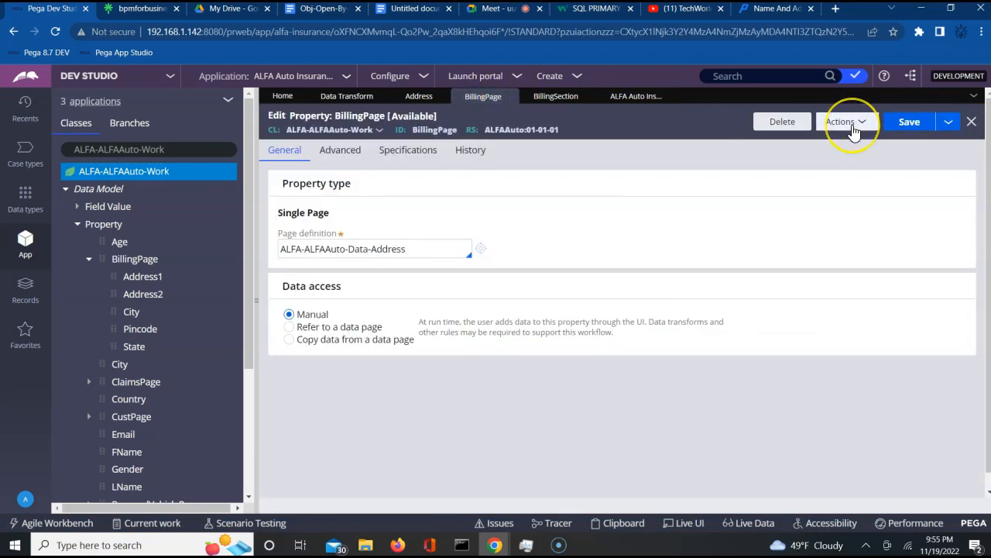
{"action": "left_click", "coordinate": [844, 122]}
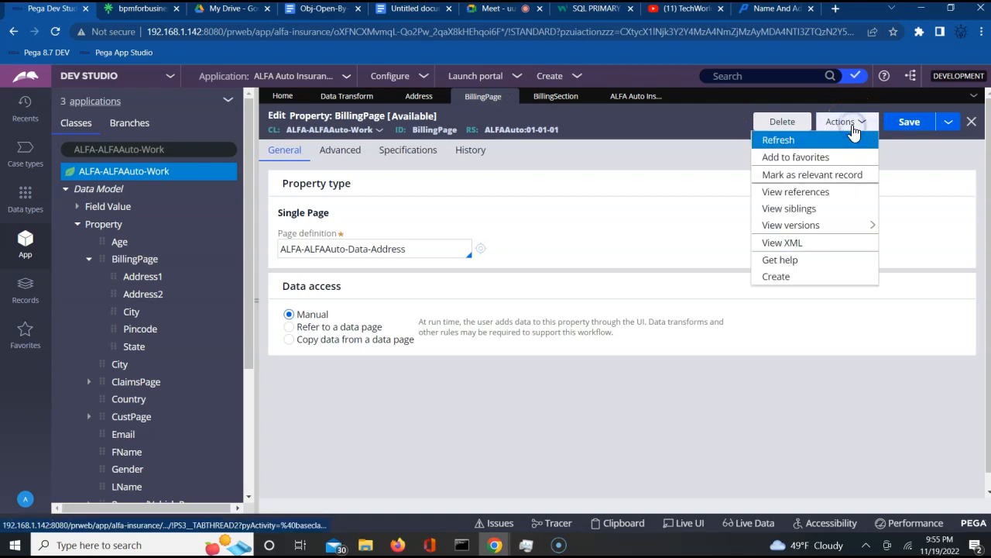
{"action": "left_click", "coordinate": [948, 122]}
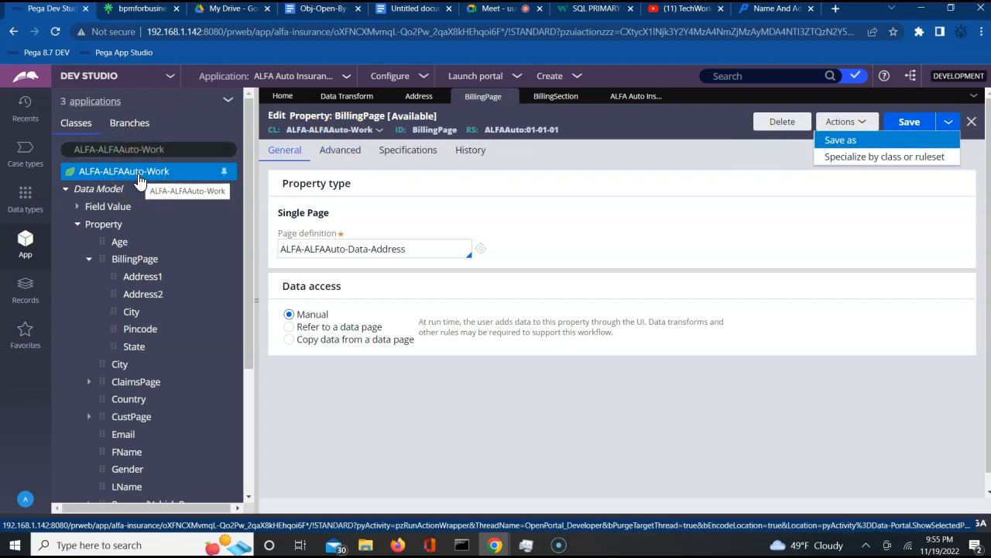
- Start a Save As copy of BillingPage relabelled ShipingPage in ALFA-ALFAAuto-Work, ruleset ALFAAuto 01-01-01
{"action": "left_click", "coordinate": [354, 248]}
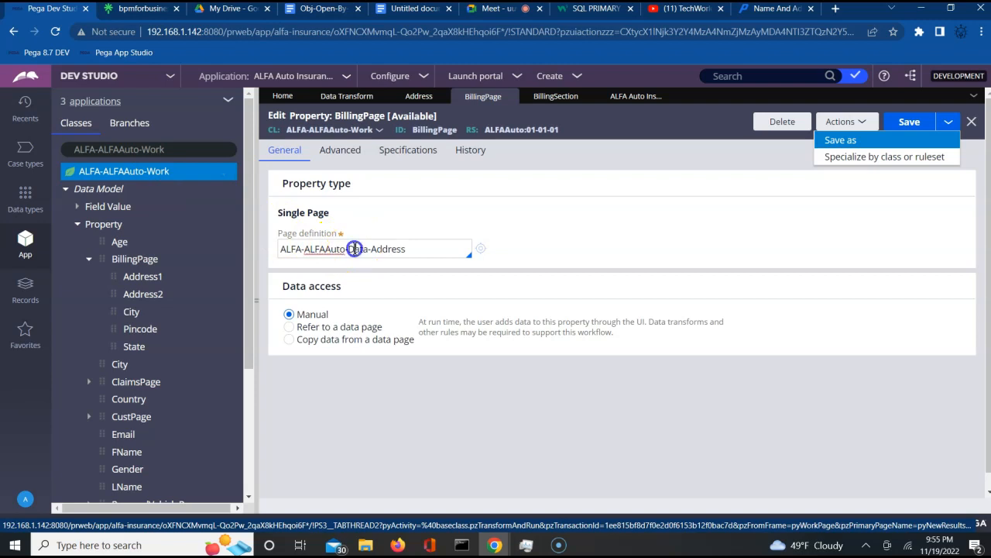
{"action": "triple_click", "coordinate": [354, 249]}
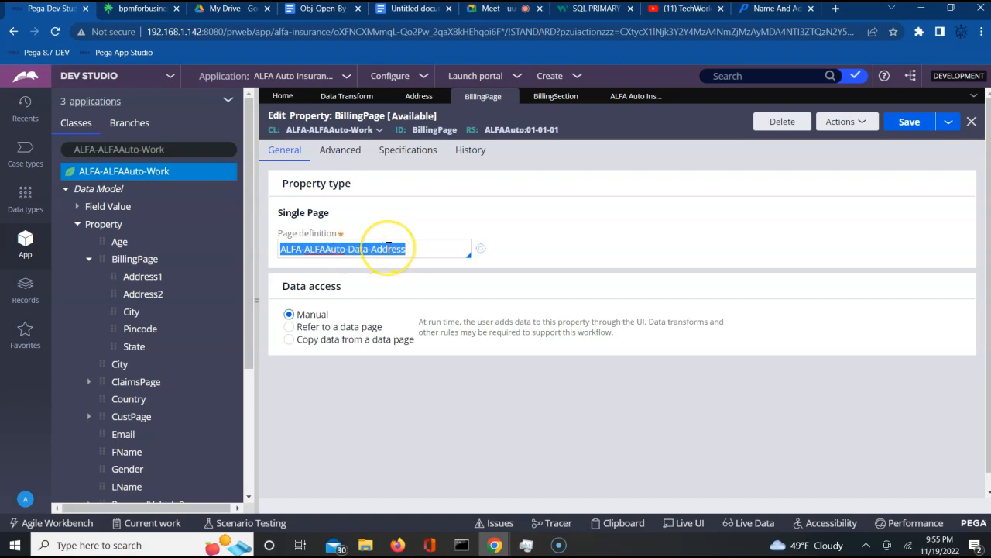
{"action": "left_click", "coordinate": [950, 124]}
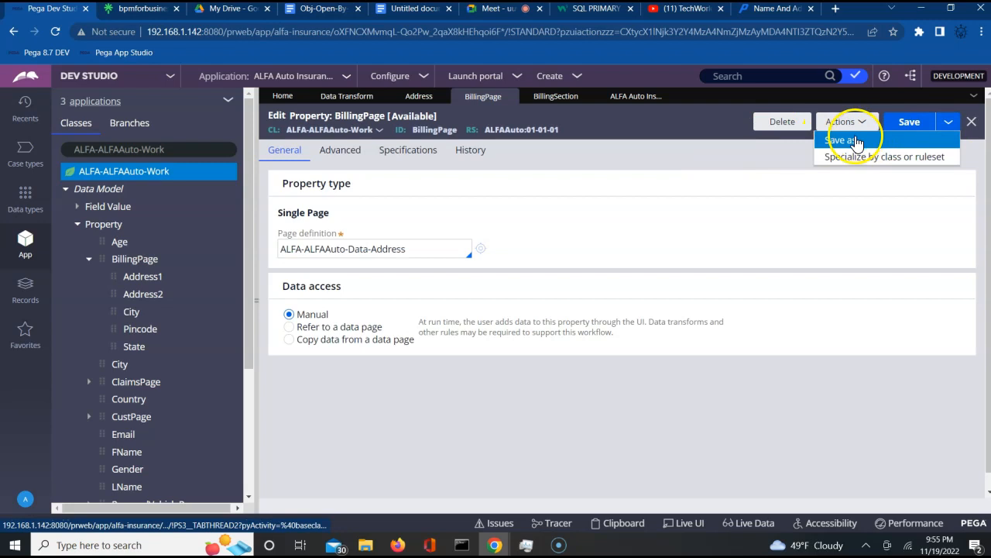
{"action": "left_click", "coordinate": [851, 141]}
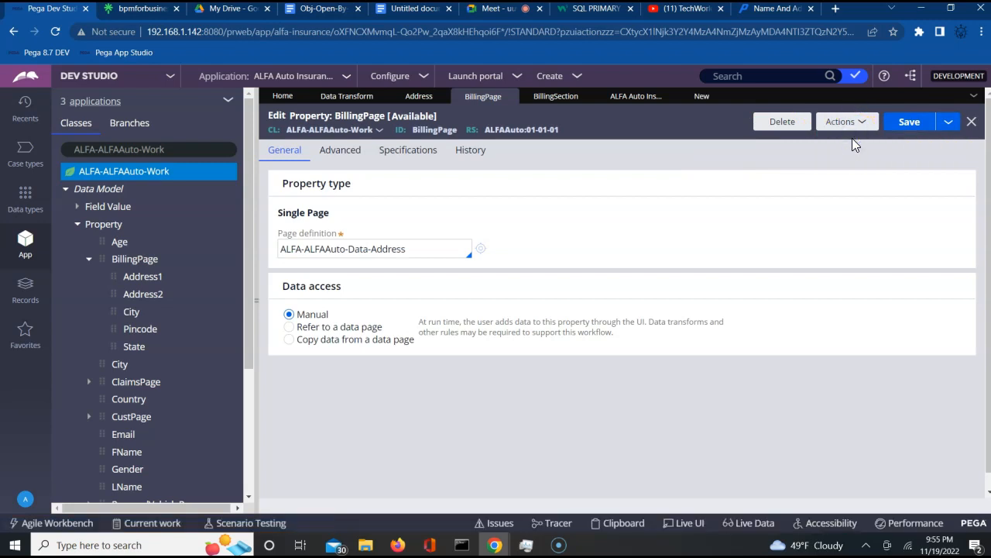
{"action": "left_click", "coordinate": [648, 171]}
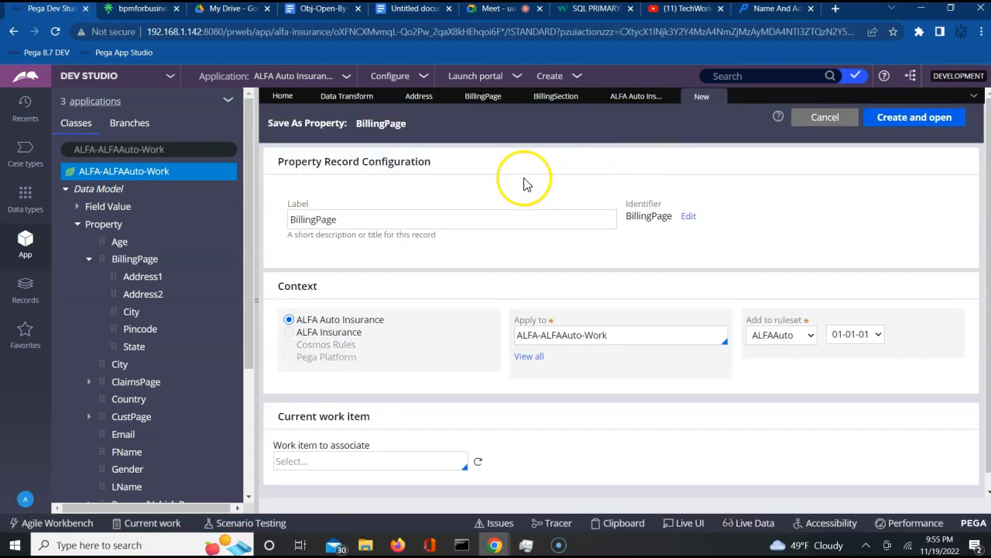
{"action": "double_click", "coordinate": [313, 221]}
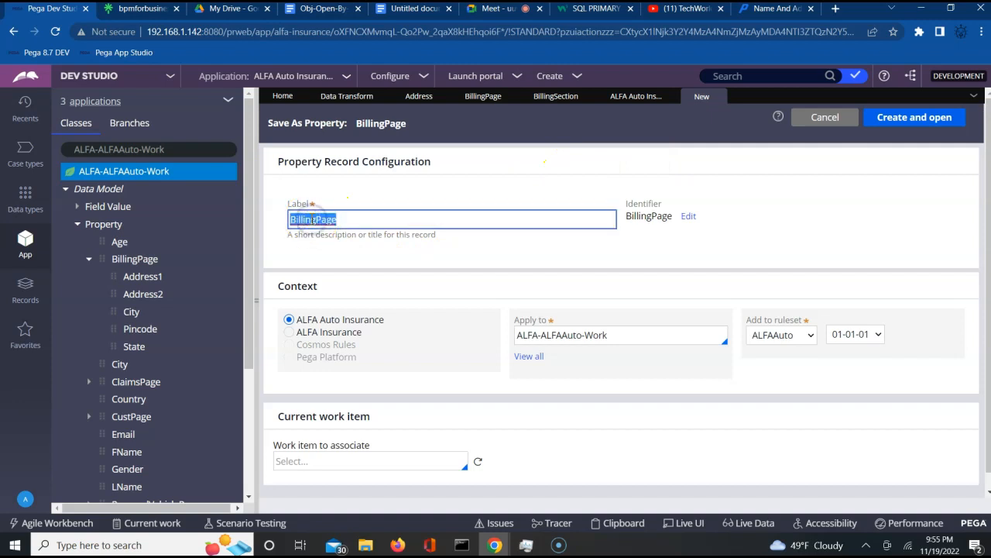
{"action": "left_click", "coordinate": [313, 221]}
{"action": "left_click", "coordinate": [317, 219]}
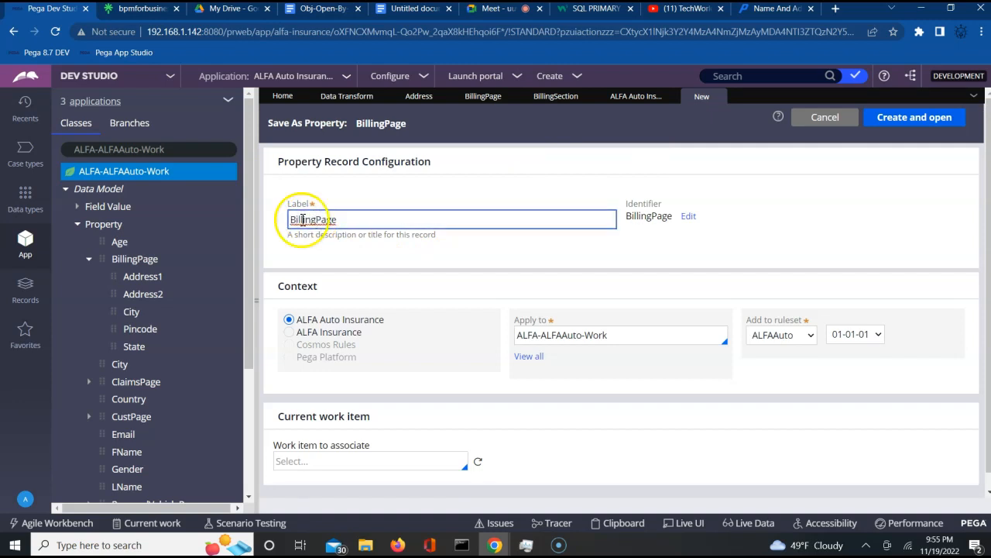
{"action": "double_click", "coordinate": [301, 220]}
{"action": "left_click", "coordinate": [302, 219]}
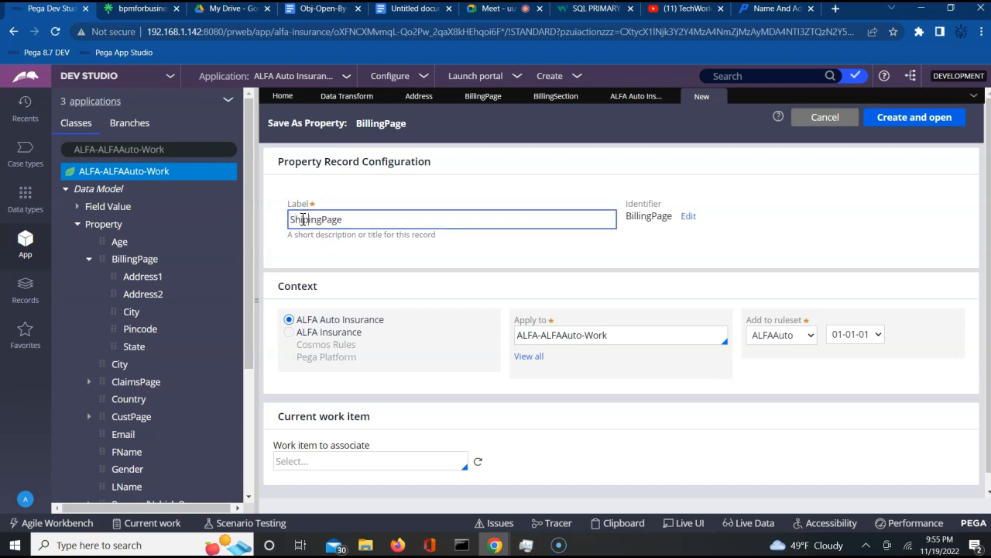
{"action": "key", "text": "Tab"}
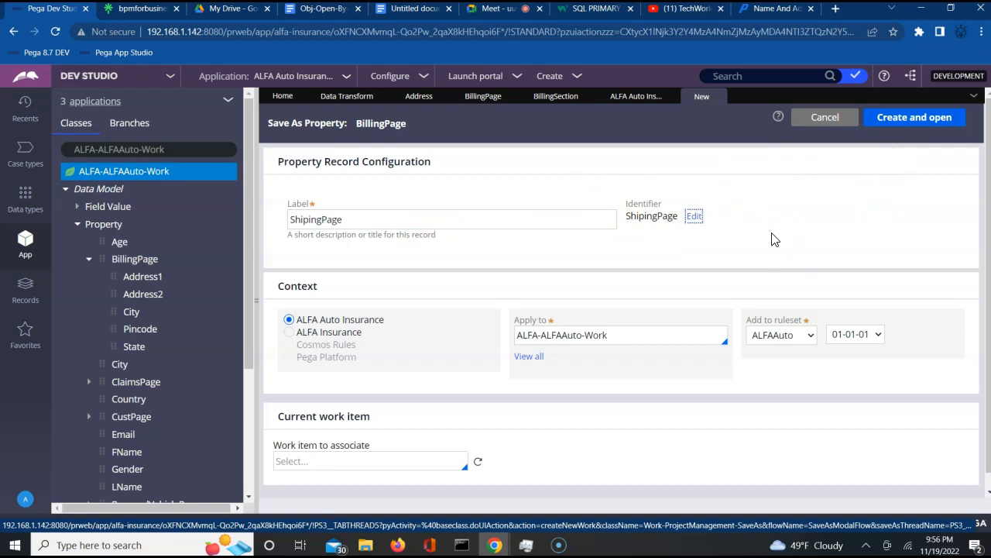
- Create, open and save the ShipingPage property copy
{"action": "left_click", "coordinate": [895, 121]}
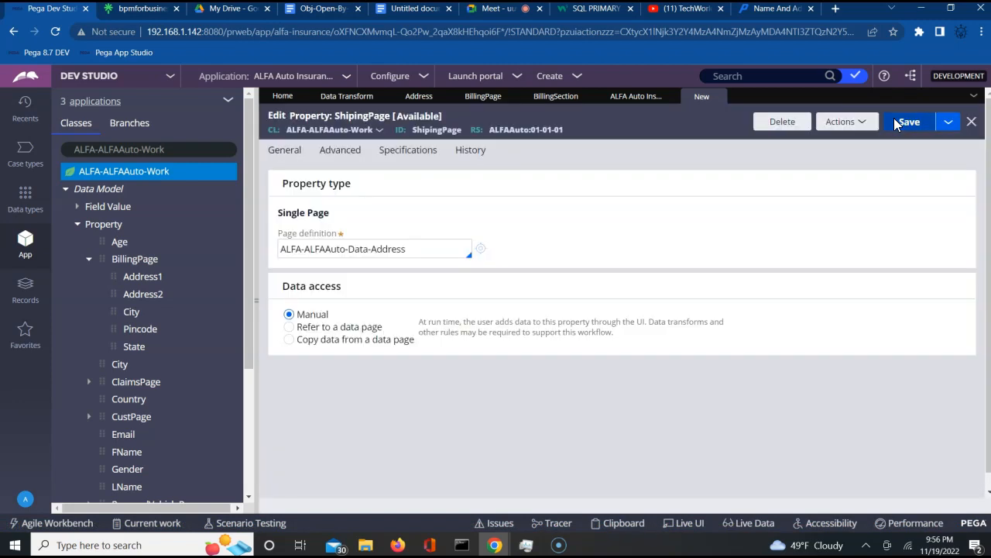
{"action": "left_click", "coordinate": [910, 124]}
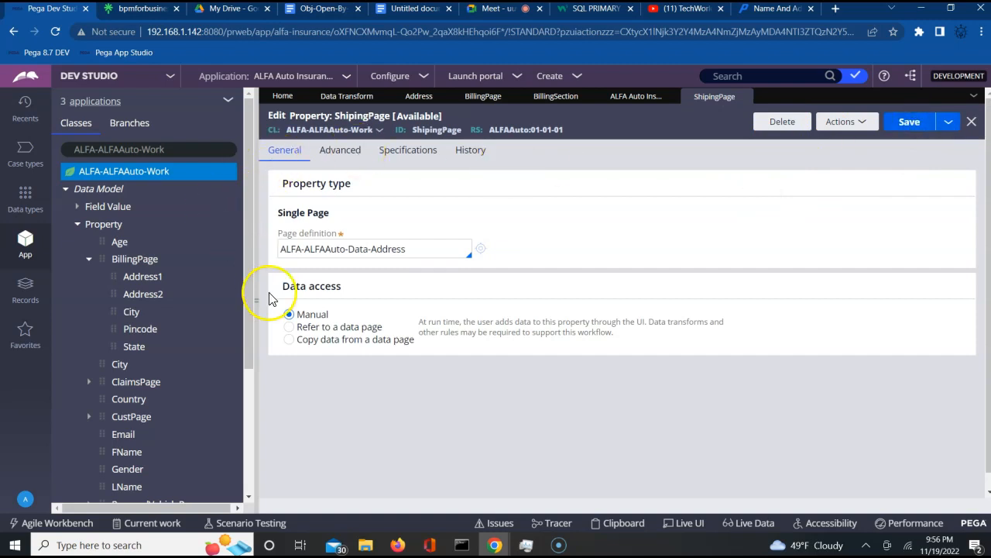
{"action": "left_click", "coordinate": [250, 409]}
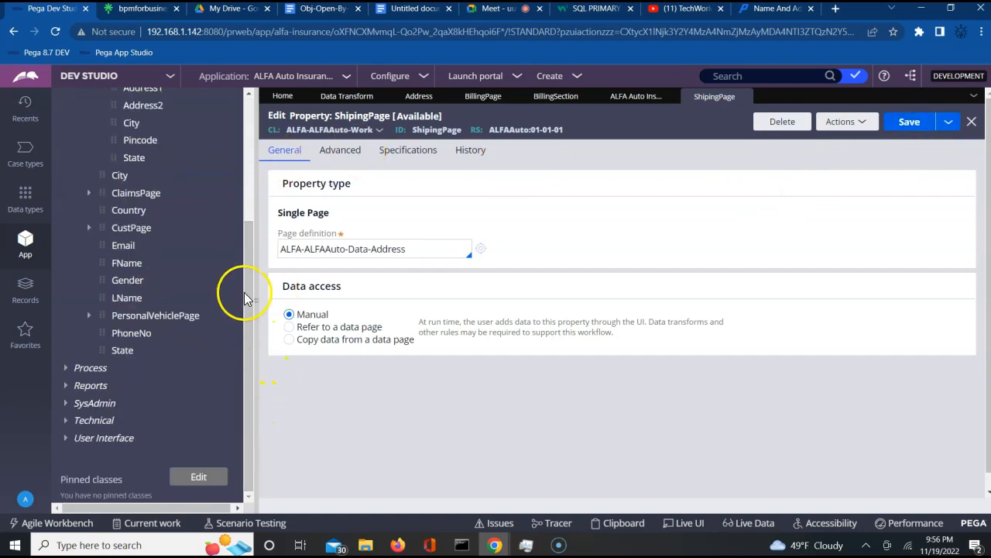
{"action": "left_click", "coordinate": [249, 211]}
- Refresh the ALFA-ALFAAuto-Work class tree and compare the ShipingPage and BillingPage address fields
{"action": "left_click", "coordinate": [89, 259]}
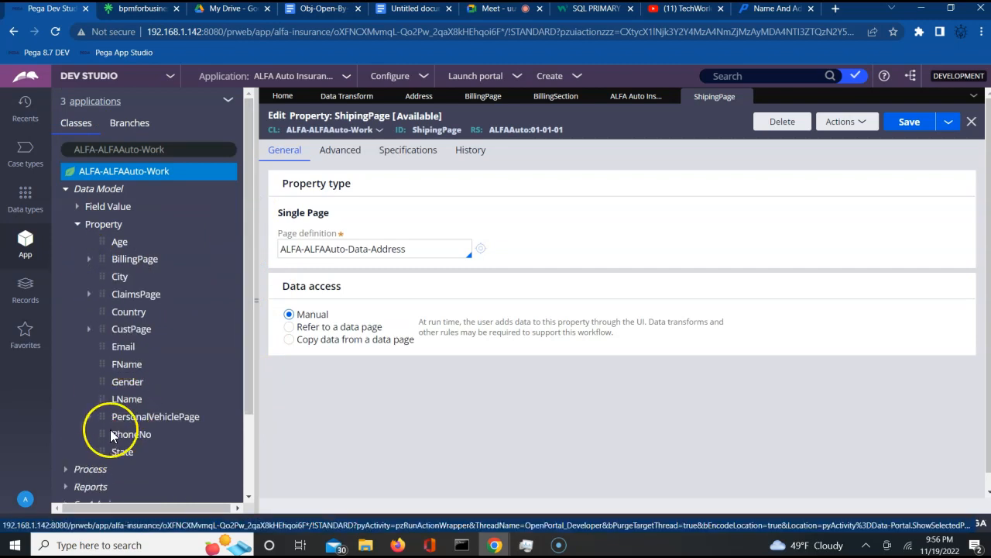
{"action": "left_click", "coordinate": [134, 178]}
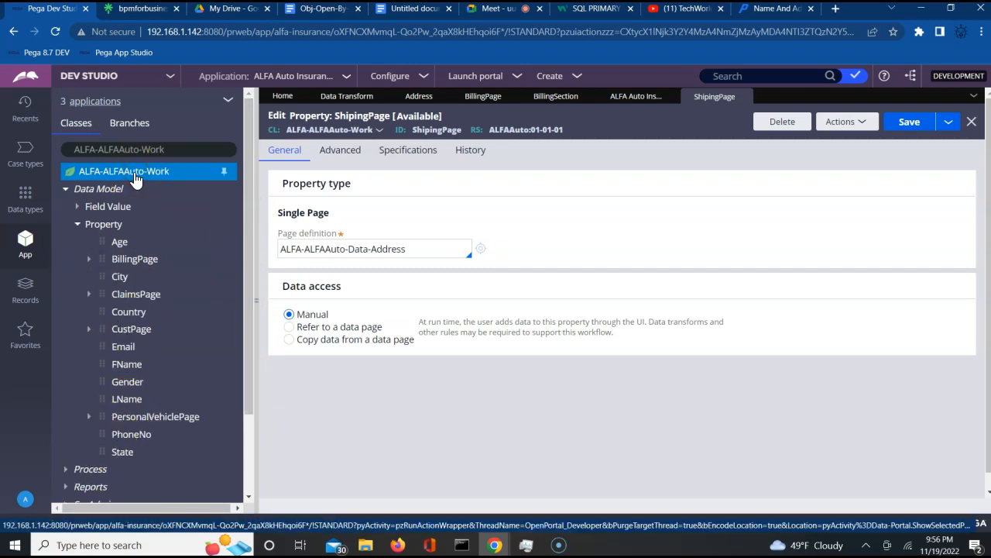
{"action": "right_click", "coordinate": [135, 177]}
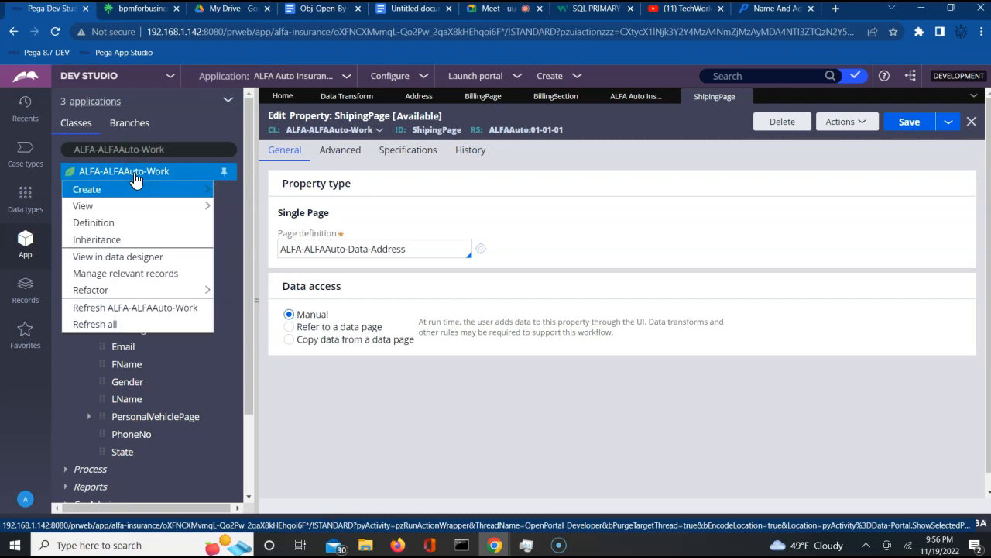
{"action": "left_click", "coordinate": [117, 308]}
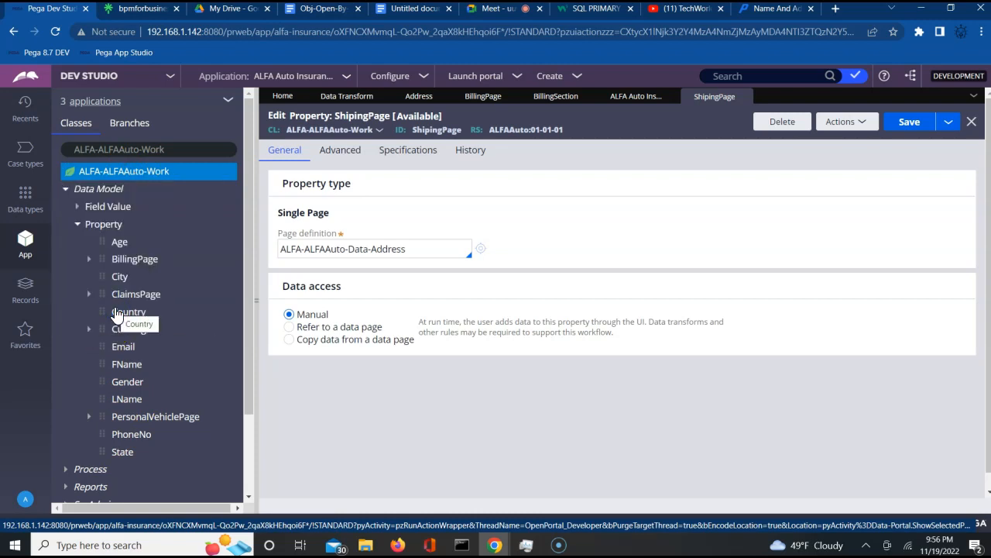
{"action": "left_click", "coordinate": [64, 190]}
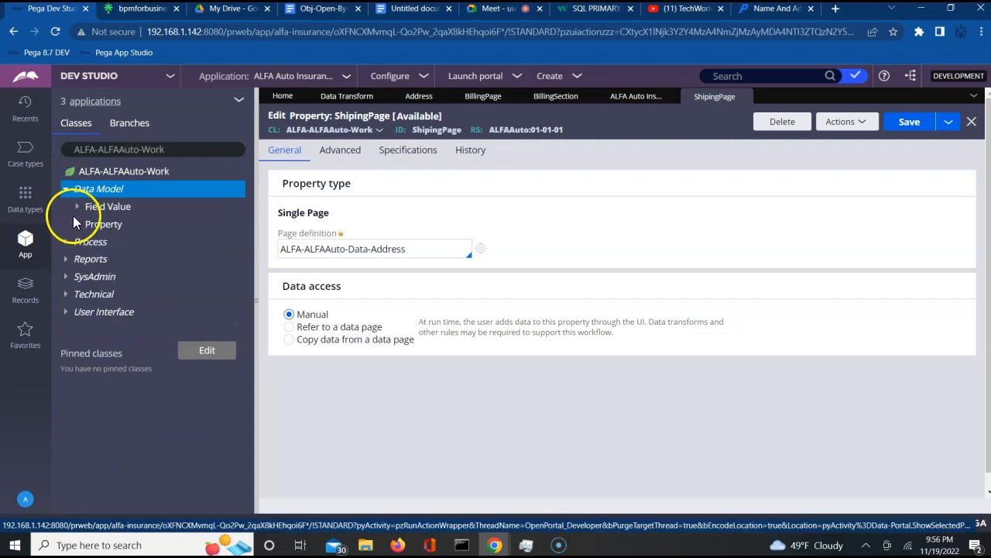
{"action": "left_click", "coordinate": [78, 225]}
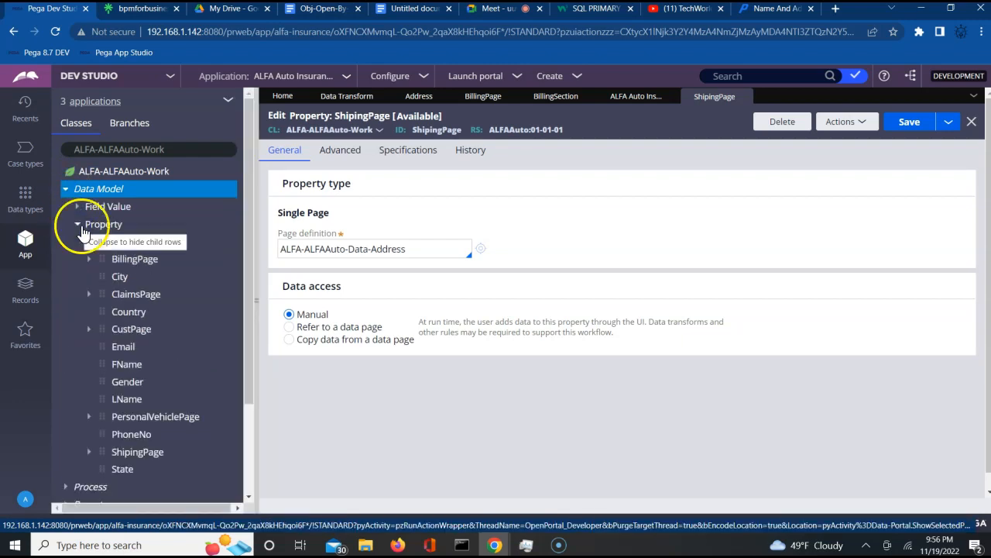
{"action": "left_click", "coordinate": [89, 452]}
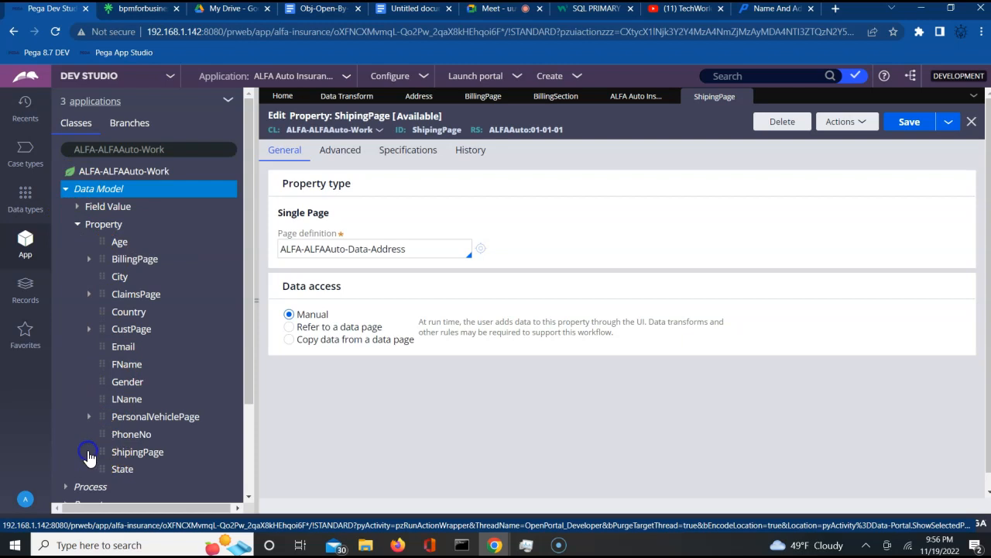
{"action": "left_click", "coordinate": [248, 496]}
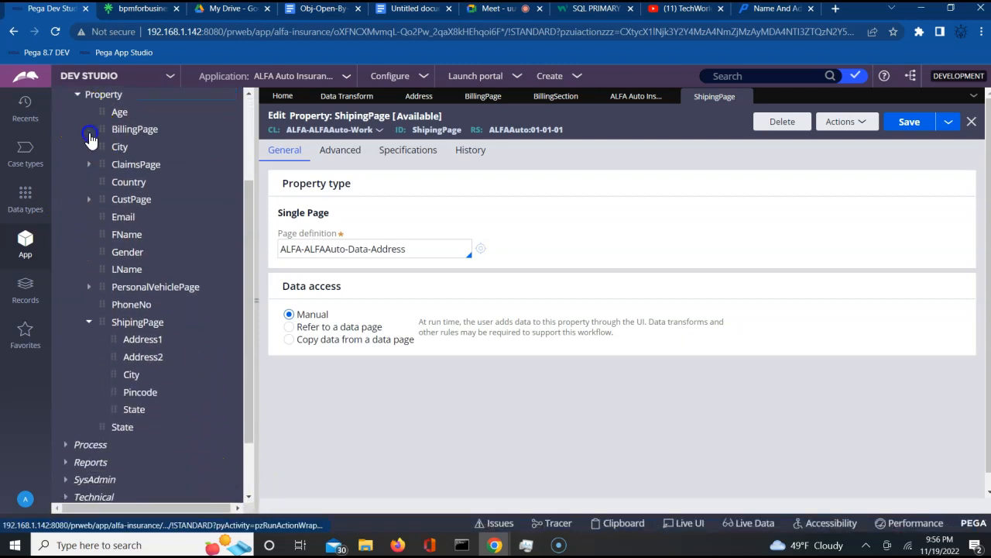
{"action": "left_click", "coordinate": [89, 131]}
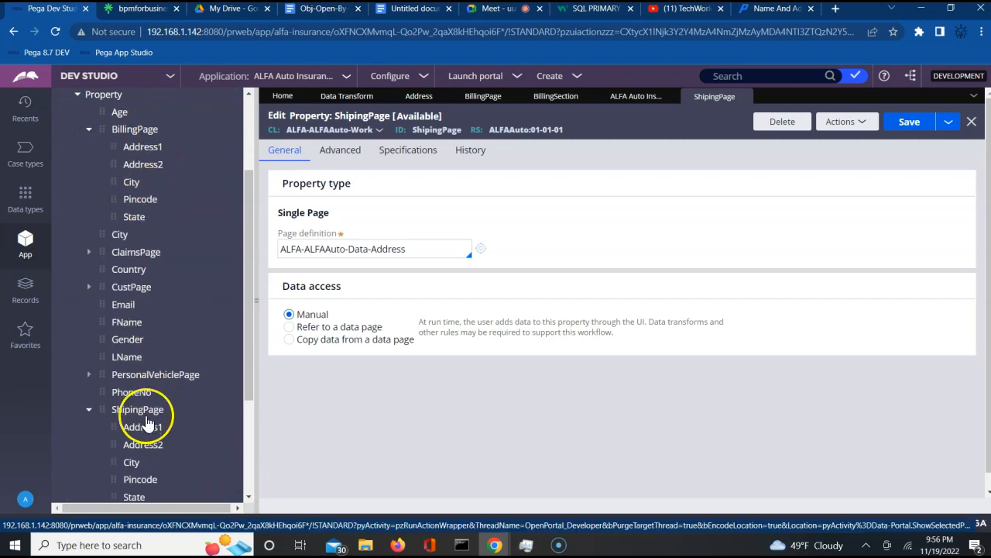
{"action": "left_click", "coordinate": [247, 496]}
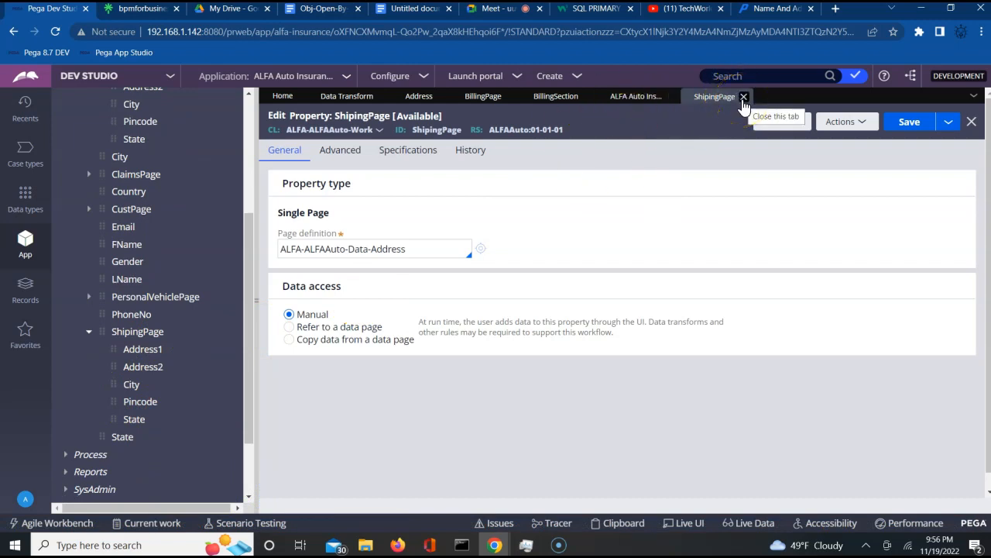
- Close ShipingPage, admit the waiting call participant, and come back to the BillingSection editor
{"action": "left_click", "coordinate": [744, 96]}
{"action": "left_click", "coordinate": [545, 99]}
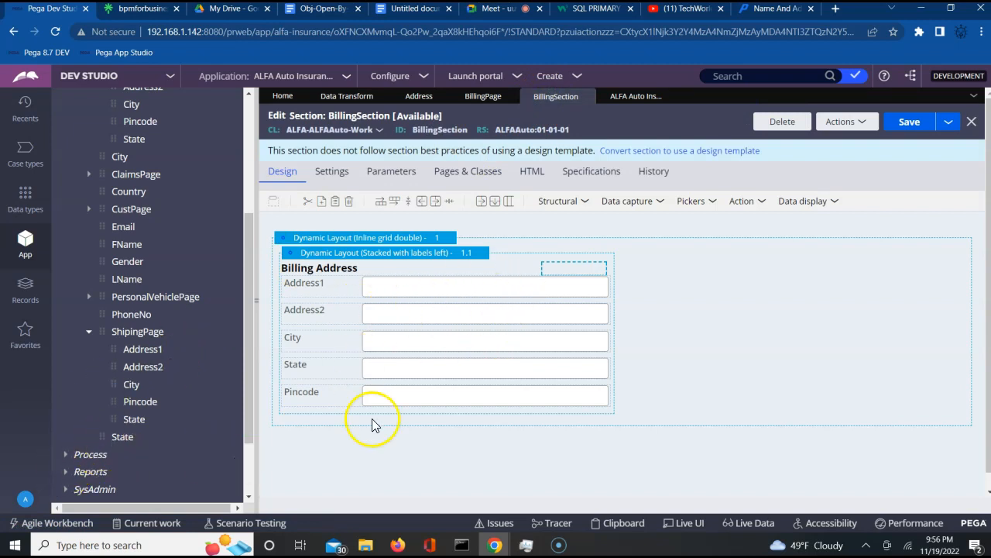
{"action": "left_click", "coordinate": [490, 9]}
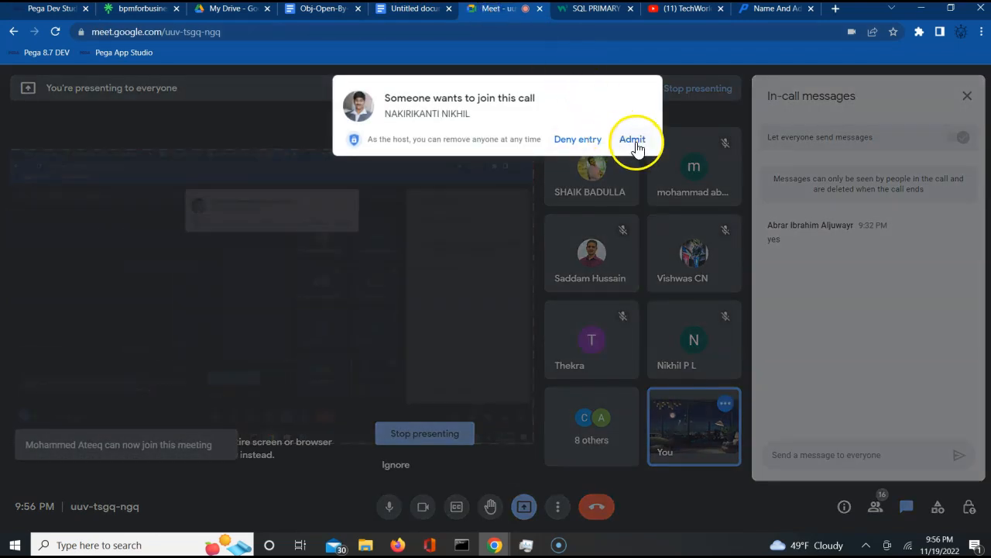
{"action": "left_click", "coordinate": [630, 141]}
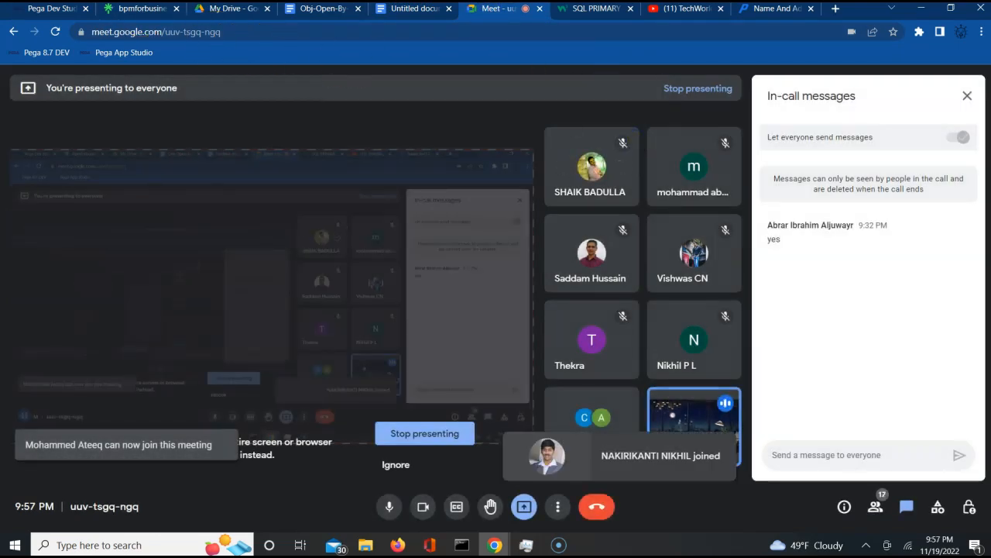
{"action": "left_click", "coordinate": [48, 9]}
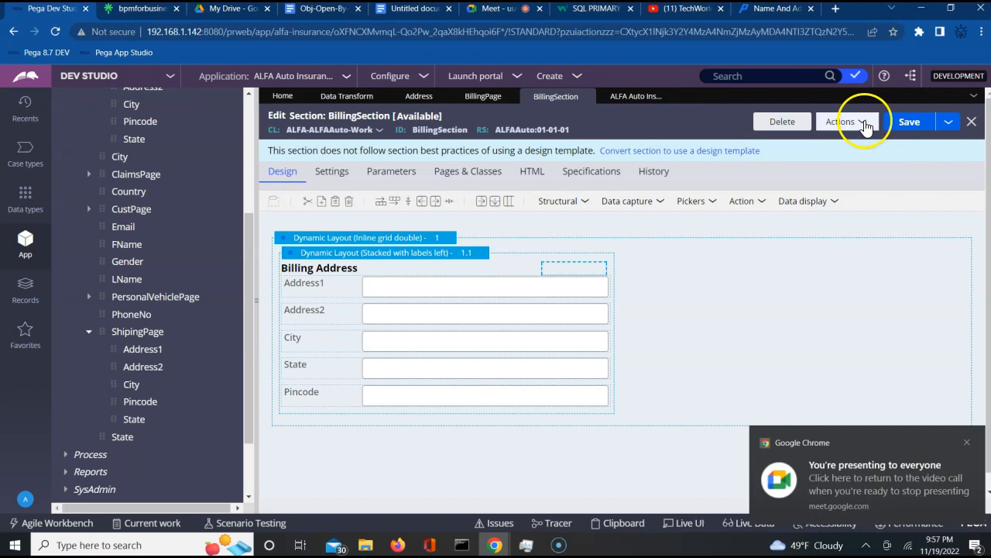
- Save BillingSection as a new section labelled ShipingSection and open it
{"action": "left_click", "coordinate": [947, 124]}
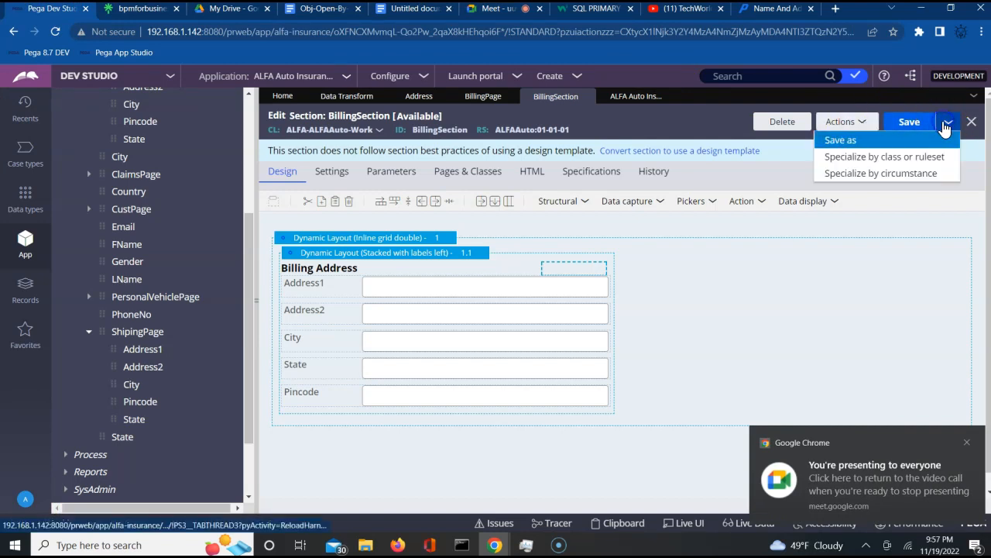
{"action": "left_click", "coordinate": [847, 140]}
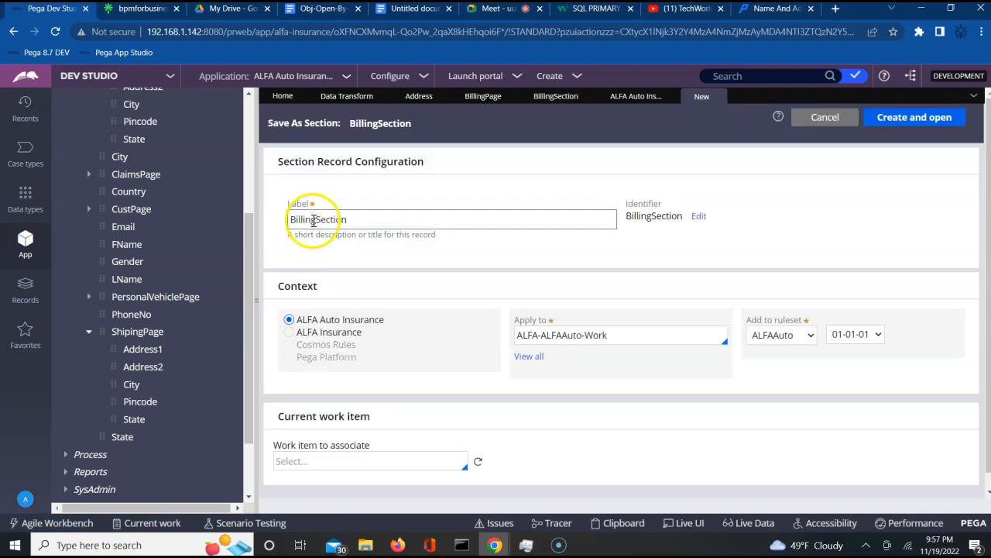
{"action": "double_click", "coordinate": [314, 220]}
{"action": "left_click", "coordinate": [302, 221]}
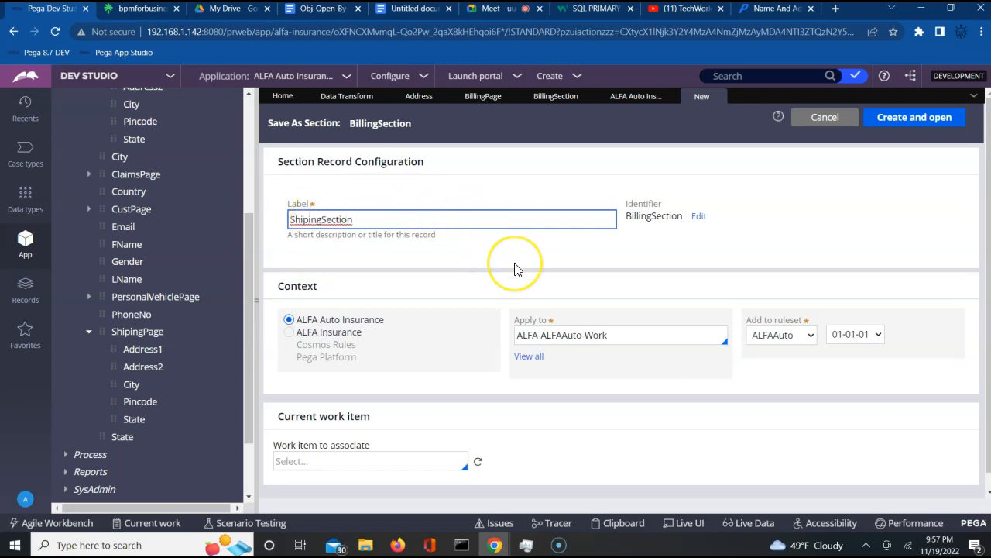
{"action": "key", "text": "Tab"}
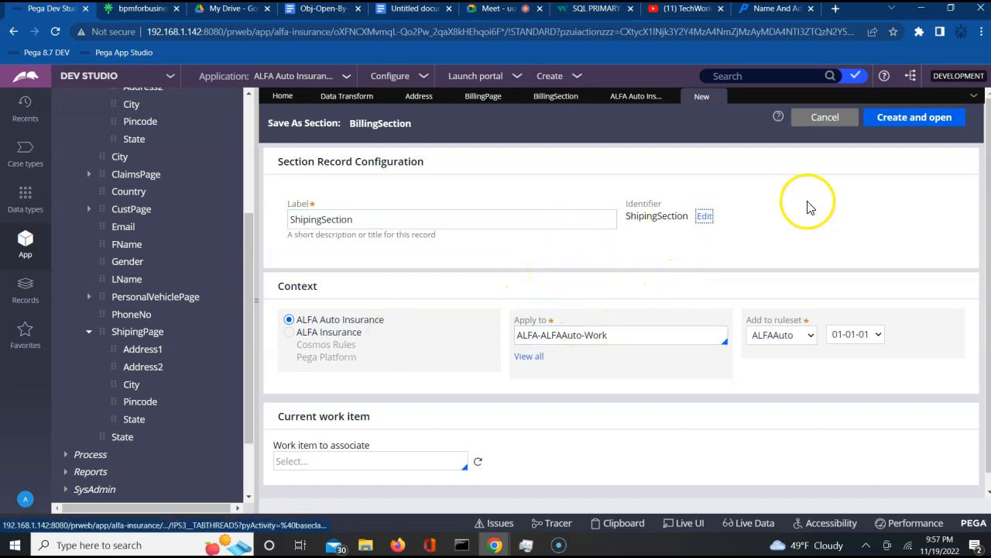
{"action": "left_click", "coordinate": [903, 133]}
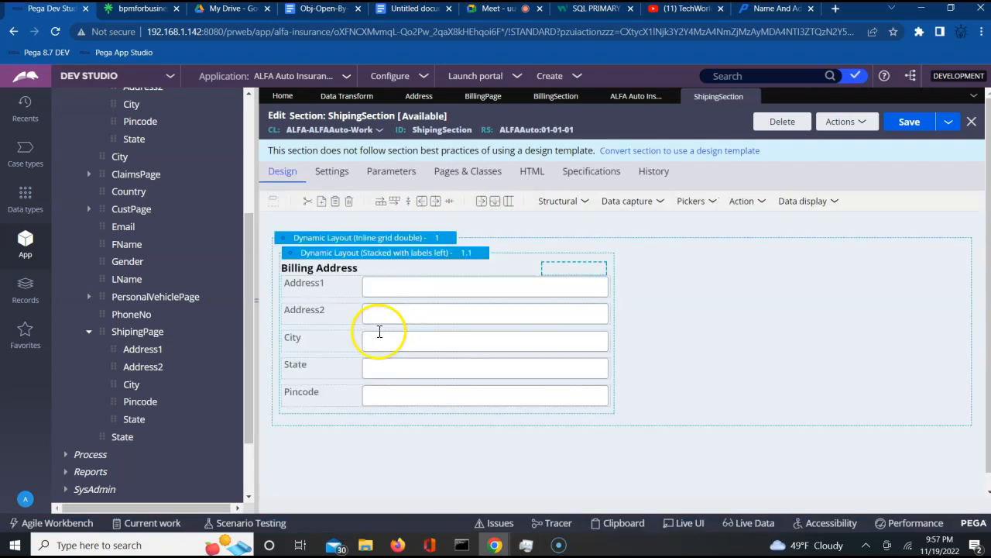
- Rebind the Address1 field to .ShipingPage.Address1
{"action": "left_click", "coordinate": [454, 289]}
{"action": "left_click", "coordinate": [622, 290]}
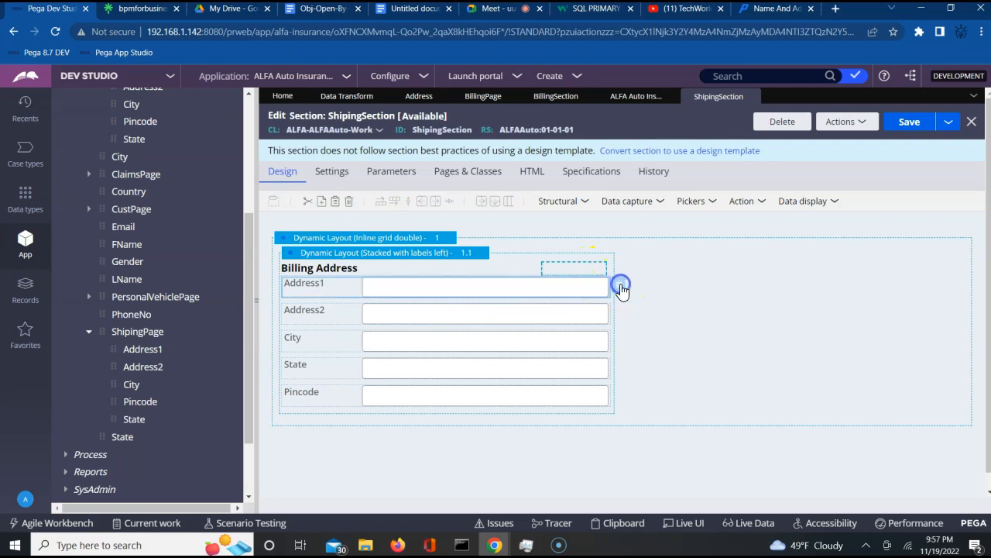
{"action": "double_click", "coordinate": [315, 277]}
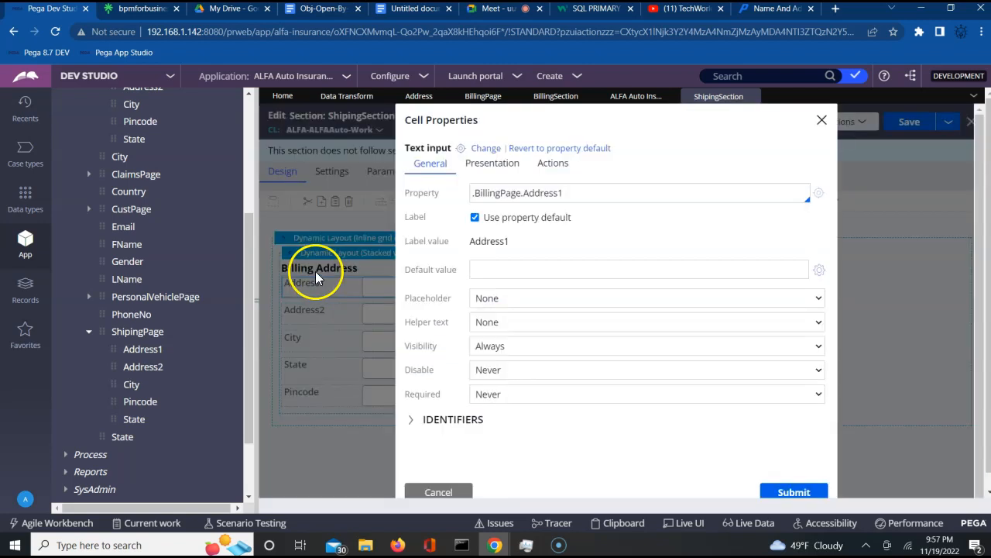
{"action": "left_click", "coordinate": [521, 194]}
{"action": "left_click_drag", "start_coordinate": [521, 194], "coordinate": [569, 192]}
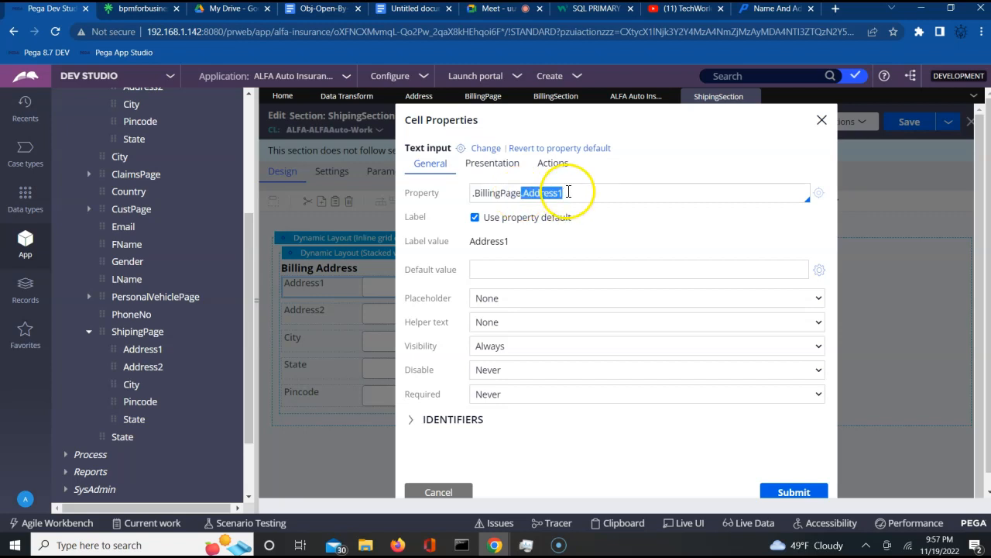
{"action": "left_click", "coordinate": [523, 193]}
{"action": "key", "text": "BackSpace"}
{"action": "key", "text": "BackSpace"}
{"action": "key", "text": "BackSpace"}
{"action": "key", "text": "BackSpace"}
{"action": "key", "text": "BackSpace"}
{"action": "key", "text": "BackSpace"}
{"action": "key", "text": "BackSpace"}
{"action": "key", "text": "BackSpace"}
{"action": "key", "text": "BackSpace"}
{"action": "key", "text": "BackSpace"}
{"action": "key", "text": "BackSpace"}
{"action": "key", "text": "BackSpace"}
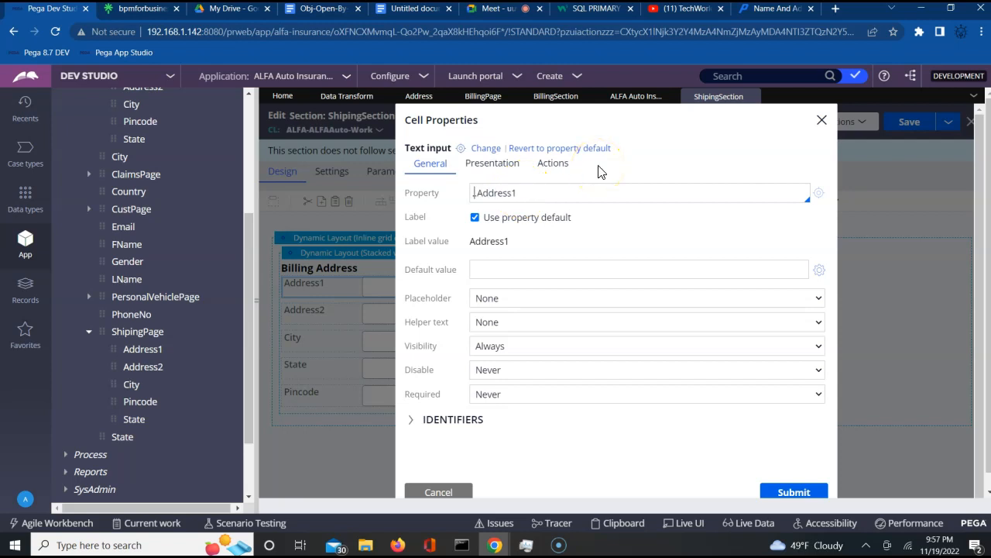
{"action": "type", "text": "."}
{"action": "key", "text": "Down"}
{"action": "key", "text": "Down"}
{"action": "key", "text": "Down"}
{"action": "key", "text": "Down"}
{"action": "key", "text": "Down"}
{"action": "key", "text": "Down"}
{"action": "key", "text": "Down"}
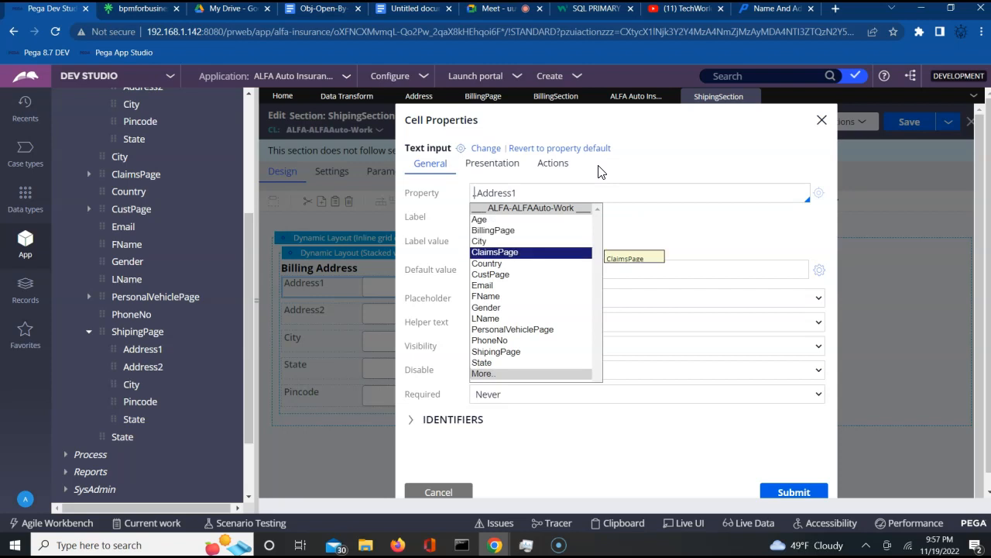
{"action": "key", "text": "Down"}
{"action": "key", "text": "Down"}
{"action": "key", "text": "Down"}
{"action": "key", "text": "Down"}
{"action": "key", "text": "Down"}
{"action": "key", "text": "Down"}
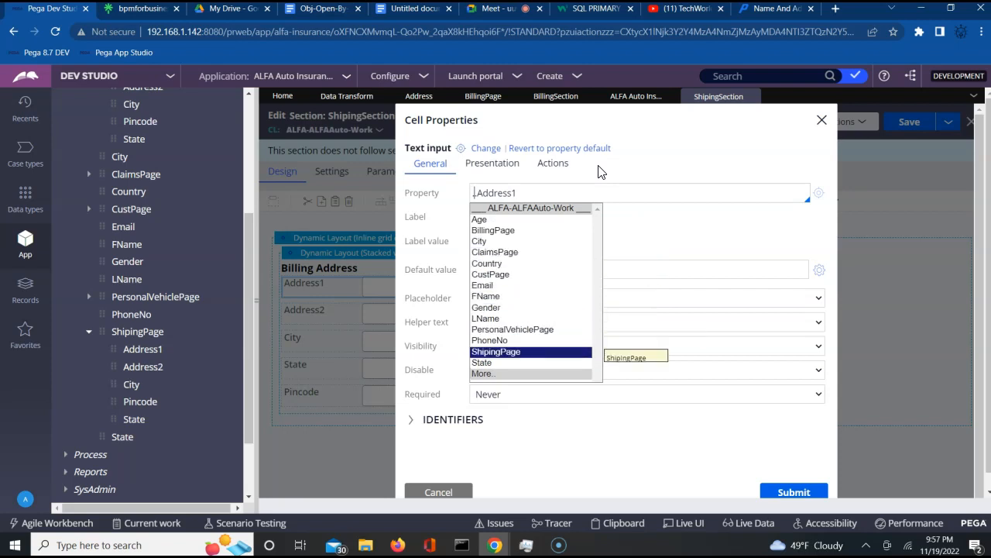
{"action": "key", "text": "Return"}
{"action": "left_click", "coordinate": [710, 231]}
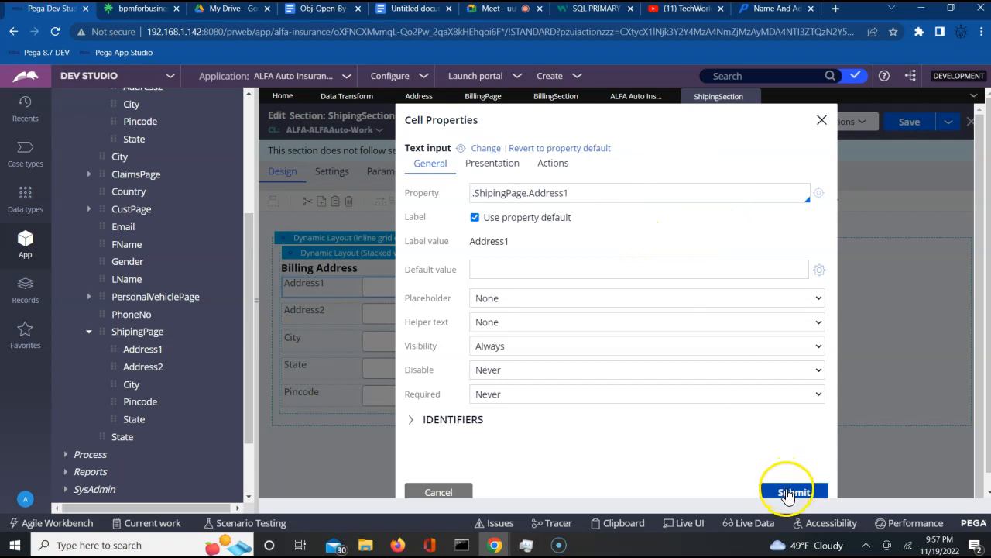
{"action": "double_click", "coordinate": [495, 193]}
{"action": "key", "text": "ctrl+c"}
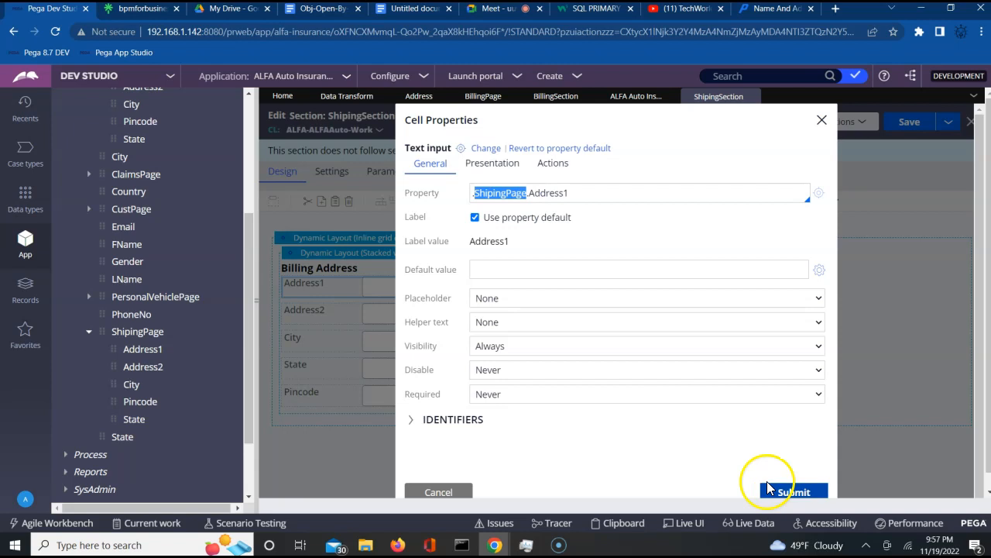
{"action": "left_click", "coordinate": [794, 492]}
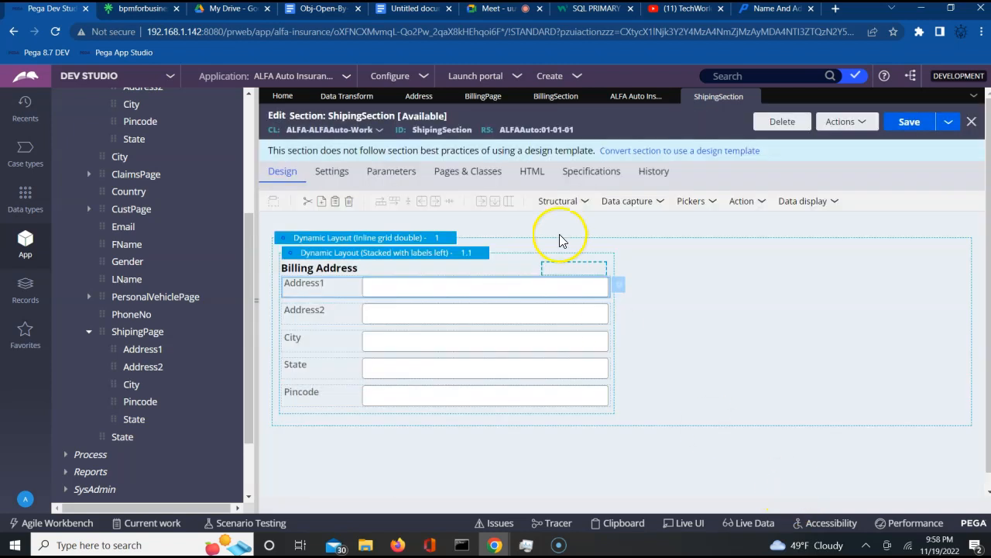
- Rebind the Address2 and City fields to .ShipingPage.Address2 and .ShipingPage.City
{"action": "left_click", "coordinate": [597, 310]}
{"action": "left_click", "coordinate": [621, 313]}
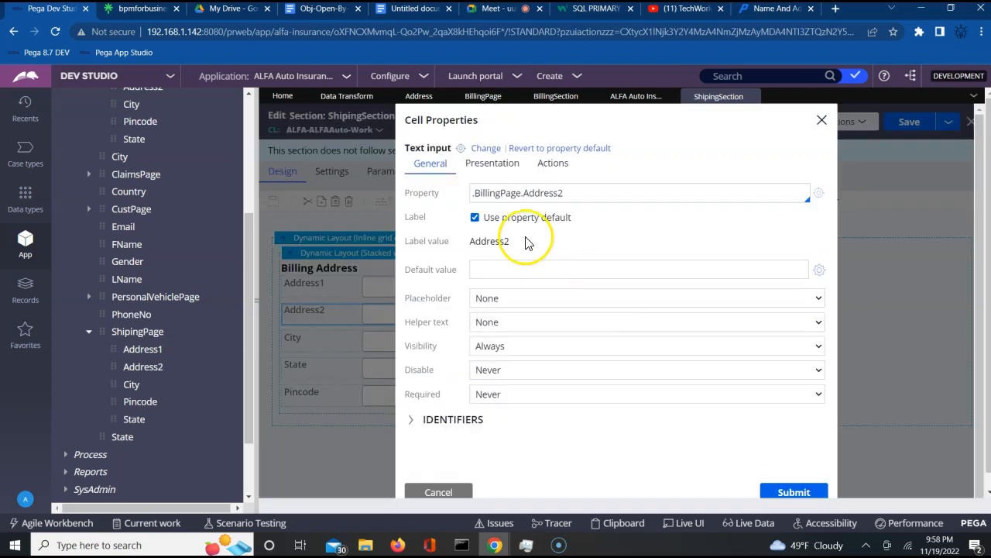
{"action": "double_click", "coordinate": [495, 193]}
{"action": "type", "text": "ShipingPage"}
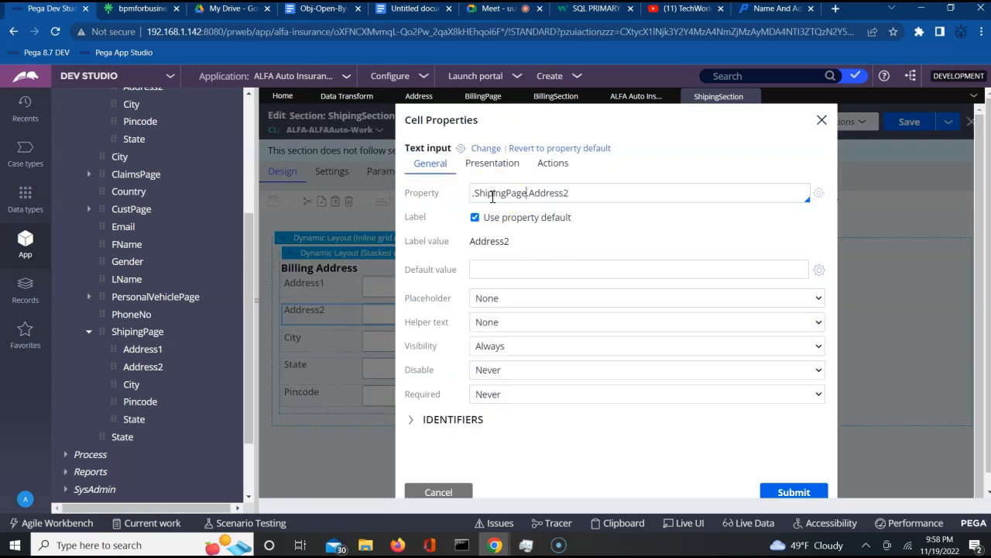
{"action": "left_click", "coordinate": [794, 493]}
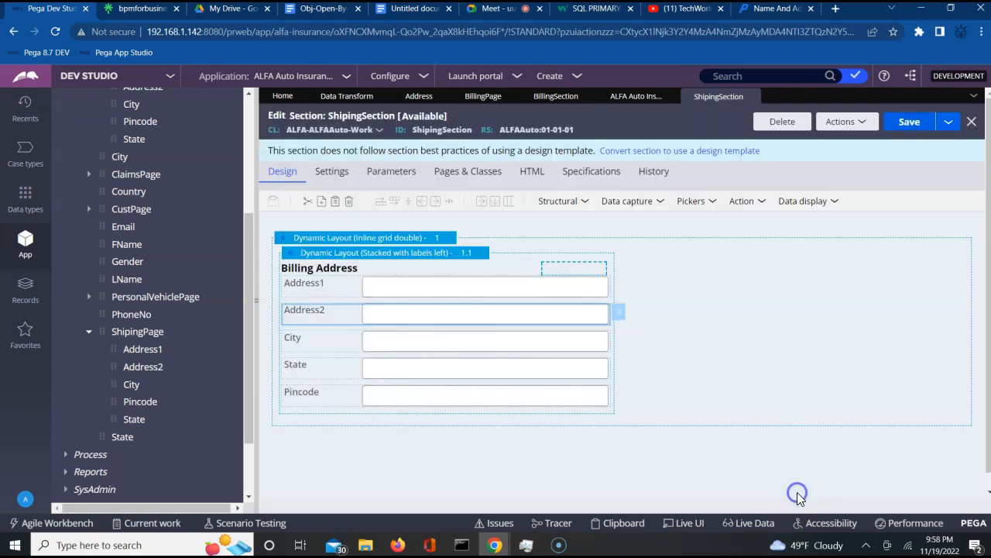
{"action": "left_click", "coordinate": [609, 350]}
{"action": "left_click", "coordinate": [620, 343]}
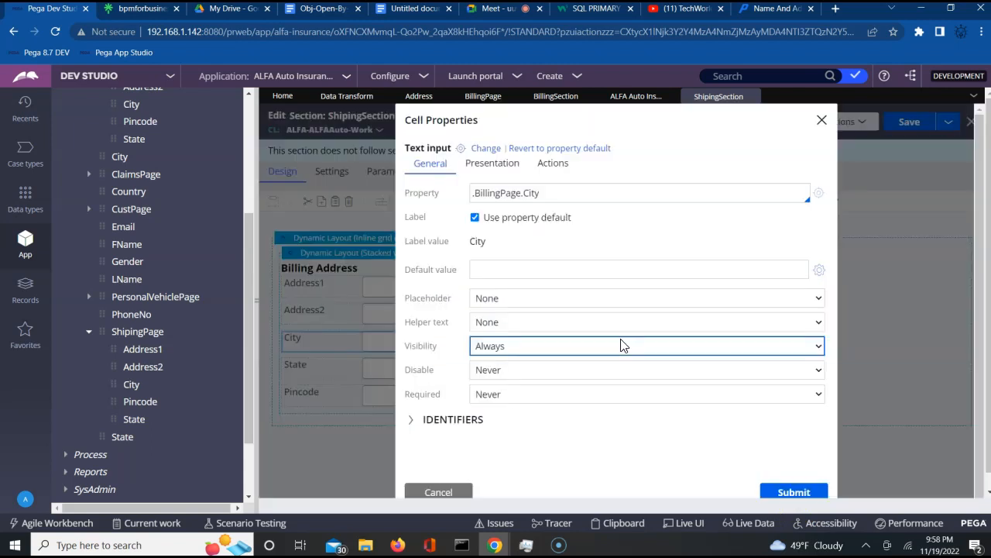
{"action": "double_click", "coordinate": [488, 193]}
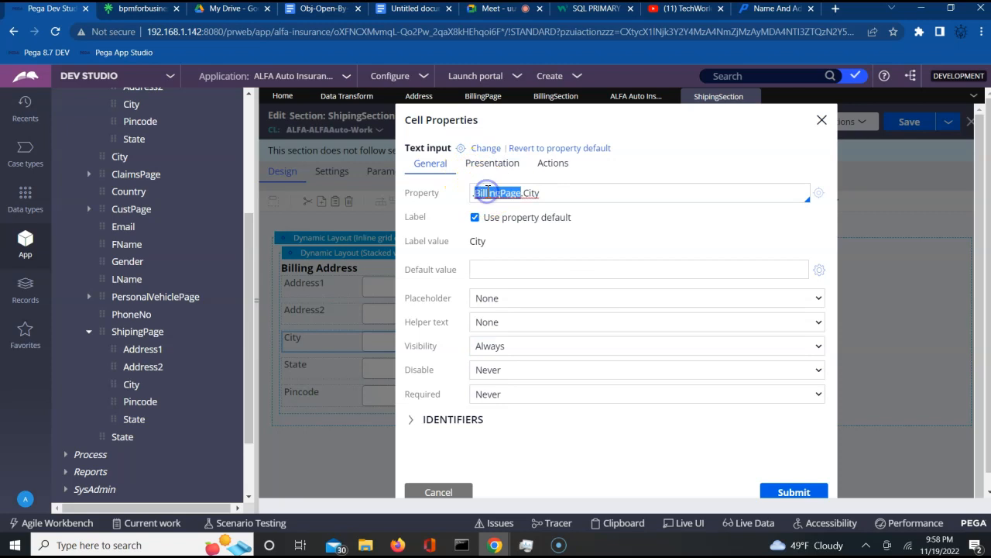
{"action": "type", "text": "ShipingPage"}
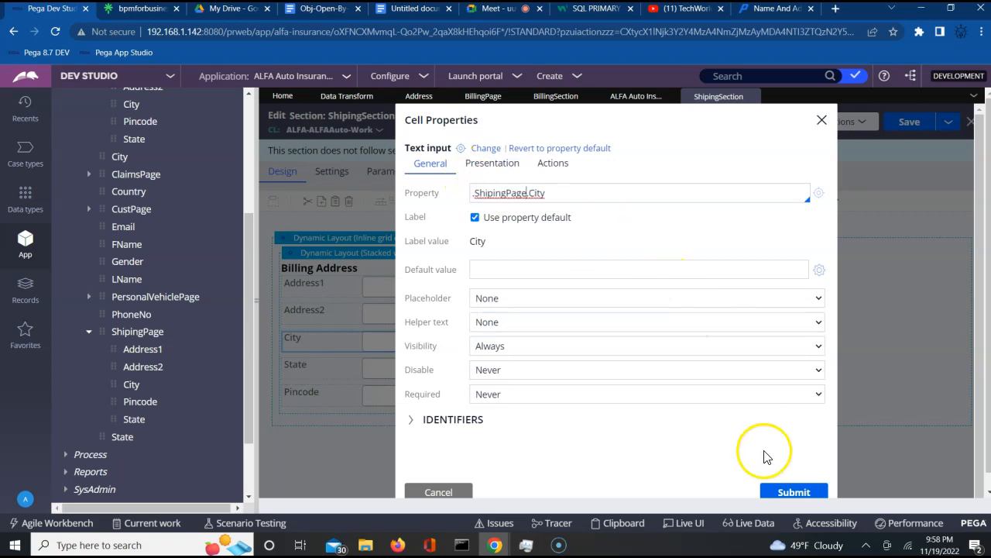
{"action": "left_click", "coordinate": [790, 492]}
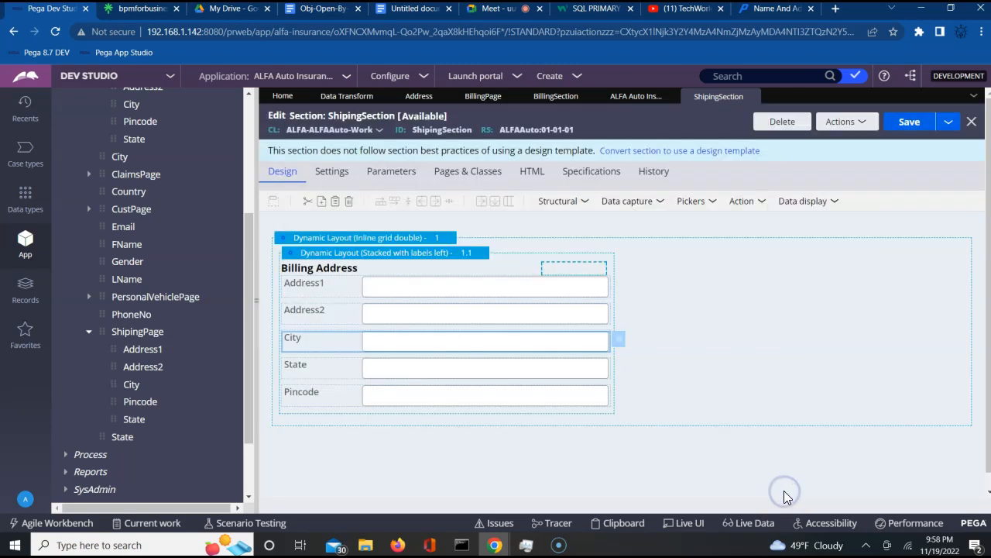
- Rebind the State and Pincode fields to .ShipingPage.State and .ShipingPage.Pincode
{"action": "left_click", "coordinate": [620, 375]}
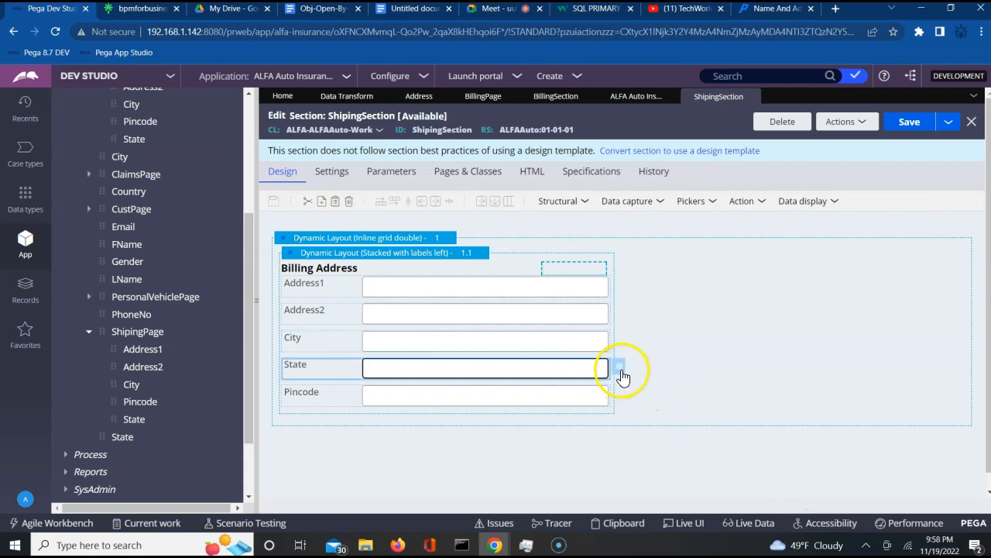
{"action": "left_click", "coordinate": [621, 372]}
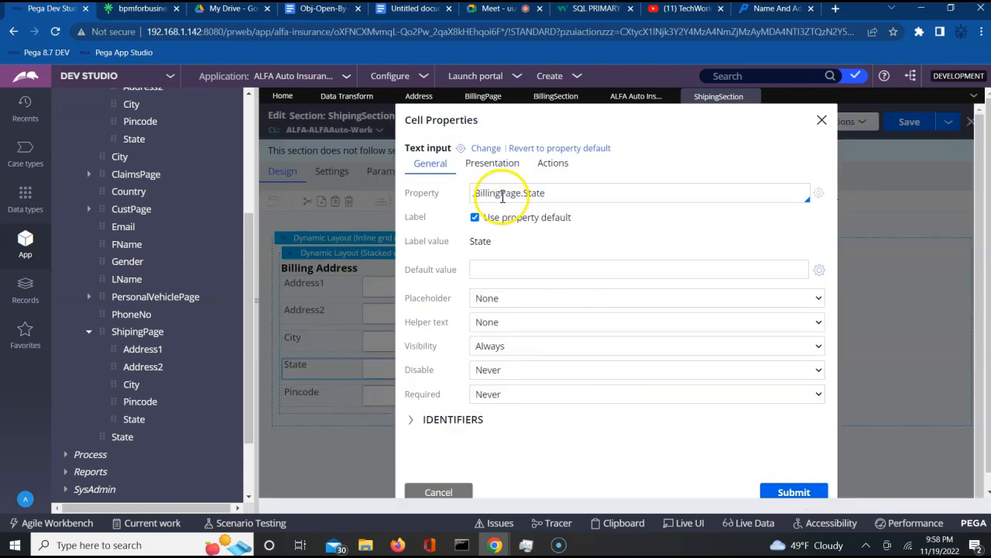
{"action": "double_click", "coordinate": [502, 193]}
{"action": "type", "text": "ShipingPage"}
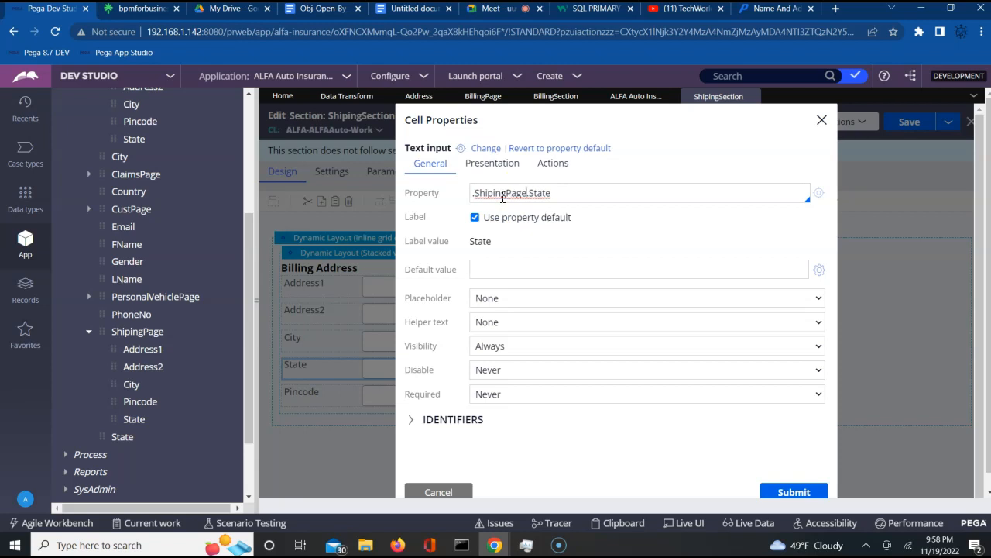
{"action": "left_click", "coordinate": [794, 494]}
{"action": "left_click", "coordinate": [592, 401]}
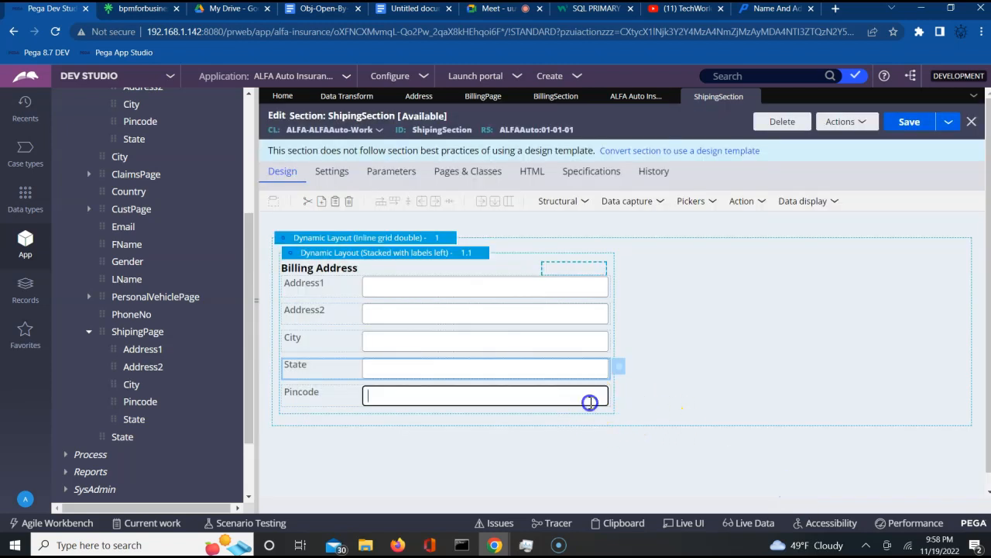
{"action": "left_click", "coordinate": [623, 398]}
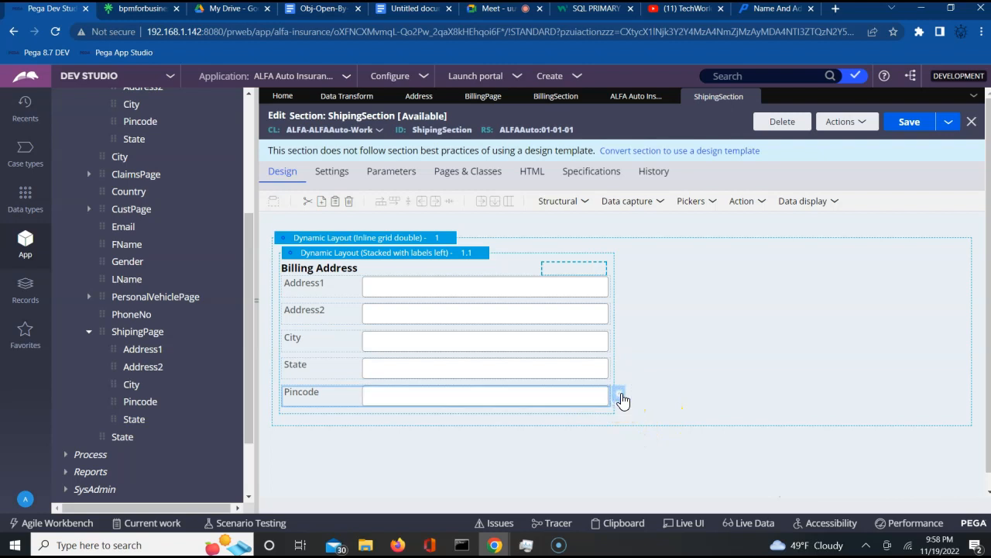
{"action": "left_click", "coordinate": [622, 399]}
{"action": "double_click", "coordinate": [494, 198]}
{"action": "key", "text": "ctrl+v"}
{"action": "left_click", "coordinate": [779, 492]}
- Retitle the layout from Billing Address to Shipping Address and save ShipingSection
{"action": "left_click", "coordinate": [457, 256]}
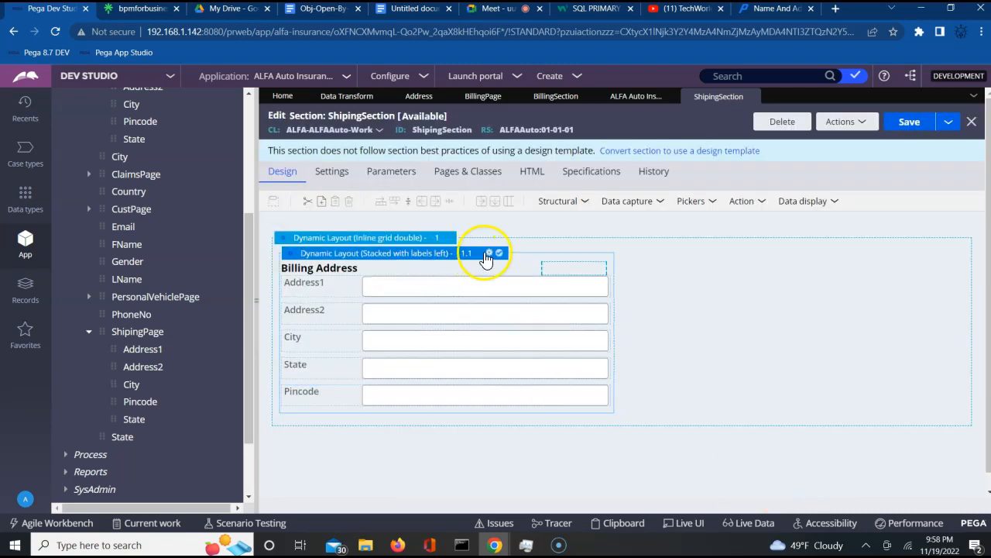
{"action": "left_click", "coordinate": [488, 254]}
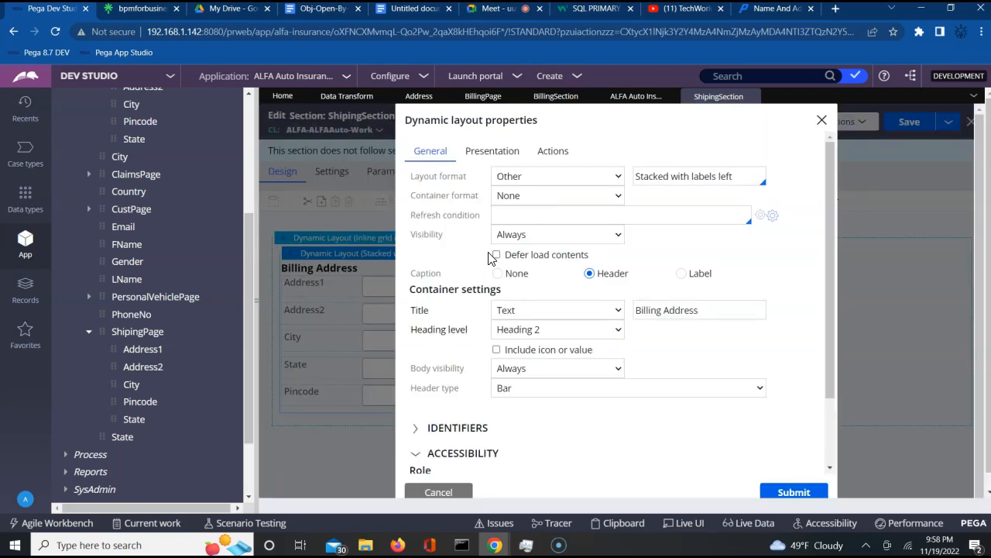
{"action": "double_click", "coordinate": [648, 310]}
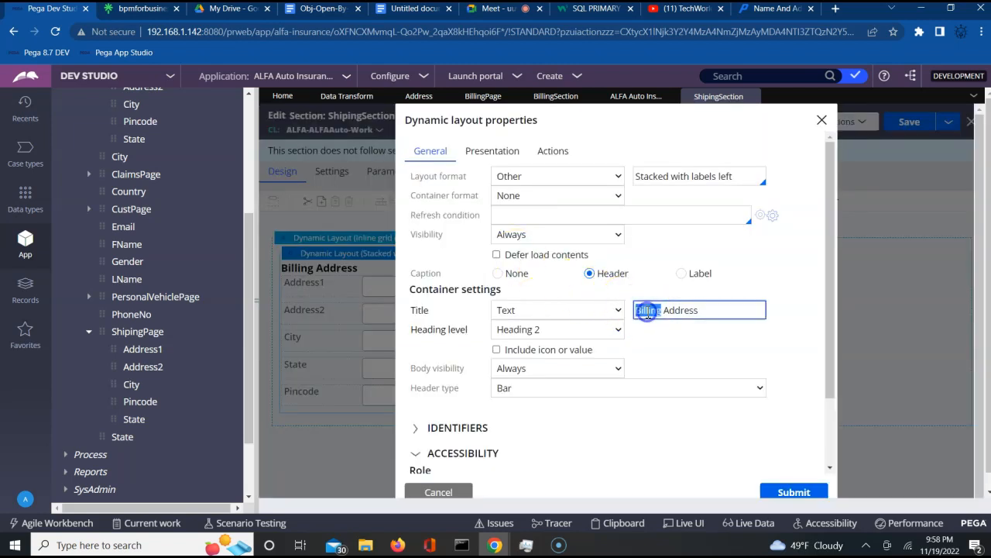
{"action": "type", "text": "Shipping"}
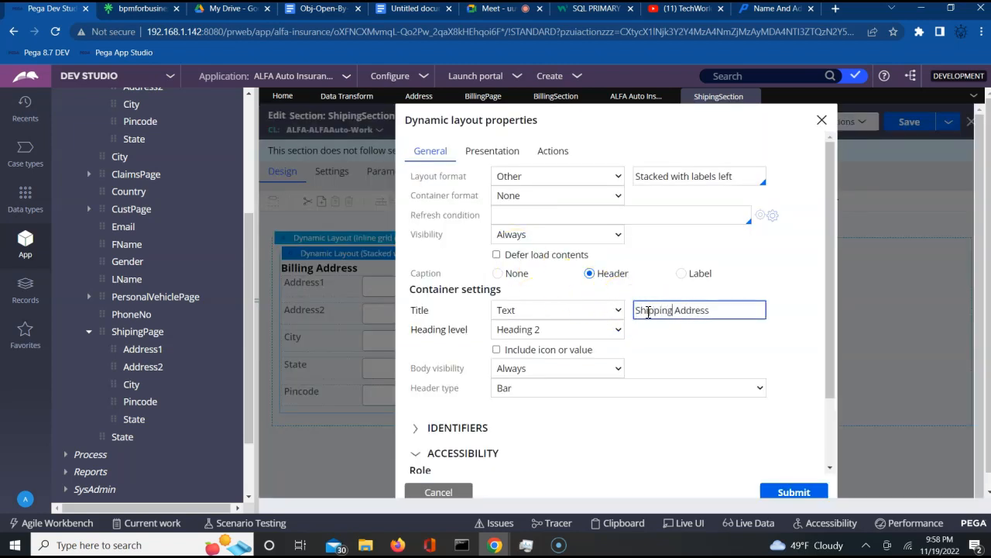
{"action": "left_click", "coordinate": [788, 492]}
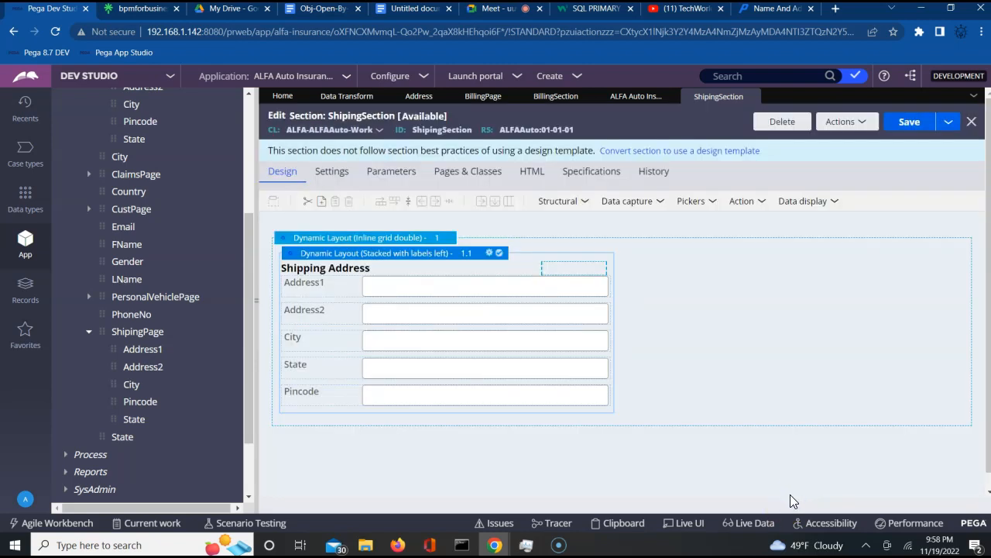
{"action": "left_click", "coordinate": [901, 126]}
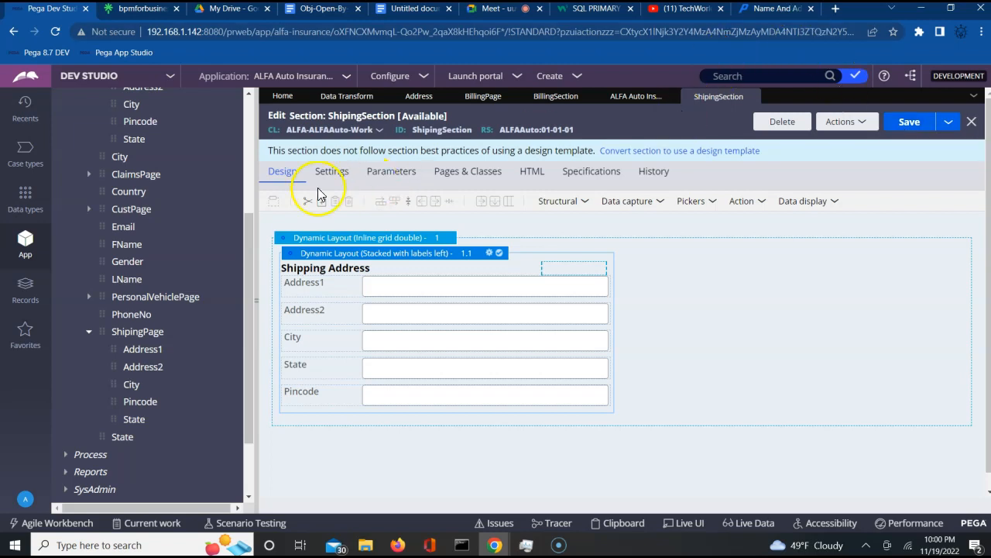
- Create a property labelled BillingShipingAddrSame under Data Model in ALFA-ALFAAuto-Work and open it
{"action": "scroll", "coordinate": [236, 183], "scroll_direction": "up", "scroll_amount": 3}
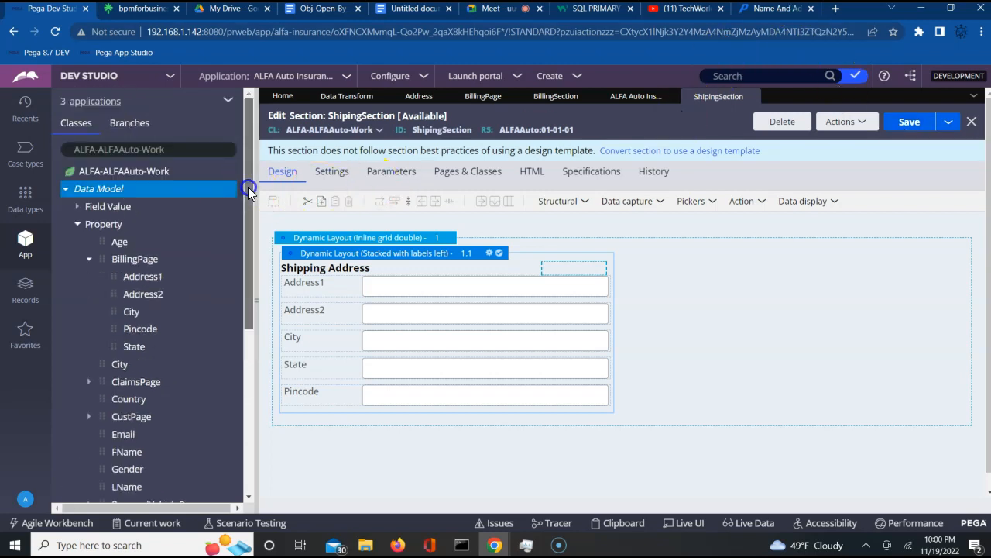
{"action": "left_click", "coordinate": [110, 188]}
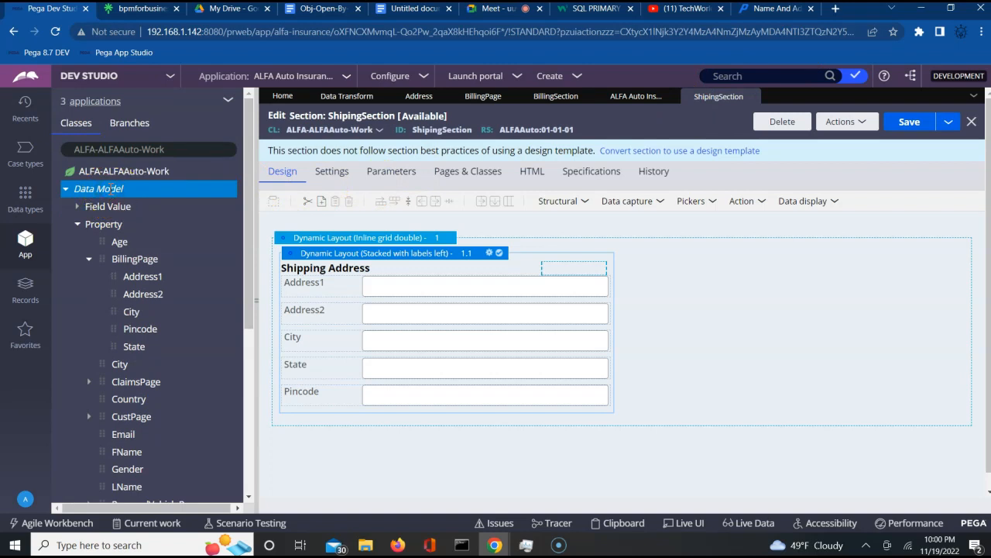
{"action": "right_click", "coordinate": [111, 189]}
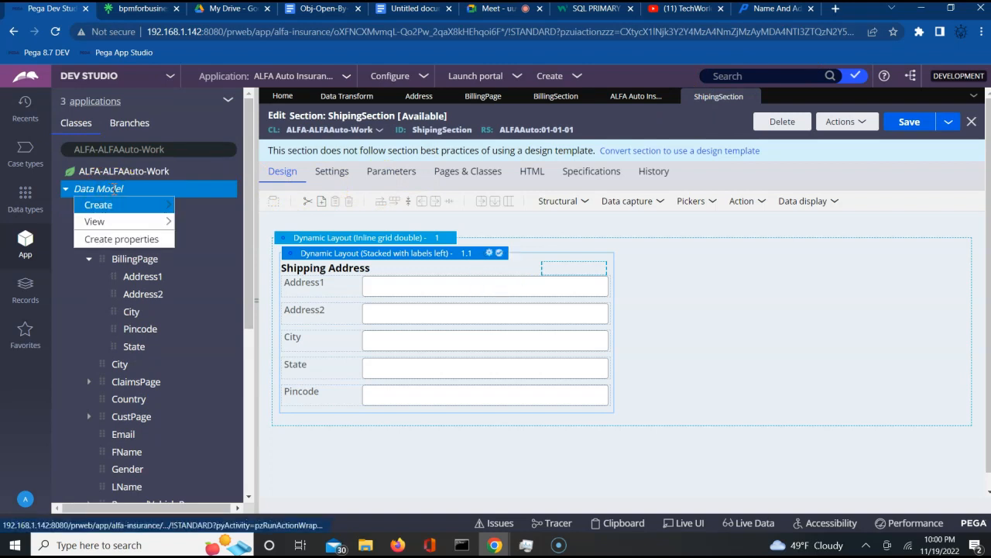
{"action": "mouse_move", "coordinate": [132, 205]}
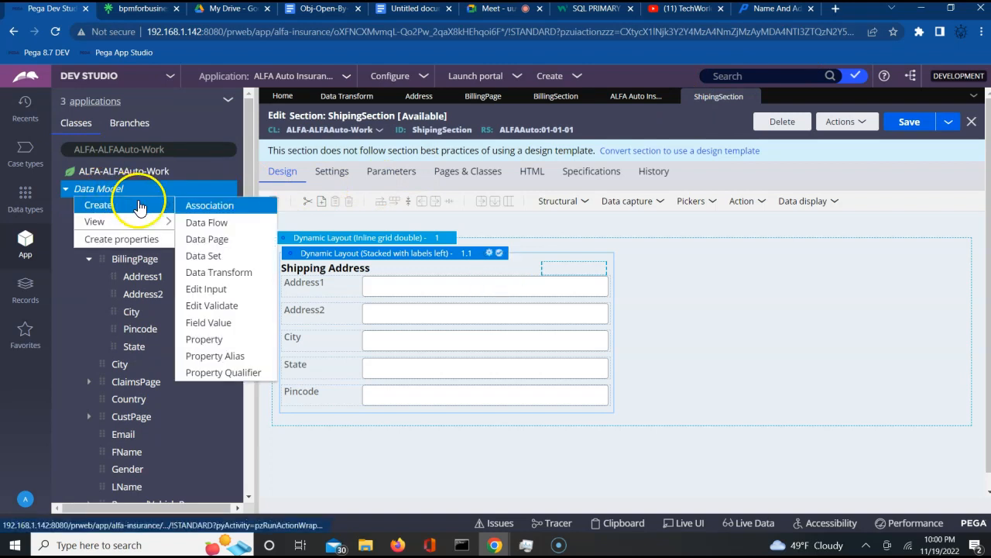
{"action": "left_click", "coordinate": [209, 340]}
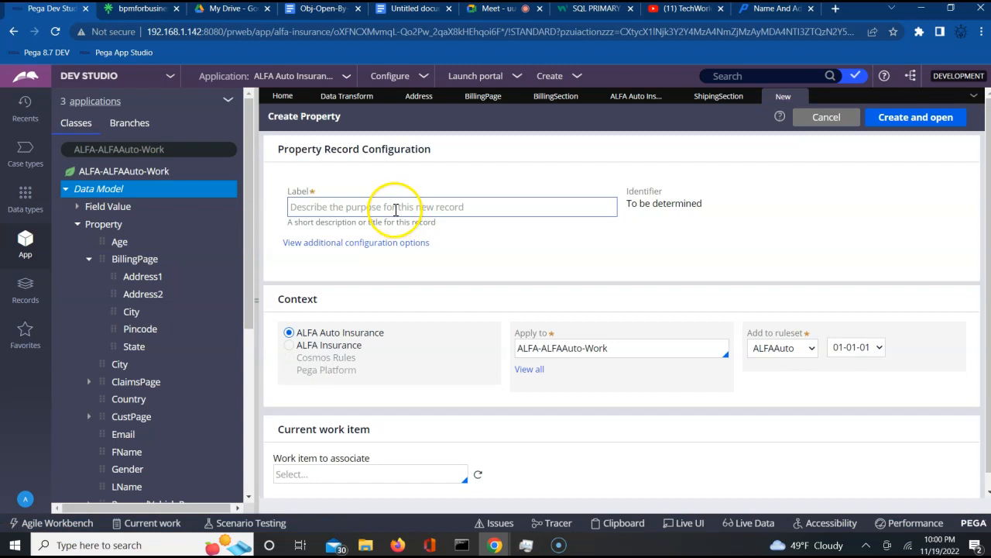
{"action": "left_click", "coordinate": [395, 208]}
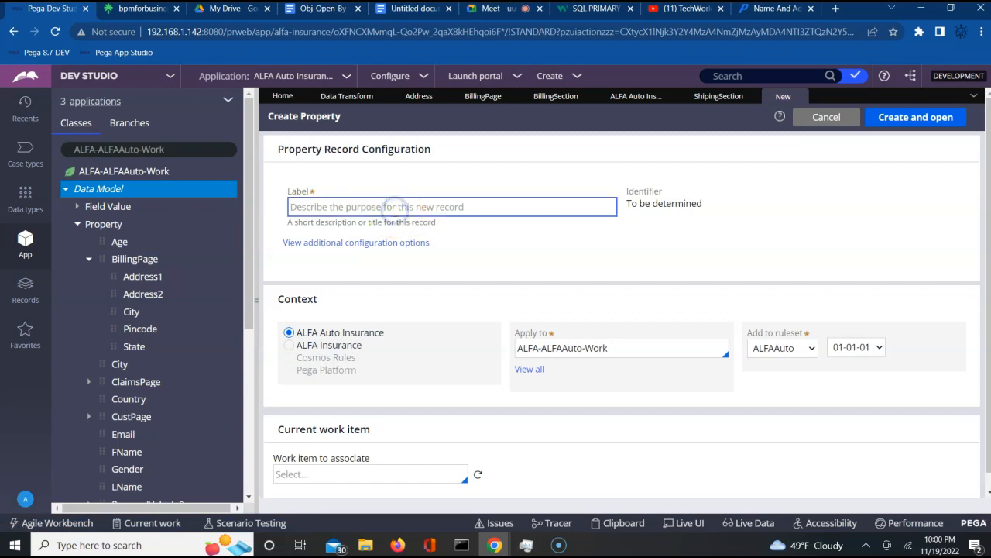
{"action": "type", "text": "BillingShi"}
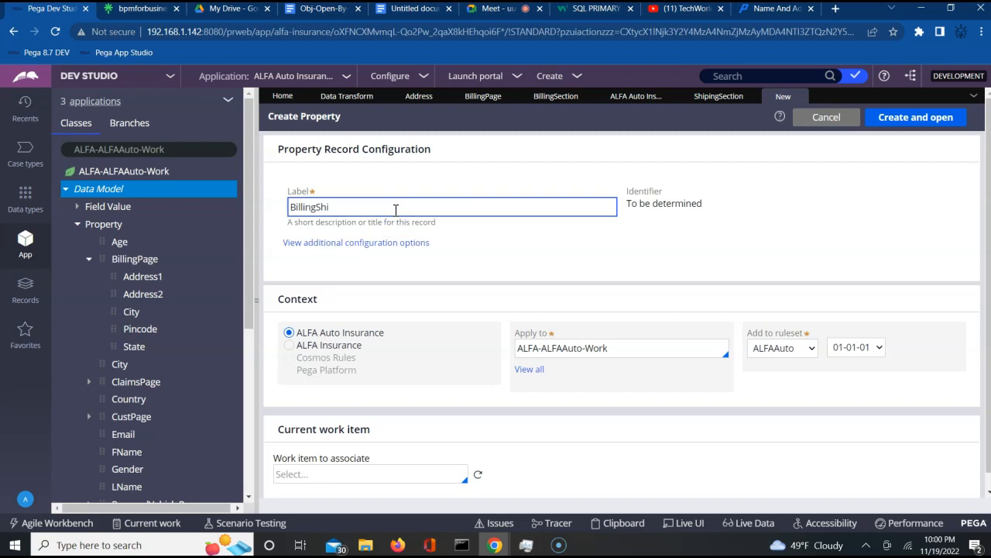
{"action": "type", "text": "pingAddrSame"}
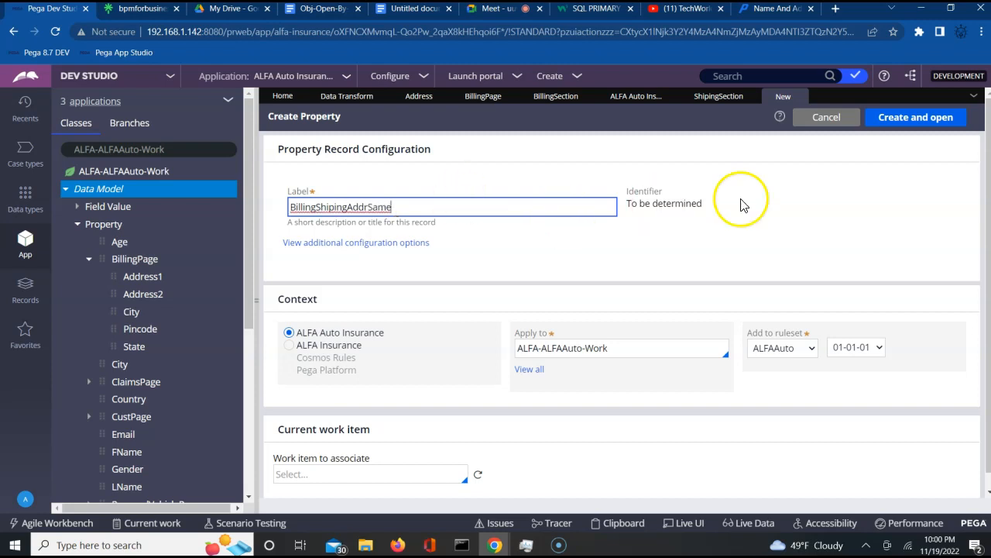
{"action": "key", "text": "Tab"}
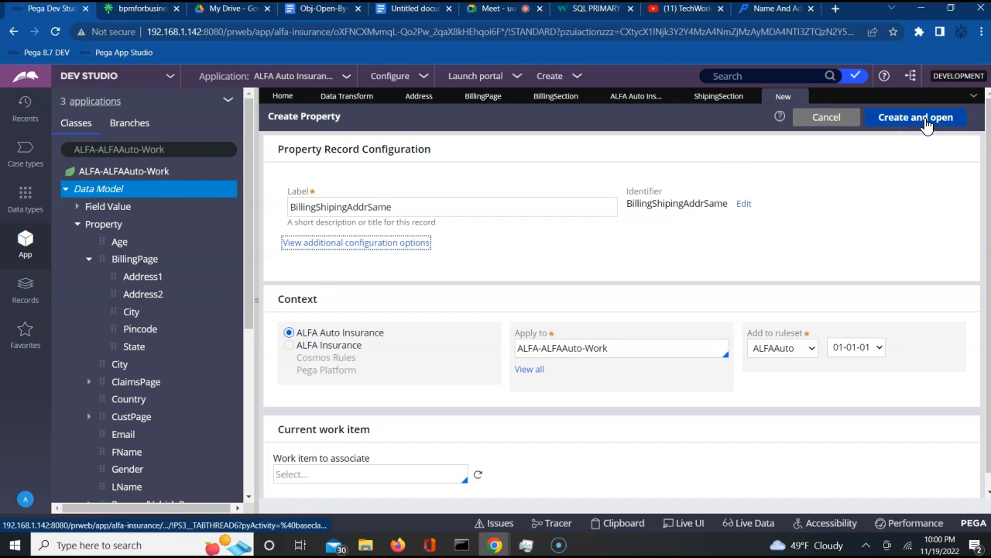
{"action": "left_click", "coordinate": [922, 118]}
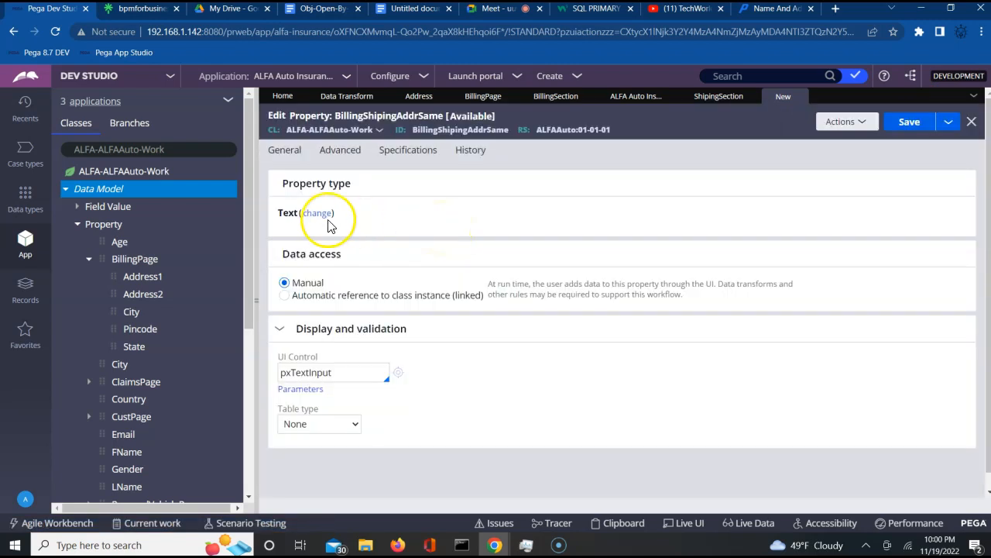
- Change BillingShipingAddrSame from Text to TrueFalse with a pxCheckbox control, then save
{"action": "left_click", "coordinate": [316, 215]}
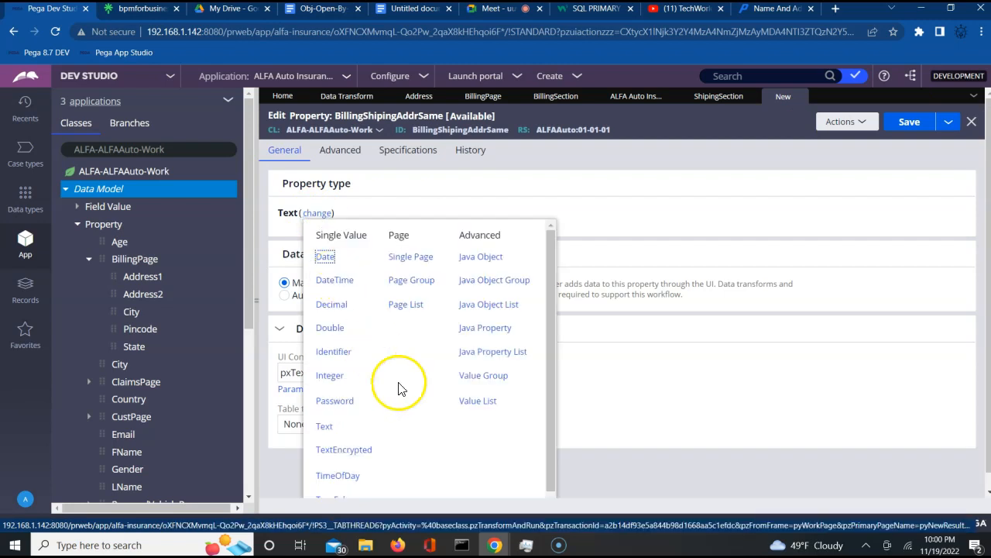
{"action": "scroll", "coordinate": [549, 494], "scroll_direction": "down", "scroll_amount": 1}
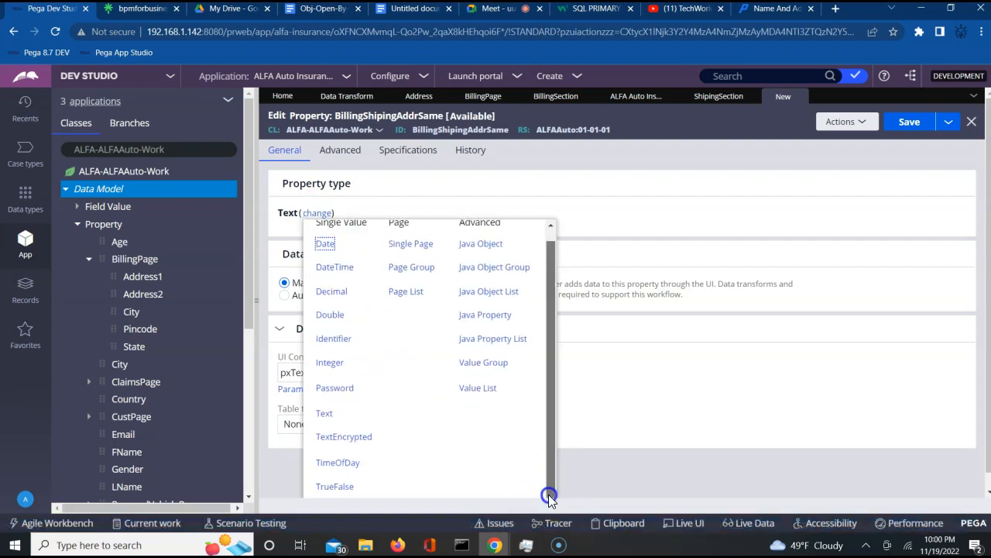
{"action": "left_click", "coordinate": [329, 486]}
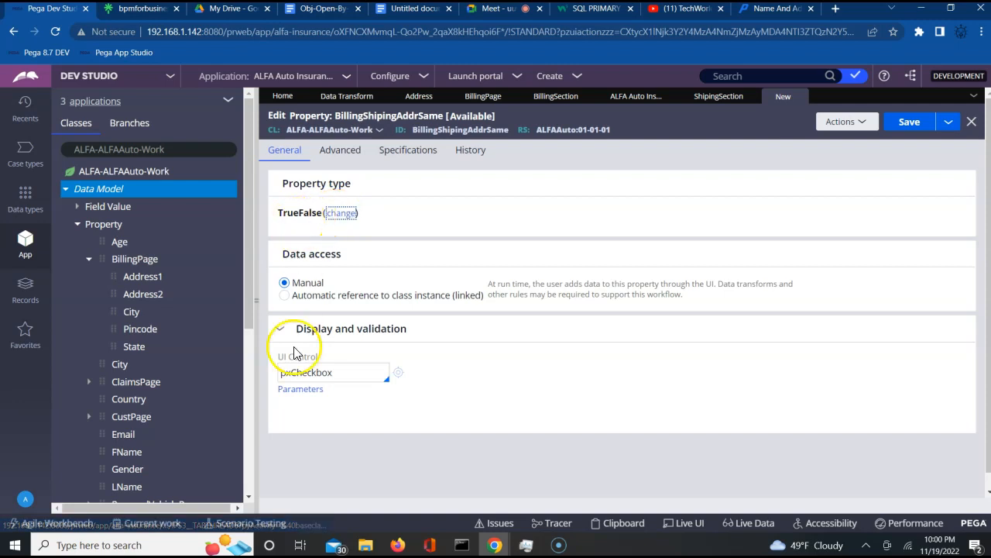
{"action": "double_click", "coordinate": [319, 374]}
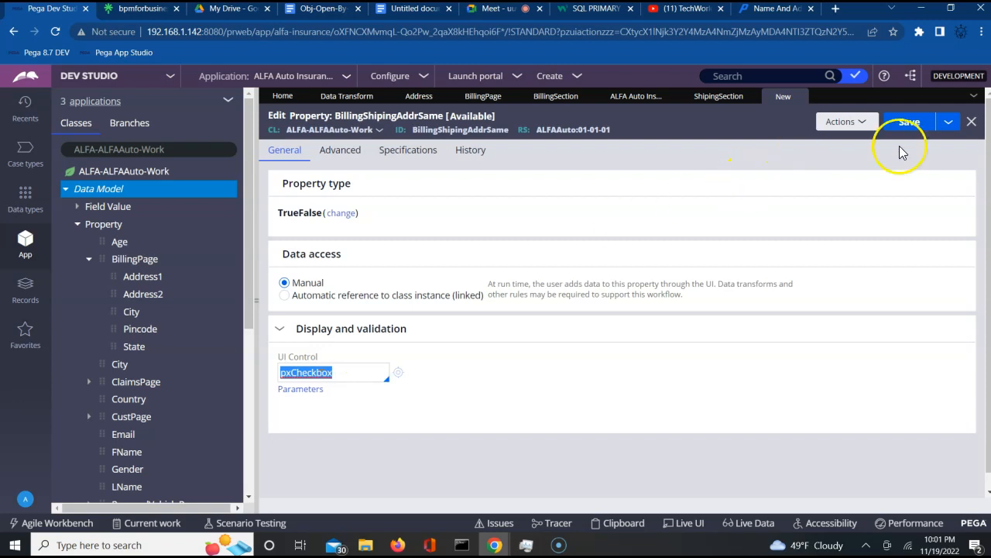
{"action": "left_click", "coordinate": [916, 128]}
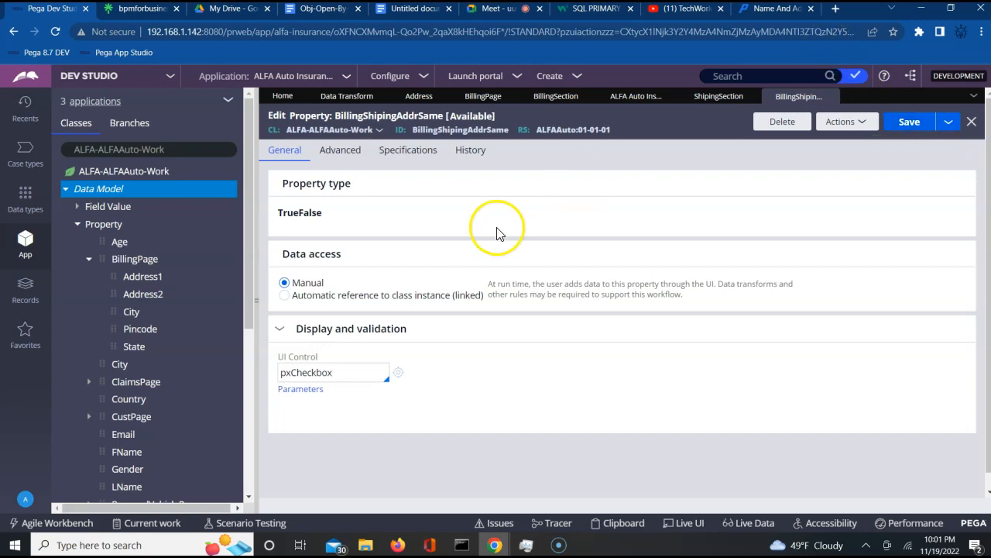
- Create a section labelled AddressSection under User Interface in ALFA-ALFAAuto-Work and open it
{"action": "left_click", "coordinate": [66, 196]}
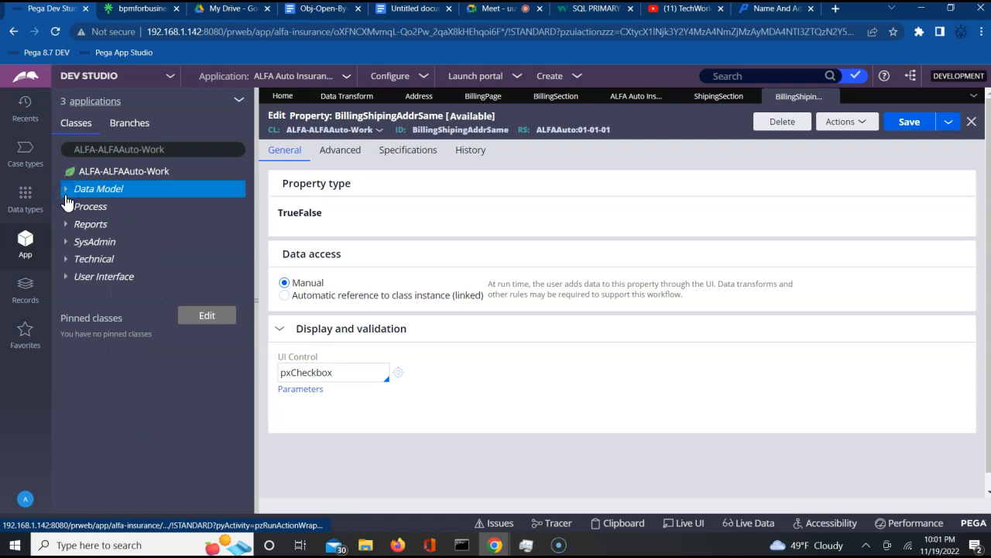
{"action": "left_click", "coordinate": [103, 277]}
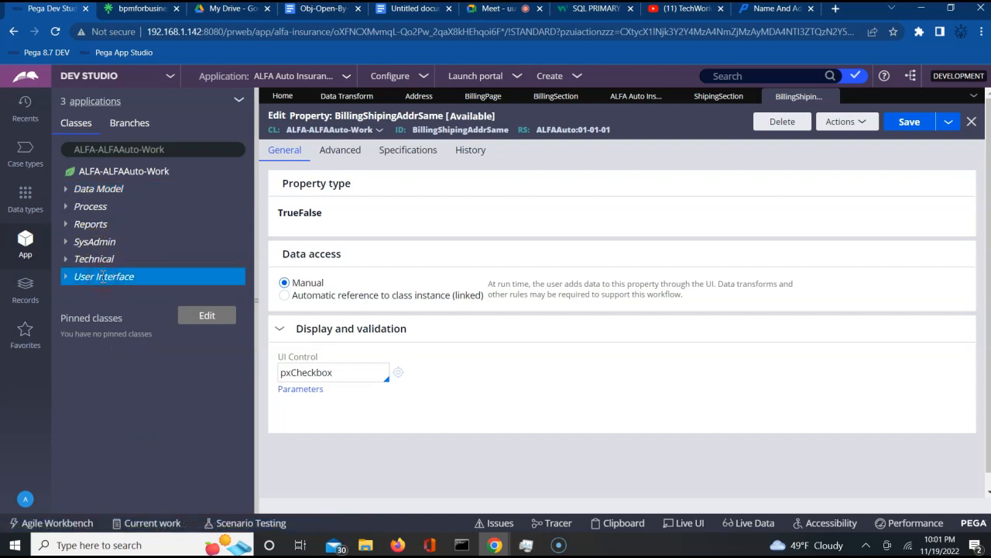
{"action": "right_click", "coordinate": [103, 277]}
{"action": "left_click", "coordinate": [108, 294]}
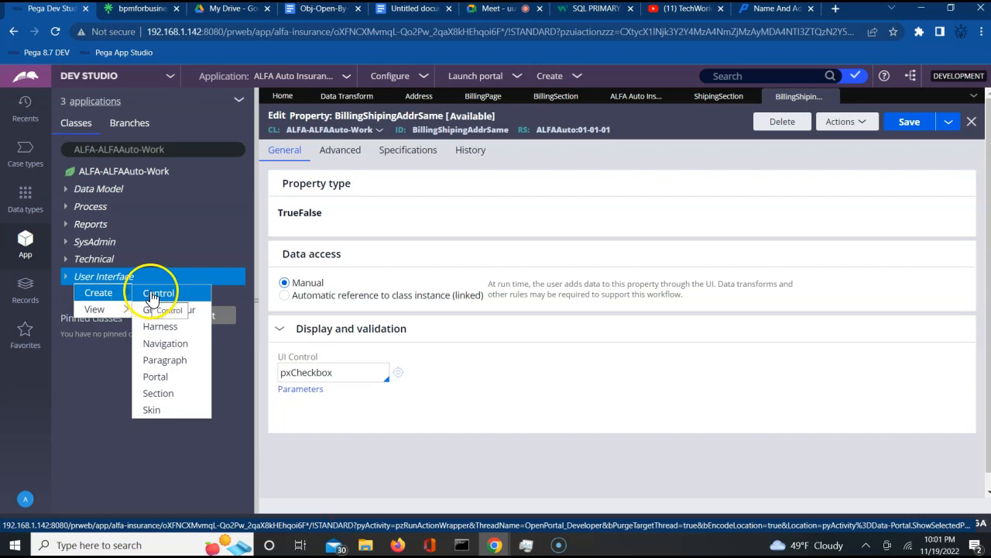
{"action": "mouse_move", "coordinate": [105, 293]}
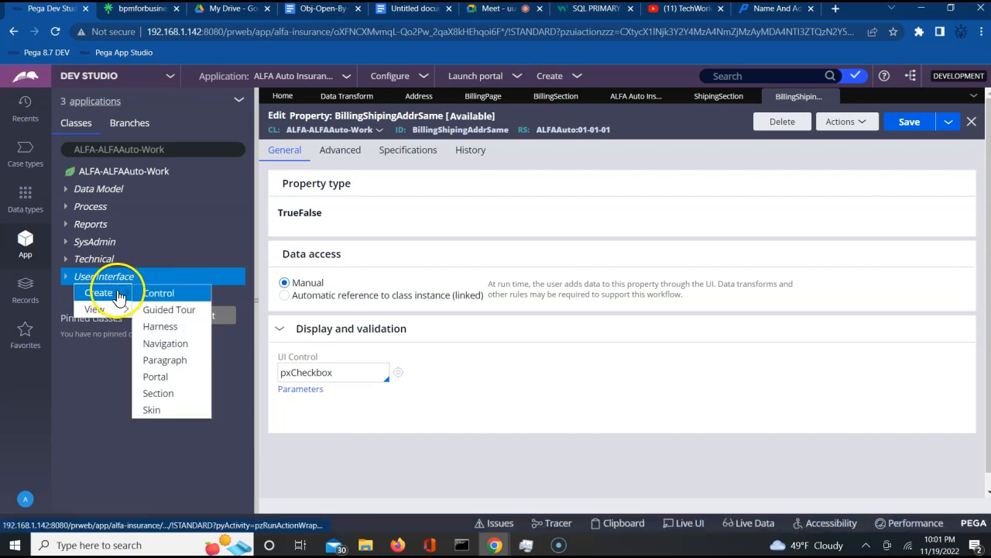
{"action": "left_click", "coordinate": [159, 394]}
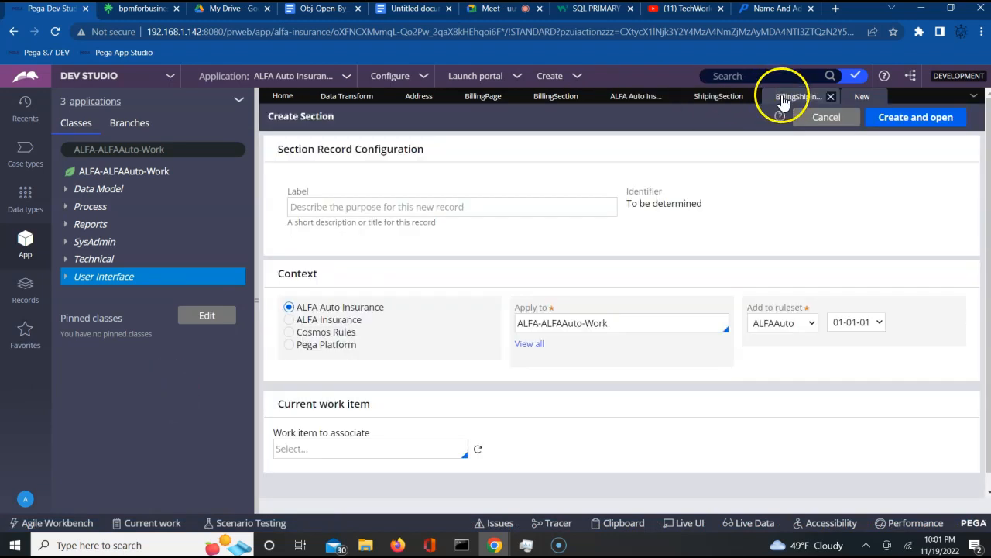
{"action": "left_click", "coordinate": [413, 205]}
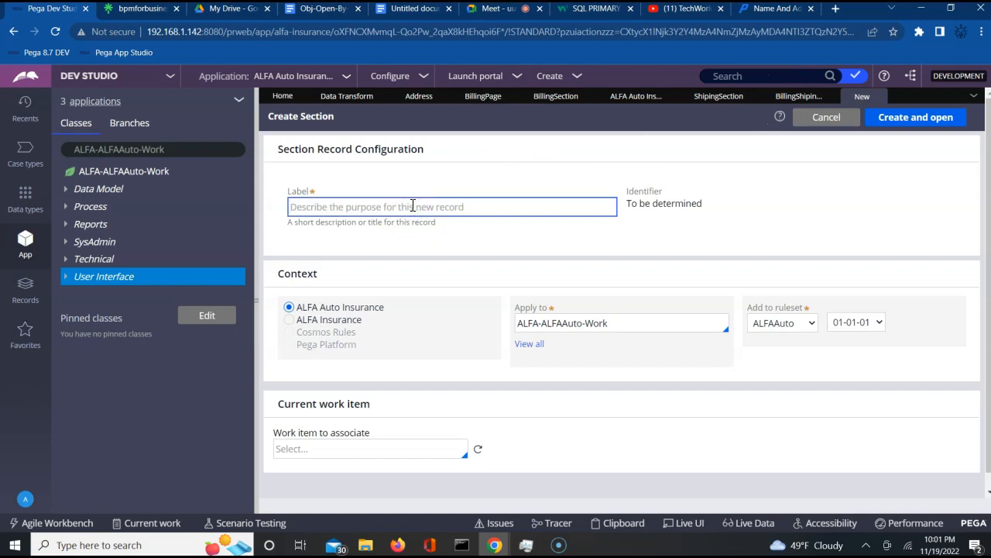
{"action": "type", "text": "AddressSection"}
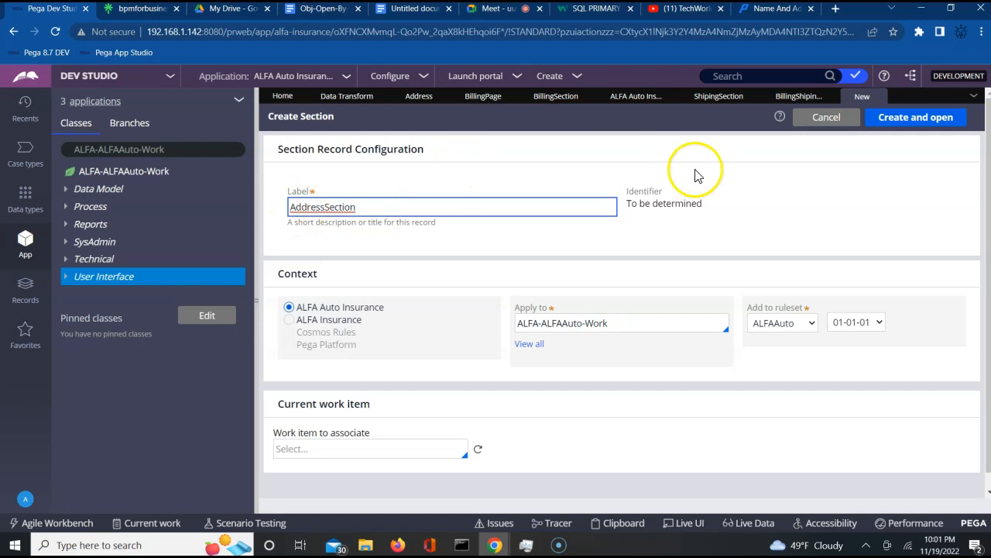
{"action": "left_click", "coordinate": [903, 117]}
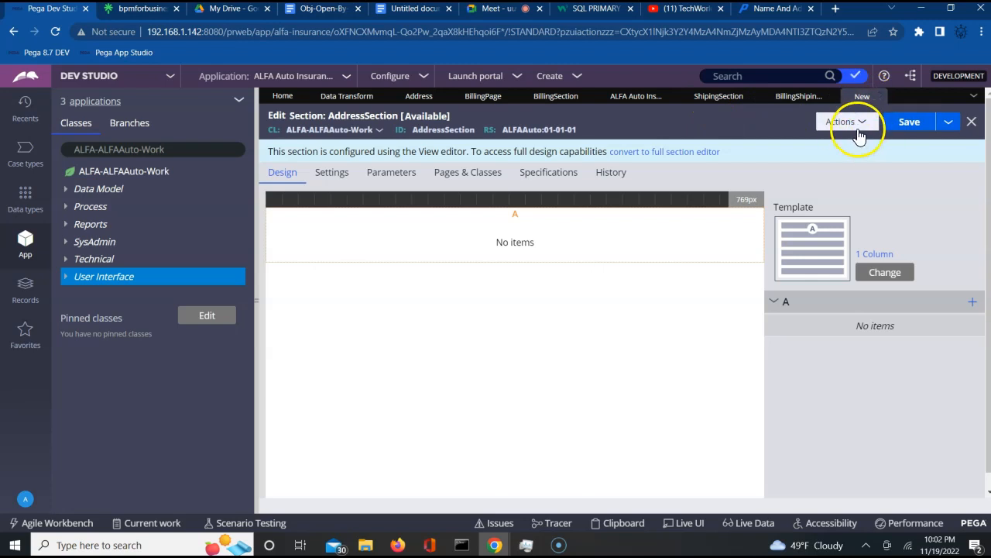
- Convert AddressSection to a full section and list the class's seven sections in the explorer
{"action": "left_click", "coordinate": [646, 154]}
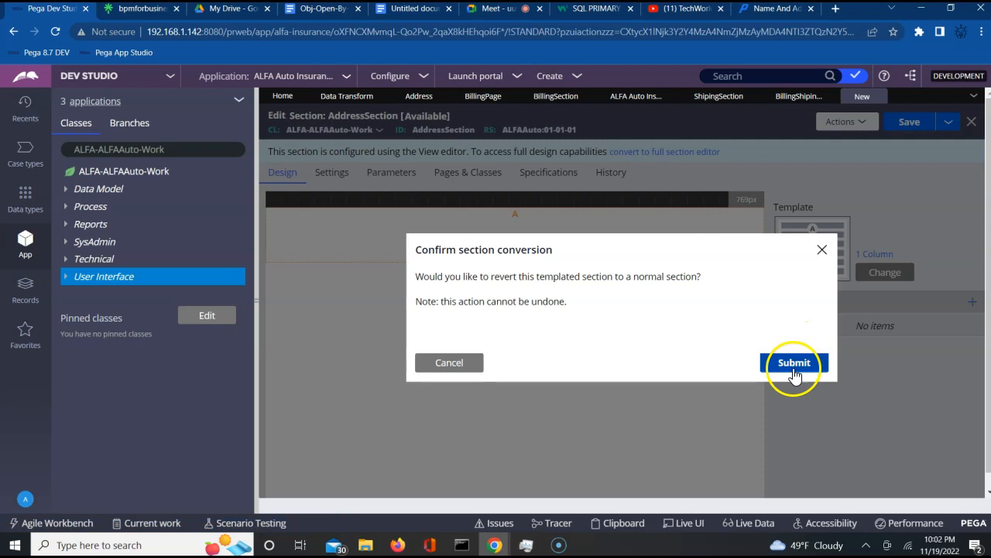
{"action": "left_click", "coordinate": [794, 362]}
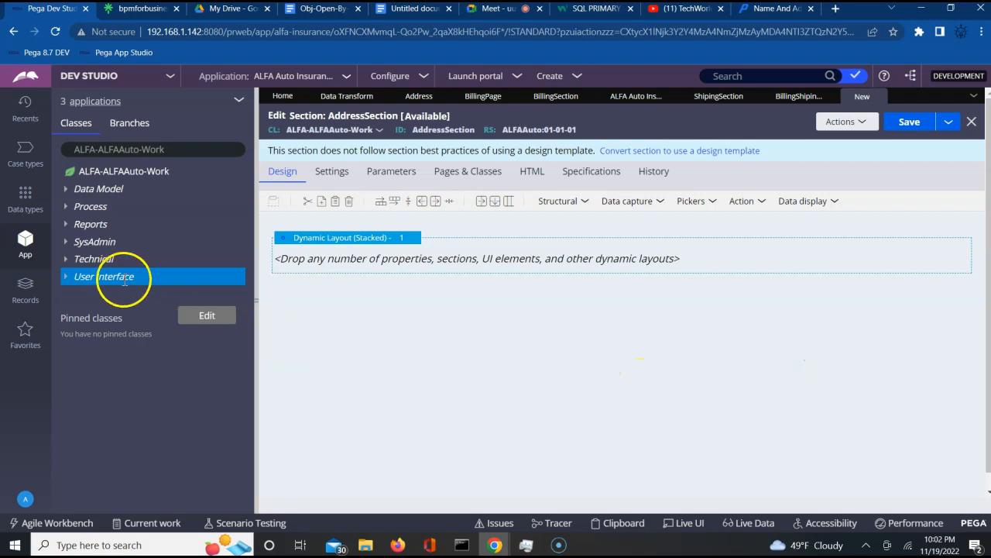
{"action": "left_click", "coordinate": [66, 277]}
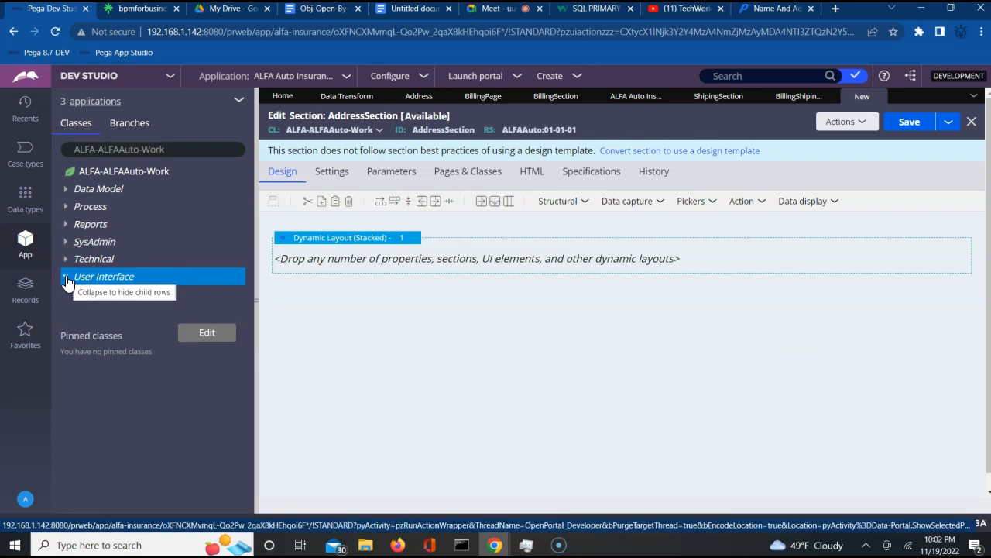
{"action": "left_click", "coordinate": [78, 295]}
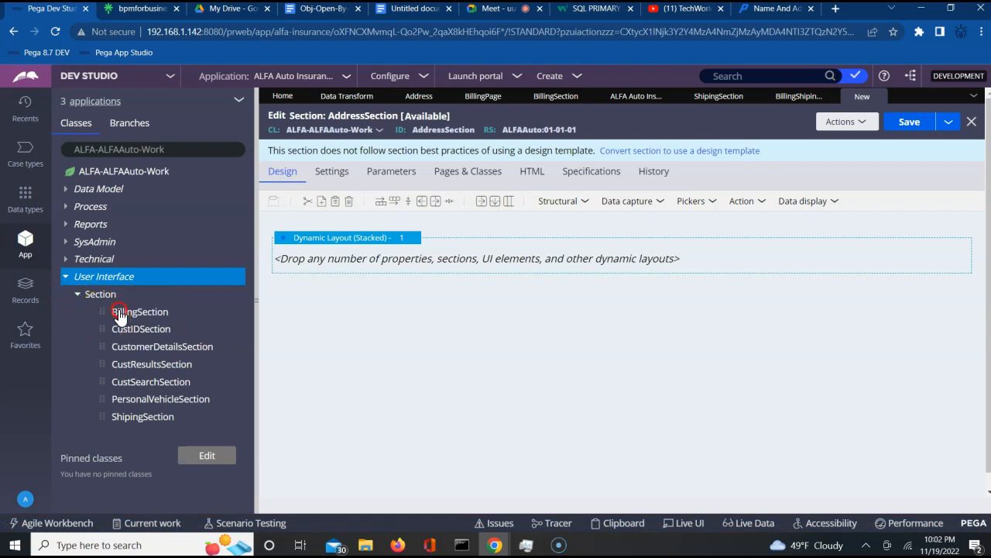
- Try dragging BillingSection into AddressSection's empty stacked dynamic layout
{"action": "right_click", "coordinate": [378, 257]}
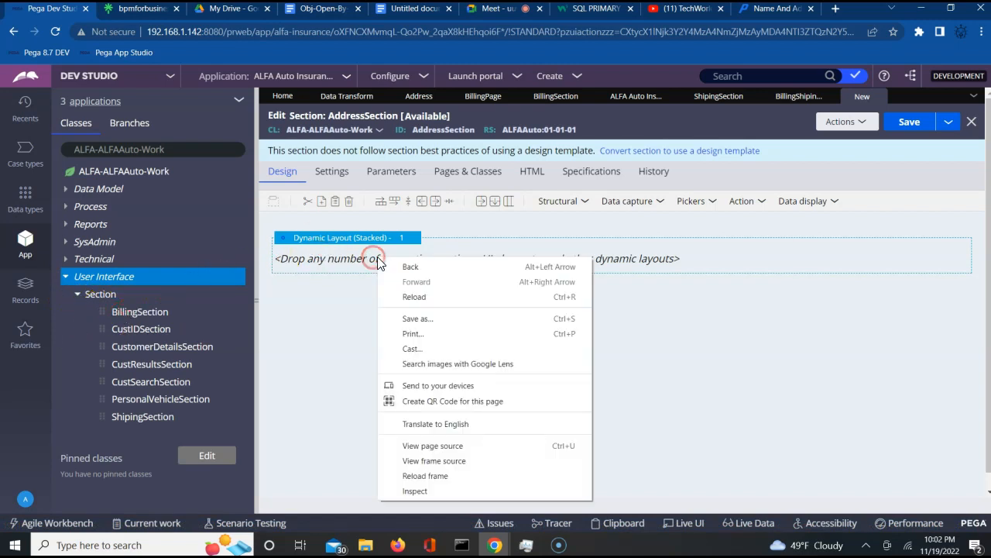
{"action": "left_click", "coordinate": [82, 313]}
{"action": "left_click_drag", "start_coordinate": [106, 311], "coordinate": [339, 326]}
{"action": "left_click", "coordinate": [60, 312]}
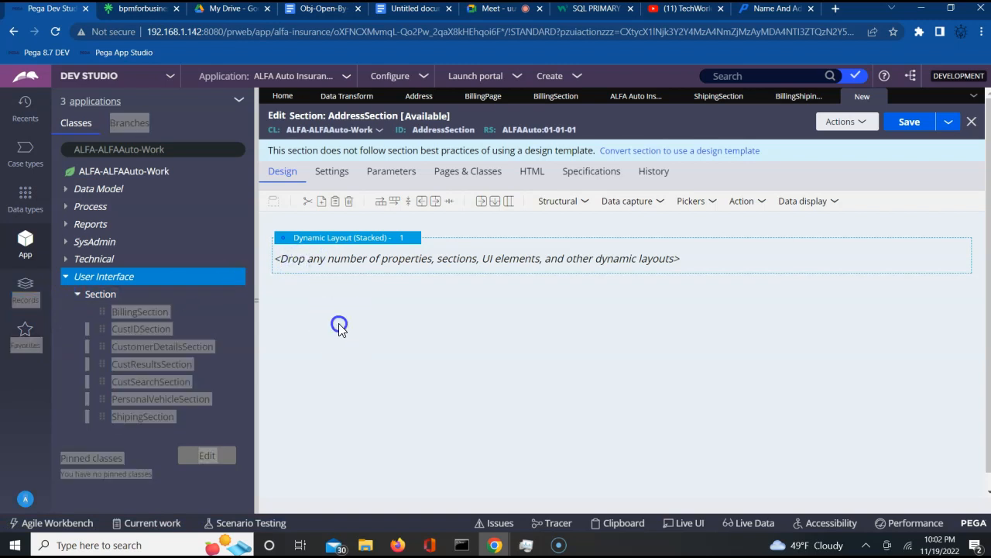
- Look through the Structural layout elements for the embedded section element
{"action": "left_click", "coordinate": [583, 203]}
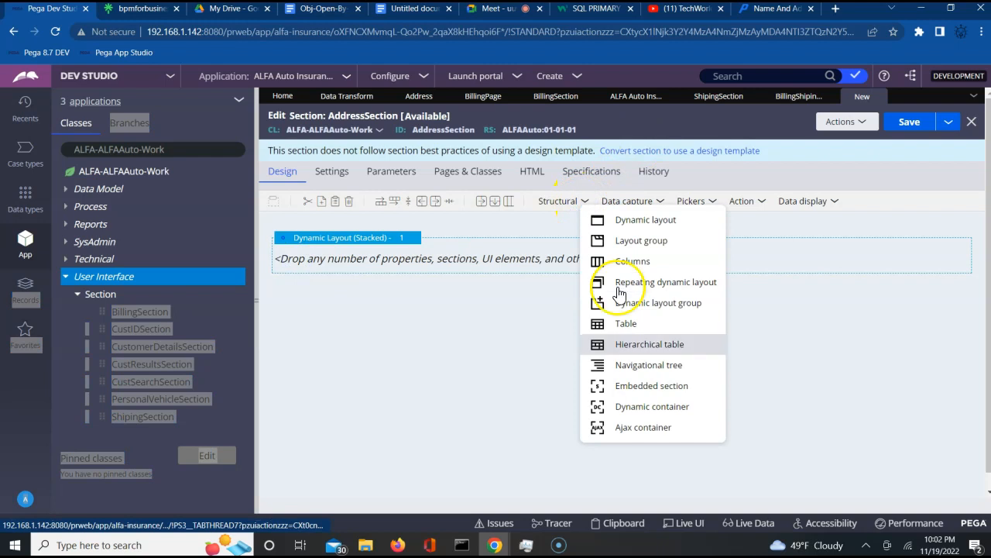
{"action": "left_click", "coordinate": [628, 393]}
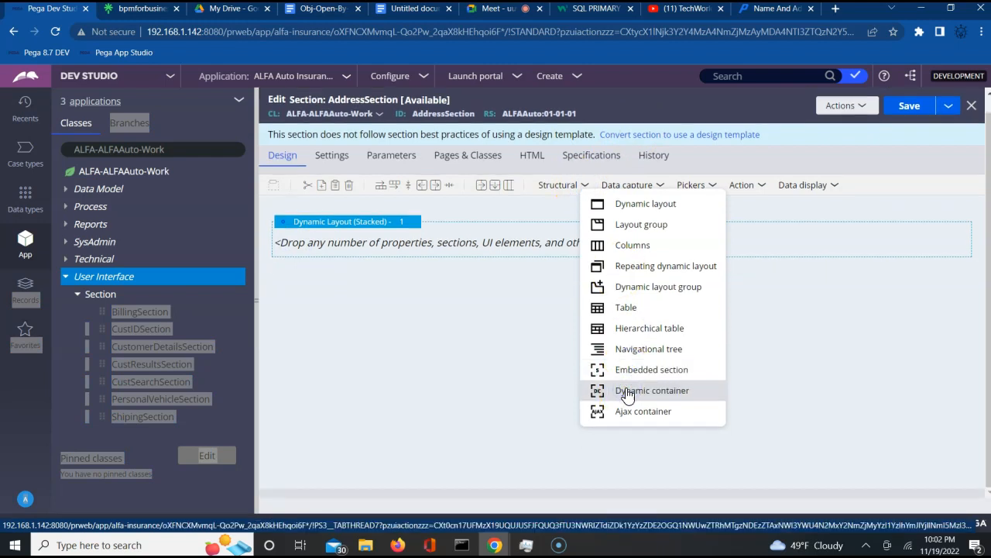
{"action": "left_click", "coordinate": [632, 368]}
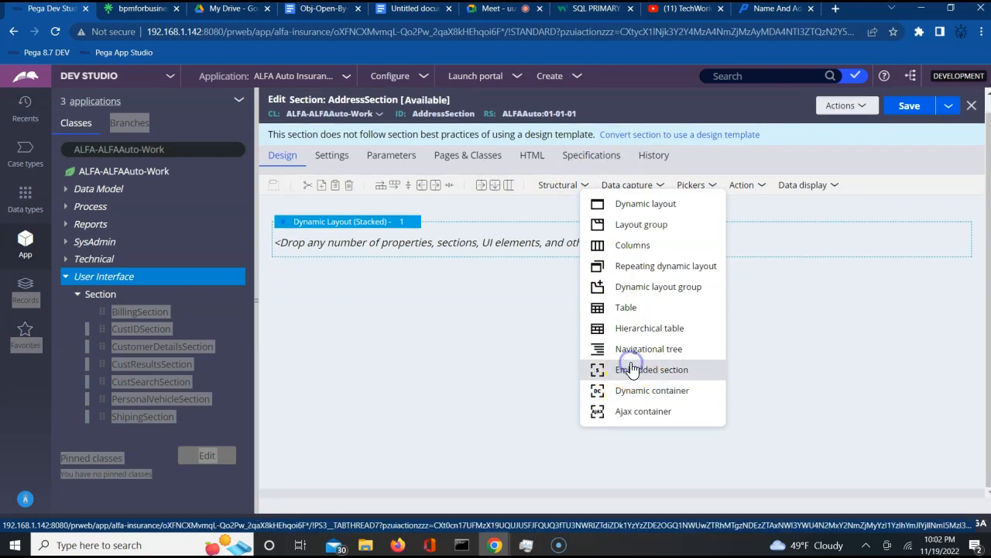
{"action": "left_click", "coordinate": [634, 375]}
{"action": "left_click", "coordinate": [626, 370]}
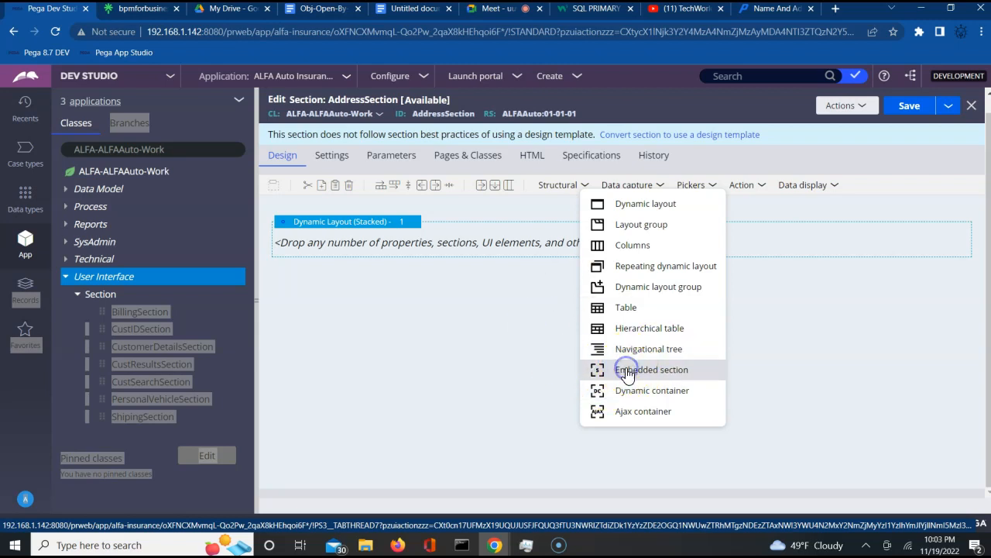
- Close the Structural element list without adding anything and save AddressSection
{"action": "left_click", "coordinate": [492, 17]}
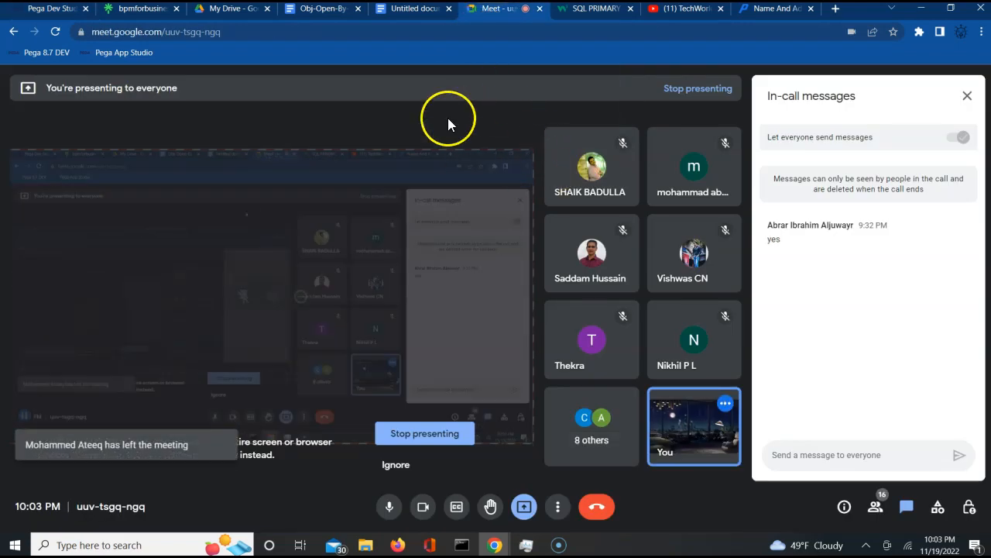
{"action": "left_click", "coordinate": [52, 10]}
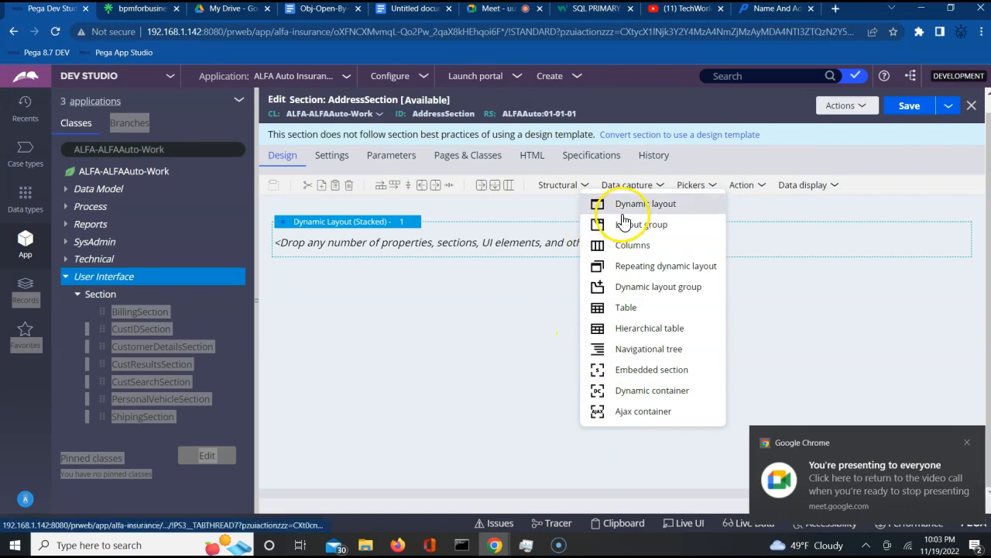
{"action": "left_click", "coordinate": [630, 380]}
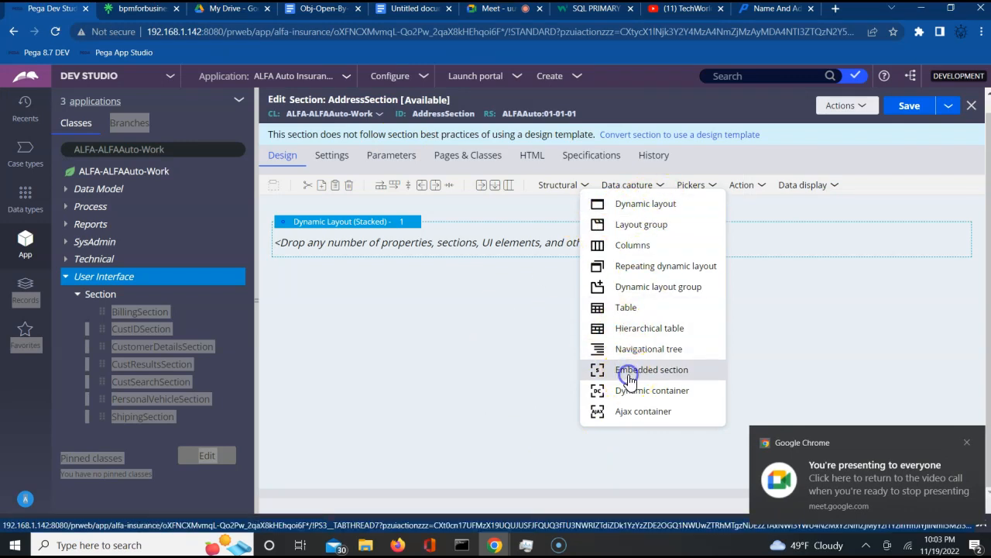
{"action": "left_click", "coordinate": [806, 343]}
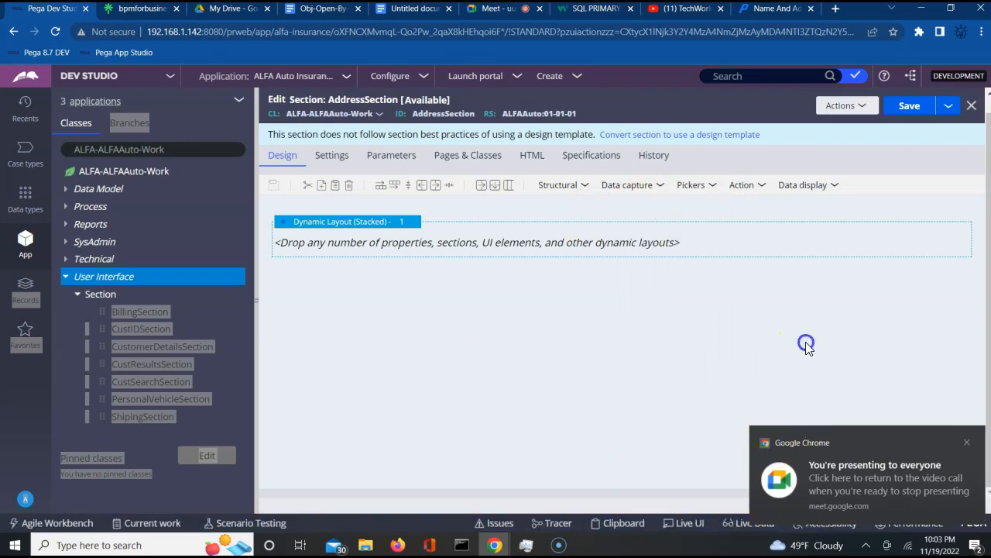
{"action": "left_click", "coordinate": [910, 115]}
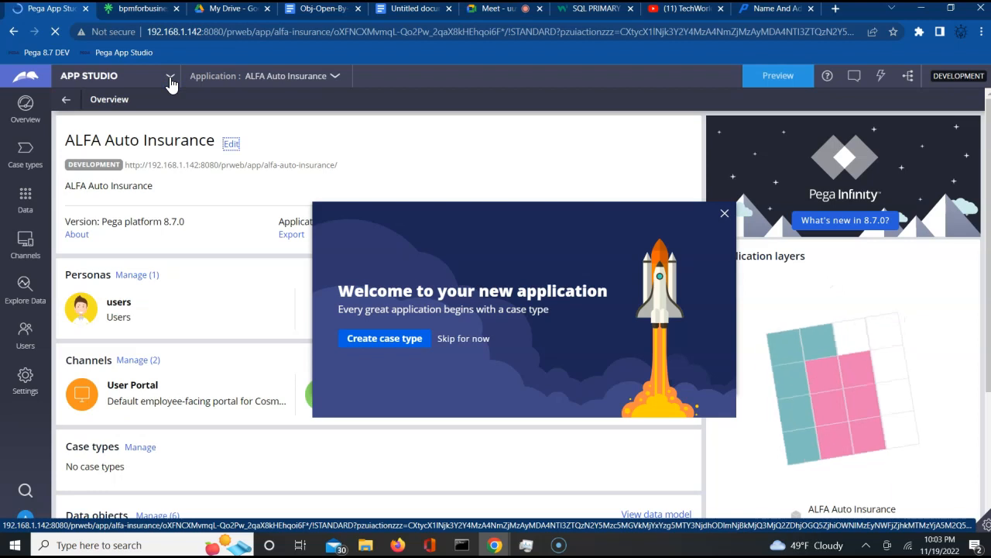
- Return from App Studio to Dev Studio through the studio switcher
{"action": "left_click", "coordinate": [169, 77]}
{"action": "left_click", "coordinate": [78, 146]}
{"action": "left_click", "coordinate": [86, 120]}
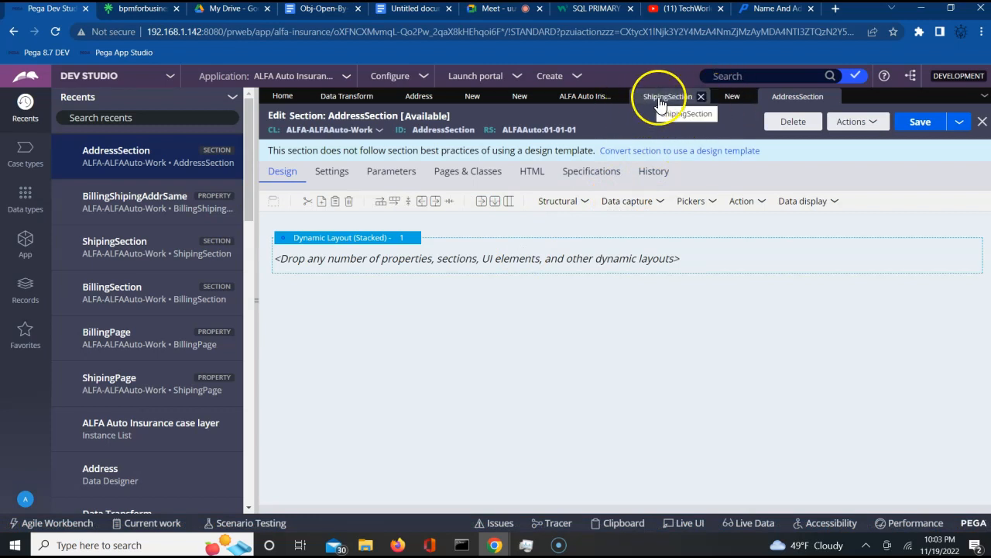
- Embed BillingSection in AddressSection's dynamic layout as an Embedded section element
{"action": "left_click", "coordinate": [587, 205]}
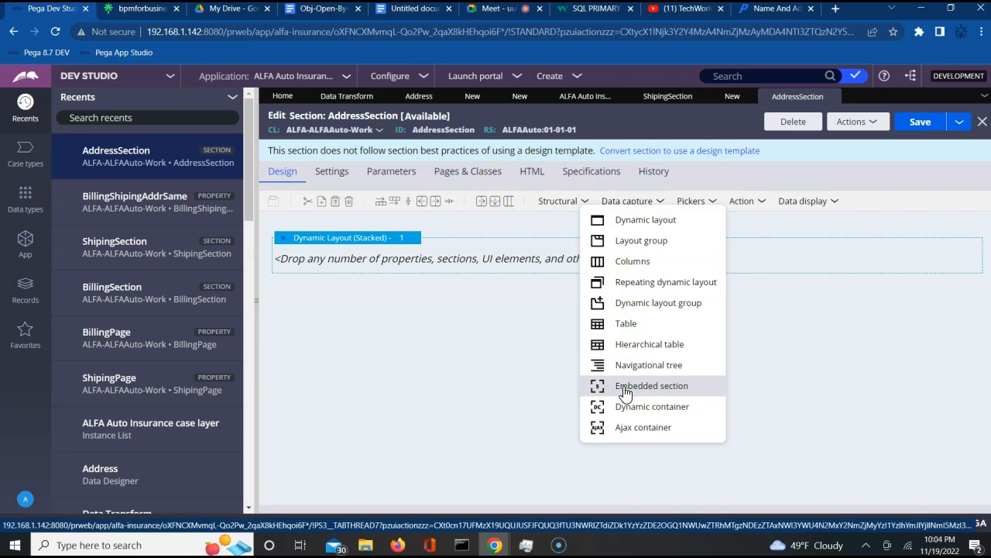
{"action": "left_click_drag", "start_coordinate": [624, 387], "coordinate": [460, 259]}
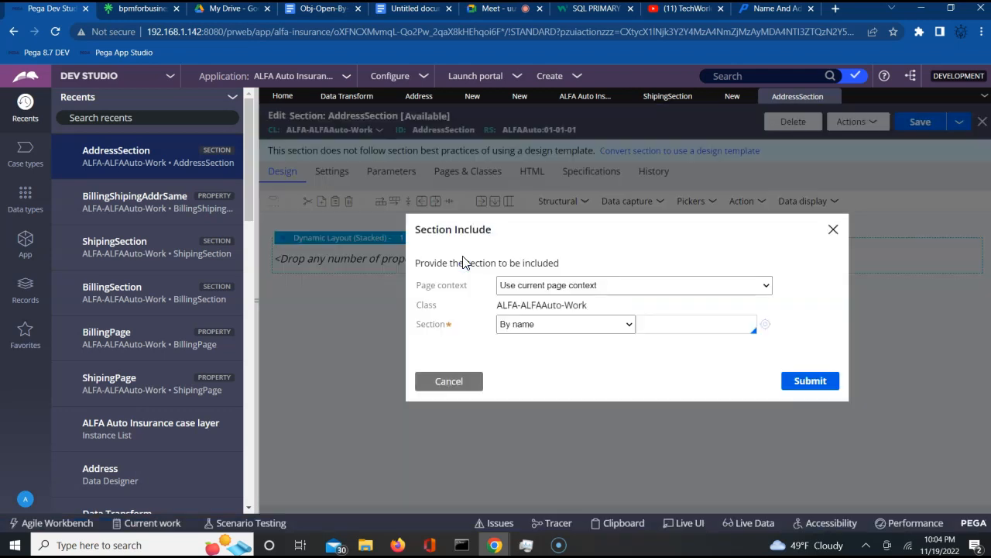
{"action": "left_click", "coordinate": [651, 324]}
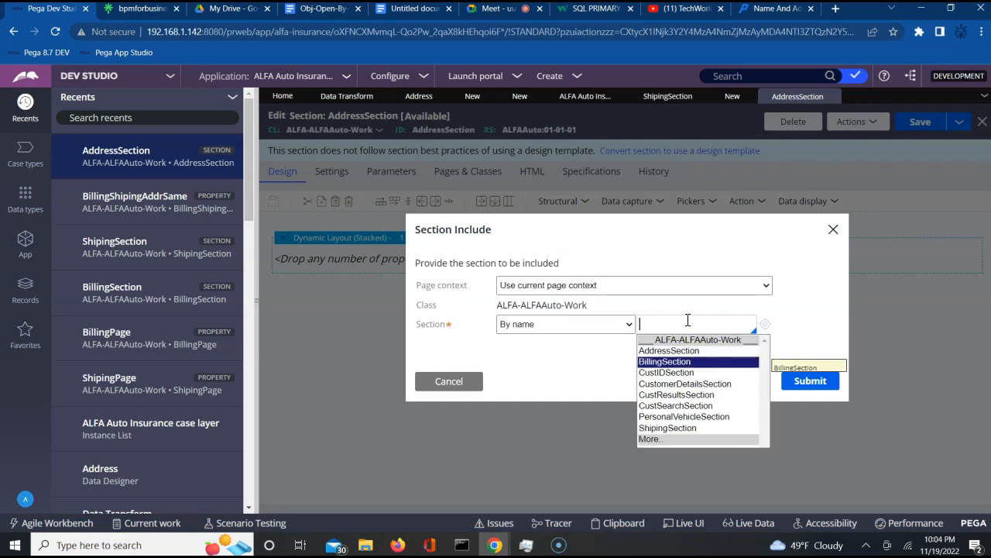
{"action": "key", "text": "Return"}
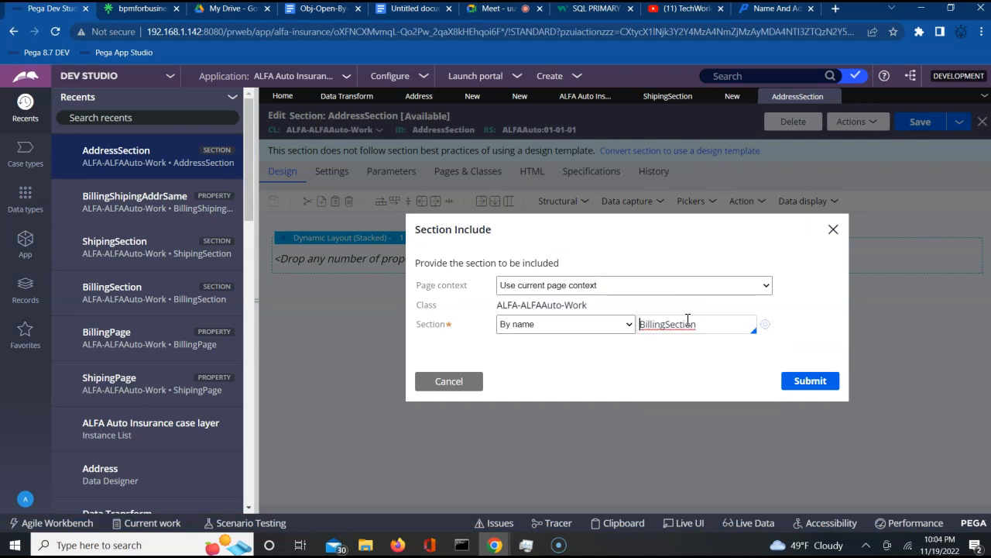
{"action": "left_click", "coordinate": [807, 382]}
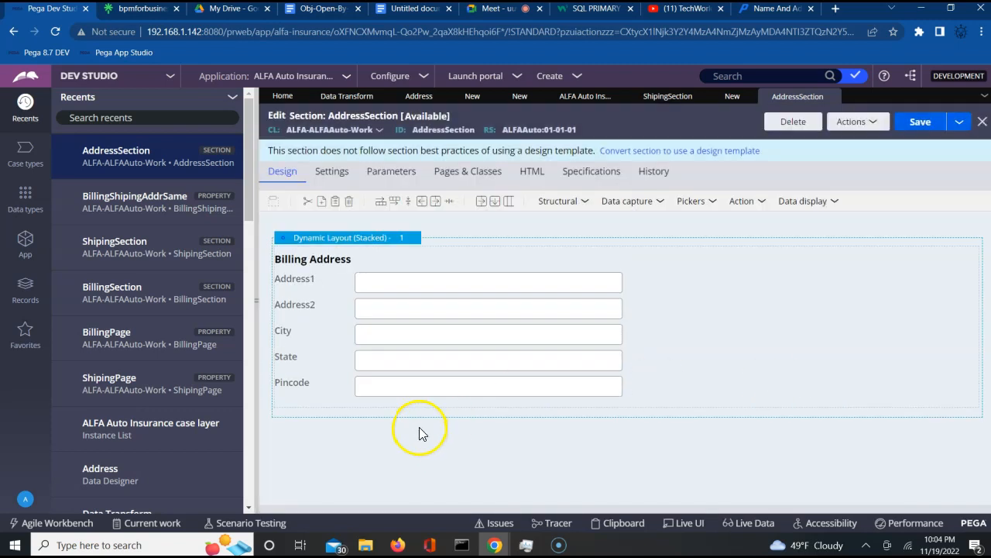
- Add a checkbox beneath the Billing Address fields and bind it to .BillingShipingAddrSame
{"action": "left_click", "coordinate": [713, 205]}
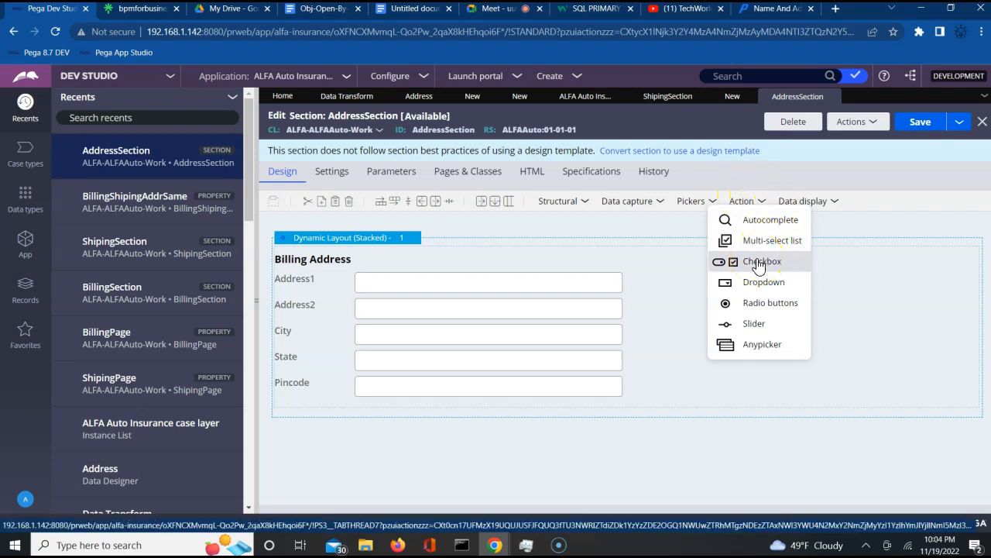
{"action": "left_click_drag", "start_coordinate": [759, 265], "coordinate": [596, 417]}
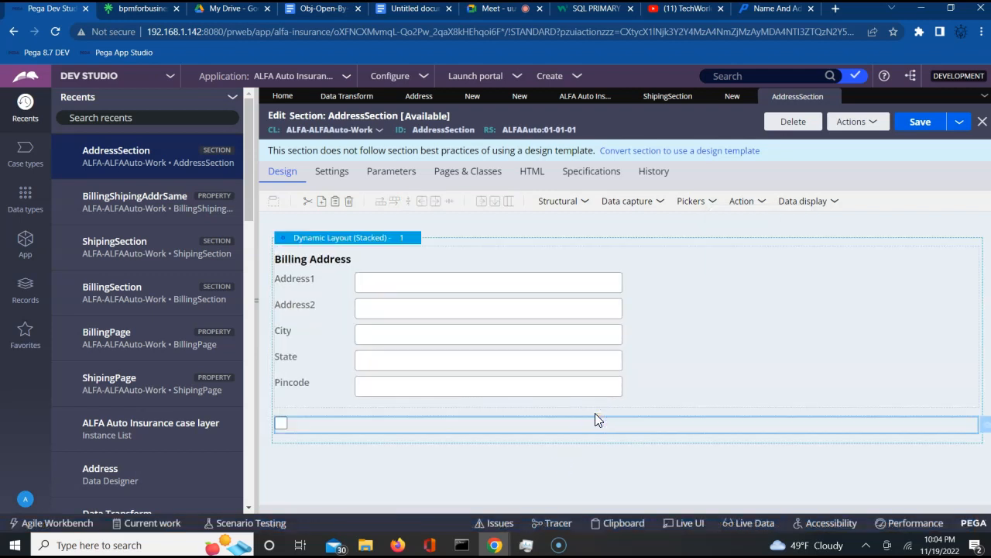
{"action": "left_click", "coordinate": [985, 429]}
{"action": "left_click", "coordinate": [617, 193]}
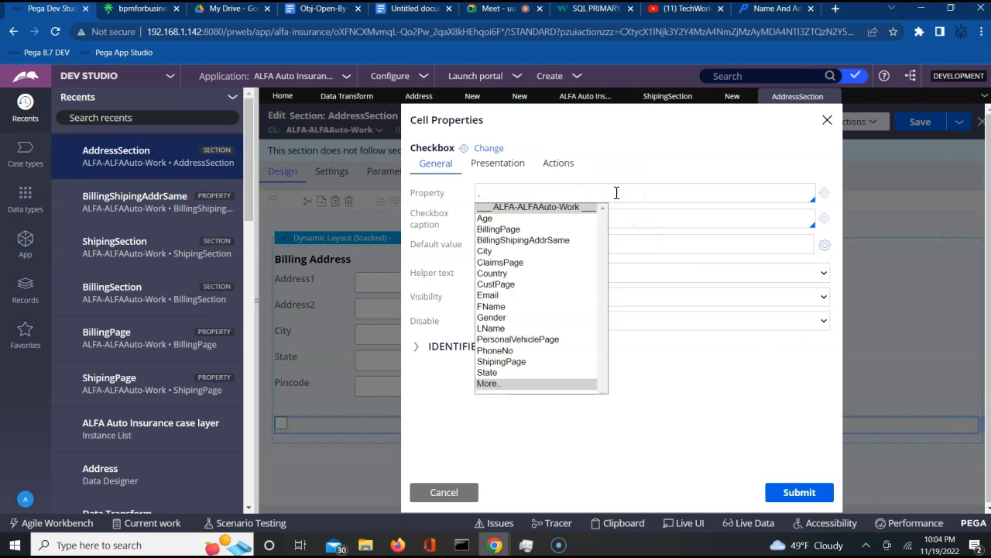
{"action": "key", "text": "Down"}
{"action": "key", "text": "Down"}
{"action": "key", "text": "Down"}
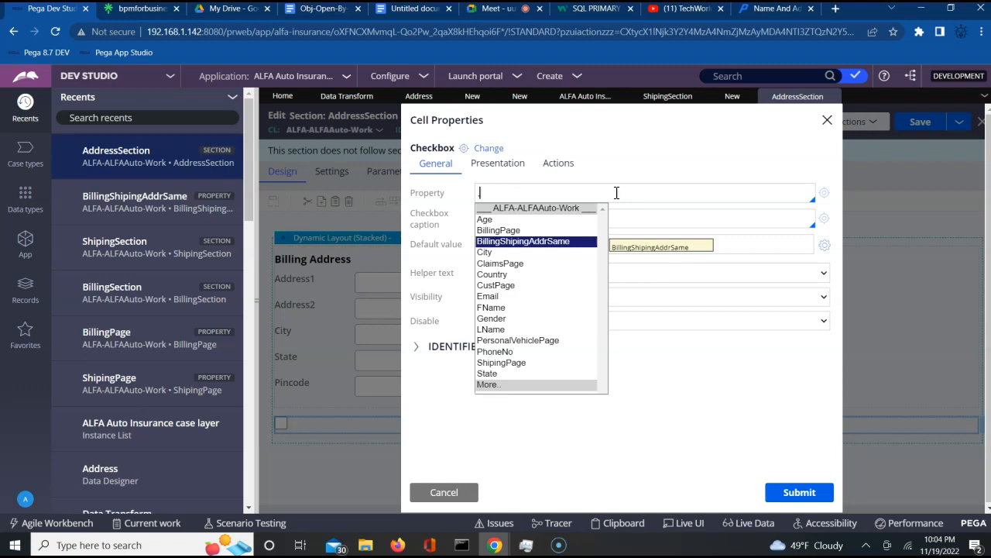
{"action": "left_click", "coordinate": [504, 9]}
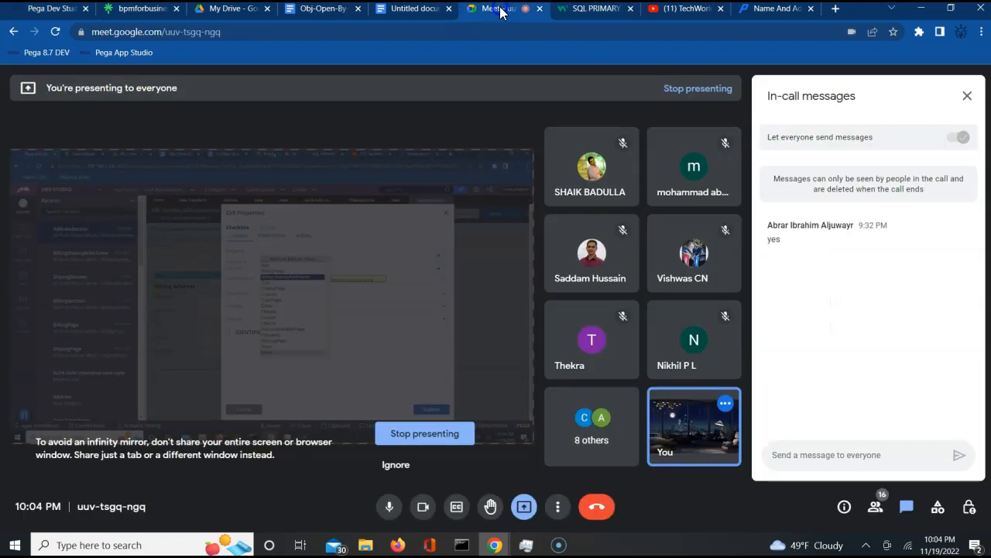
{"action": "left_click", "coordinate": [625, 147]}
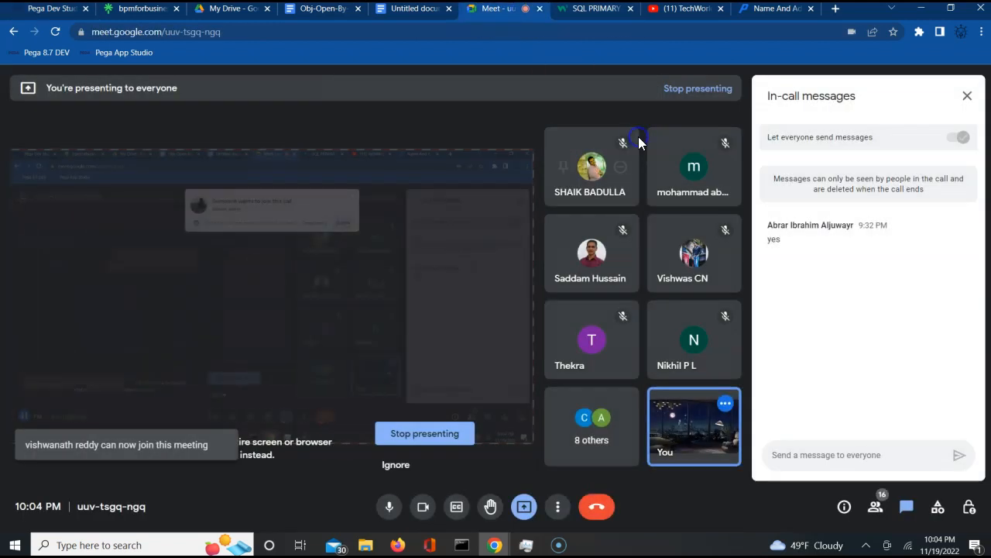
{"action": "left_click", "coordinate": [62, 12]}
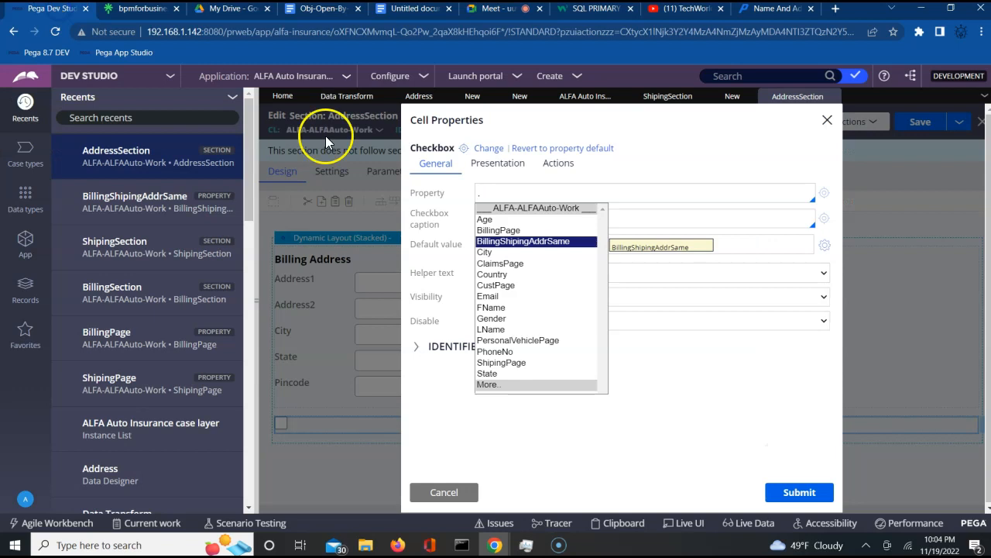
- Caption the checkbox 'If Shipping info is same as Billing please select this' and submit
{"action": "left_click", "coordinate": [518, 242]}
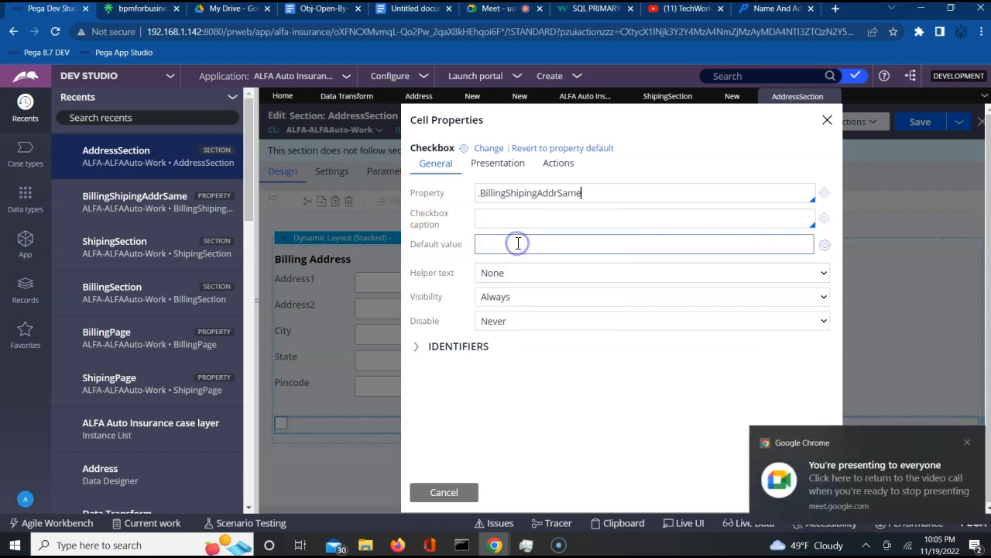
{"action": "left_click", "coordinate": [523, 231]}
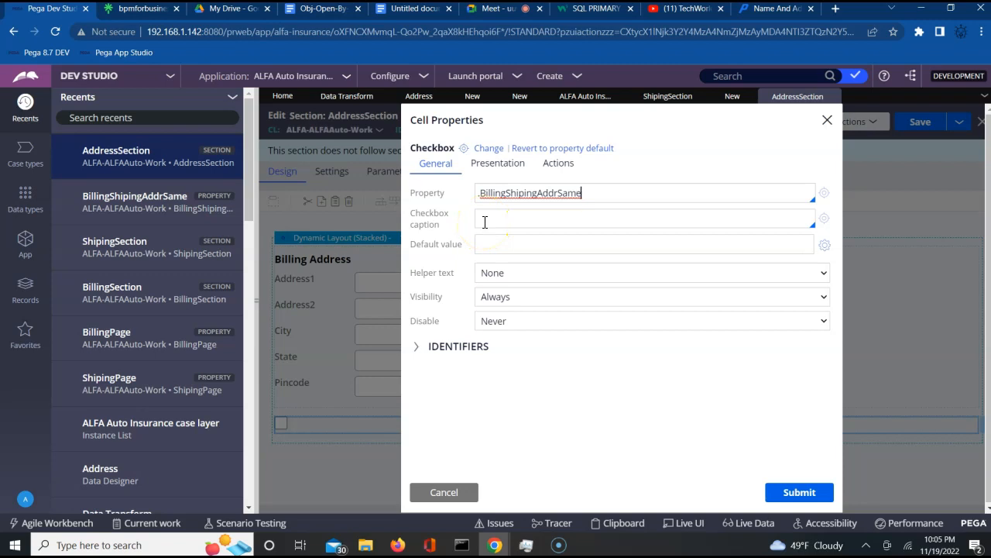
{"action": "left_click", "coordinate": [491, 221]}
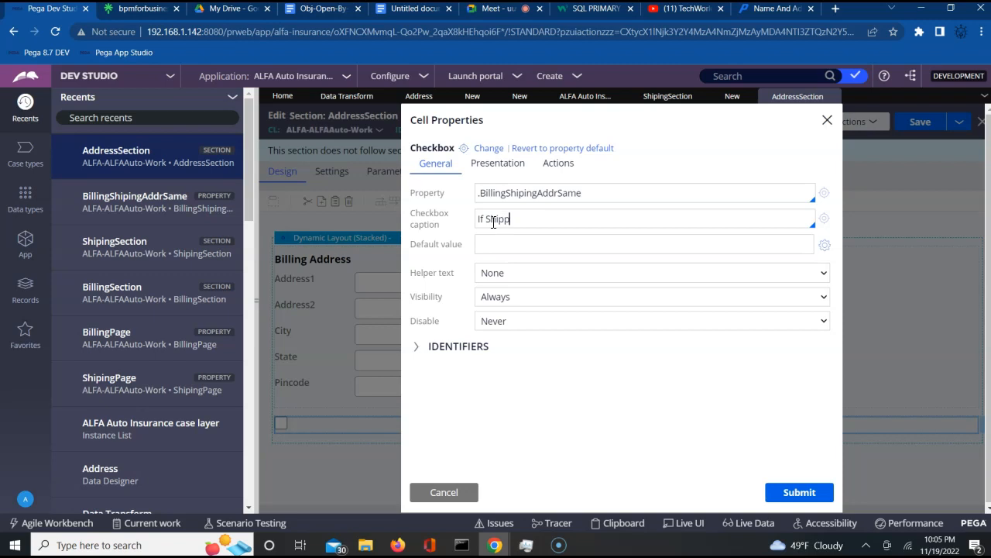
{"action": "type", "text": "If Shipping info is same as Billing"}
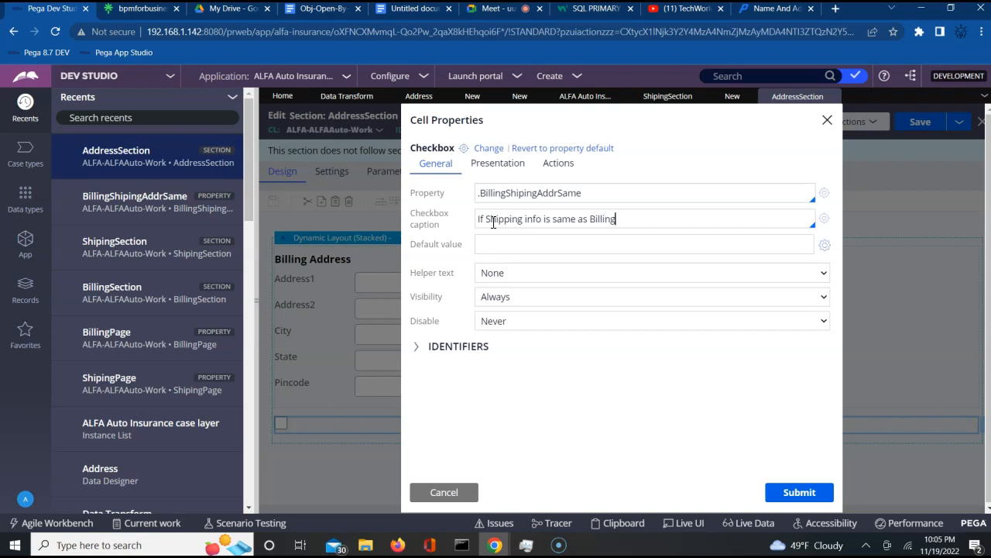
{"action": "type", "text": "ase"}
{"action": "type", "text": "select this"}
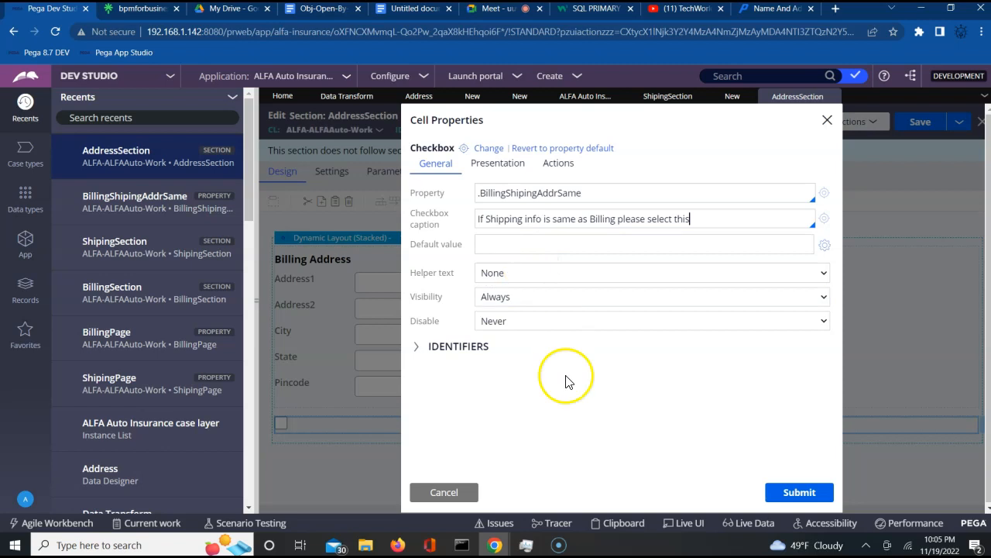
{"action": "left_click", "coordinate": [787, 499]}
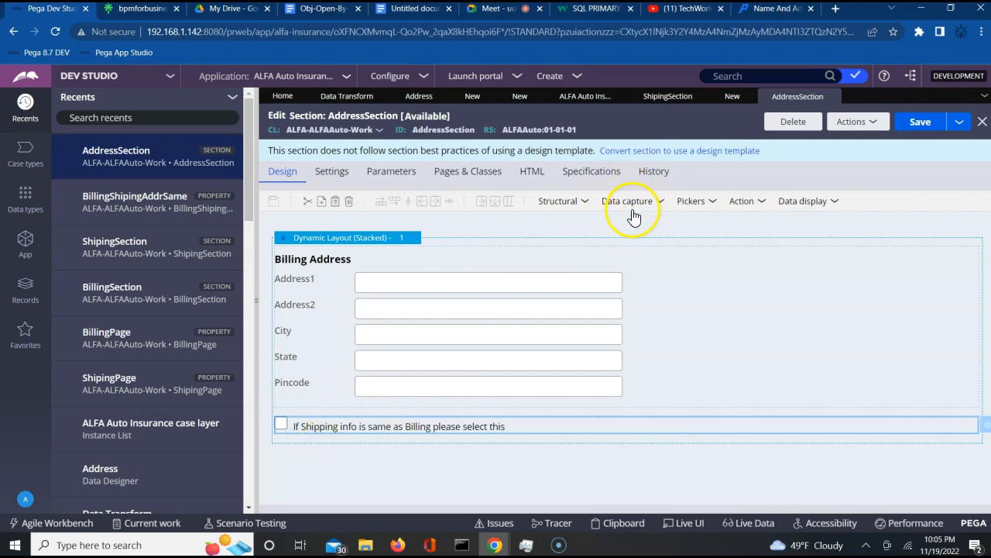
- Embed ShipingSection below the checkbox to add the Shipping Address fields
{"action": "left_click", "coordinate": [559, 200]}
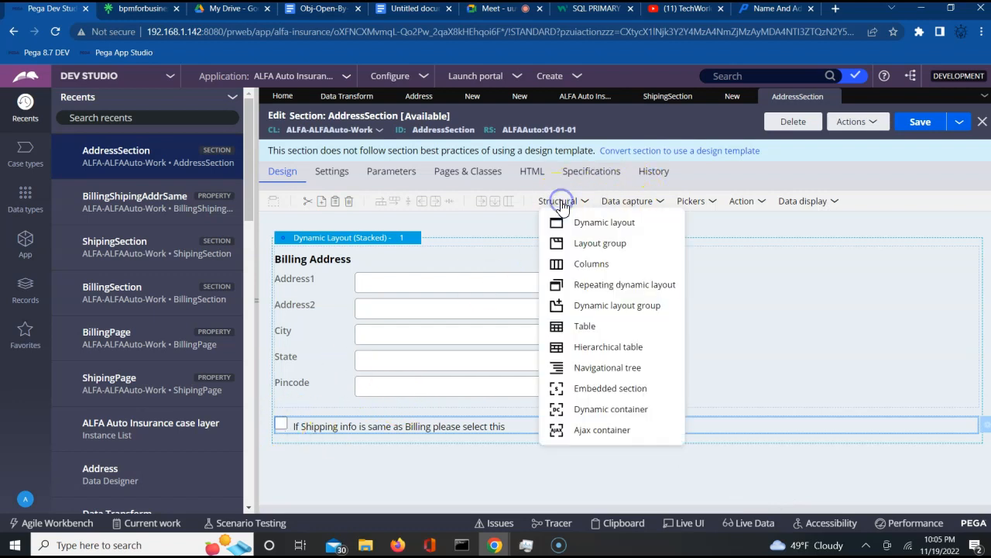
{"action": "left_click_drag", "start_coordinate": [592, 389], "coordinate": [941, 420]}
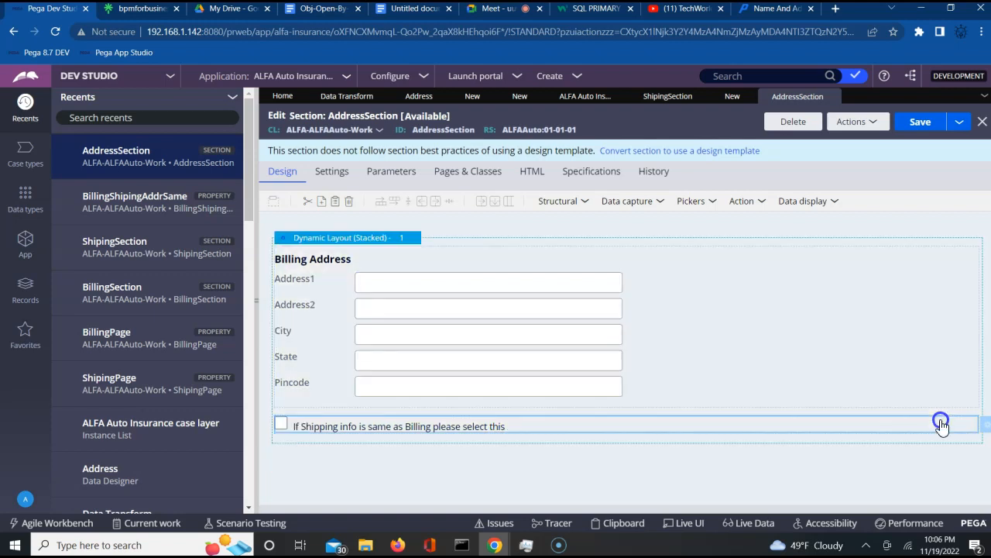
{"action": "left_click", "coordinate": [656, 328]}
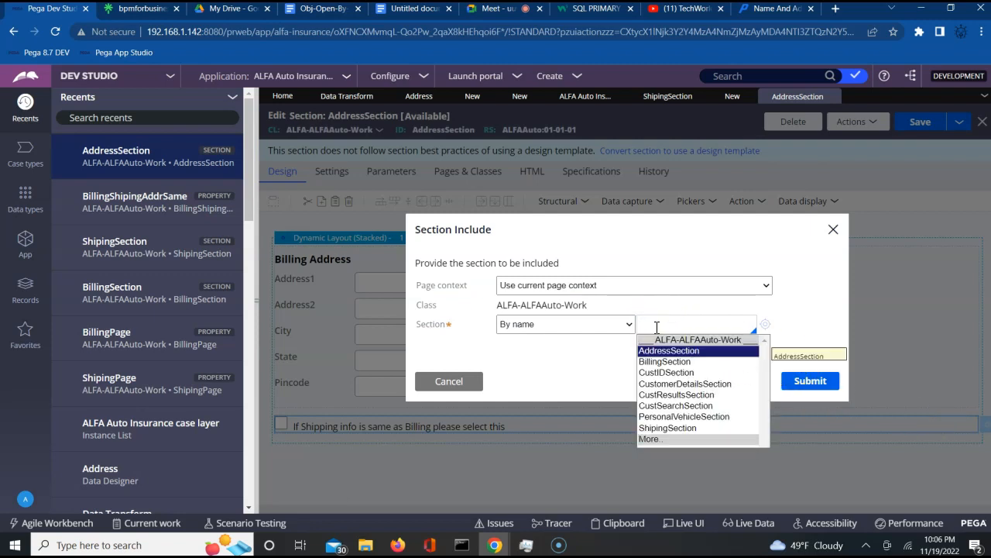
{"action": "key", "text": "Down"}
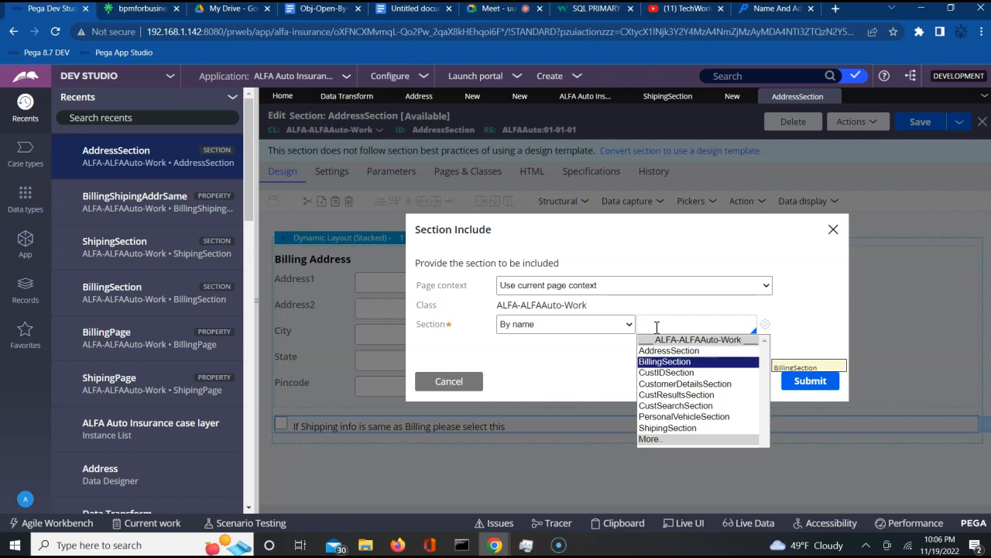
{"action": "key", "text": "Down"}
{"action": "key", "text": "Down"}
{"action": "key", "text": "Down"}
{"action": "key", "text": "Down"}
{"action": "key", "text": "Down"}
{"action": "key", "text": "Down"}
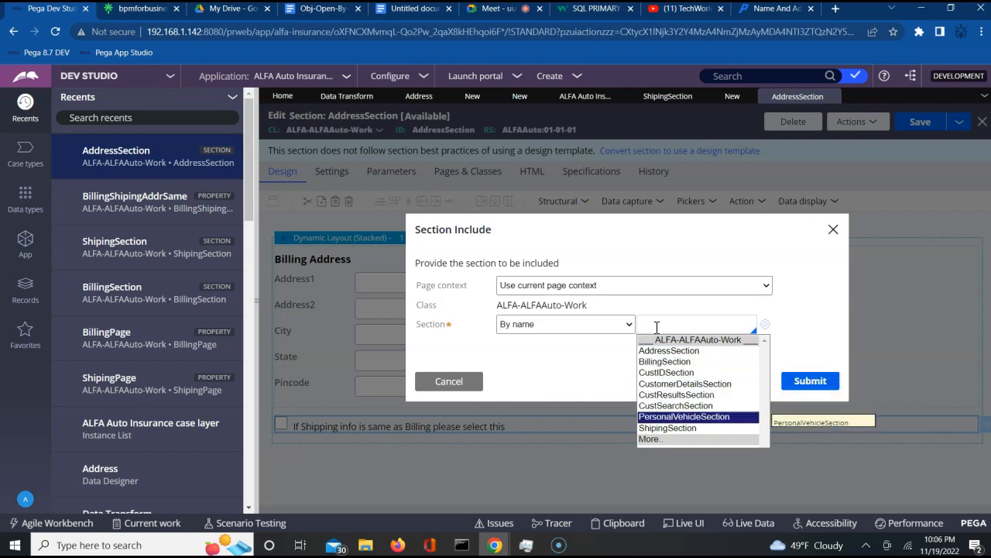
{"action": "key", "text": "Return"}
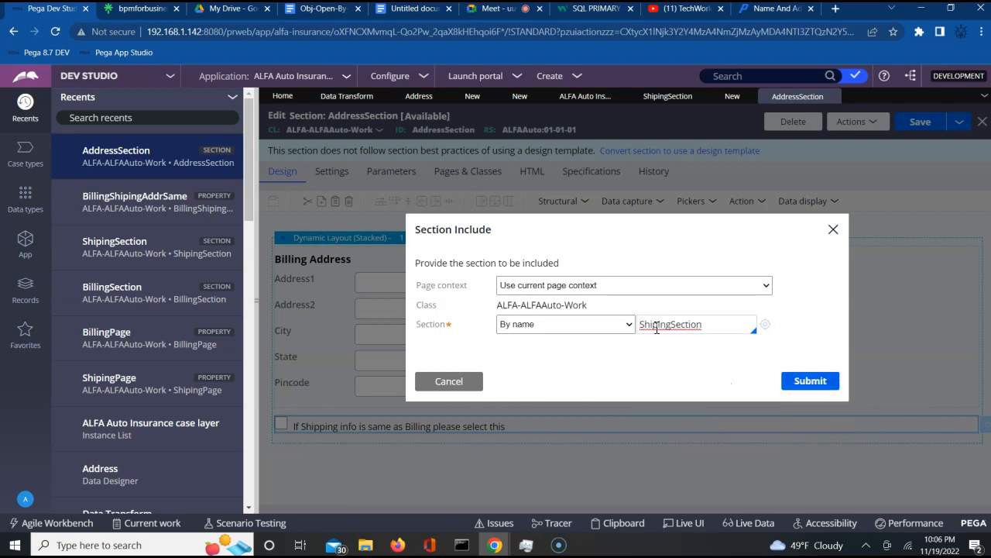
{"action": "left_click", "coordinate": [810, 381]}
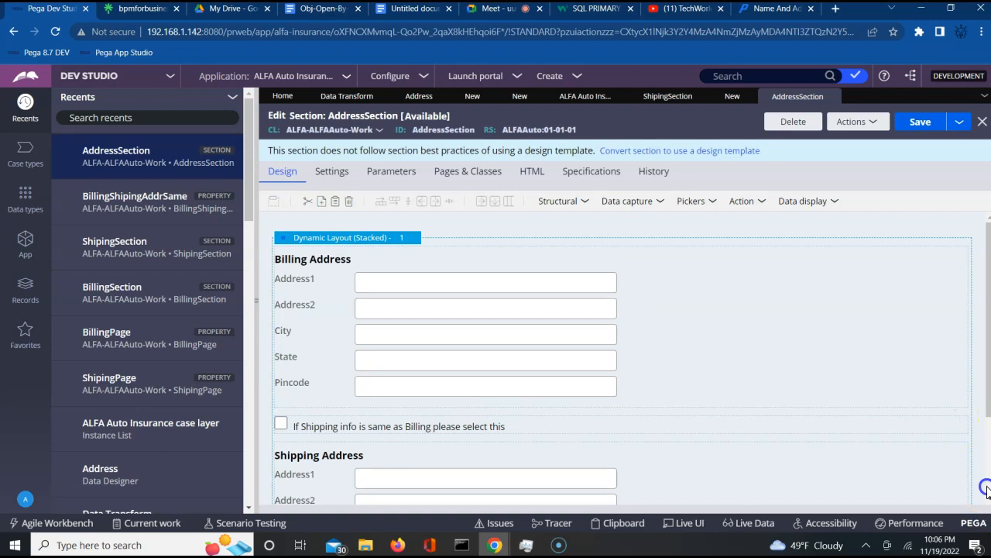
- Save AddressSection and bring up the BillingShipingAddrSame property record
{"action": "scroll", "coordinate": [985, 488], "scroll_direction": "down", "scroll_amount": 2}
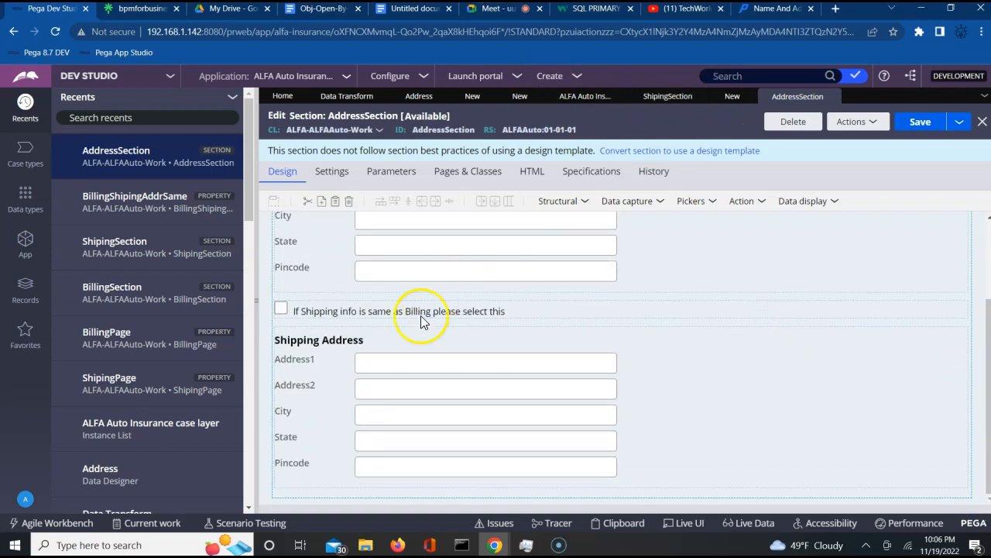
{"action": "scroll", "coordinate": [826, 412], "scroll_direction": "up", "scroll_amount": 3}
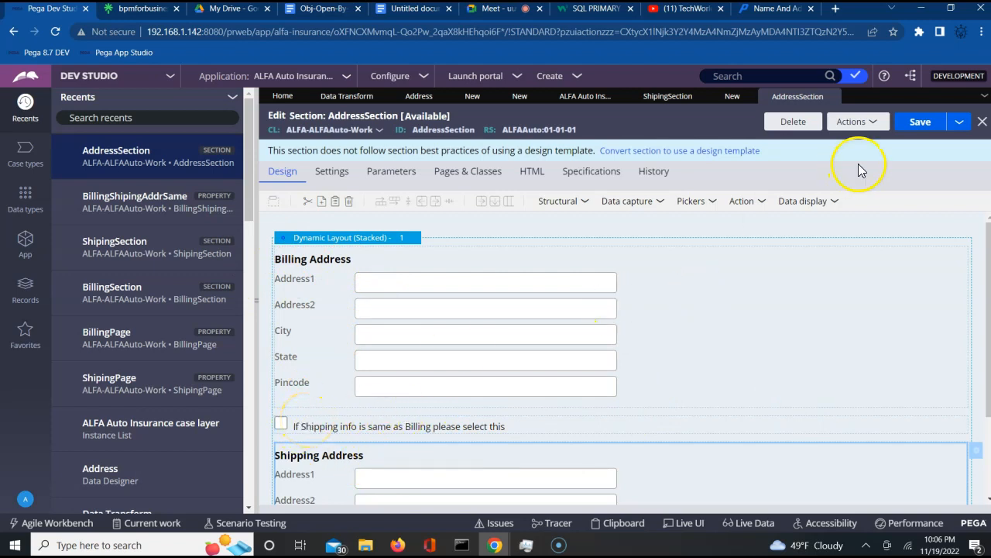
{"action": "left_click", "coordinate": [921, 126]}
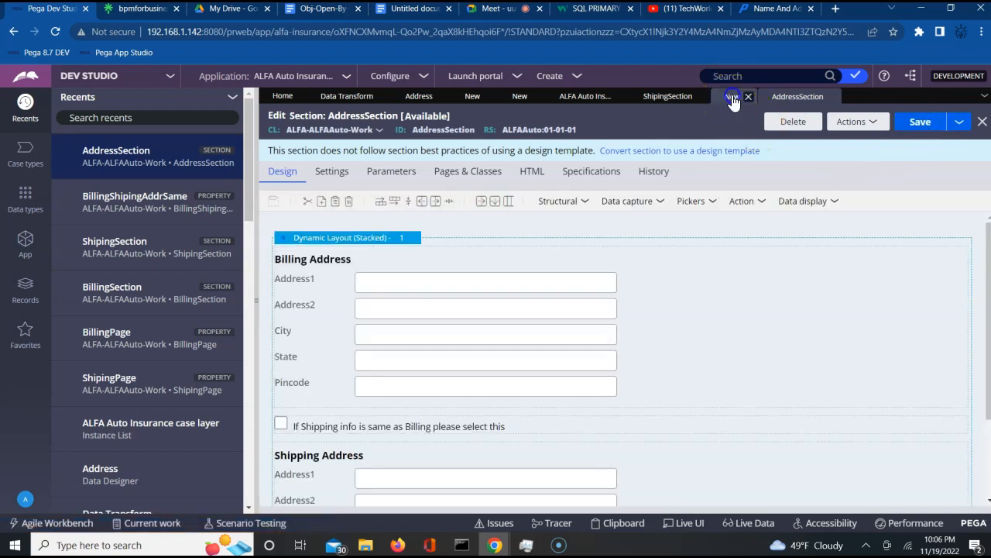
{"action": "left_click", "coordinate": [732, 98]}
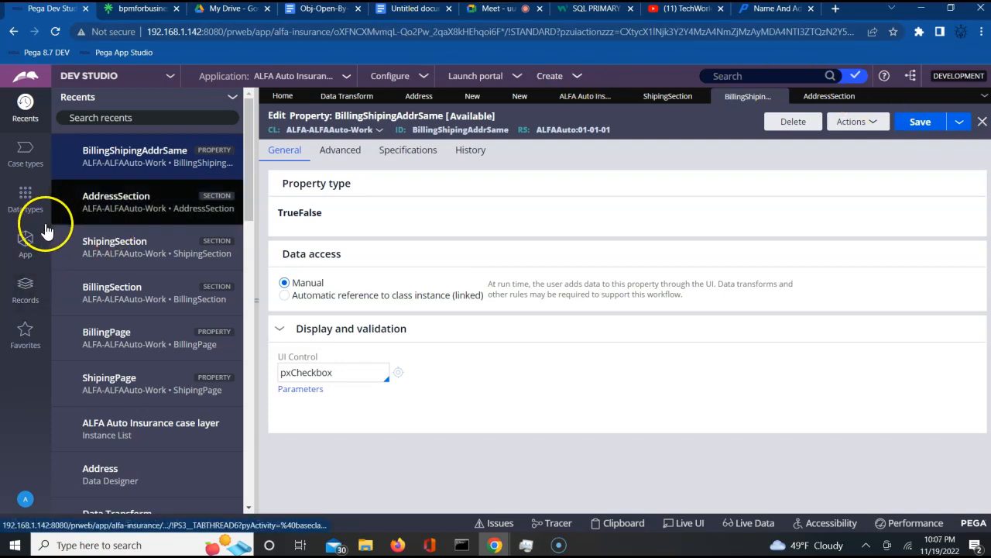
- Show the ALFA-ALFAAuto-Work class tree and expand its Create > Process options
{"action": "left_click", "coordinate": [25, 244]}
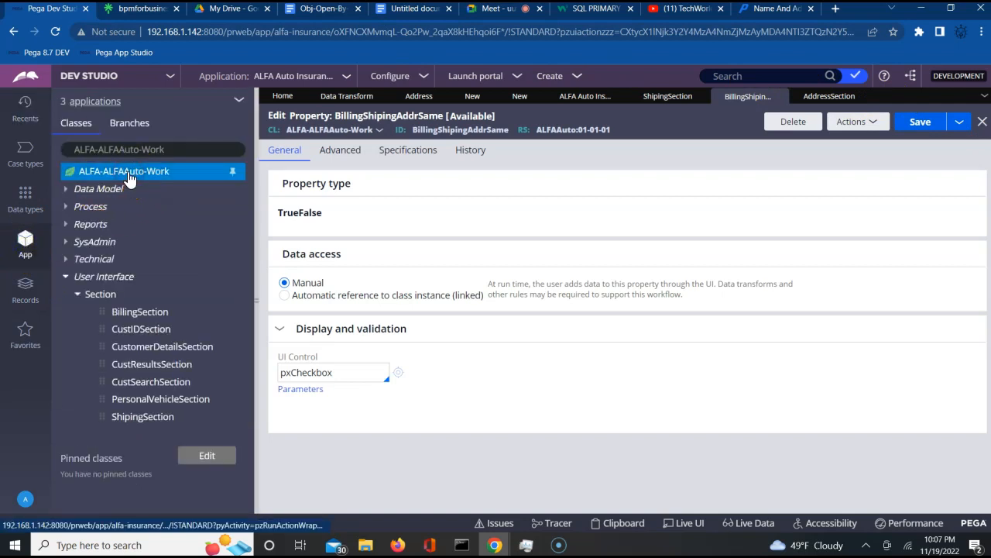
{"action": "right_click", "coordinate": [128, 178]}
{"action": "mouse_move", "coordinate": [129, 195]}
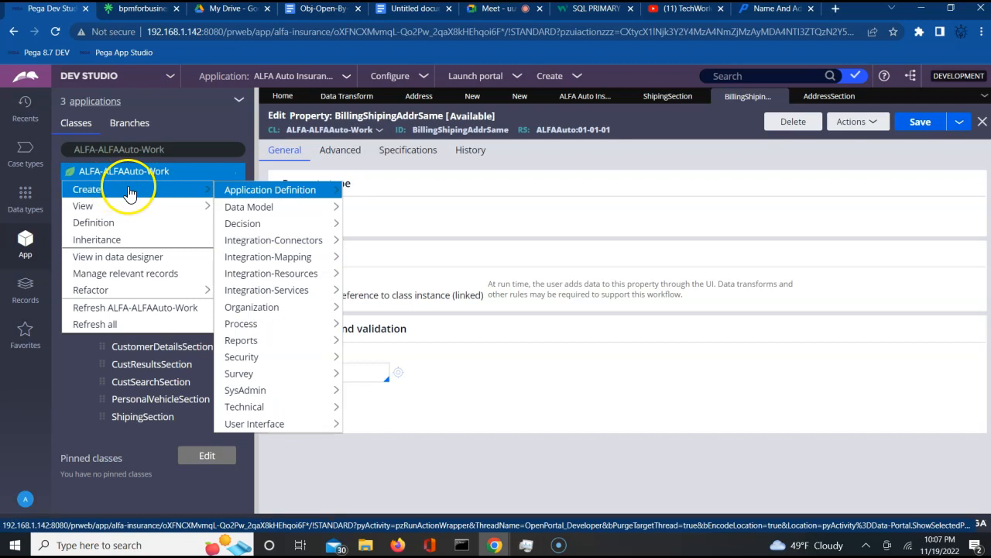
{"action": "mouse_move", "coordinate": [269, 298]}
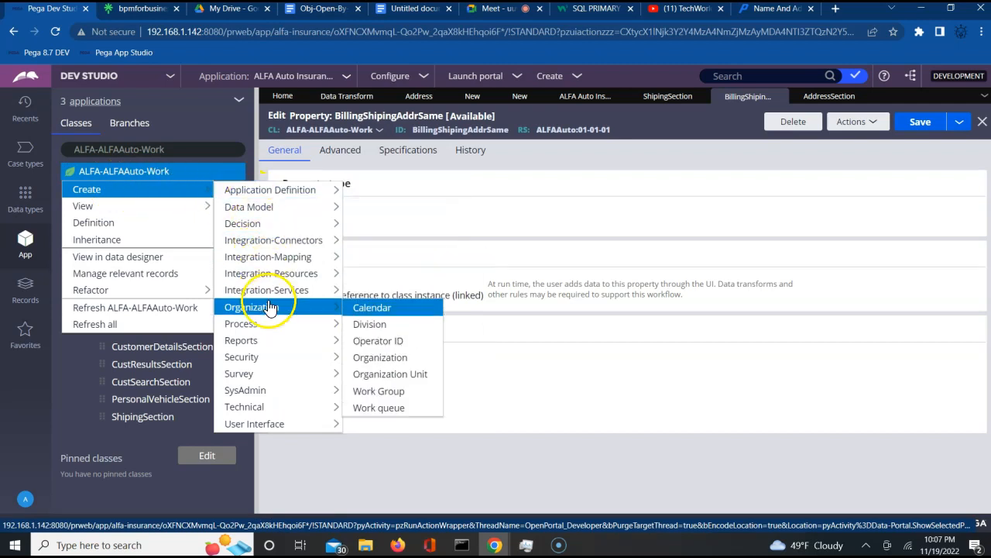
{"action": "mouse_move", "coordinate": [281, 325]}
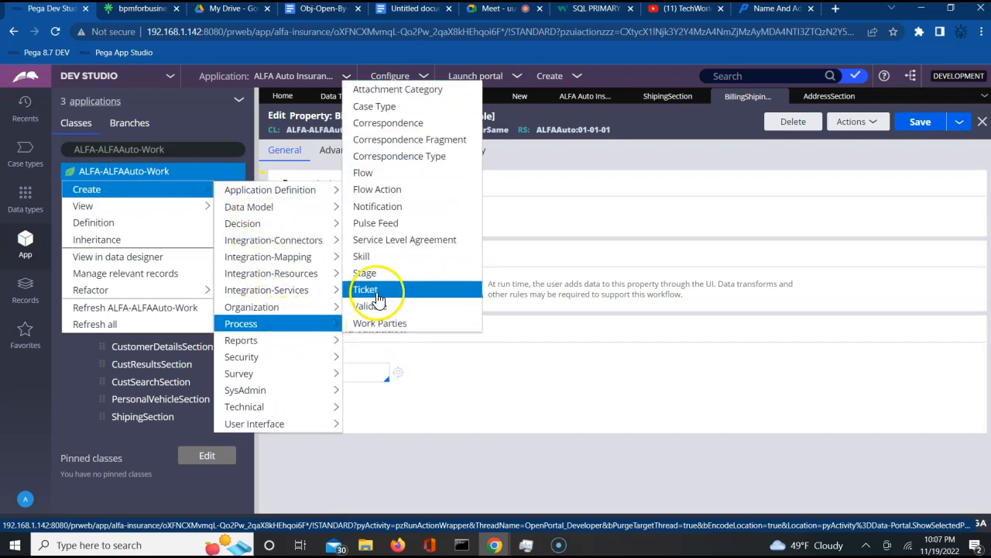
- Create a new flow action labelled AddressFA and open it
{"action": "left_click", "coordinate": [388, 191]}
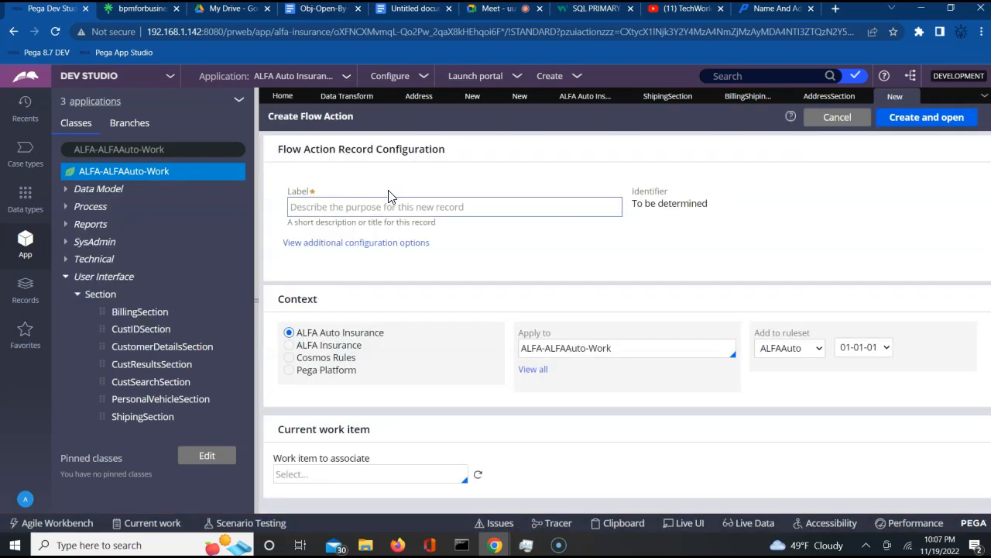
{"action": "left_click", "coordinate": [354, 214]}
{"action": "type", "text": "AddressFA"}
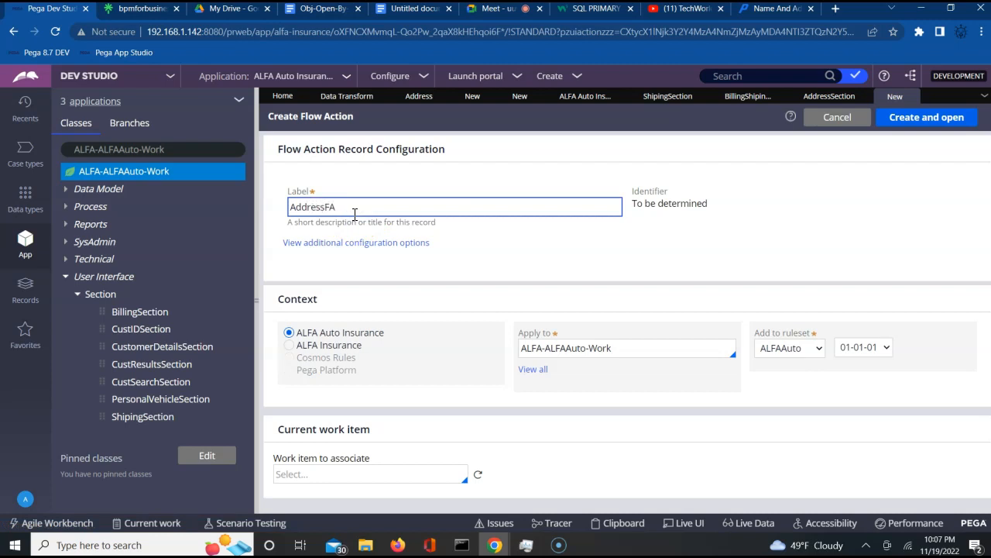
{"action": "left_click", "coordinate": [434, 246]}
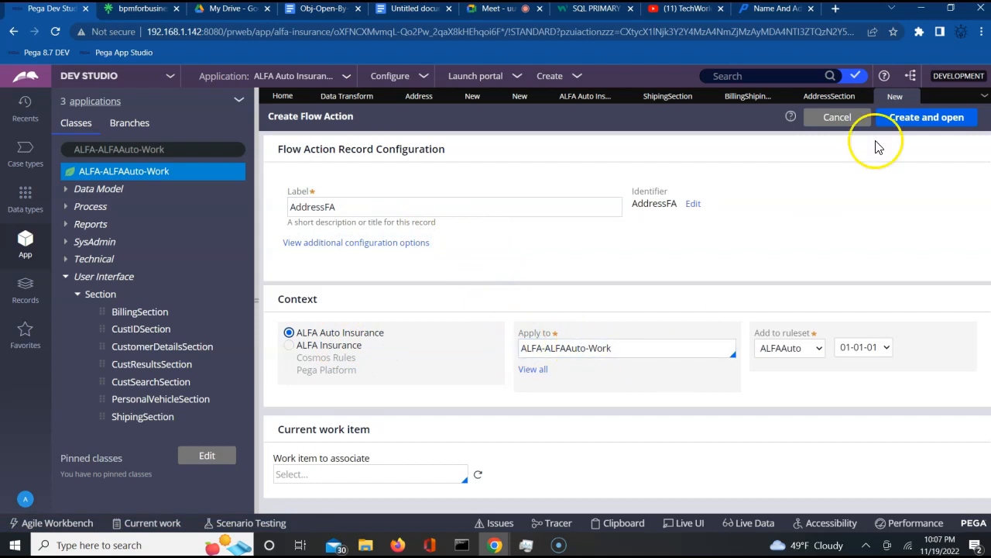
{"action": "left_click", "coordinate": [917, 119]}
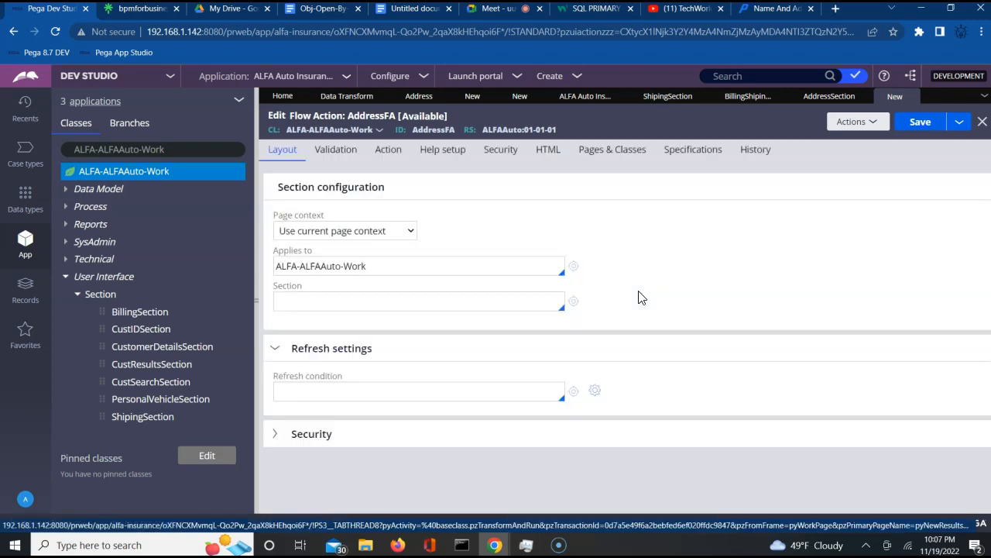
- Set AddressFA's section to AddressSection and save the flow action
{"action": "left_click", "coordinate": [412, 300]}
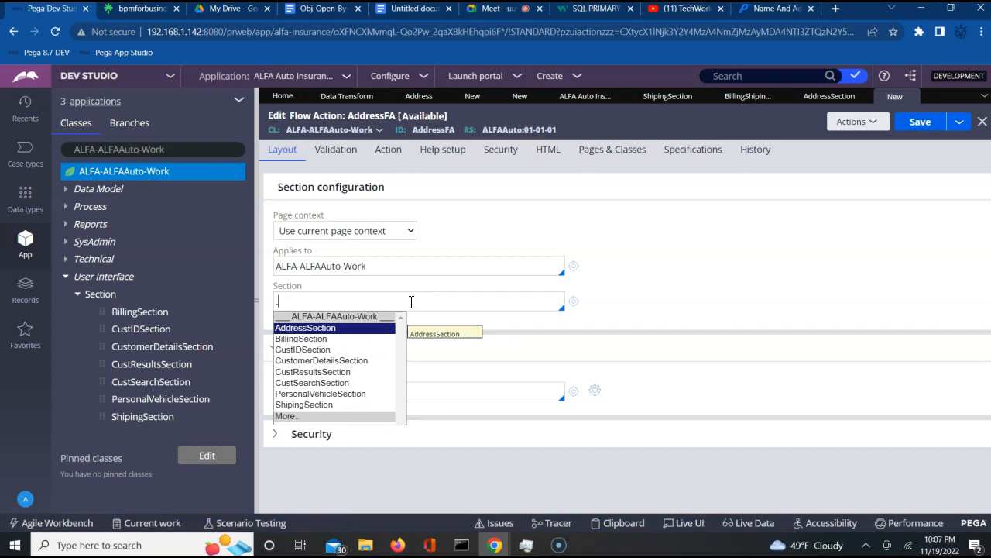
{"action": "left_click", "coordinate": [334, 331]}
{"action": "left_click", "coordinate": [922, 122]}
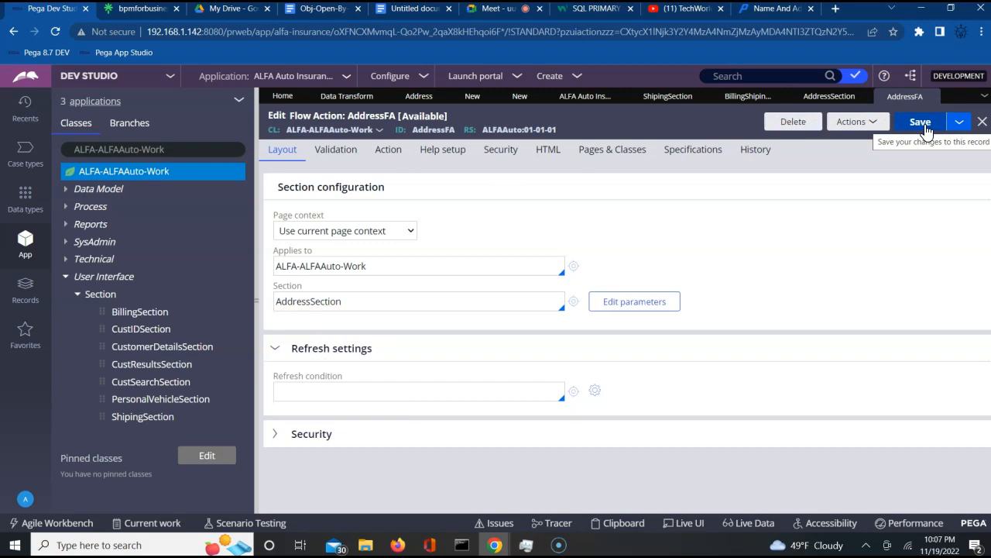
{"action": "left_click", "coordinate": [927, 130]}
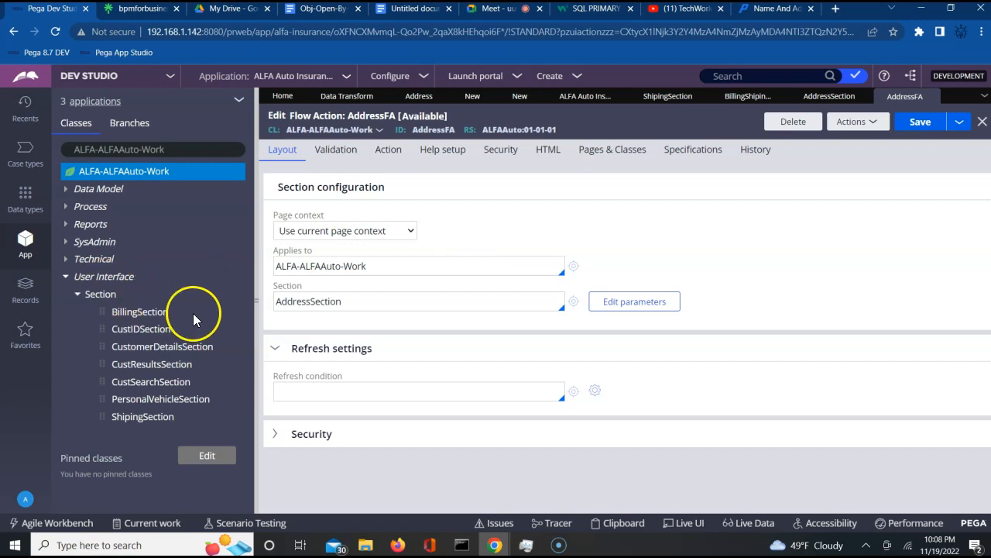
{"action": "left_click", "coordinate": [66, 277]}
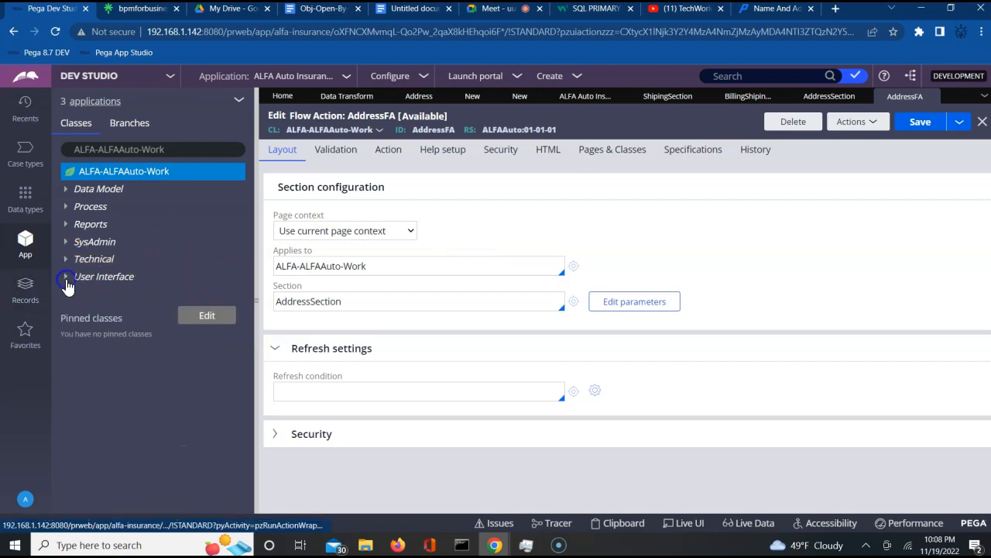
{"action": "left_click", "coordinate": [130, 170]}
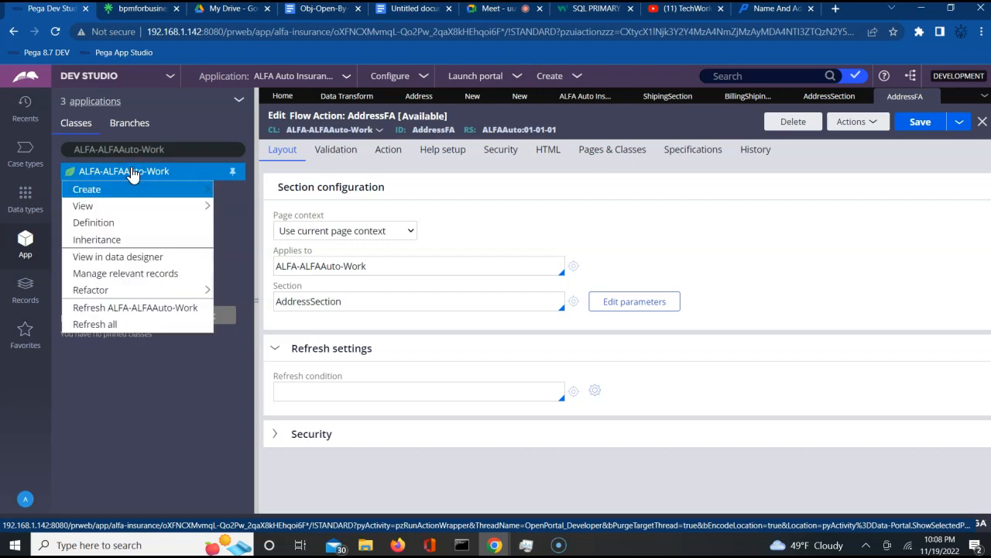
{"action": "mouse_move", "coordinate": [178, 189]}
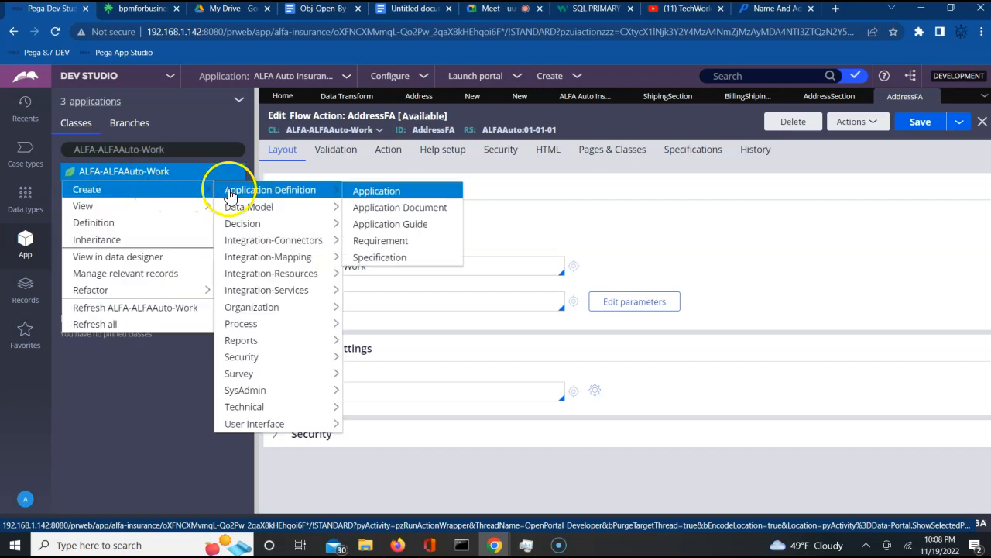
{"action": "mouse_move", "coordinate": [266, 227]}
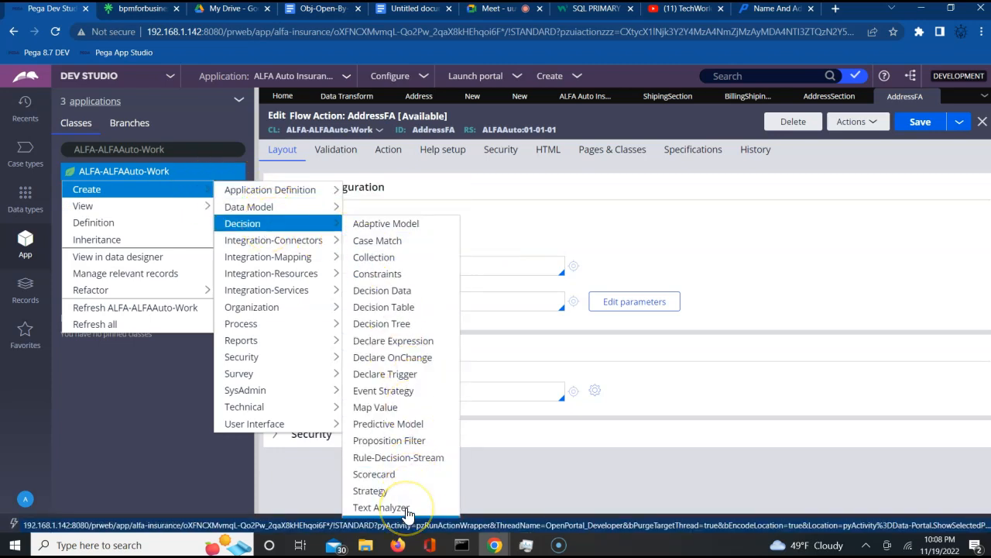
{"action": "left_click", "coordinate": [671, 211]}
{"action": "left_click", "coordinate": [920, 122]}
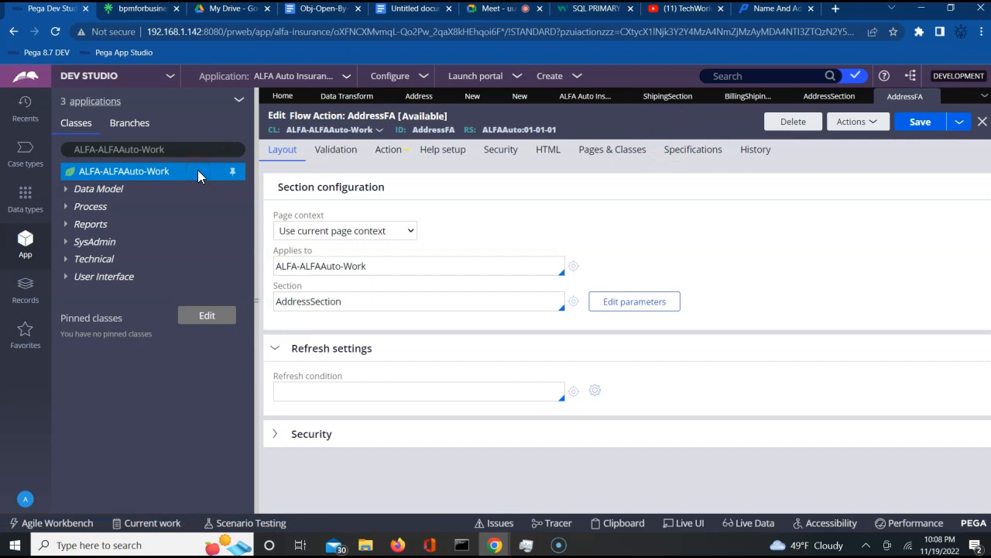
- Start a new When rule on ALFA-ALFAAuto-Work via Create > Decision > When
{"action": "right_click", "coordinate": [164, 172]}
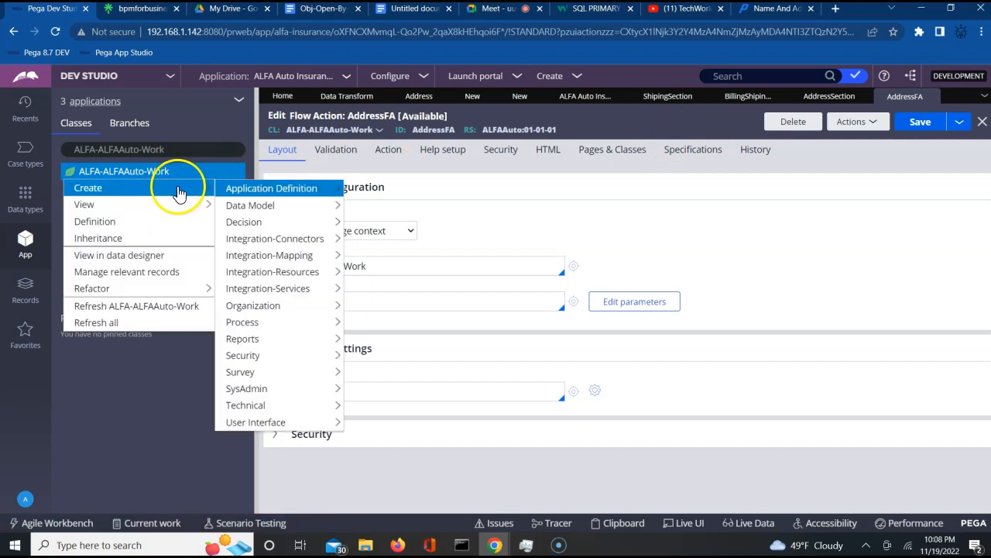
{"action": "mouse_move", "coordinate": [270, 395]}
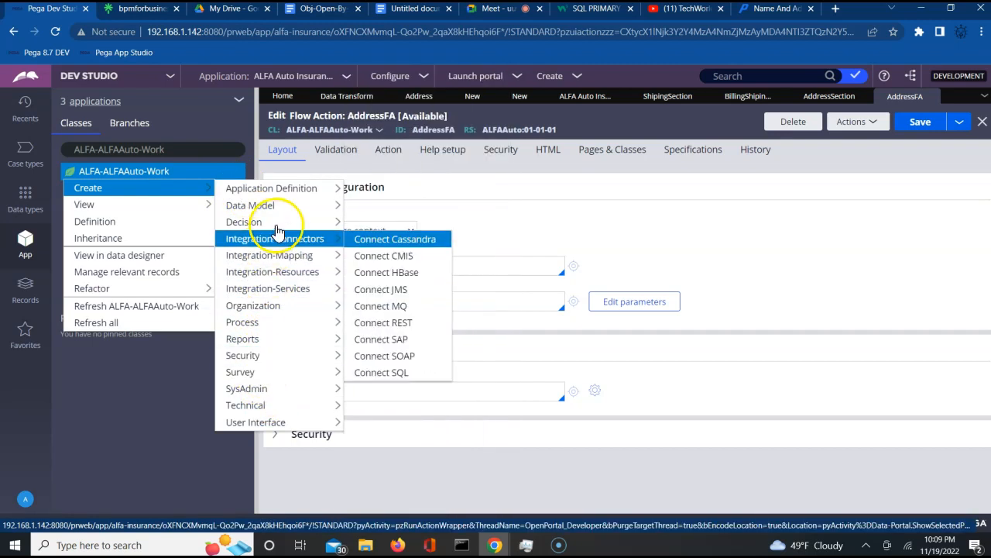
{"action": "mouse_move", "coordinate": [325, 221]}
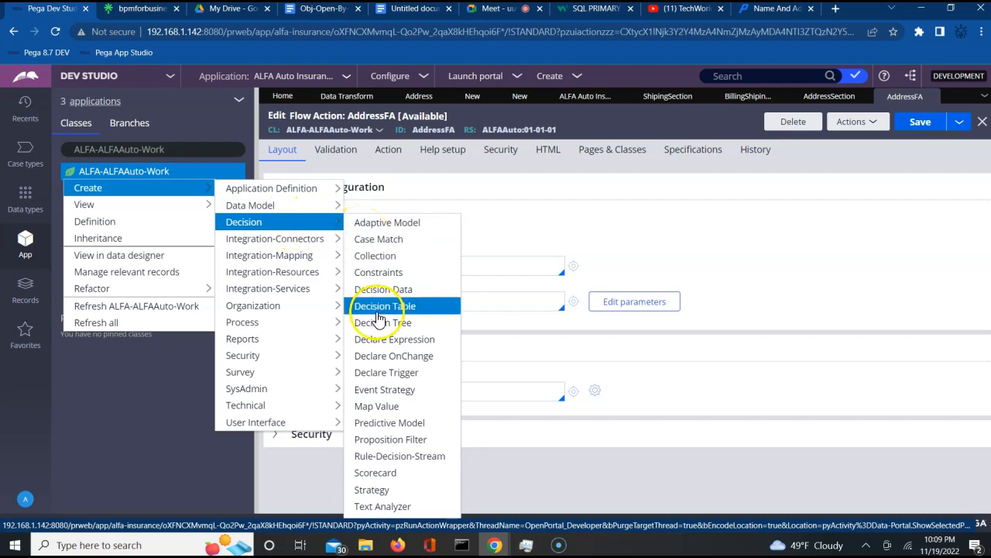
{"action": "left_click", "coordinate": [402, 507]}
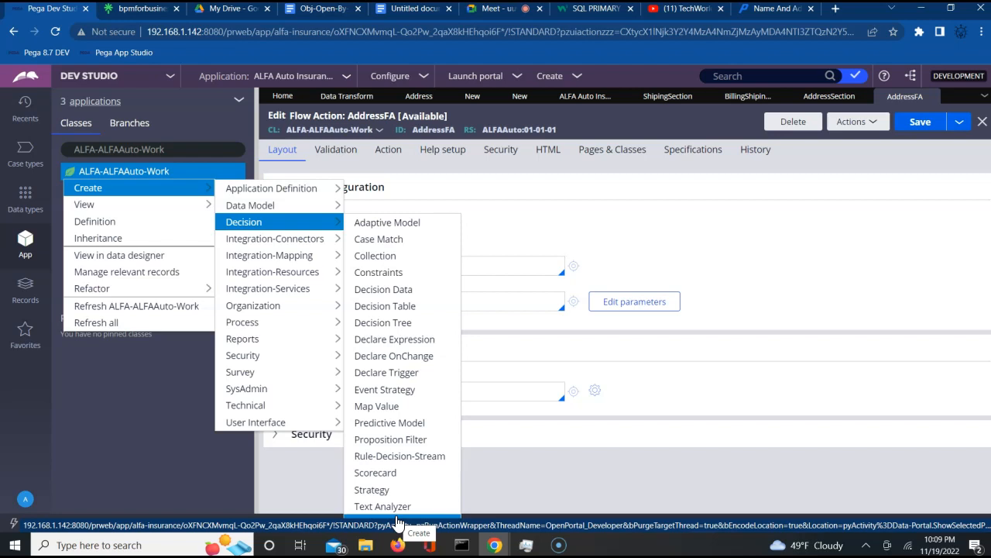
{"action": "left_click", "coordinate": [396, 515]}
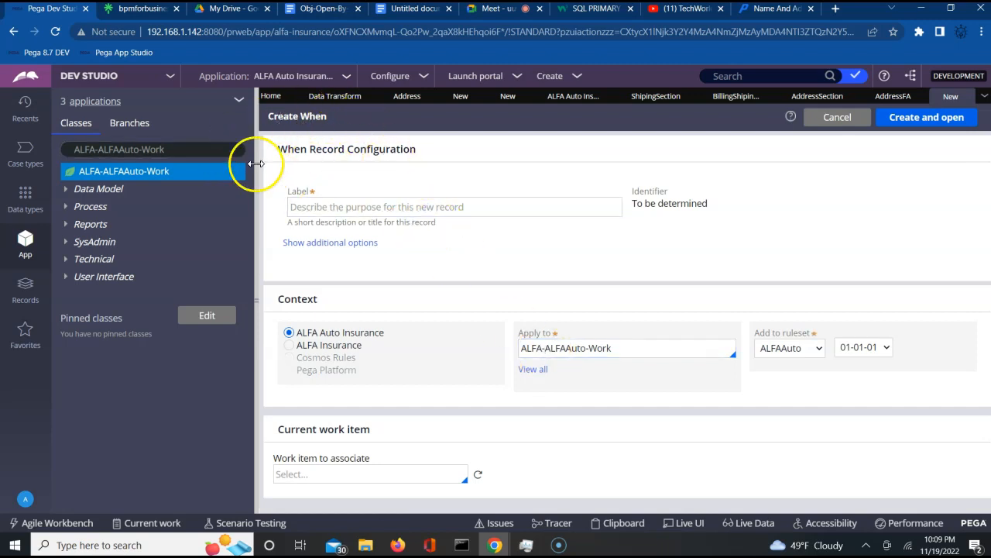
- Label the new When rule BillShipAddrSame and create and open it in ALFA-ALFAAuto-Work
{"action": "left_click", "coordinate": [335, 208]}
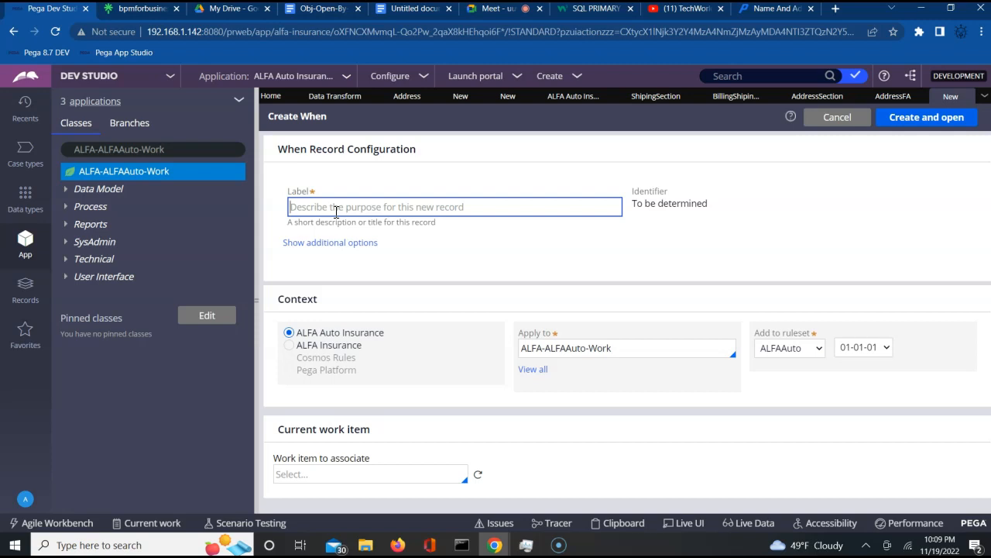
{"action": "type", "text": "Bil"}
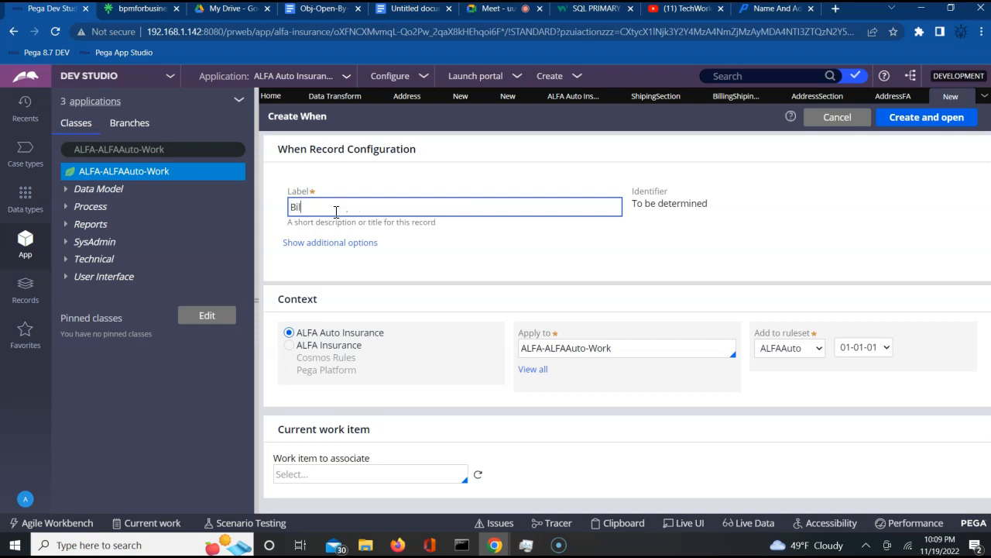
{"action": "type", "text": "lShipAddrSame"}
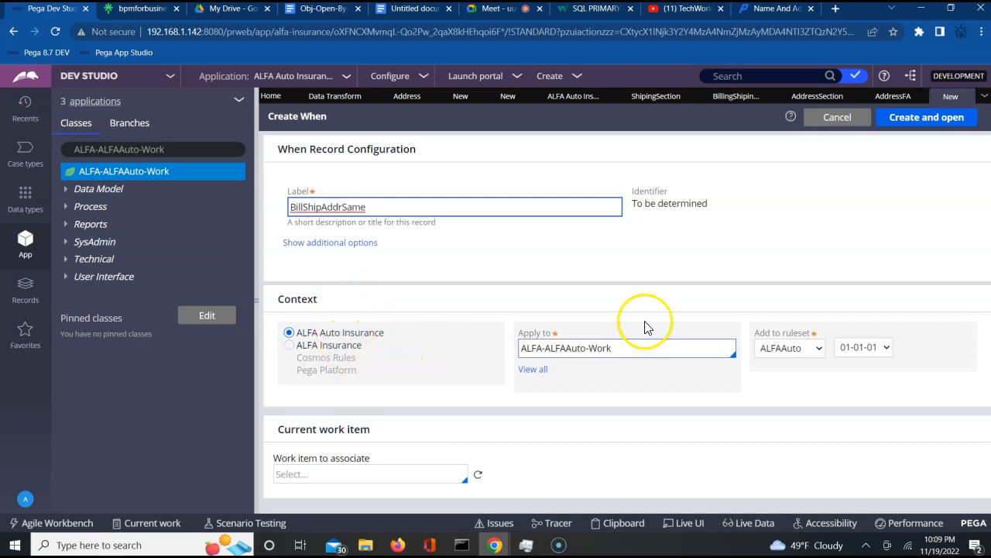
{"action": "left_click", "coordinate": [953, 130]}
{"action": "left_click", "coordinate": [930, 128]}
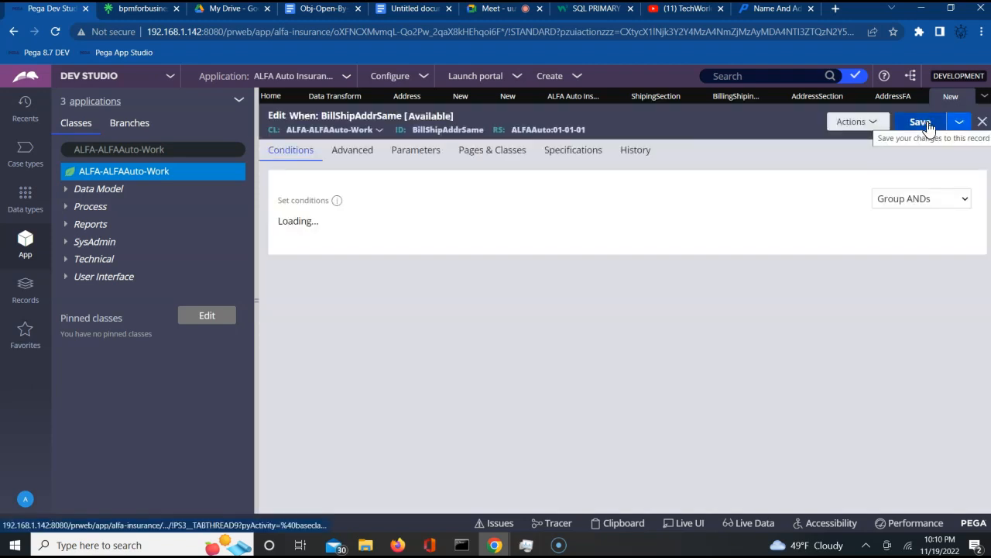
- Save the BillShipAddrSame When rule and browse the Fields list for its first condition
{"action": "left_click", "coordinate": [929, 127]}
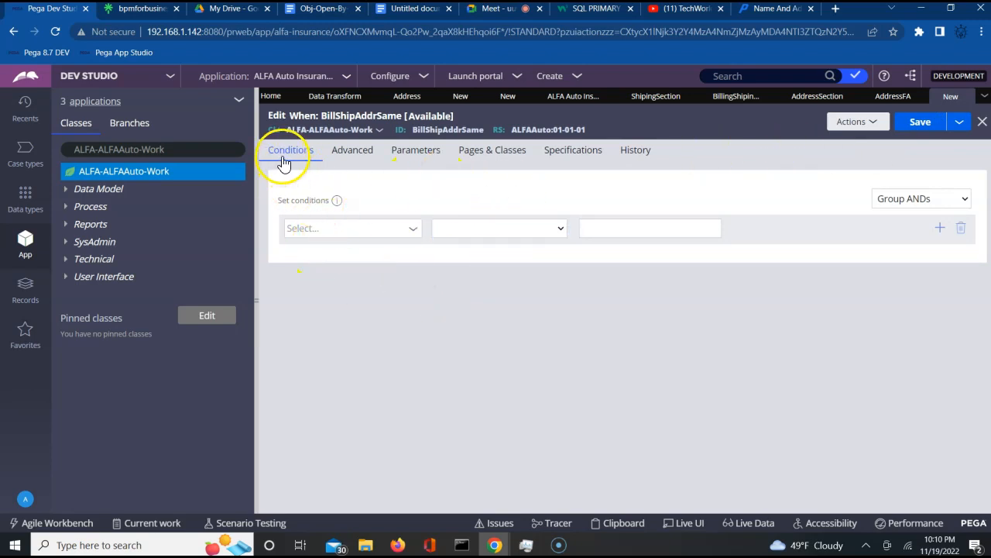
{"action": "left_click", "coordinate": [323, 229]}
{"action": "left_click", "coordinate": [415, 228]}
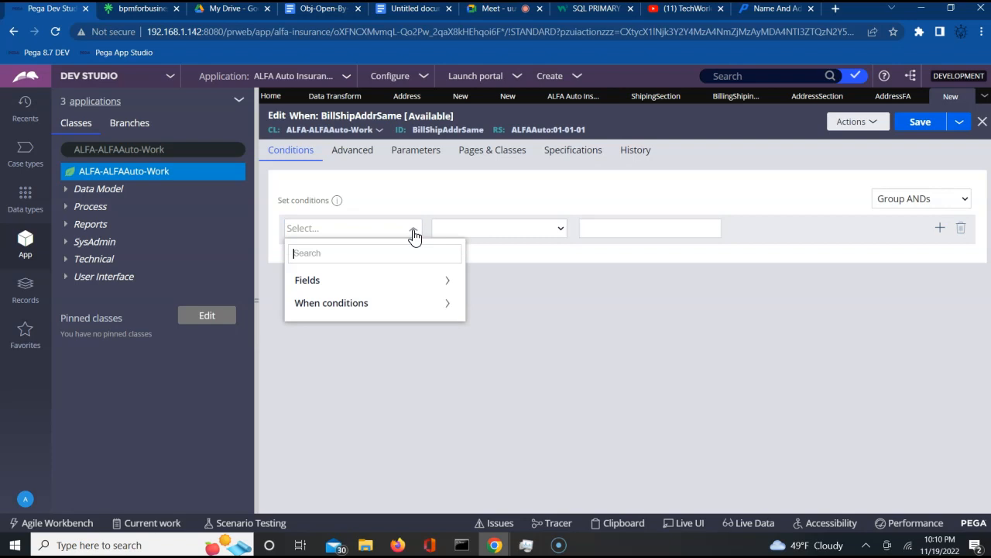
{"action": "left_click", "coordinate": [453, 287]}
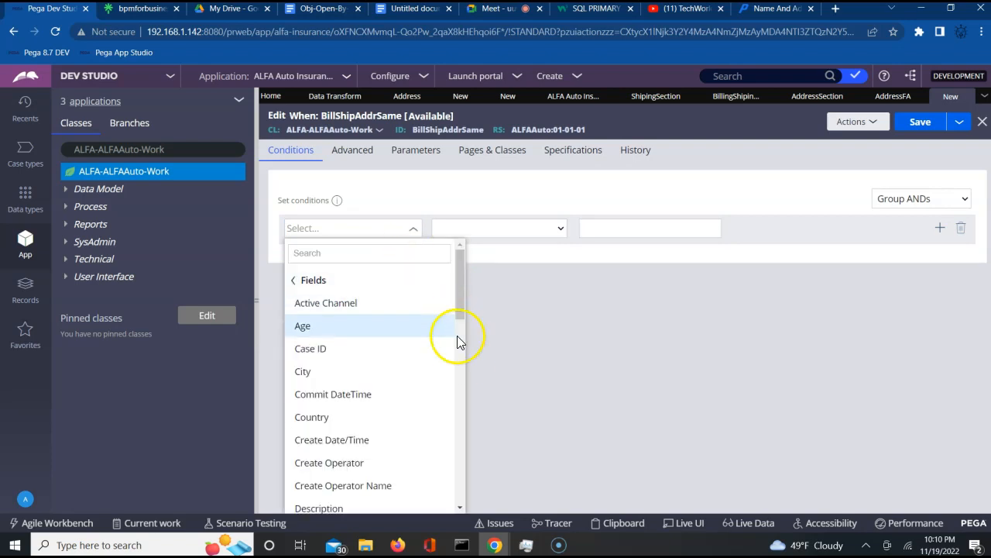
{"action": "left_click", "coordinate": [458, 382]}
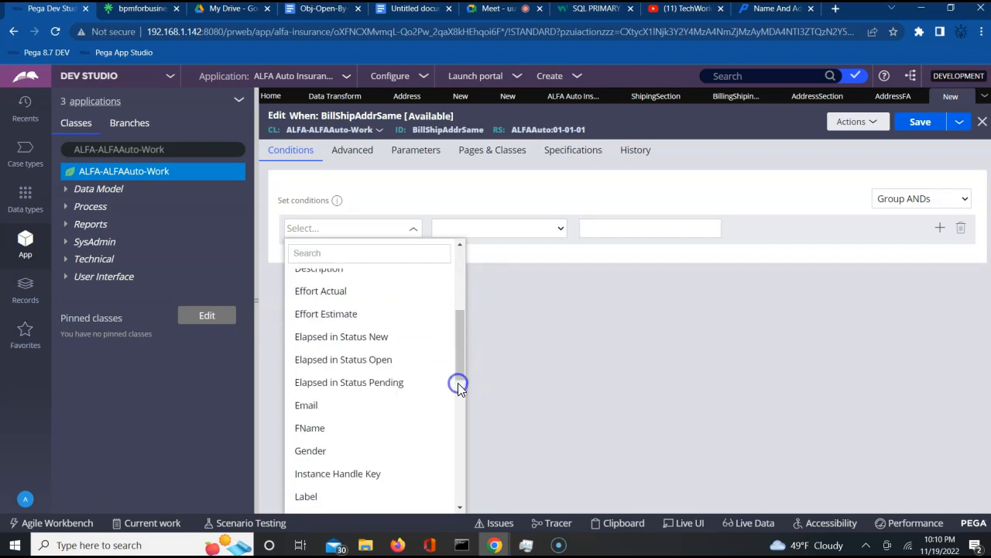
{"action": "left_click", "coordinate": [461, 427]}
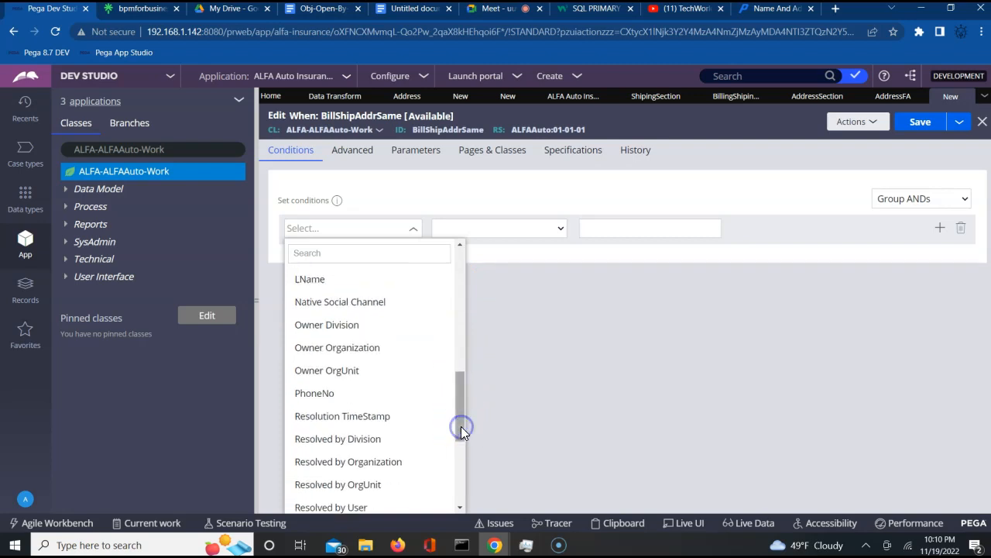
{"action": "left_click", "coordinate": [460, 486]}
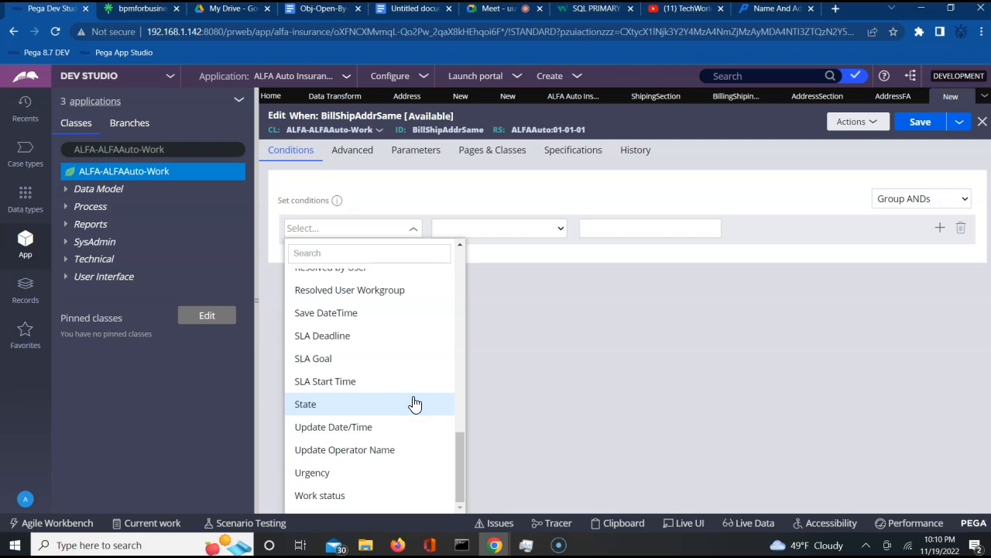
- Search the condition options for 'Bi', then clear the search text
{"action": "scroll", "coordinate": [299, 331], "scroll_direction": "up", "scroll_amount": 1}
{"action": "left_click", "coordinate": [310, 251]}
{"action": "type", "text": "Bil"}
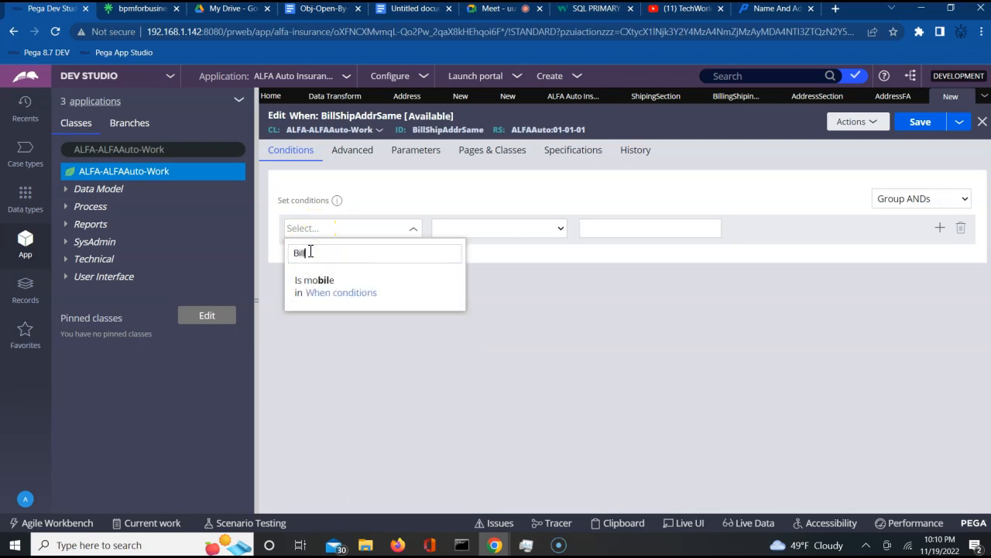
{"action": "key", "text": "BackSpace"}
{"action": "key", "text": "BackSpace"}
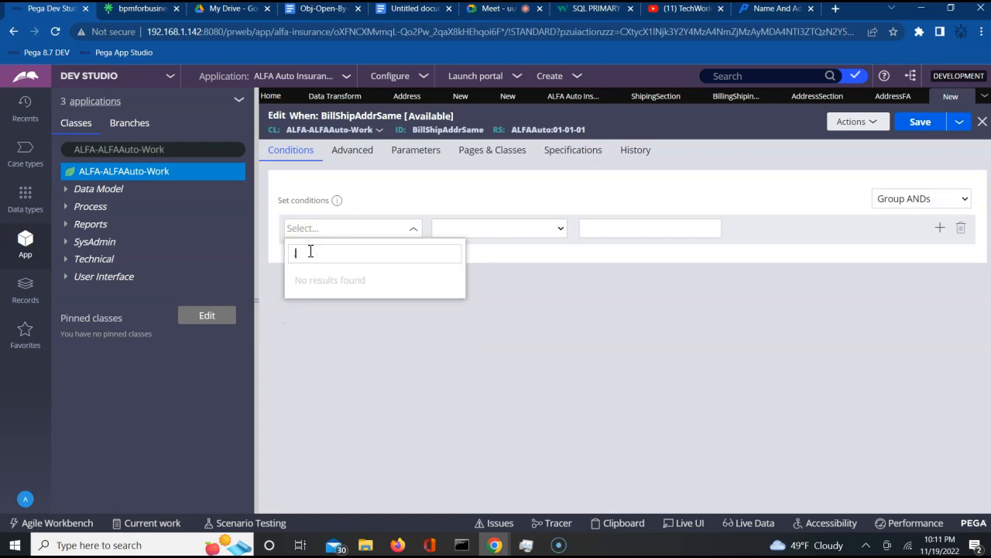
{"action": "key", "text": "BackSpace"}
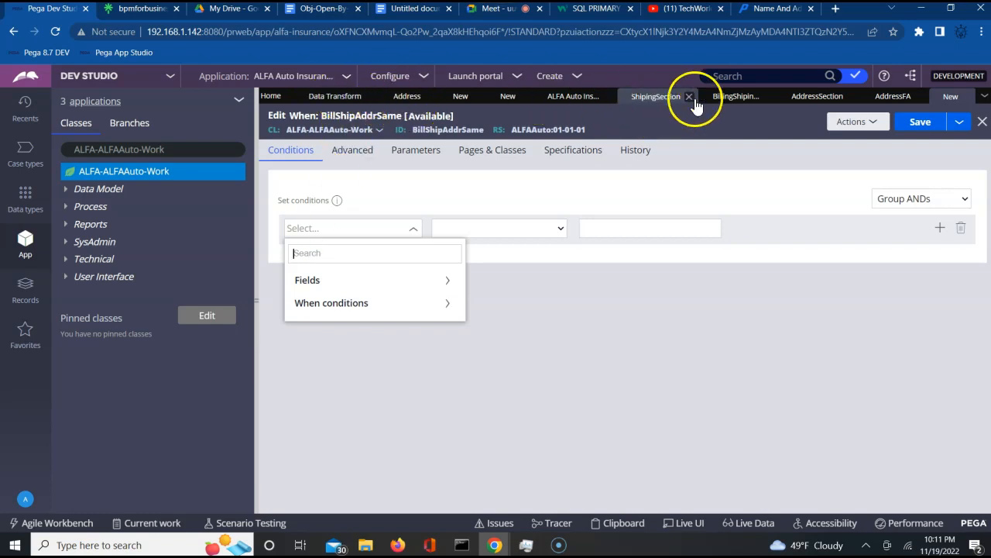
- Copy the BillingShipingAddrSame property ID and paste it into the first condition's search
{"action": "left_click", "coordinate": [731, 99]}
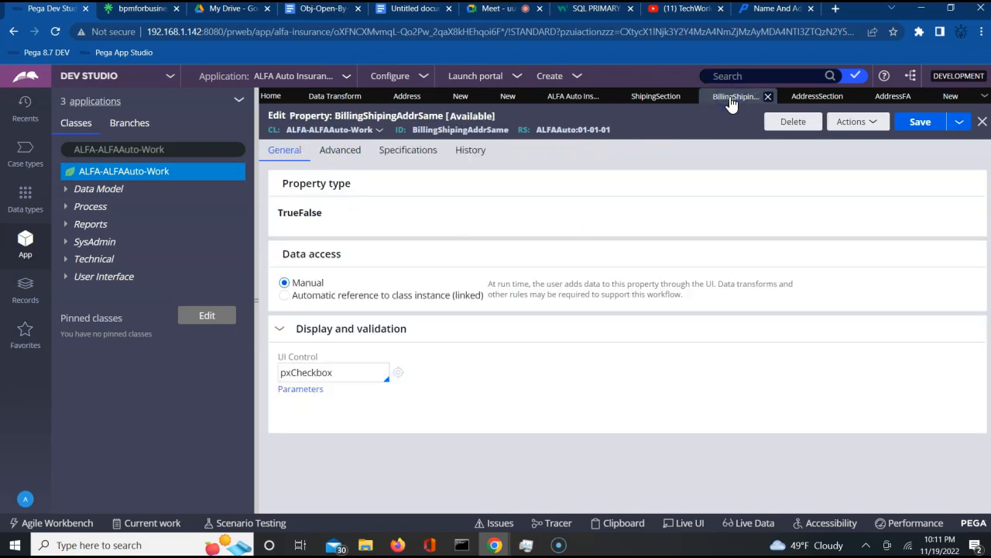
{"action": "left_click", "coordinate": [454, 128]}
{"action": "double_click", "coordinate": [454, 128]}
{"action": "key", "text": "ctrl+c"}
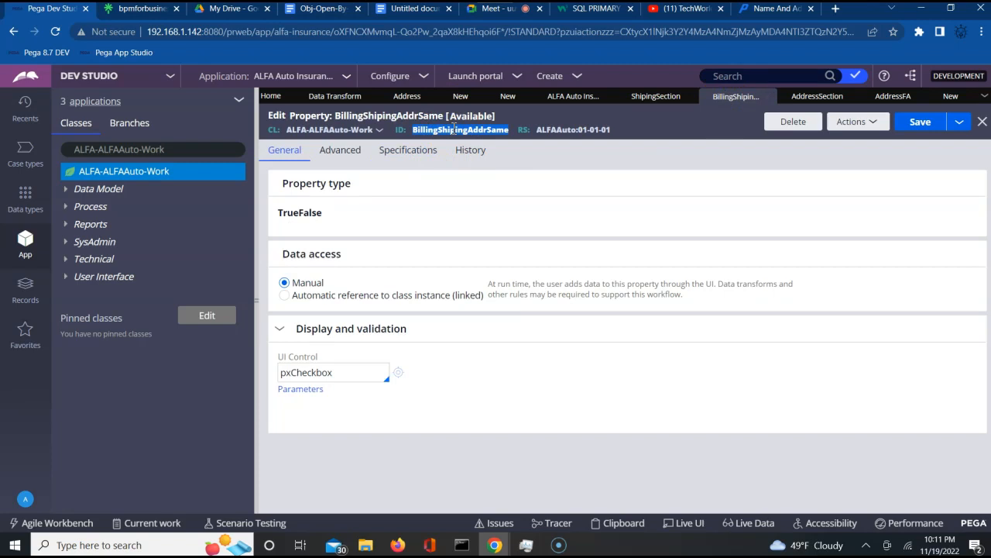
{"action": "left_click", "coordinate": [951, 96]}
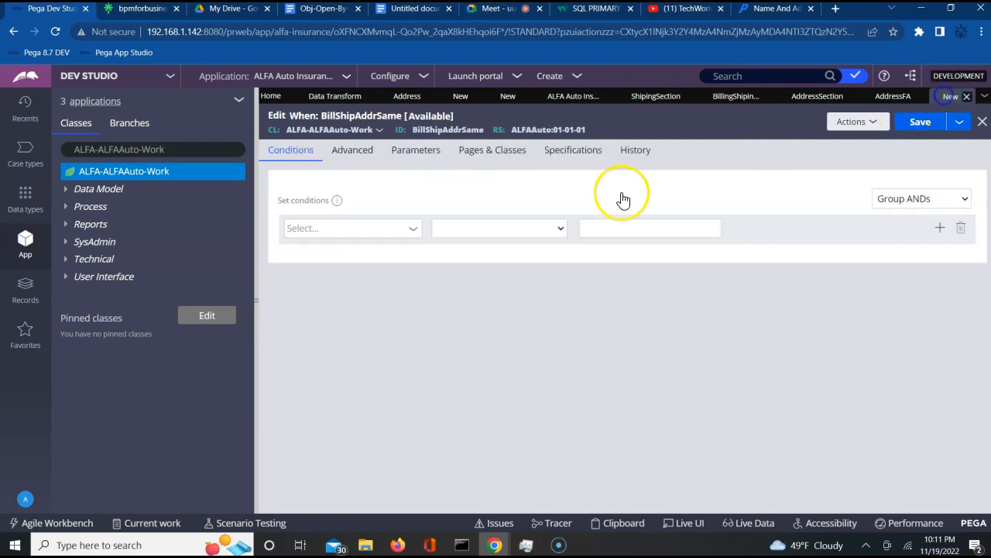
{"action": "left_click", "coordinate": [361, 229]}
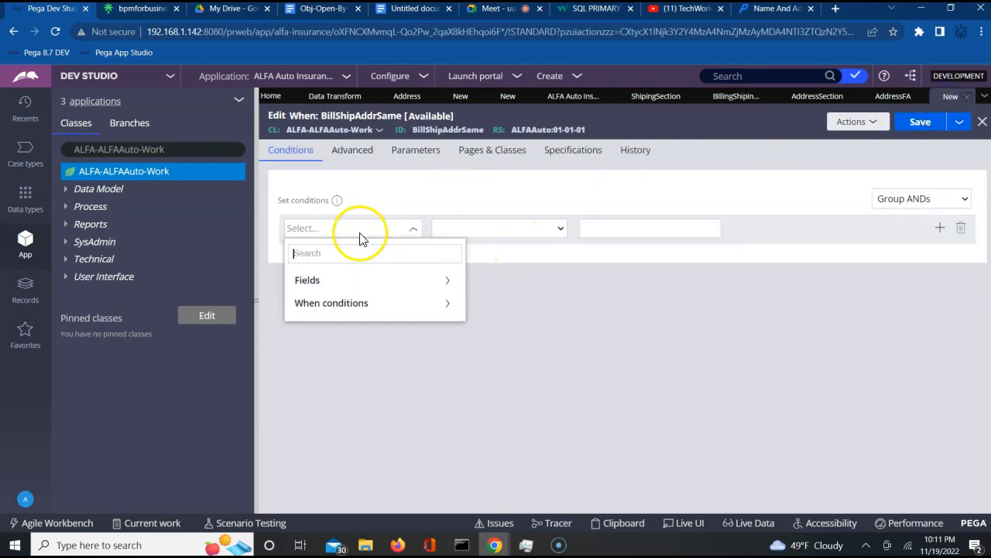
{"action": "key", "text": "ctrl+v"}
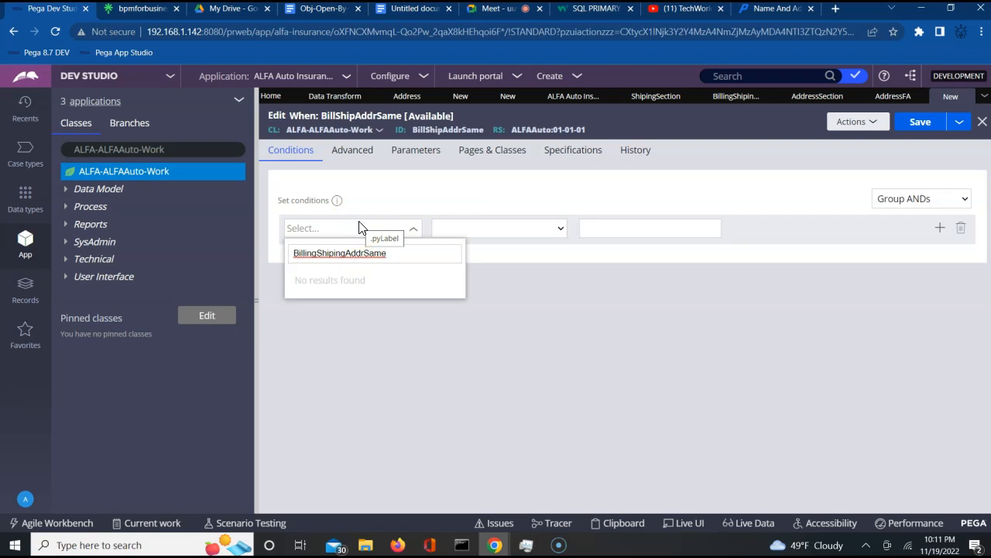
{"action": "key", "text": "BackSpace"}
{"action": "key", "text": "BackSpace"}
{"action": "key", "text": "BackSpace"}
{"action": "key", "text": "BackSpace"}
{"action": "key", "text": "BackSpace"}
{"action": "key", "text": "BackSpace"}
{"action": "key", "text": "BackSpace"}
{"action": "key", "text": "BackSpace"}
{"action": "key", "text": "BackSpace"}
{"action": "key", "text": "BackSpace"}
{"action": "key", "text": "BackSpace"}
{"action": "key", "text": "BackSpace"}
{"action": "key", "text": "BackSpace"}
{"action": "key", "text": "BackSpace"}
{"action": "key", "text": "BackSpace"}
{"action": "key", "text": "BackSpace"}
{"action": "key", "text": "BackSpace"}
{"action": "key", "text": "BackSpace"}
{"action": "key", "text": "BackSpace"}
{"action": "key", "text": "BackSpace"}
{"action": "key", "text": "BackSpace"}
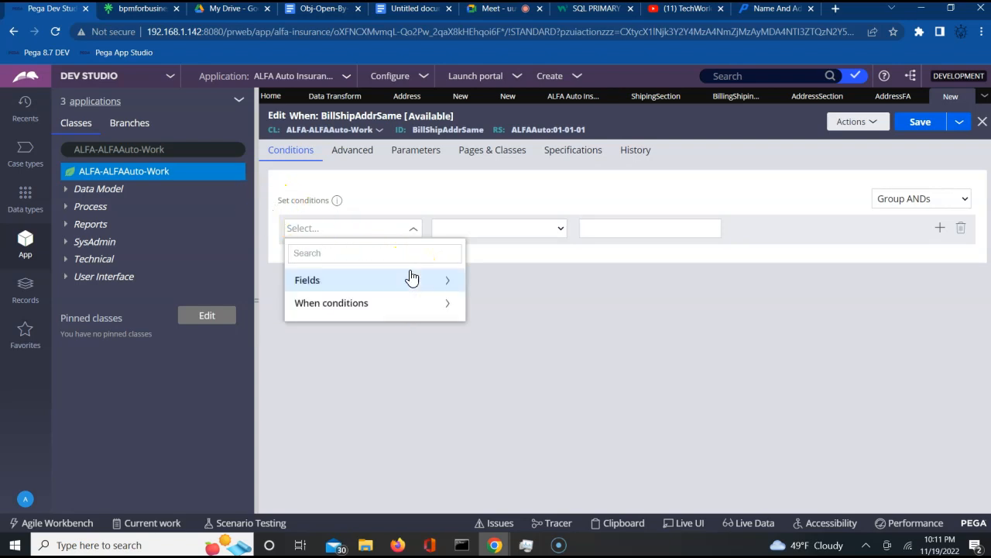
- Browse the case Fields list for the new property, closing it without choosing
{"action": "left_click", "coordinate": [452, 283]}
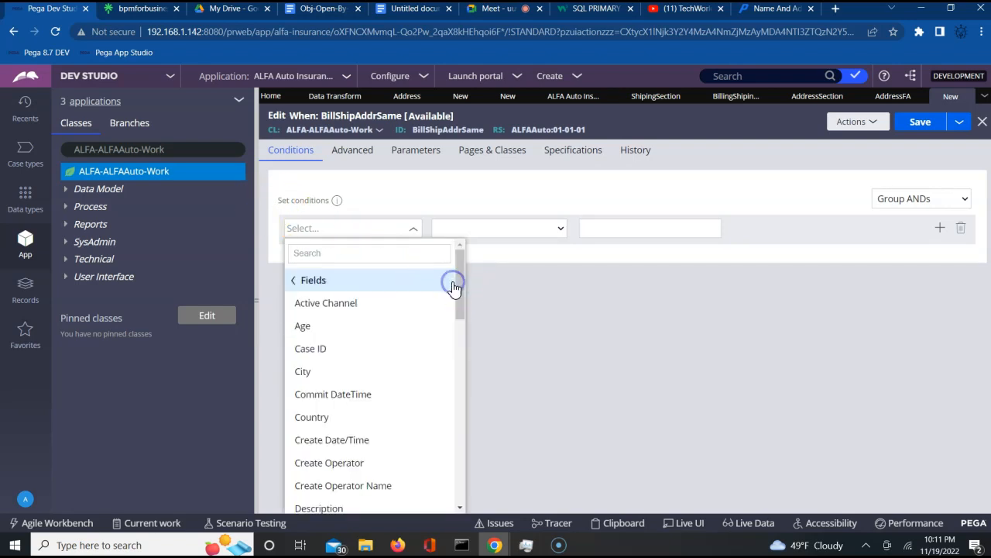
{"action": "left_click", "coordinate": [461, 345]}
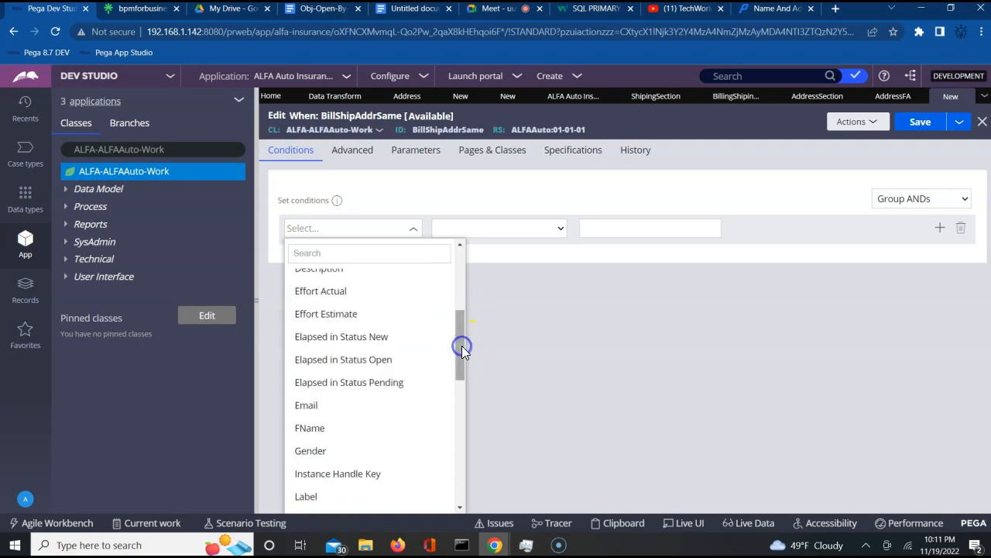
{"action": "left_click", "coordinate": [461, 419]}
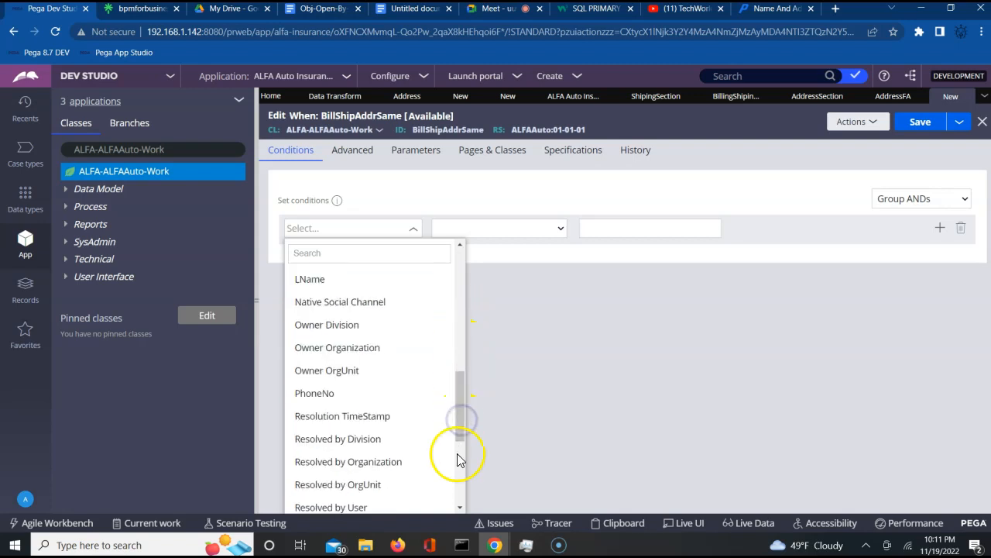
{"action": "left_click", "coordinate": [458, 460]}
{"action": "left_click", "coordinate": [457, 457]}
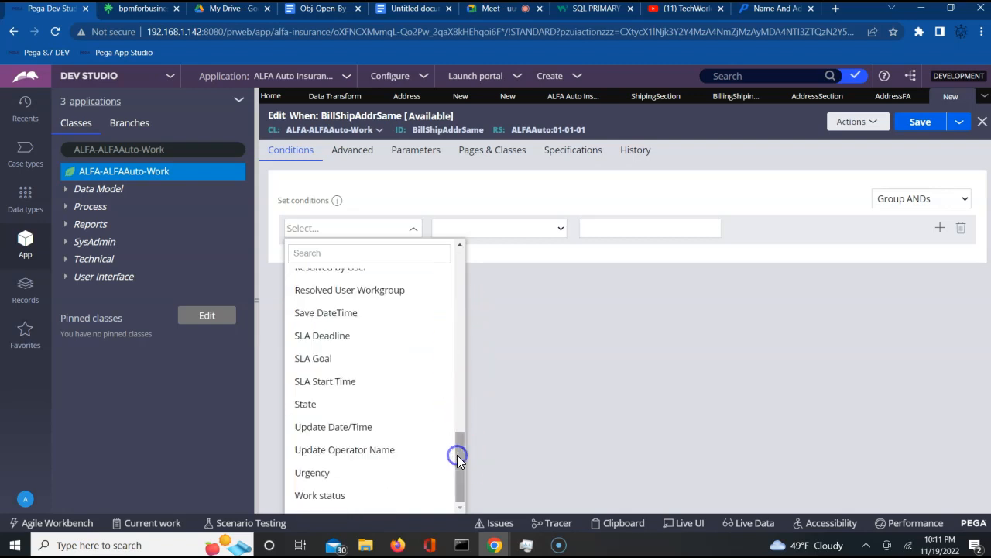
{"action": "left_click", "coordinate": [461, 522]}
- Browse the Fields list again and check the empty comparison options for the condition
{"action": "left_click", "coordinate": [337, 227]}
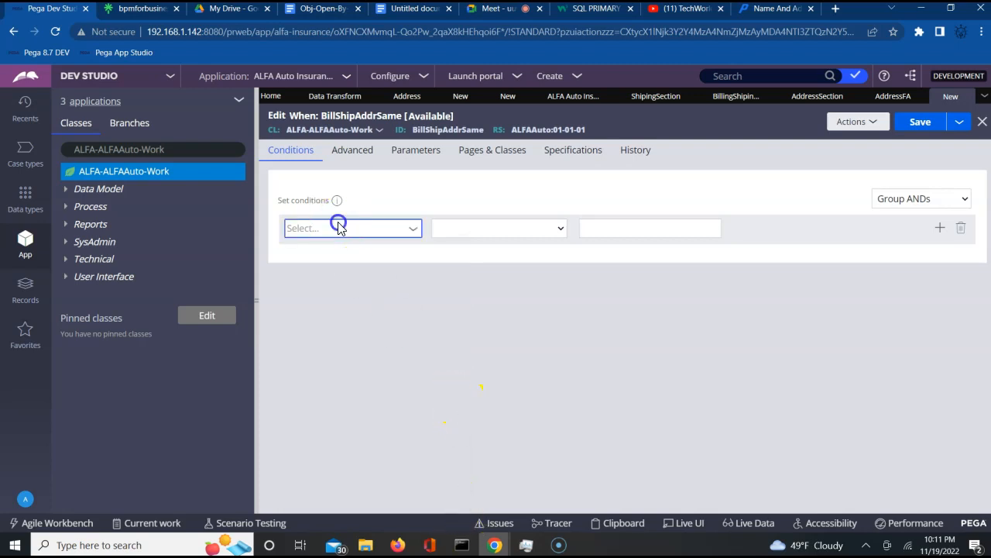
{"action": "left_click", "coordinate": [453, 280]}
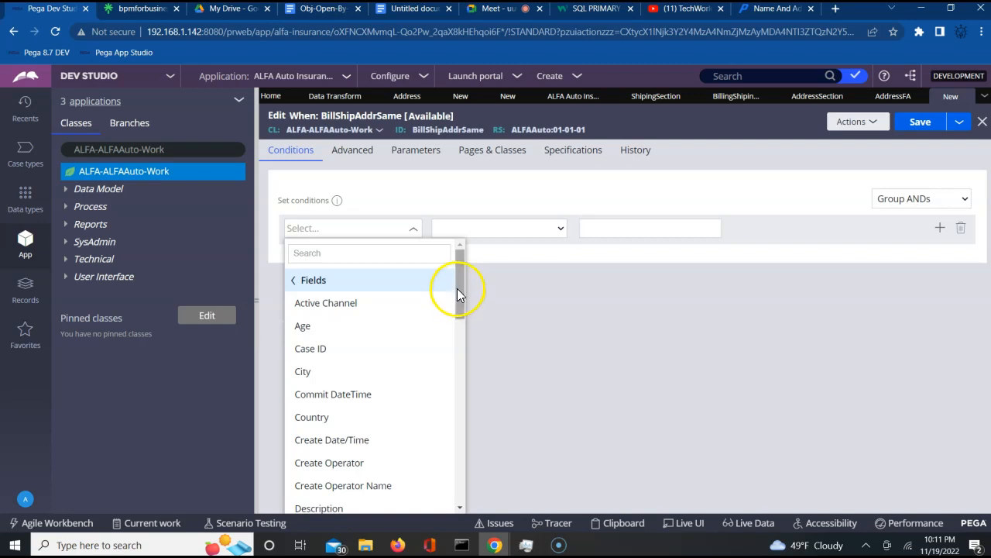
{"action": "left_click_drag", "start_coordinate": [458, 290], "coordinate": [458, 376]}
{"action": "left_click", "coordinate": [458, 409]}
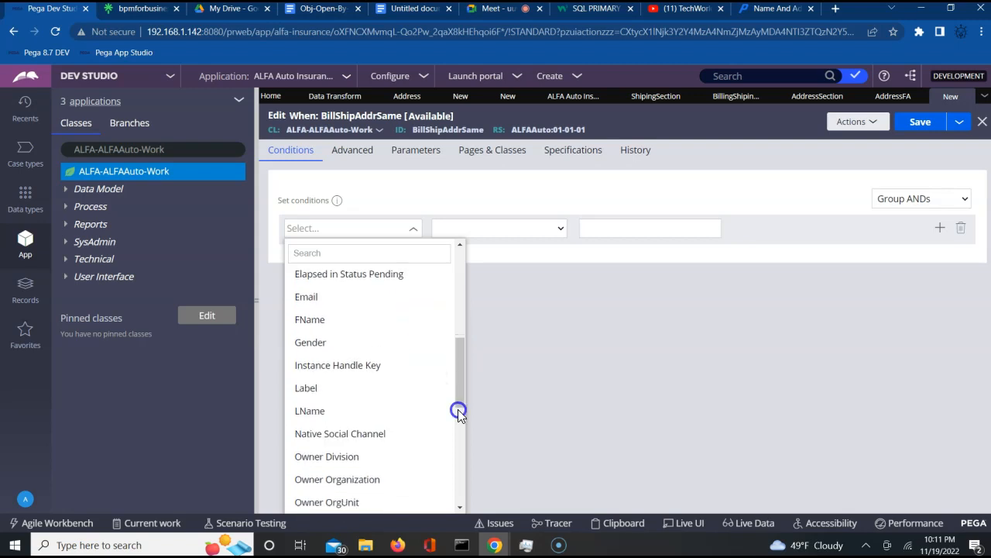
{"action": "left_click", "coordinate": [459, 490]}
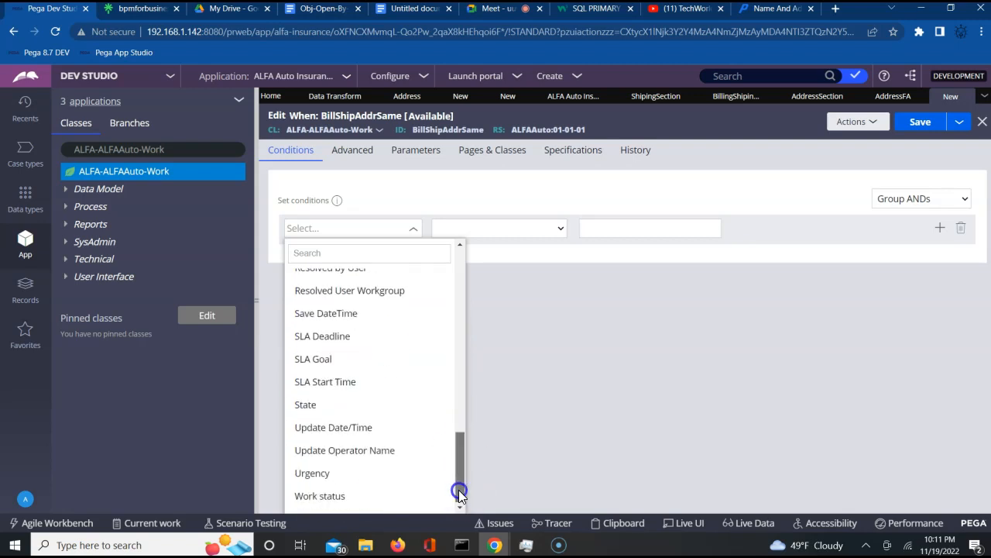
{"action": "left_click", "coordinate": [564, 455]}
{"action": "left_click", "coordinate": [483, 231]}
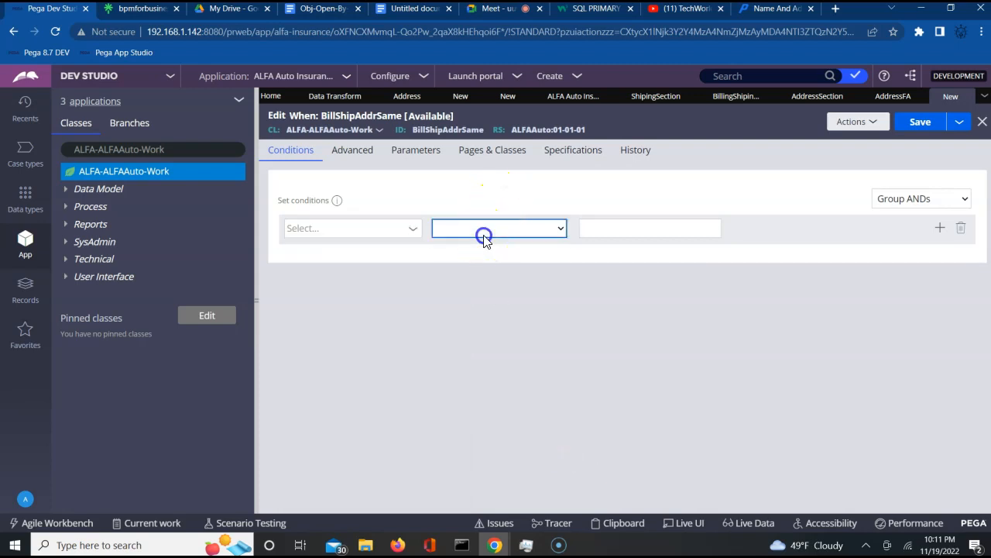
{"action": "left_click", "coordinate": [510, 408]}
- Try saving the When rule, recheck the Fields list, then return to the BillingShipingAddrSame property
{"action": "left_click", "coordinate": [921, 124]}
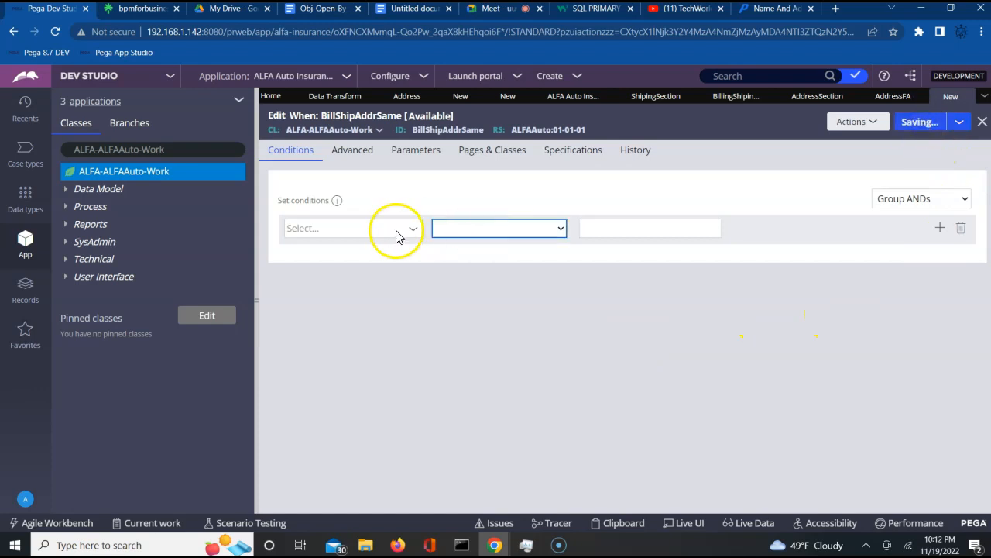
{"action": "left_click", "coordinate": [372, 277]}
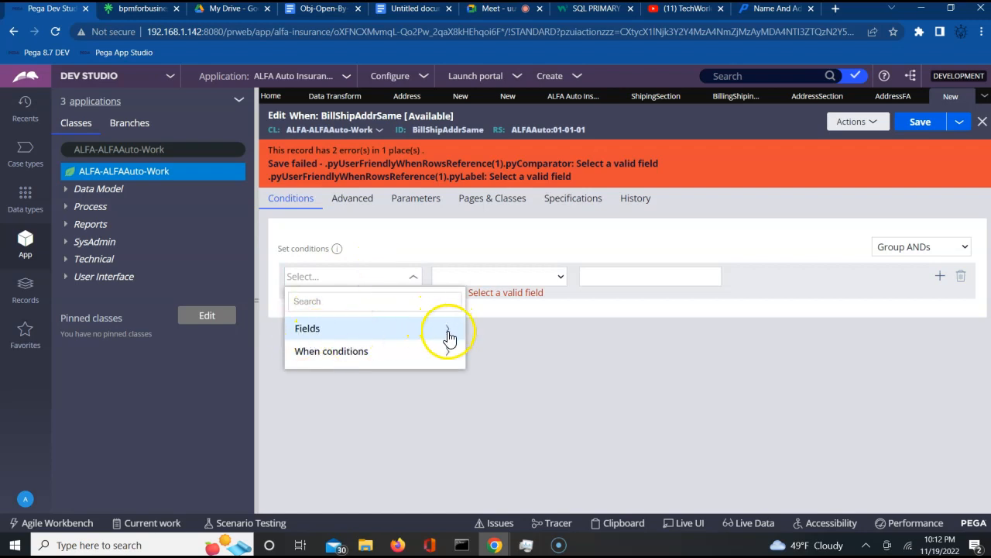
{"action": "left_click", "coordinate": [448, 333]}
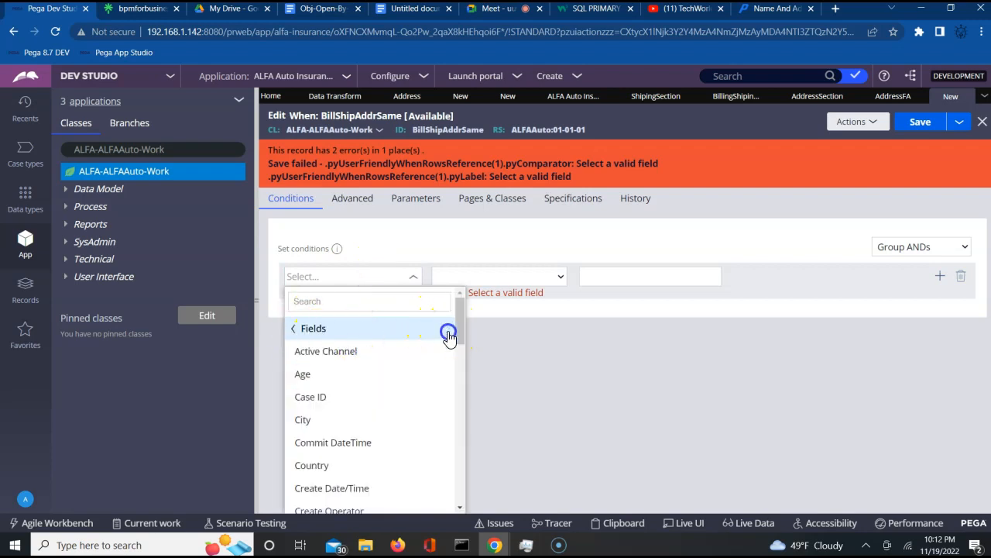
{"action": "left_click", "coordinate": [460, 411]}
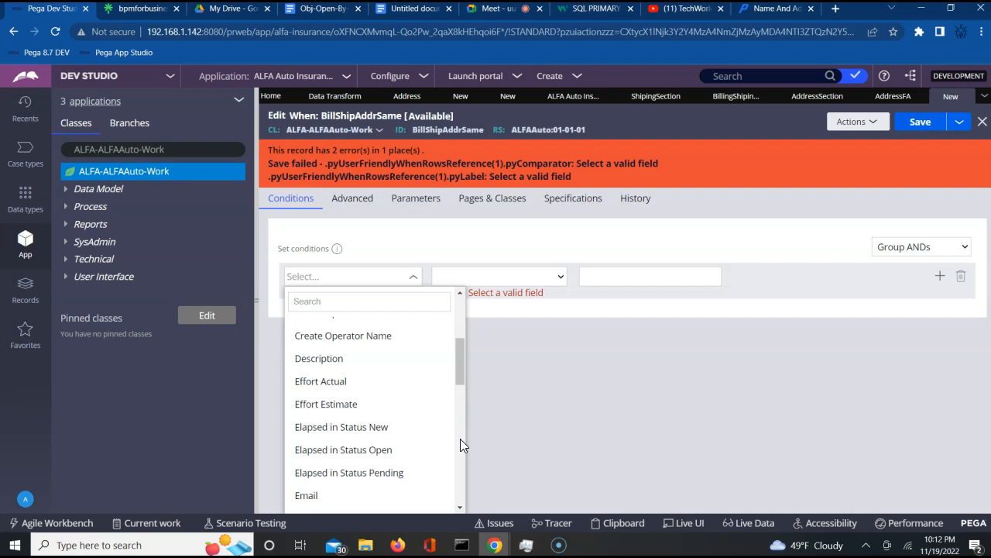
{"action": "left_click", "coordinate": [460, 438]}
{"action": "left_click", "coordinate": [725, 103]}
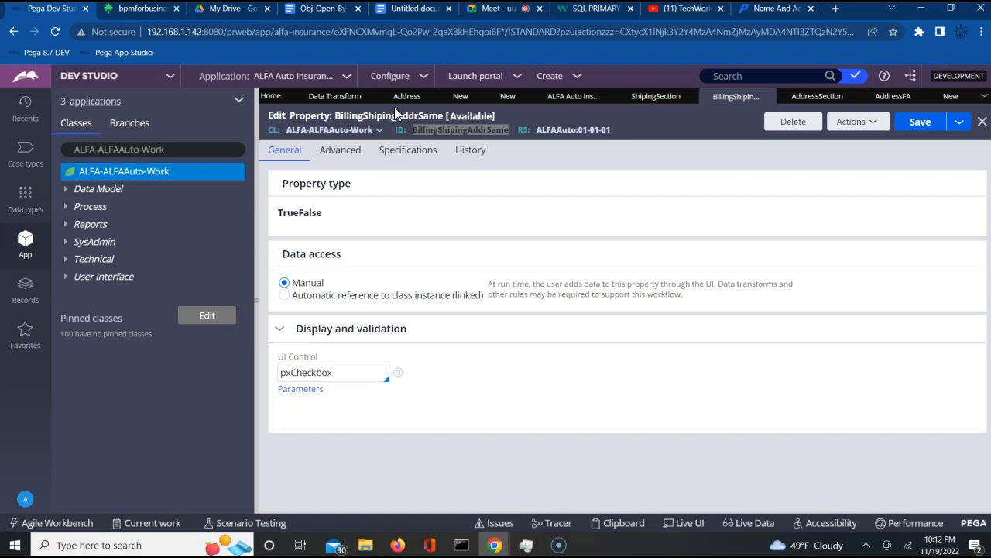
- Close the property and When rule tabs, then look through the ALFA-ALFAAuto-Work class's create menu
{"action": "left_click", "coordinate": [982, 122]}
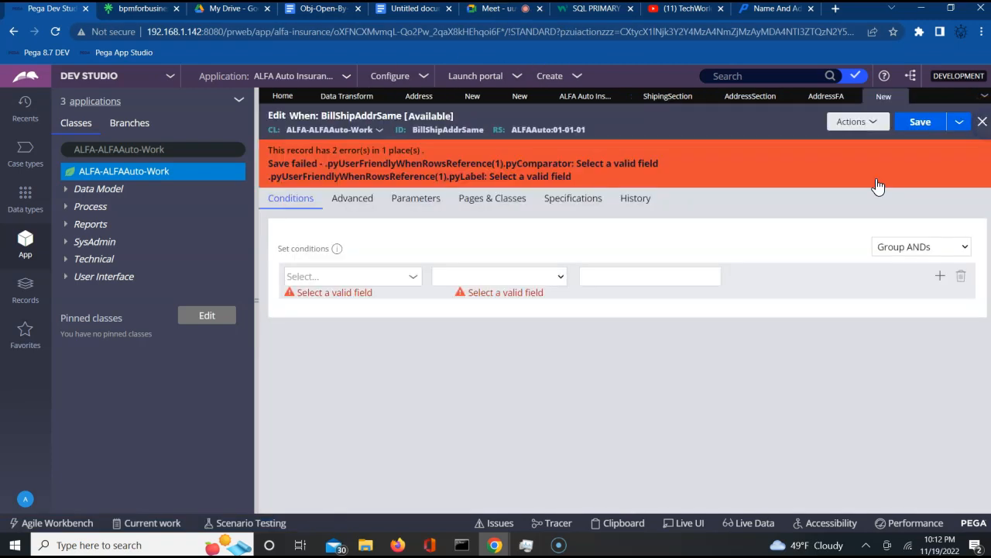
{"action": "left_click", "coordinate": [983, 122]}
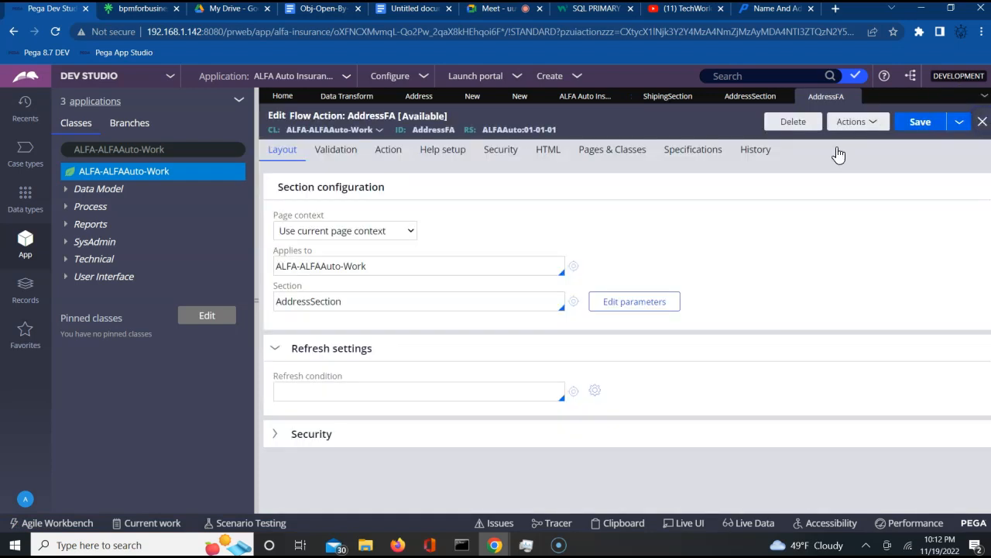
{"action": "left_click", "coordinate": [128, 174]}
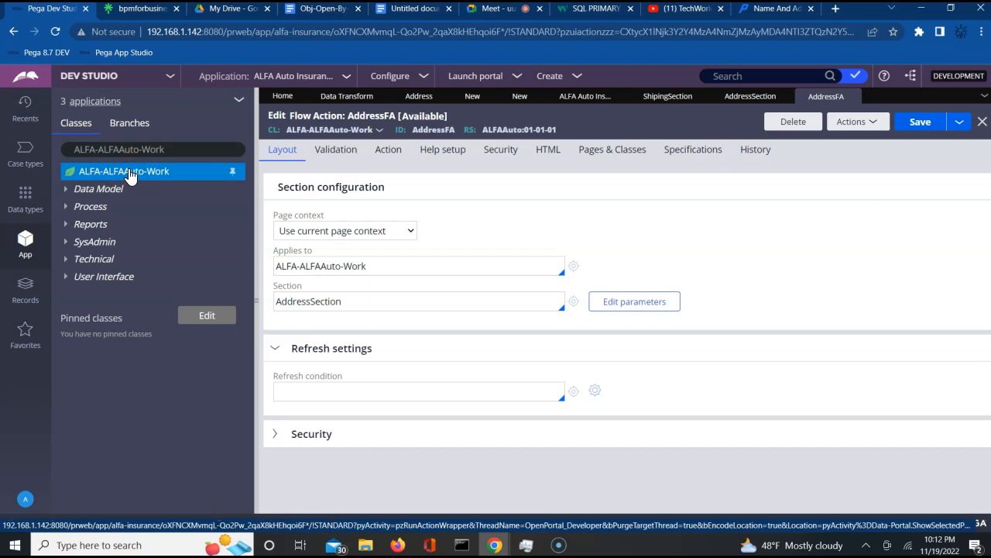
{"action": "right_click", "coordinate": [117, 177]}
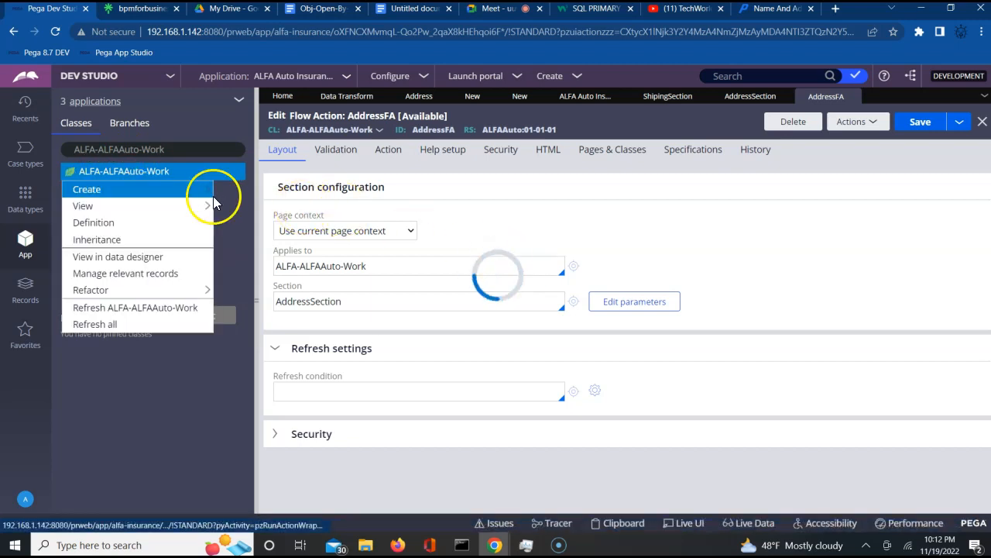
{"action": "mouse_move", "coordinate": [200, 195]}
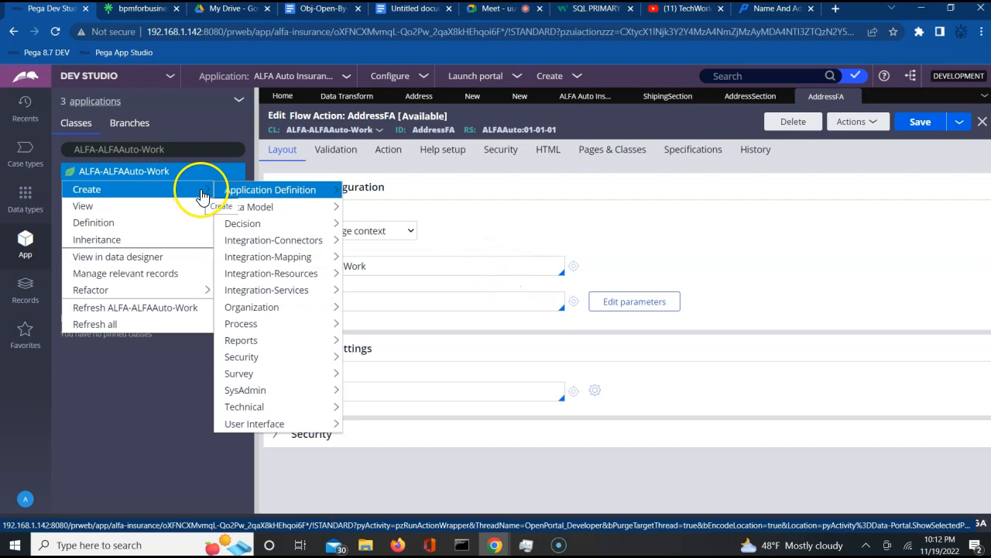
{"action": "mouse_move", "coordinate": [261, 216]}
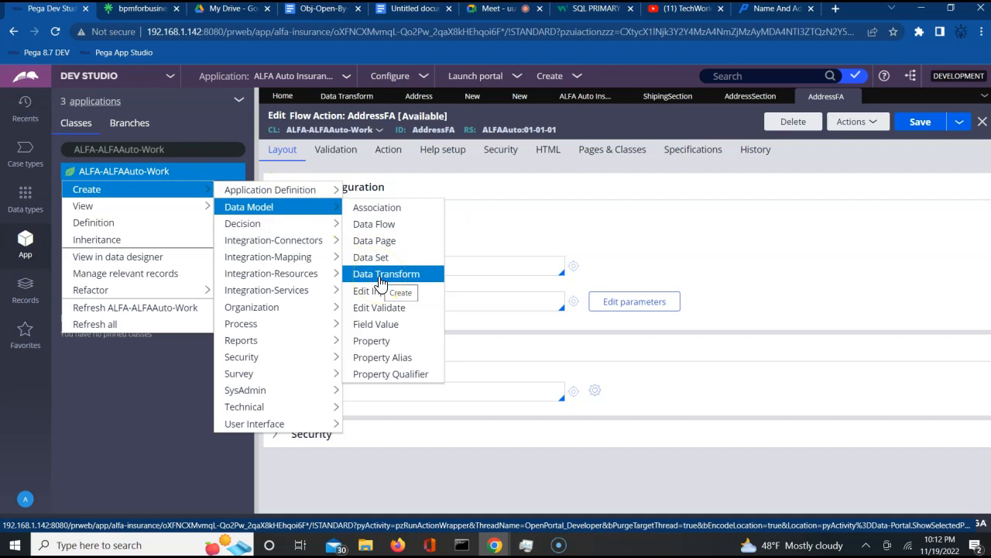
{"action": "left_click", "coordinate": [511, 218]}
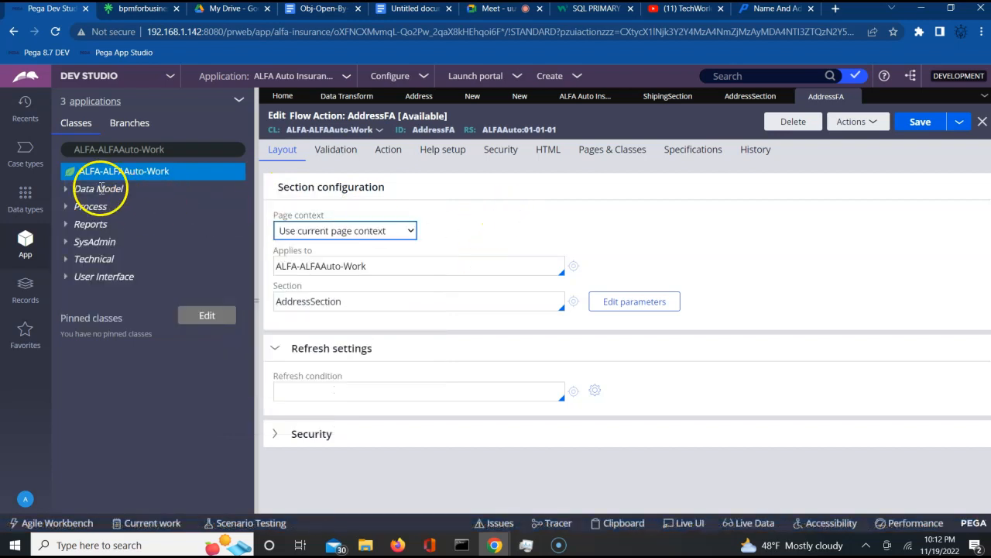
- Start a new Data Transform from the Data Model category's Create menu
{"action": "left_click", "coordinate": [101, 190]}
{"action": "right_click", "coordinate": [101, 190]}
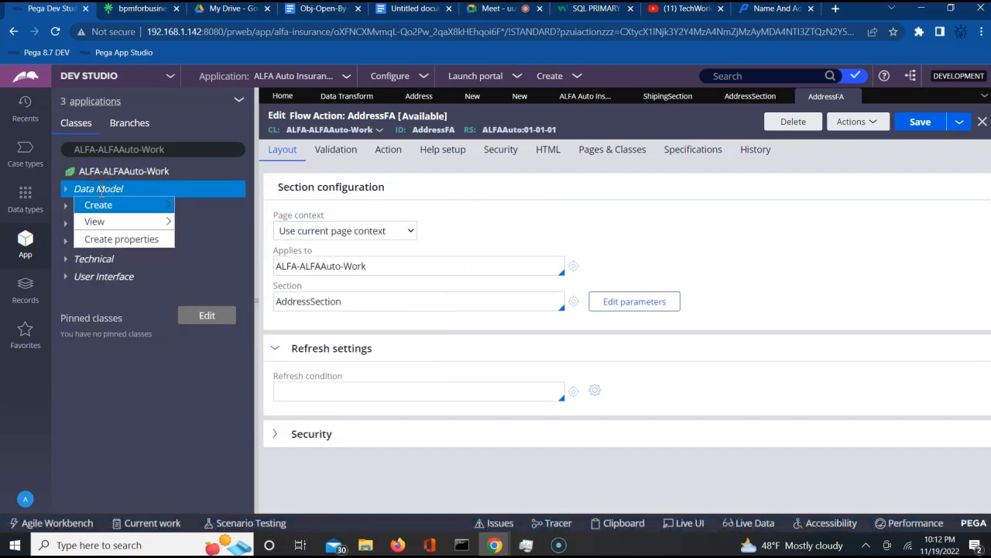
{"action": "mouse_move", "coordinate": [129, 206]}
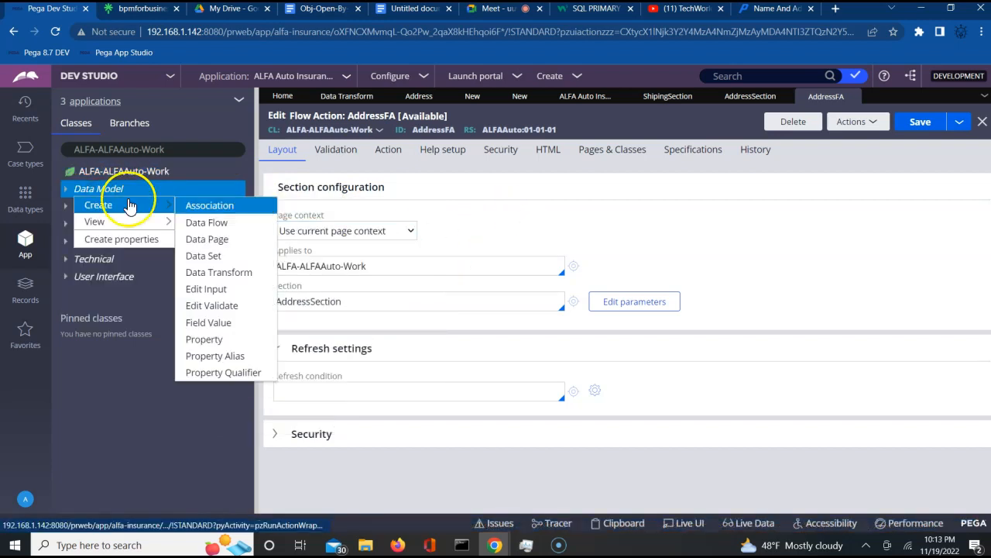
{"action": "left_click", "coordinate": [216, 272]}
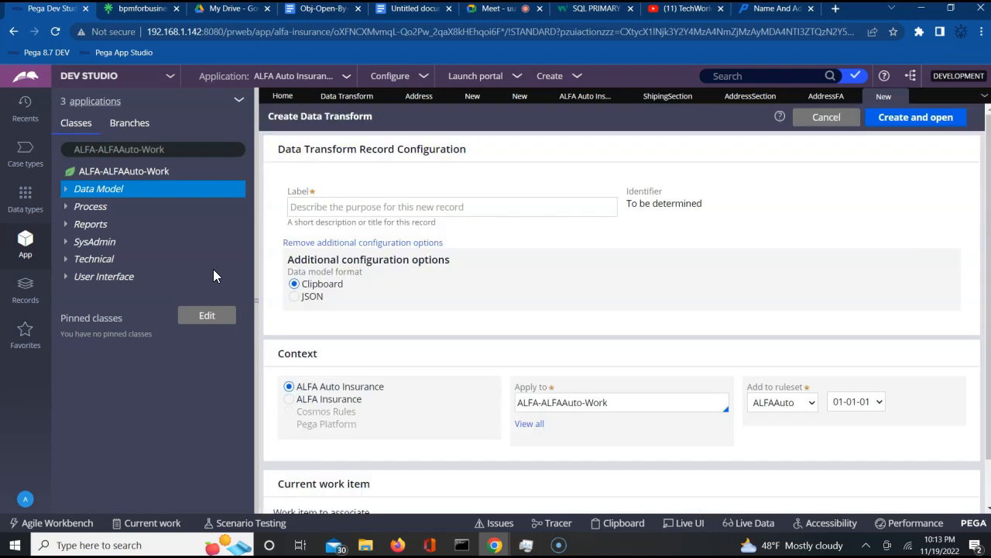
- Create the AddressDT data transform in Clipboard format under ALFAAuto 01-01-01 and open it
{"action": "left_click", "coordinate": [353, 207]}
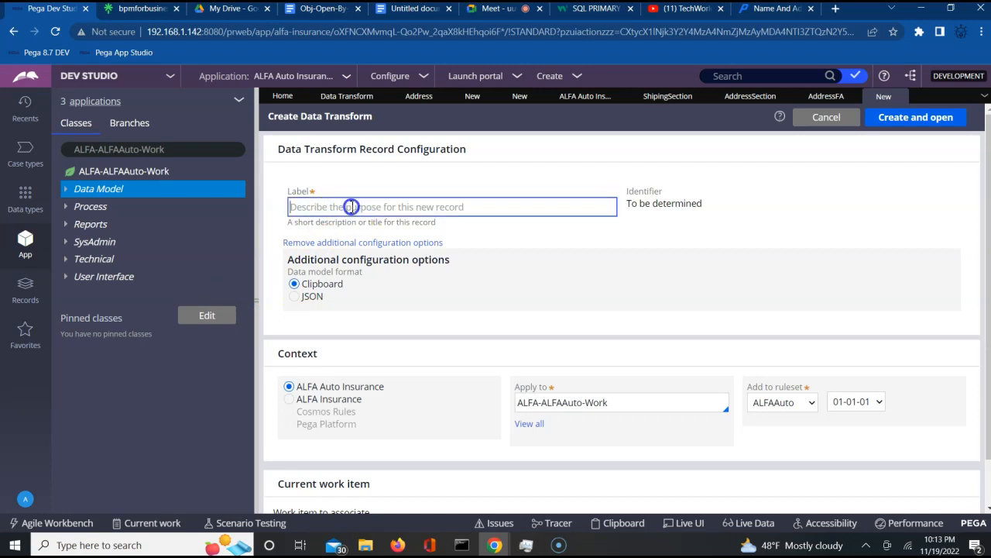
{"action": "type", "text": "AddressDT"}
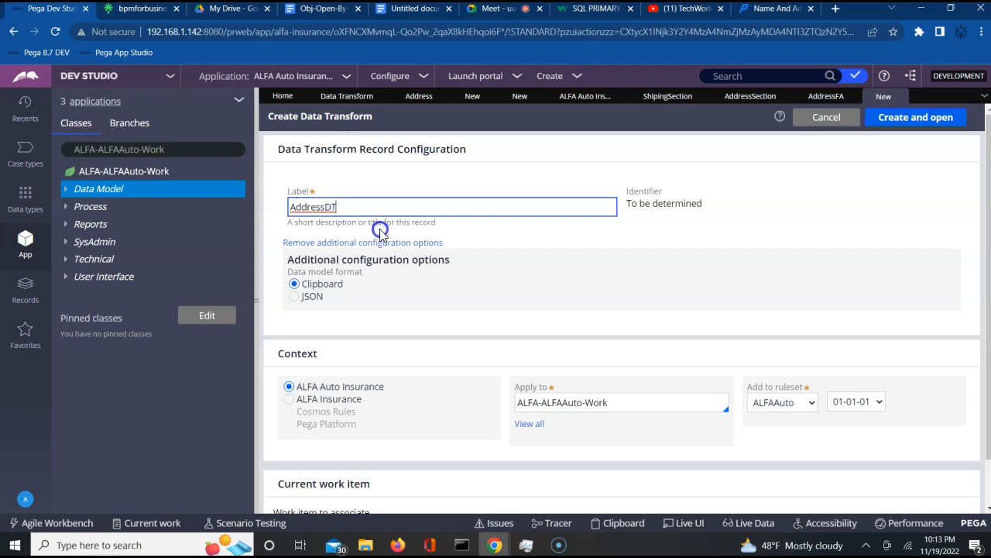
{"action": "key", "text": "Tab"}
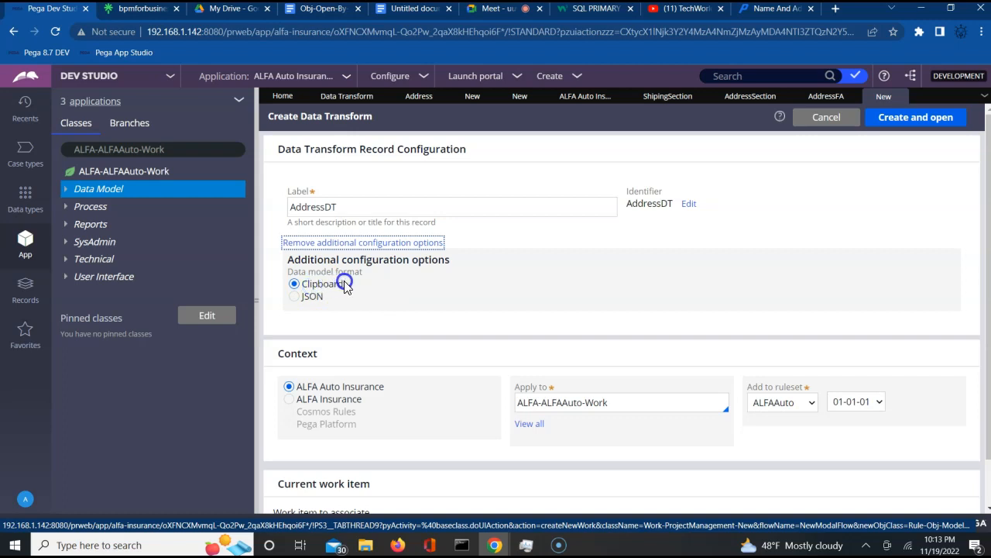
{"action": "left_click", "coordinate": [552, 342]}
{"action": "left_click", "coordinate": [626, 403]}
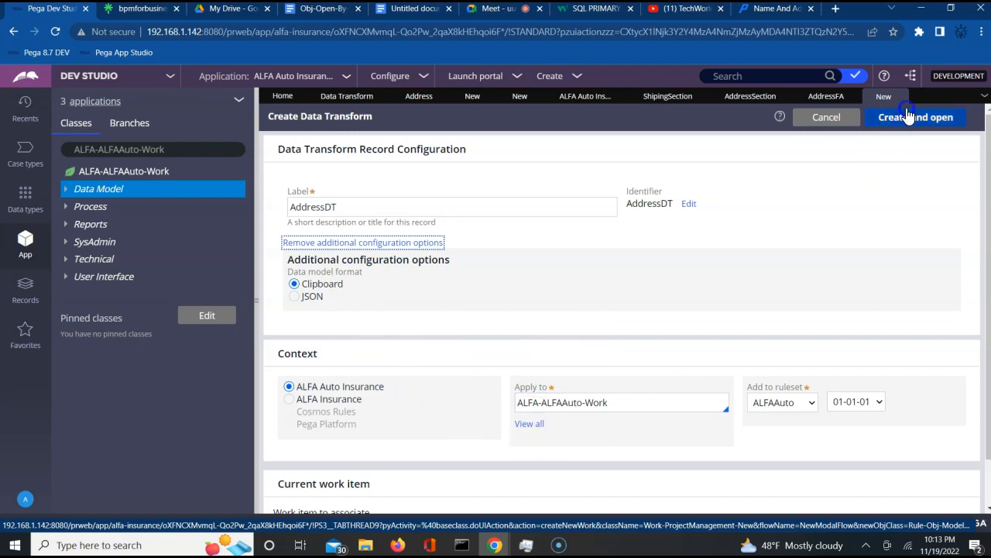
{"action": "left_click", "coordinate": [908, 123]}
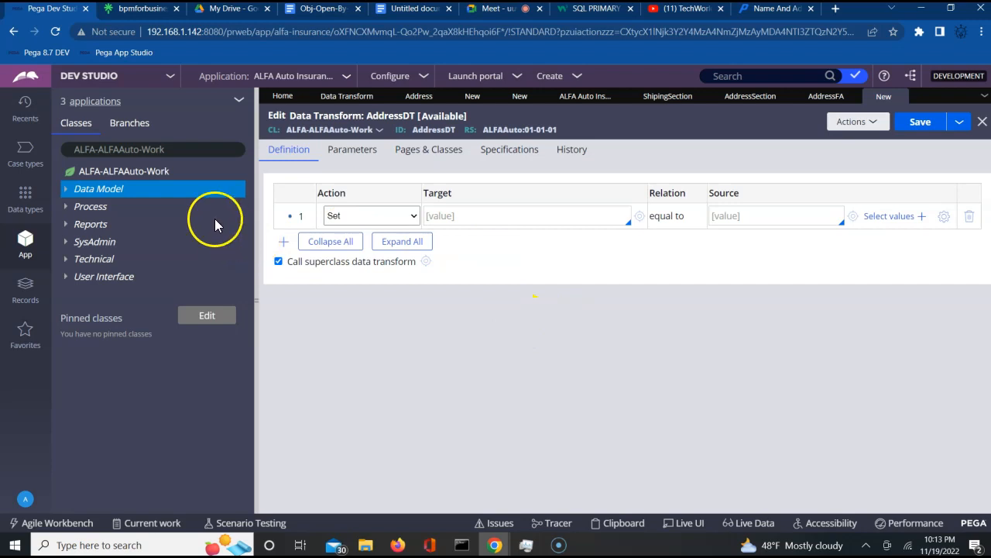
- Glance at the ALFA-ALFAAuto-Work case instances, then refresh the class tree
{"action": "left_click", "coordinate": [144, 171]}
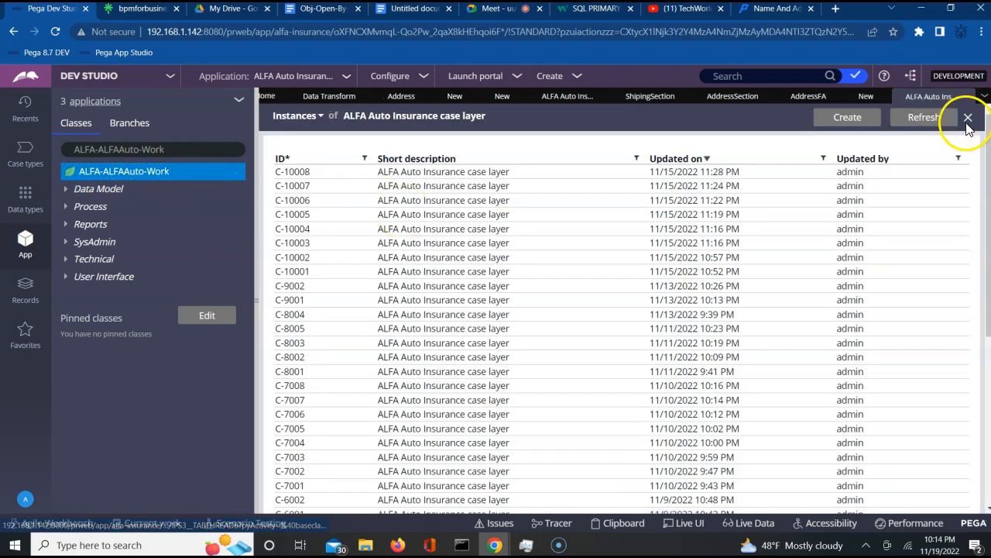
{"action": "left_click", "coordinate": [968, 118]}
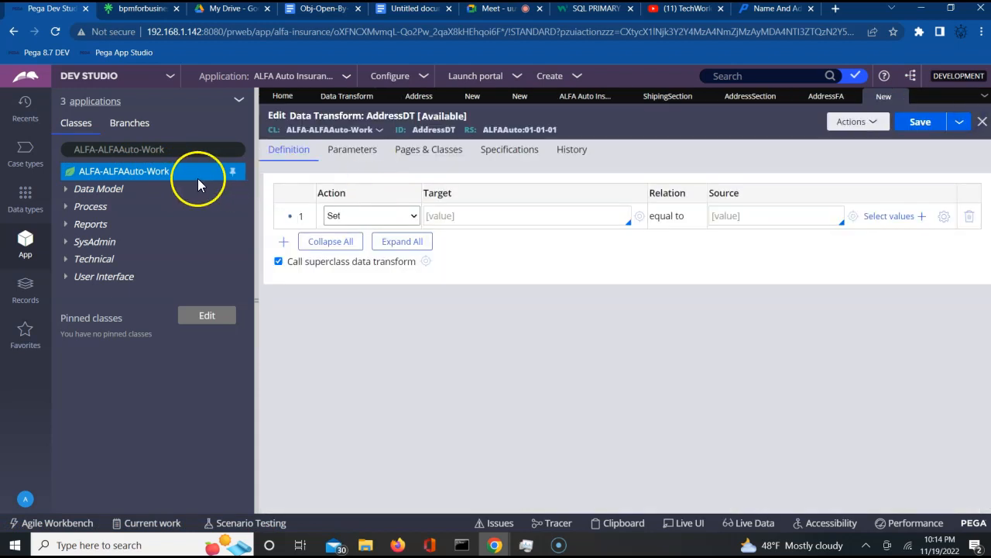
{"action": "right_click", "coordinate": [198, 179]}
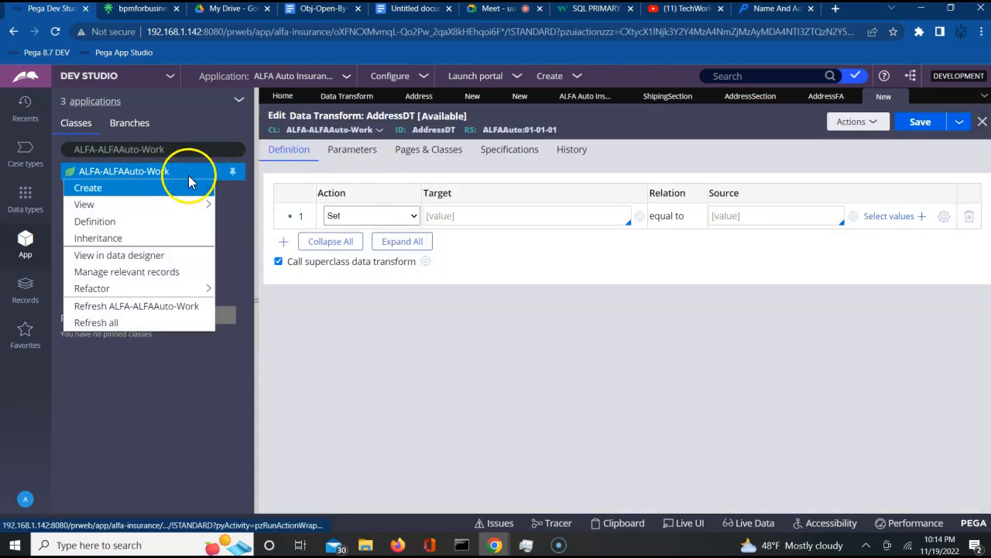
{"action": "left_click", "coordinate": [145, 309]}
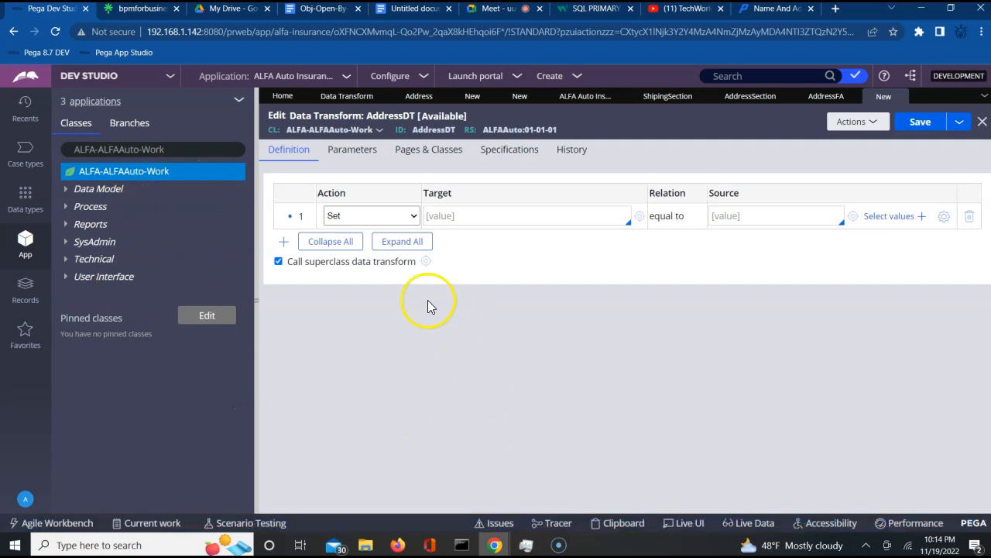
- Make AddressDT's first row a When step on BillShipAddrSame, bringing up its Create When form
{"action": "left_click", "coordinate": [393, 217]}
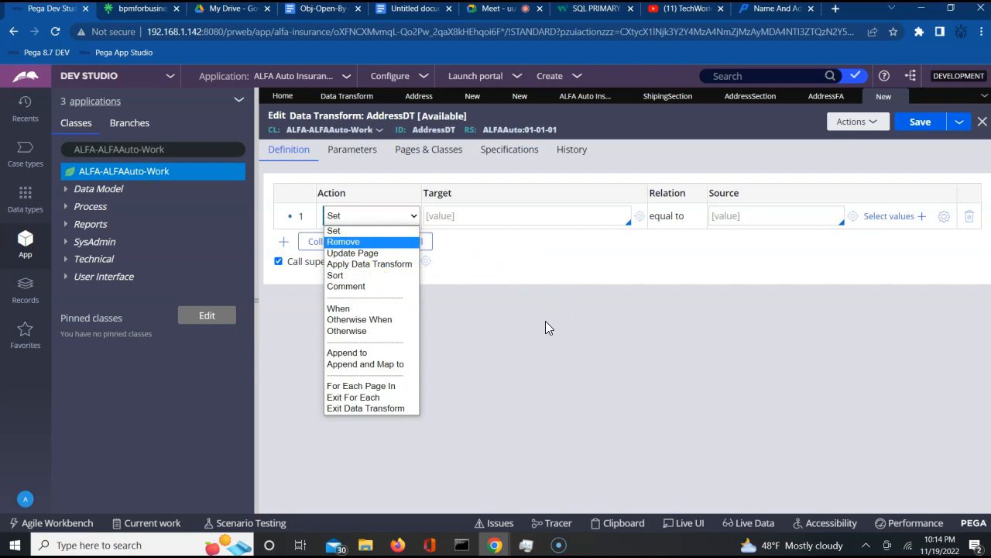
{"action": "left_click", "coordinate": [358, 309]}
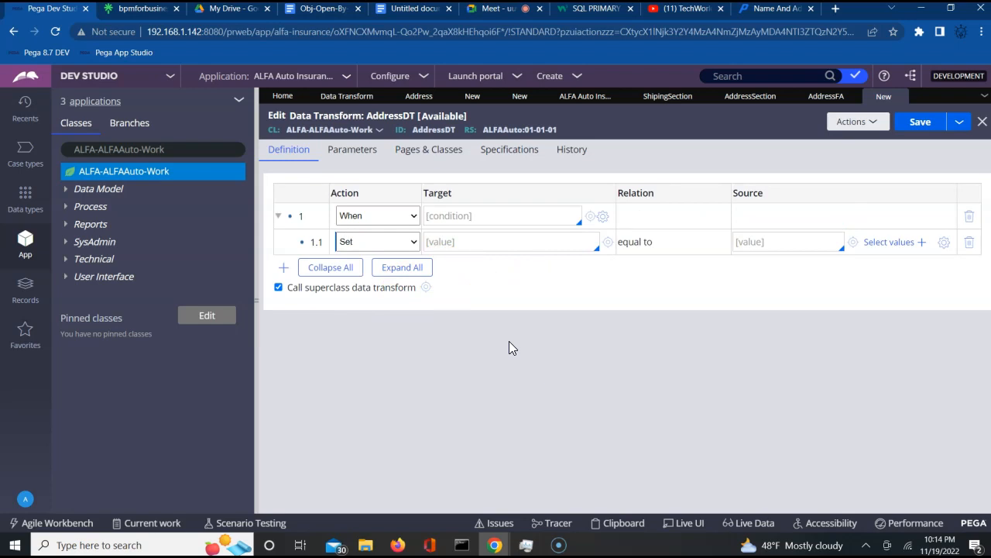
{"action": "left_click", "coordinate": [504, 216]}
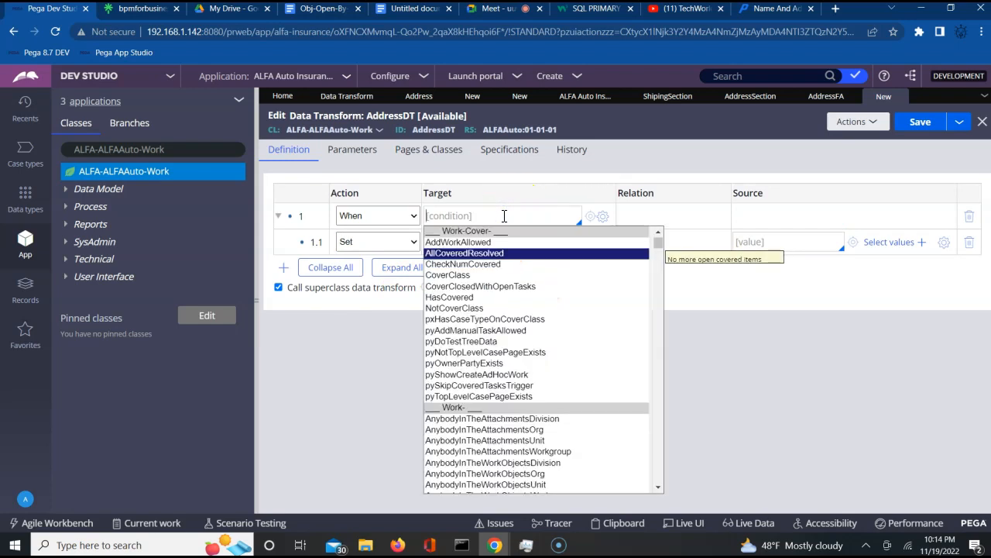
{"action": "key", "text": "Up"}
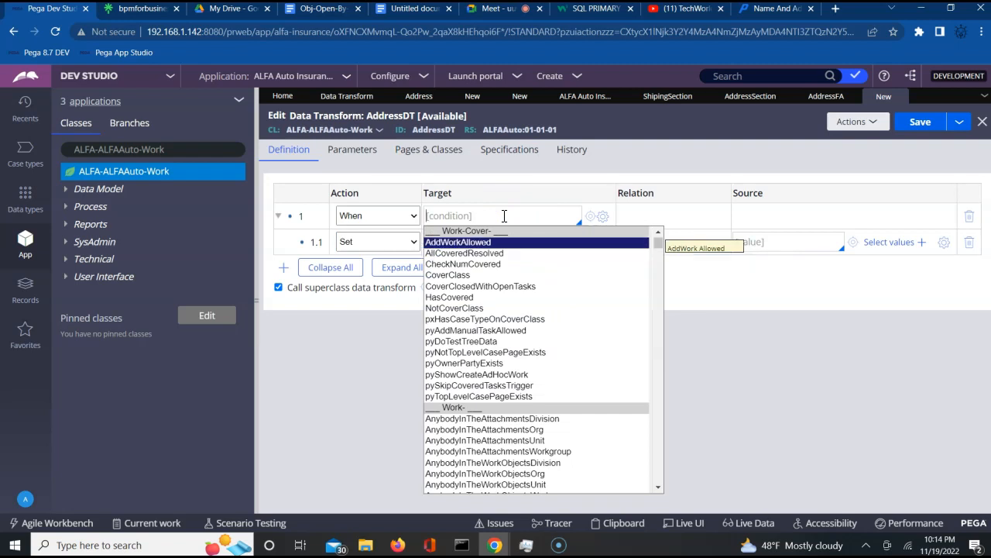
{"action": "type", "text": "BillShipAddrSame"}
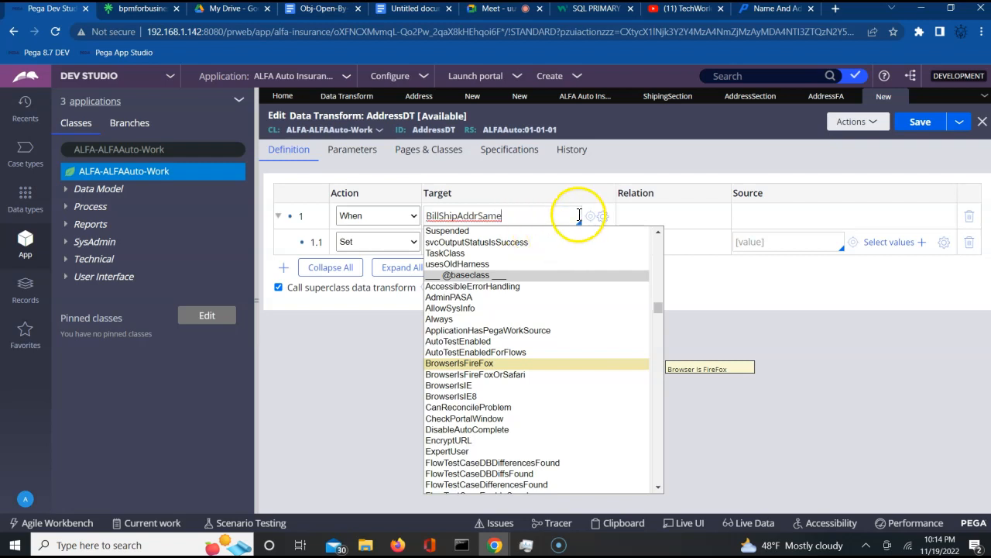
{"action": "left_click", "coordinate": [589, 220]}
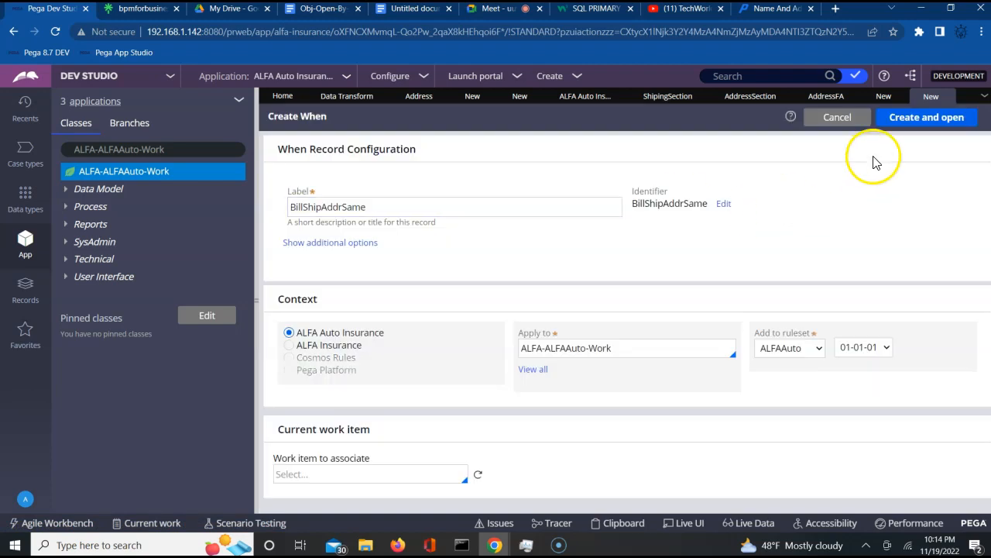
- Create the BillShipAddrSame When rule and browse its first condition's Fields list
{"action": "left_click", "coordinate": [927, 117]}
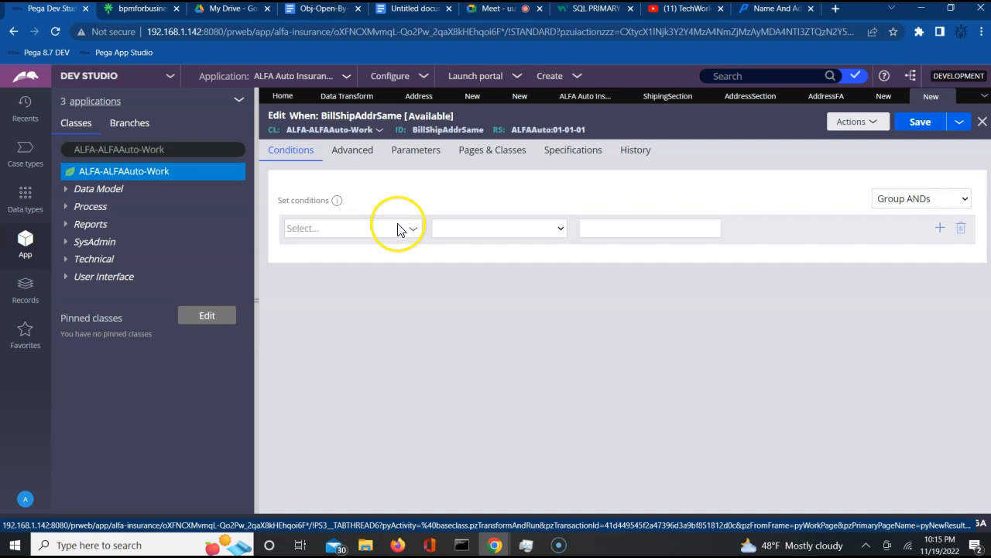
{"action": "left_click", "coordinate": [413, 230]}
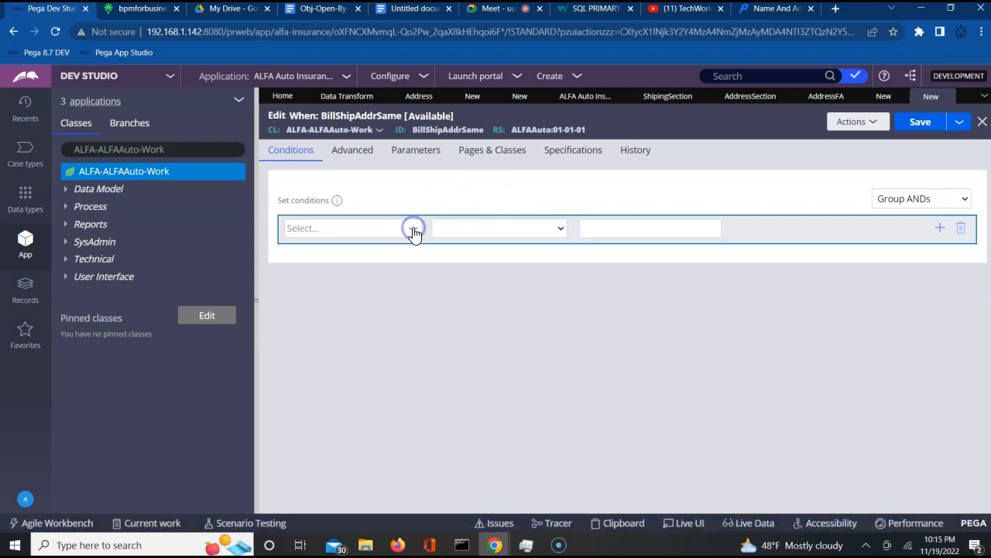
{"action": "left_click", "coordinate": [416, 231]}
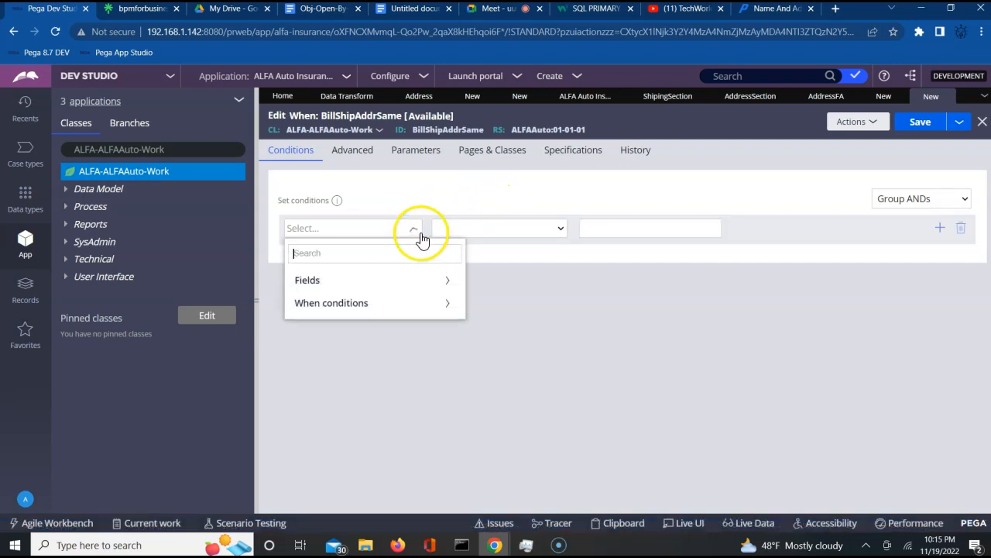
{"action": "left_click", "coordinate": [449, 282]}
{"action": "left_click", "coordinate": [463, 336]}
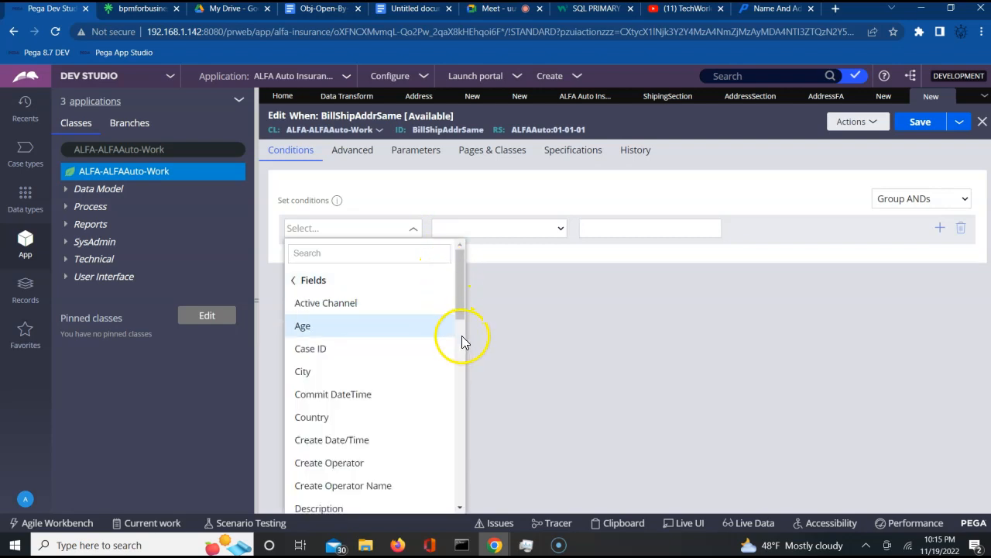
{"action": "left_click", "coordinate": [461, 406]}
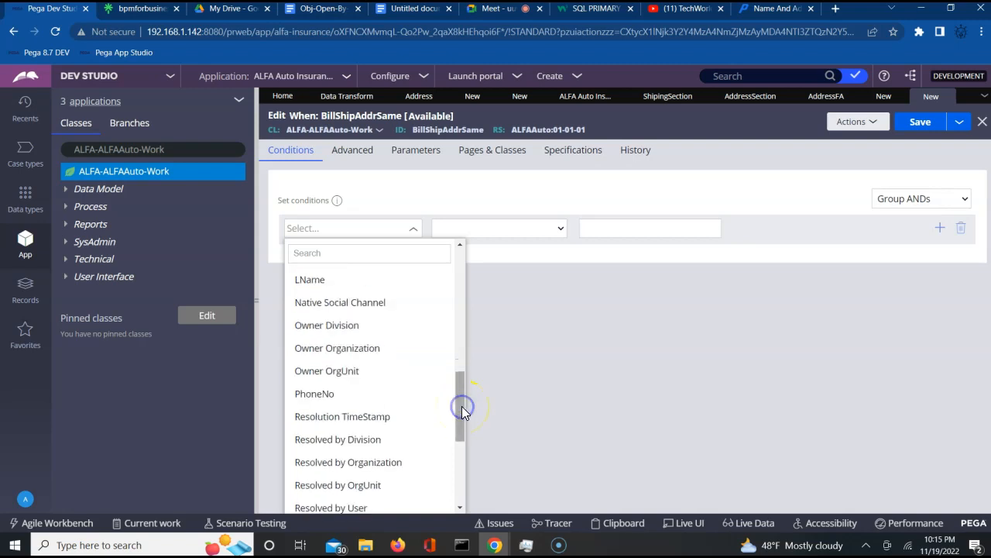
{"action": "left_click", "coordinate": [460, 461]}
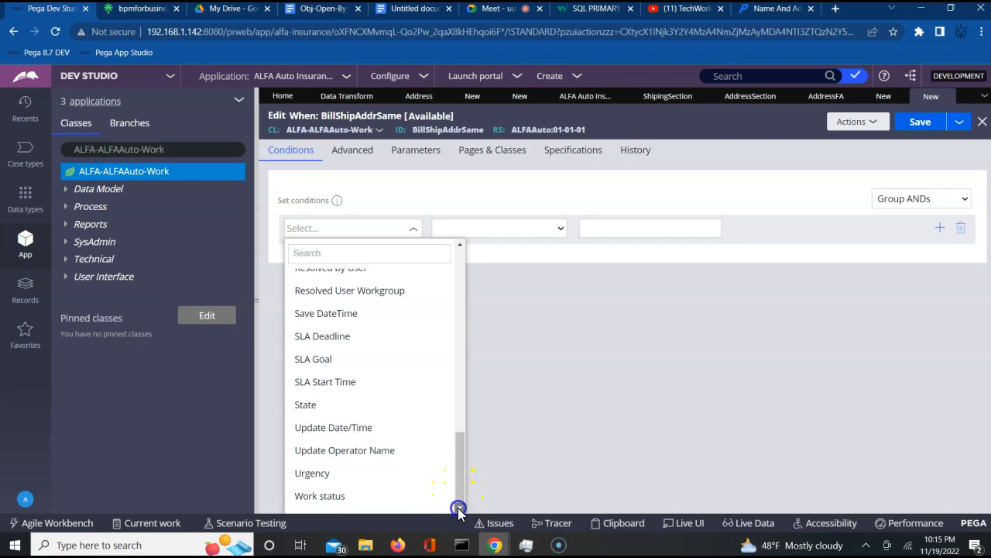
{"action": "left_click", "coordinate": [461, 397]}
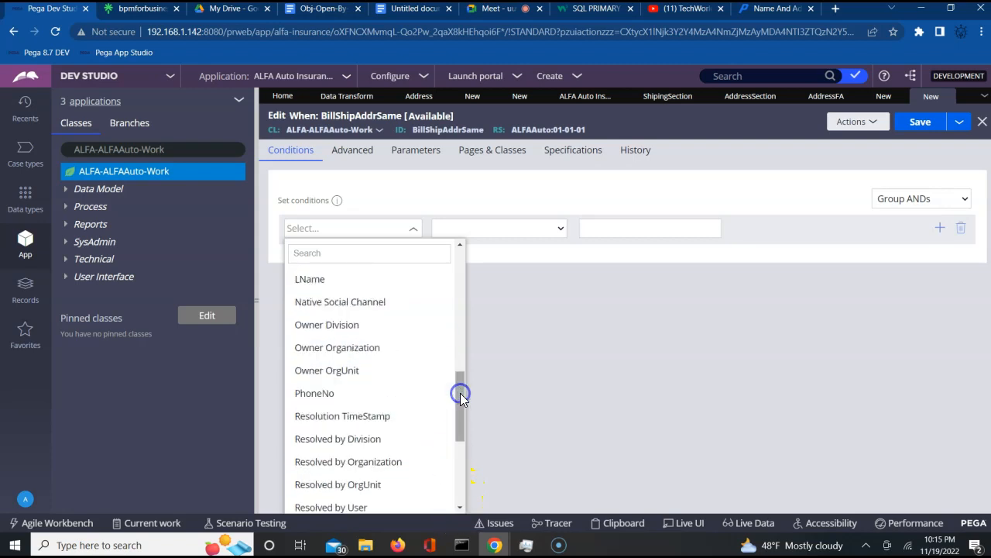
- Search the fields for 'Bill', find no match, close the list, and open the ALFA-ALFAAuto-Work instances
{"action": "left_click", "coordinate": [311, 261]}
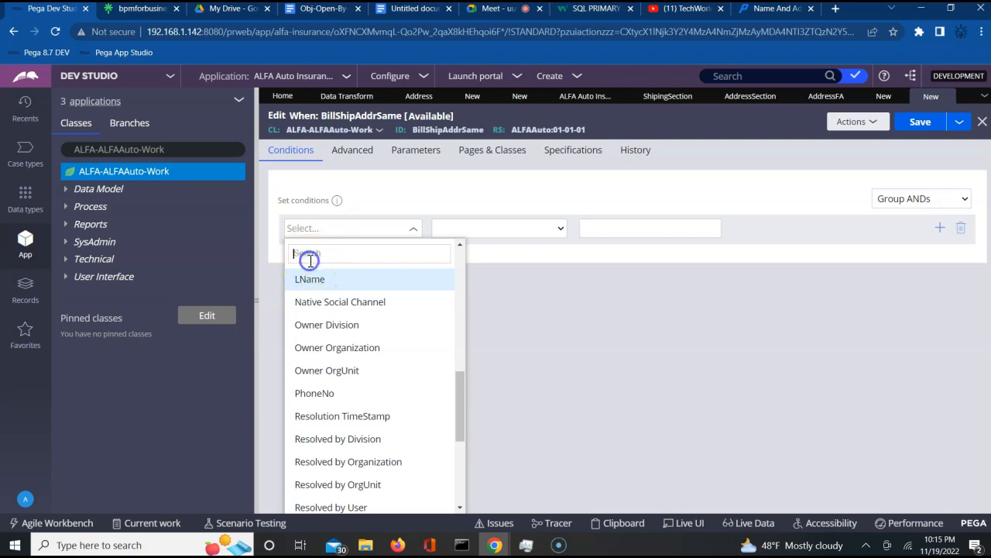
{"action": "type", "text": "B"}
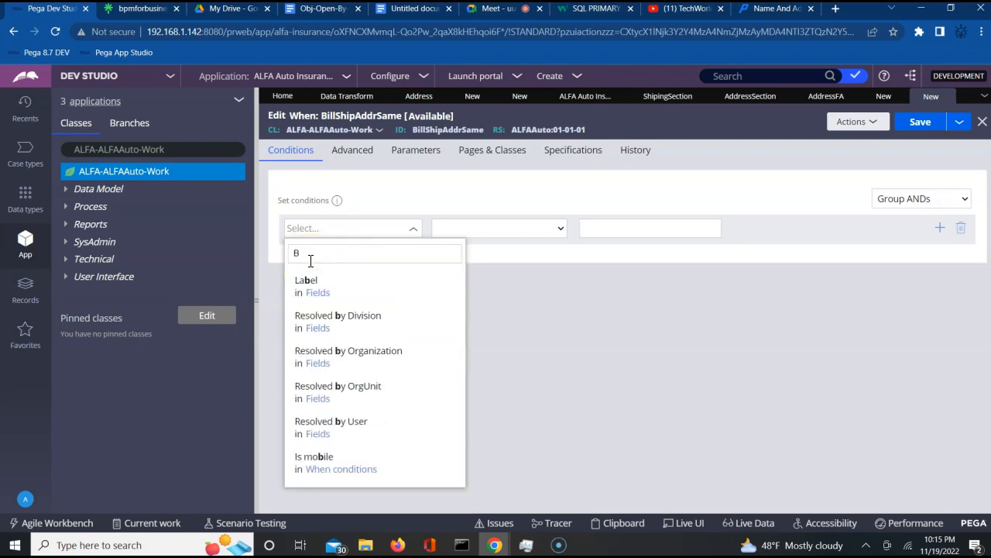
{"action": "type", "text": "ill"}
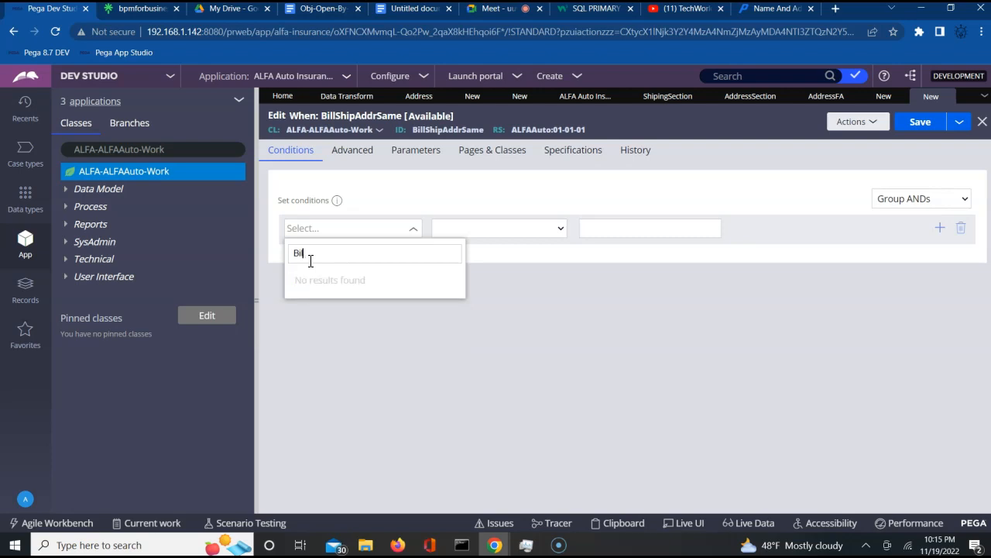
{"action": "left_click", "coordinate": [445, 306]}
{"action": "left_click", "coordinate": [294, 282]}
{"action": "left_click", "coordinate": [323, 255]}
{"action": "key", "text": "Down"}
{"action": "key", "text": "Up"}
{"action": "key", "text": "Return"}
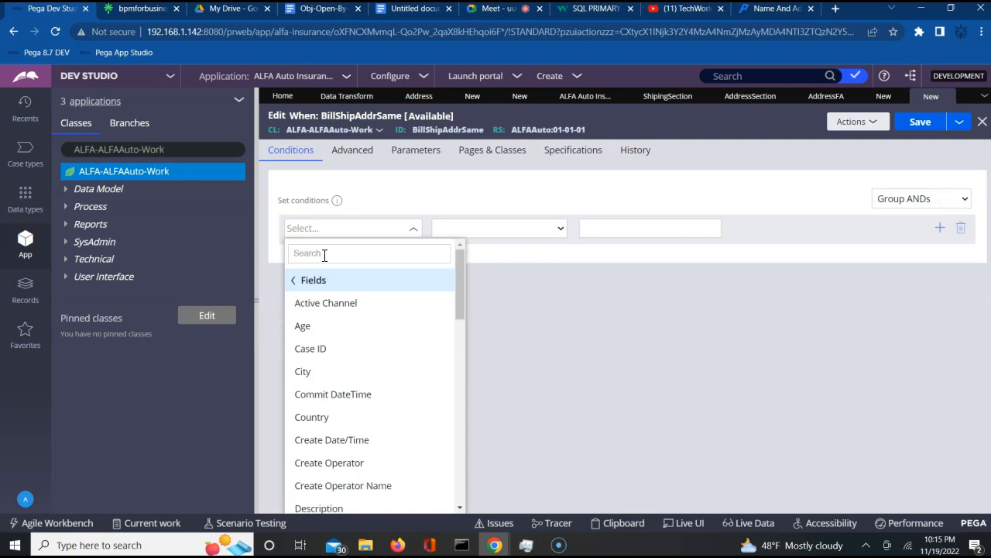
{"action": "left_click", "coordinate": [460, 358]}
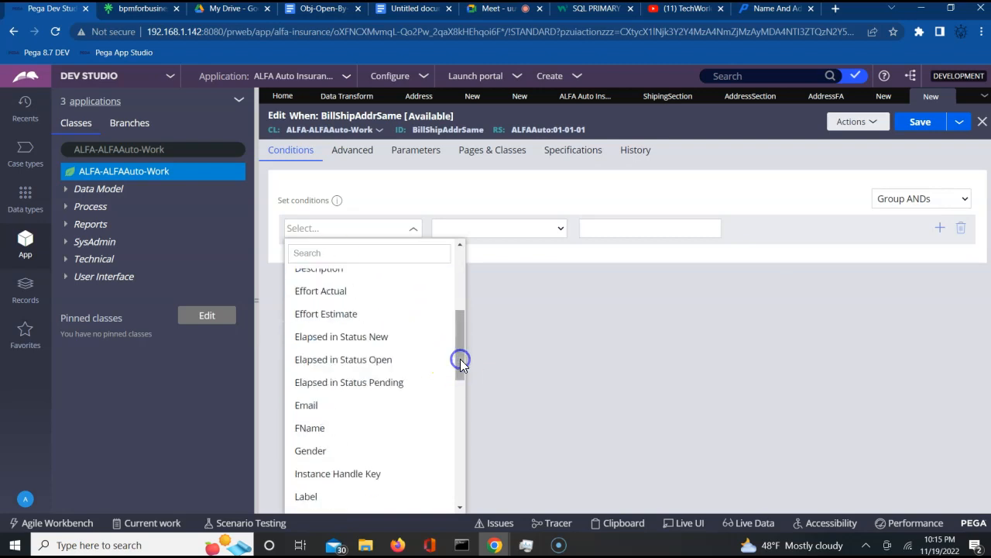
{"action": "left_click", "coordinate": [470, 455]}
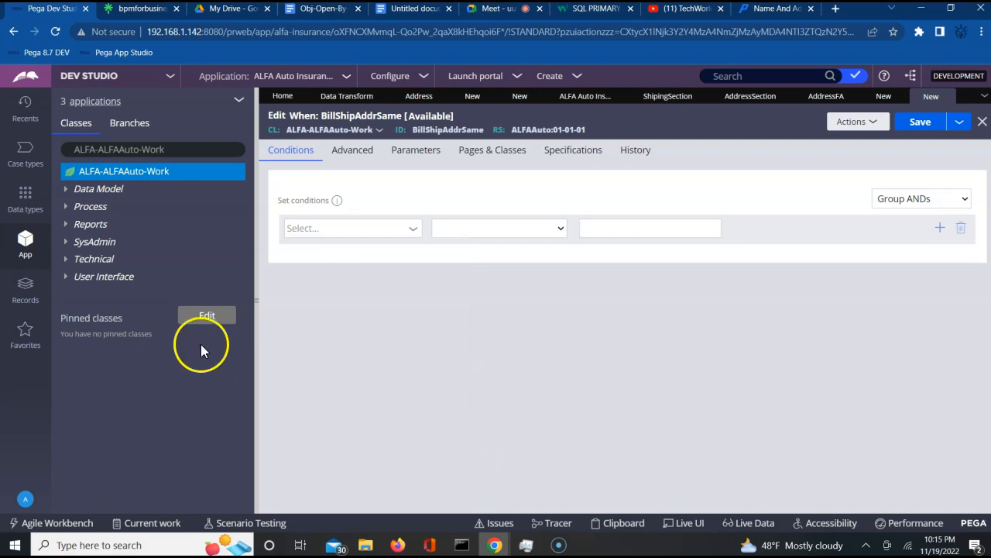
{"action": "left_click", "coordinate": [110, 172]}
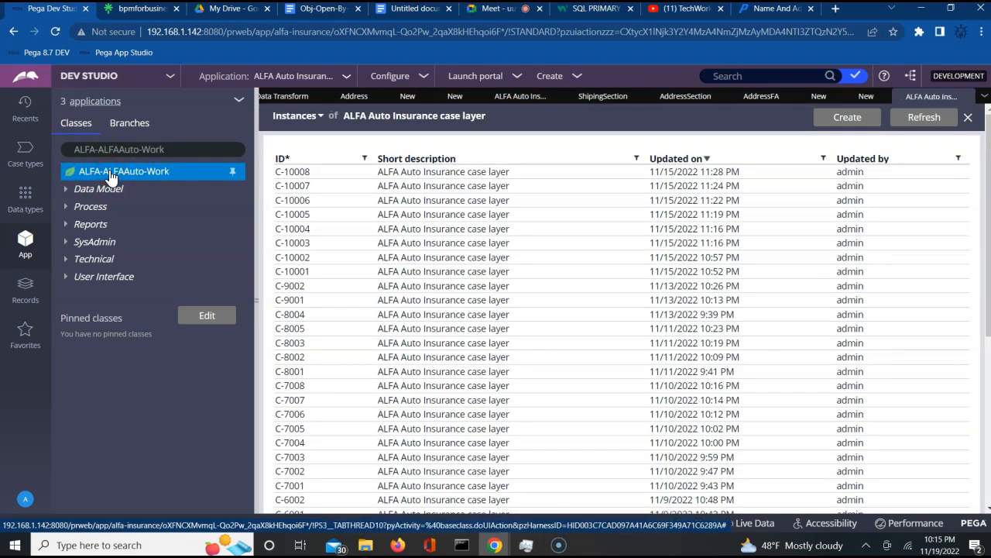
- Open ALFA-ALFAAuto-Work in the data designer and start adding a field on the Data model tab
{"action": "right_click", "coordinate": [110, 171]}
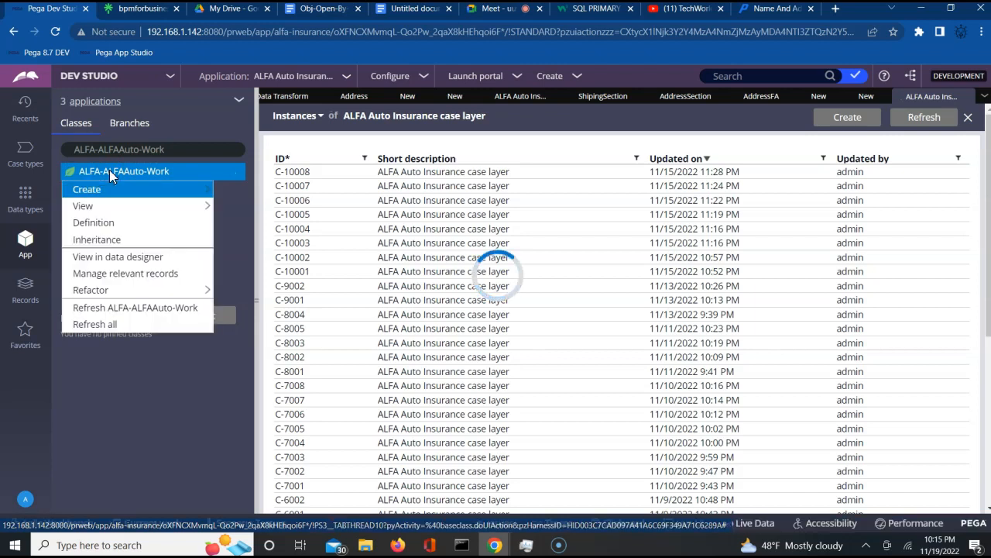
{"action": "left_click", "coordinate": [128, 260]}
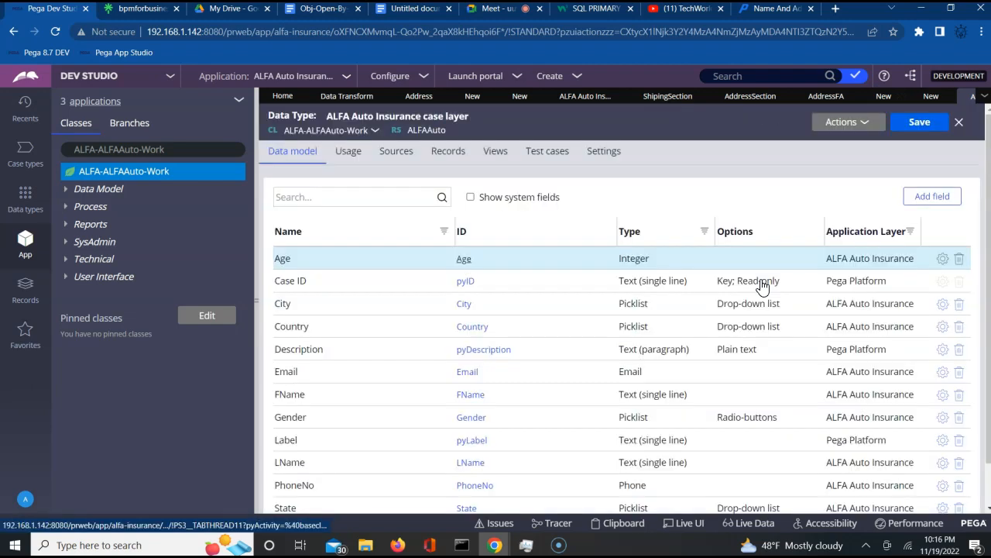
{"action": "scroll", "coordinate": [763, 287], "scroll_direction": "down", "scroll_amount": 1}
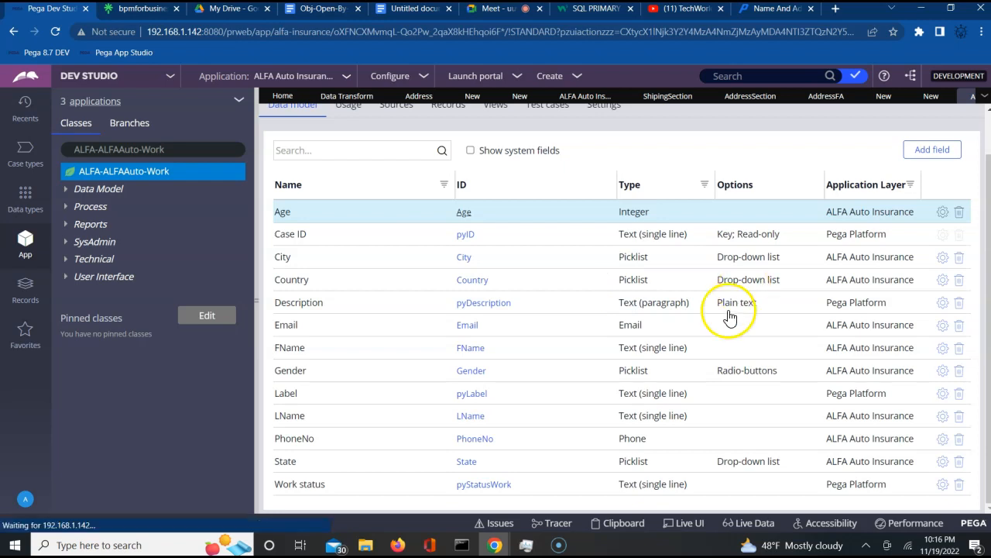
{"action": "left_click", "coordinate": [929, 153]}
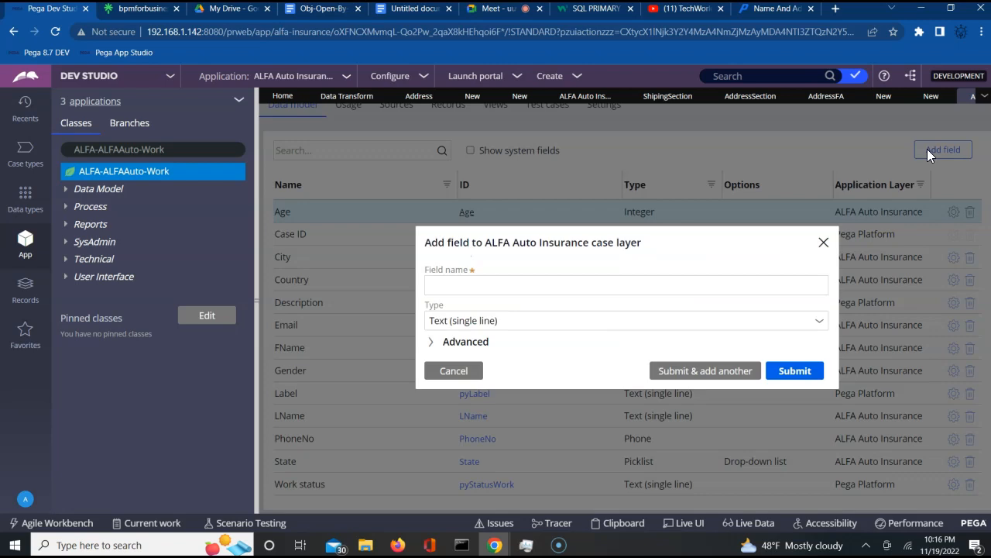
- Open the existing BillingShipingAddrSame property from Data Model > Property in App Explorer
{"action": "left_click", "coordinate": [543, 285]}
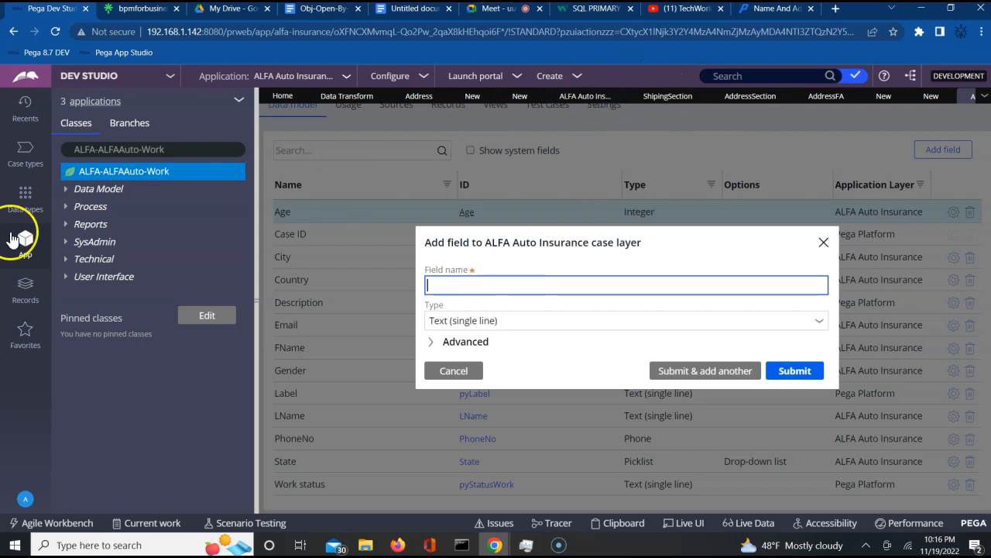
{"action": "left_click", "coordinate": [66, 199]}
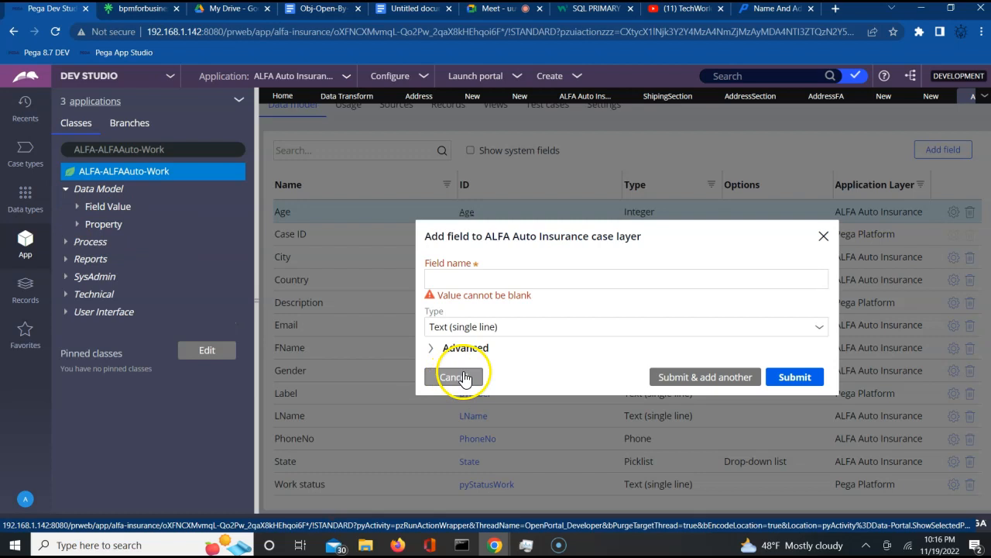
{"action": "left_click", "coordinate": [78, 227]}
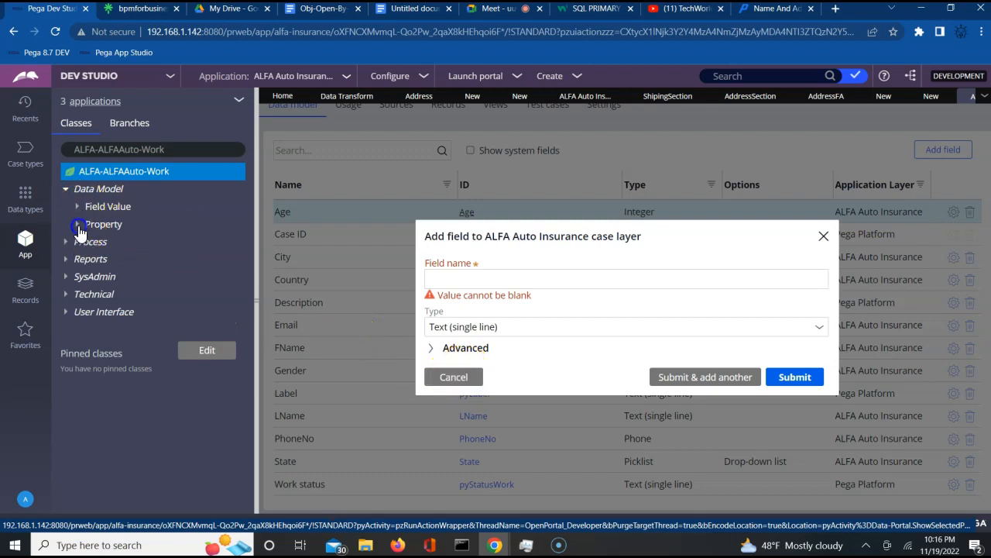
{"action": "left_click", "coordinate": [182, 277]}
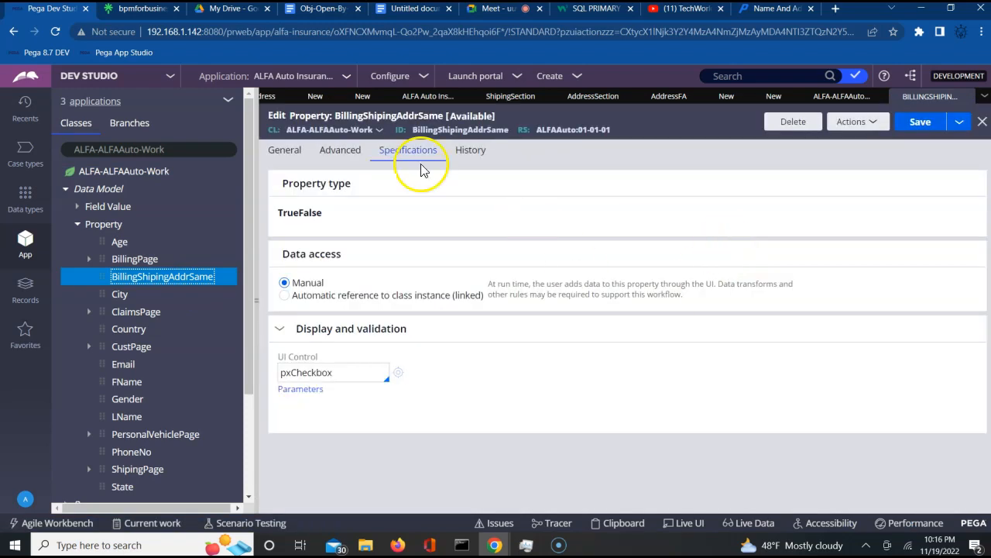
- Delete the BillingShipingAddrSame property with reason 'nr' and close its deleted snapshot
{"action": "double_click", "coordinate": [451, 129]}
{"action": "key", "text": "ctrl+c"}
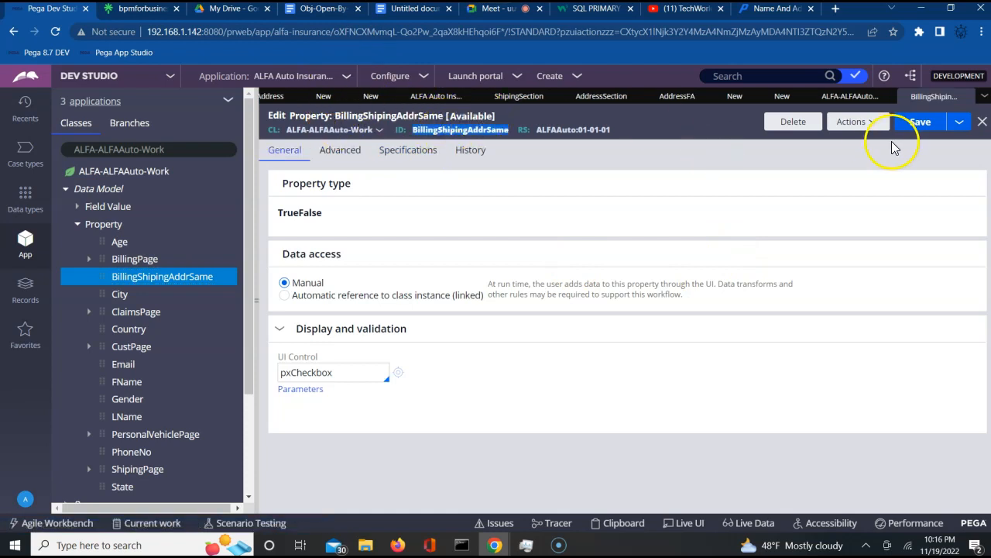
{"action": "left_click", "coordinate": [792, 122]}
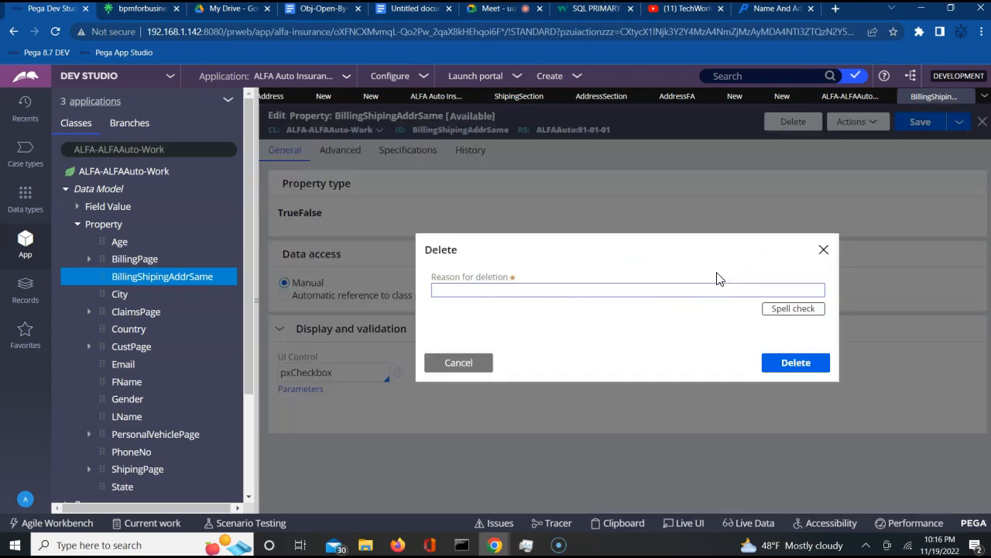
{"action": "left_click", "coordinate": [674, 291]}
{"action": "type", "text": "nr"}
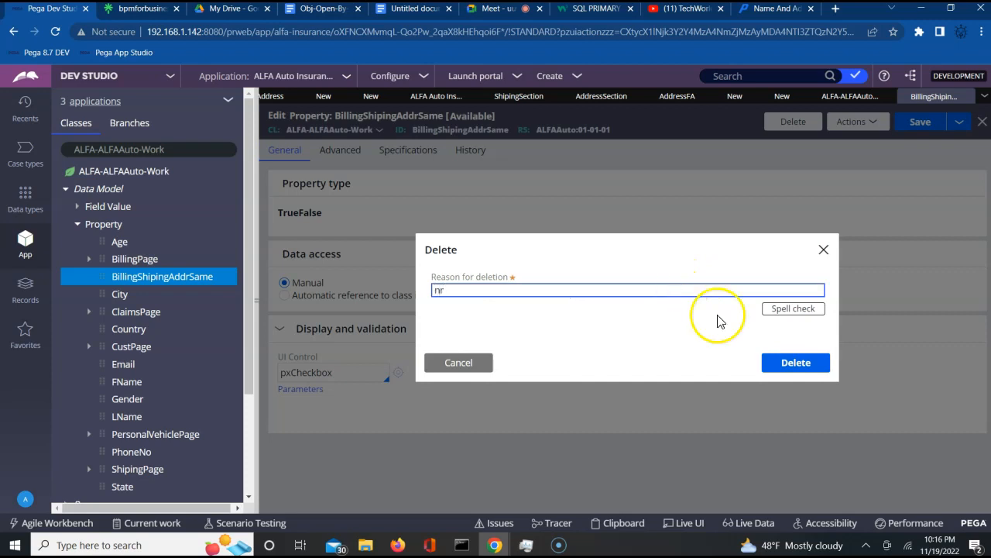
{"action": "left_click", "coordinate": [795, 369]}
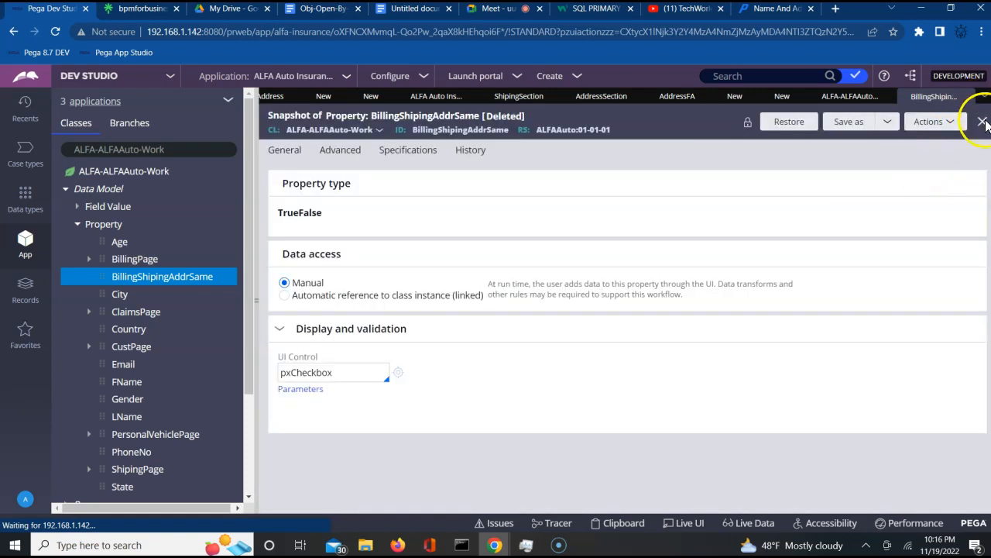
{"action": "left_click", "coordinate": [982, 122]}
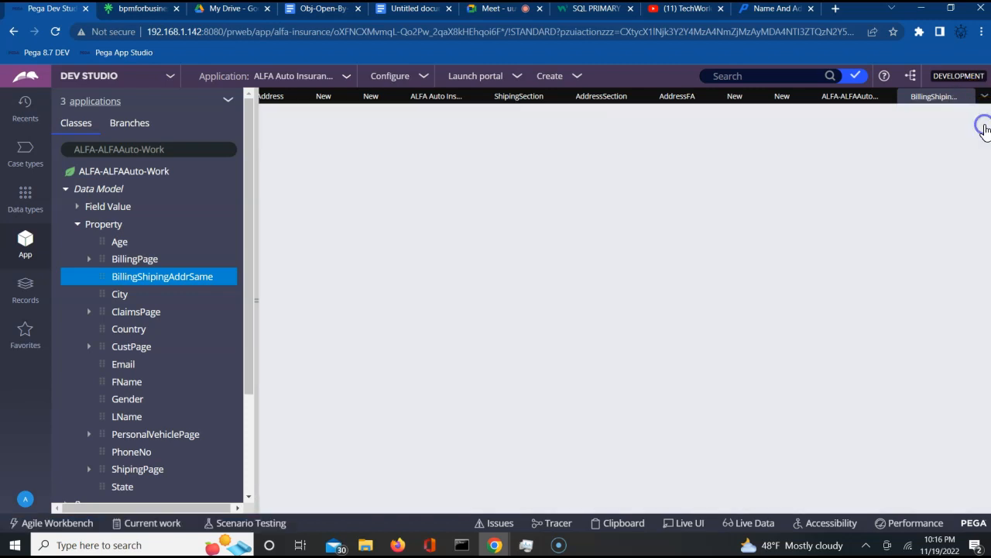
- Refresh the ALFA-ALFAAuto-Work class and expand its data model's property list
{"action": "left_click", "coordinate": [129, 172]}
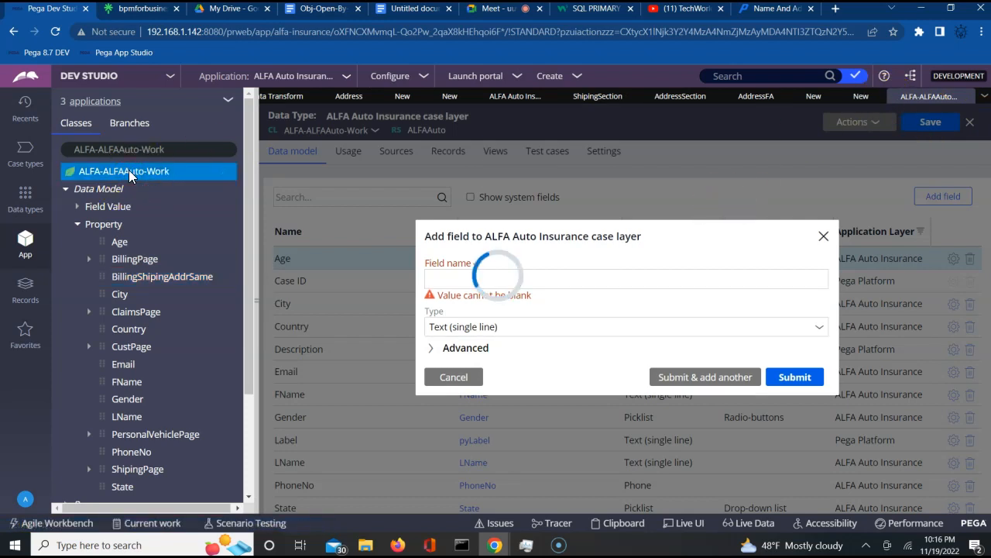
{"action": "right_click", "coordinate": [129, 177]}
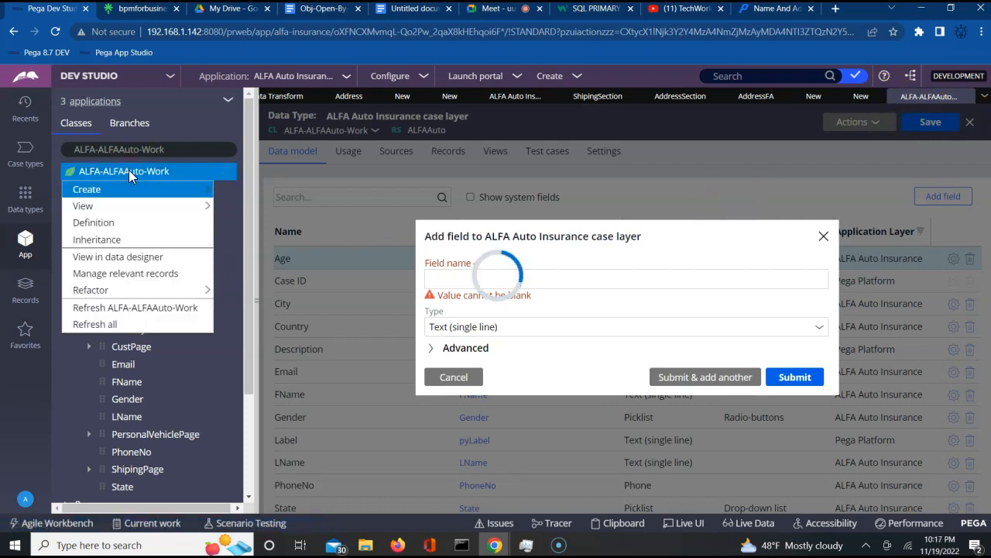
{"action": "left_click", "coordinate": [114, 308]}
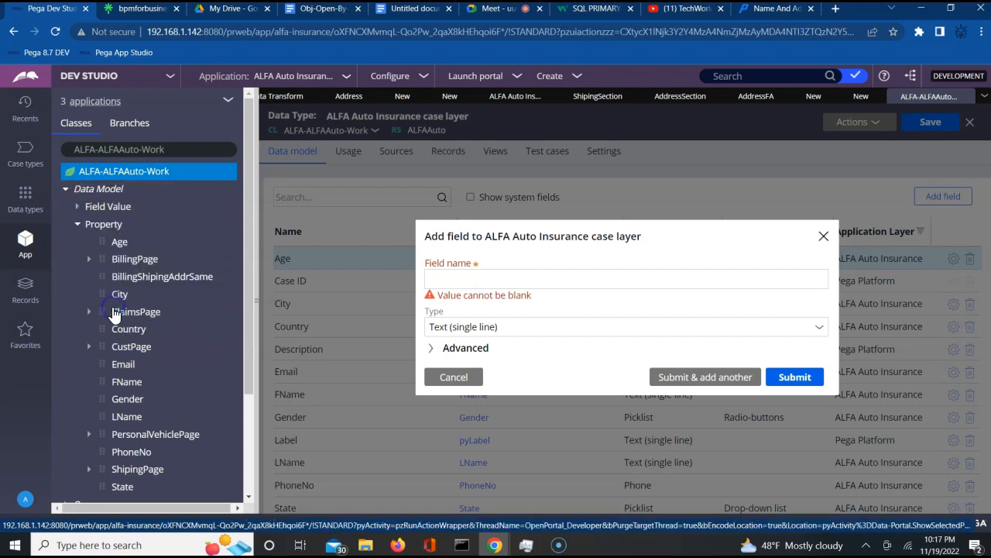
{"action": "left_click", "coordinate": [63, 192]}
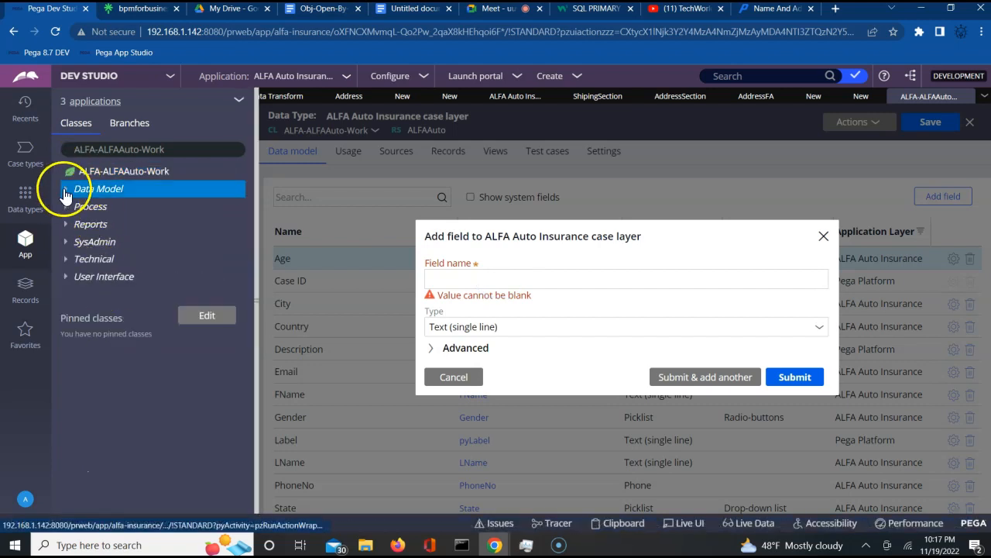
{"action": "left_click", "coordinate": [76, 215]}
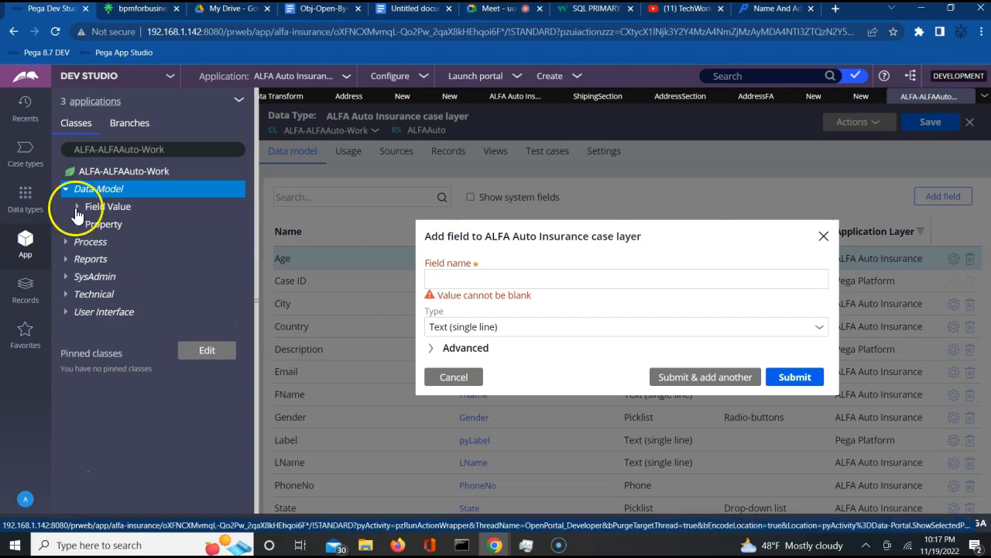
{"action": "left_click", "coordinate": [77, 225]}
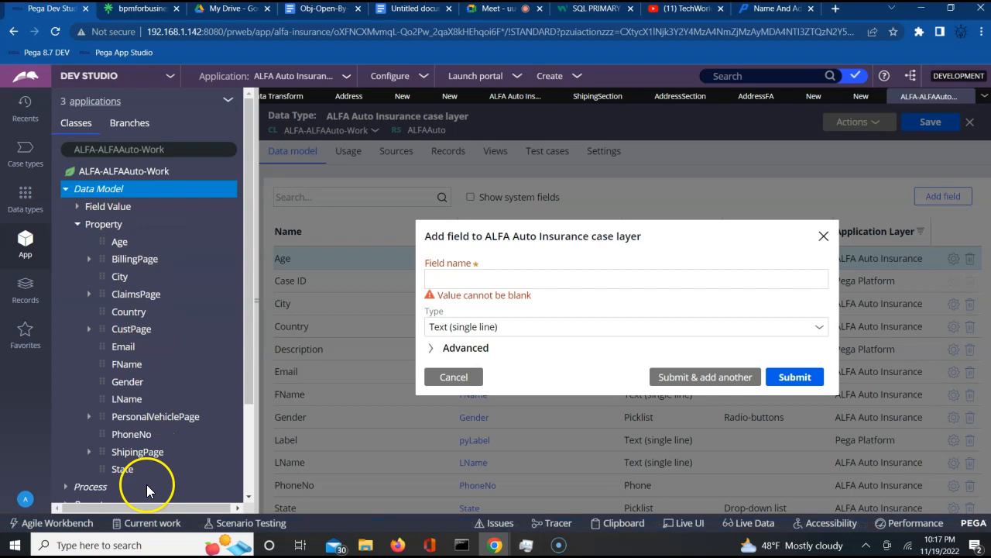
- Add a Boolean field named BillingShipingAddrSame to the case data model
{"action": "left_click", "coordinate": [478, 280]}
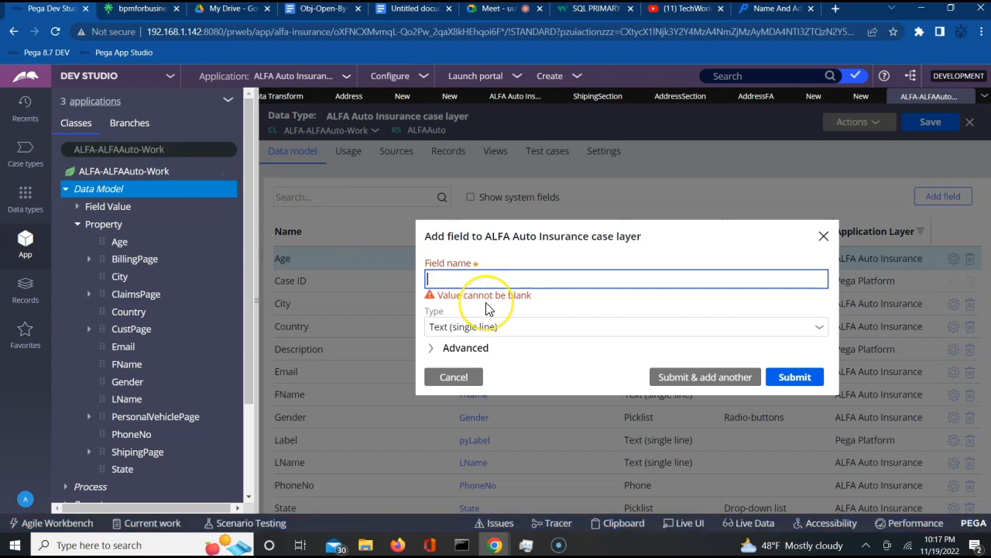
{"action": "key", "text": "ctrl+v"}
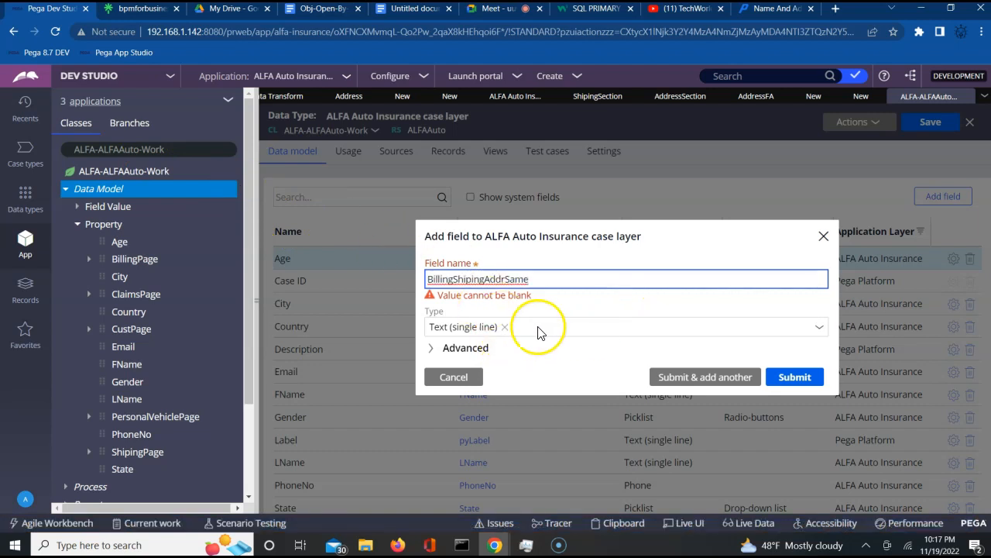
{"action": "left_click", "coordinate": [506, 332]}
{"action": "left_click", "coordinate": [819, 321]}
{"action": "left_click", "coordinate": [821, 324]}
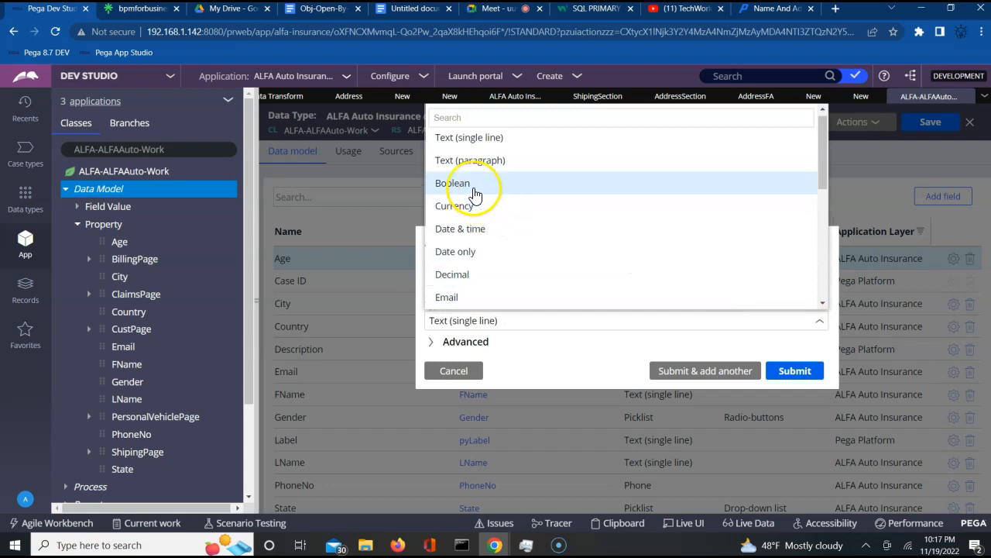
{"action": "left_click", "coordinate": [465, 184]}
{"action": "left_click", "coordinate": [789, 374]}
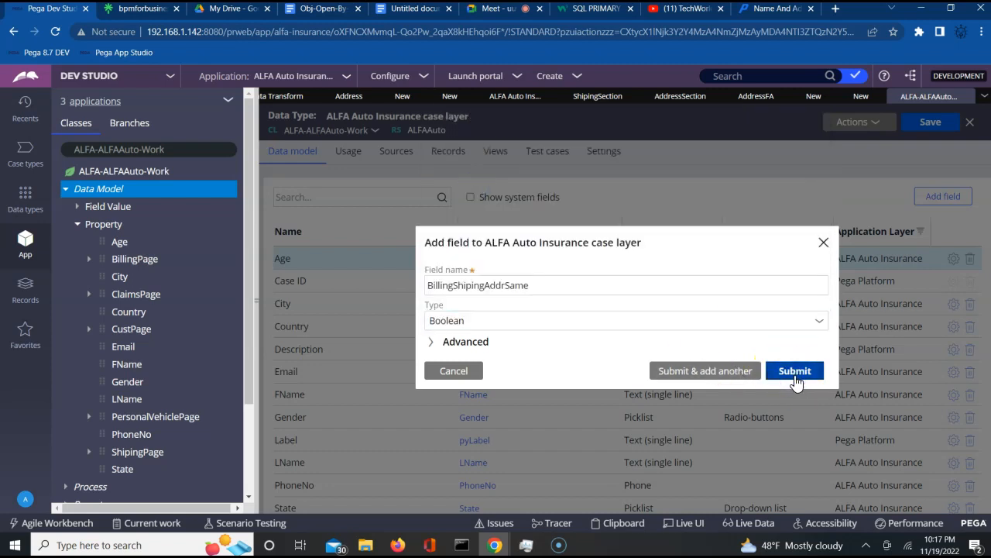
{"action": "left_click", "coordinate": [797, 378]}
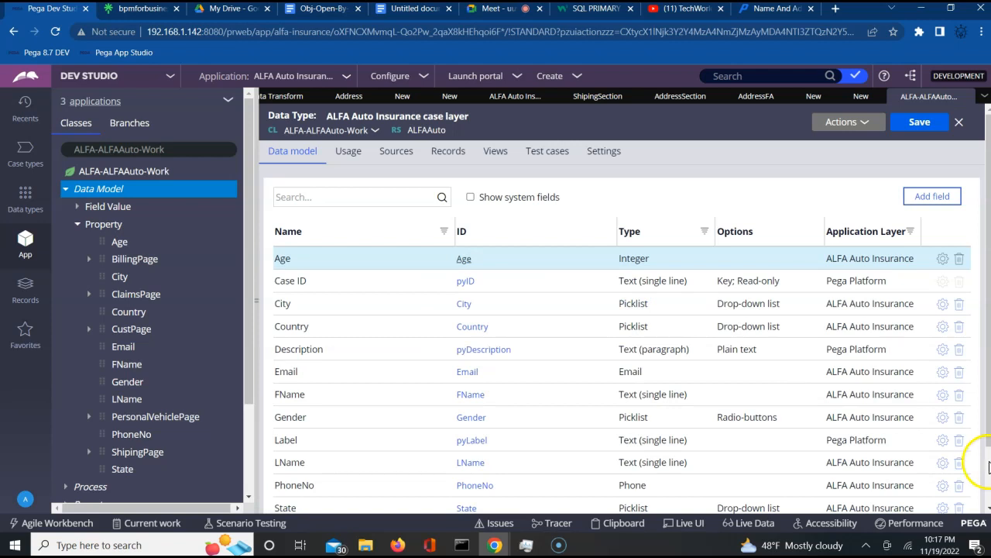
- Save the updated case data type
{"action": "scroll", "coordinate": [989, 466], "scroll_direction": "down", "scroll_amount": 2}
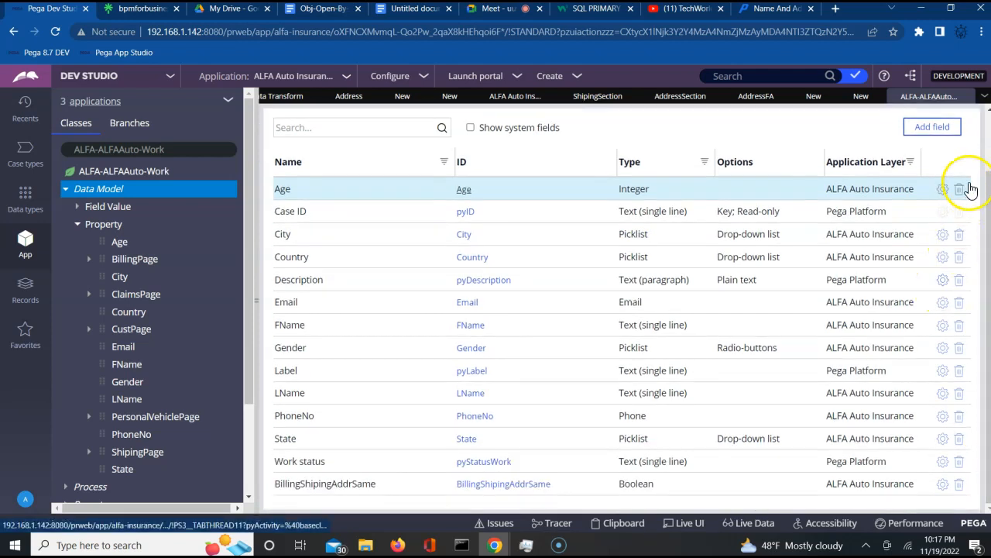
{"action": "scroll", "coordinate": [986, 154], "scroll_direction": "up", "scroll_amount": 1}
{"action": "scroll", "coordinate": [986, 153], "scroll_direction": "up", "scroll_amount": 2}
{"action": "left_click", "coordinate": [919, 122]}
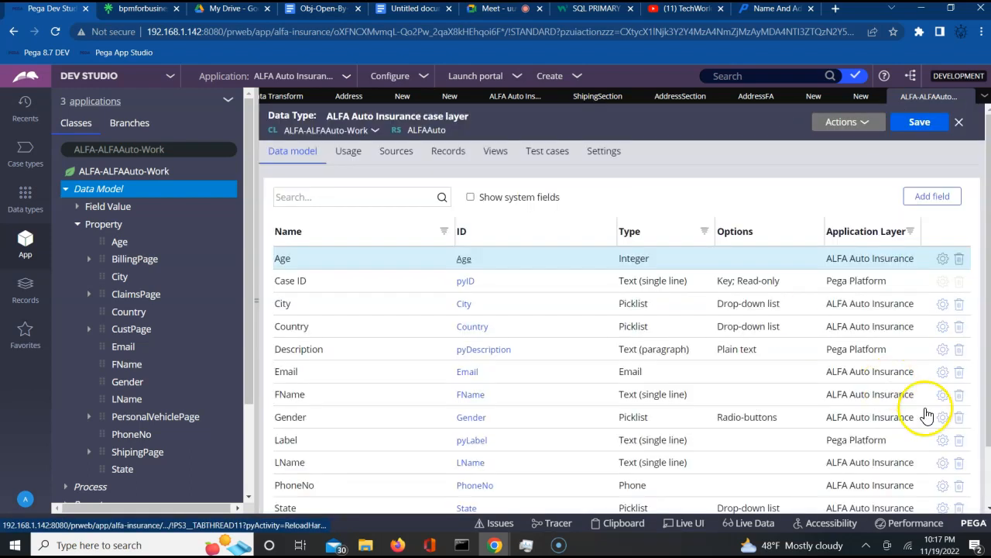
{"action": "scroll", "coordinate": [987, 488], "scroll_direction": "down", "scroll_amount": 1}
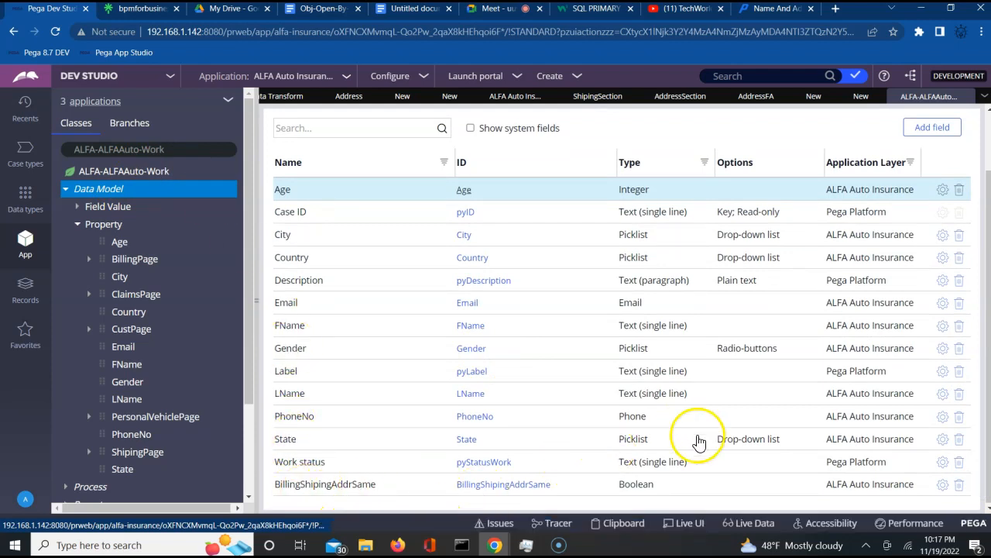
- Search the BillShipAddrSame condition's fields for 'bil', then close it and return to AddressDT
{"action": "left_click", "coordinate": [860, 98]}
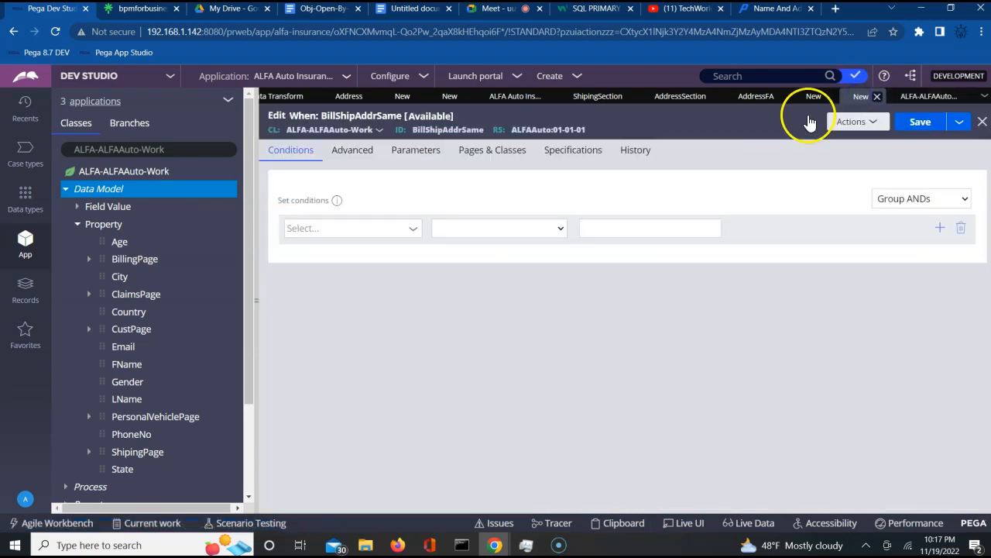
{"action": "left_click", "coordinate": [382, 229]}
{"action": "left_click", "coordinate": [413, 231]}
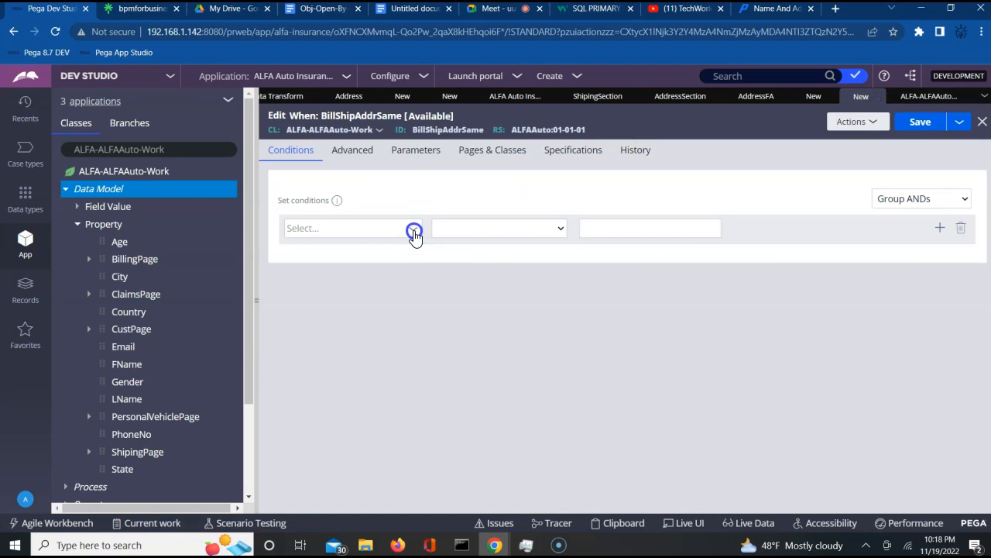
{"action": "left_click", "coordinate": [454, 288]}
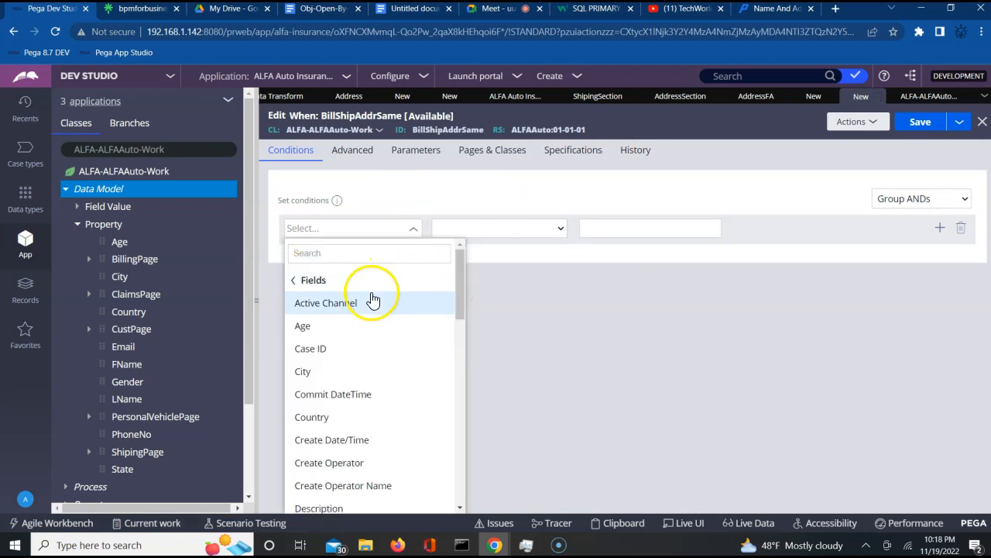
{"action": "type", "text": "b"}
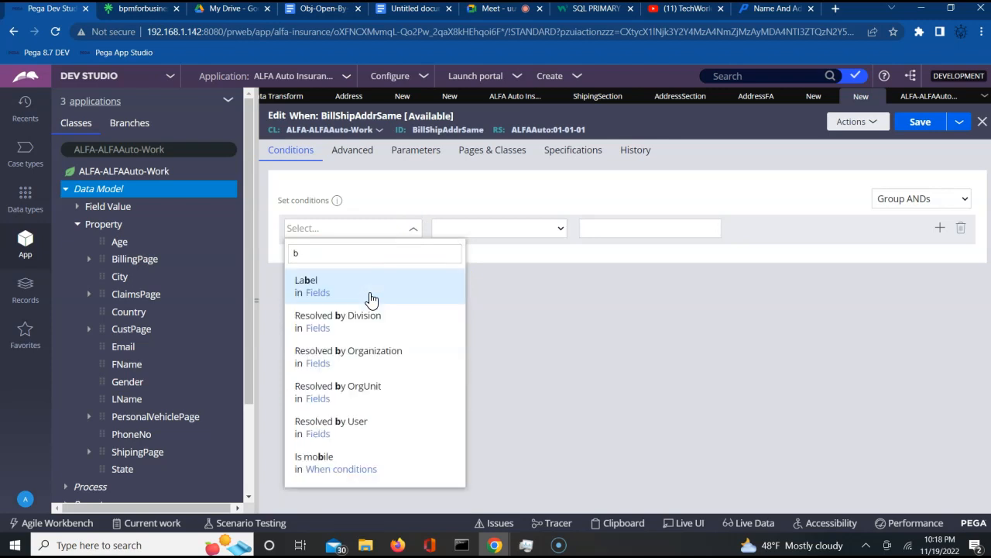
{"action": "type", "text": "il"}
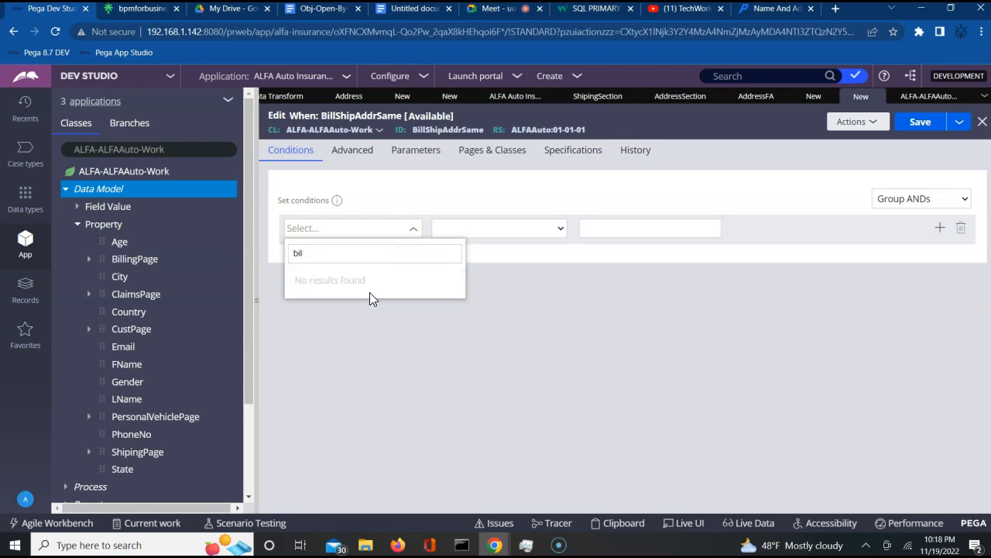
{"action": "left_click", "coordinate": [982, 122]}
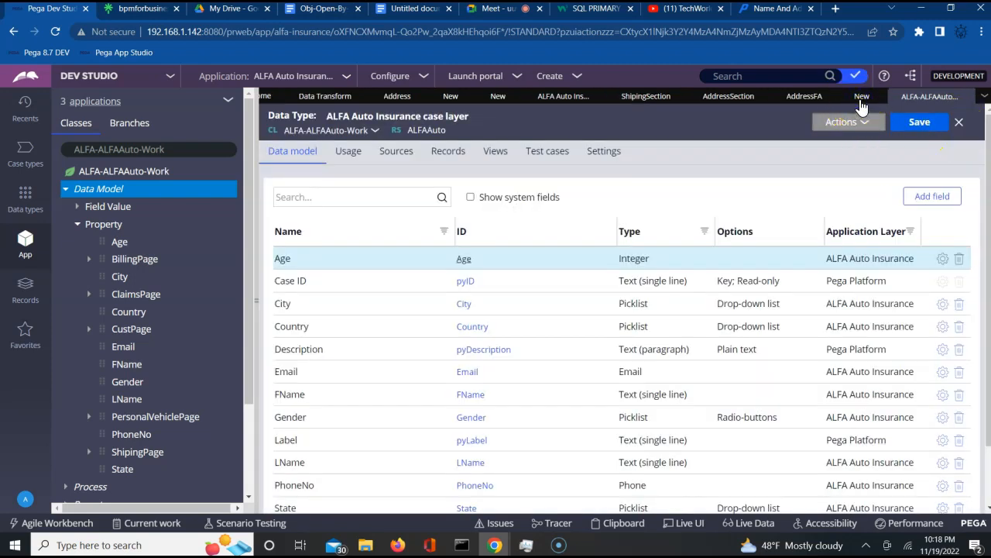
{"action": "left_click", "coordinate": [862, 99]}
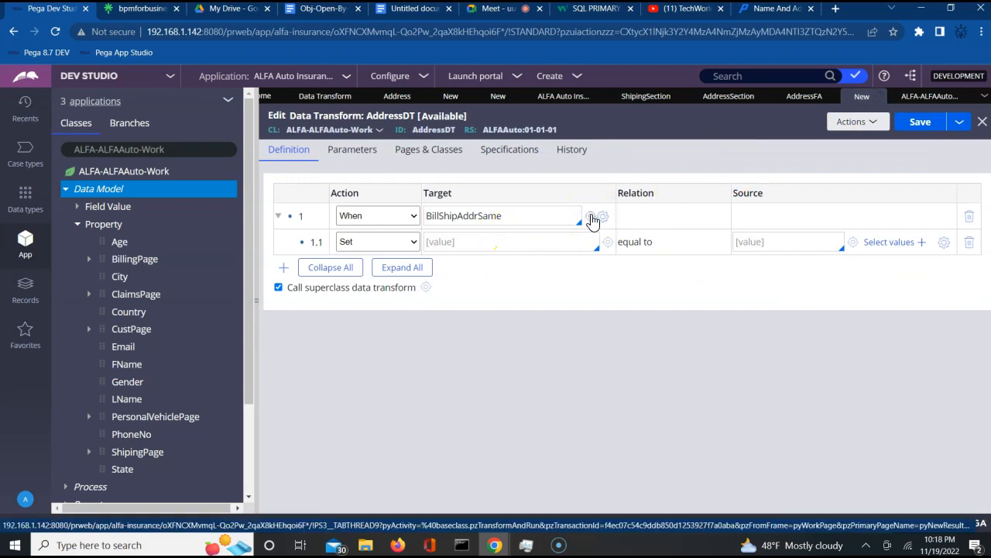
- Recreate the BillShipAddrSame When rule from AddressDT and list its condition's Fields
{"action": "left_click", "coordinate": [591, 218]}
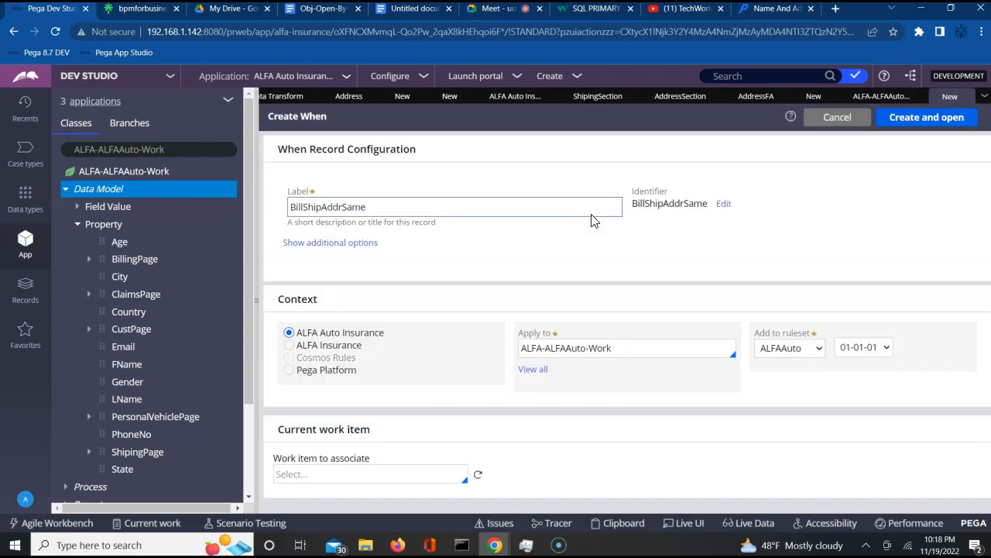
{"action": "left_click", "coordinate": [475, 246]}
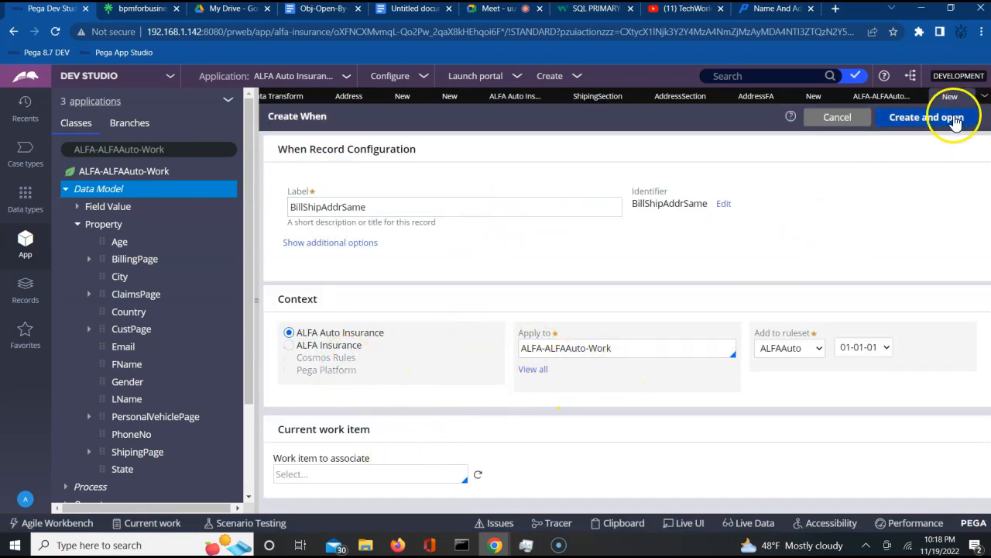
{"action": "left_click", "coordinate": [922, 120]}
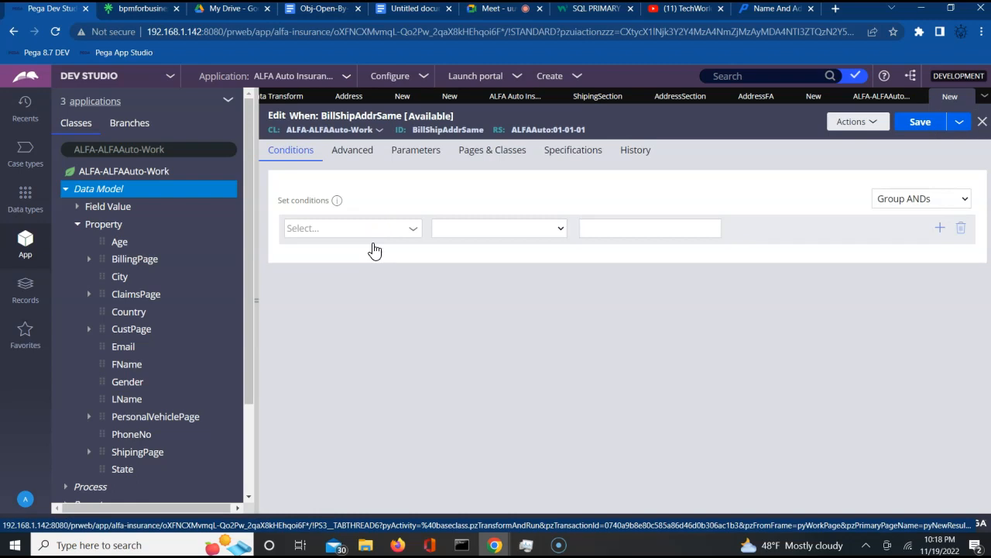
{"action": "left_click", "coordinate": [376, 226]}
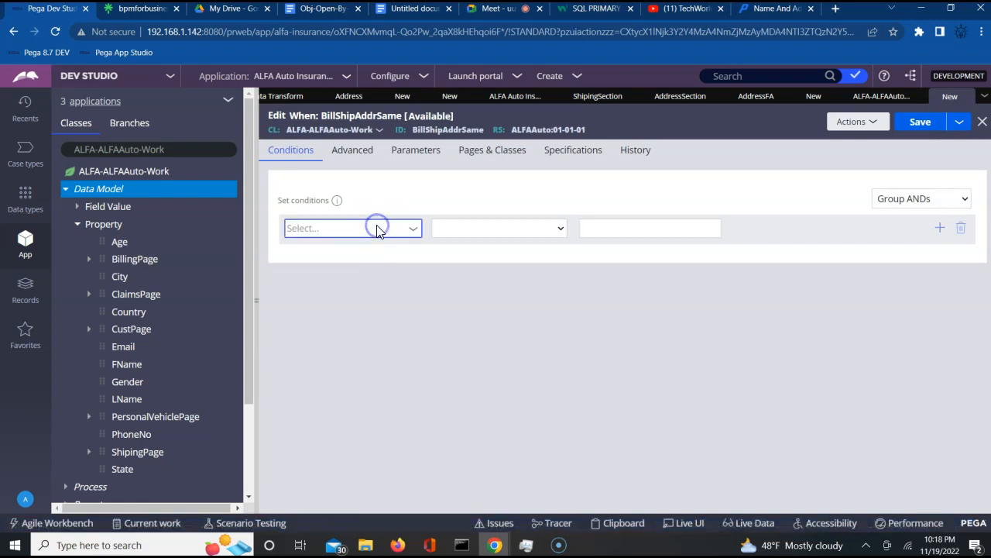
{"action": "left_click", "coordinate": [408, 230]}
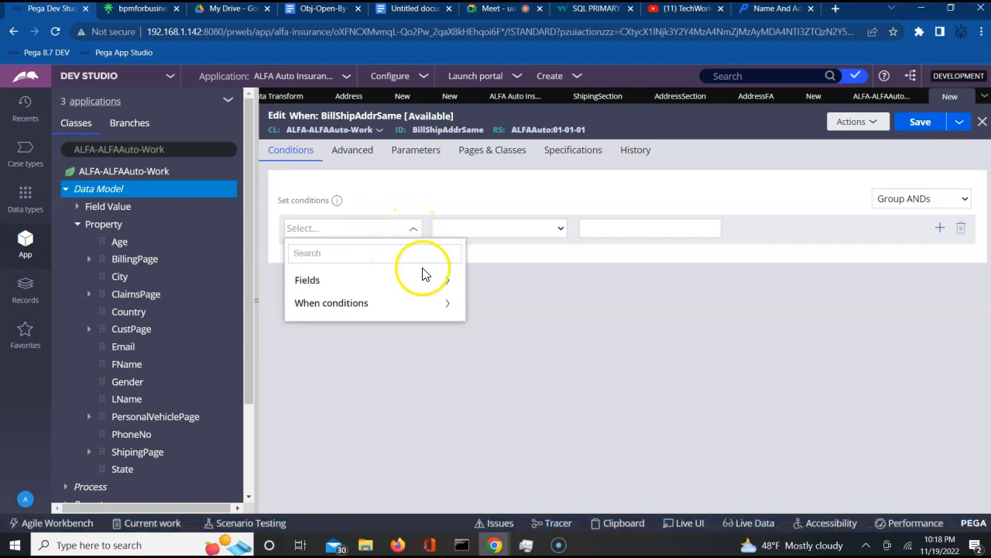
{"action": "left_click", "coordinate": [450, 283]}
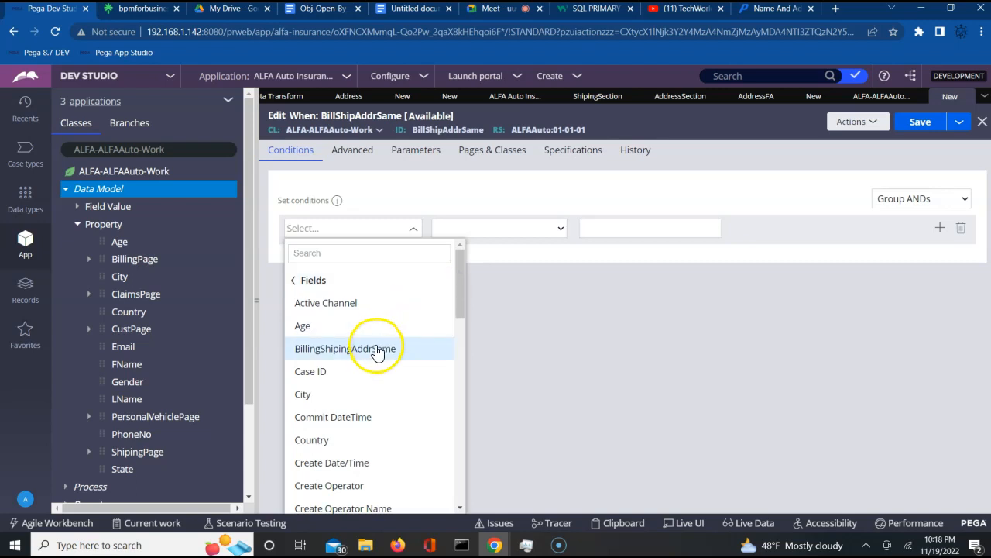
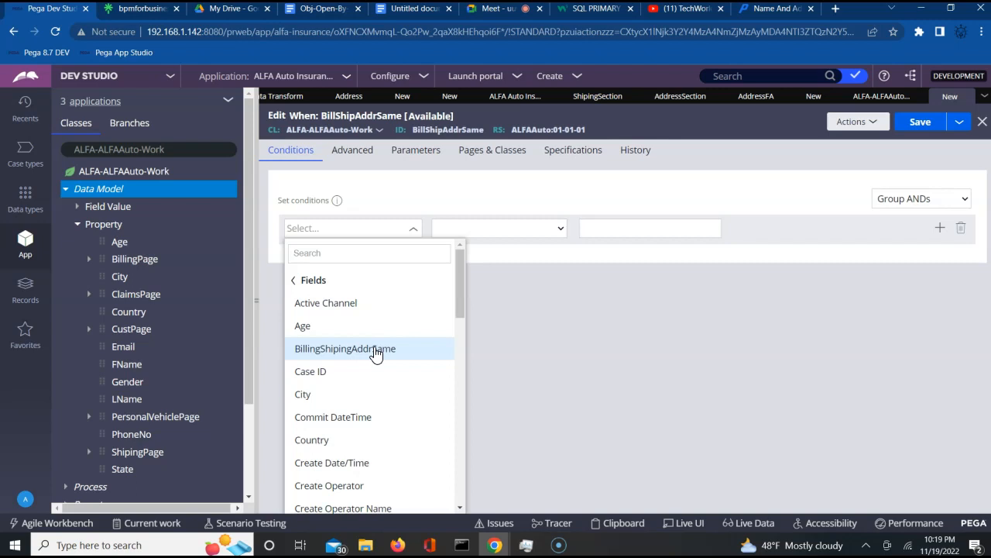
- Save the BillShipAddrSame When rule with condition BillingShipingAddrSame is true, then return to AddressDT
{"action": "left_click", "coordinate": [372, 350]}
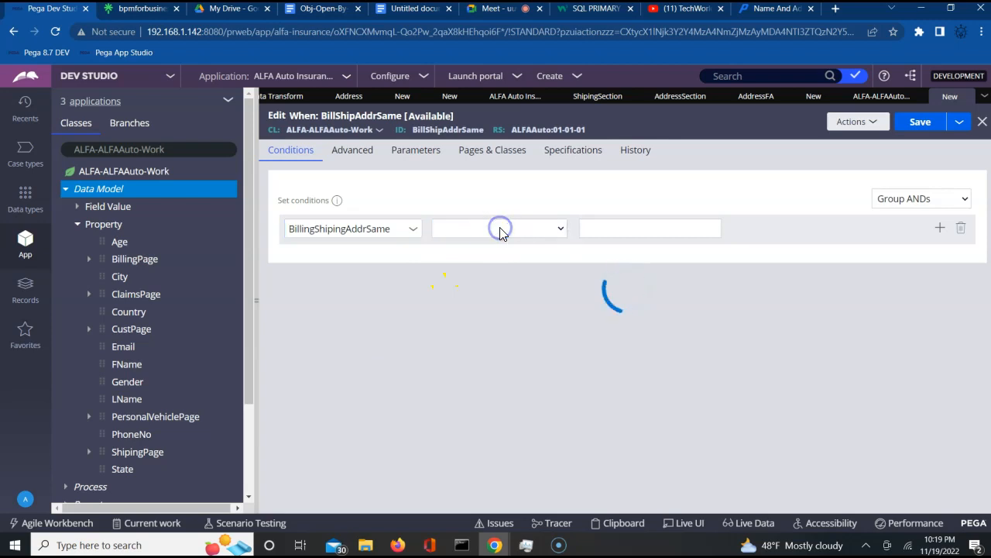
{"action": "left_click", "coordinate": [487, 320]}
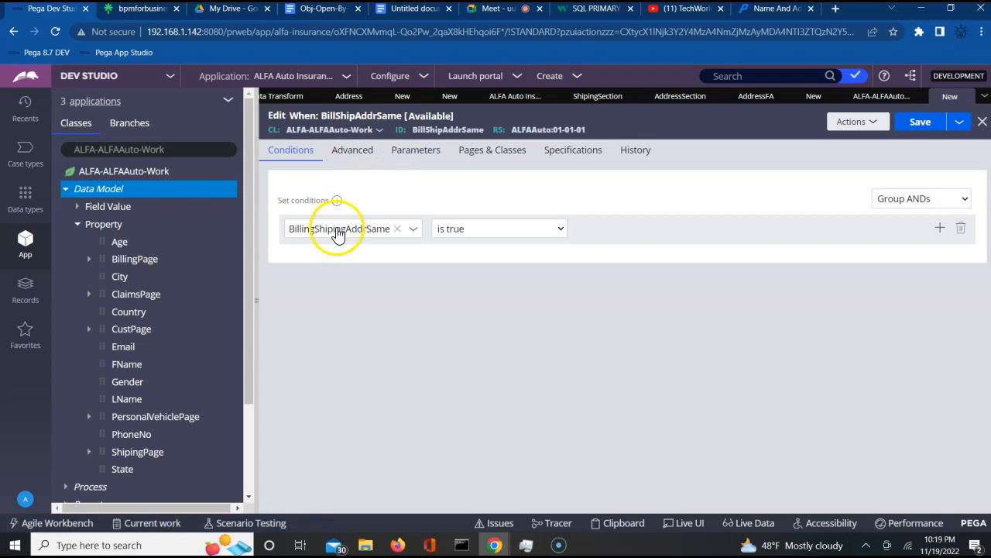
{"action": "left_click", "coordinate": [919, 124]}
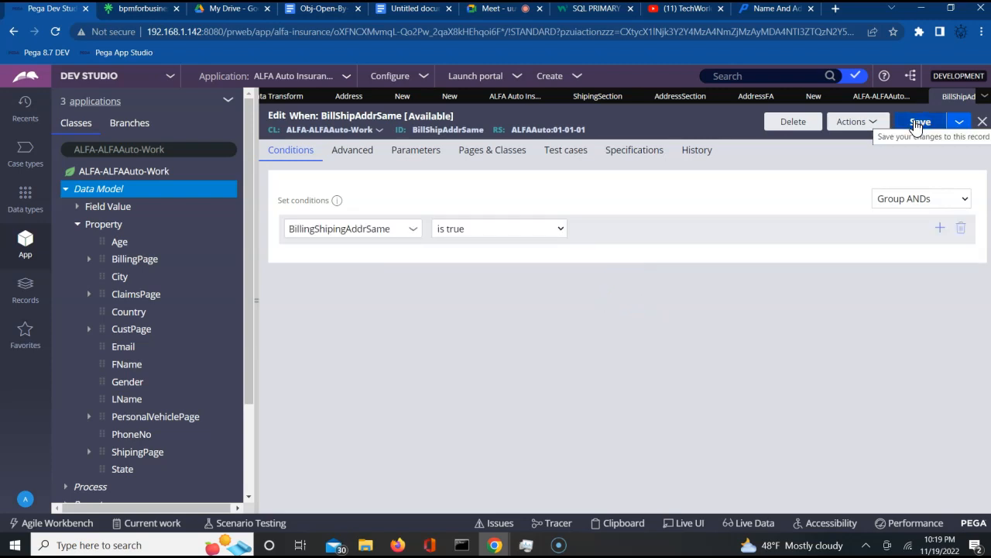
{"action": "left_click", "coordinate": [815, 98]}
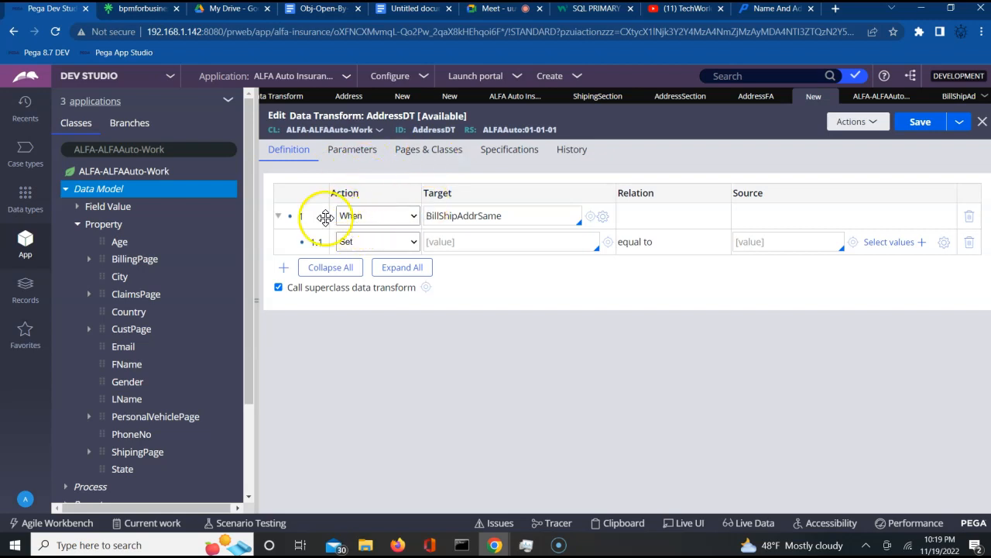
- Replace AddressDT row 1 with a When on BillShipAddrSame containing an Update Page step
{"action": "left_click", "coordinate": [970, 219]}
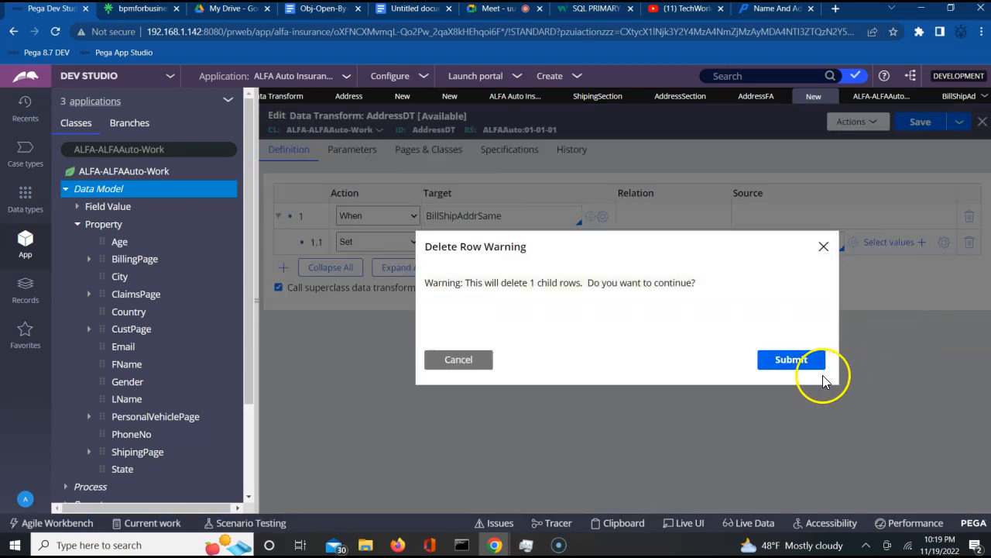
{"action": "left_click", "coordinate": [790, 360]}
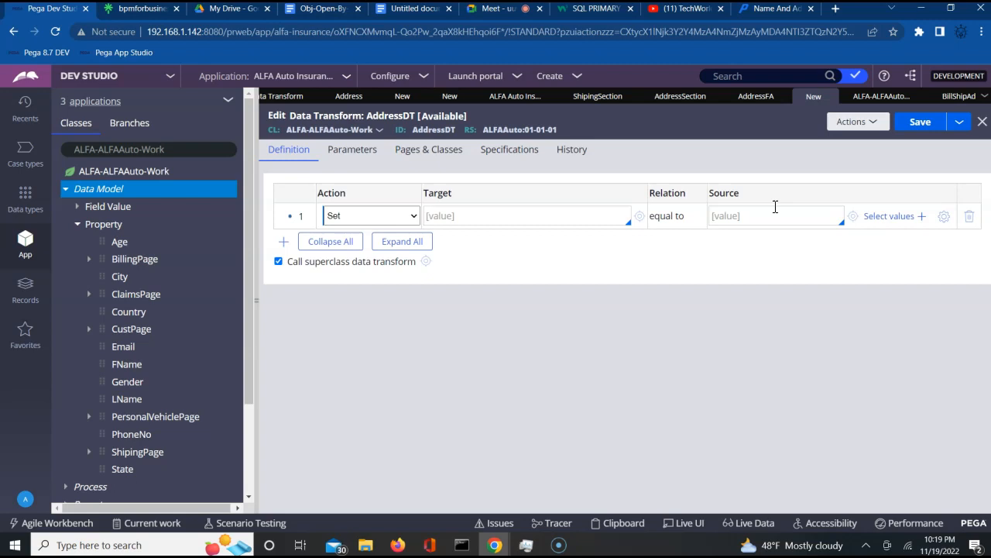
{"action": "left_click", "coordinate": [390, 219]}
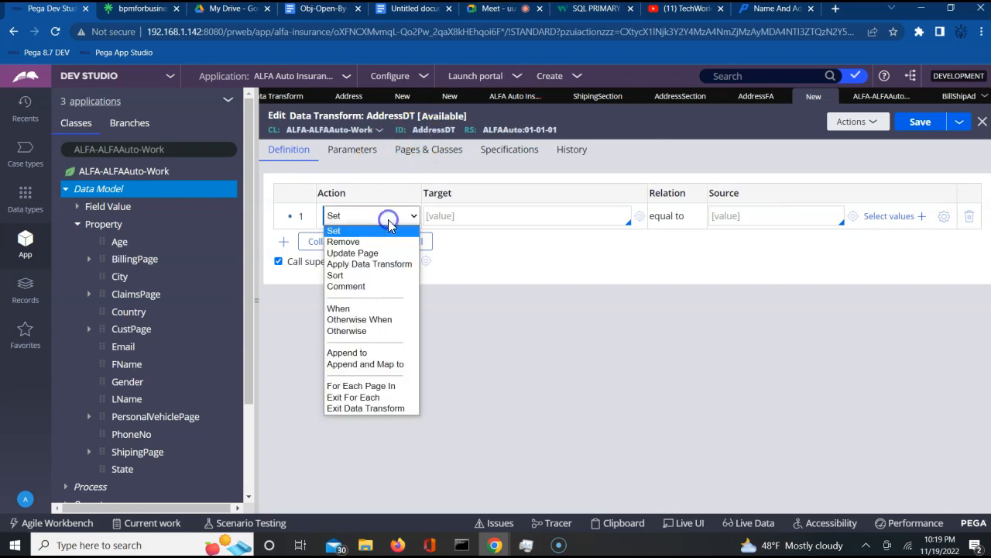
{"action": "left_click", "coordinate": [377, 310]}
{"action": "left_click", "coordinate": [474, 217]}
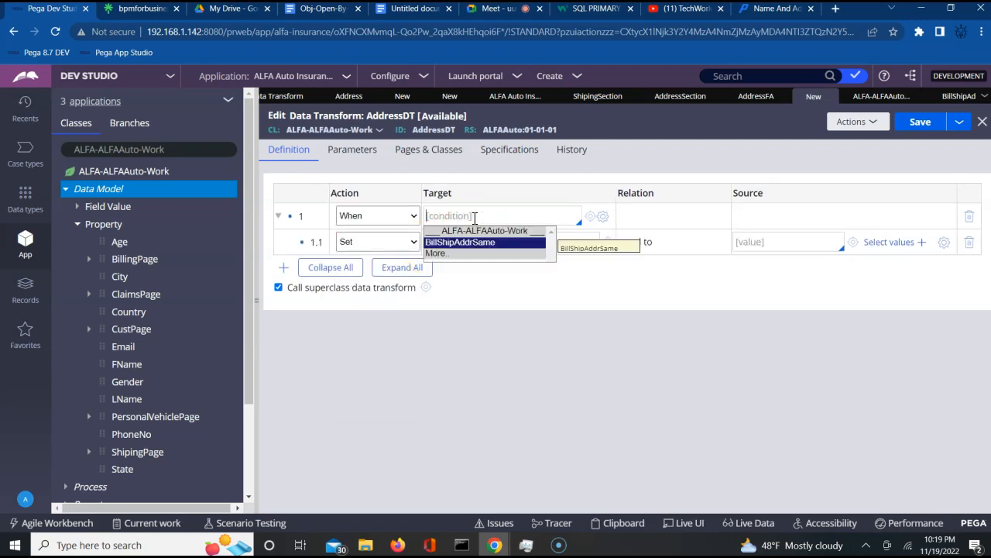
{"action": "key", "text": "Return"}
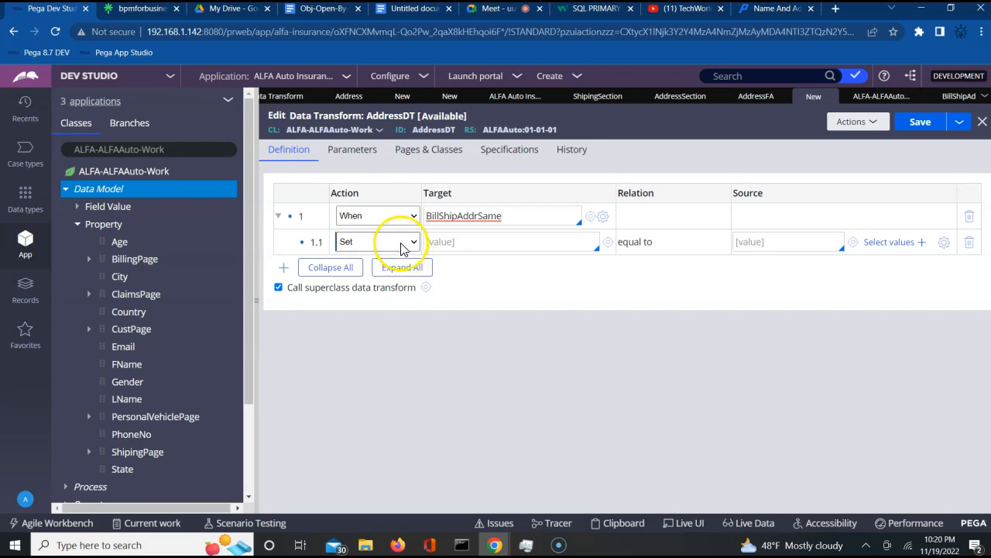
{"action": "left_click", "coordinate": [396, 243]}
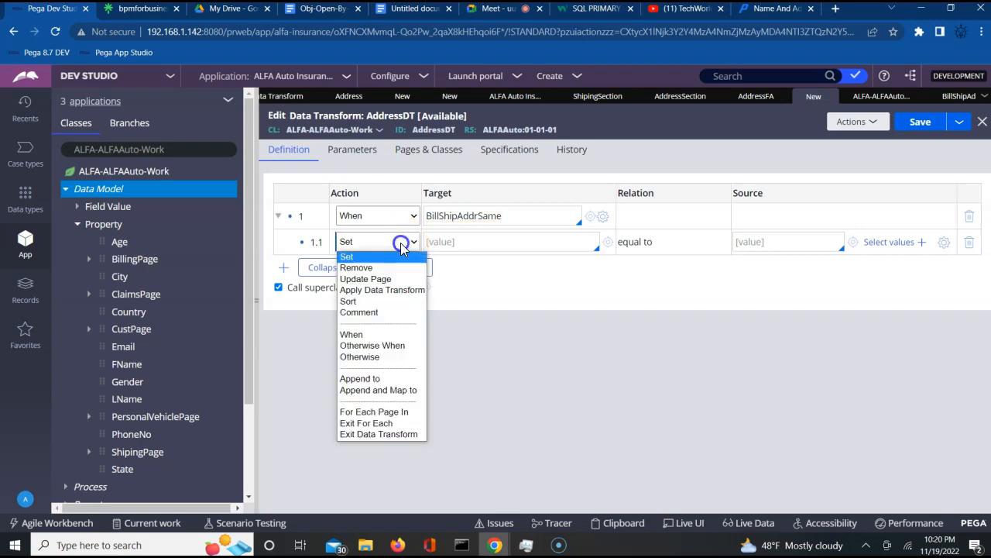
{"action": "left_click", "coordinate": [366, 279]}
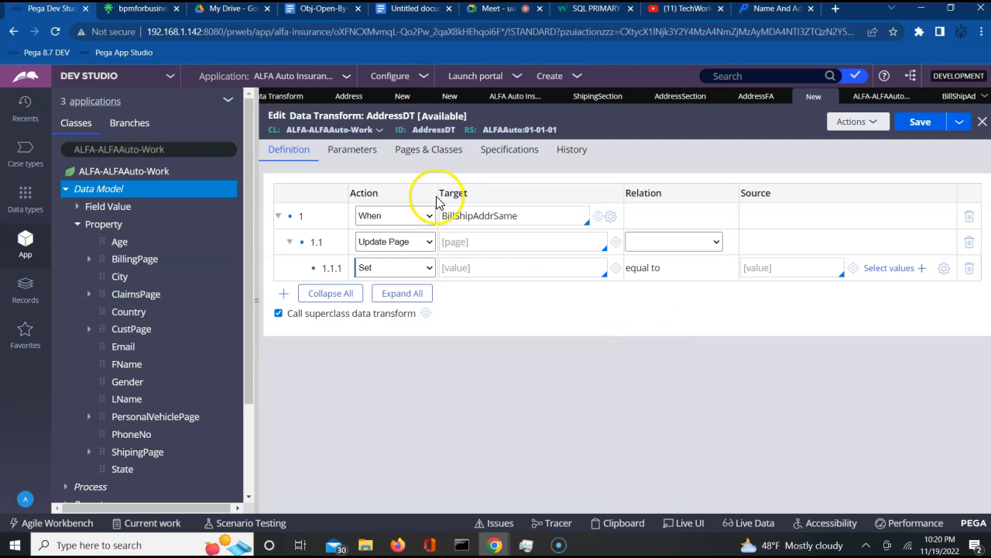
- Open the Whatsapp Group invite from the bpmforbusiness Linktree and copy its link
{"action": "left_click", "coordinate": [144, 14]}
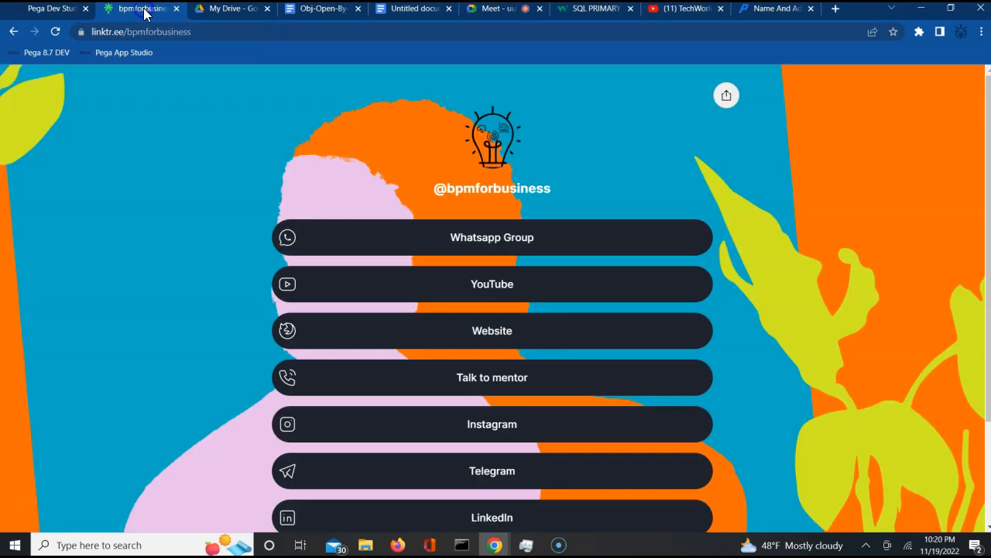
{"action": "left_click", "coordinate": [462, 240]}
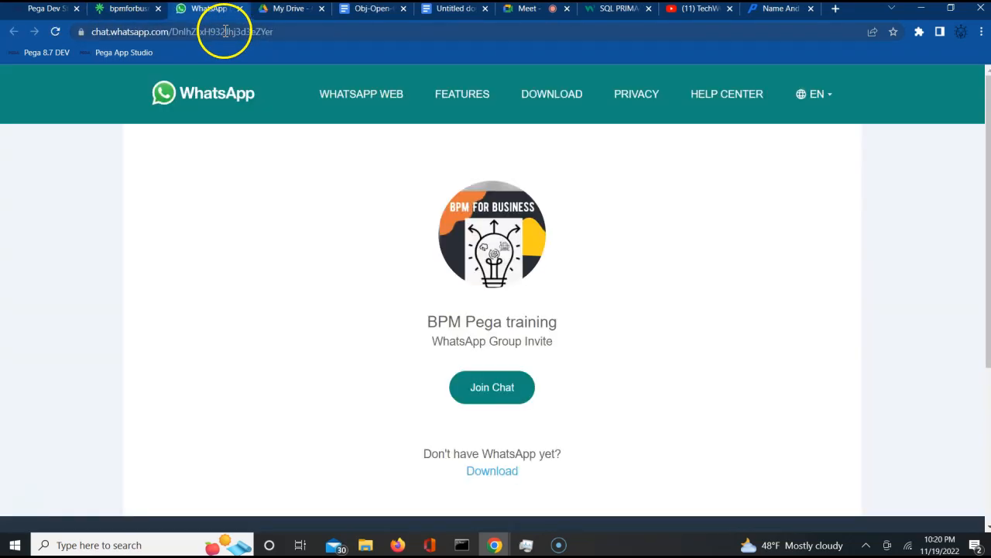
{"action": "double_click", "coordinate": [224, 32]}
{"action": "triple_click", "coordinate": [224, 31]}
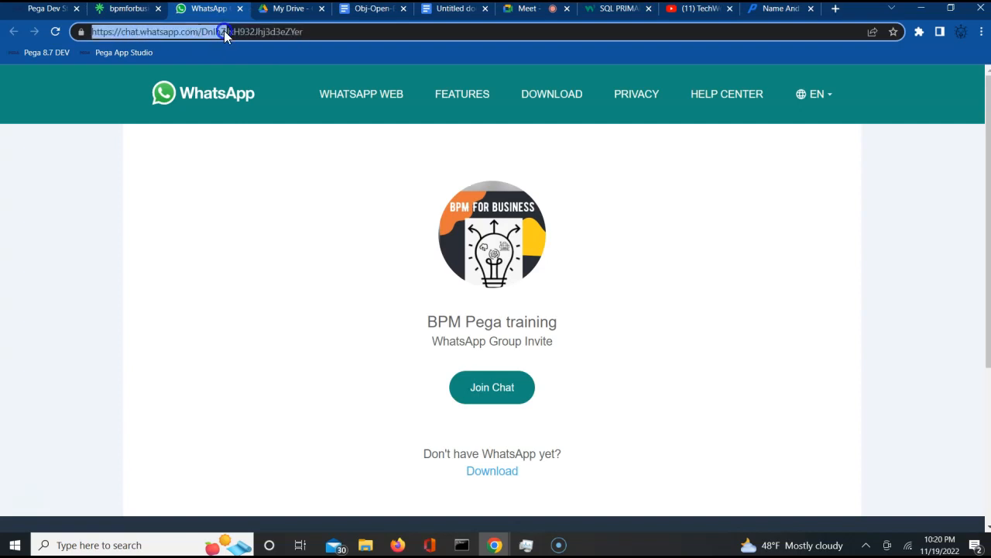
{"action": "left_click_drag", "start_coordinate": [323, 36], "coordinate": [323, 36]}
{"action": "key", "text": "ctrl+c"}
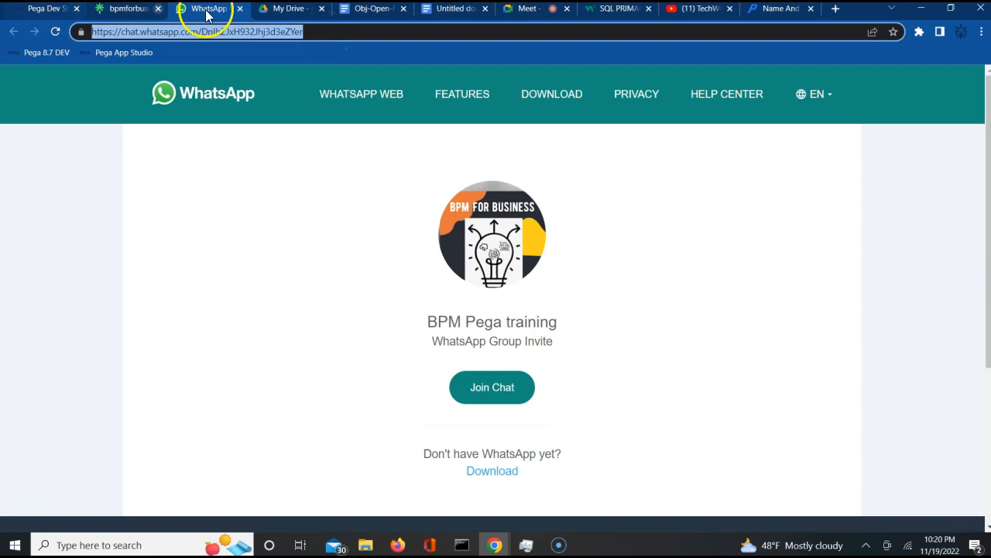
{"action": "left_click", "coordinate": [524, 12]}
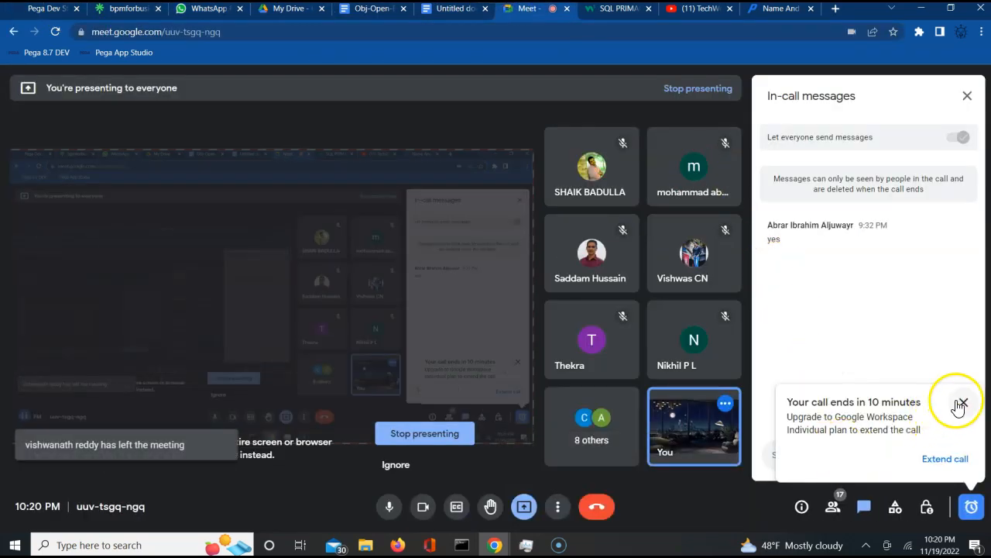
- Post the copied WhatsApp group invite link to everyone in the Meet chat
{"action": "left_click", "coordinate": [964, 402]}
{"action": "left_click", "coordinate": [872, 449]}
{"action": "key", "text": "ctrl+v"}
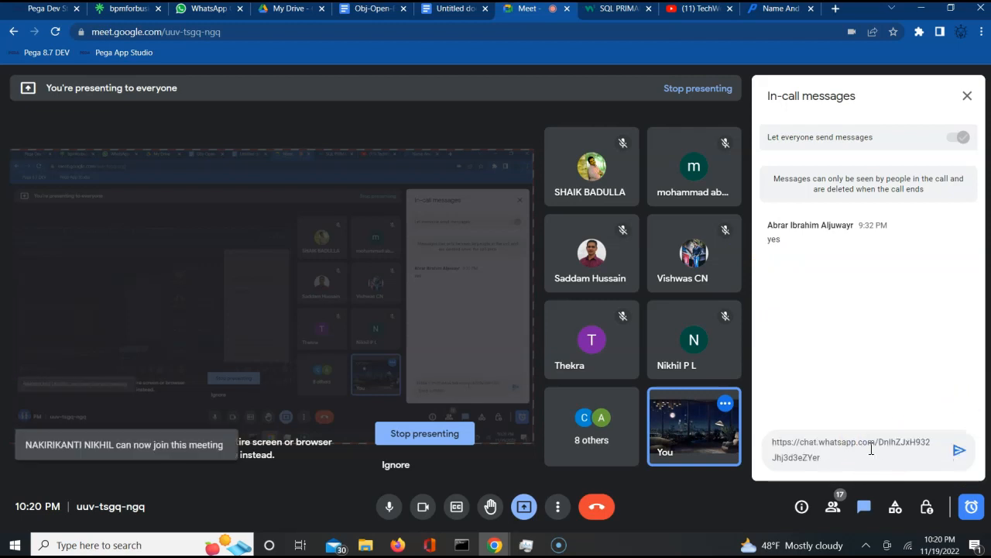
{"action": "left_click", "coordinate": [960, 451]}
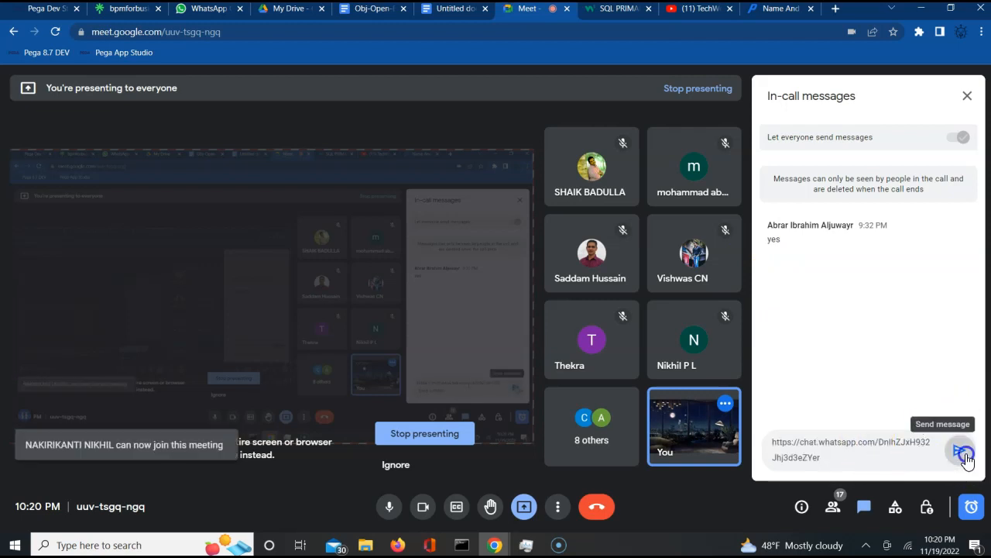
- Dismiss the call-ending notice and upgrade offer panel, returning to the Pega editor
{"action": "left_click", "coordinate": [972, 507]}
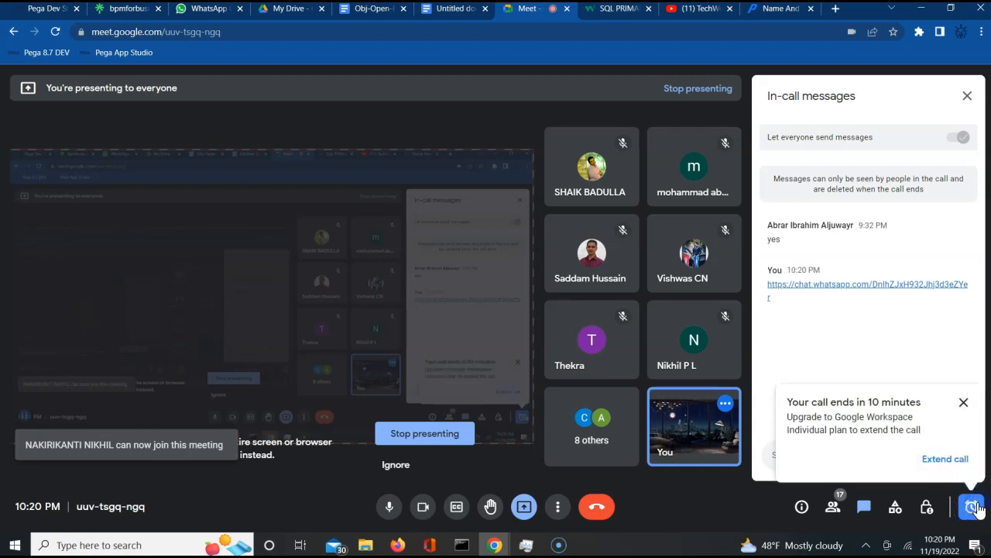
{"action": "left_click", "coordinate": [946, 462]}
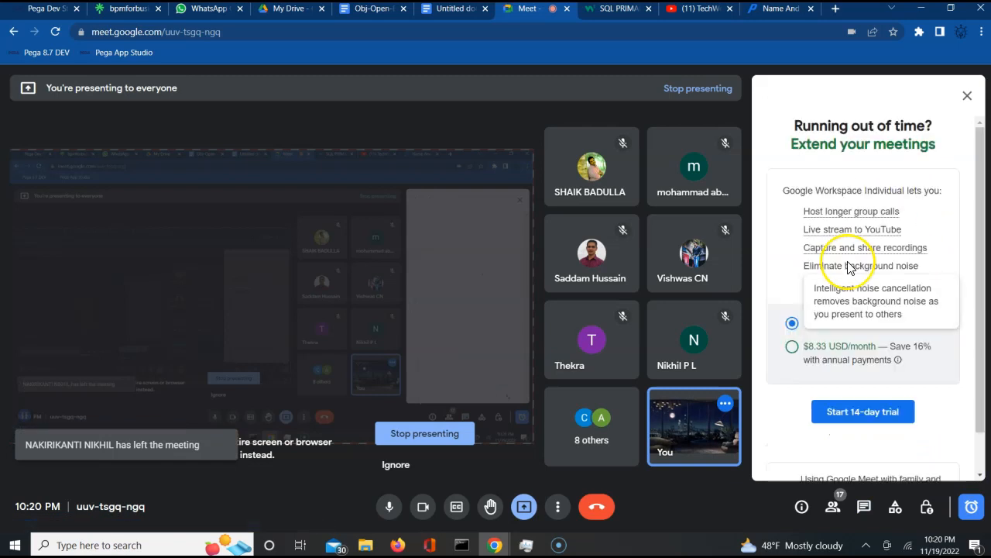
{"action": "left_click", "coordinate": [967, 96]}
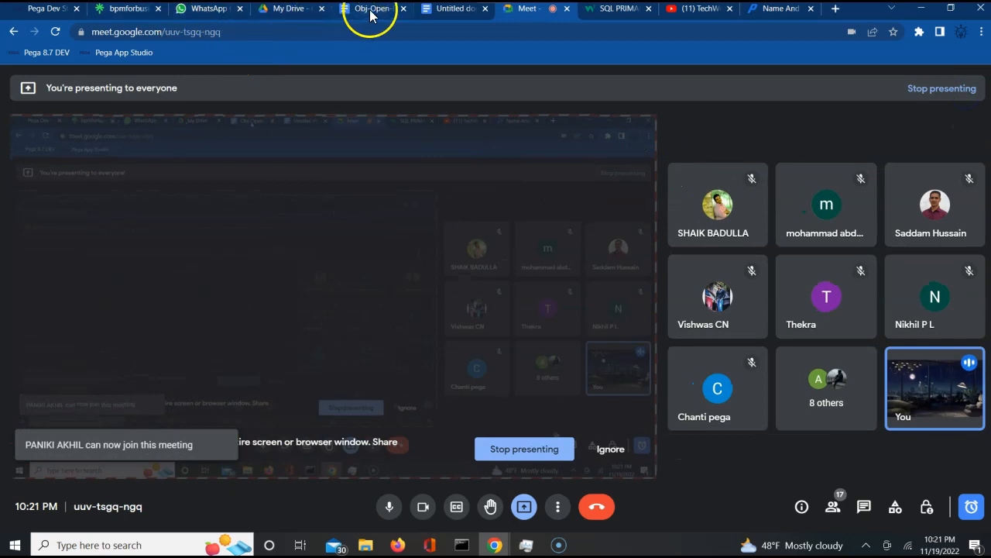
{"action": "left_click", "coordinate": [46, 10]}
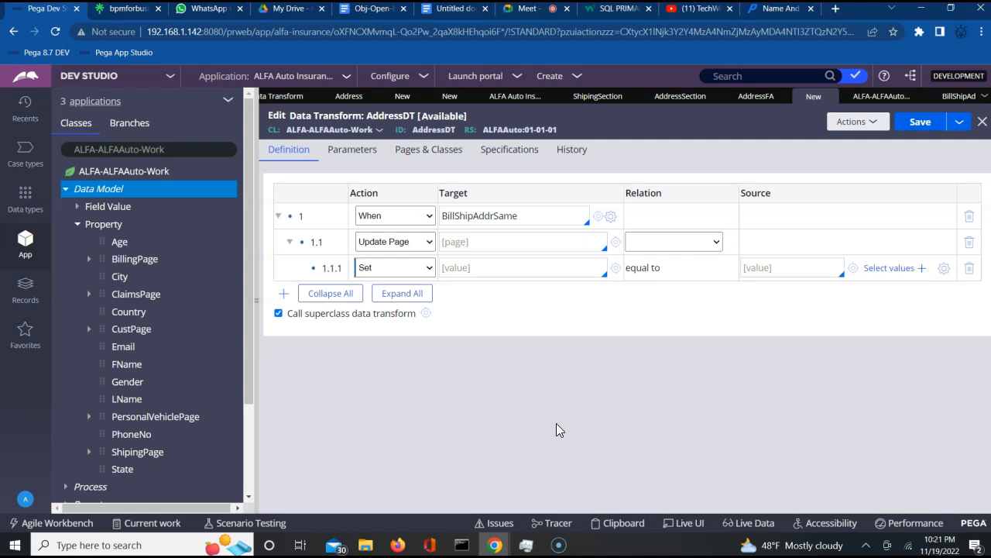
- Set the Update Page step's target page to .ShipingPage
{"action": "left_click", "coordinate": [481, 247]}
{"action": "key", "text": "Down"}
{"action": "key", "text": "Down"}
{"action": "key", "text": "Down"}
{"action": "key", "text": "Down"}
{"action": "key", "text": "Down"}
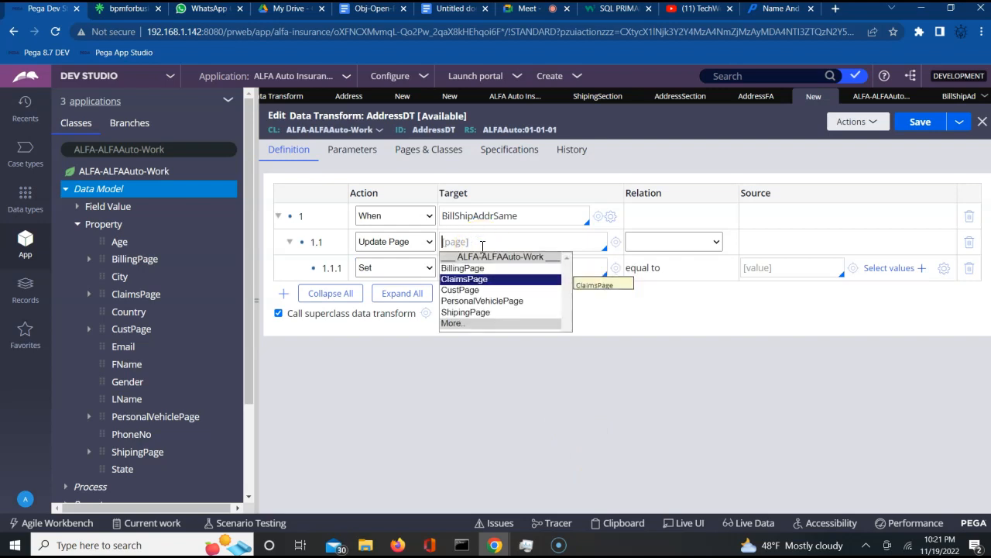
{"action": "key", "text": "Return"}
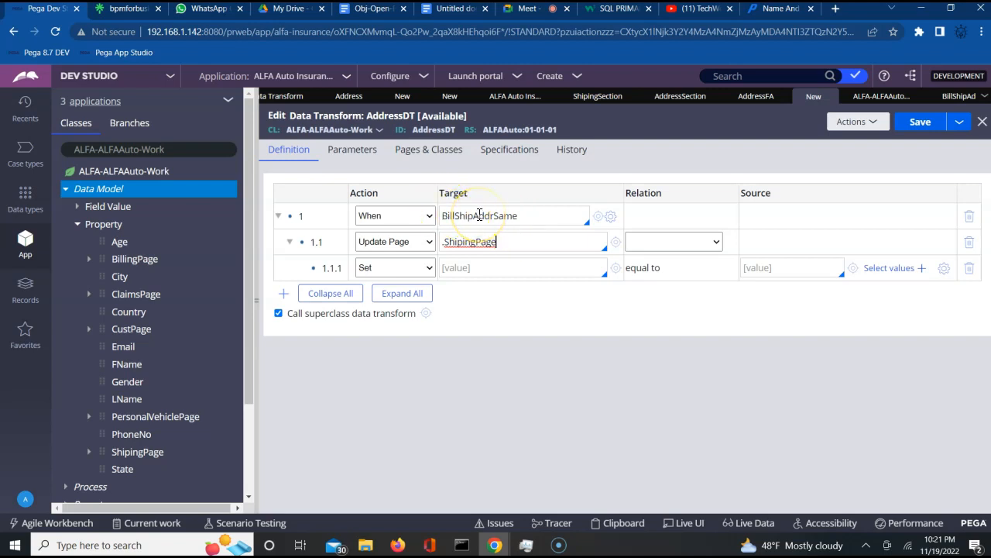
{"action": "left_click", "coordinate": [474, 243]}
{"action": "left_click", "coordinate": [475, 243]}
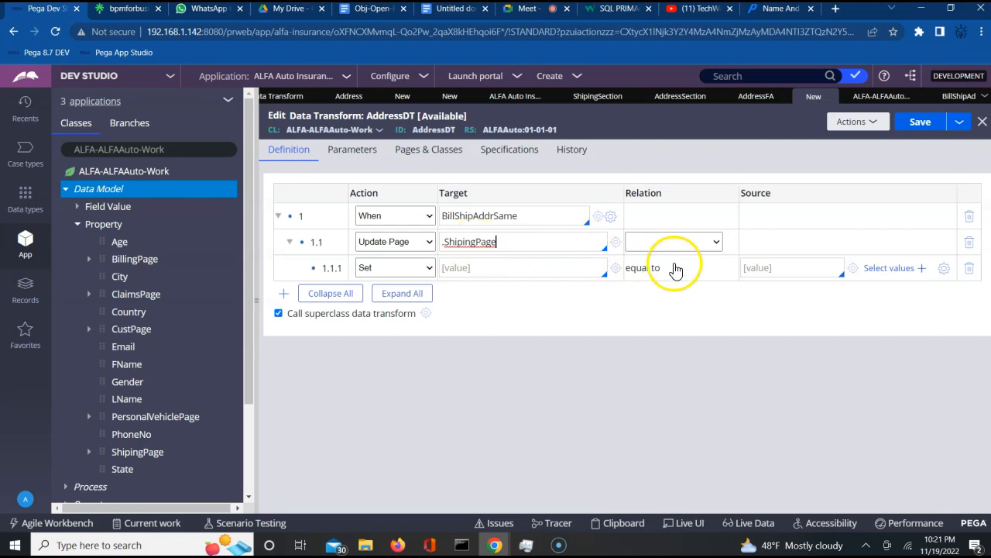
- Set the relation to 'with values from' with .BillingPage as the source
{"action": "left_click", "coordinate": [691, 241]}
{"action": "left_click", "coordinate": [685, 268]}
{"action": "left_click", "coordinate": [790, 234]}
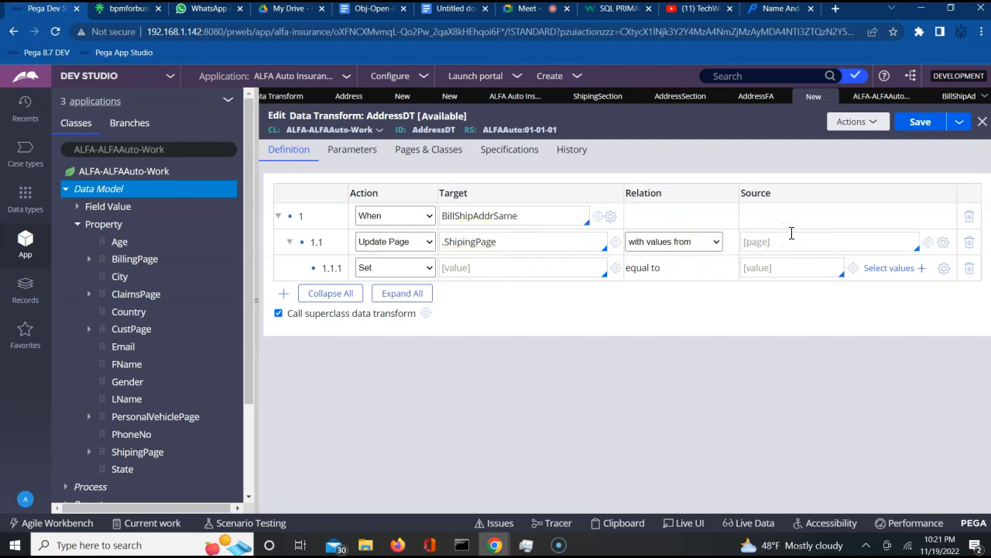
{"action": "key", "text": "Return"}
{"action": "left_click", "coordinate": [775, 246]}
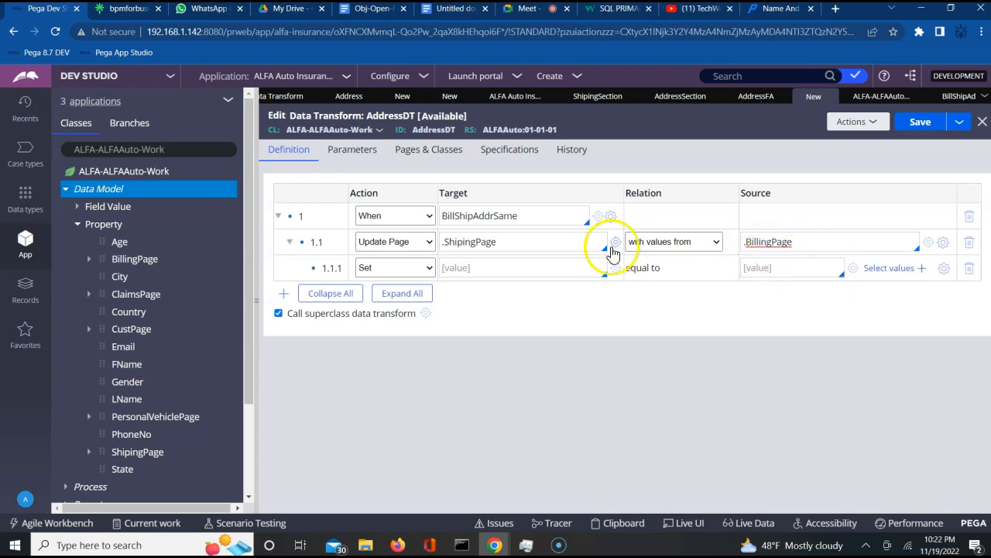
{"action": "left_click", "coordinate": [491, 268]}
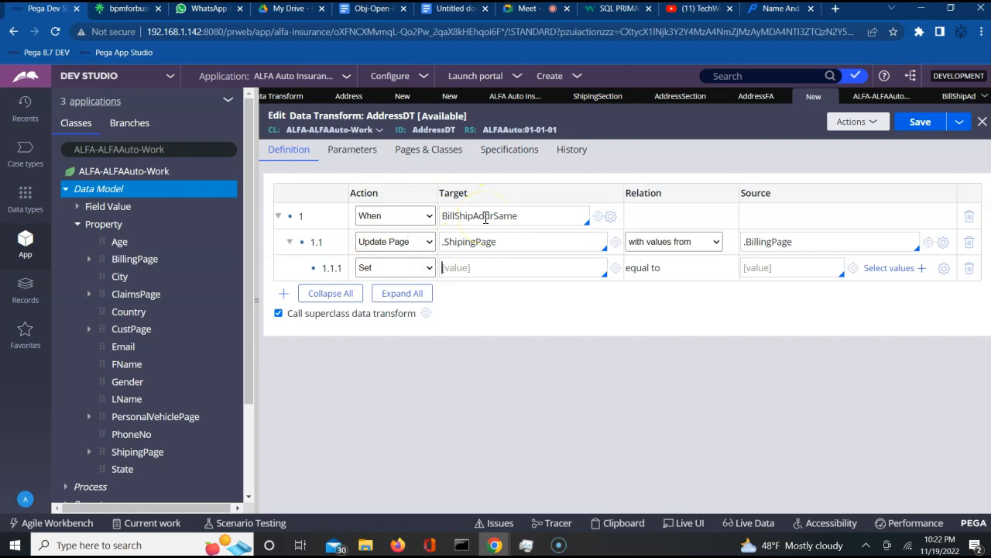
{"action": "left_click", "coordinate": [956, 98]}
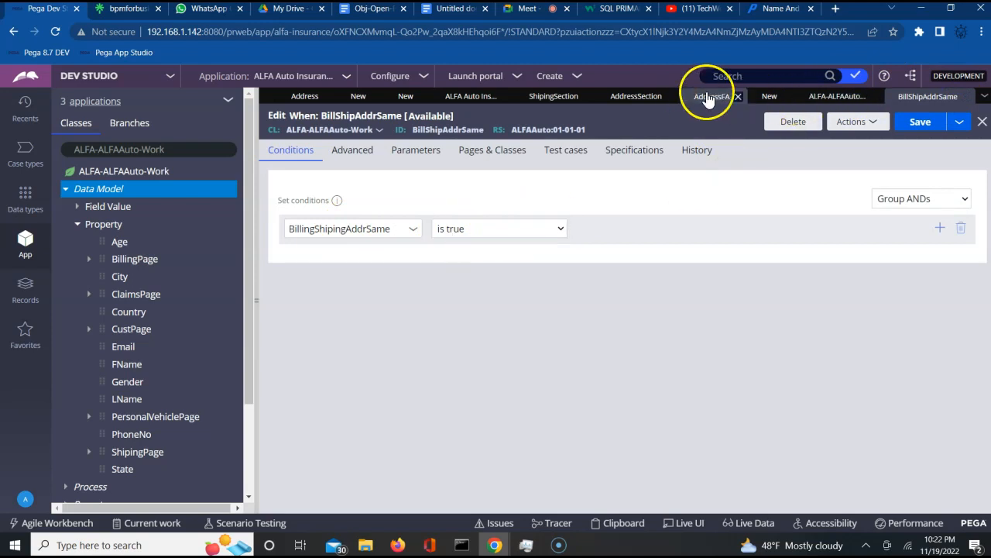
{"action": "left_click", "coordinate": [767, 96]}
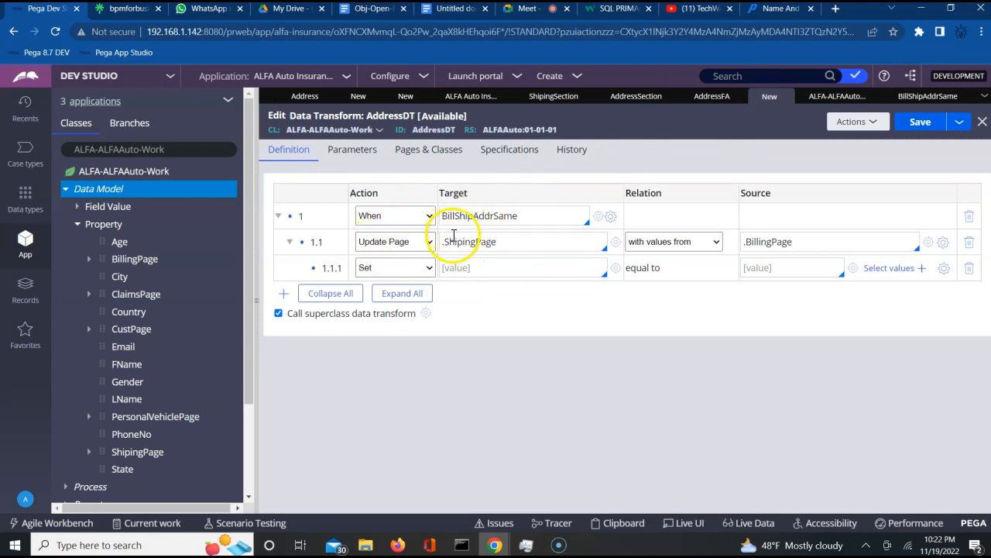
{"action": "left_click", "coordinate": [463, 268]}
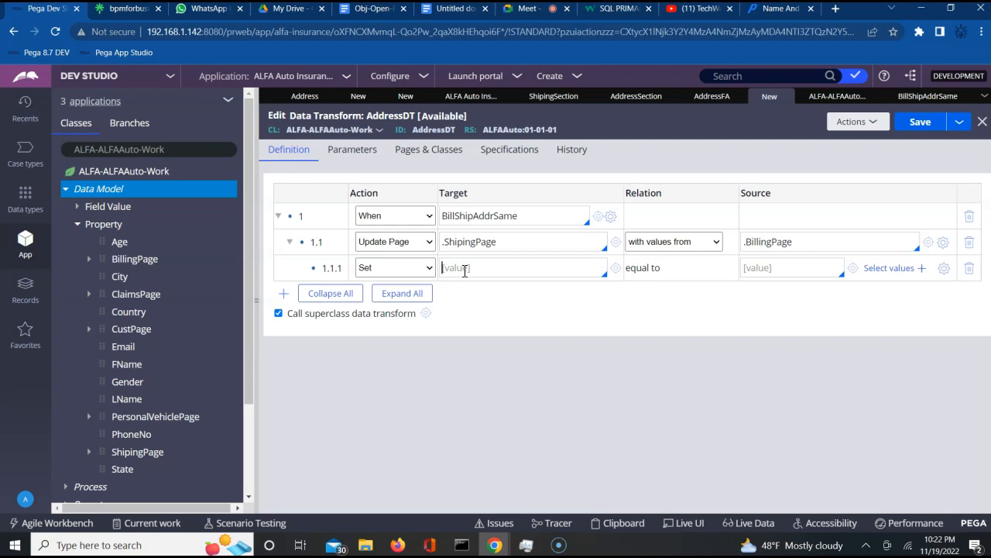
- Map .Address1 to .Address1 in row 1.1.1
{"action": "left_click", "coordinate": [464, 269]}
{"action": "type", "text": "."}
{"action": "key", "text": "Return"}
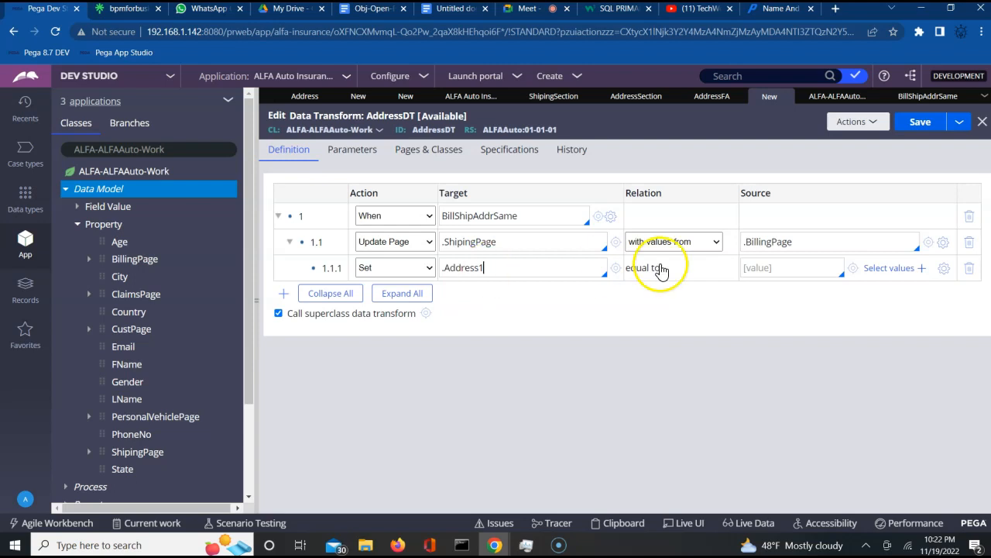
{"action": "left_click", "coordinate": [772, 266]}
{"action": "type", "text": "."}
{"action": "key", "text": "Return"}
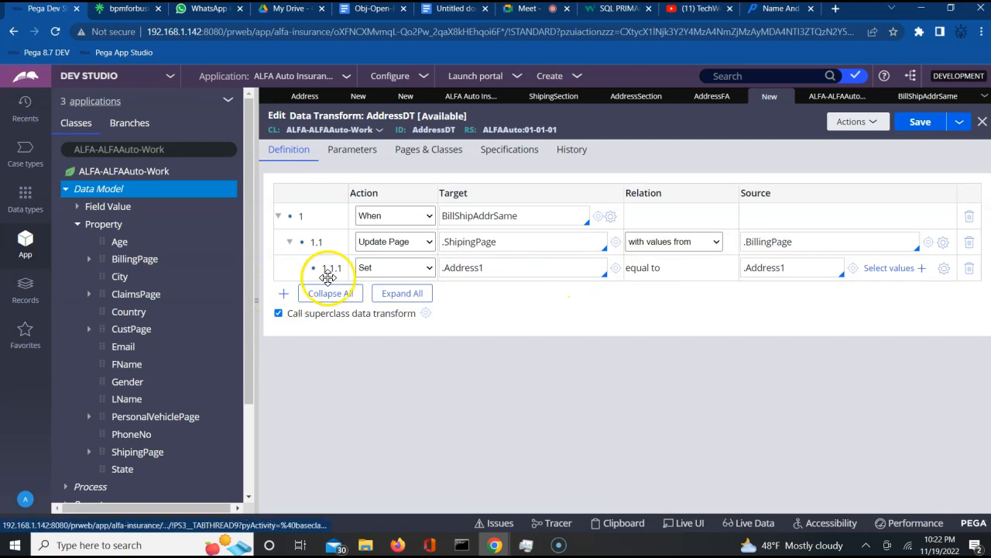
- Add row 1.1.2 mapping .Address2 to .Address2
{"action": "left_click", "coordinate": [284, 296]}
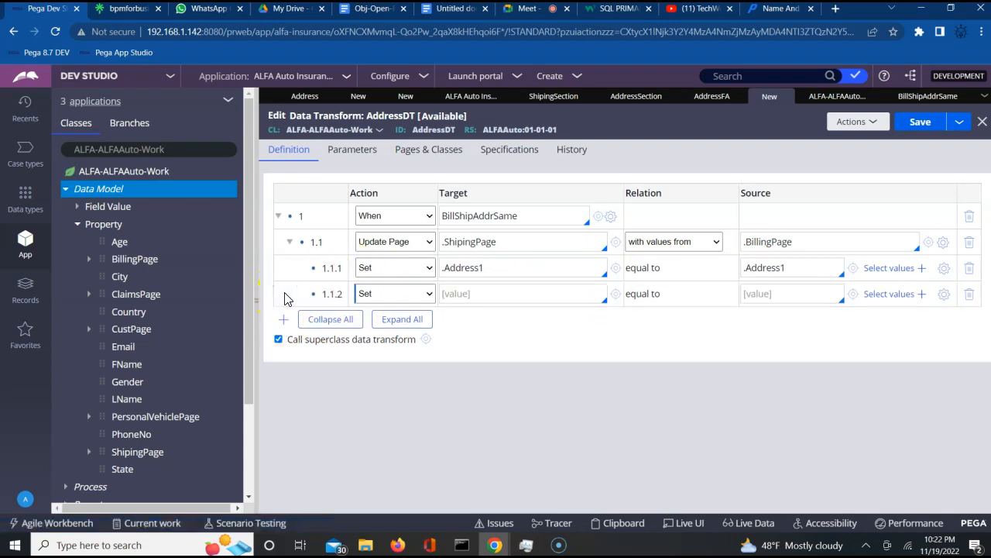
{"action": "left_click", "coordinate": [474, 295]}
{"action": "type", "text": "."}
{"action": "key", "text": "Down"}
{"action": "key", "text": "Down"}
{"action": "key", "text": "Return"}
{"action": "left_click", "coordinate": [762, 291]}
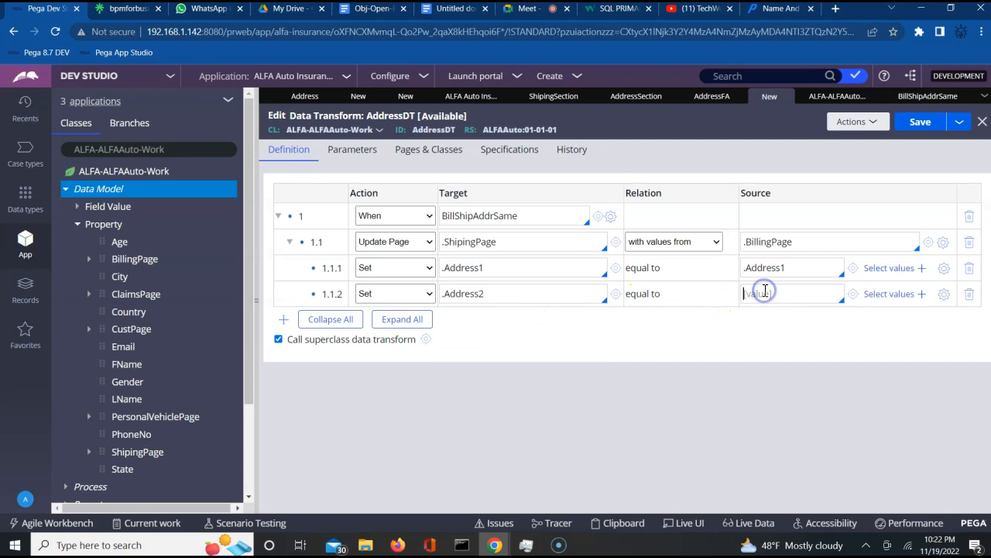
{"action": "type", "text": "."}
{"action": "key", "text": "Down"}
{"action": "key", "text": "Down"}
{"action": "key", "text": "Return"}
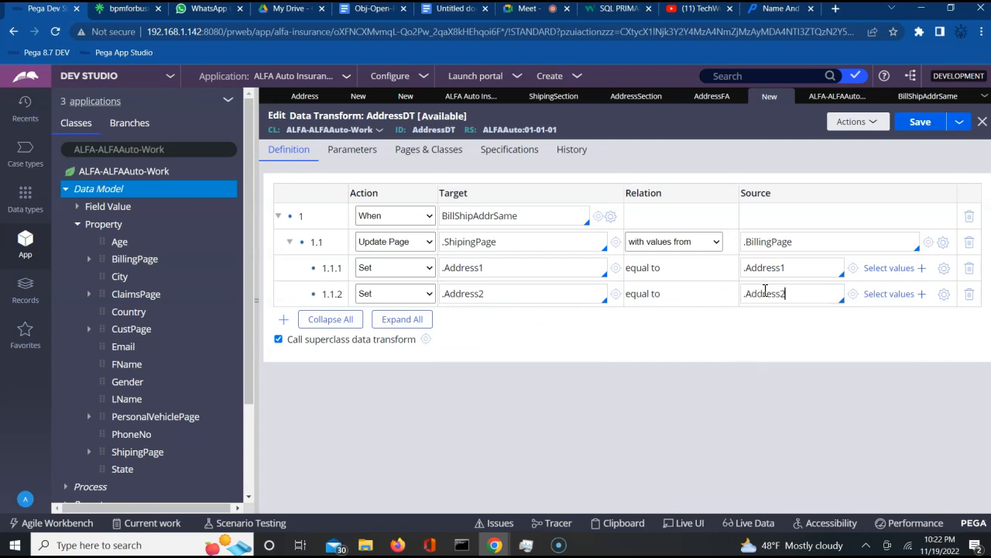
{"action": "double_click", "coordinate": [767, 243]}
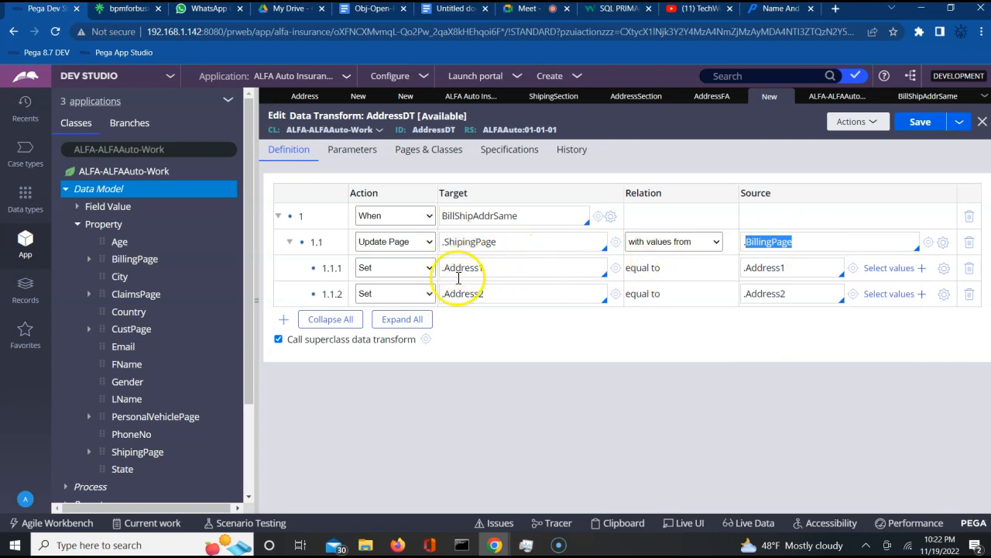
- Add row 1.2 mapping .City to .City
{"action": "left_click", "coordinate": [284, 319]}
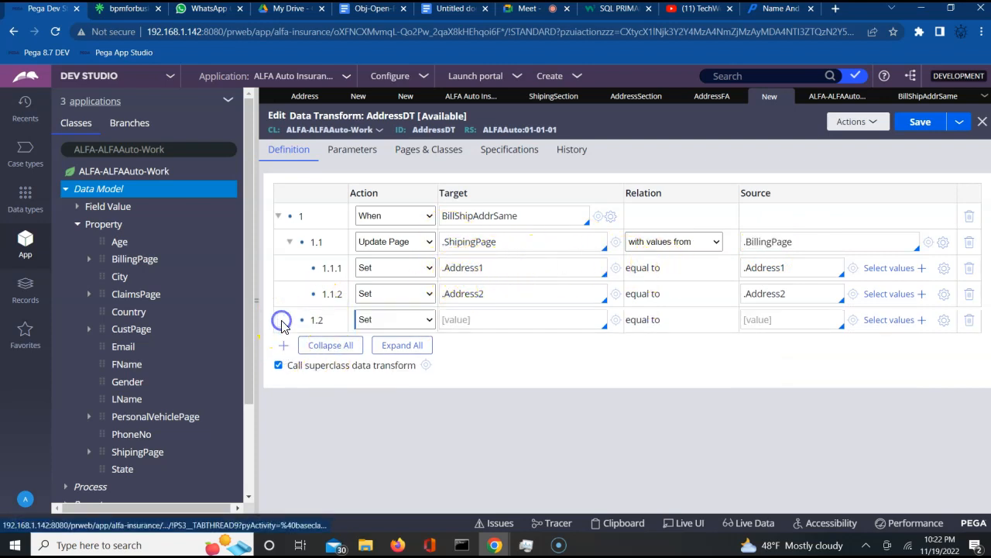
{"action": "left_click", "coordinate": [487, 327]}
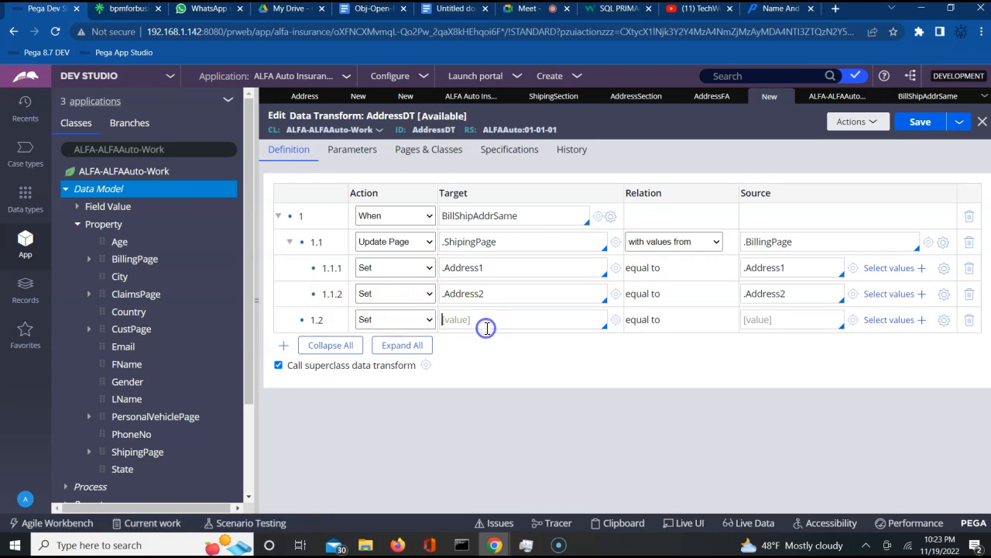
{"action": "type", "text": "."}
{"action": "key", "text": "Down"}
{"action": "key", "text": "Down"}
{"action": "key", "text": "Down"}
{"action": "key", "text": "Down"}
{"action": "key", "text": "Down"}
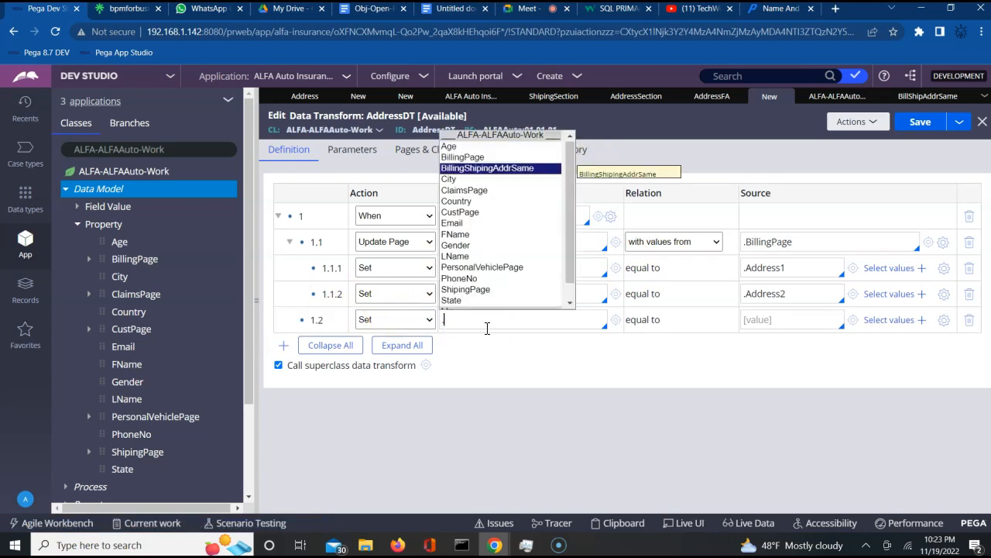
{"action": "key", "text": "Up"}
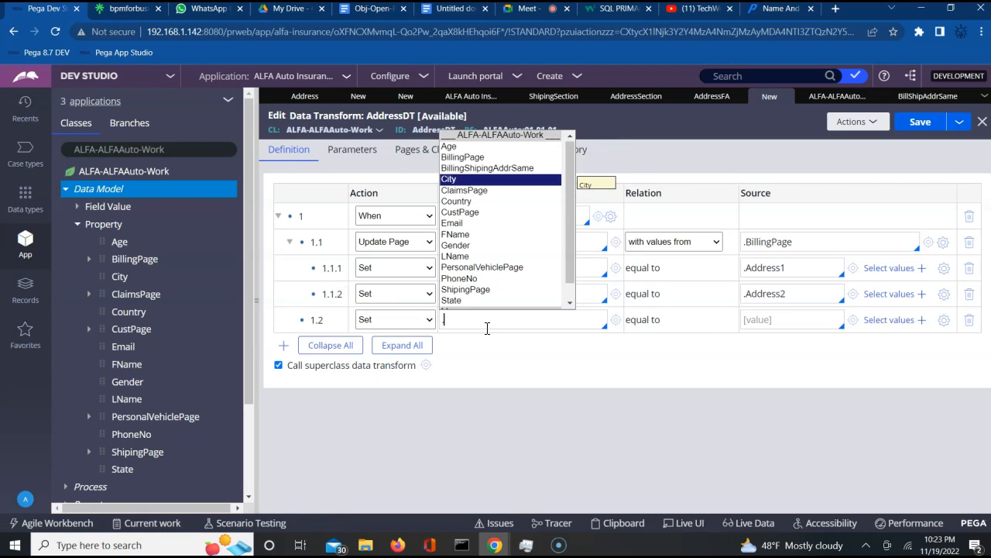
{"action": "key", "text": "Return"}
{"action": "left_click", "coordinate": [769, 323]}
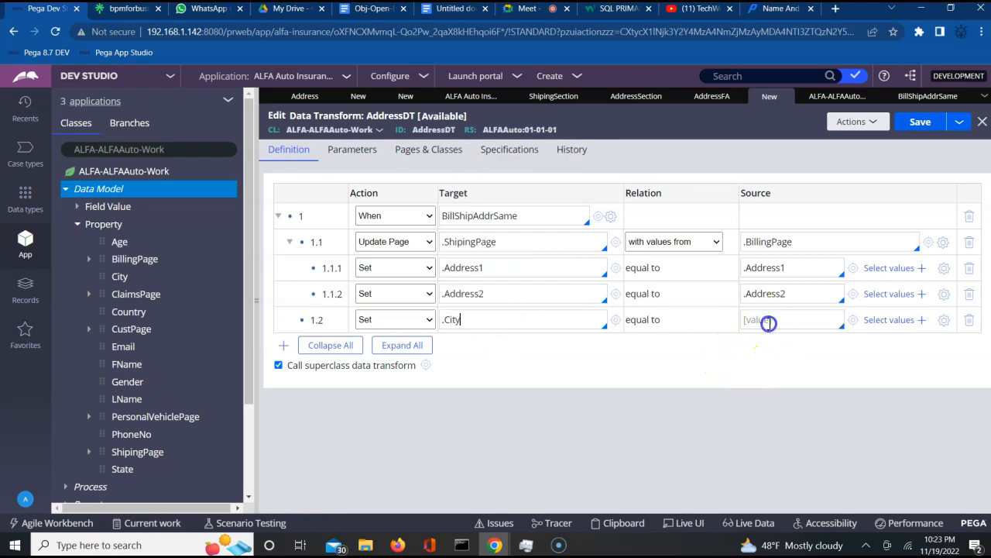
{"action": "key", "text": "Down"}
{"action": "key", "text": "Down"}
{"action": "key", "text": "Down"}
{"action": "key", "text": "Down"}
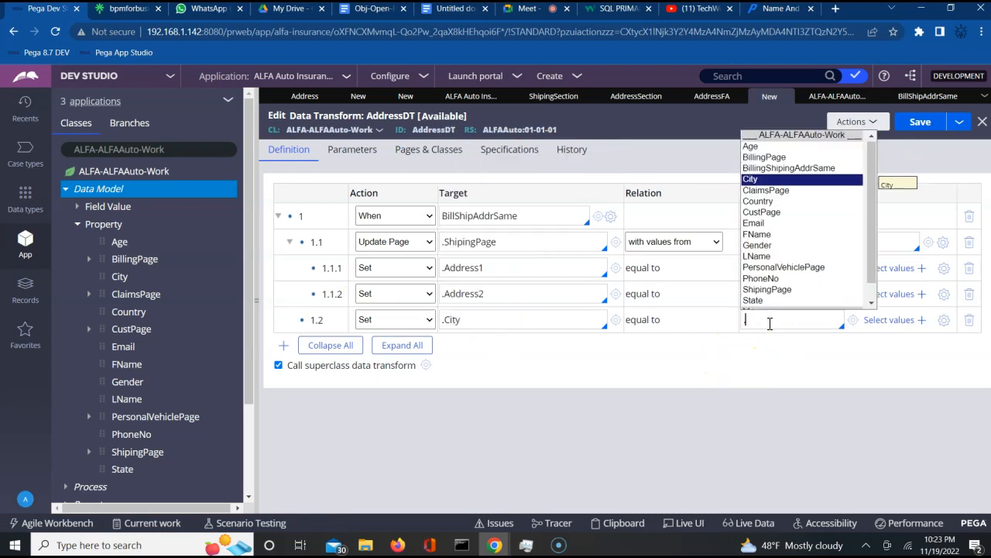
{"action": "key", "text": "Return"}
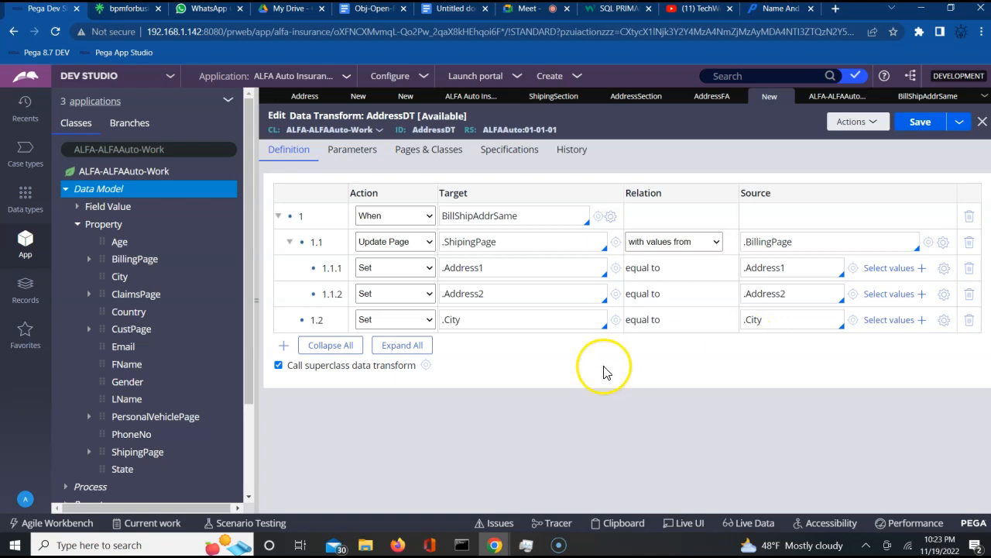
- Add row 1.3 mapping .State to .State, then add an empty row 1.4
{"action": "left_click", "coordinate": [283, 350]}
{"action": "left_click", "coordinate": [480, 345]}
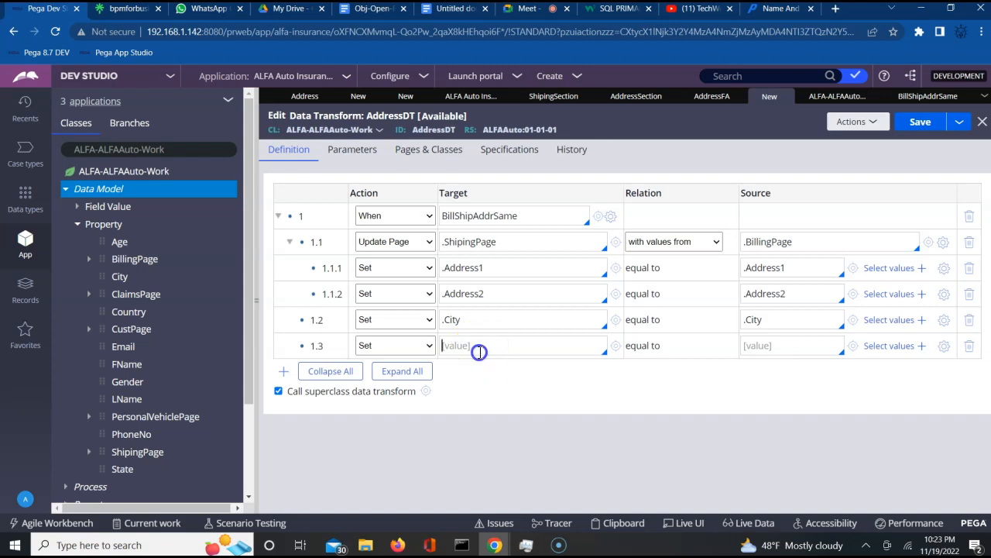
{"action": "type", "text": "."}
{"action": "key", "text": "Down"}
{"action": "key", "text": "Down"}
{"action": "key", "text": "Down"}
{"action": "key", "text": "Down"}
{"action": "key", "text": "Down"}
{"action": "key", "text": "Down"}
{"action": "key", "text": "Down"}
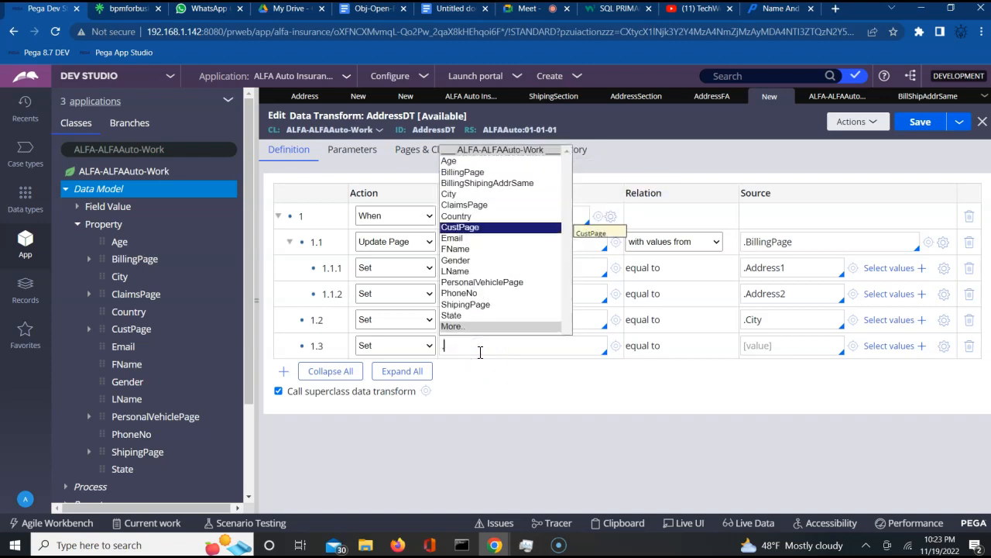
{"action": "key", "text": "Up"}
{"action": "key", "text": "Up"}
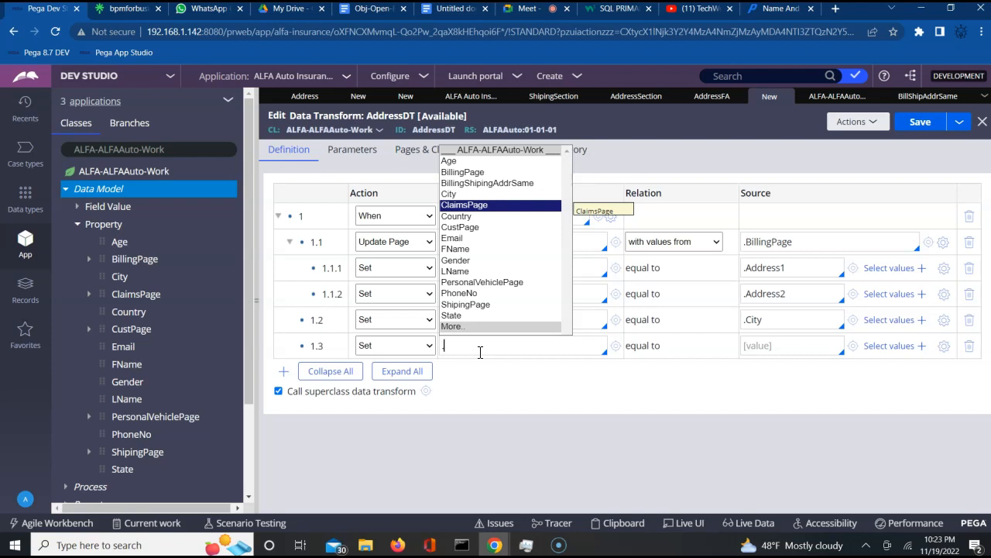
{"action": "type", "text": "S"}
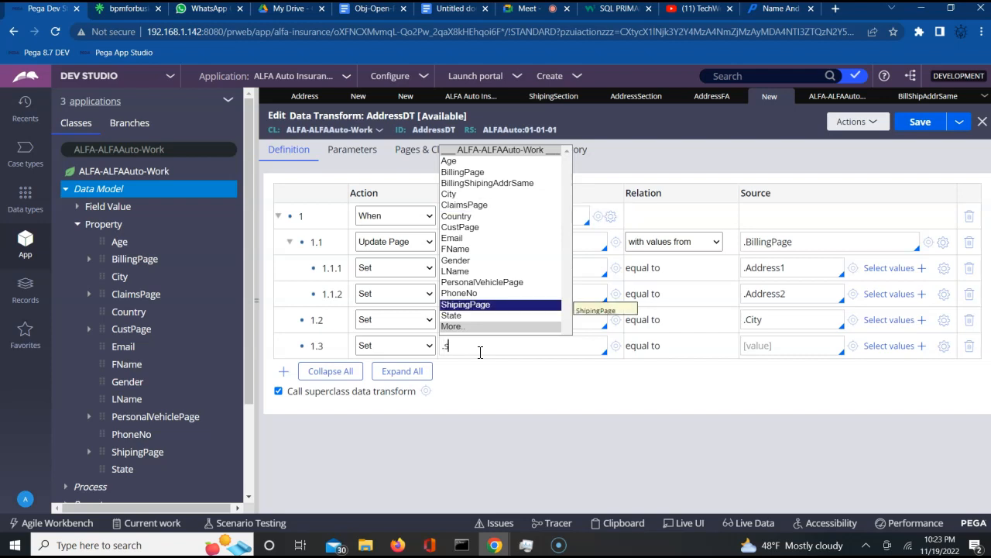
{"action": "key", "text": "Down"}
{"action": "key", "text": "Return"}
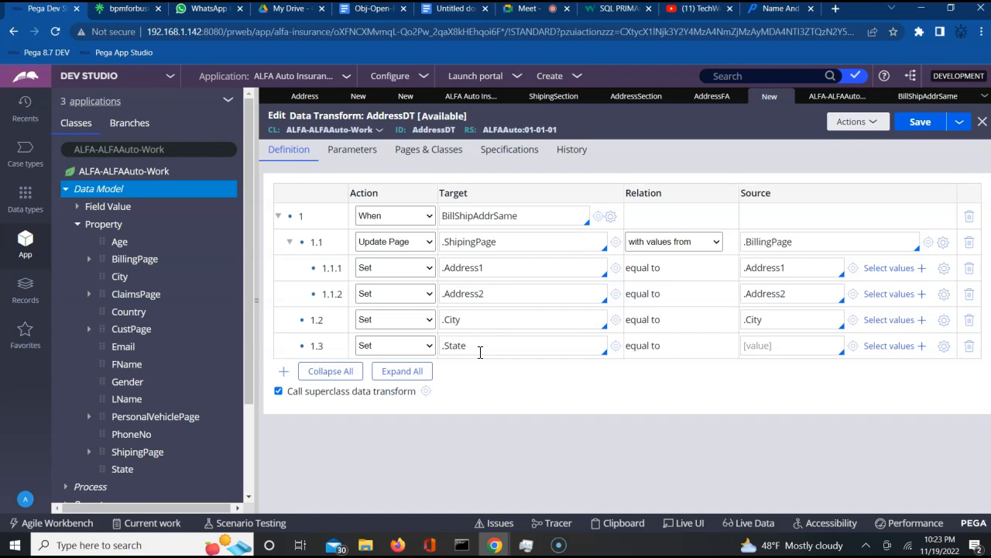
{"action": "left_click", "coordinate": [758, 348]}
{"action": "type", "text": "."}
{"action": "key", "text": "Down"}
{"action": "key", "text": "Down"}
{"action": "key", "text": "Down"}
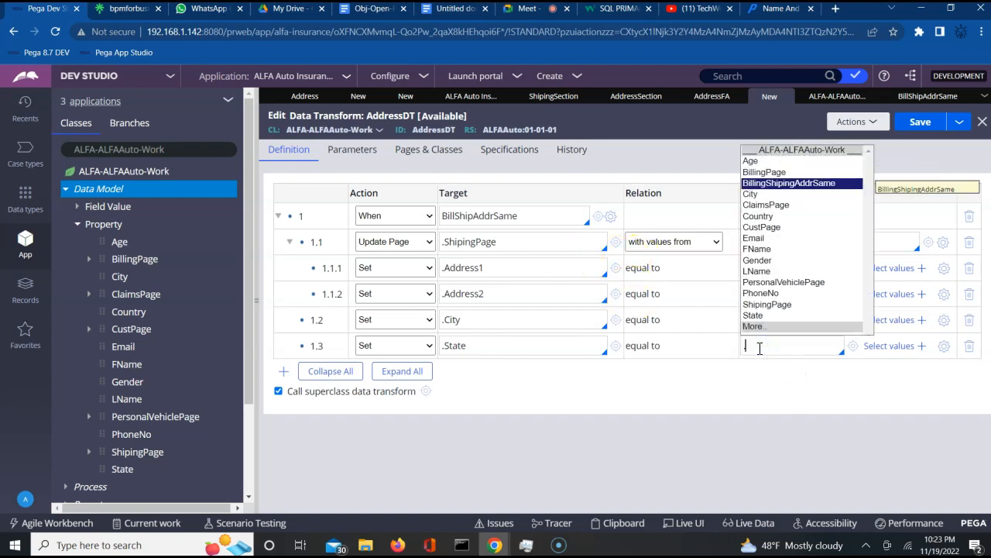
{"action": "key", "text": "Down"}
{"action": "key", "text": "Down"}
{"action": "key", "text": "Down"}
{"action": "key", "text": "Down"}
{"action": "key", "text": "Down"}
{"action": "key", "text": "Down"}
{"action": "key", "text": "Down"}
{"action": "key", "text": "Down"}
{"action": "key", "text": "Down"}
{"action": "key", "text": "Down"}
{"action": "key", "text": "Down"}
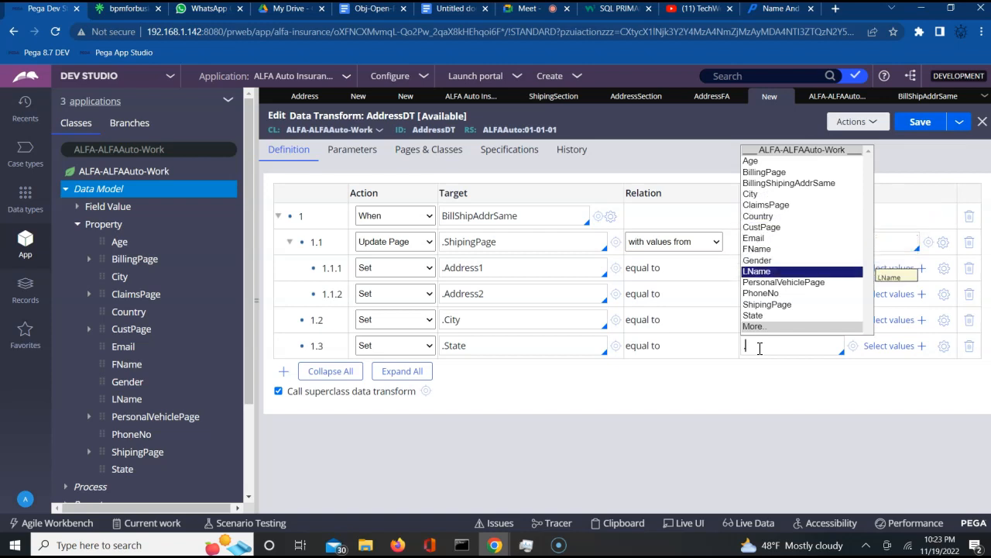
{"action": "key", "text": "Down"}
{"action": "key", "text": "Return"}
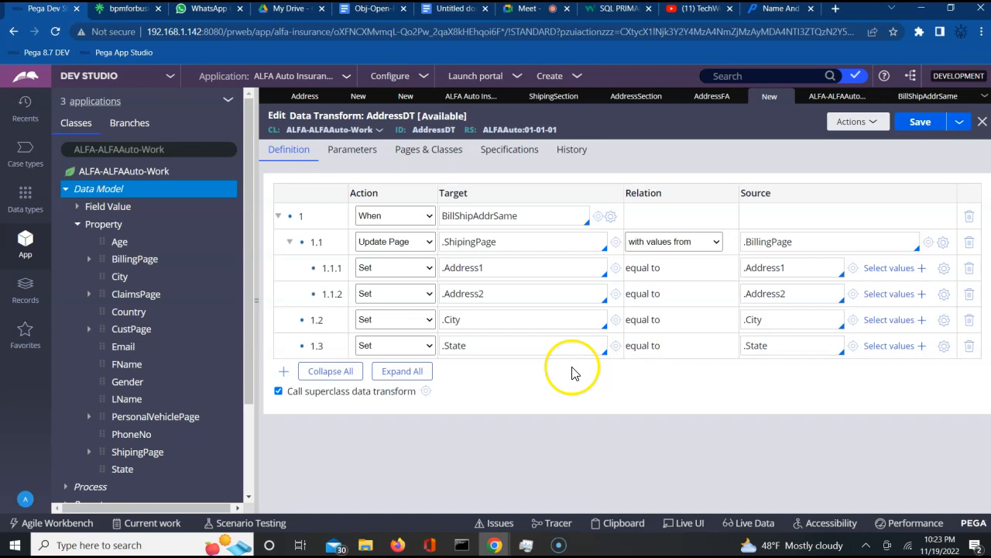
{"action": "left_click", "coordinate": [284, 374]}
{"action": "left_click", "coordinate": [497, 377]}
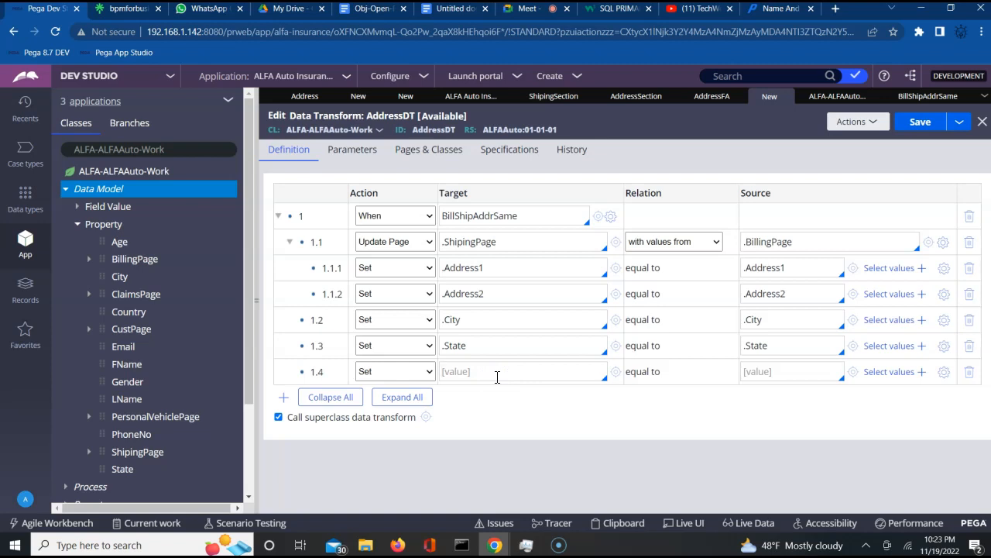
{"action": "left_click", "coordinate": [498, 376]}
{"action": "key", "text": "Down"}
{"action": "key", "text": "Down"}
{"action": "key", "text": "Down"}
{"action": "key", "text": "Down"}
{"action": "key", "text": "Down"}
{"action": "key", "text": "Down"}
{"action": "key", "text": "Down"}
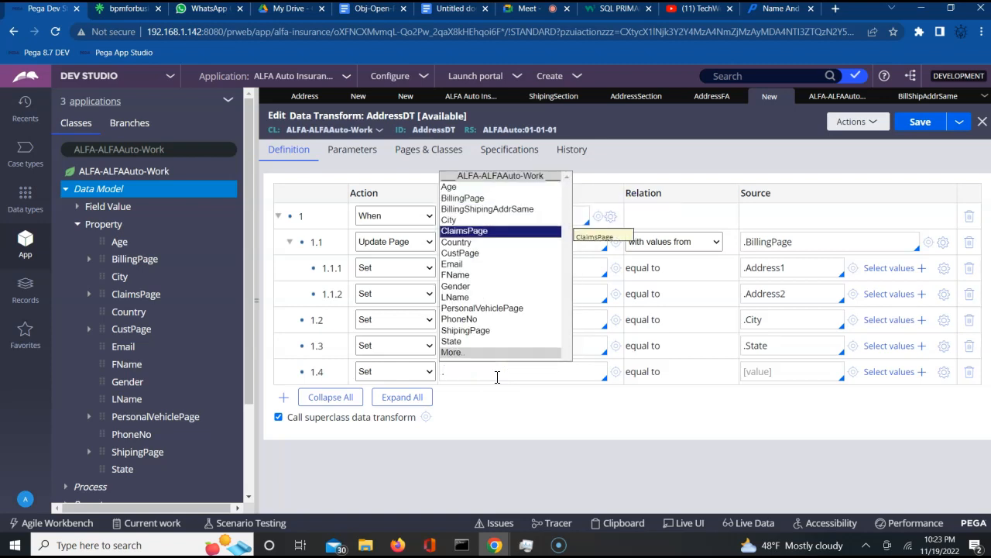
{"action": "type", "text": "."}
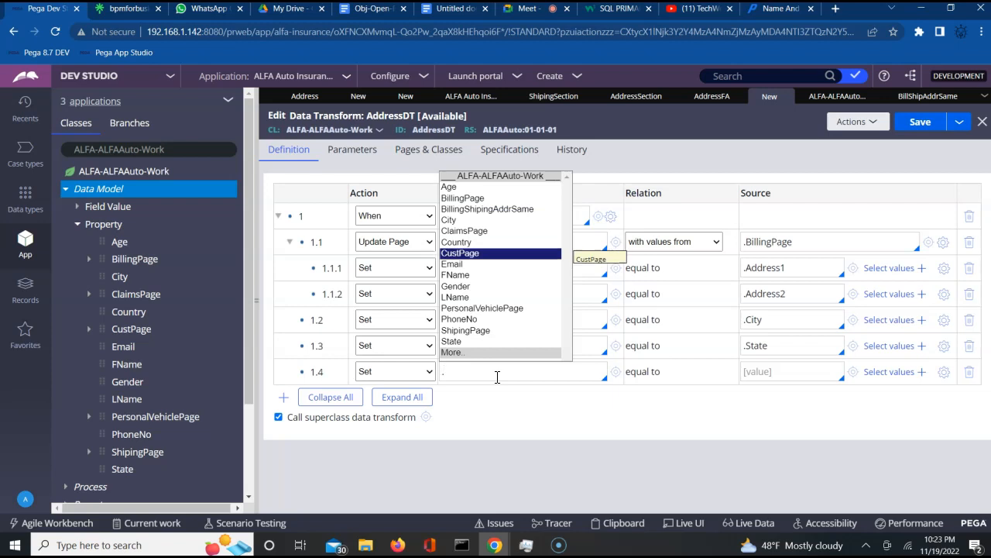
{"action": "type", "text": "pp"}
{"action": "key", "text": "BackSpace"}
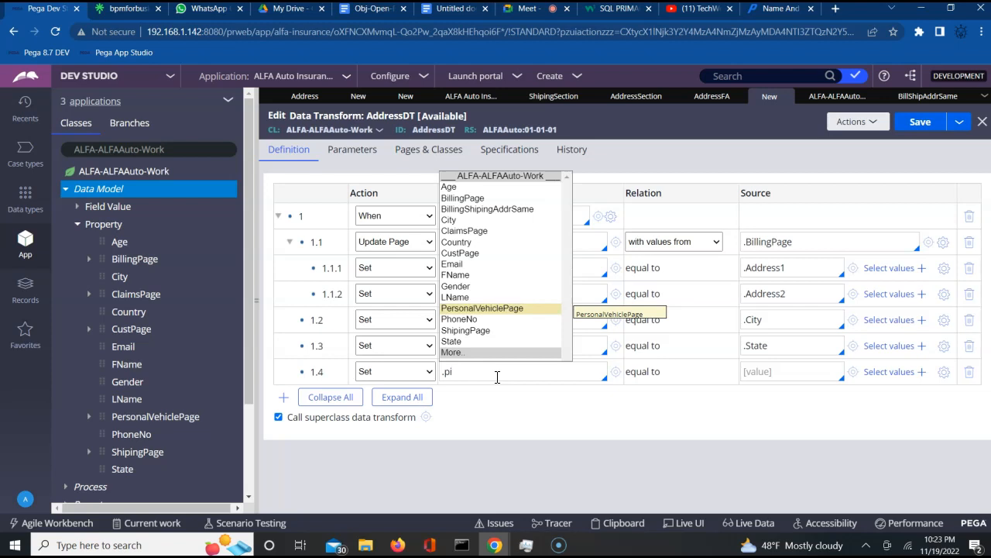
{"action": "key", "text": "Down"}
{"action": "key", "text": "Down"}
{"action": "key", "text": "Down"}
{"action": "key", "text": "Down"}
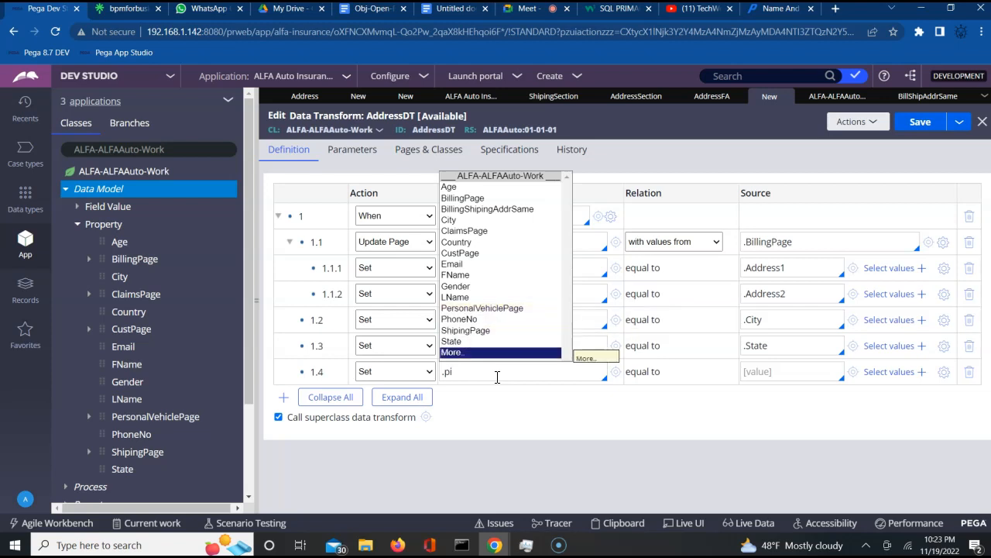
{"action": "key", "text": "Down"}
{"action": "key", "text": "Down"}
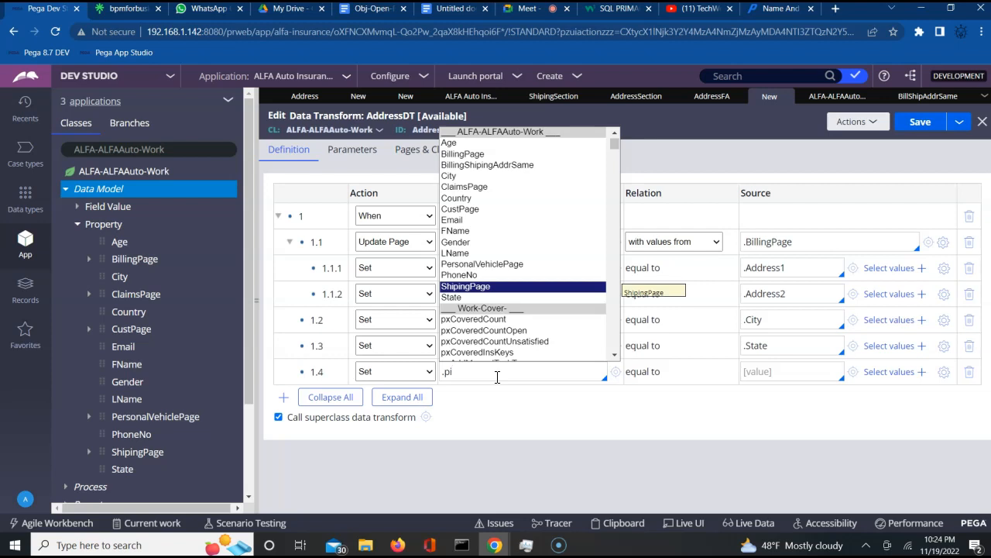
{"action": "key", "text": "BackSpace"}
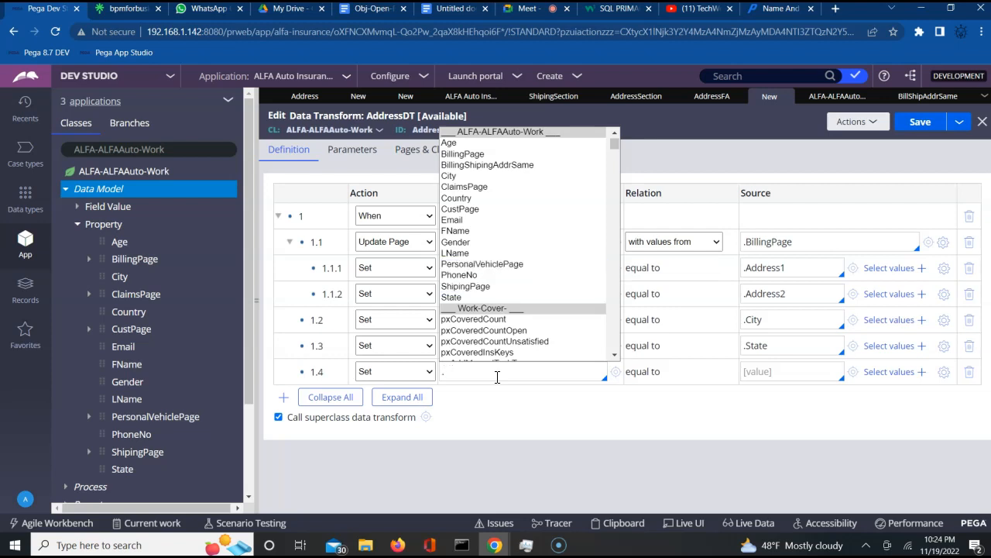
- Check the Pincode field in AddressFA and AddressSection, then return to AddressDT
{"action": "left_click", "coordinate": [711, 96]}
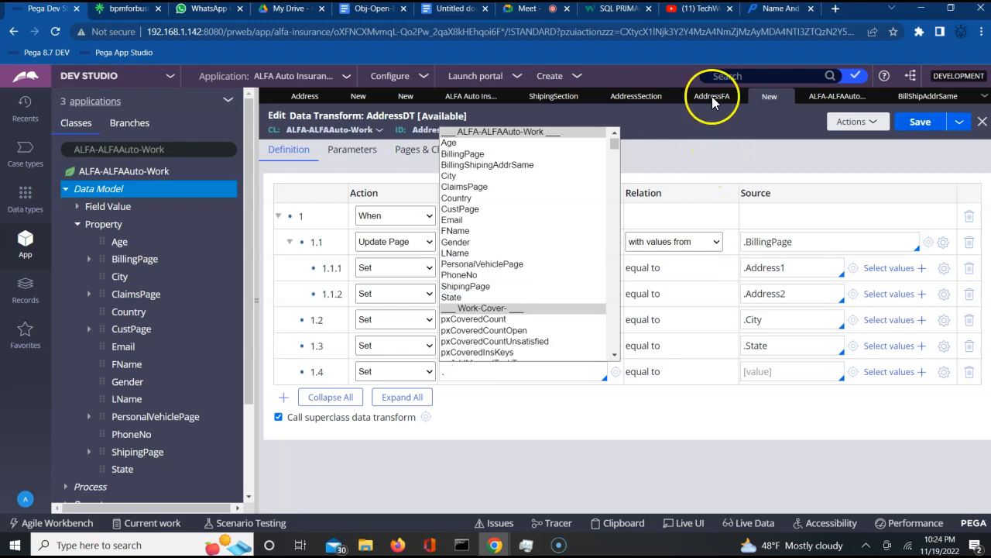
{"action": "left_click", "coordinate": [653, 101]}
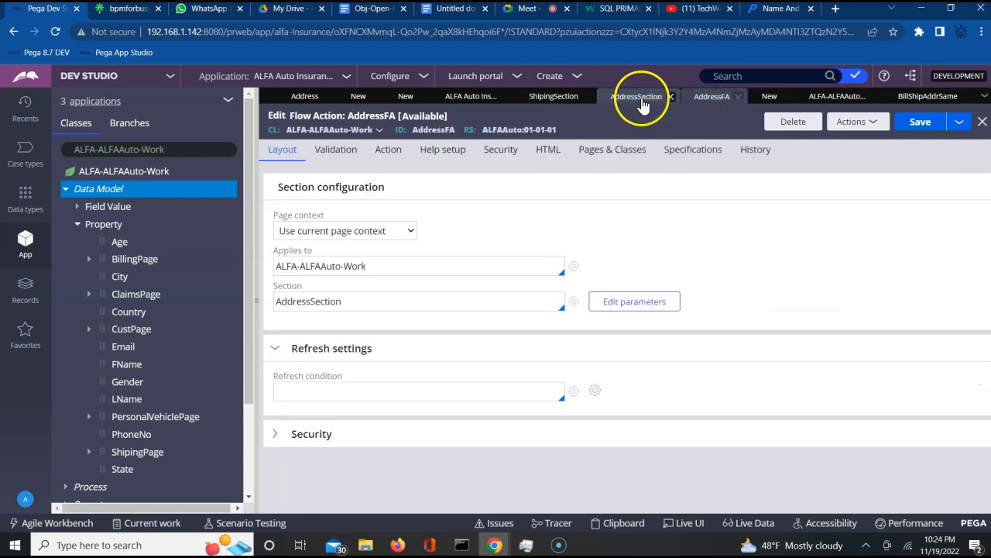
{"action": "left_click", "coordinate": [460, 383]}
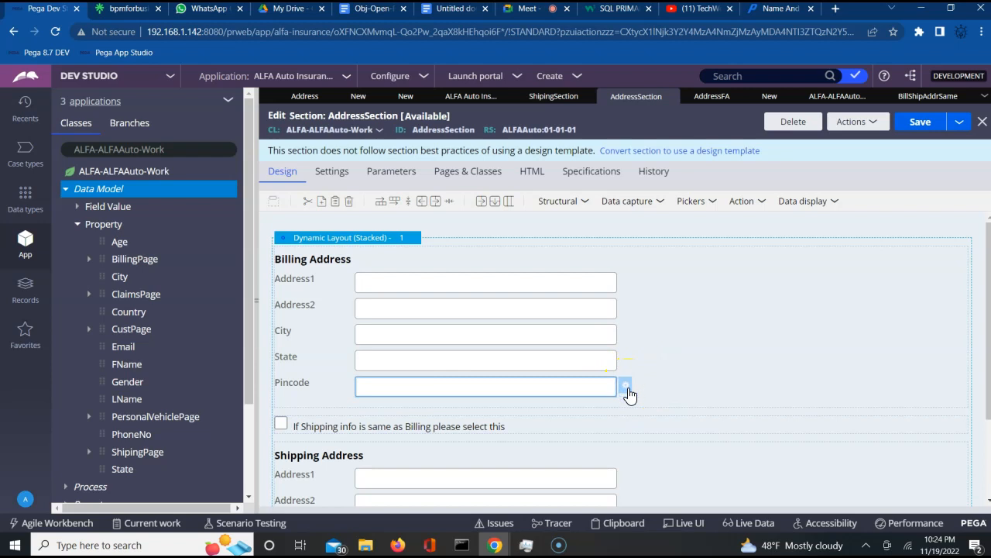
{"action": "left_click", "coordinate": [628, 394]}
{"action": "left_click", "coordinate": [628, 393]}
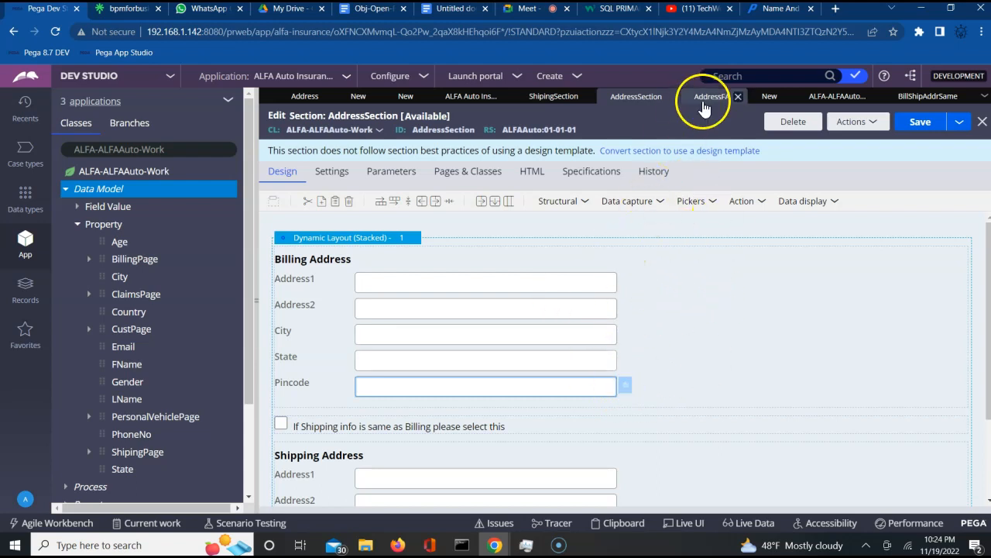
{"action": "left_click", "coordinate": [769, 95]}
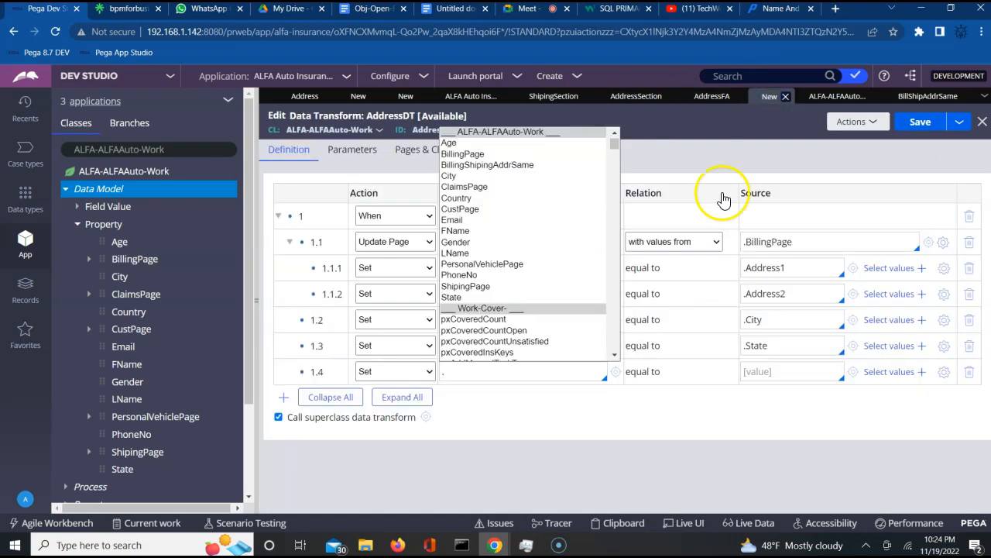
- Expand BillingPage in the data model and map row 1.4's .Pincode to .Pincode
{"action": "left_click", "coordinate": [463, 374]}
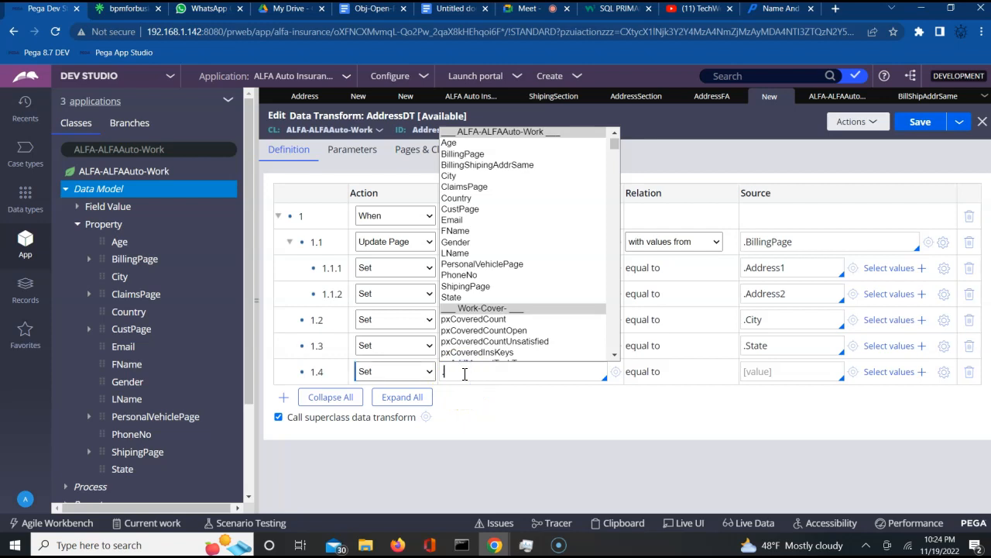
{"action": "left_click", "coordinate": [87, 259]}
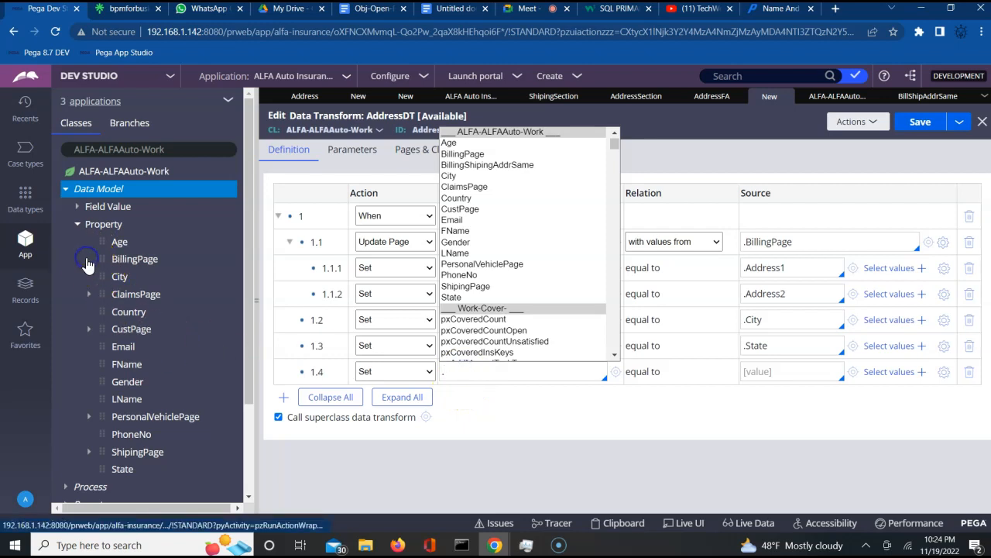
{"action": "left_click", "coordinate": [471, 376]}
{"action": "type", "text": "."}
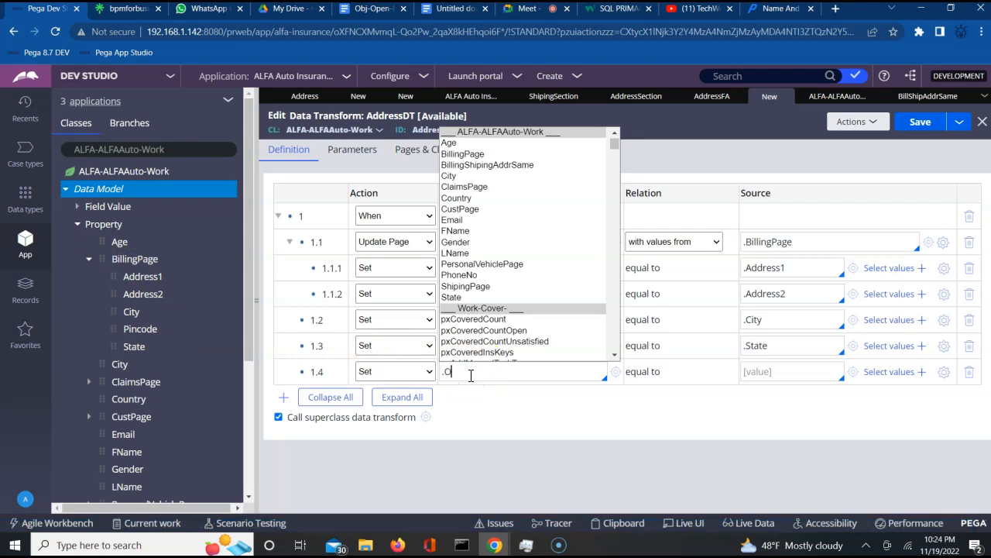
{"action": "type", "text": "P"}
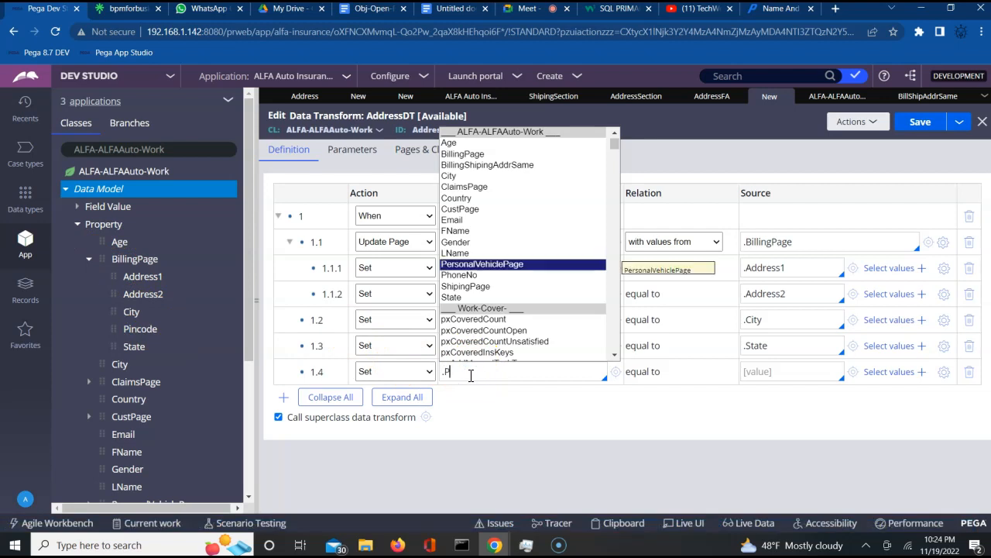
{"action": "type", "text": "incode"}
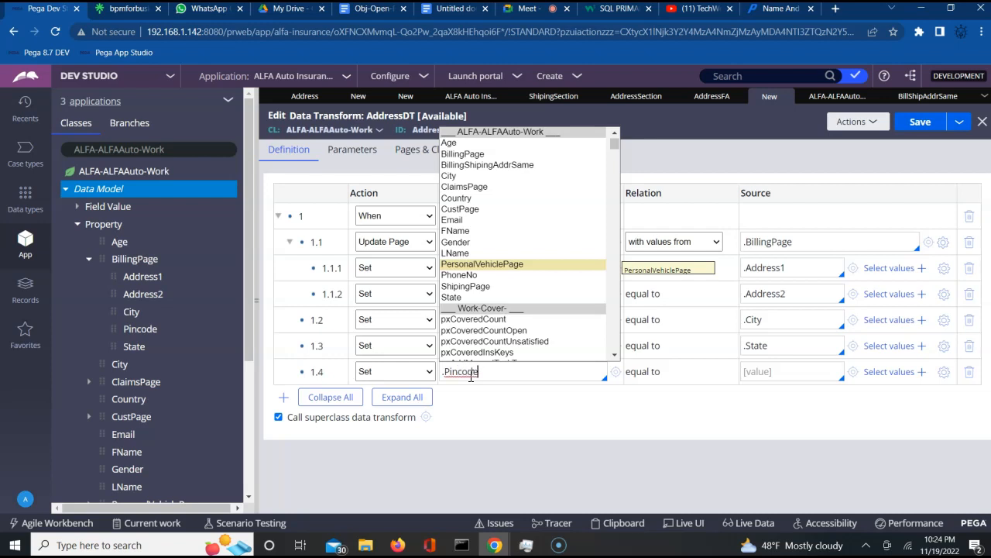
{"action": "double_click", "coordinate": [460, 374]}
{"action": "key", "text": "ctrl+c"}
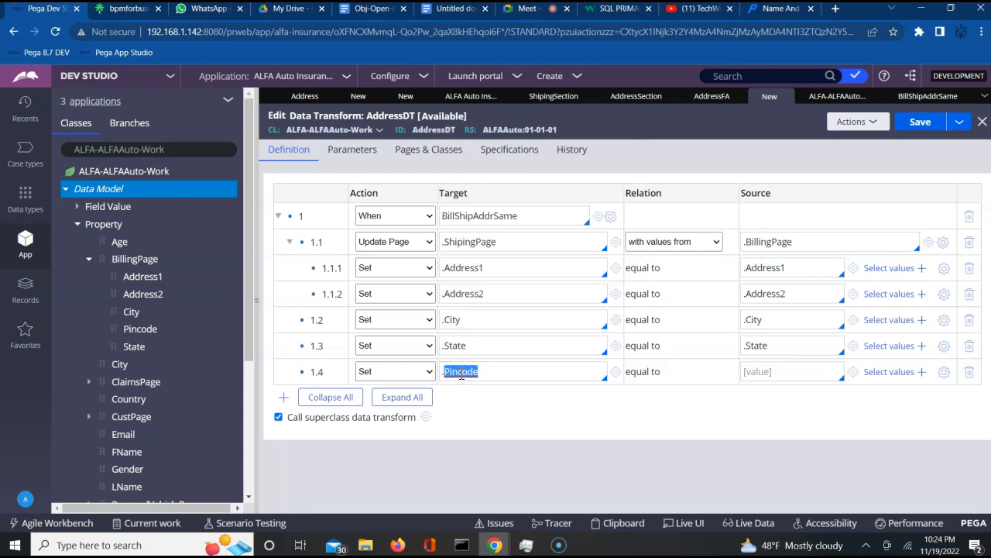
{"action": "left_click", "coordinate": [763, 374]}
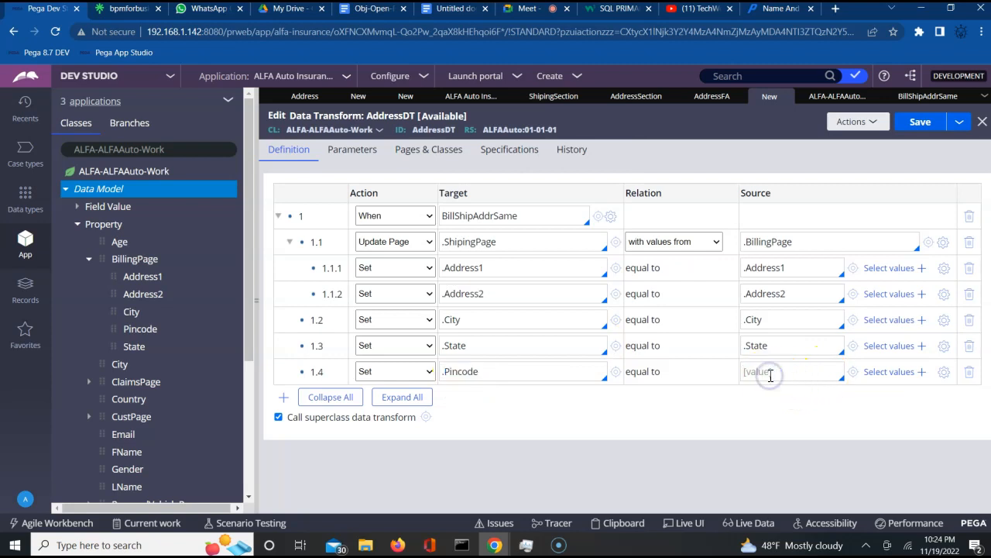
{"action": "type", "text": "."}
{"action": "key", "text": "ctrl+v"}
- Save AddressDT, which reports row 1.4's .Pincode target and source as undefined
{"action": "left_click", "coordinate": [776, 410]}
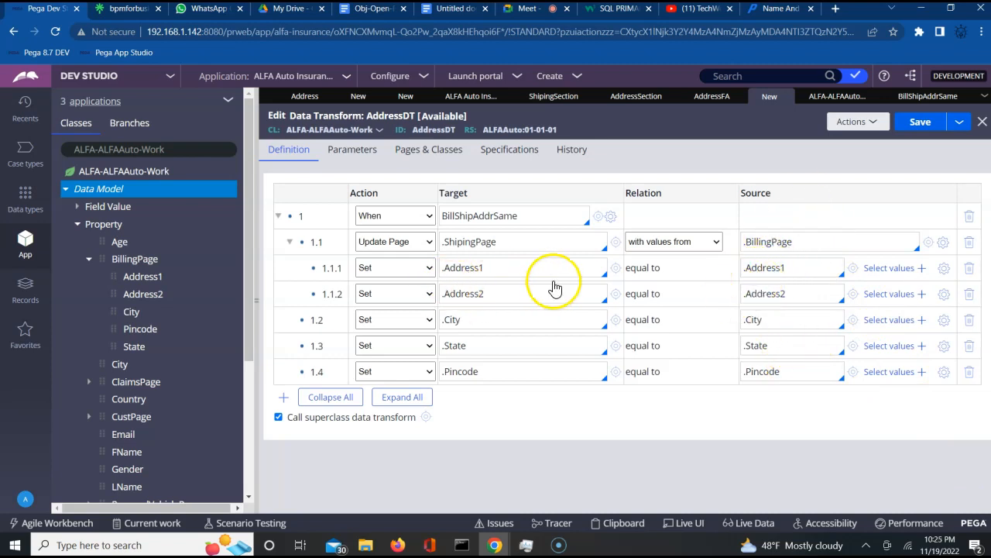
{"action": "left_click", "coordinate": [920, 127]}
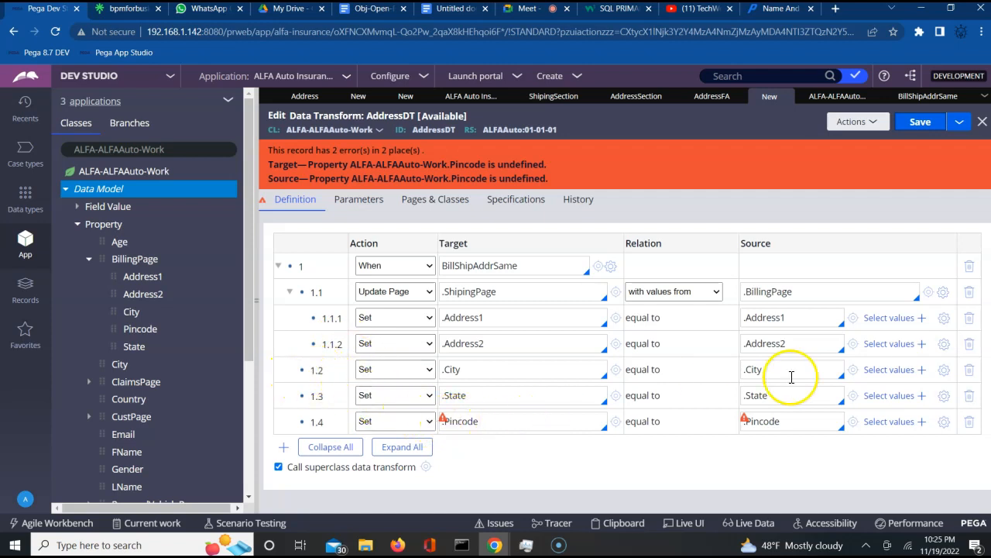
- Delete the City, State and Pincode rows, keeping only the Address1 and Address2 mappings
{"action": "left_click", "coordinate": [969, 369]}
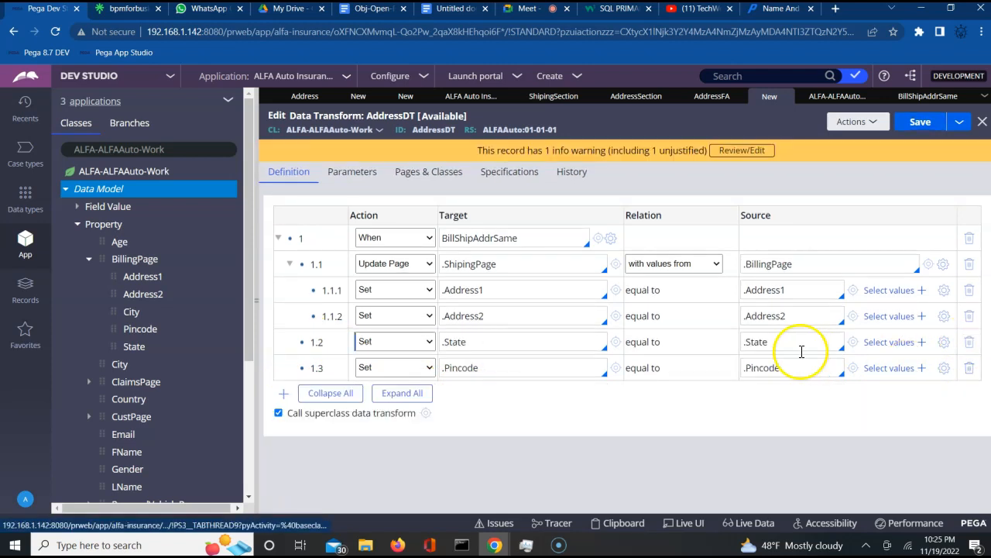
{"action": "left_click_drag", "start_coordinate": [300, 344], "coordinate": [344, 316]}
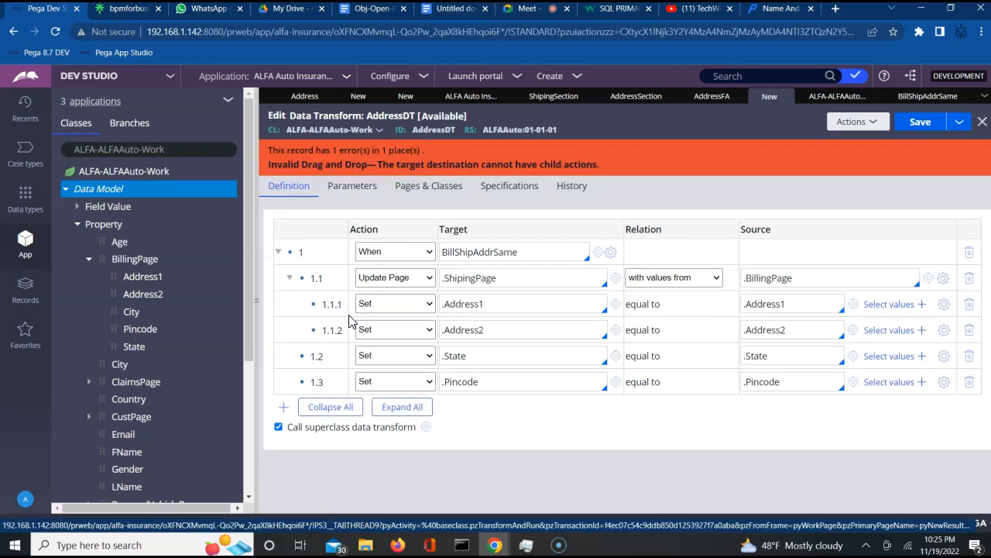
{"action": "left_click", "coordinate": [970, 361]}
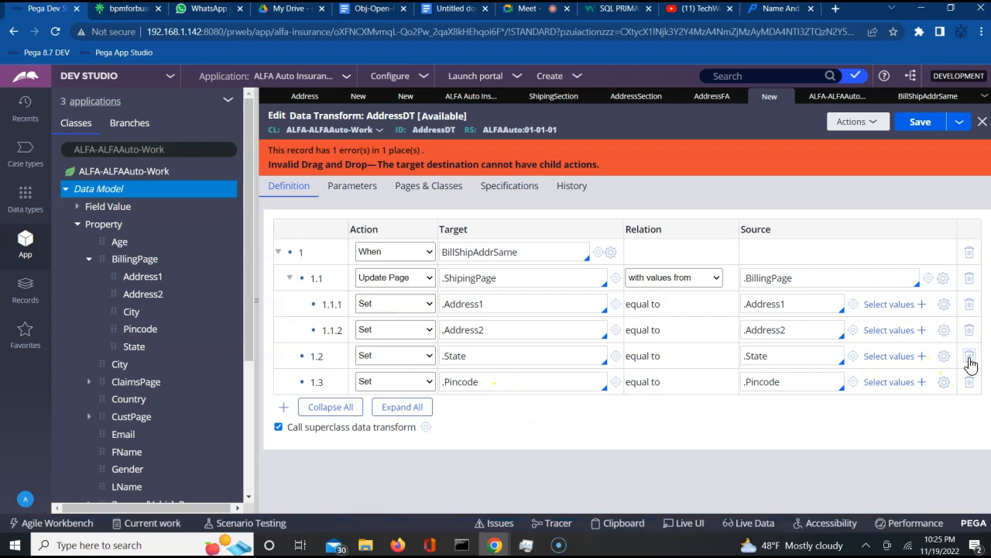
{"action": "left_click", "coordinate": [968, 341]}
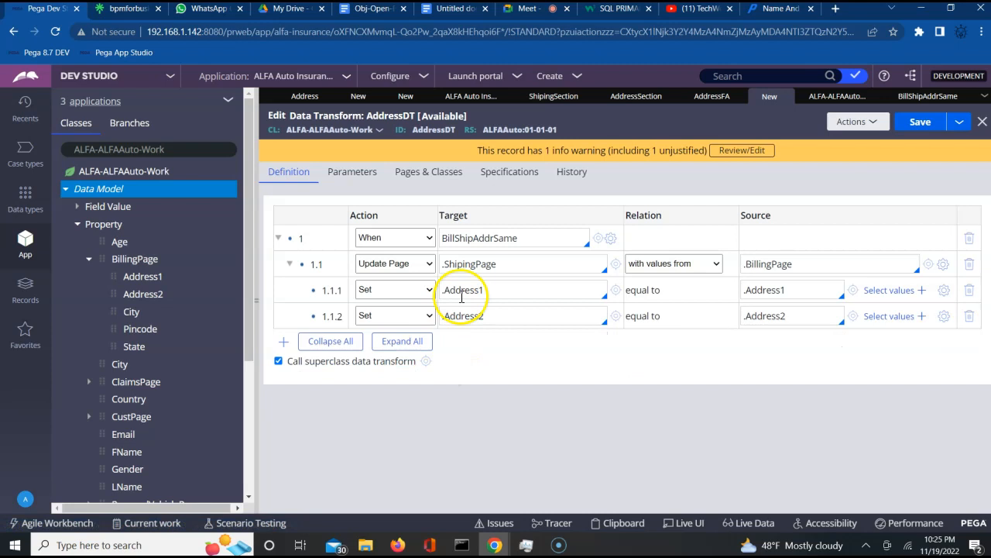
{"action": "left_click", "coordinate": [488, 317]}
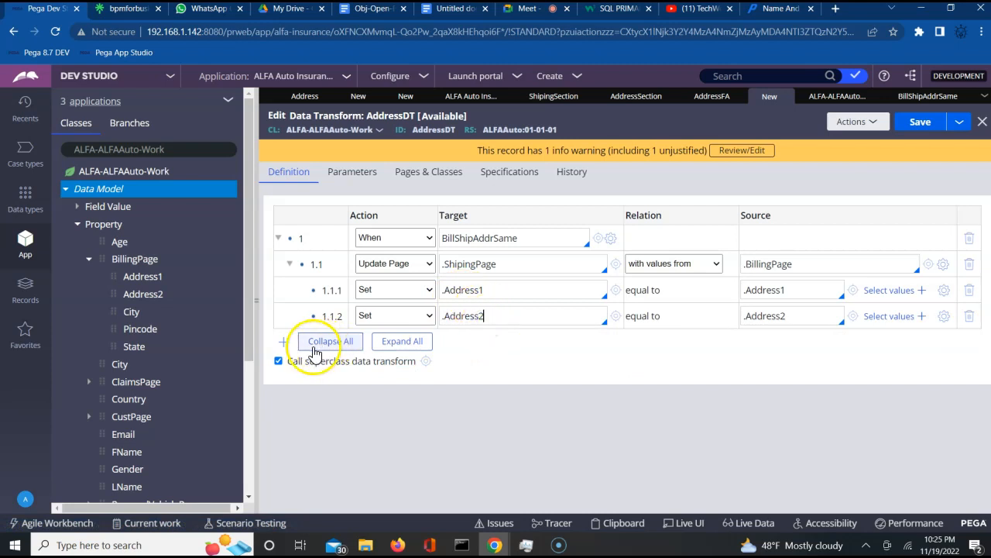
- Add child row 1.1.3 that sets .City from BillingPage's .City
{"action": "left_click", "coordinate": [283, 343]}
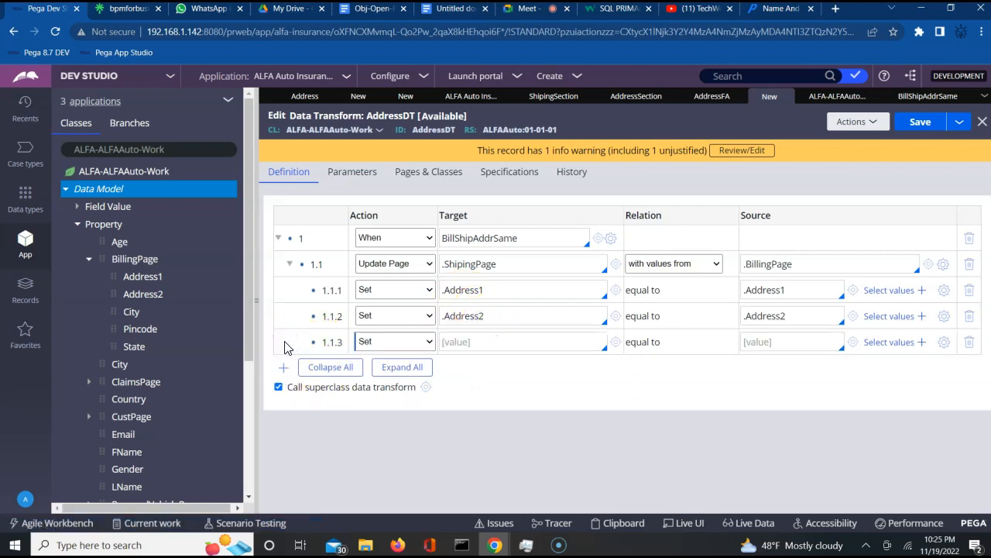
{"action": "left_click", "coordinate": [463, 340]}
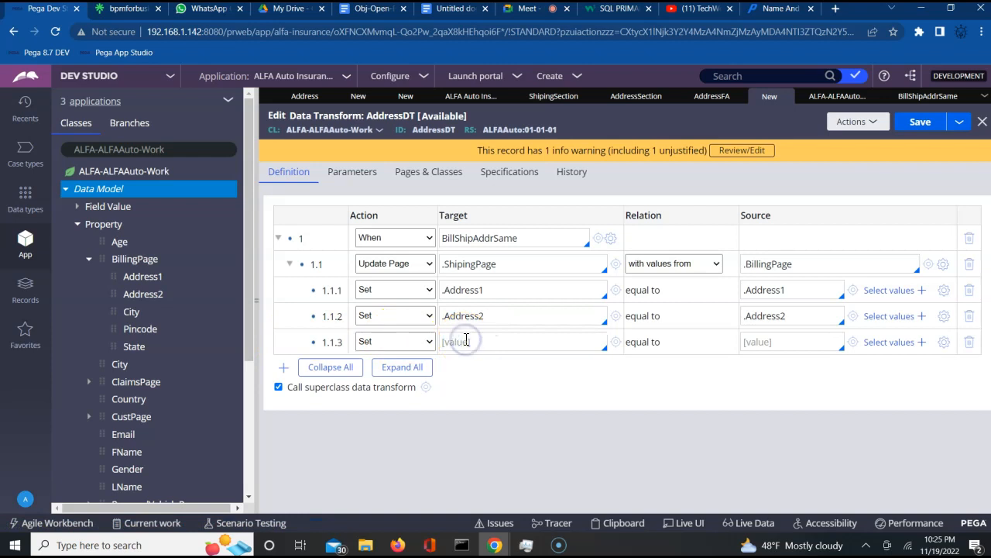
{"action": "key", "text": "Down"}
{"action": "key", "text": "Down"}
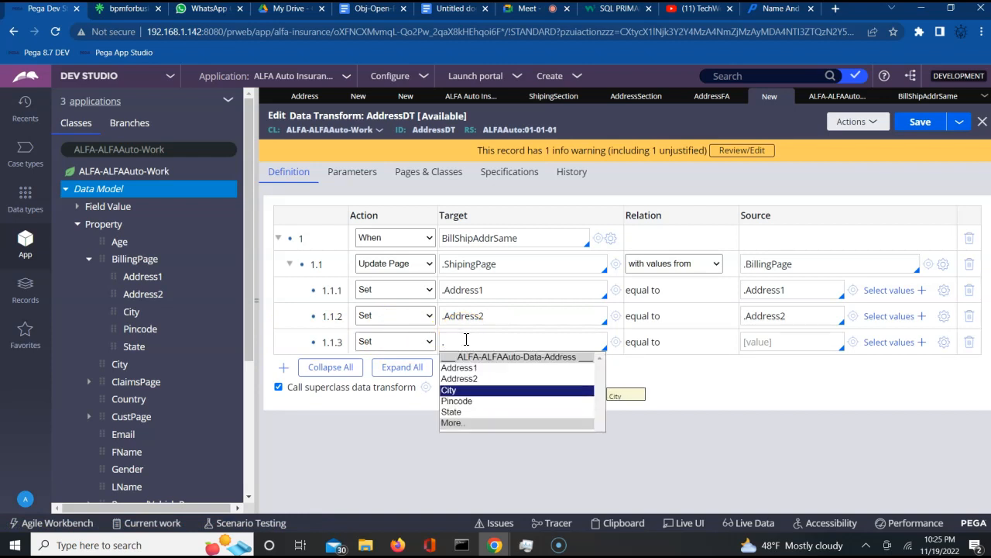
{"action": "key", "text": "Return"}
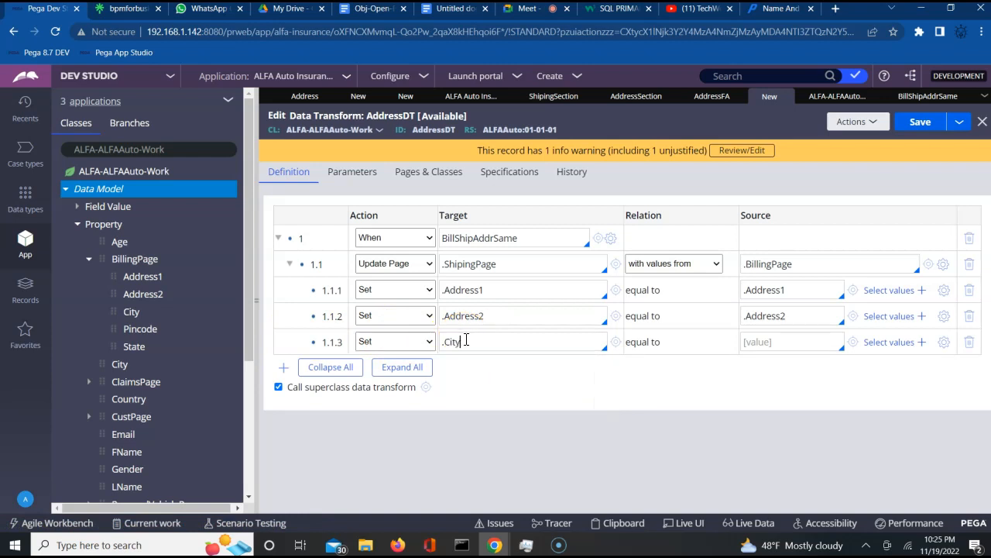
{"action": "left_click", "coordinate": [750, 341]}
{"action": "key", "text": "Down"}
{"action": "key", "text": "Down"}
{"action": "key", "text": "Down"}
{"action": "key", "text": "Return"}
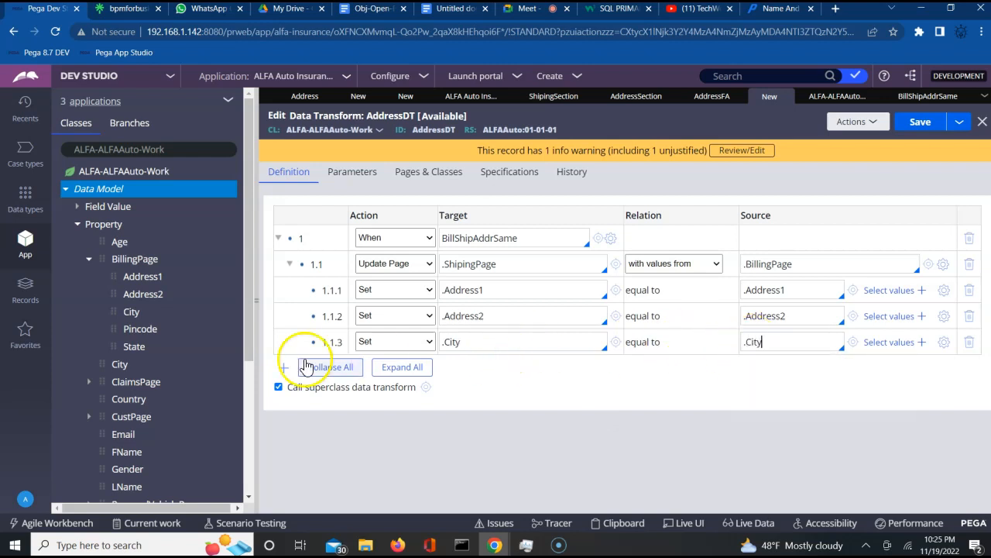
{"action": "left_click", "coordinate": [488, 343]}
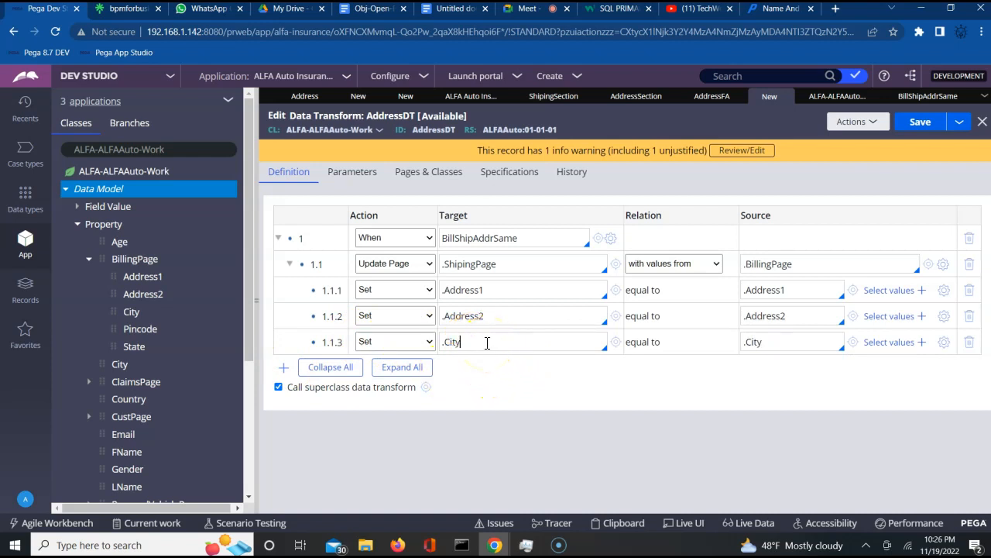
- Add child row 1.1.4 that sets .State from .State
{"action": "left_click", "coordinate": [284, 368]}
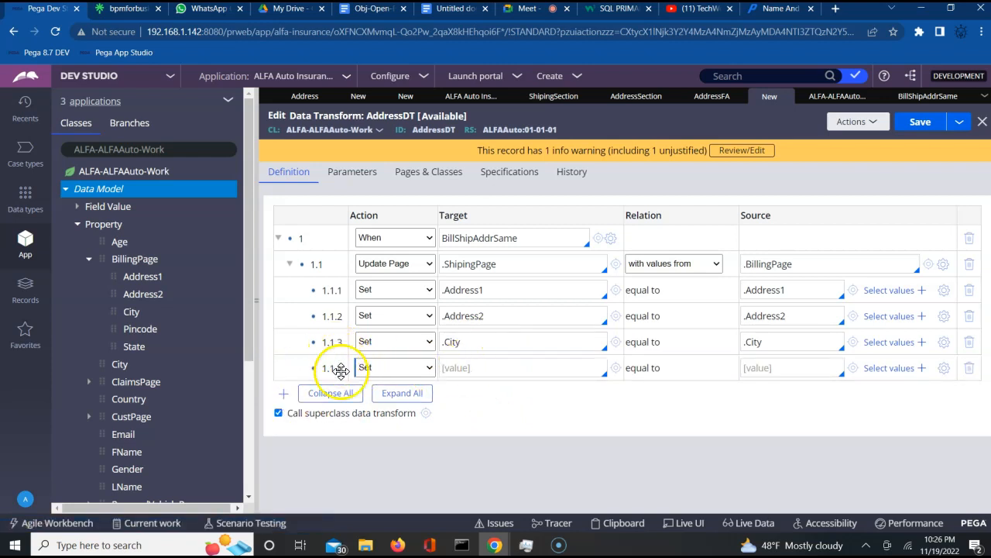
{"action": "left_click", "coordinate": [497, 370]}
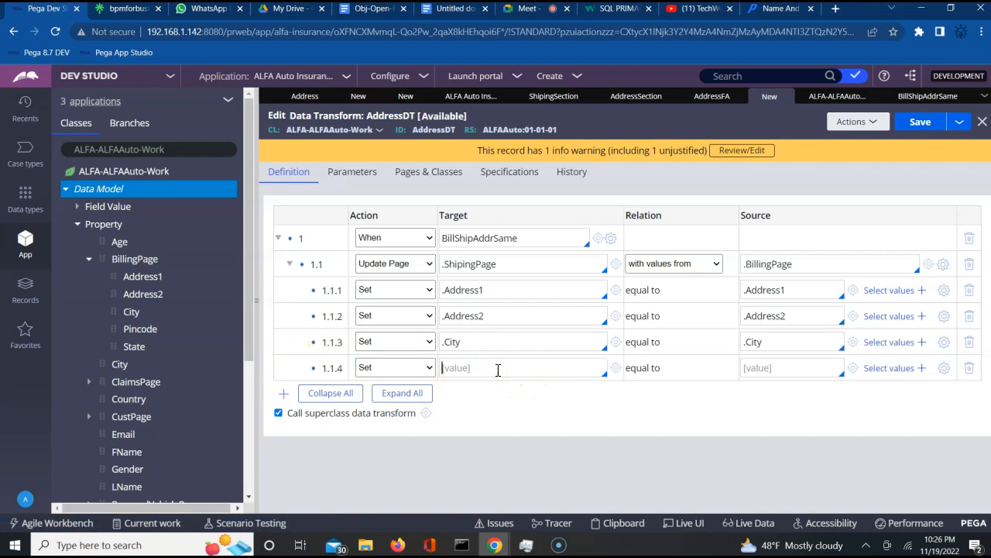
{"action": "type", "text": "."}
{"action": "key", "text": "Down"}
{"action": "key", "text": "Down"}
{"action": "key", "text": "Down"}
{"action": "key", "text": "Down"}
{"action": "key", "text": "Down"}
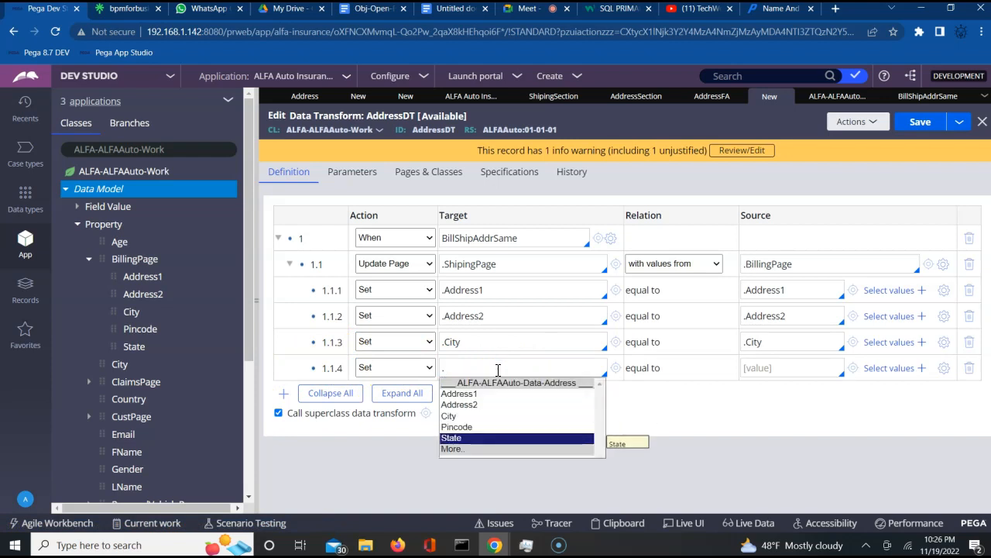
{"action": "key", "text": "Return"}
{"action": "left_click", "coordinate": [763, 376]}
{"action": "type", "text": "."}
{"action": "key", "text": "Down"}
{"action": "key", "text": "Down"}
{"action": "key", "text": "Down"}
{"action": "key", "text": "Down"}
{"action": "key", "text": "Down"}
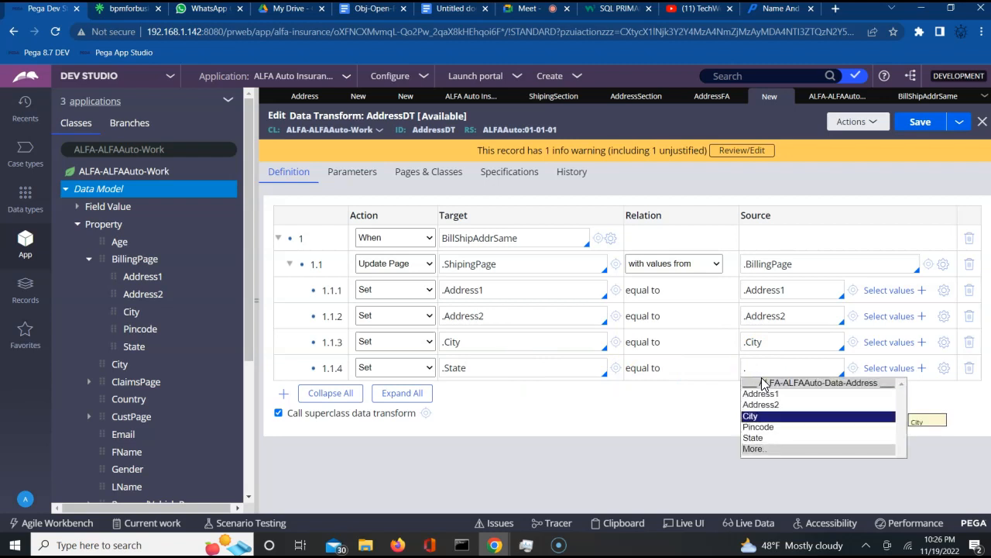
{"action": "key", "text": "Return"}
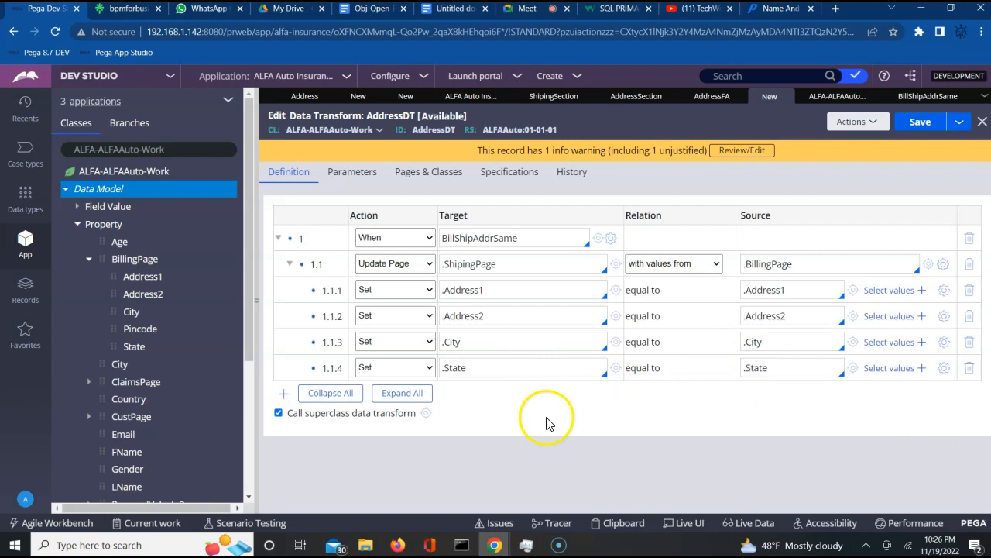
- Add child row 1.1.5 that sets .Pincode from .Pincode, then save AddressDT
{"action": "left_click", "coordinate": [283, 395]}
{"action": "left_click", "coordinate": [490, 395]}
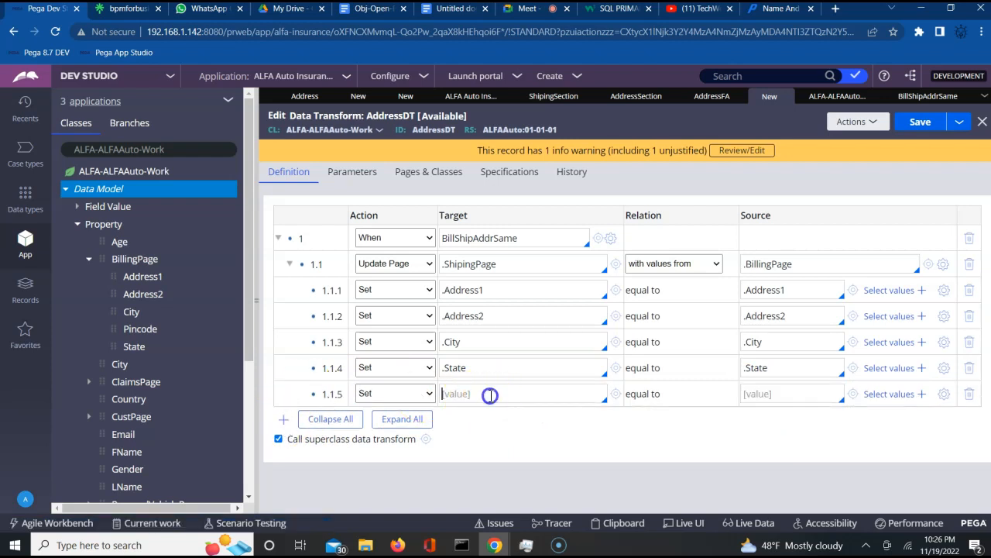
{"action": "type", "text": "."}
{"action": "key", "text": "Down"}
{"action": "key", "text": "Down"}
{"action": "key", "text": "Down"}
{"action": "key", "text": "Down"}
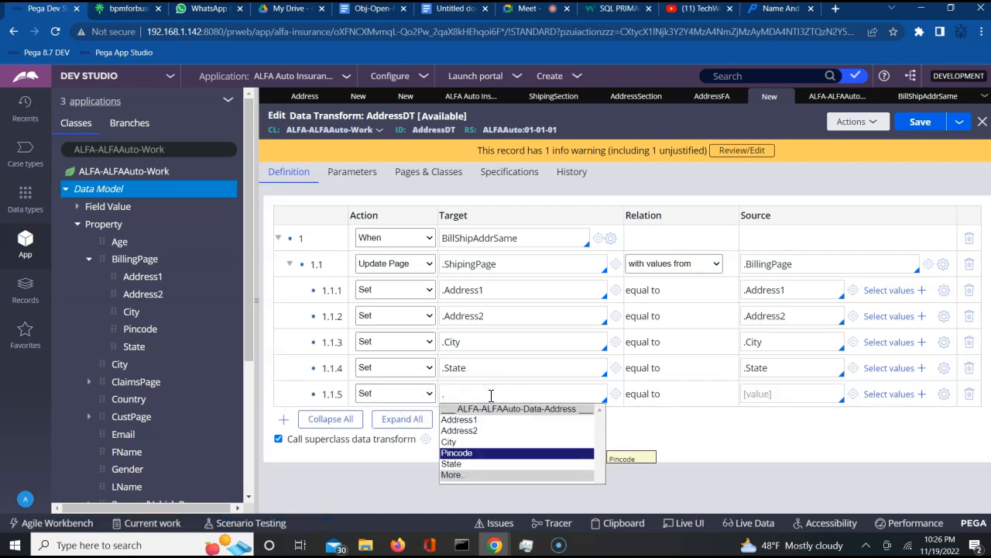
{"action": "key", "text": "Return"}
{"action": "left_click", "coordinate": [759, 395]}
{"action": "type", "text": "."}
{"action": "key", "text": "Down"}
{"action": "key", "text": "Down"}
{"action": "key", "text": "Down"}
{"action": "key", "text": "Down"}
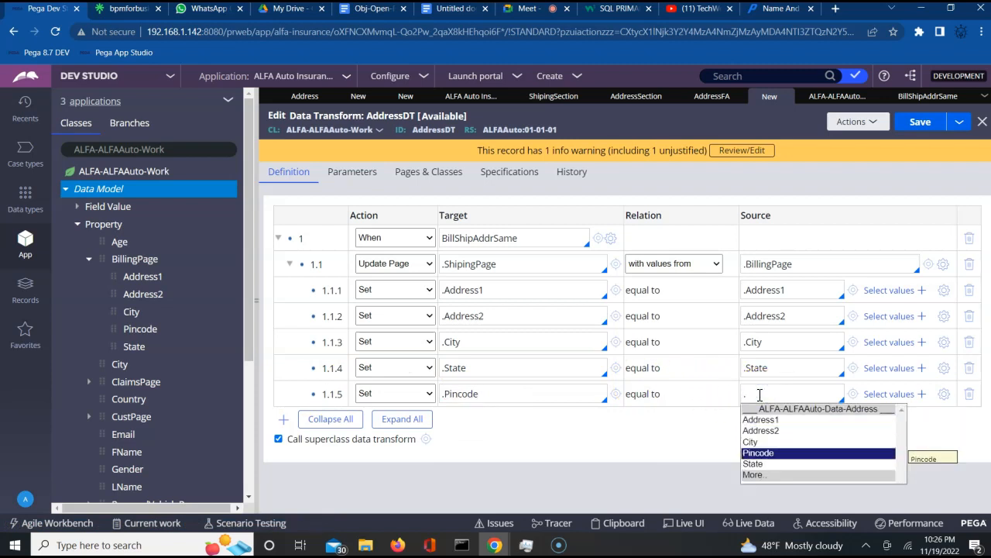
{"action": "key", "text": "Return"}
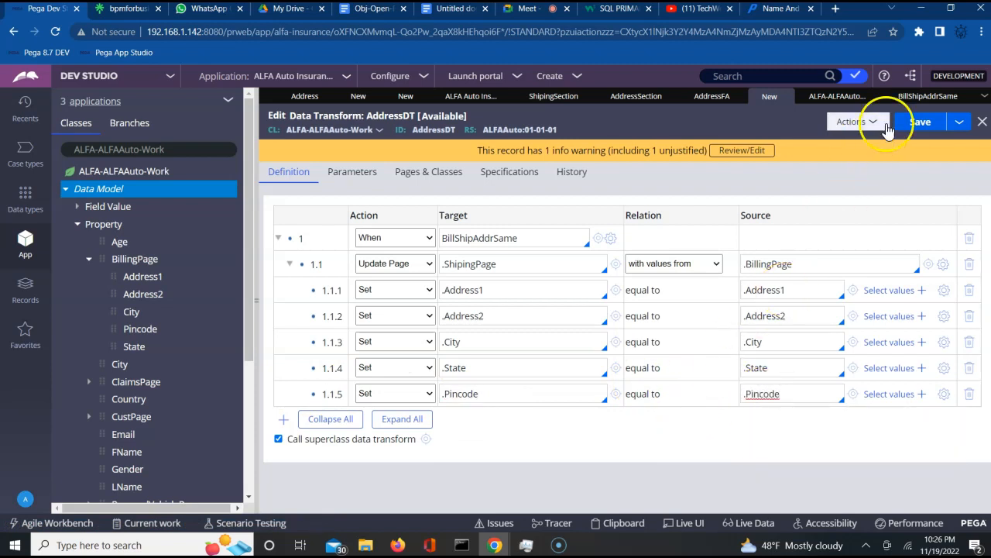
{"action": "left_click", "coordinate": [912, 125]}
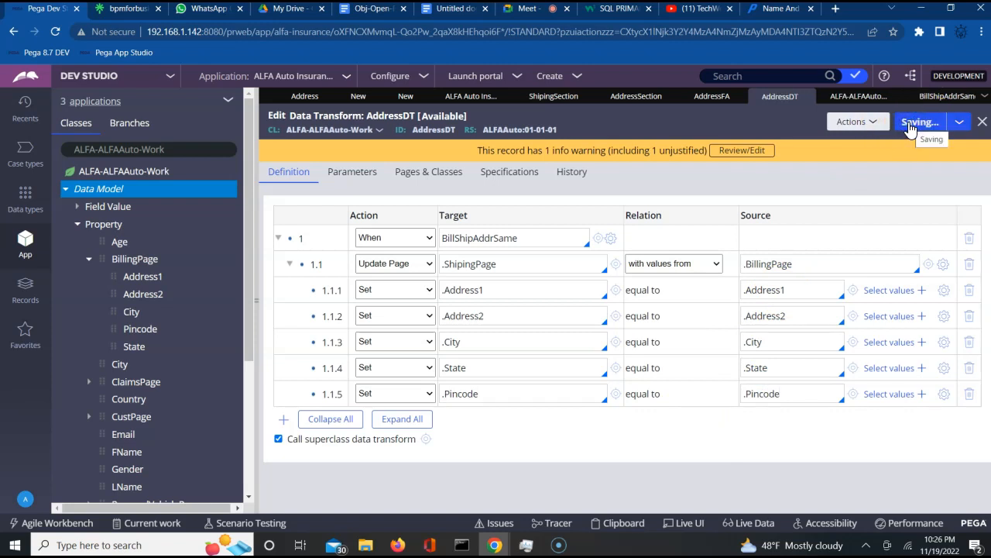
- Toggle the When BillShipAddrSame step's child rows, leaving them collapsed
{"action": "left_click", "coordinate": [277, 239]}
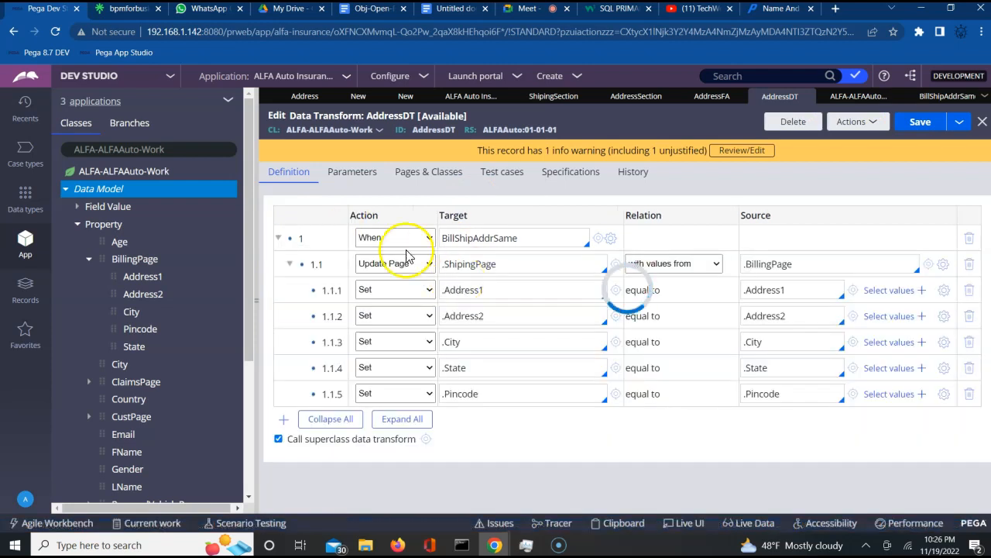
{"action": "left_click", "coordinate": [278, 239]}
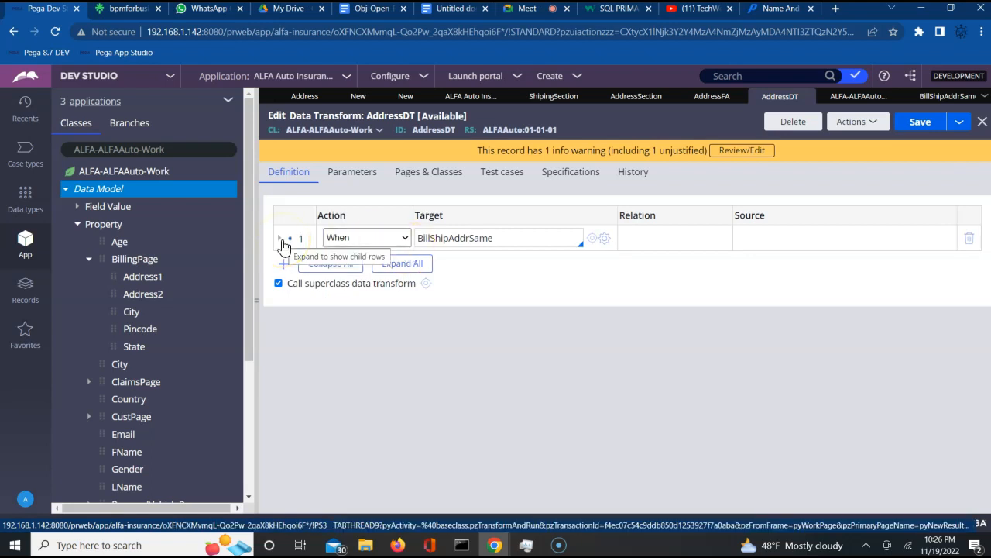
{"action": "left_click", "coordinate": [280, 240]}
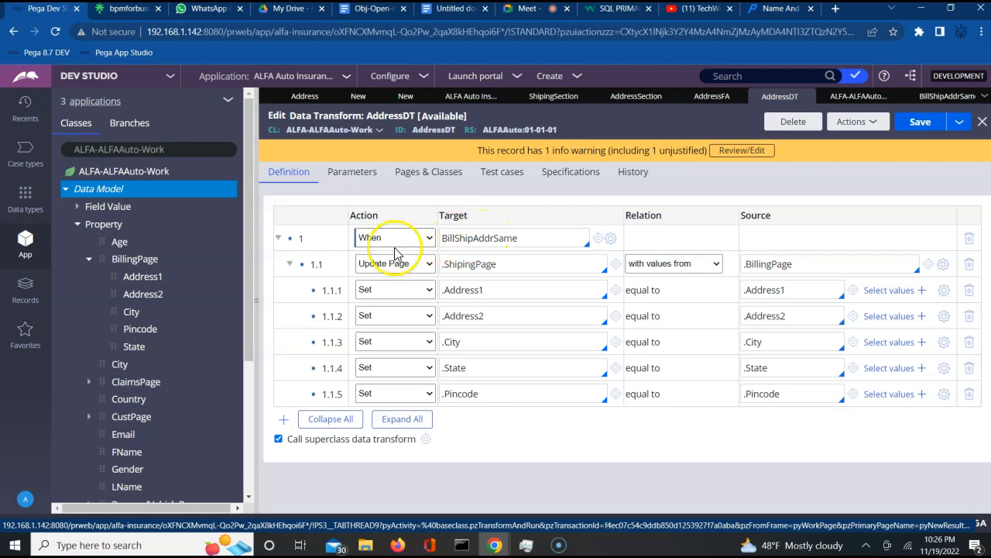
{"action": "left_click", "coordinate": [464, 242]}
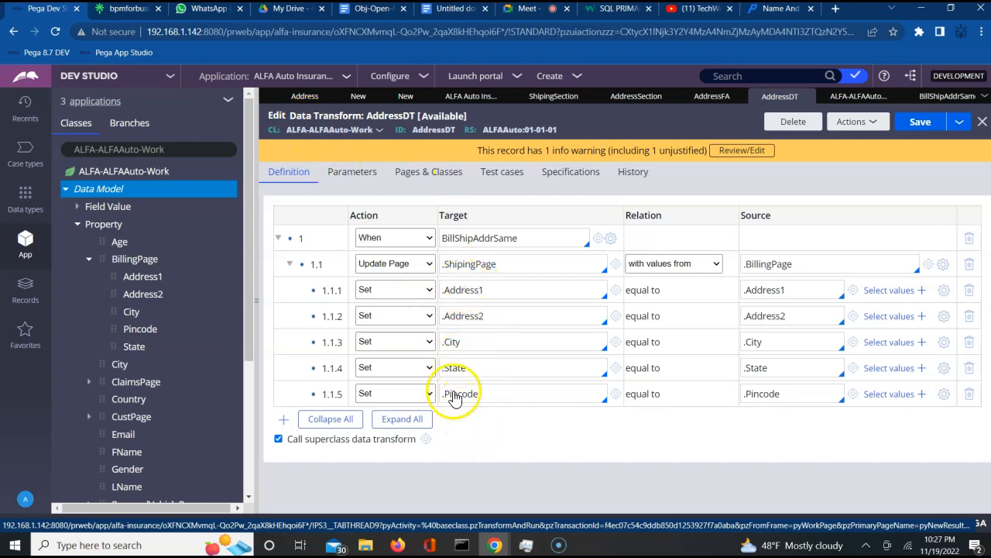
{"action": "left_click", "coordinate": [481, 512]}
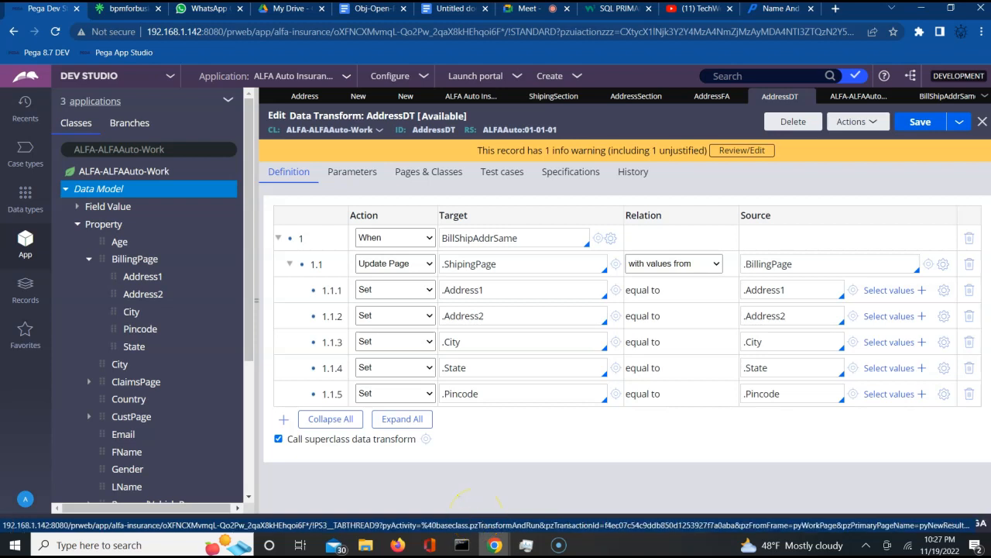
{"action": "left_click", "coordinate": [278, 241]}
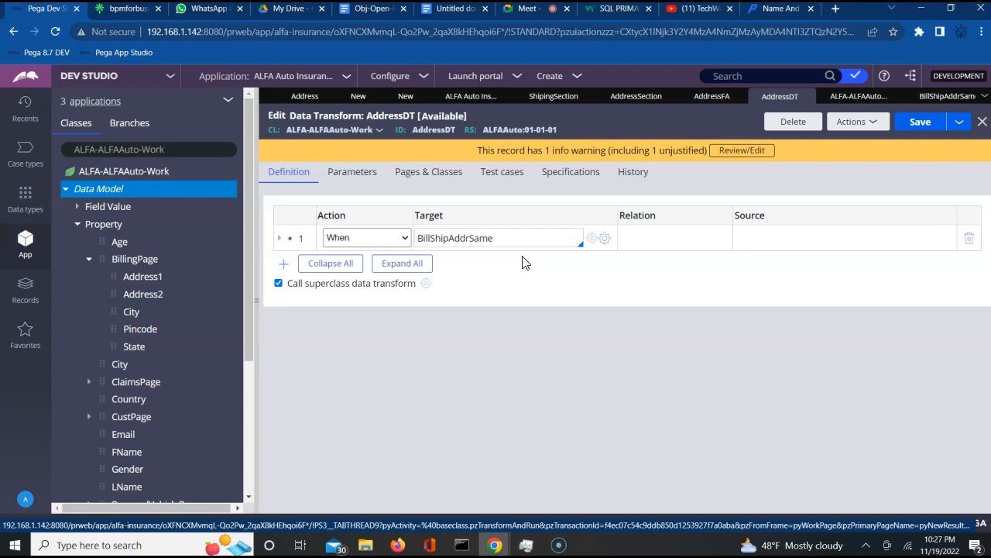
- Add top-level step 2 with the Otherwise action
{"action": "left_click", "coordinate": [283, 265]}
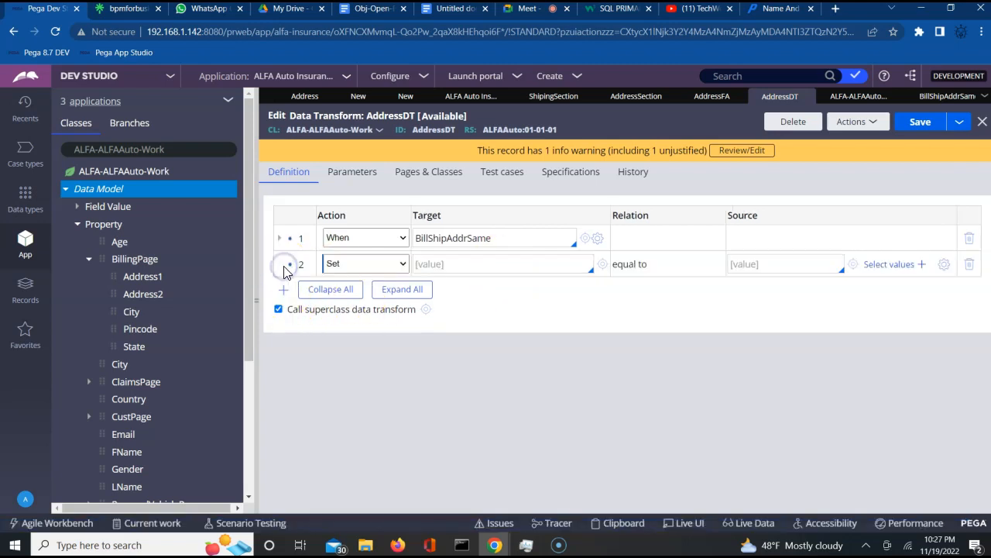
{"action": "left_click", "coordinate": [358, 263]}
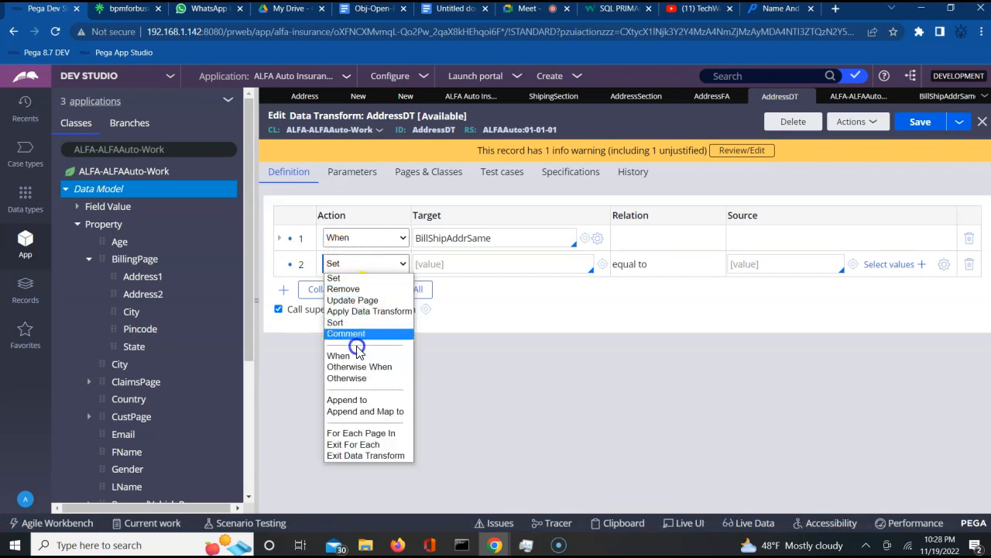
{"action": "left_click", "coordinate": [358, 379]}
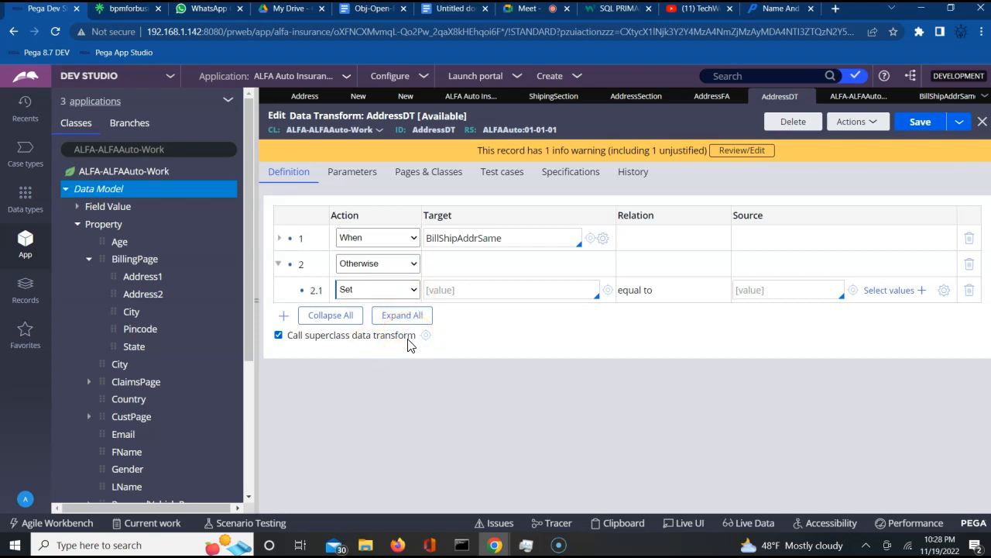
- Make step 2.1 an Update Page action targeting .ShipingPage
{"action": "left_click", "coordinate": [396, 289]}
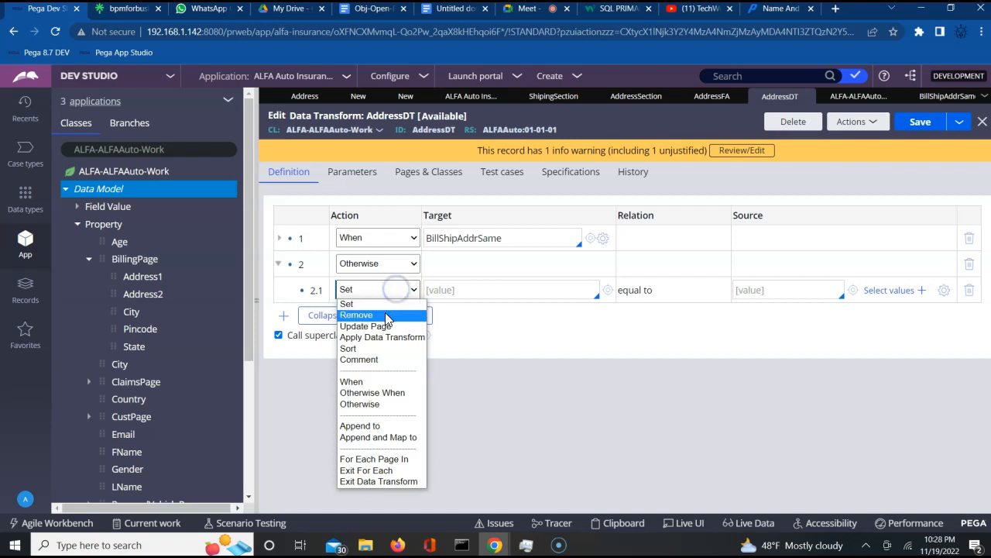
{"action": "left_click", "coordinate": [380, 327]}
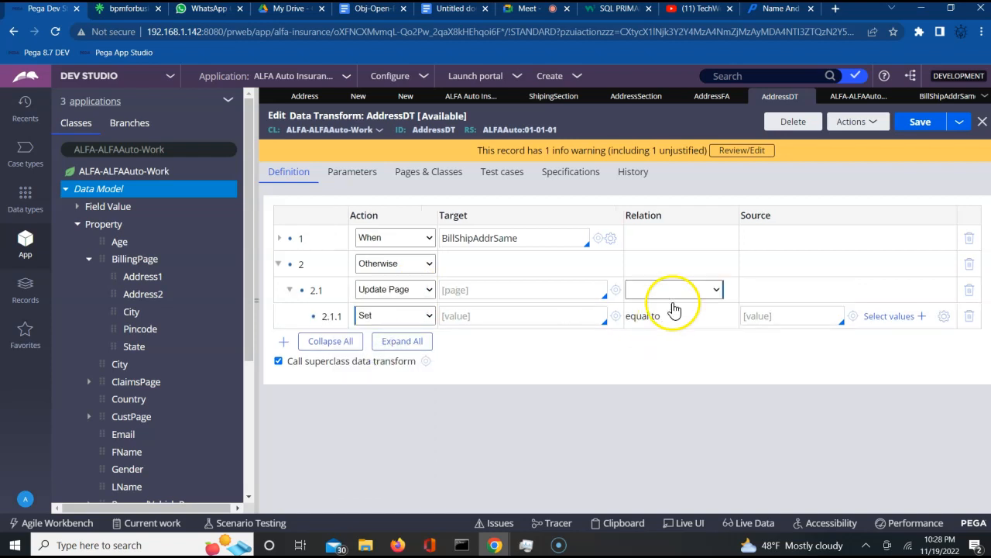
{"action": "left_click", "coordinate": [701, 290]}
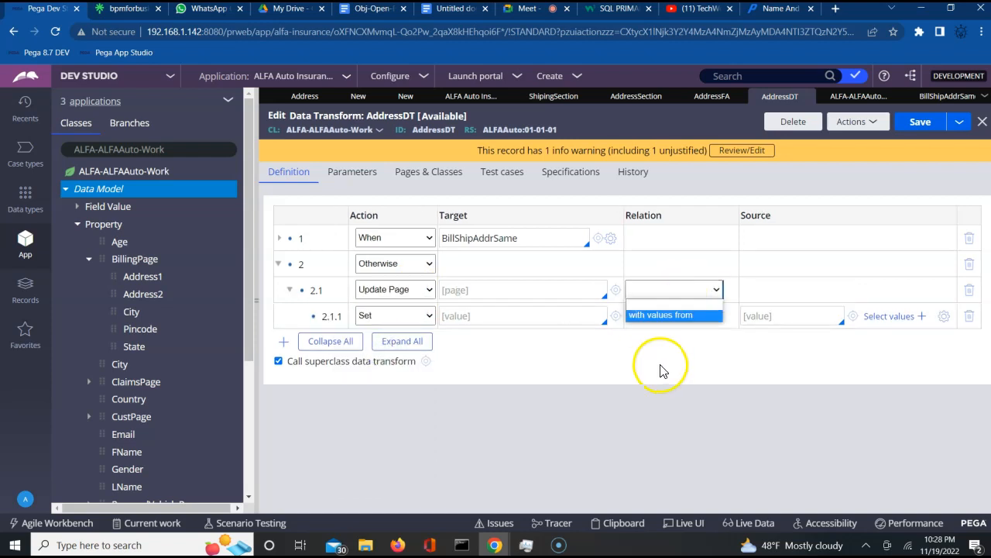
{"action": "left_click", "coordinate": [660, 370]}
{"action": "left_click", "coordinate": [469, 314]}
{"action": "left_click", "coordinate": [481, 292]}
{"action": "type", "text": "."}
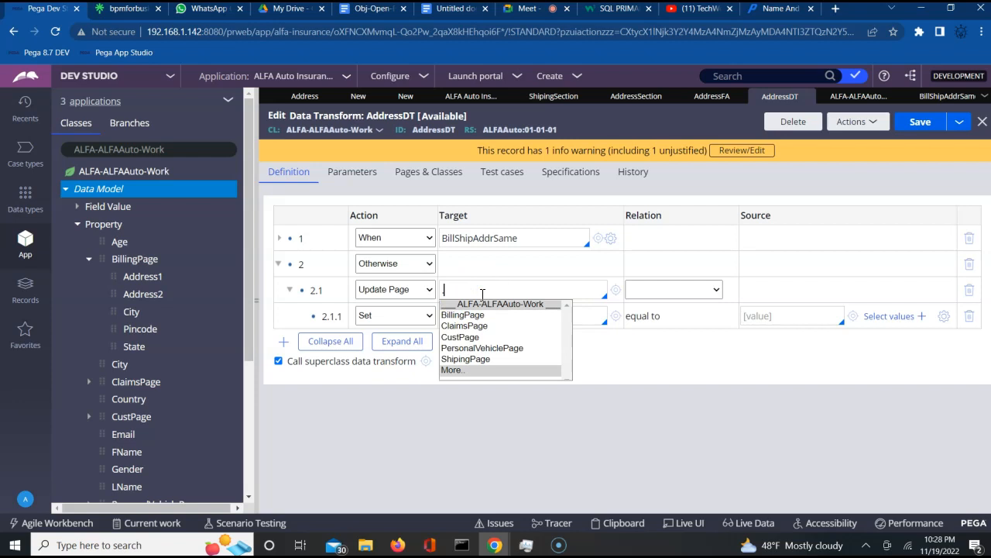
{"action": "key", "text": "Down"}
{"action": "key", "text": "Down"}
{"action": "key", "text": "Return"}
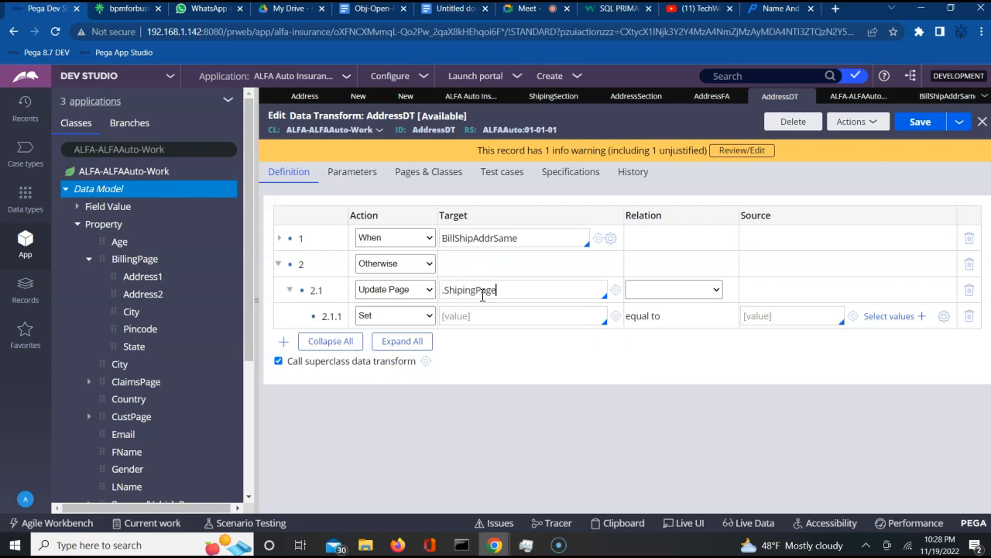
- Add Set rows 2.1.2 through 2.1.4 under the Otherwise page update
{"action": "left_click", "coordinate": [459, 320]}
{"action": "left_click", "coordinate": [283, 341]}
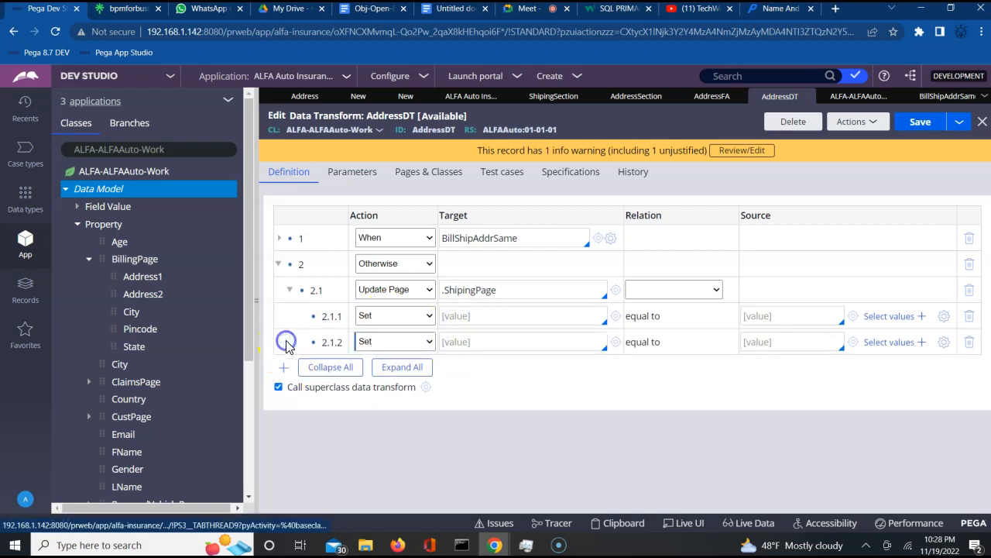
{"action": "left_click", "coordinate": [465, 341]}
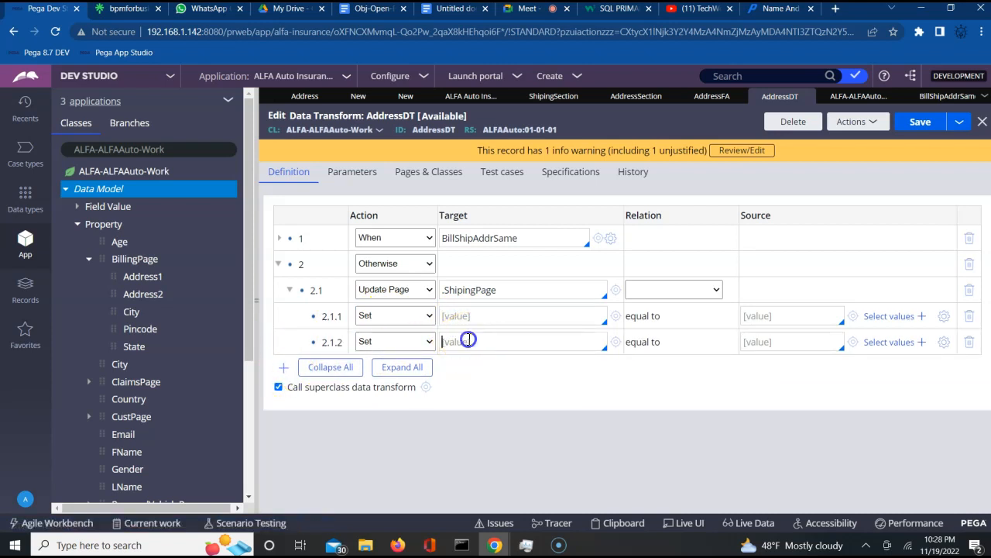
{"action": "left_click", "coordinate": [283, 367]}
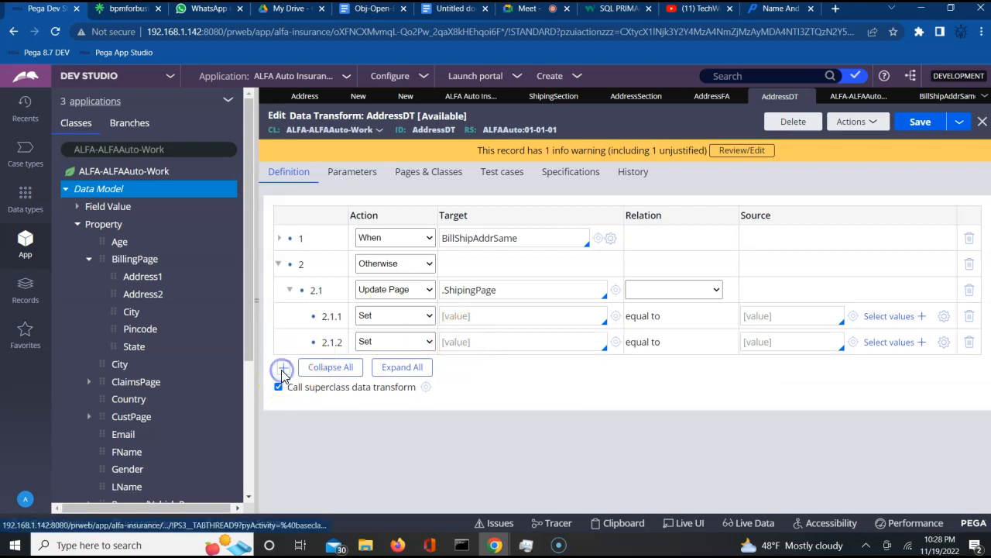
{"action": "left_click", "coordinate": [490, 367]}
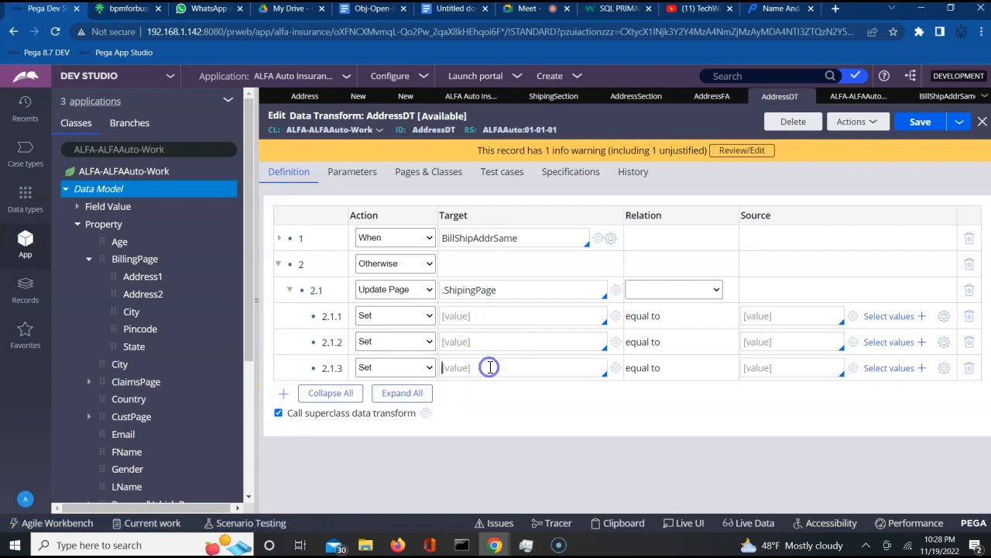
{"action": "left_click", "coordinate": [283, 394]}
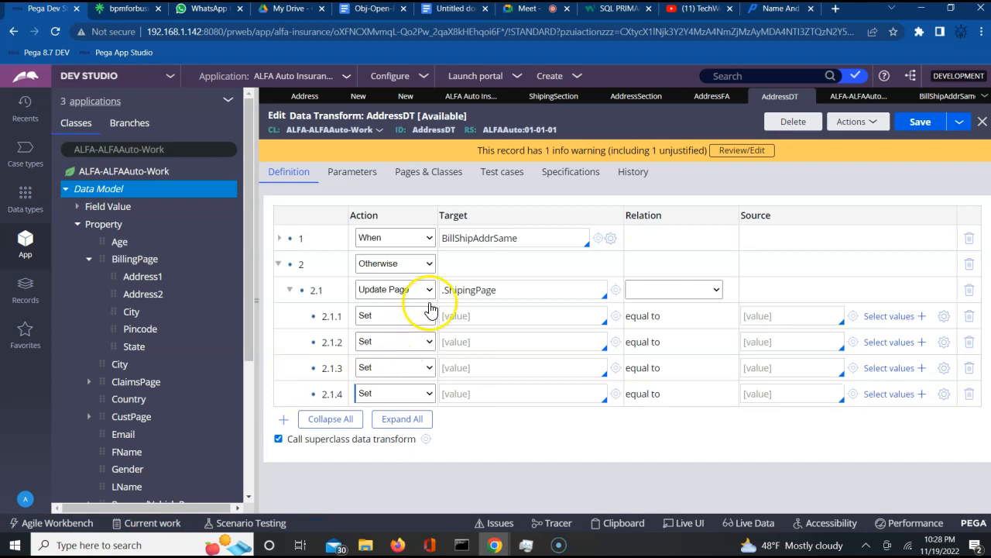
- Set row 2.1.1's Target to .Address1, removing a stray trailing dot
{"action": "left_click", "coordinate": [463, 316]}
{"action": "type", "text": "."}
{"action": "key", "text": "Down"}
{"action": "key", "text": "Down"}
{"action": "key", "text": "Up"}
{"action": "key", "text": "Return"}
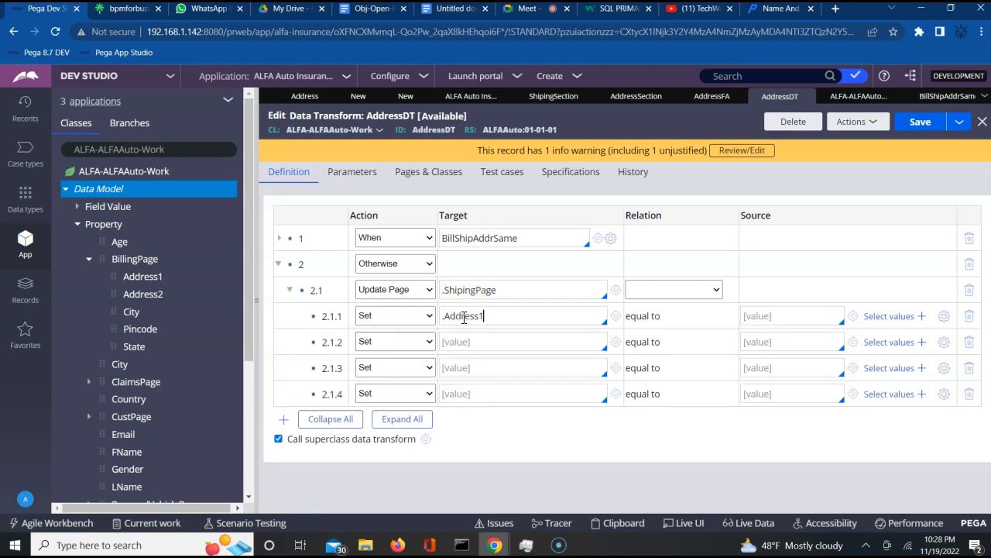
{"action": "type", "text": "."}
{"action": "left_click", "coordinate": [452, 349]}
{"action": "left_click", "coordinate": [509, 316]}
{"action": "key", "text": "BackSpace"}
- Set the Targets of rows 2.1.2 and 2.1.3 to .Address2 and .City
{"action": "left_click", "coordinate": [481, 339]}
{"action": "type", "text": "."}
{"action": "key", "text": "Down"}
{"action": "key", "text": "Down"}
{"action": "key", "text": "Up"}
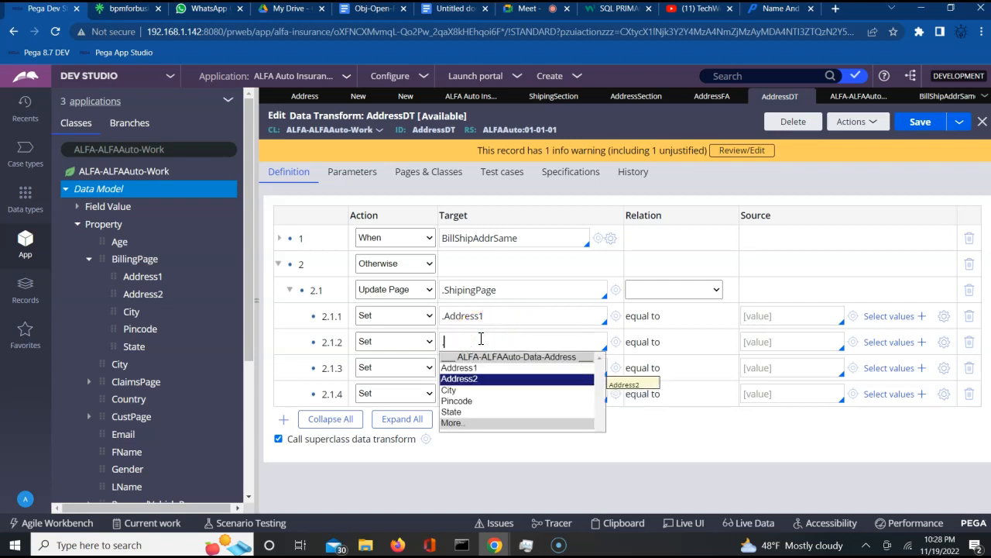
{"action": "key", "text": "Return"}
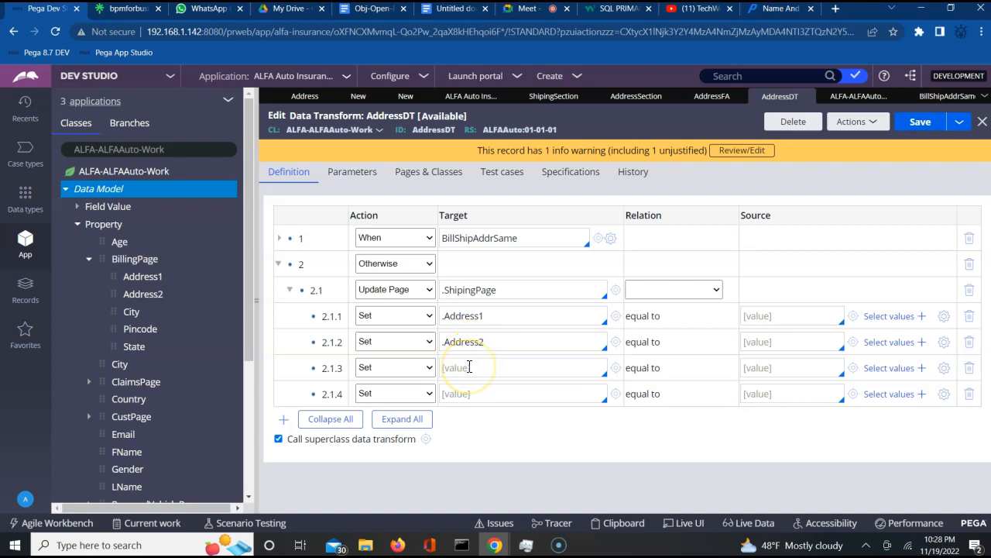
{"action": "left_click", "coordinate": [467, 370]}
{"action": "type", "text": "."}
{"action": "key", "text": "Down"}
{"action": "key", "text": "Down"}
{"action": "key", "text": "Return"}
- Target .State in row 2.1.4 and add row 2.1.5 targeting .Pincode
{"action": "left_click", "coordinate": [459, 394]}
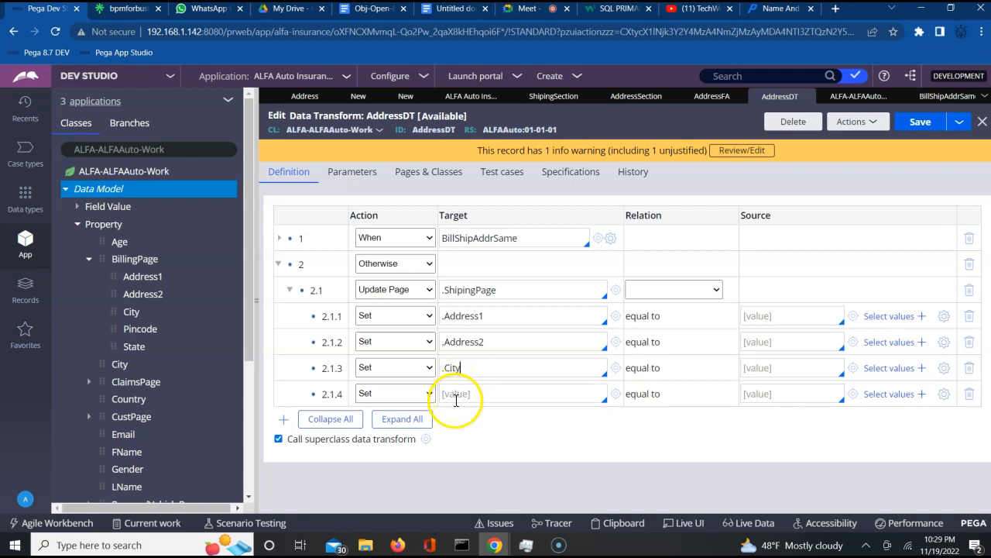
{"action": "left_click", "coordinate": [462, 398]}
{"action": "type", "text": "."}
{"action": "key", "text": "Down"}
{"action": "key", "text": "Down"}
{"action": "key", "text": "Down"}
{"action": "key", "text": "Down"}
{"action": "key", "text": "Down"}
{"action": "key", "text": "Return"}
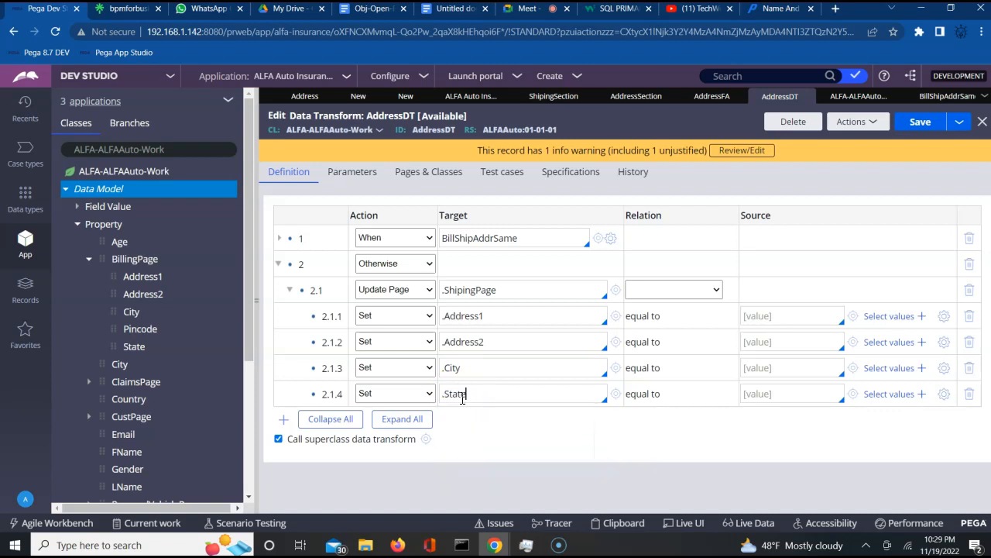
{"action": "left_click", "coordinate": [283, 419]}
{"action": "left_click", "coordinate": [466, 419]}
{"action": "type", "text": "."}
{"action": "key", "text": "Down"}
{"action": "key", "text": "Down"}
{"action": "key", "text": "Down"}
{"action": "key", "text": "Down"}
{"action": "key", "text": "Return"}
- Enter "" as the Source of each Set row and save the data transform
{"action": "left_click", "coordinate": [752, 316]}
{"action": "type", "text": "\"\""}
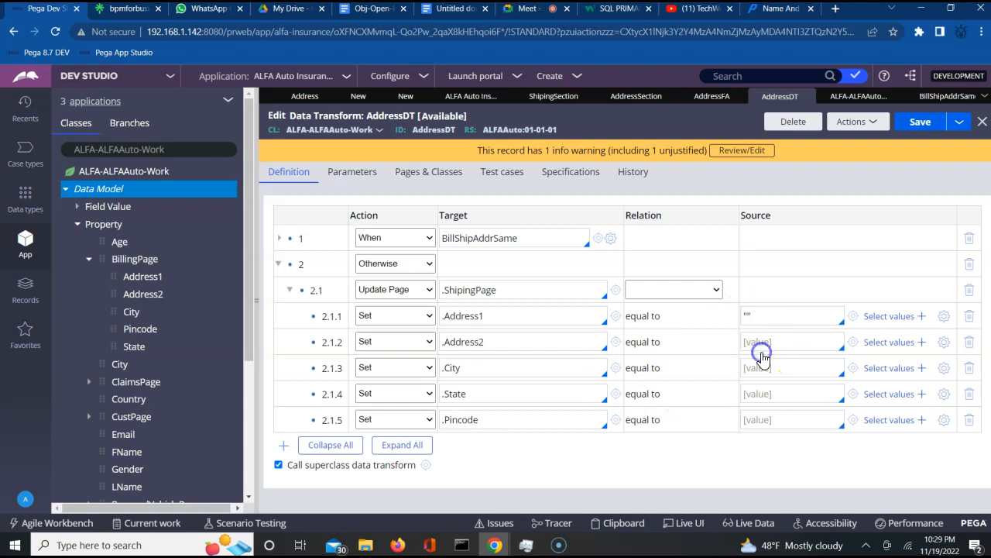
{"action": "left_click", "coordinate": [763, 342]}
{"action": "type", "text": "\"\""}
{"action": "left_click", "coordinate": [747, 372]}
{"action": "left_click", "coordinate": [754, 371]}
{"action": "type", "text": "\"\""}
{"action": "left_click", "coordinate": [754, 393]}
{"action": "type", "text": "\"\""}
{"action": "left_click", "coordinate": [755, 420]}
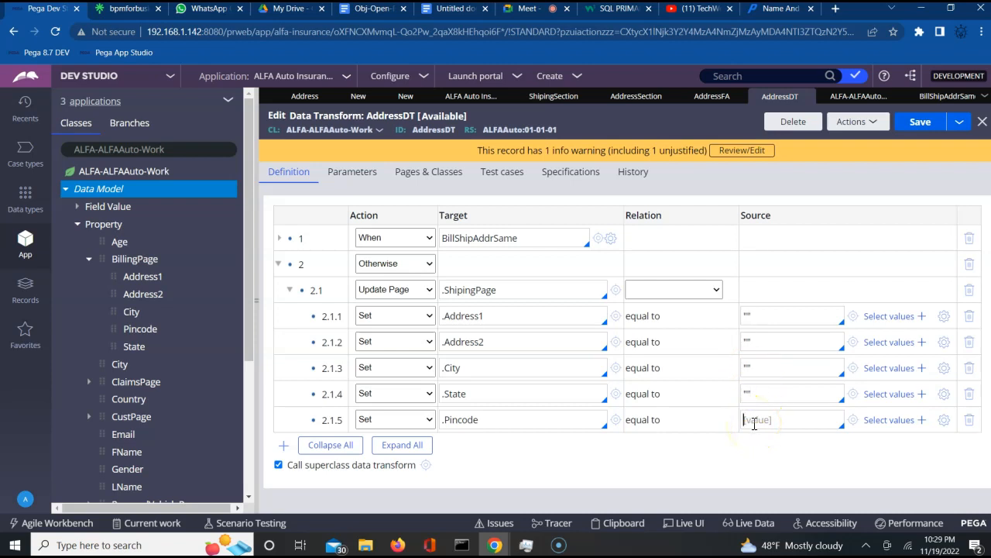
{"action": "type", "text": "\"\""}
{"action": "left_click", "coordinate": [929, 134]}
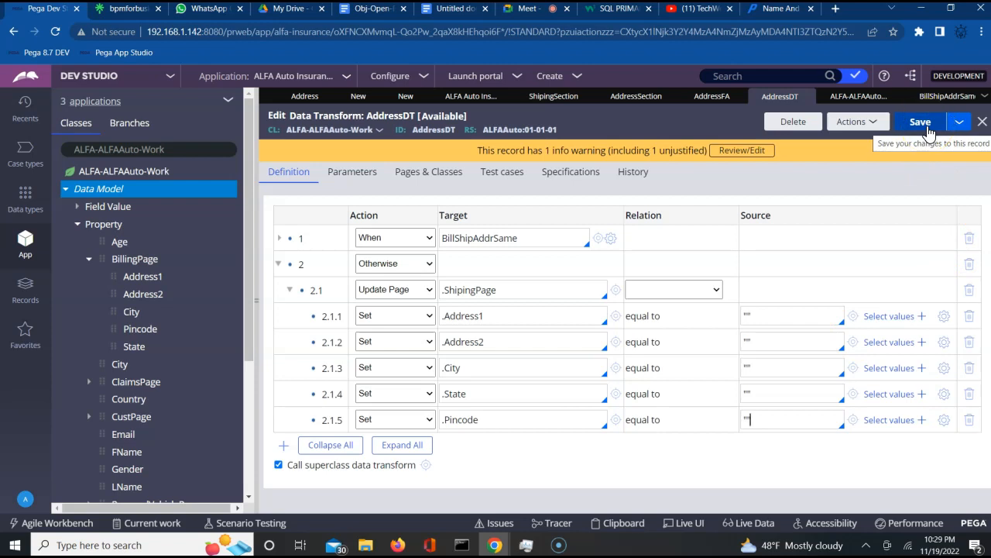
- Save AddressDT, collapse the Otherwise step, and save again
{"action": "left_click", "coordinate": [928, 133]}
{"action": "left_click", "coordinate": [281, 267]}
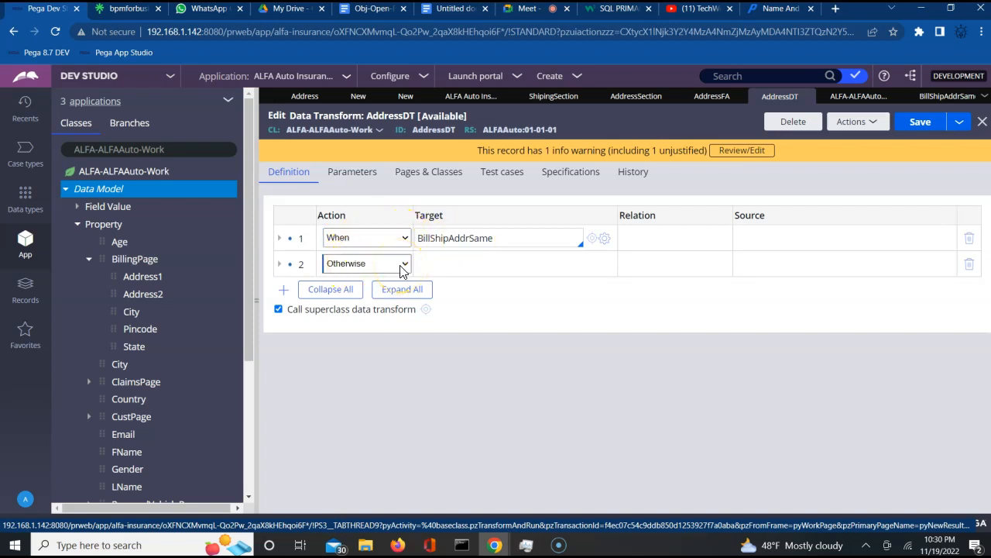
{"action": "left_click", "coordinate": [920, 123]}
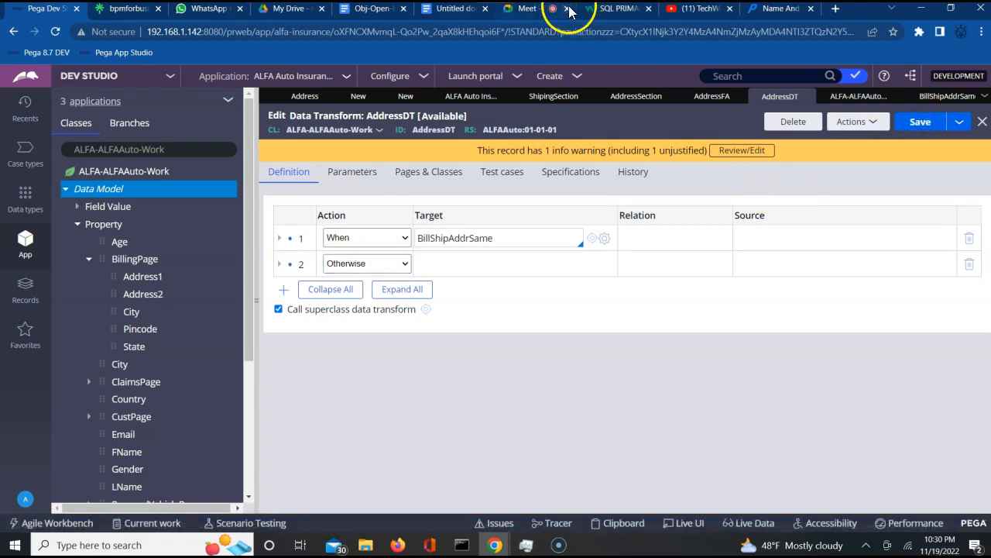
- Check the video call window and dismiss its call-ending notice
{"action": "left_click", "coordinate": [528, 8]}
{"action": "left_click", "coordinate": [938, 418]}
{"action": "left_click", "coordinate": [972, 507]}
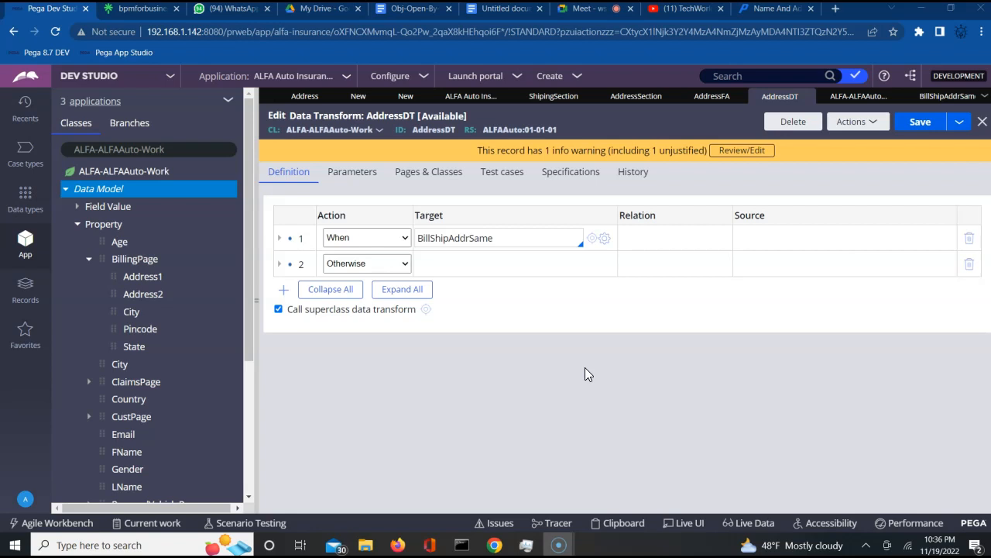
- Expand the When and Otherwise branches of AddressDT and save it
{"action": "double_click", "coordinate": [444, 238]}
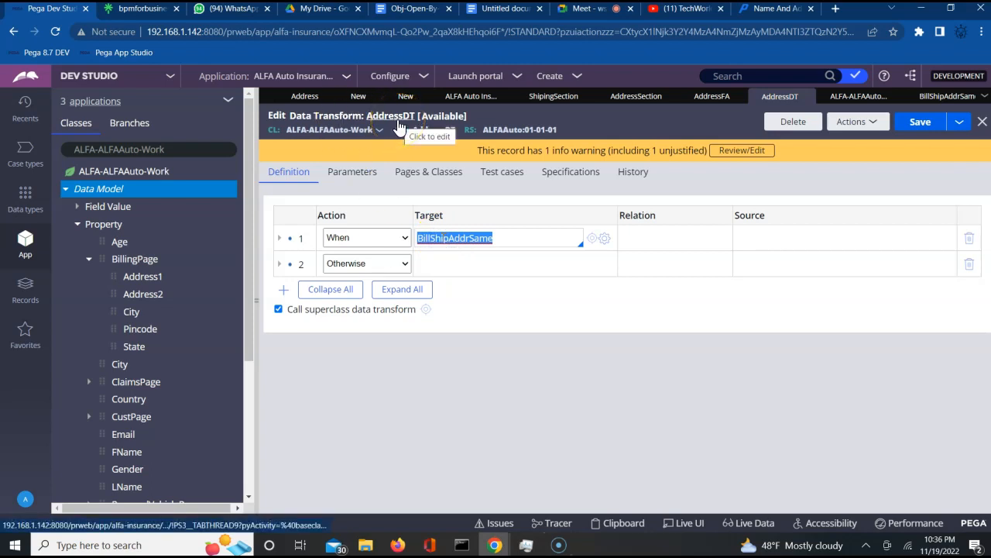
{"action": "left_click", "coordinate": [278, 238]}
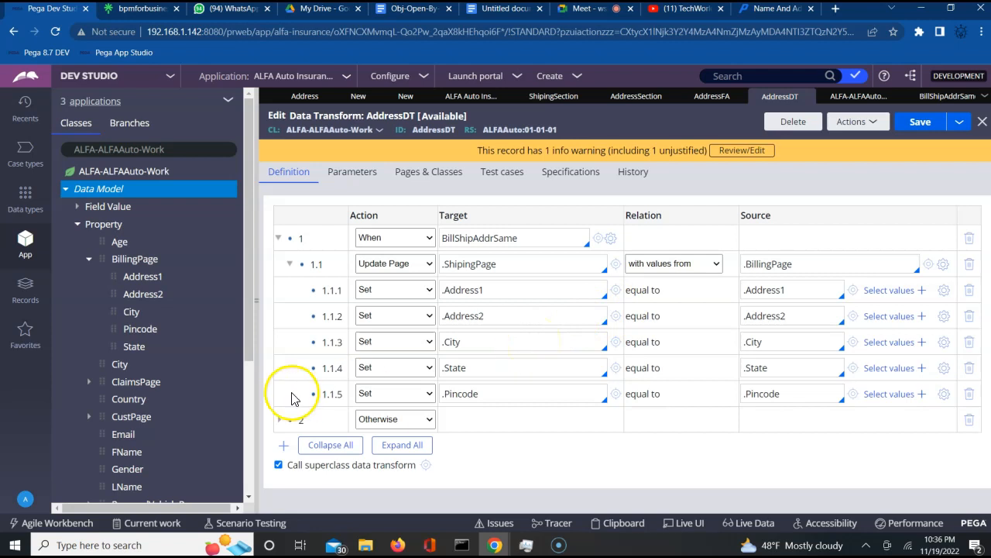
{"action": "left_click", "coordinate": [279, 419]}
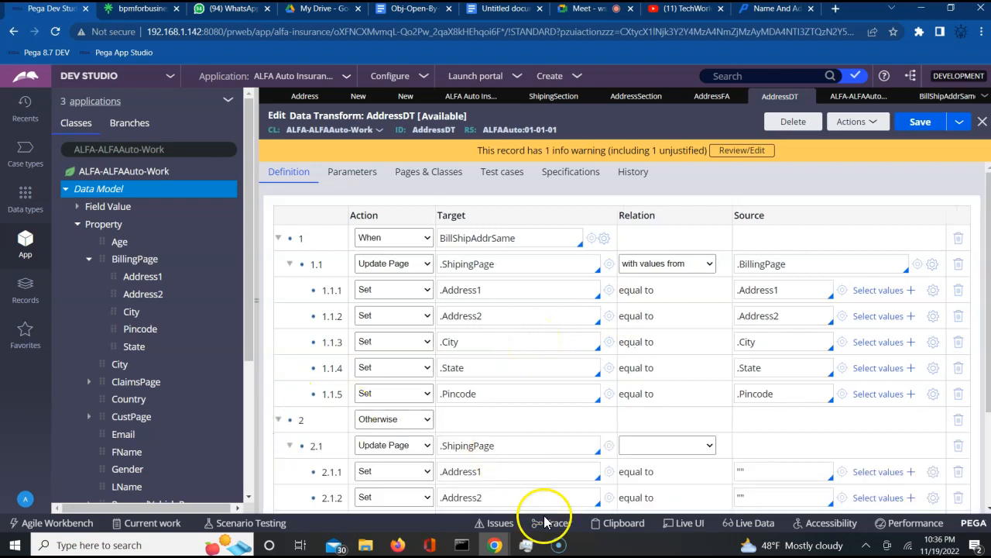
{"action": "left_click", "coordinate": [920, 122]}
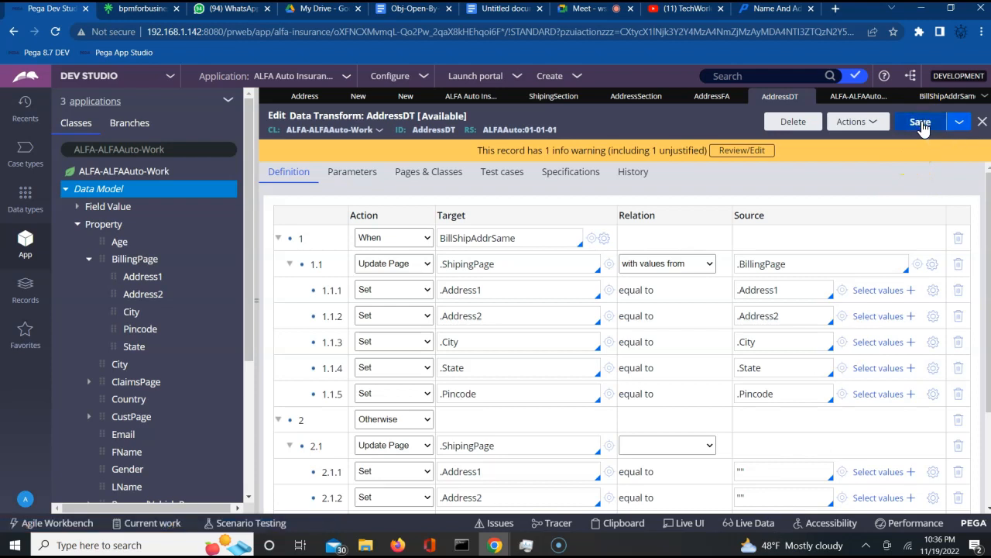
- Review the action types, keeping row 1 as When and row 1.1 as Update Page
{"action": "left_click", "coordinate": [392, 240]}
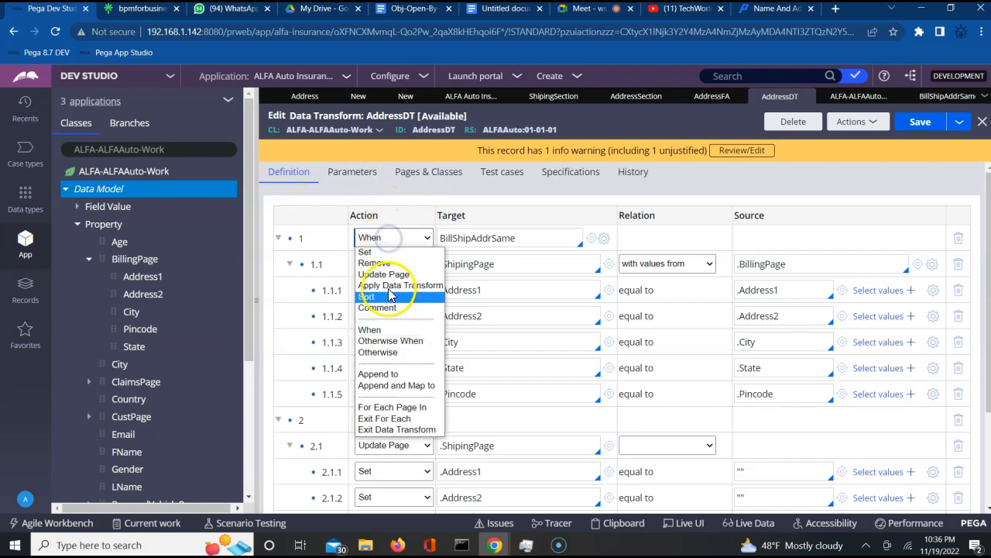
{"action": "left_click", "coordinate": [263, 327]}
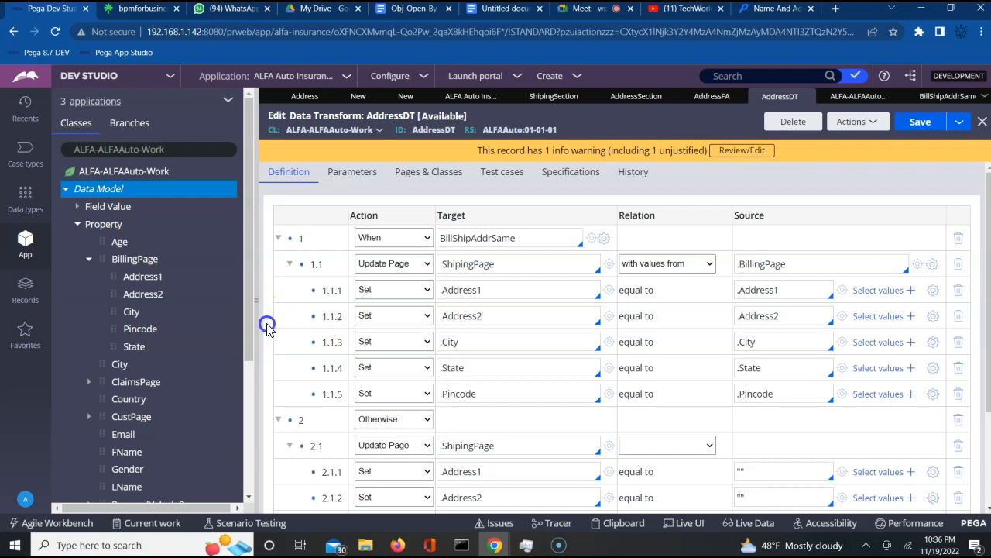
{"action": "left_click", "coordinate": [394, 271]}
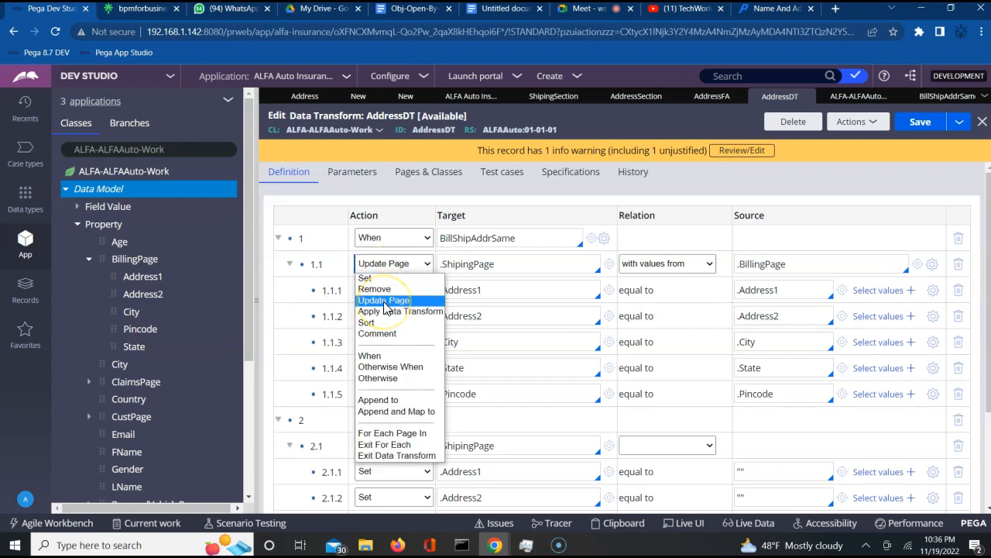
{"action": "left_click", "coordinate": [263, 347]}
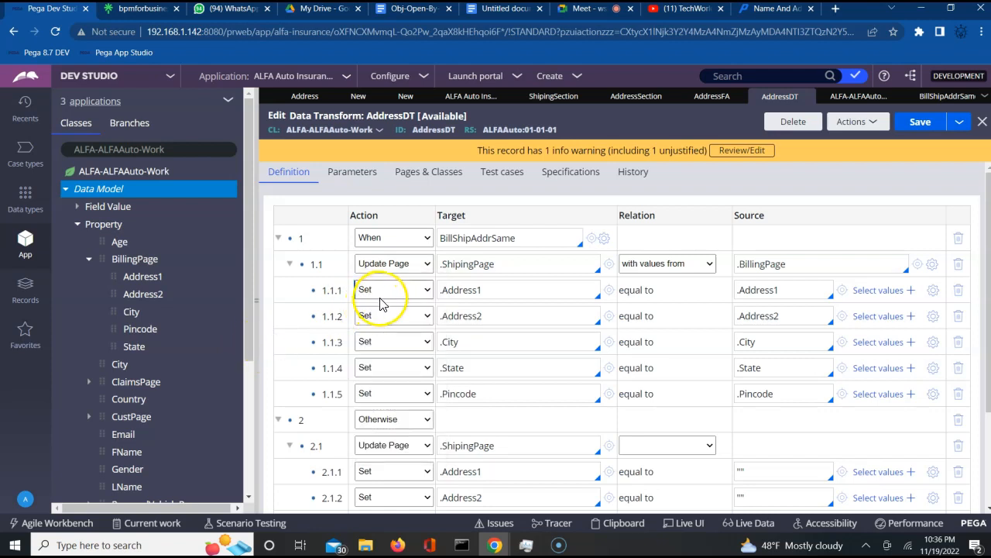
{"action": "left_click", "coordinate": [372, 420]}
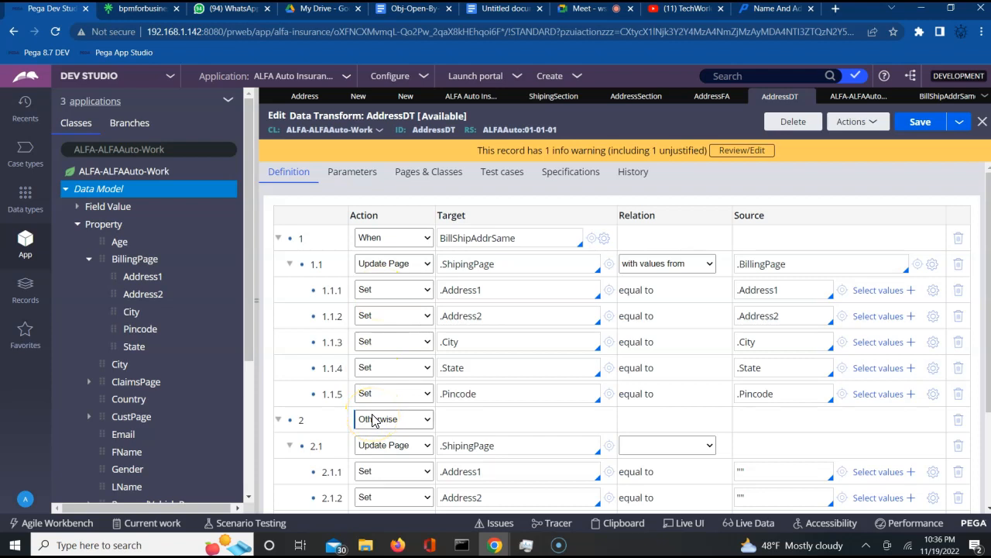
{"action": "left_click", "coordinate": [522, 244]}
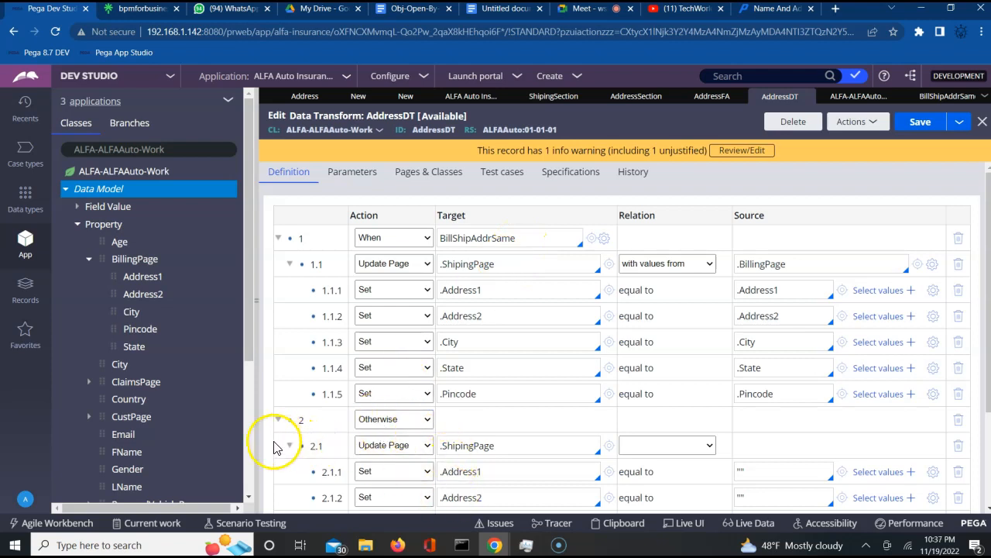
{"action": "left_click", "coordinate": [248, 422]}
{"action": "left_click", "coordinate": [264, 424]}
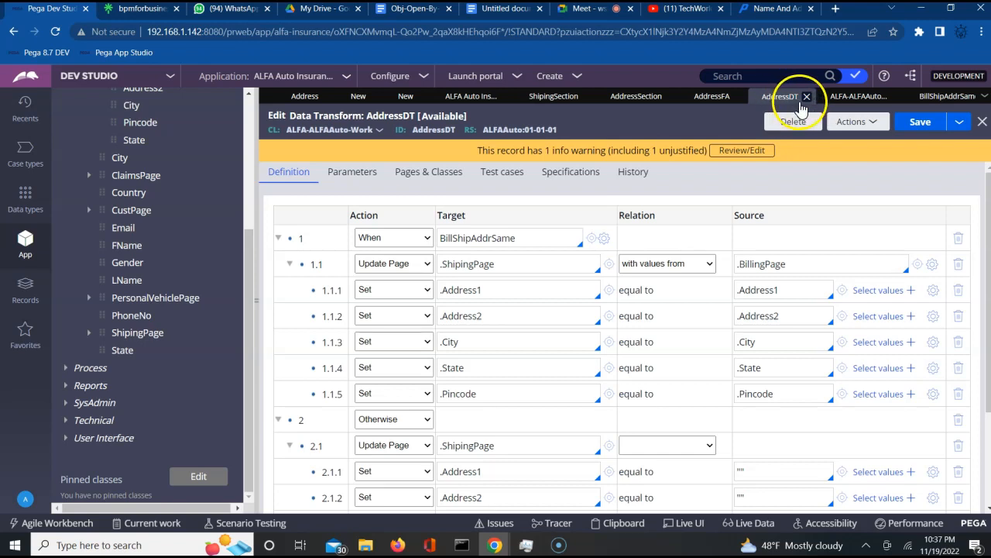
- In AddressSection, inspect the same-as-billing checkbox's Cell Properties and Actions settings
{"action": "left_click", "coordinate": [627, 99]}
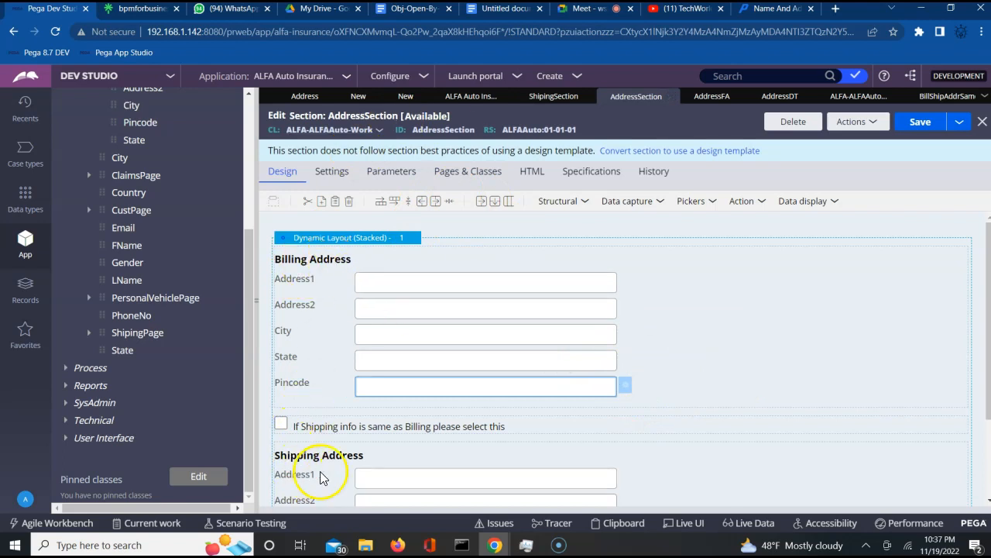
{"action": "left_click", "coordinate": [402, 428]}
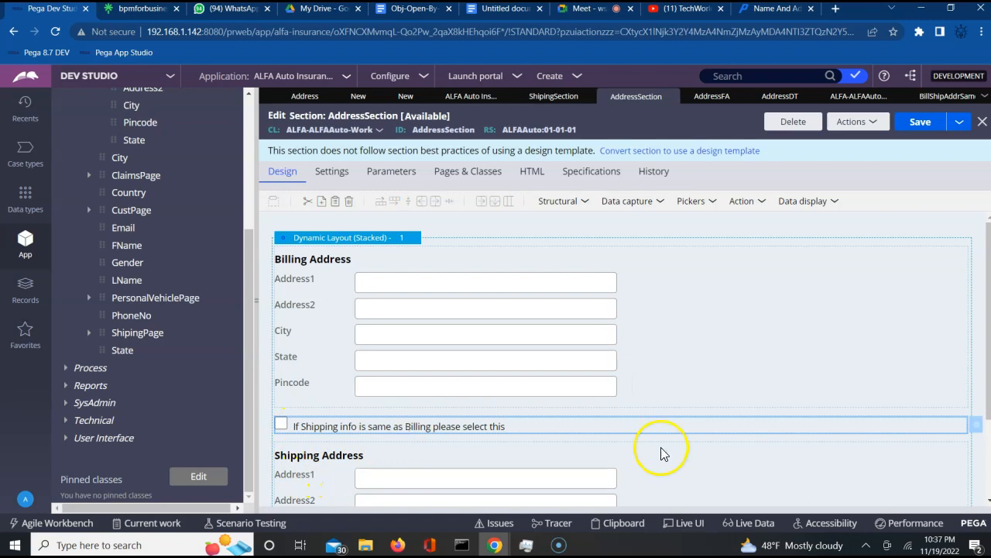
{"action": "left_click", "coordinate": [979, 430]}
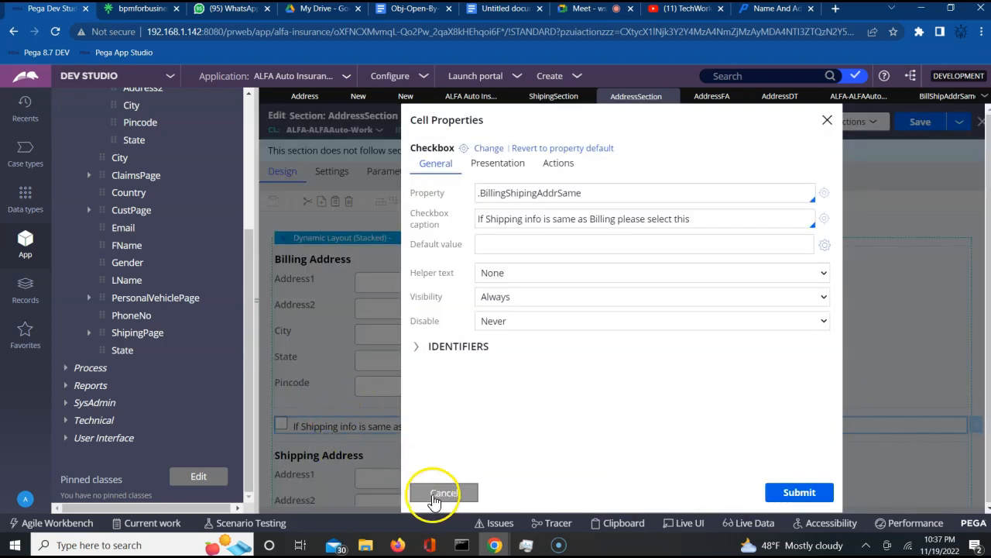
{"action": "left_click", "coordinate": [445, 495]}
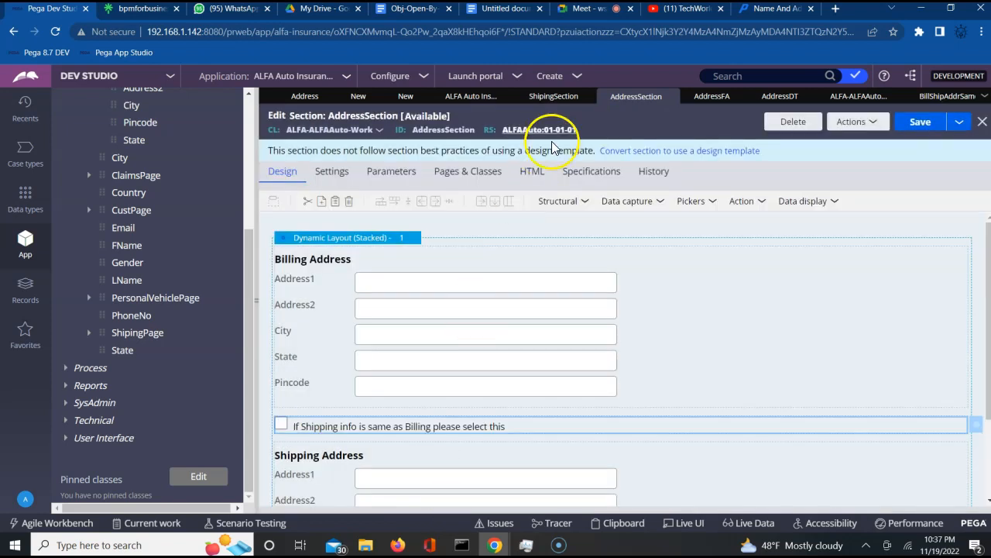
{"action": "left_click", "coordinate": [300, 424]}
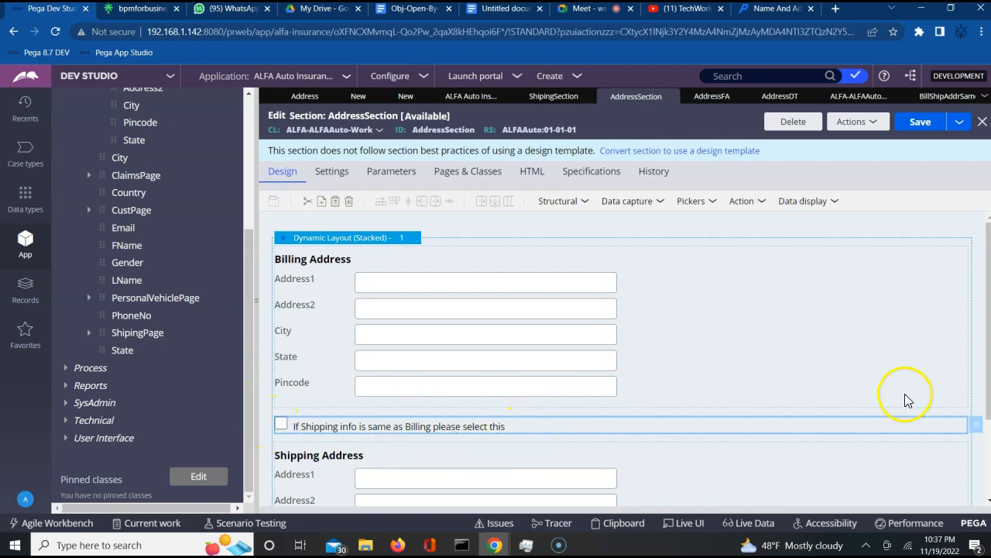
{"action": "left_click", "coordinate": [977, 431]}
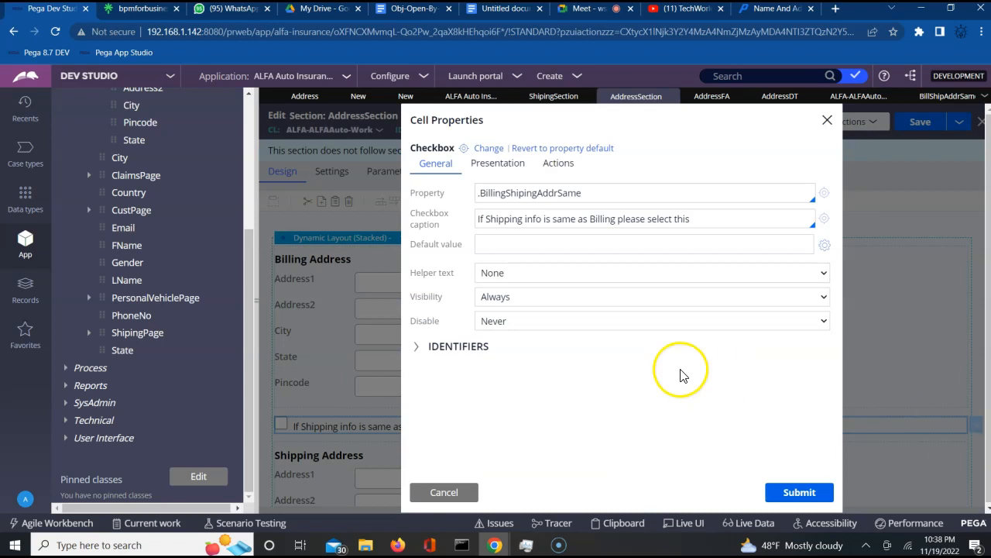
{"action": "left_click", "coordinate": [550, 170]}
{"action": "left_click", "coordinate": [827, 122]}
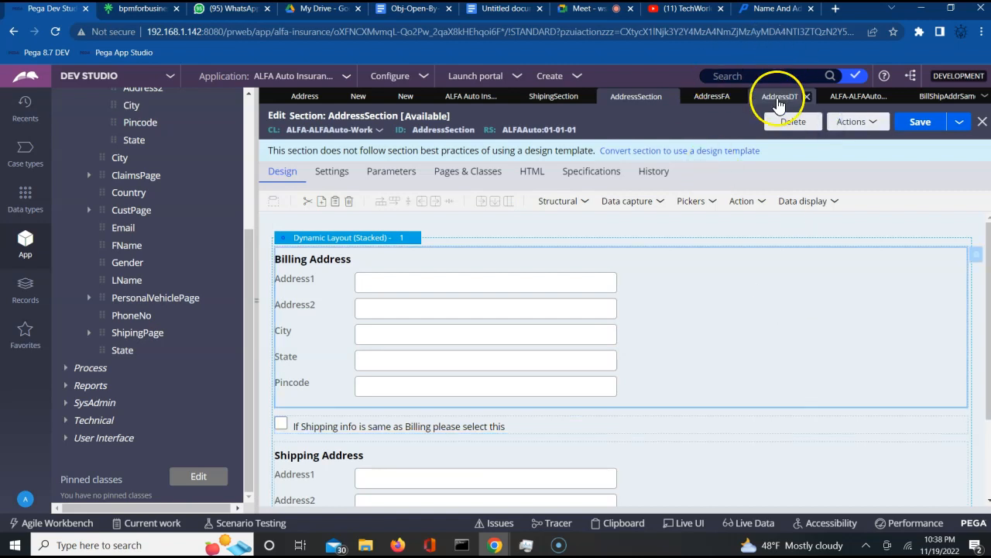
- Collapse AddressDT's When and Otherwise branches, then reselect the checkbox in AddressSection
{"action": "left_click", "coordinate": [779, 97]}
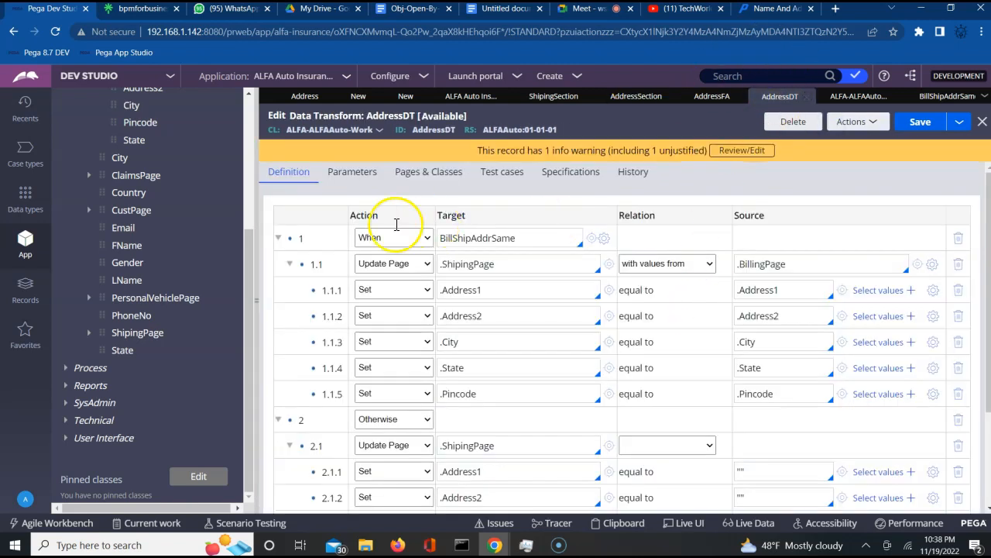
{"action": "left_click", "coordinate": [279, 241]}
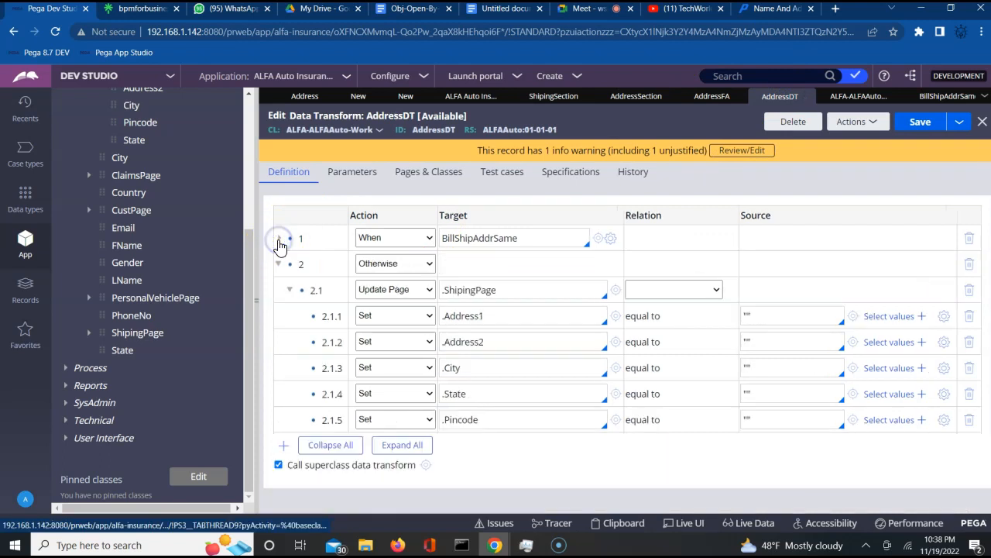
{"action": "left_click", "coordinate": [279, 264]}
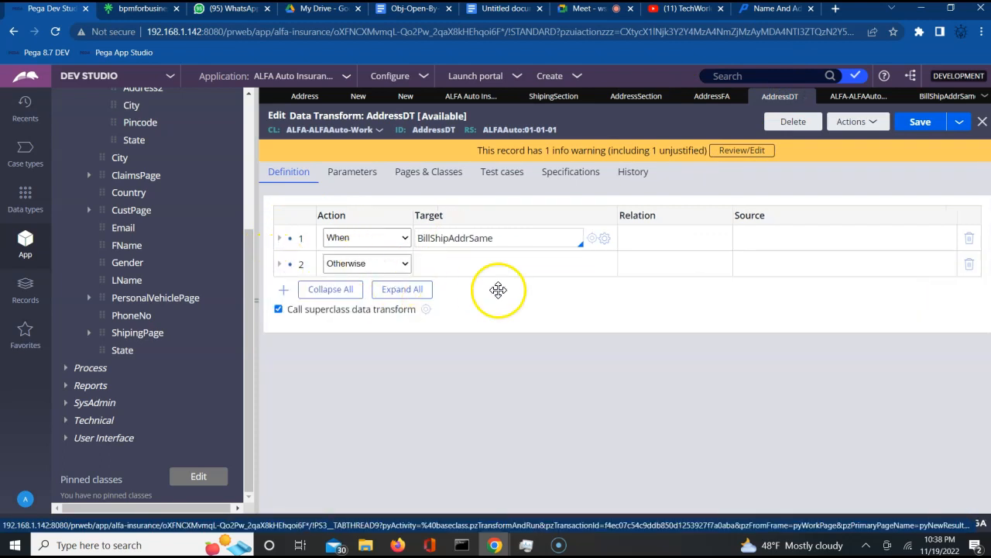
{"action": "left_click", "coordinate": [616, 99]}
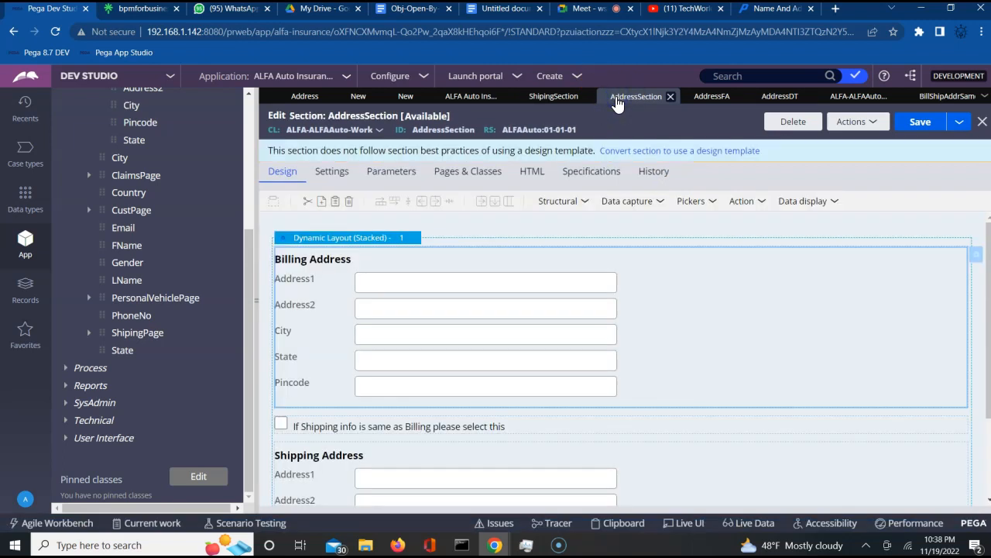
{"action": "left_click", "coordinate": [710, 425]}
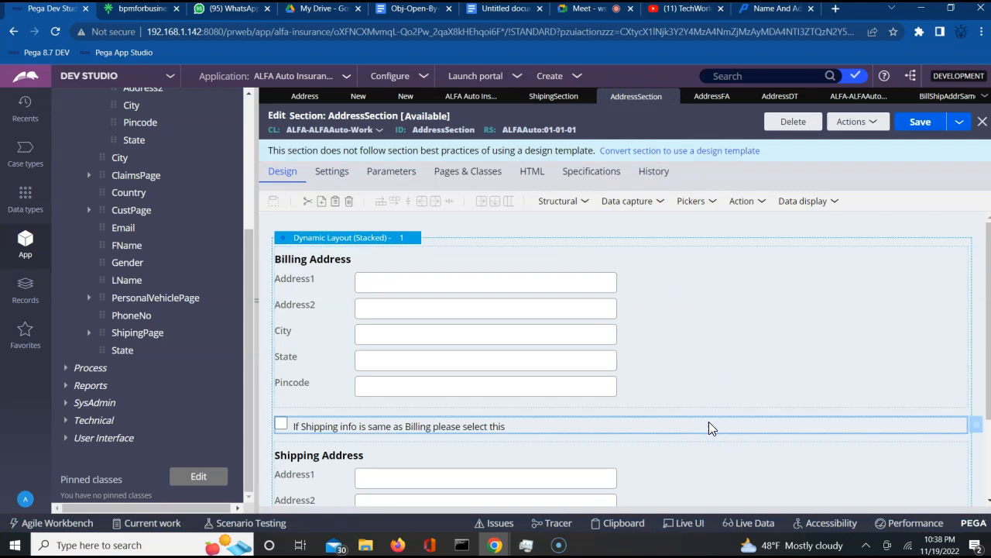
- Create action set 1 on the checkbox triggered by a Click event
{"action": "left_click", "coordinate": [977, 433]}
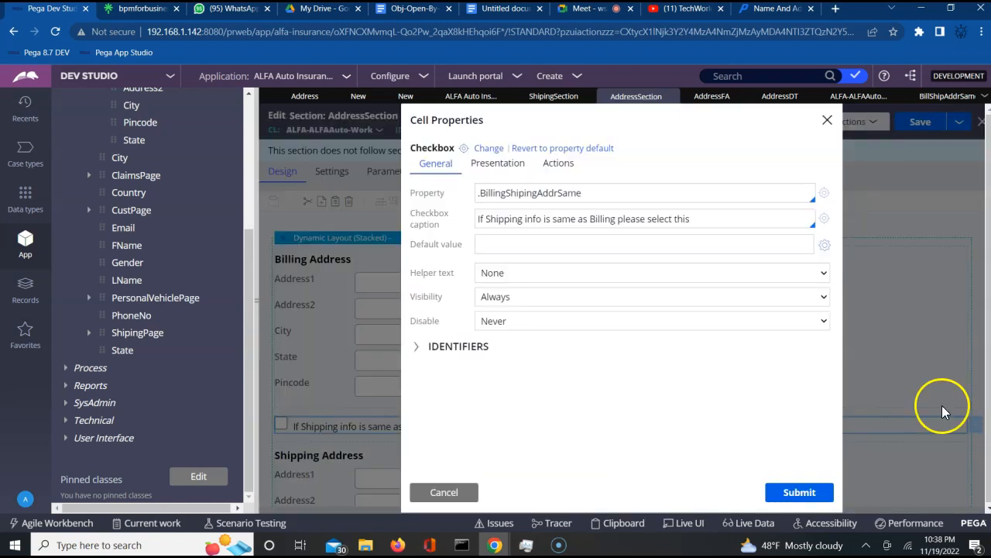
{"action": "left_click", "coordinate": [559, 168]}
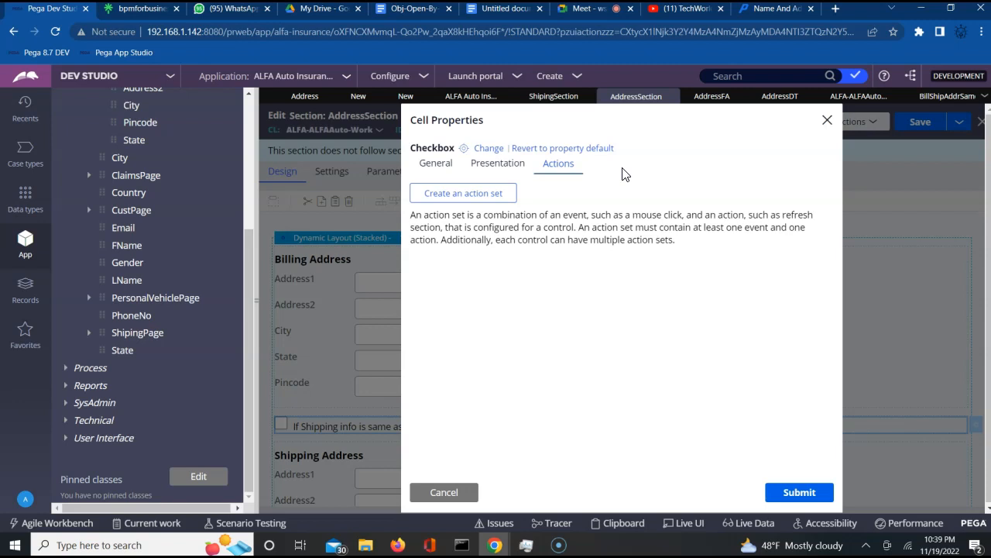
{"action": "left_click", "coordinate": [463, 194]}
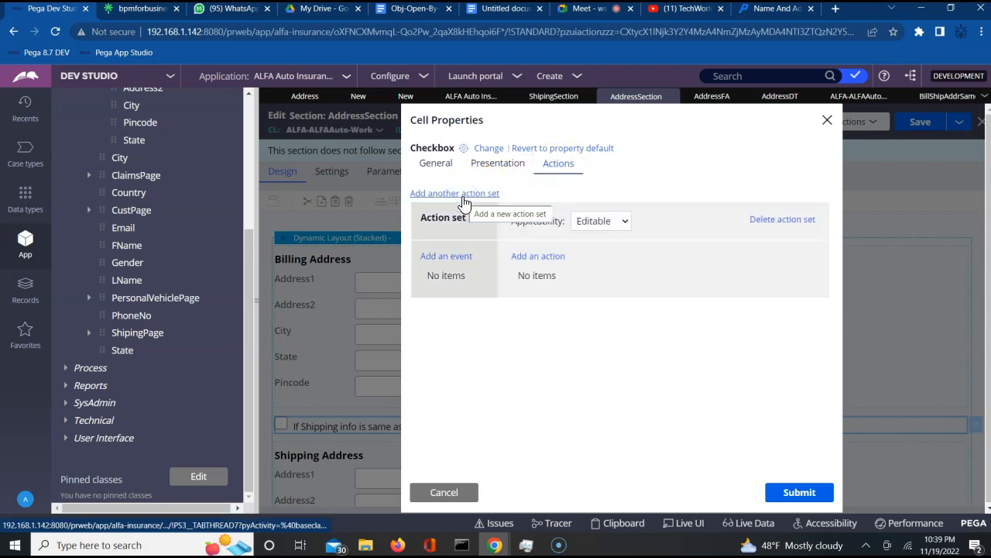
{"action": "left_click", "coordinate": [439, 259]}
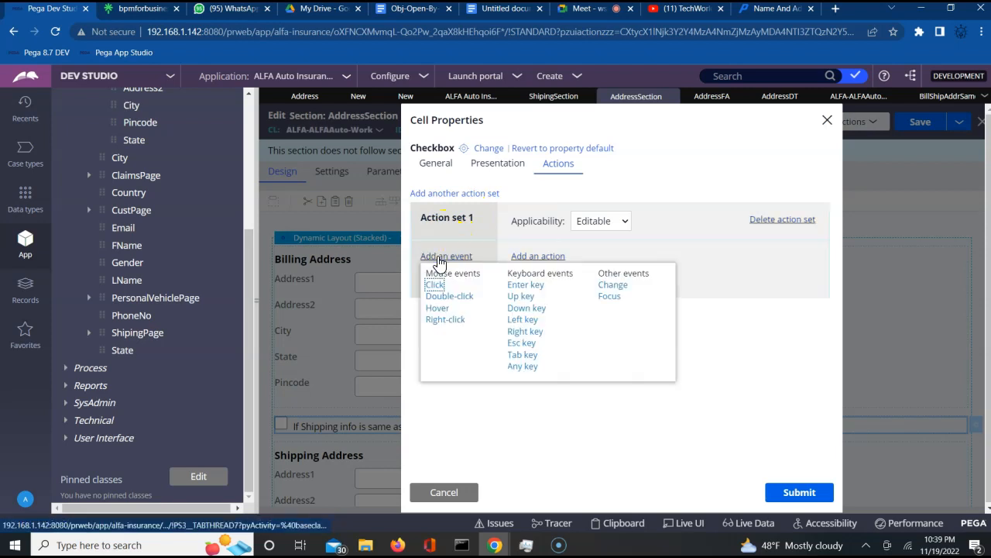
{"action": "left_click", "coordinate": [436, 285]}
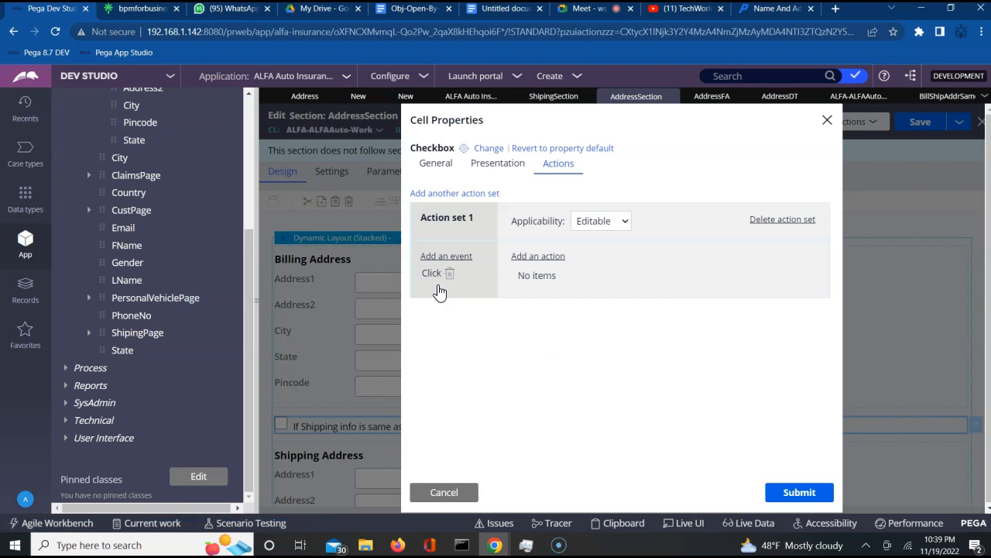
- Add a Refresh This section action that runs the AddressDT data transform
{"action": "left_click", "coordinate": [540, 256]}
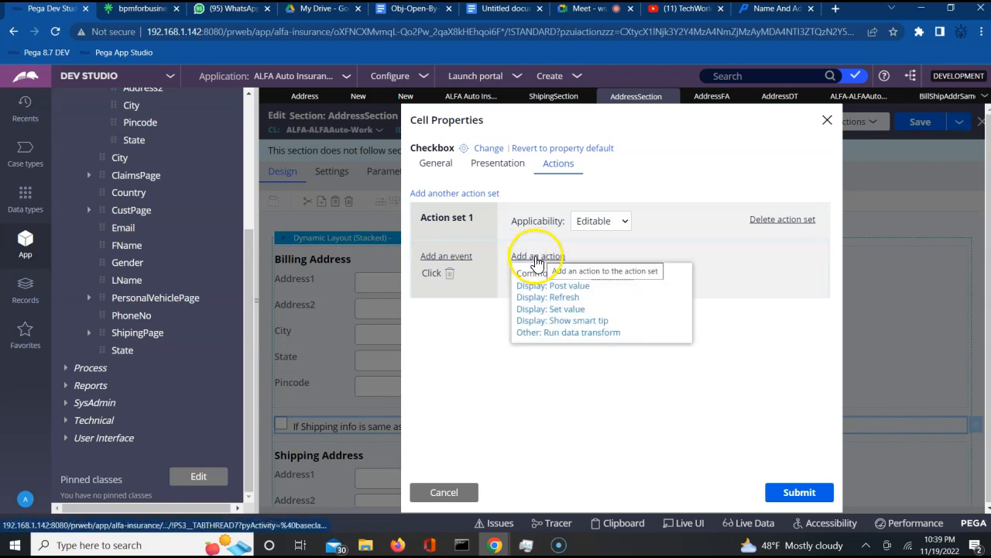
{"action": "left_click", "coordinate": [554, 298]}
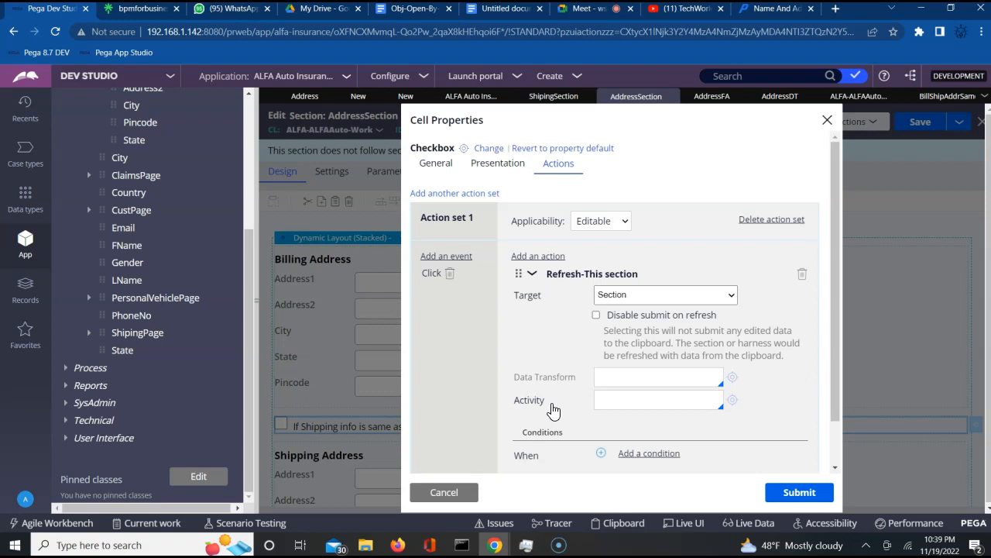
{"action": "left_click", "coordinate": [608, 378]}
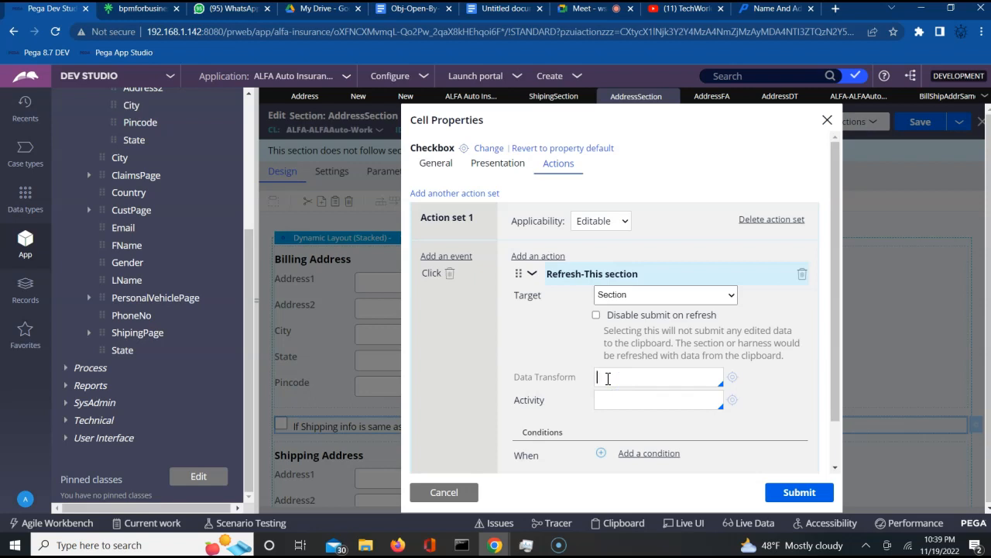
{"action": "key", "text": "Down"}
{"action": "key", "text": "Down"}
{"action": "key", "text": "Return"}
- Cancel the checkbox's Cell Properties, review AddressDT, and return to AddressSection
{"action": "left_click", "coordinate": [431, 492]}
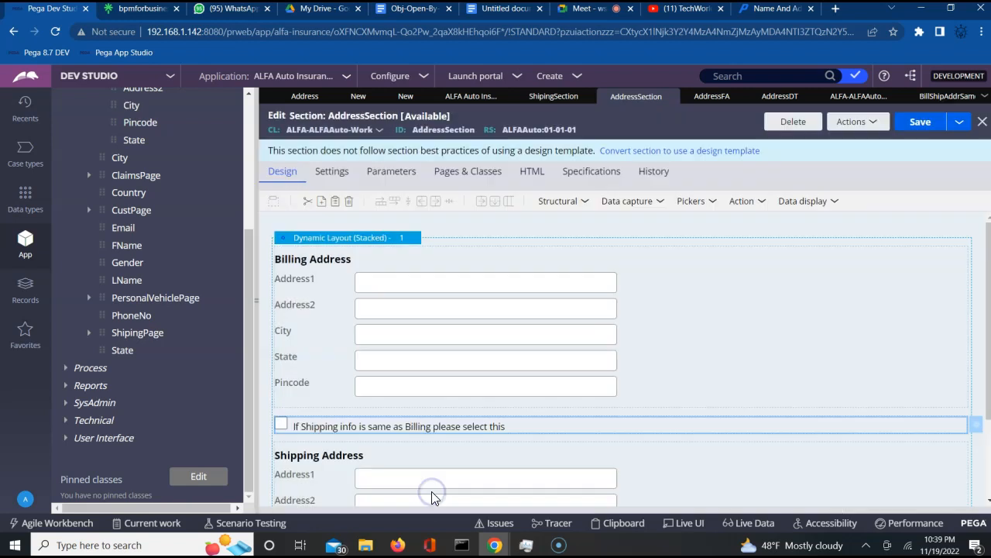
{"action": "left_click", "coordinate": [779, 99]}
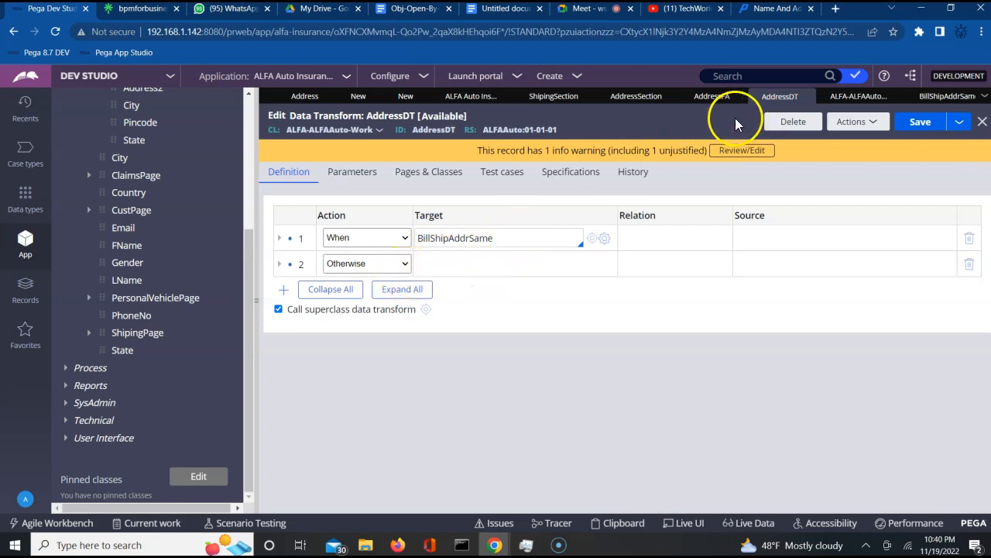
{"action": "left_click", "coordinate": [633, 99]}
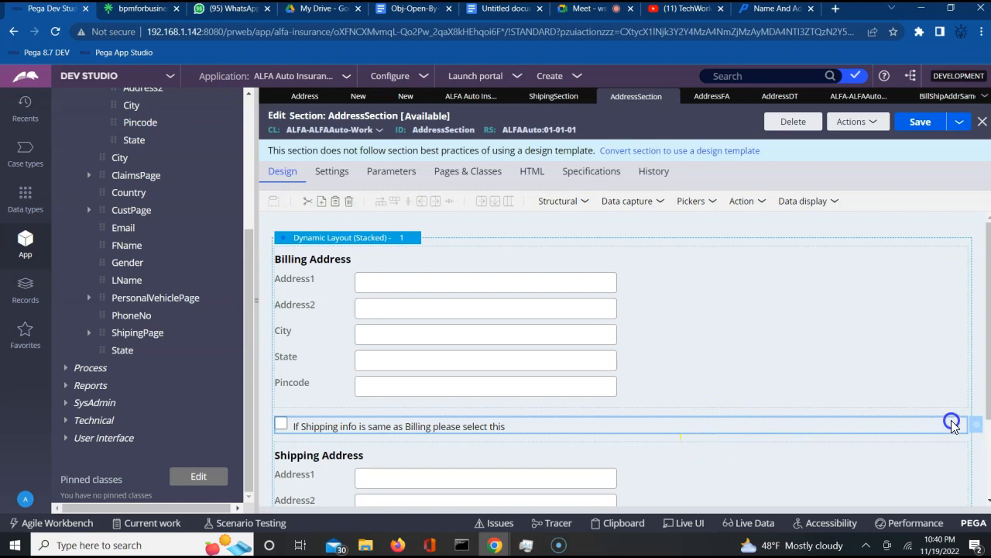
- Give the shipping-same checkbox a Click action set that refreshes the section and runs AddressDT
{"action": "left_click", "coordinate": [979, 431]}
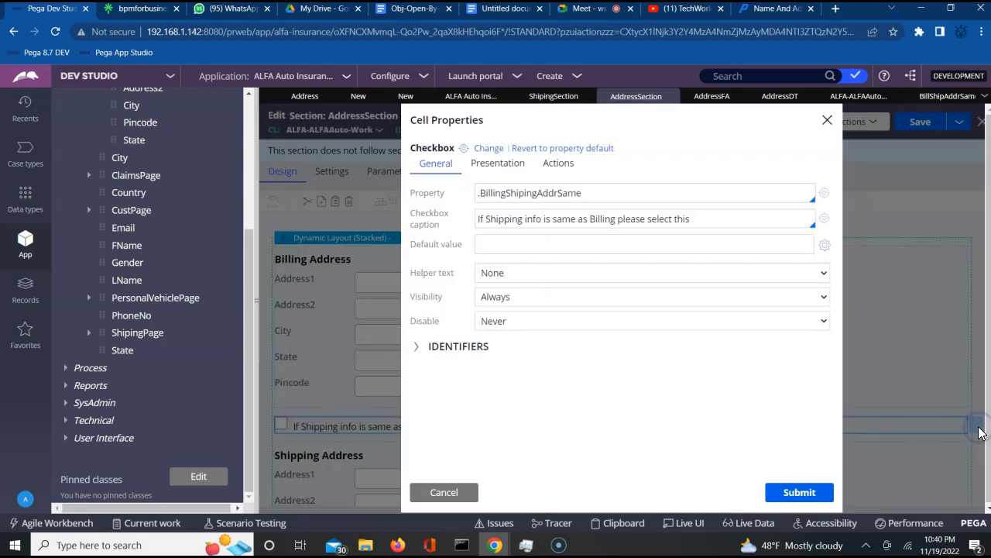
{"action": "left_click", "coordinate": [559, 165]}
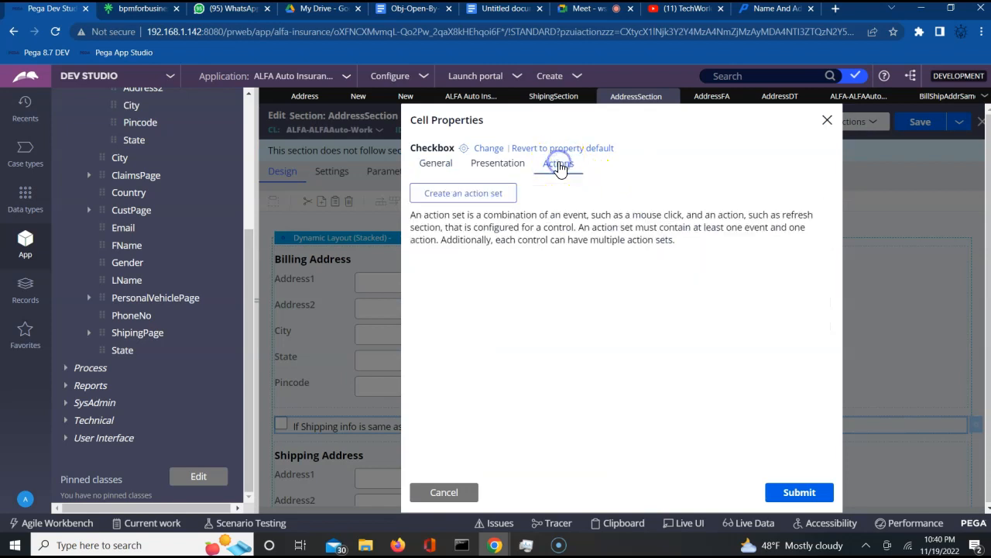
{"action": "left_click", "coordinate": [464, 195]}
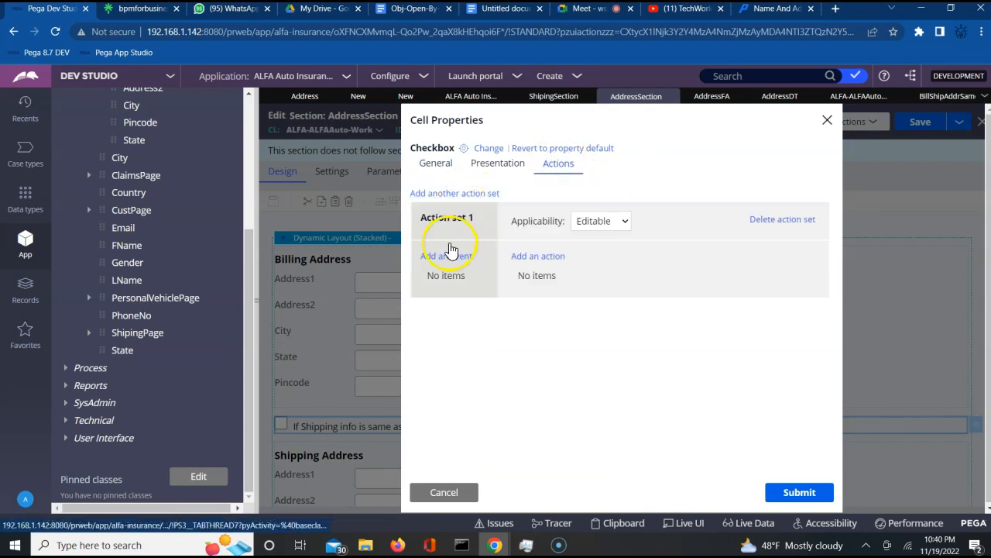
{"action": "left_click", "coordinate": [445, 257]}
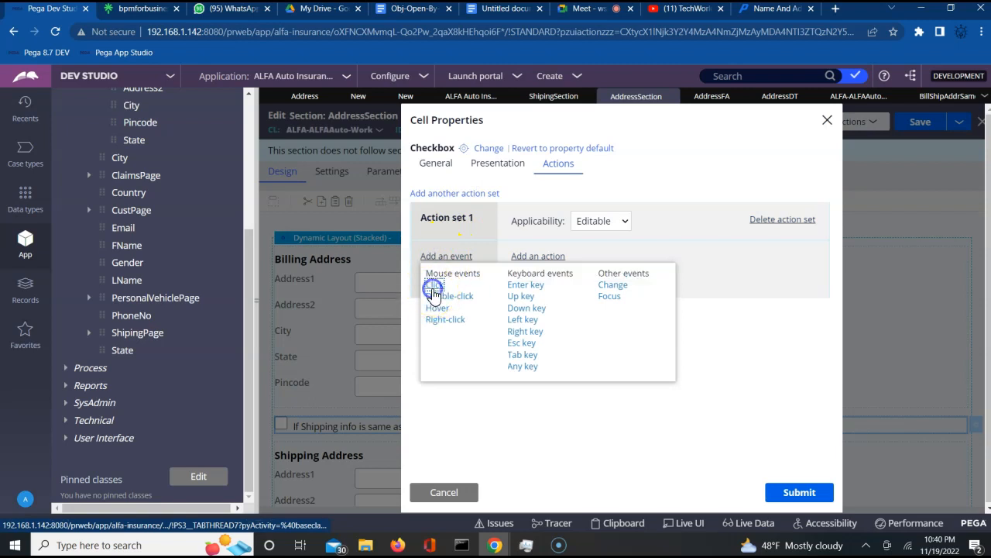
{"action": "left_click", "coordinate": [434, 285]}
{"action": "left_click", "coordinate": [524, 257]}
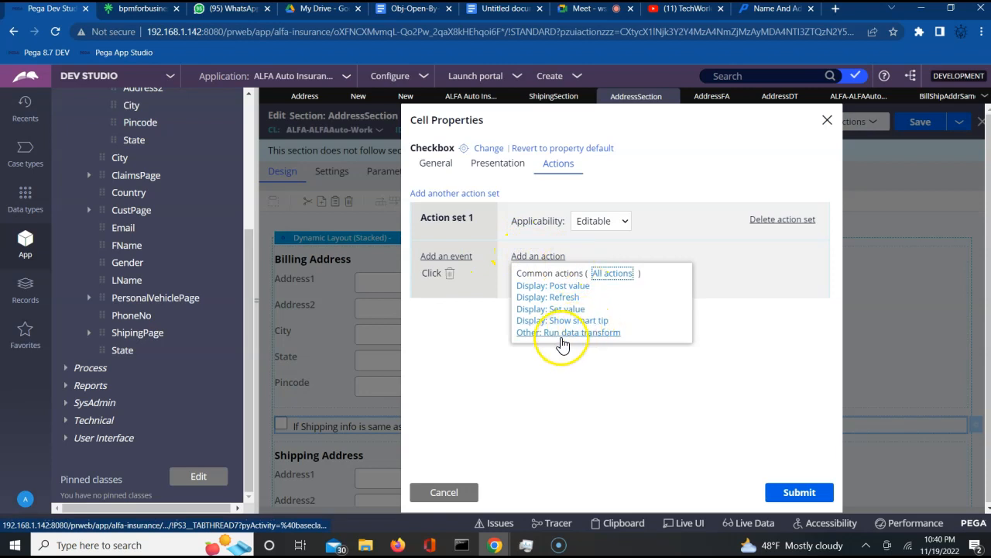
{"action": "left_click", "coordinate": [559, 299]}
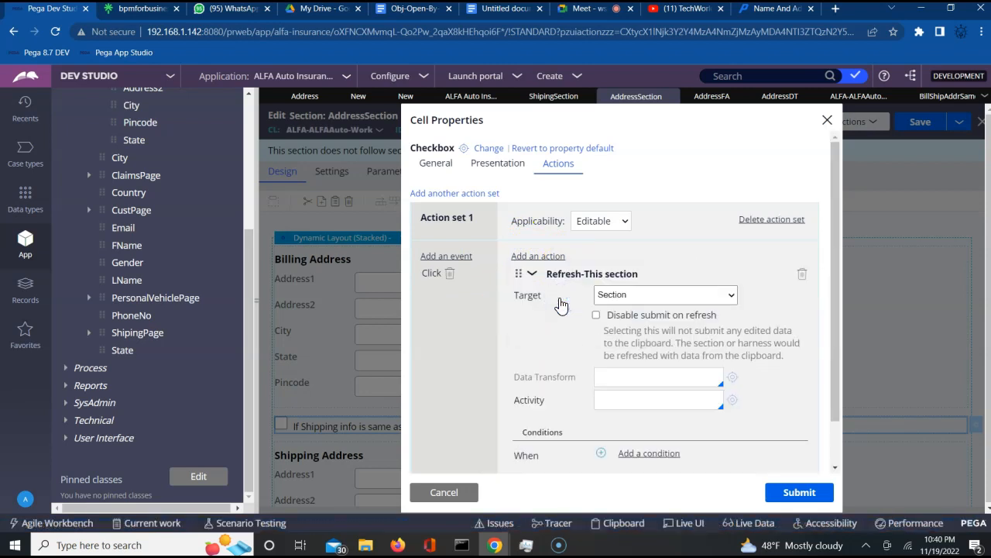
{"action": "left_click", "coordinate": [625, 384]}
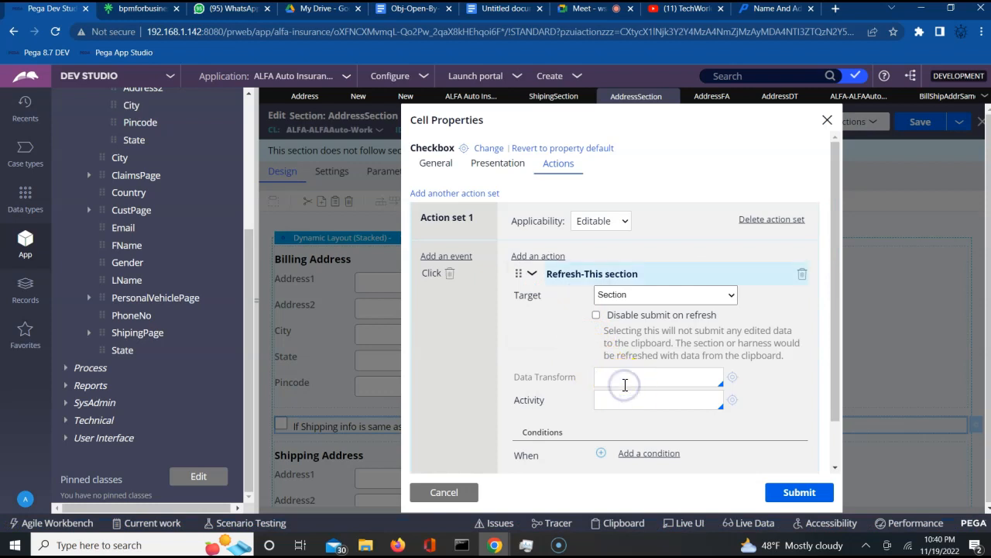
{"action": "key", "text": "Return"}
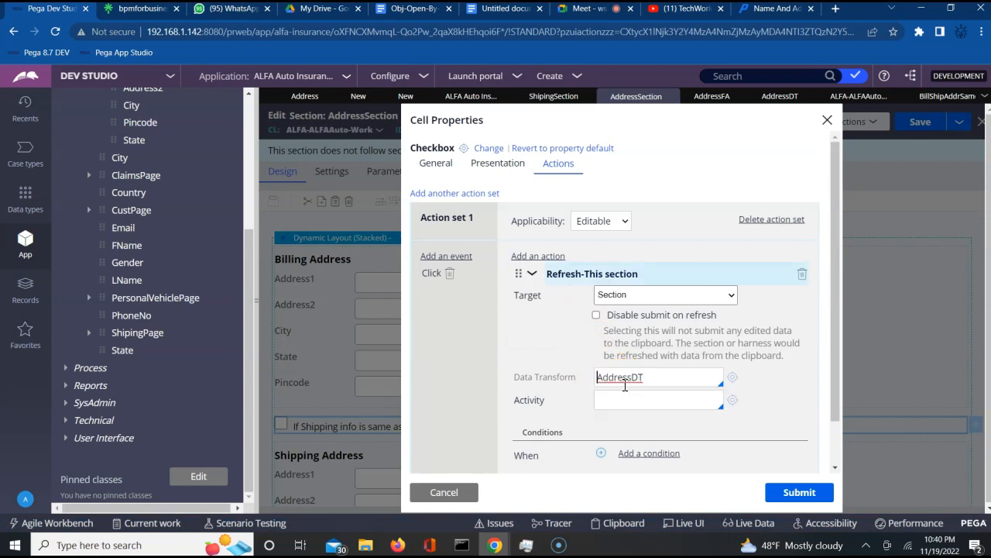
{"action": "left_click", "coordinate": [761, 410]}
{"action": "left_click", "coordinate": [652, 377]}
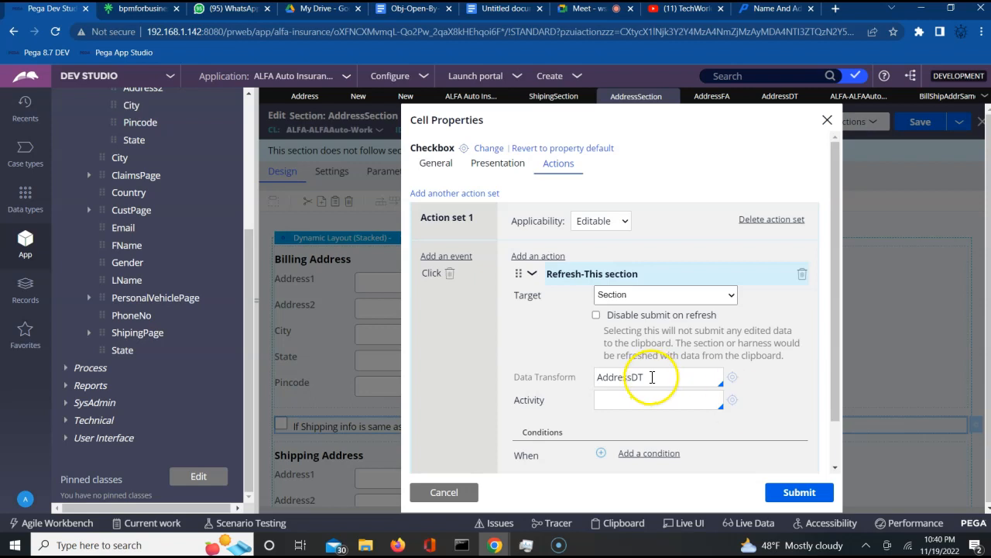
{"action": "left_click", "coordinate": [799, 496]}
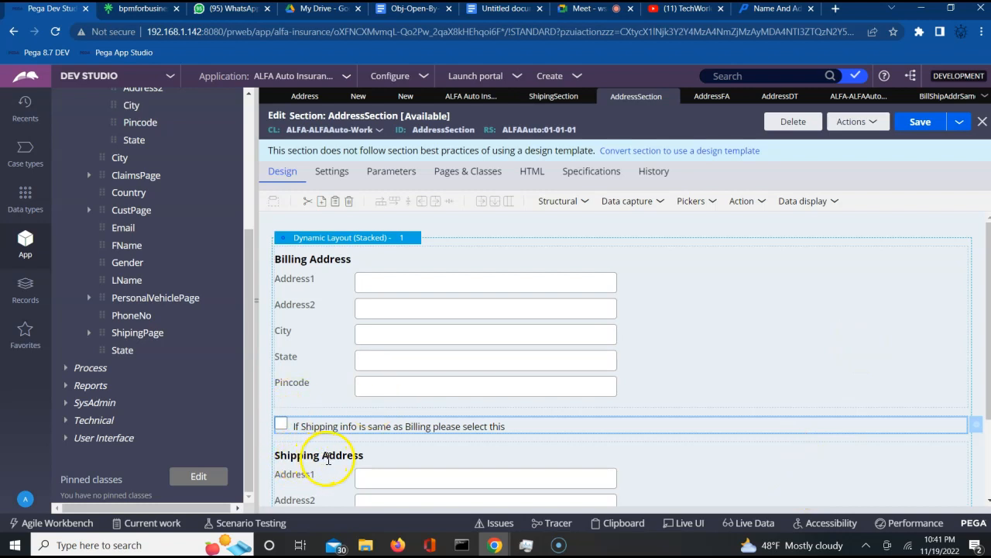
{"action": "left_click", "coordinate": [895, 487]}
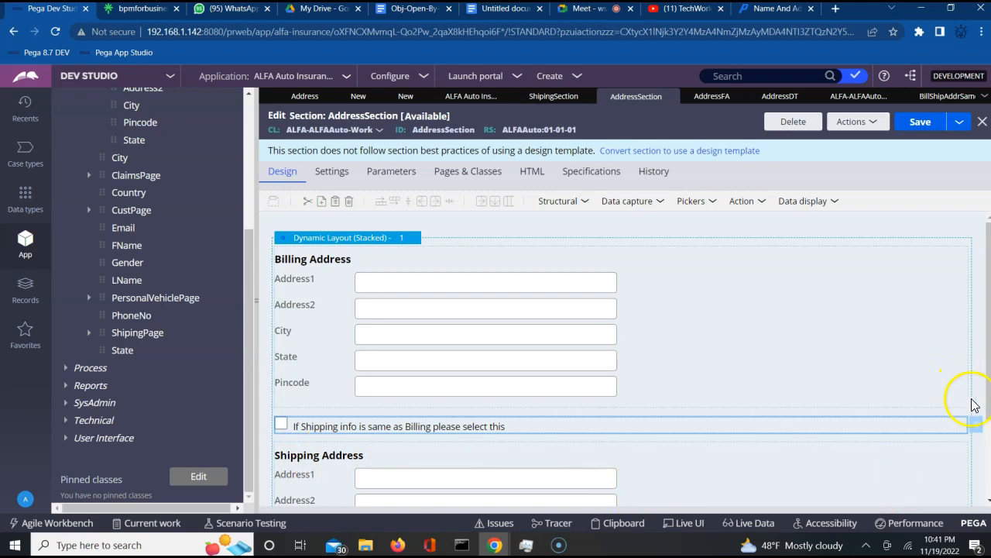
{"action": "left_click", "coordinate": [989, 440]}
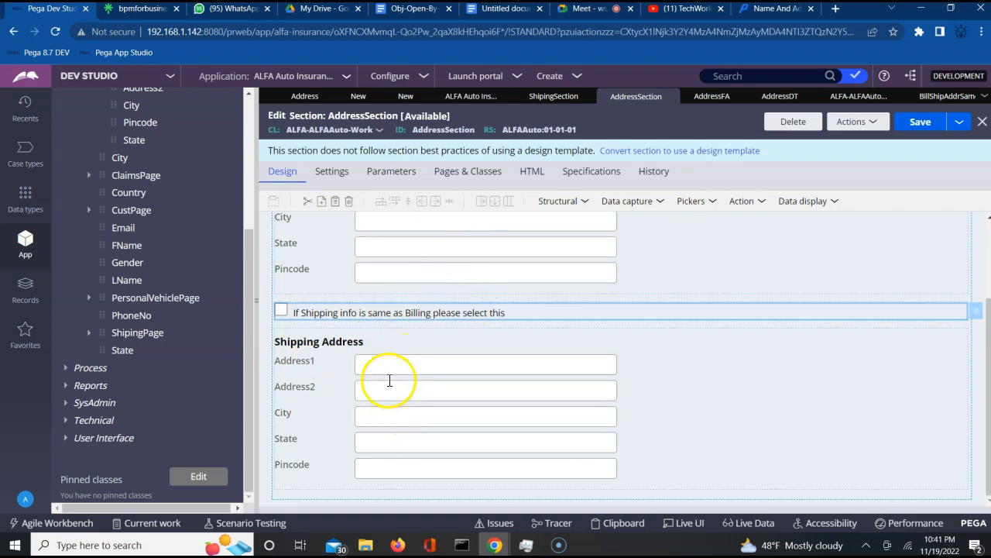
{"action": "left_click", "coordinate": [436, 338]}
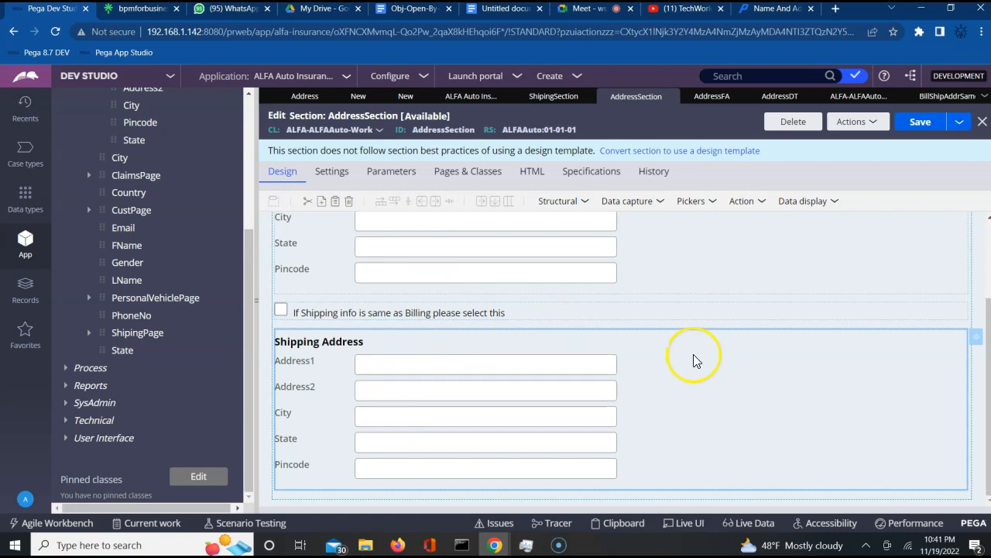
- Make the Shipping section read-only when BillShipAddrSame holds, then cancel those property changes
{"action": "left_click", "coordinate": [977, 338]}
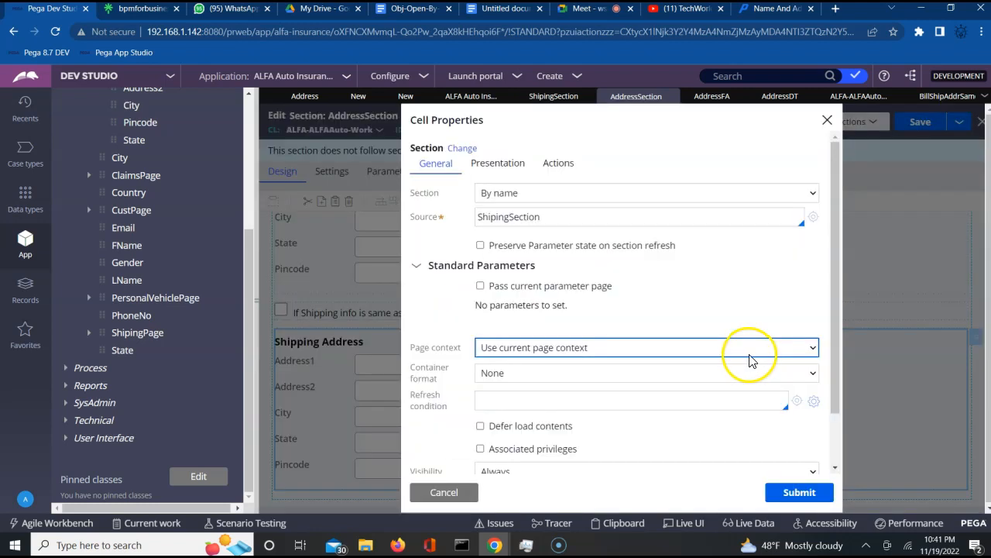
{"action": "left_click", "coordinate": [482, 165]}
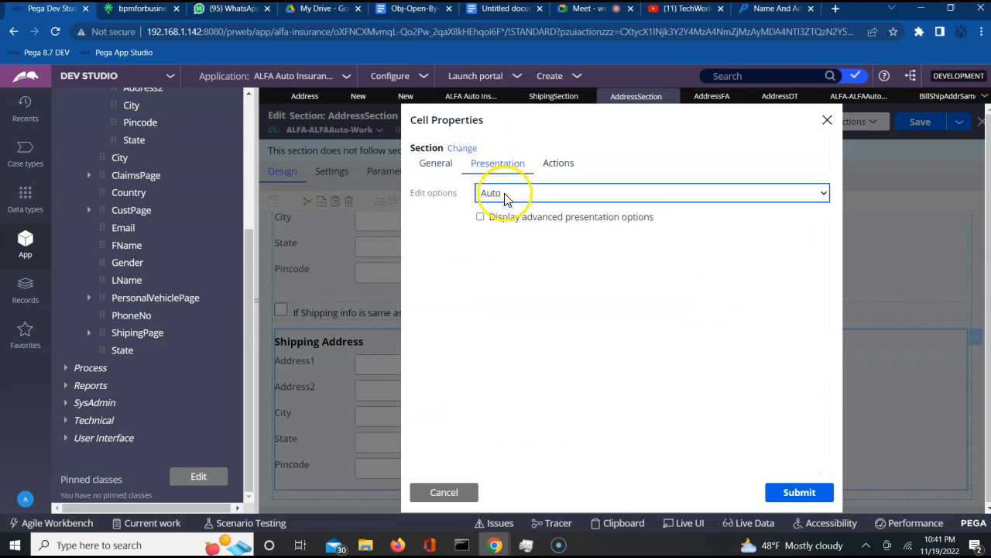
{"action": "left_click", "coordinate": [509, 195]}
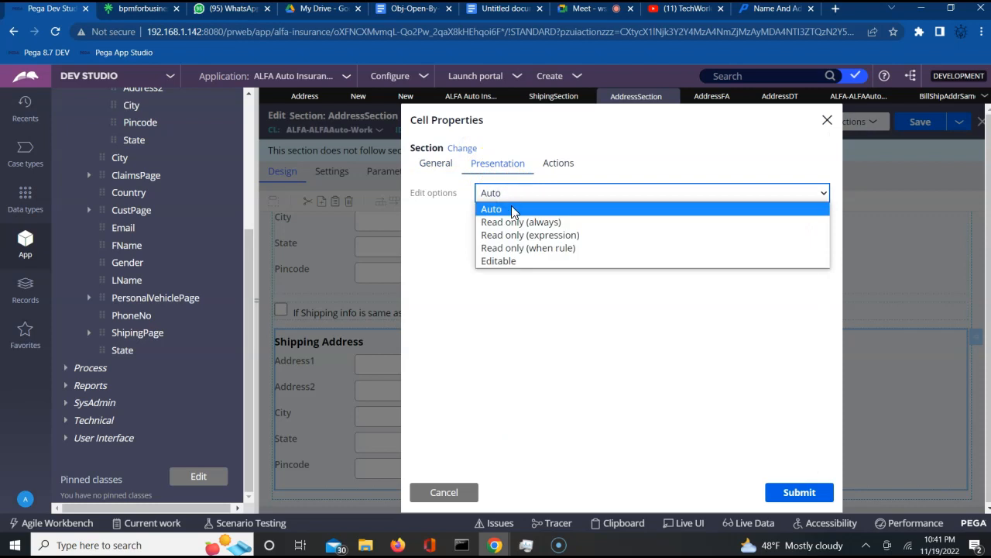
{"action": "left_click", "coordinate": [511, 224]}
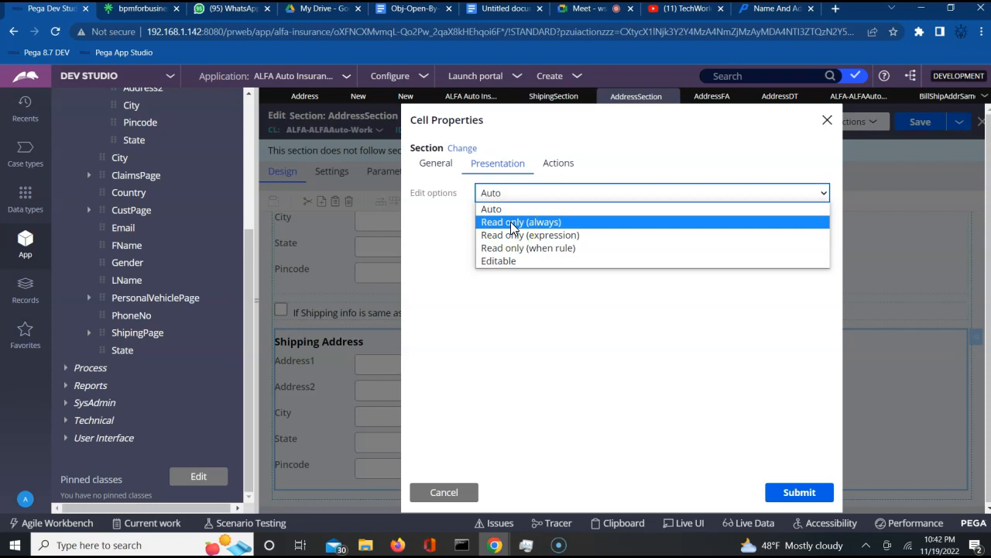
{"action": "left_click", "coordinate": [520, 253]}
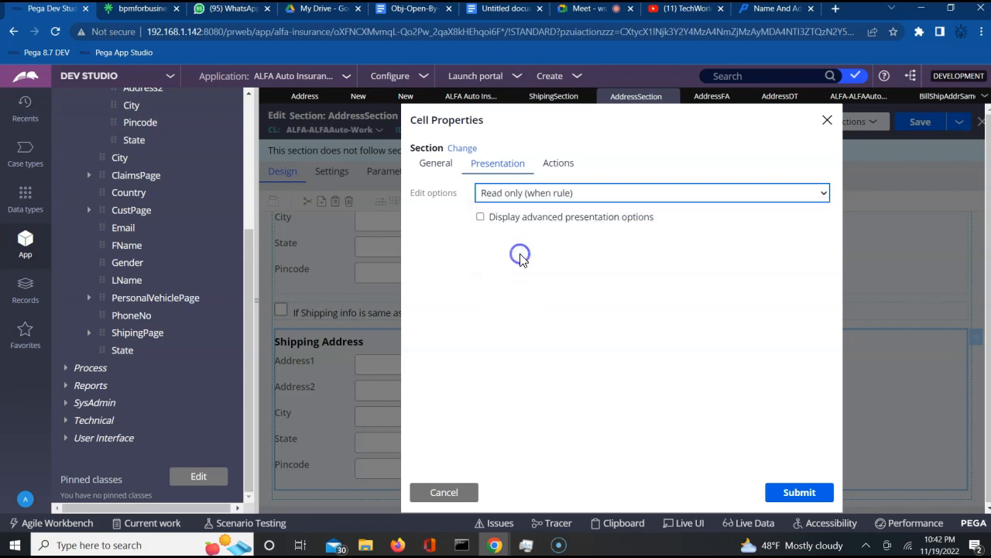
{"action": "left_click", "coordinate": [512, 219]}
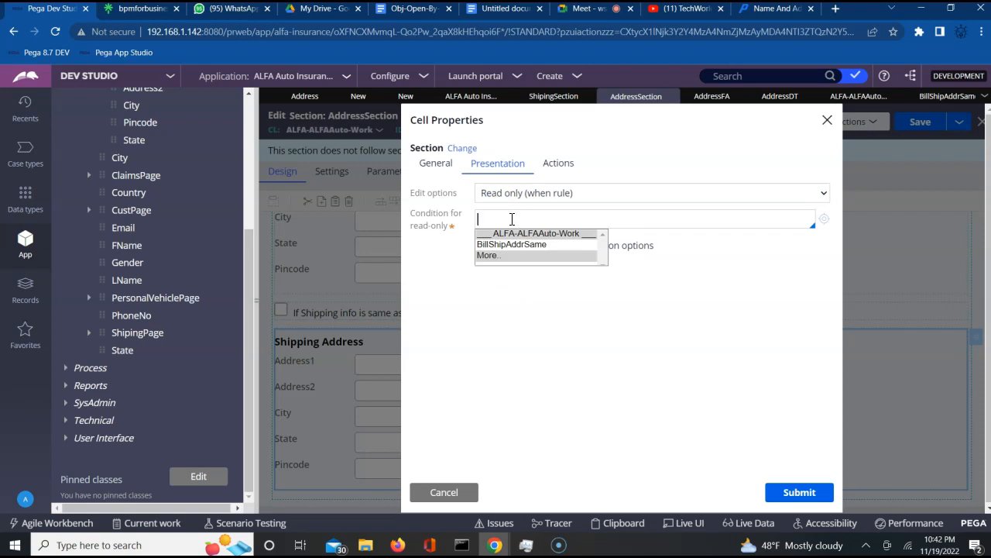
{"action": "key", "text": "Down"}
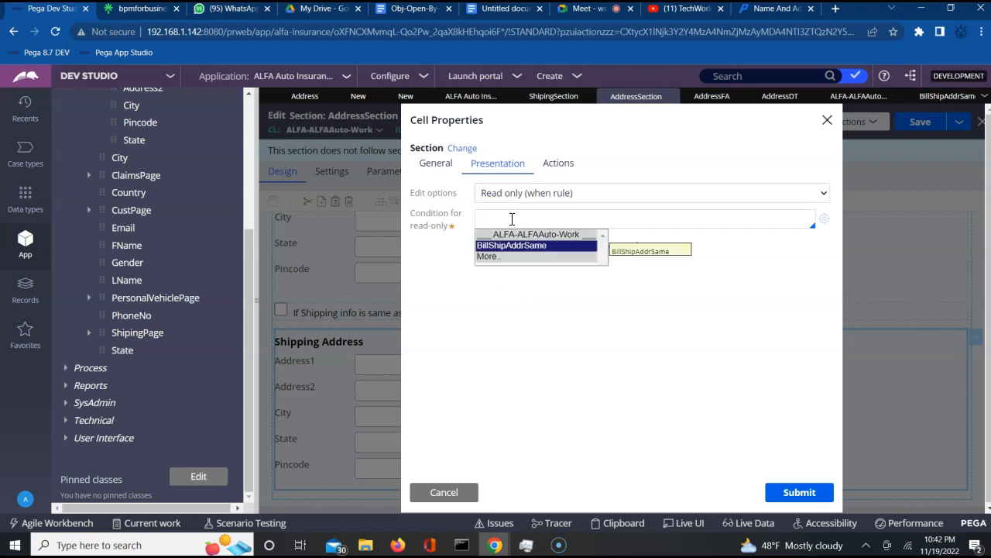
{"action": "key", "text": "Return"}
{"action": "left_click", "coordinate": [540, 222]}
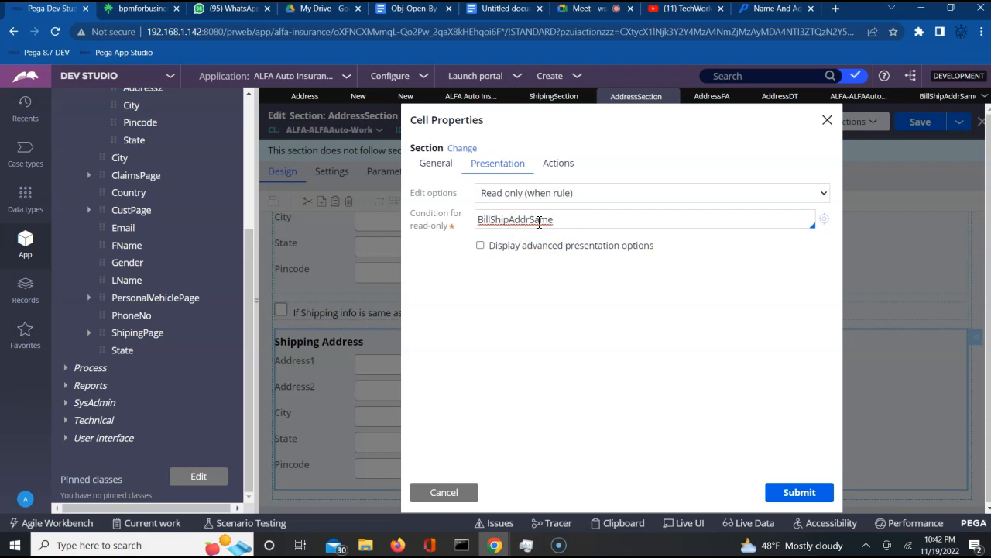
{"action": "left_click", "coordinate": [443, 493]}
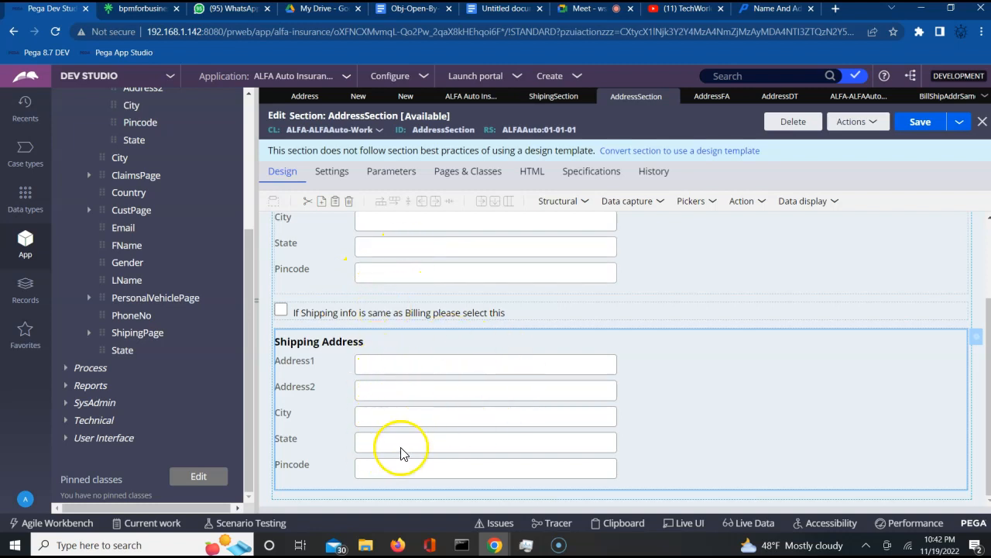
- Reopen the Shipping section's Presentation settings, choose Read only (when rule), and admit the Meet joiner
{"action": "left_click", "coordinate": [978, 341]}
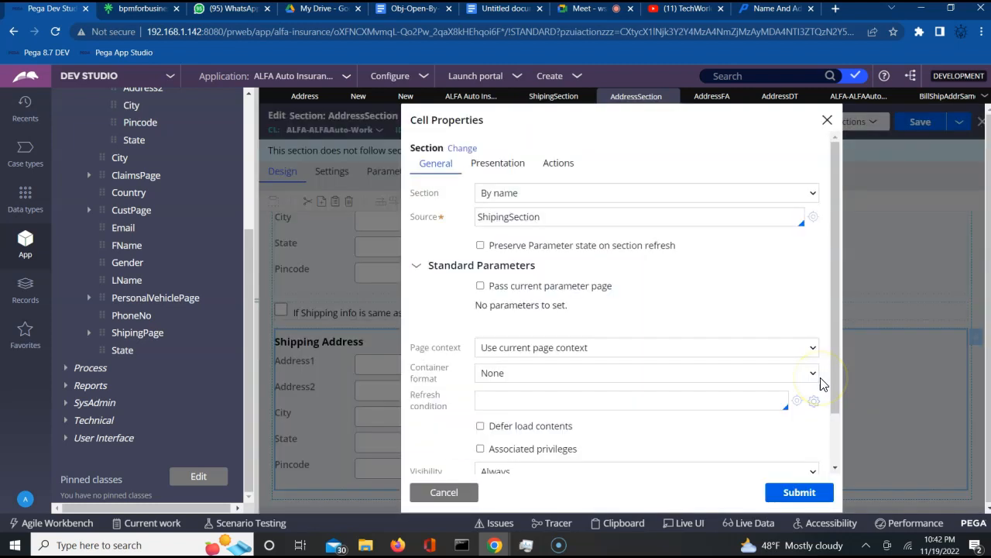
{"action": "left_click", "coordinate": [504, 164]}
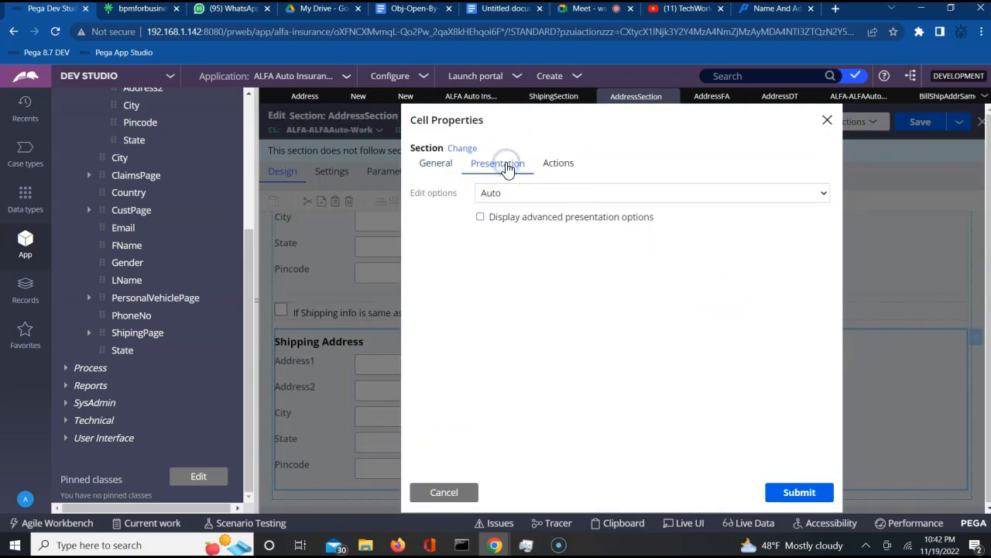
{"action": "left_click", "coordinate": [511, 197]}
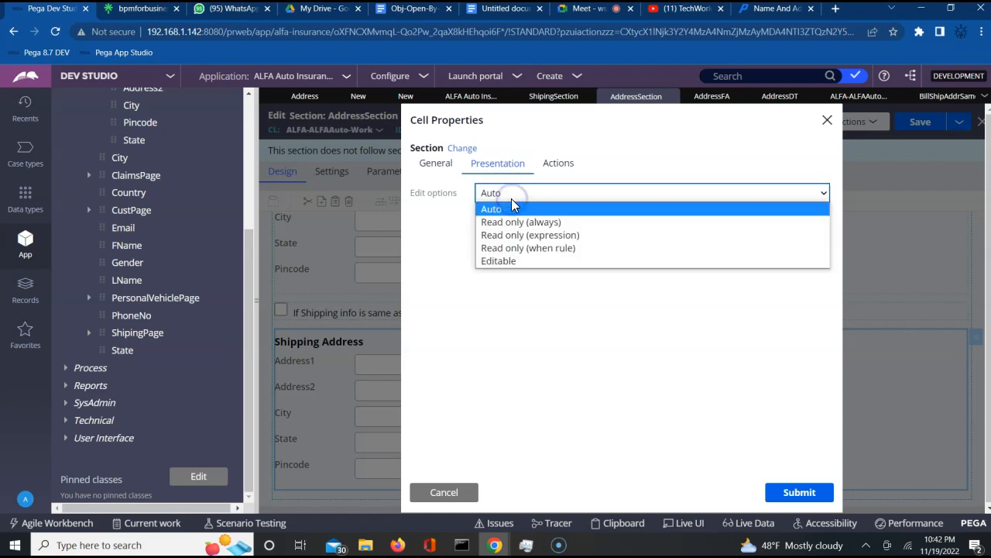
{"action": "left_click", "coordinate": [509, 250]}
{"action": "left_click", "coordinate": [584, 11]}
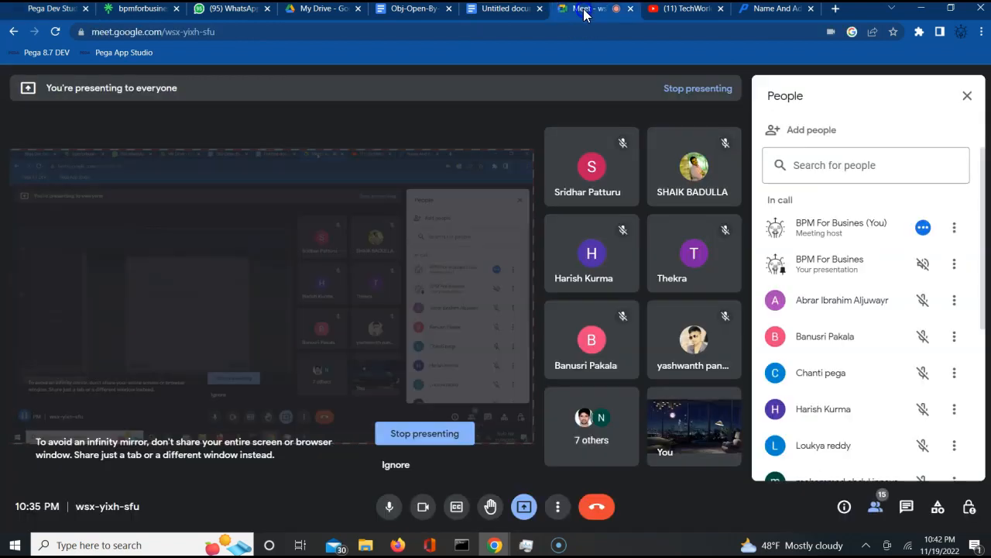
{"action": "left_click", "coordinate": [633, 141]}
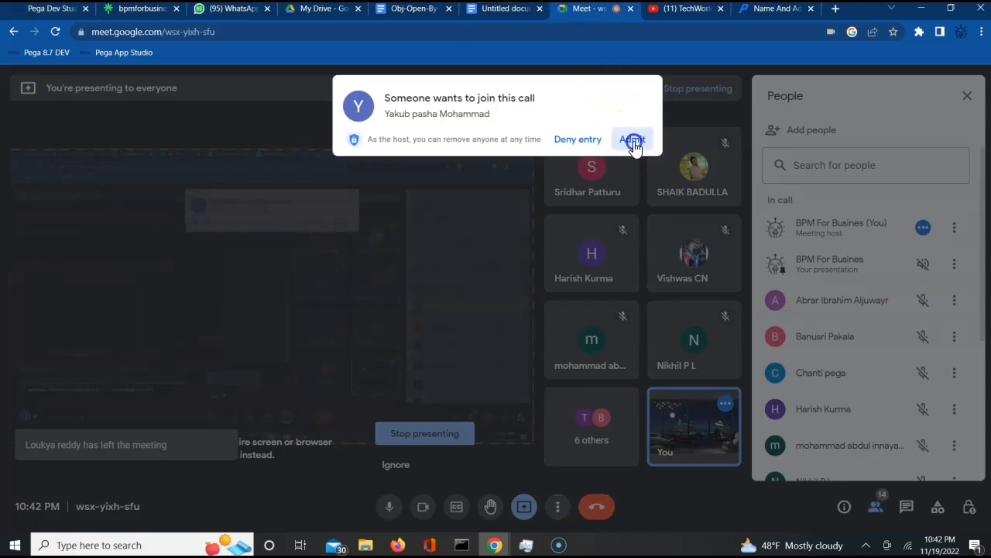
- Set BillShipAddrSame as the Shipping section's read-only condition and submit
{"action": "left_click", "coordinate": [62, 11]}
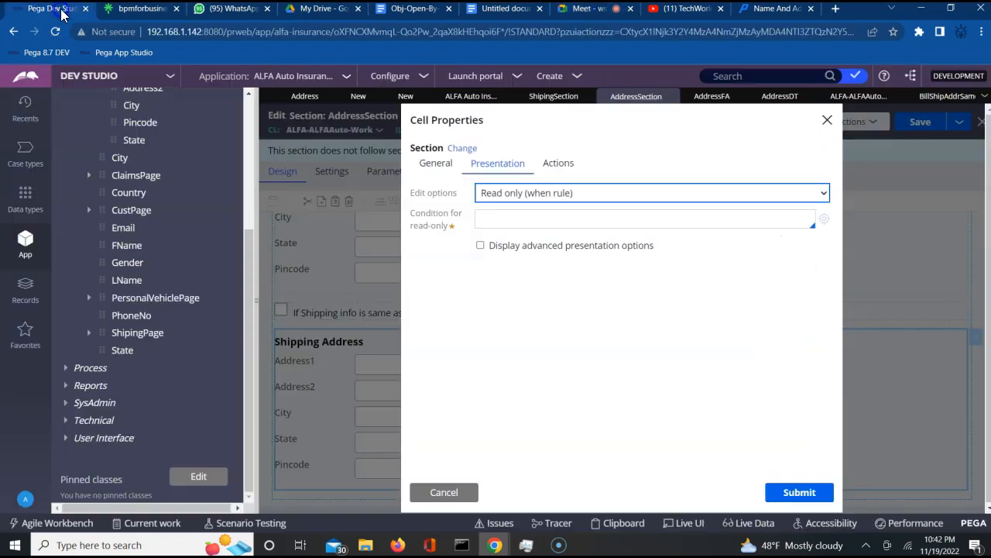
{"action": "left_click", "coordinate": [540, 224]}
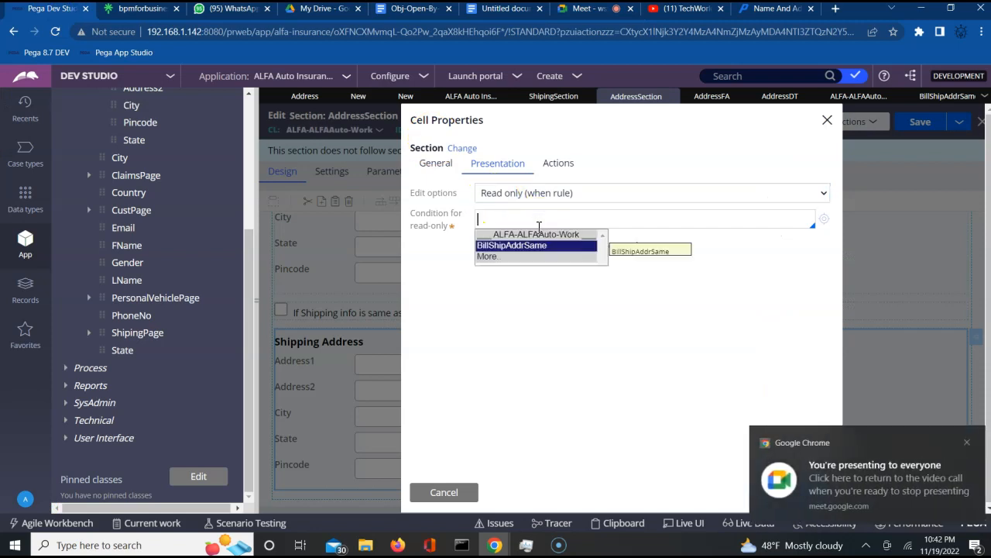
{"action": "key", "text": "Return"}
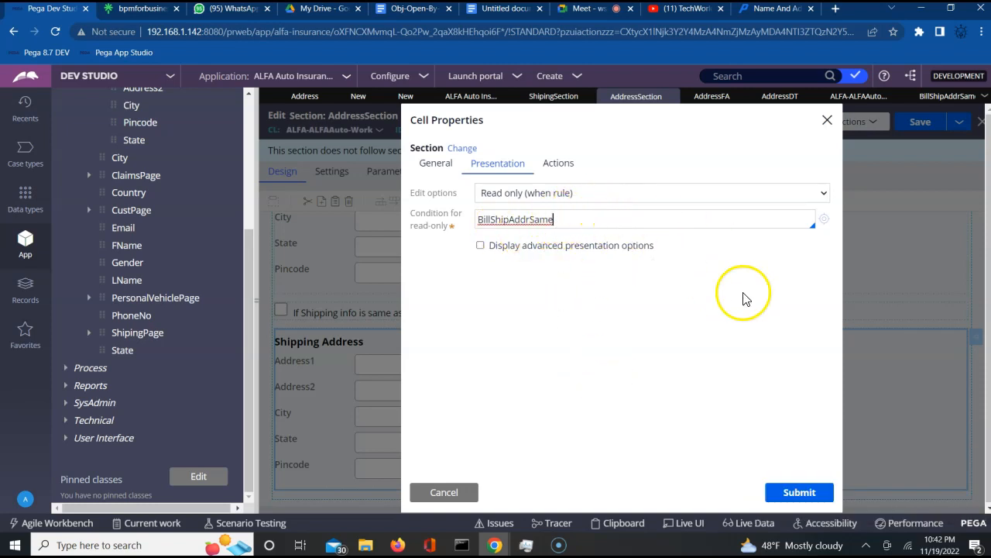
{"action": "left_click", "coordinate": [794, 493]}
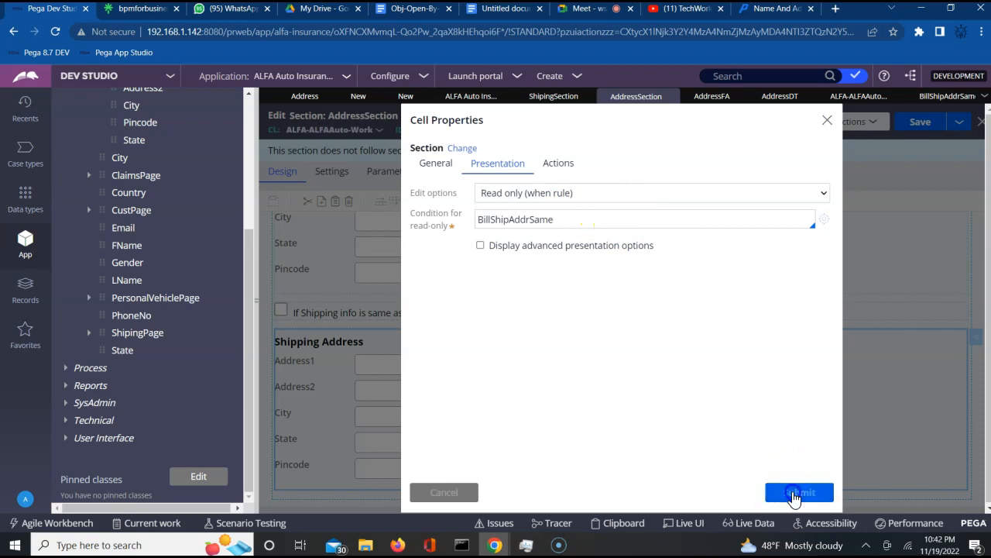
- Review the BillShipAddrSame when rule, then save the AddressSection
{"action": "left_click", "coordinate": [947, 96]}
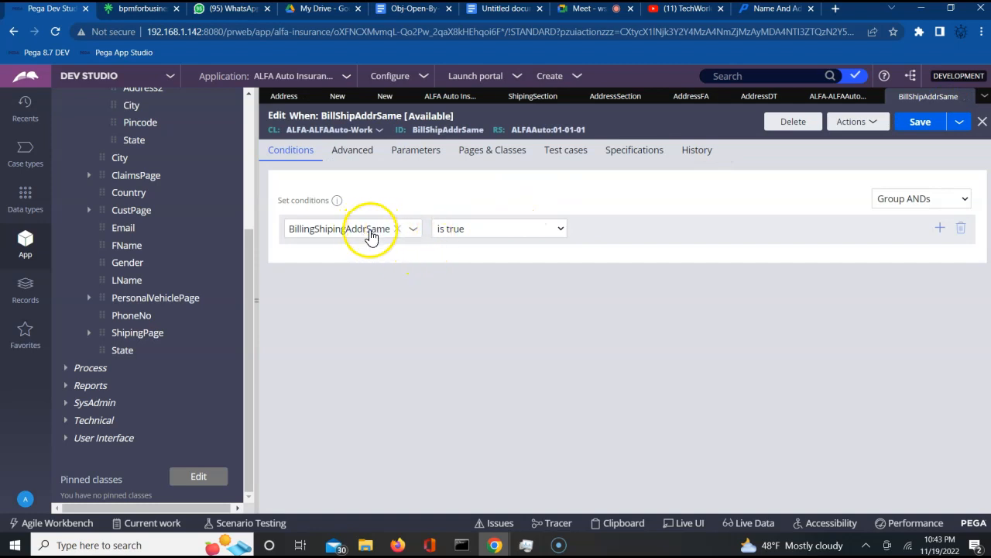
{"action": "left_click", "coordinate": [461, 234]}
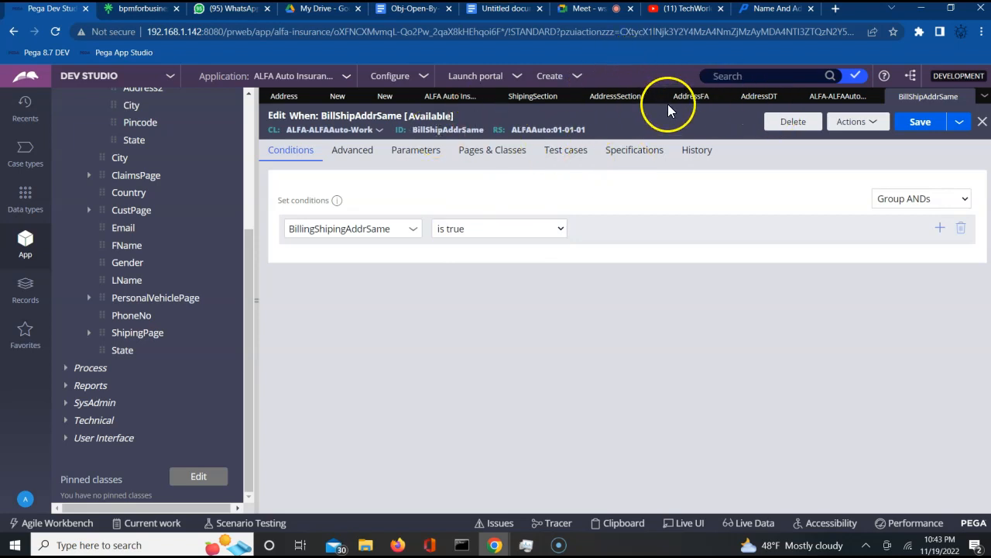
{"action": "left_click", "coordinate": [616, 98]}
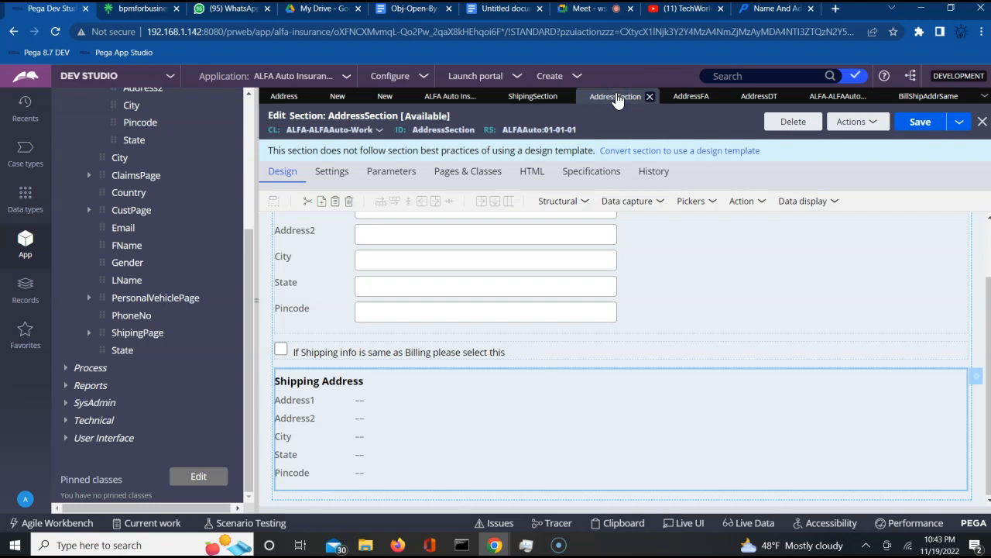
{"action": "left_click", "coordinate": [914, 127]}
- Open CustomerFlow from Process > Flow in the App explorer, collapsing Data Model
{"action": "scroll", "coordinate": [250, 182], "scroll_direction": "up", "scroll_amount": 5}
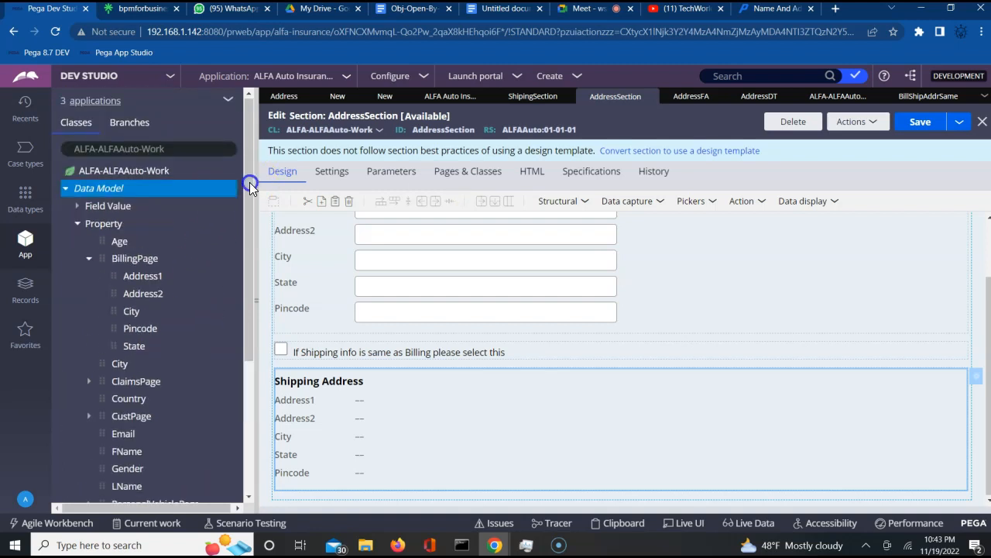
{"action": "left_click", "coordinate": [65, 190]}
{"action": "left_click", "coordinate": [65, 207]}
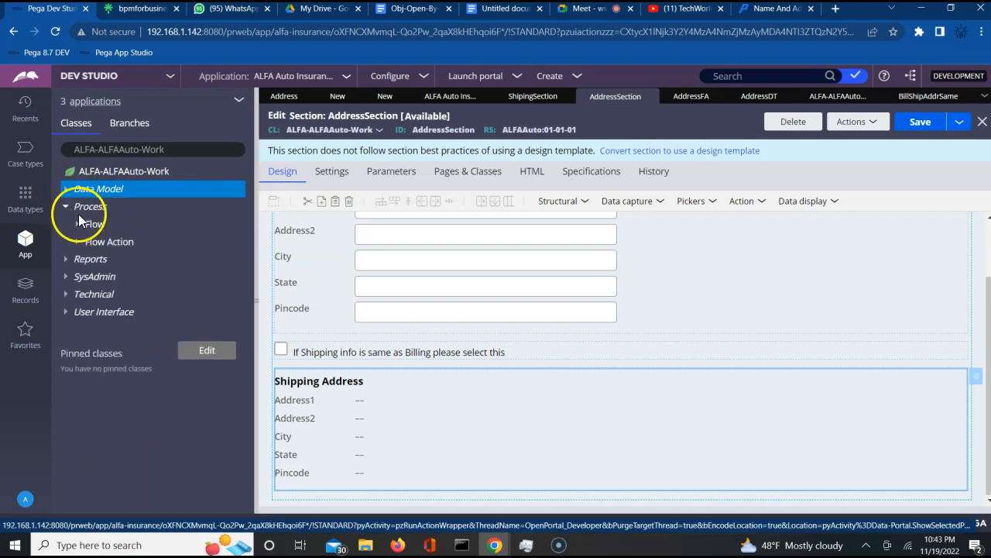
{"action": "left_click", "coordinate": [78, 224]}
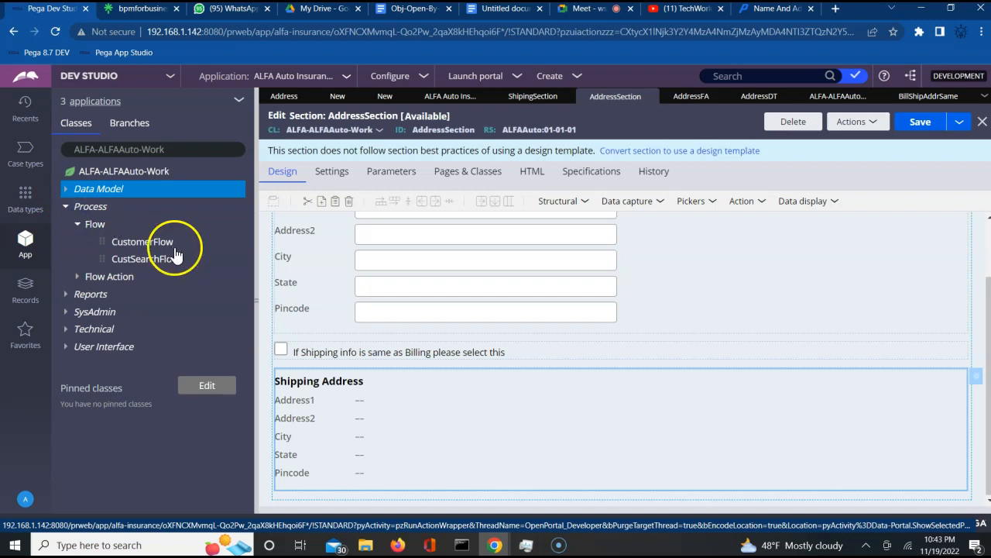
{"action": "left_click", "coordinate": [142, 241]}
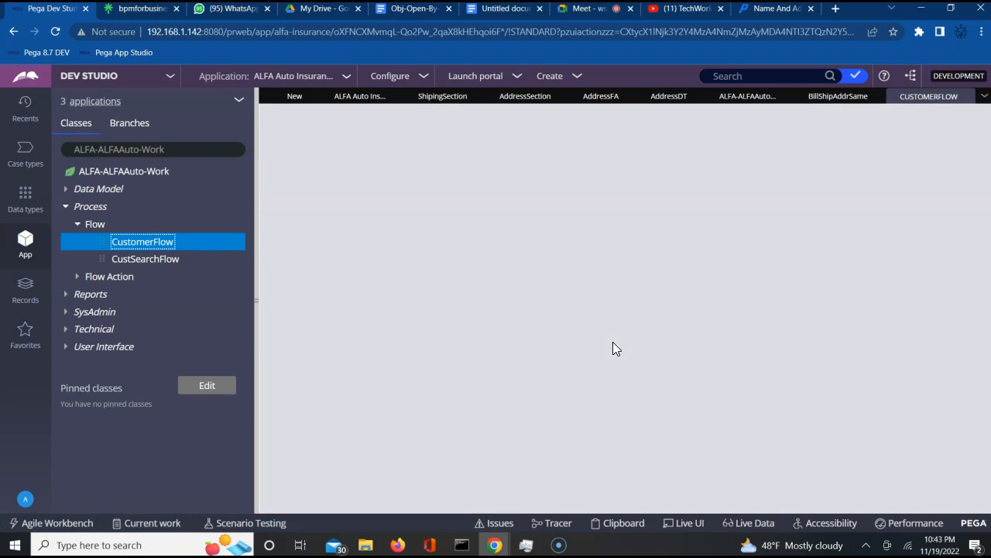
- Inspect the CustomerInfo and Personal Vehicle info steps, glance at AddressSection, and return to CustomerFlow
{"action": "left_click", "coordinate": [549, 256]}
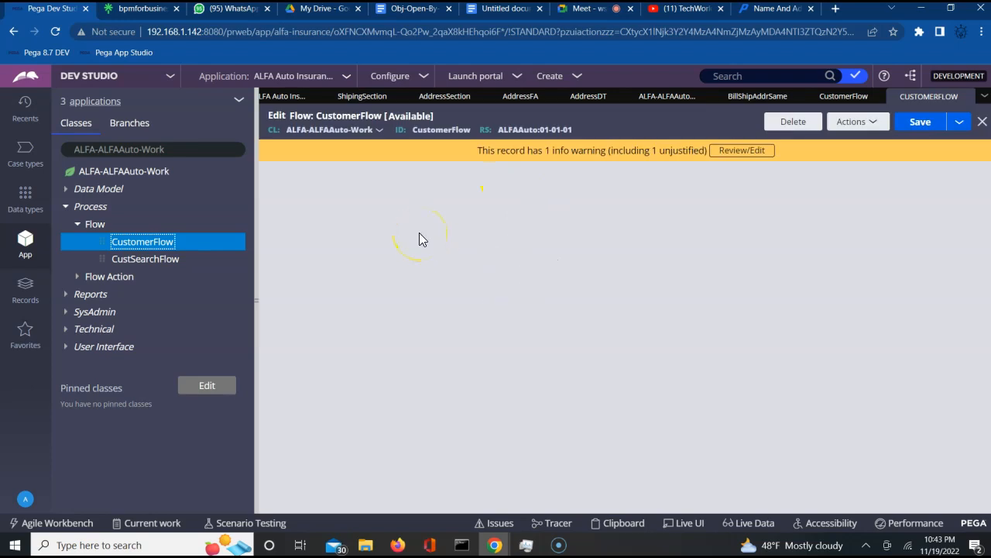
{"action": "left_click", "coordinate": [525, 261]}
{"action": "left_click", "coordinate": [434, 249]}
{"action": "left_click", "coordinate": [447, 277]}
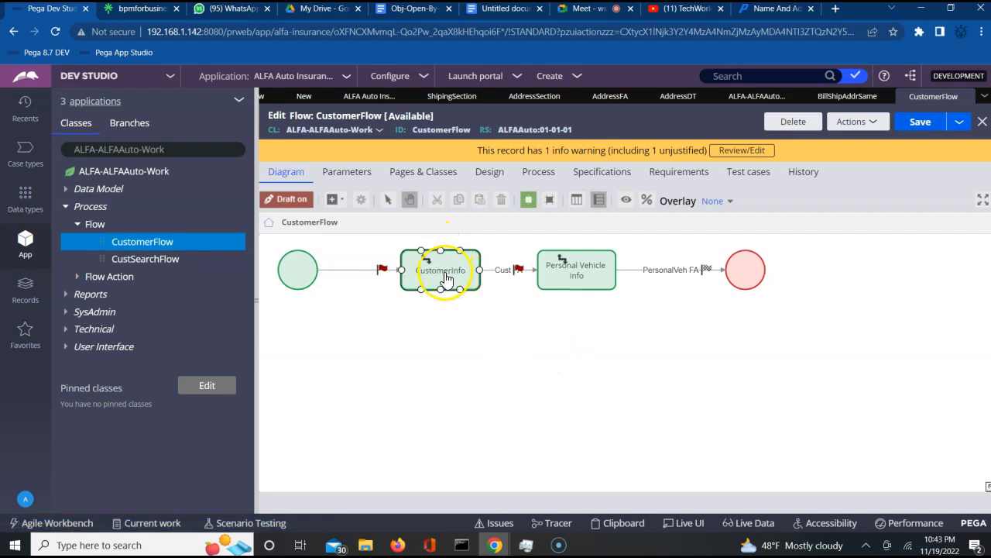
{"action": "left_click", "coordinate": [584, 278]}
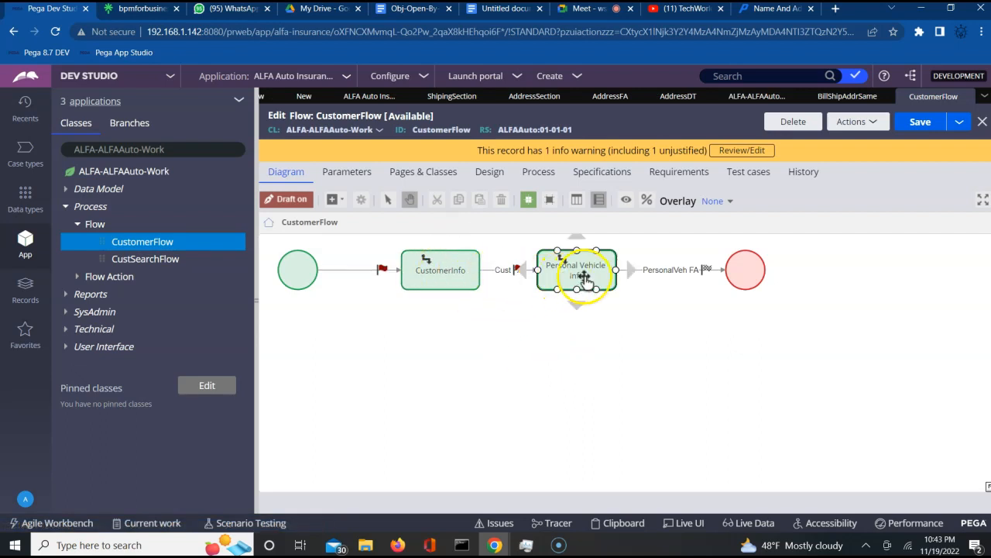
{"action": "left_click", "coordinate": [648, 280]}
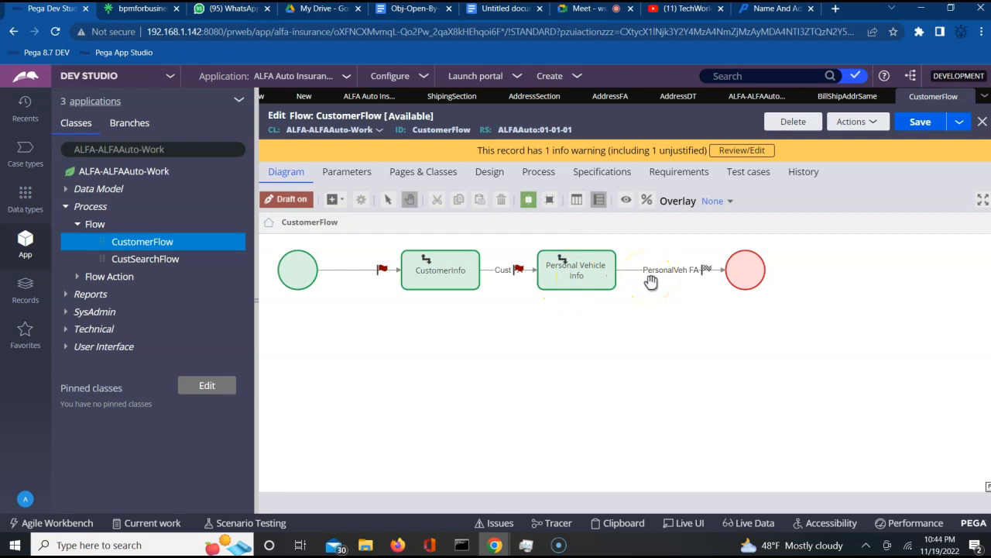
{"action": "left_click", "coordinate": [577, 278]}
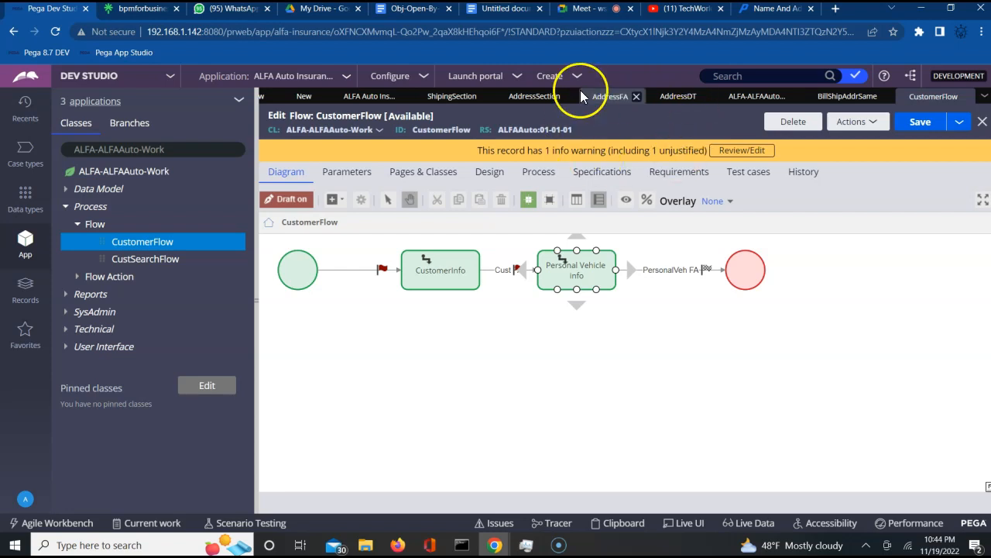
{"action": "left_click", "coordinate": [534, 96]}
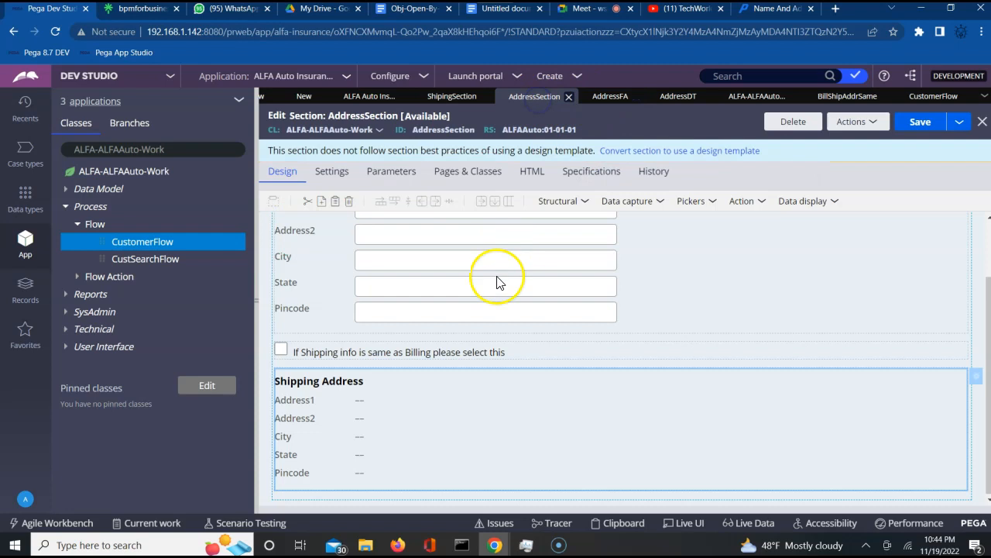
{"action": "left_click", "coordinate": [987, 260]}
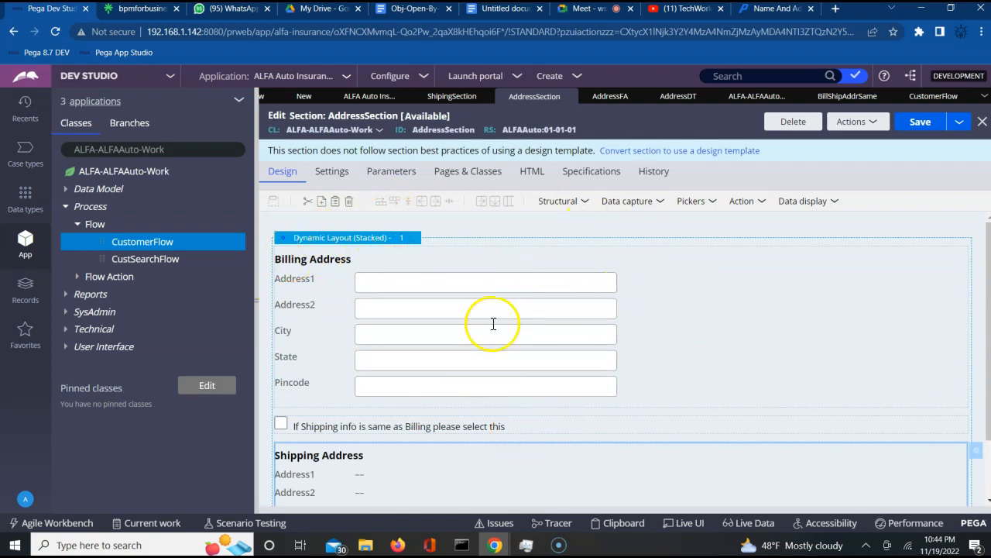
{"action": "left_click", "coordinate": [938, 101]}
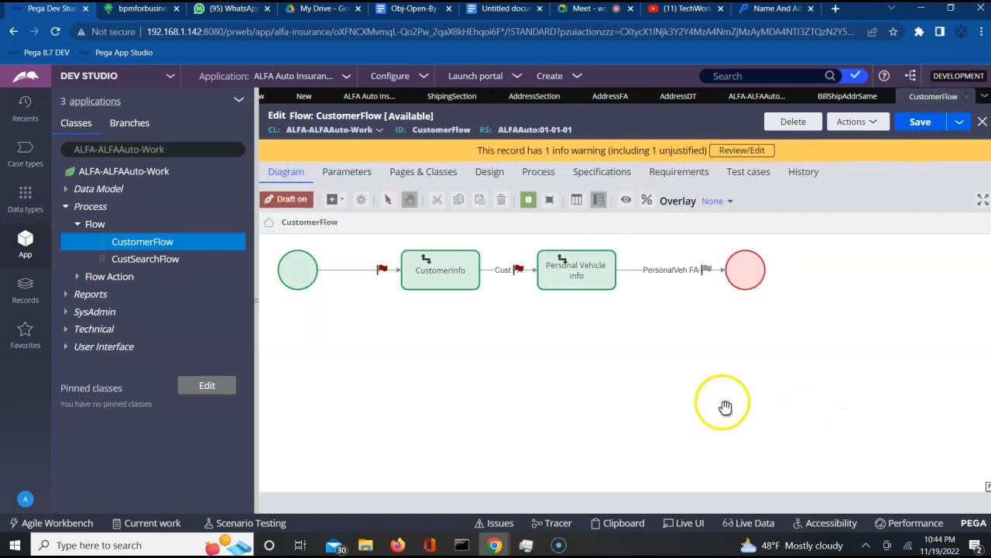
- Add an Assignment after Personal Vehicle info, reconnecting PersonalVeh FA to it before the end shape
{"action": "left_click", "coordinate": [342, 202]}
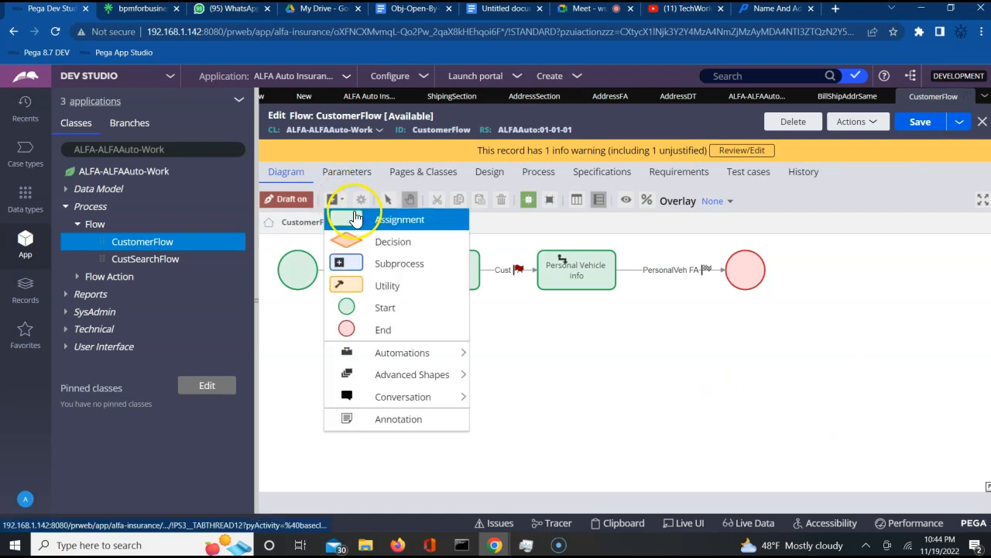
{"action": "left_click_drag", "start_coordinate": [356, 224], "coordinate": [678, 313]}
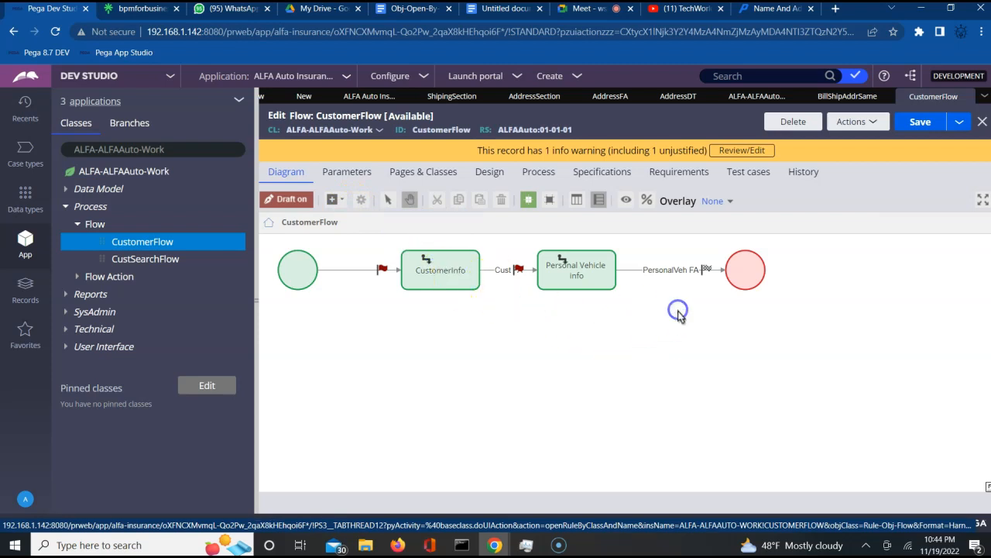
{"action": "left_click", "coordinate": [724, 277]}
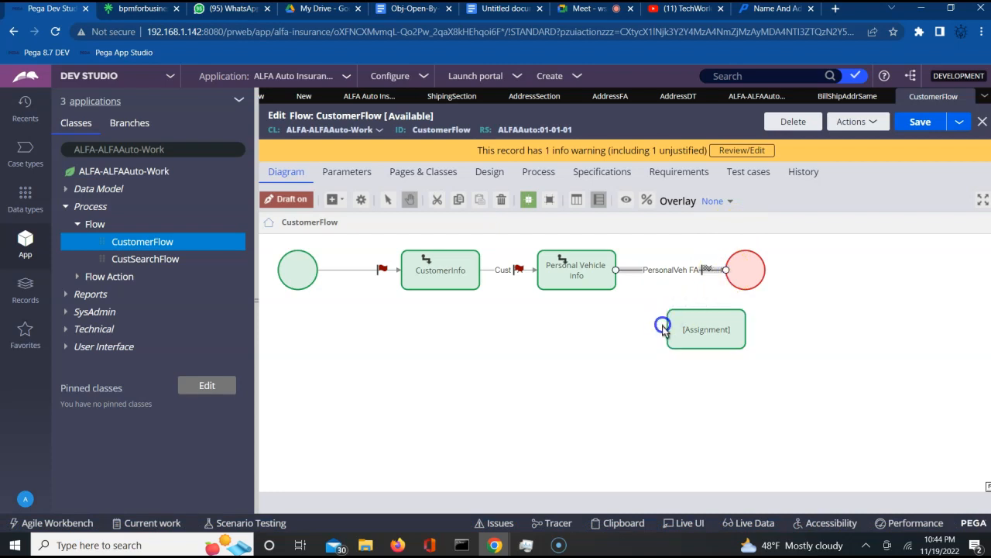
{"action": "left_click_drag", "start_coordinate": [725, 269], "coordinate": [667, 329]}
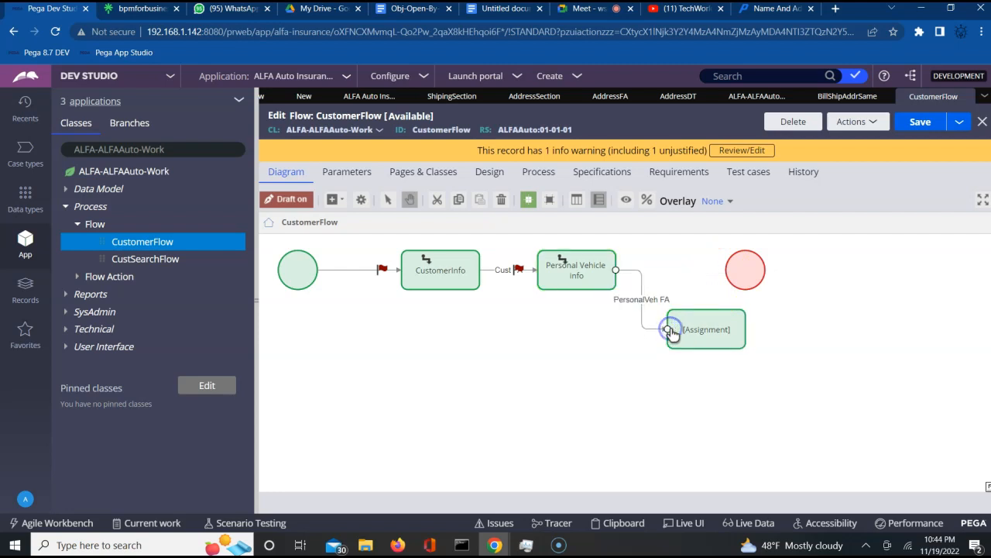
{"action": "left_click_drag", "start_coordinate": [736, 280], "coordinate": [863, 279]}
{"action": "mouse_move", "coordinate": [704, 327]}
{"action": "left_mouse_down"}
{"action": "mouse_move", "coordinate": [664, 266]}
{"action": "mouse_move", "coordinate": [850, 274]}
{"action": "left_mouse_up"}
- Rename the new assignment to Addr Info and submit its properties
{"action": "left_click", "coordinate": [739, 271]}
{"action": "double_click", "coordinate": [730, 277]}
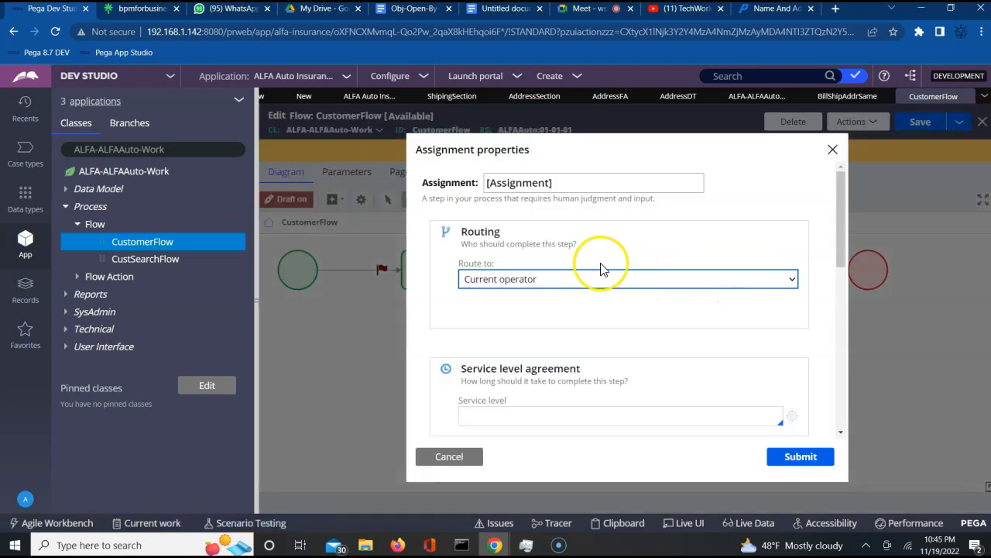
{"action": "double_click", "coordinate": [521, 183]}
{"action": "triple_click", "coordinate": [522, 183]}
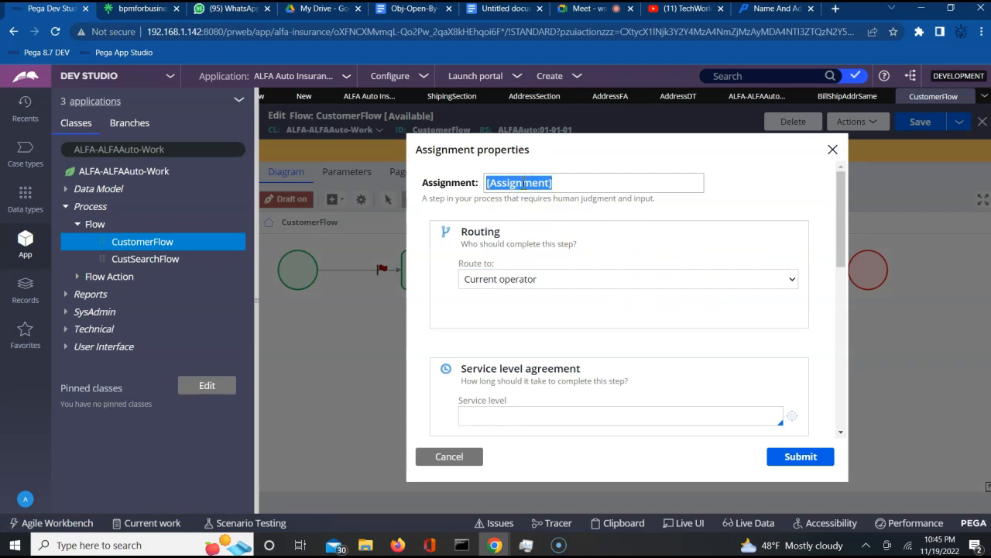
{"action": "type", "text": "Addr Info"}
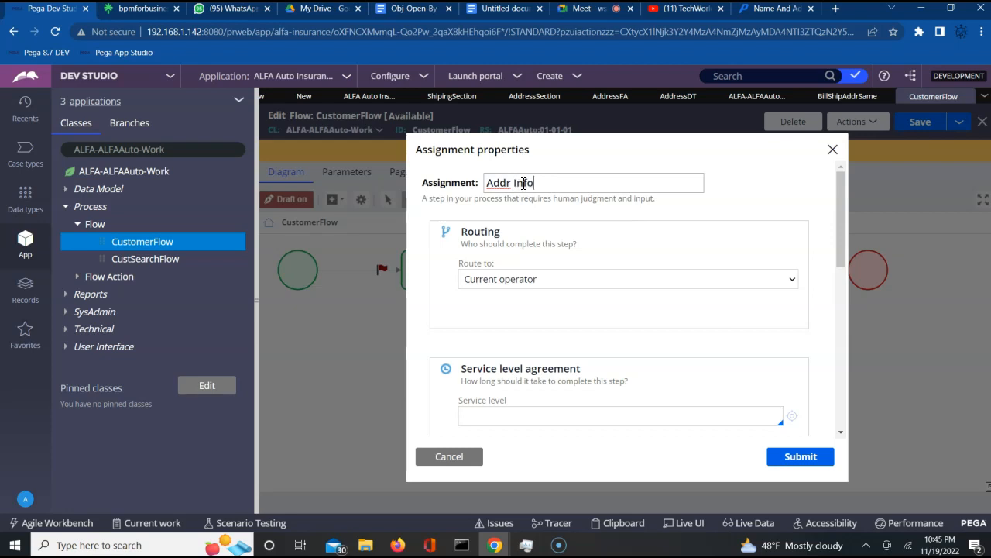
{"action": "left_click", "coordinate": [798, 458]}
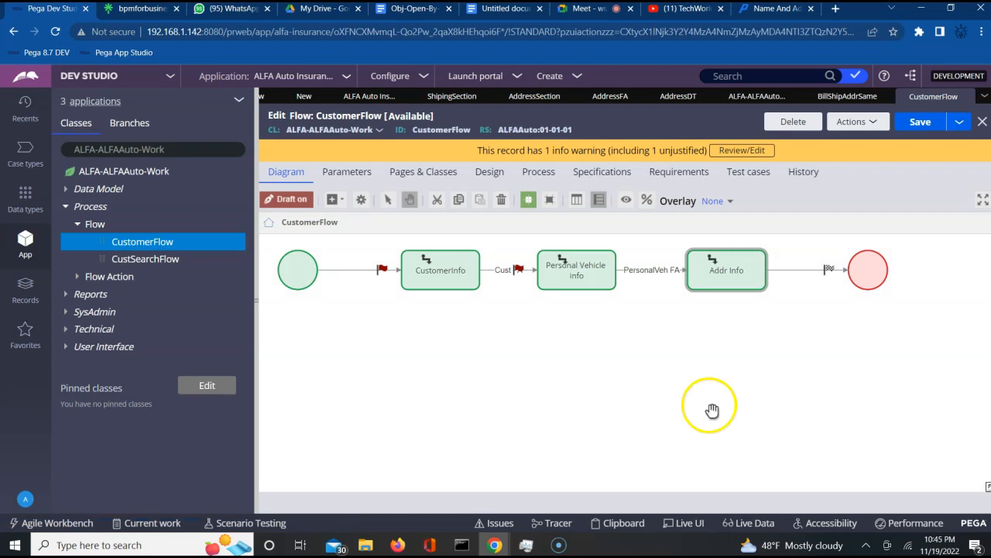
- Name the Addr Info-to-end connector Addr FA with flow action AddressFA, then save CustomerFlow
{"action": "left_click", "coordinate": [720, 272]}
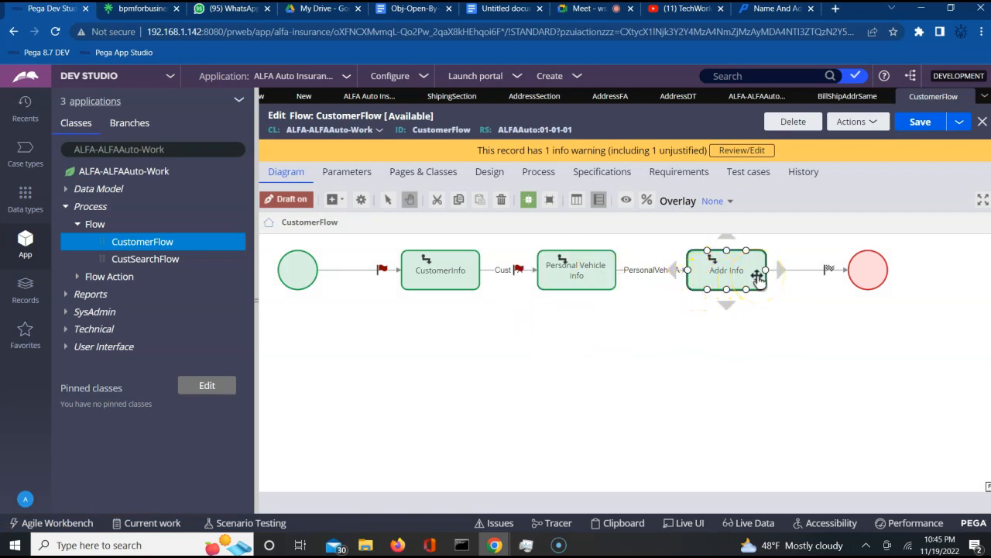
{"action": "left_click", "coordinate": [802, 271]}
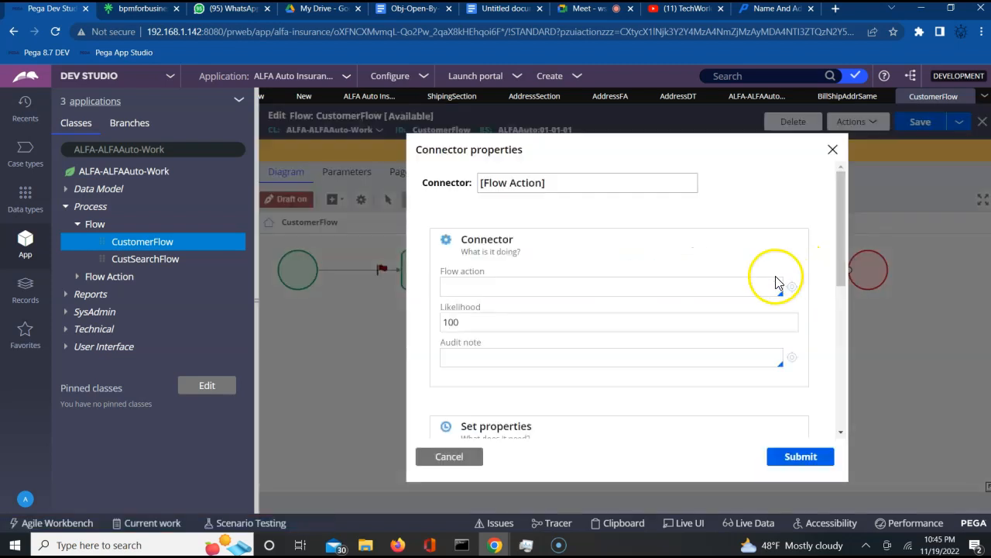
{"action": "left_click", "coordinate": [622, 286]}
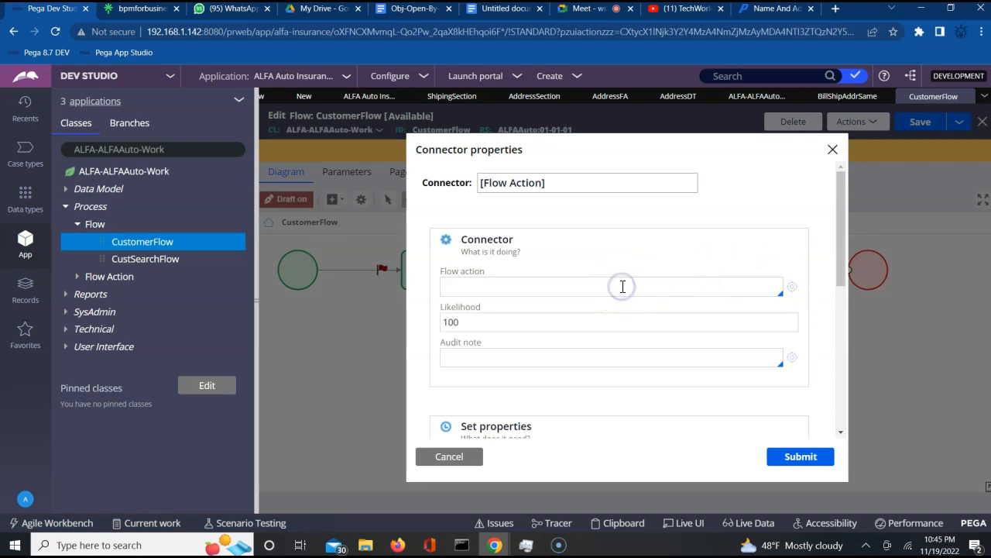
{"action": "triple_click", "coordinate": [528, 188]}
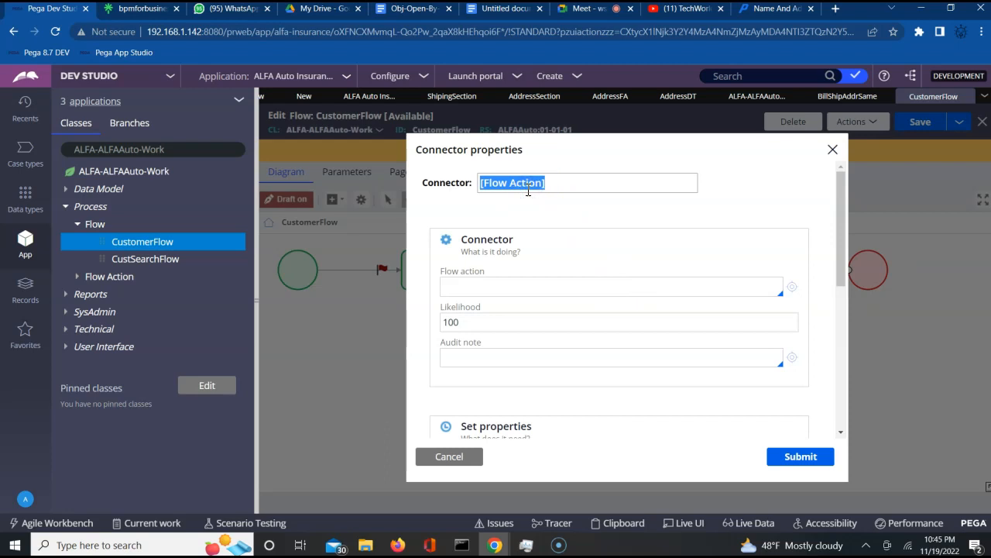
{"action": "type", "text": "Addr FA"}
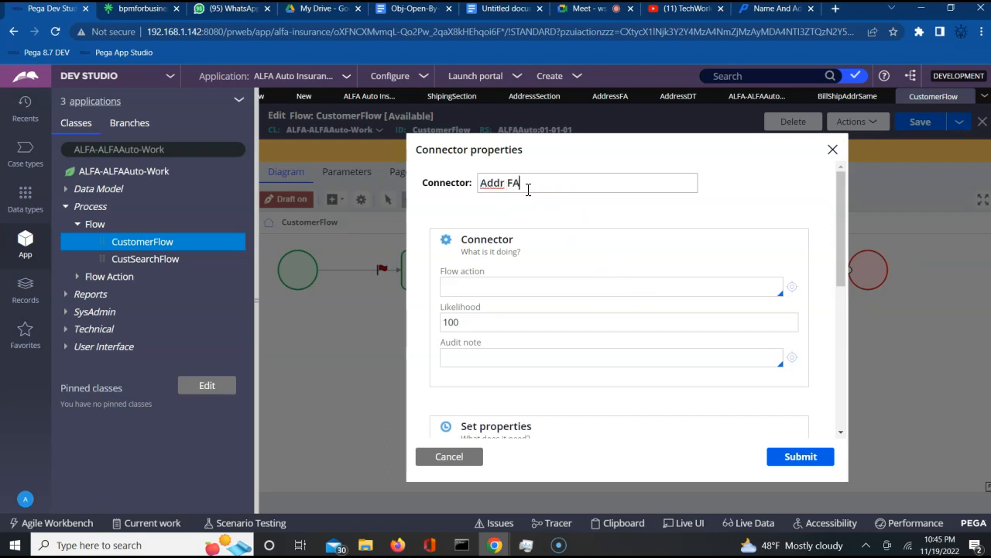
{"action": "left_click", "coordinate": [487, 283]}
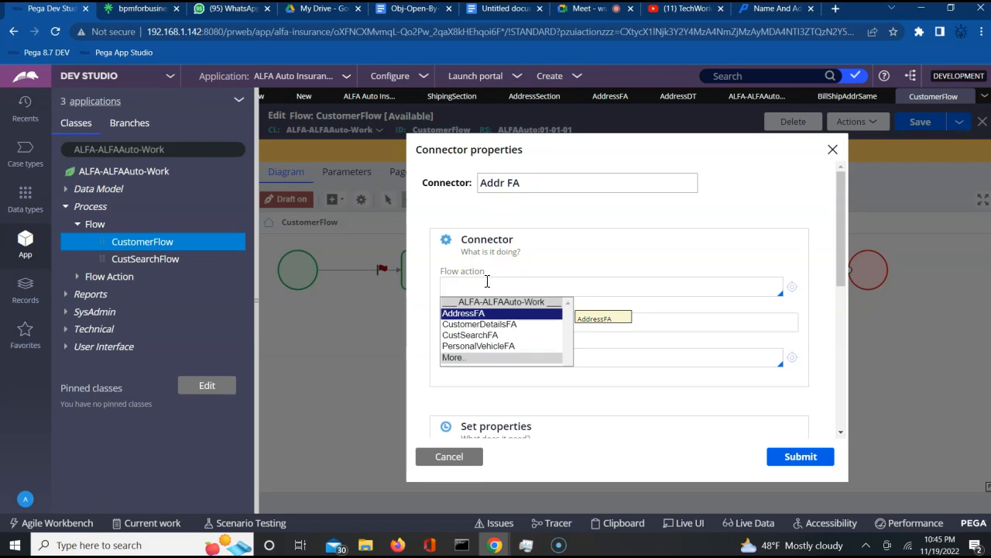
{"action": "key", "text": "Return"}
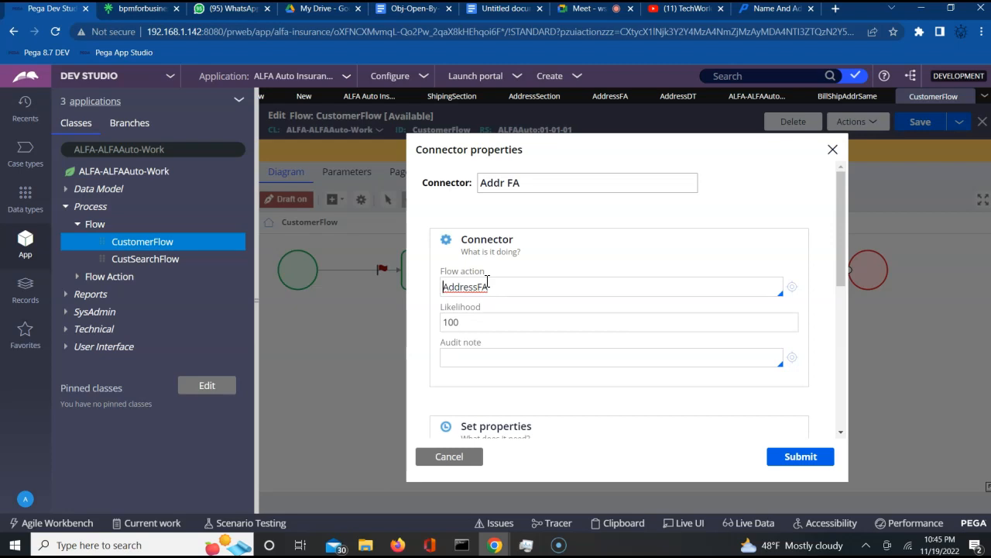
{"action": "left_click", "coordinate": [798, 460]}
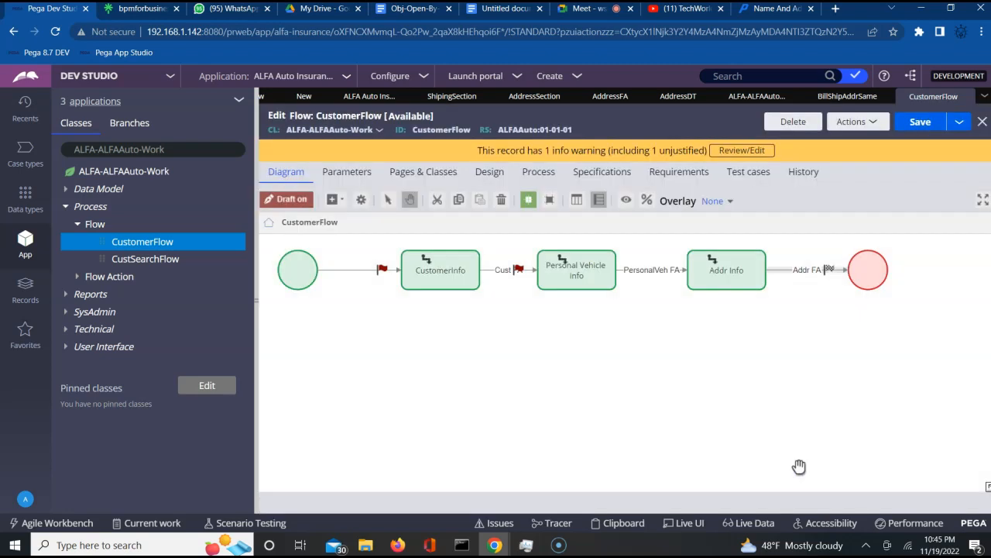
{"action": "left_click", "coordinate": [922, 123]}
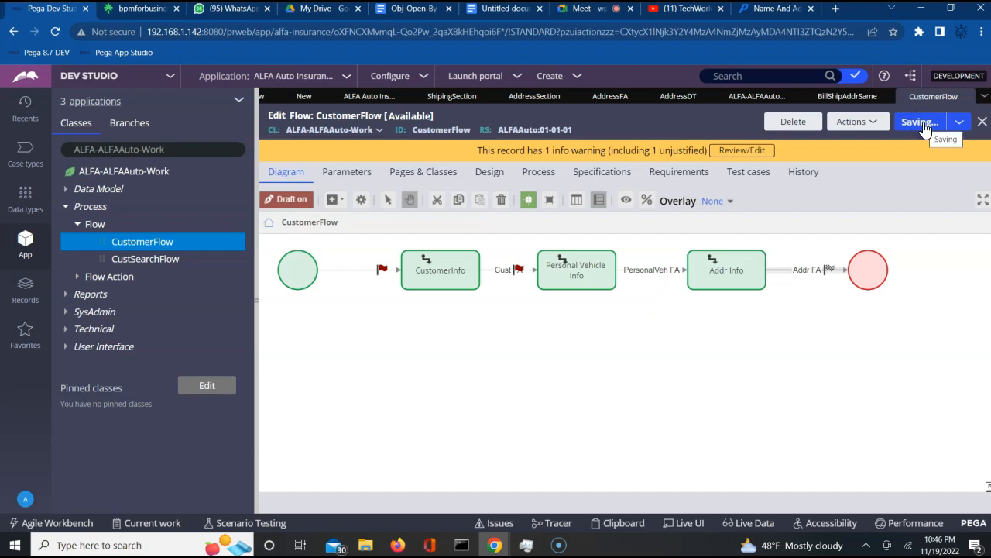
{"action": "left_click", "coordinate": [818, 359]}
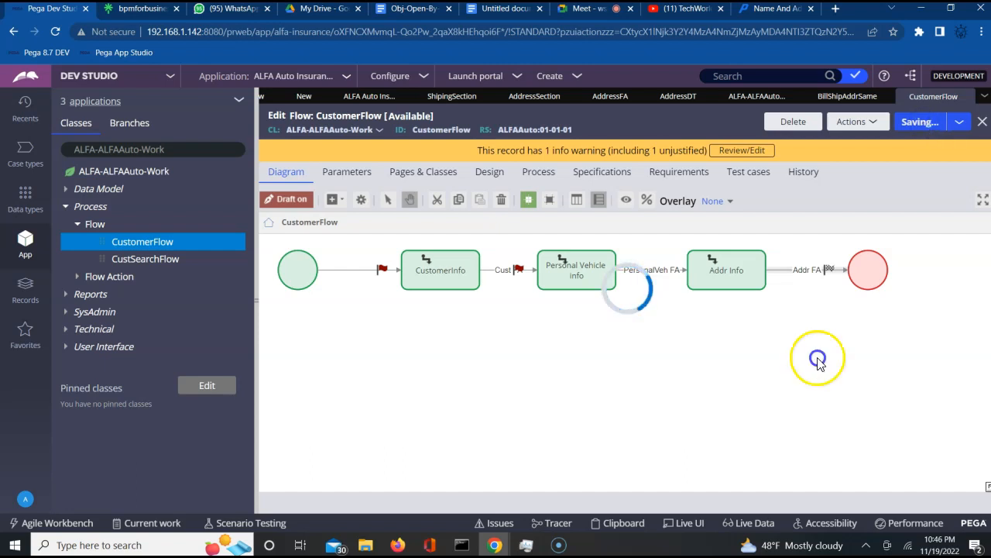
{"action": "left_click", "coordinate": [438, 275]}
{"action": "left_click", "coordinate": [498, 270]}
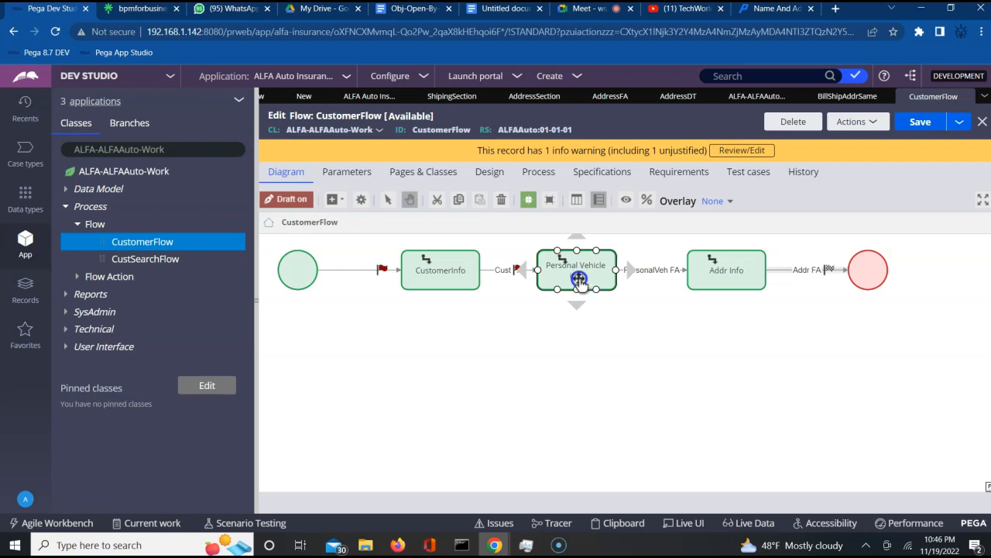
{"action": "left_click", "coordinate": [629, 274]}
{"action": "left_click", "coordinate": [669, 270]}
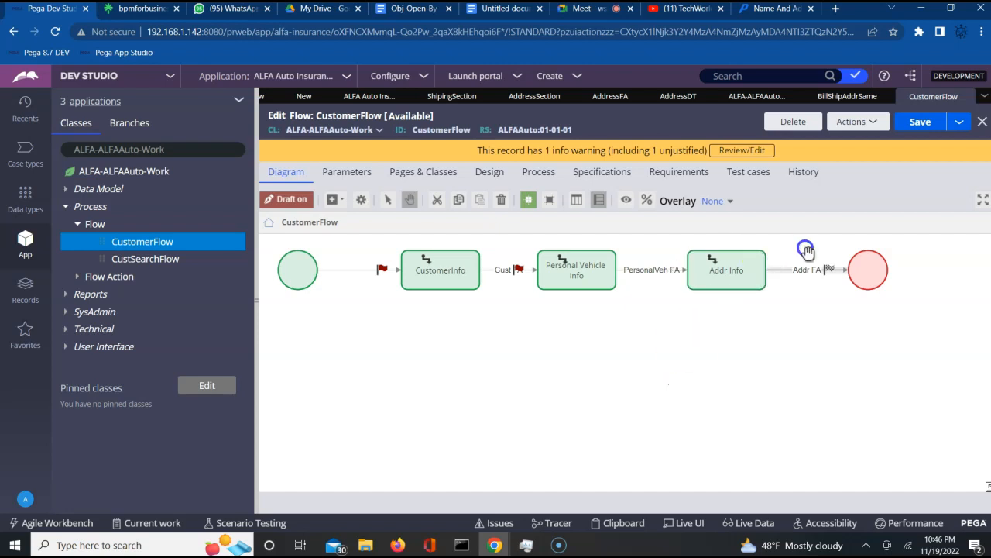
{"action": "left_click", "coordinate": [916, 123]}
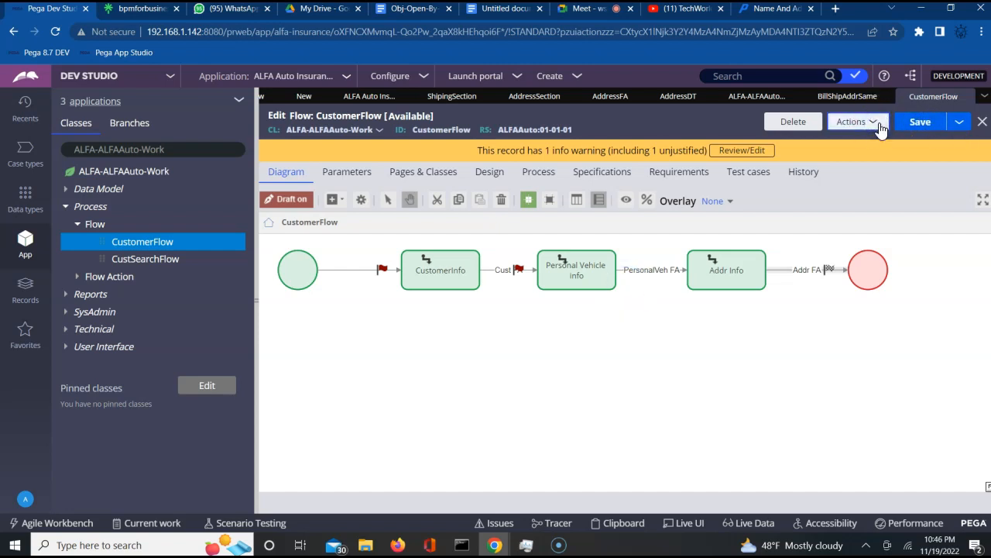
{"action": "left_click", "coordinate": [875, 130]}
{"action": "left_click", "coordinate": [867, 128]}
- Run CustomerFlow as a new case and enter the customer's first name, last name, e-mail and age 25
{"action": "left_click", "coordinate": [791, 148]}
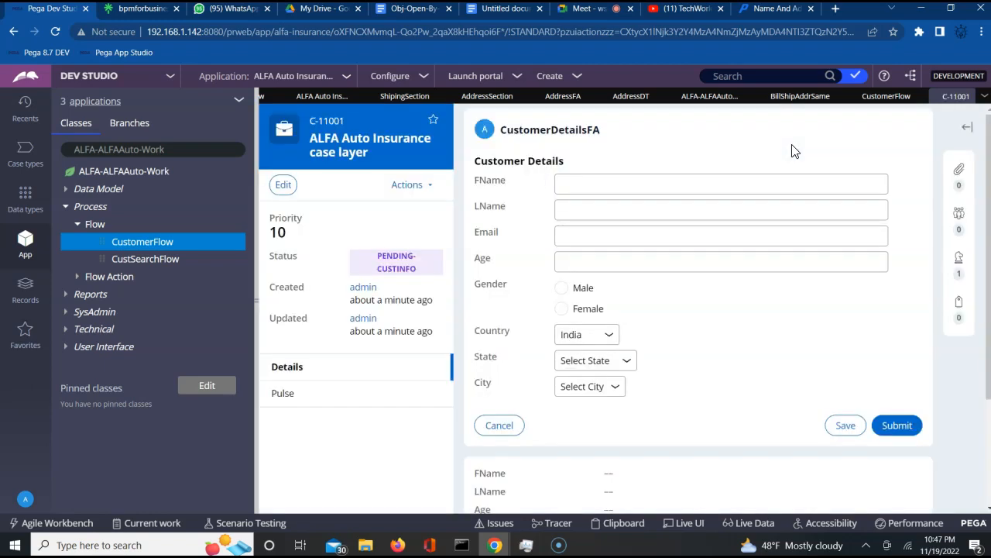
{"action": "left_click", "coordinate": [598, 186]}
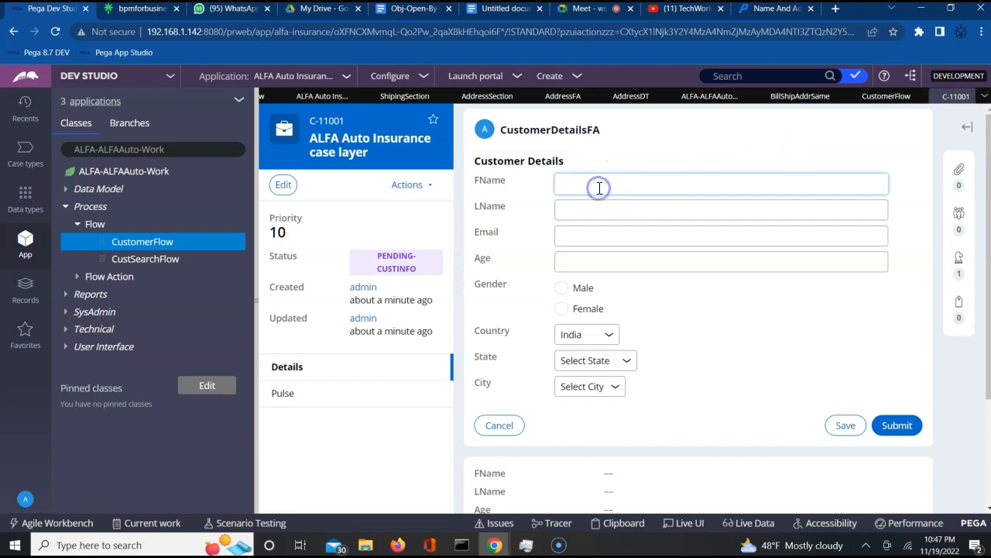
{"action": "key", "text": "Tab"}
{"action": "key", "text": "Tab"}
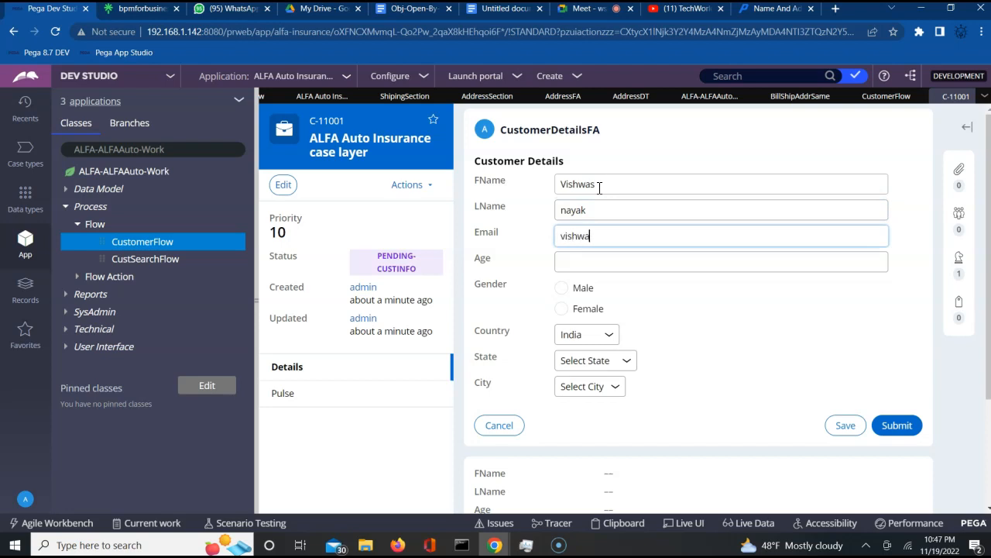
{"action": "key", "text": "Tab"}
{"action": "type", "text": "25"}
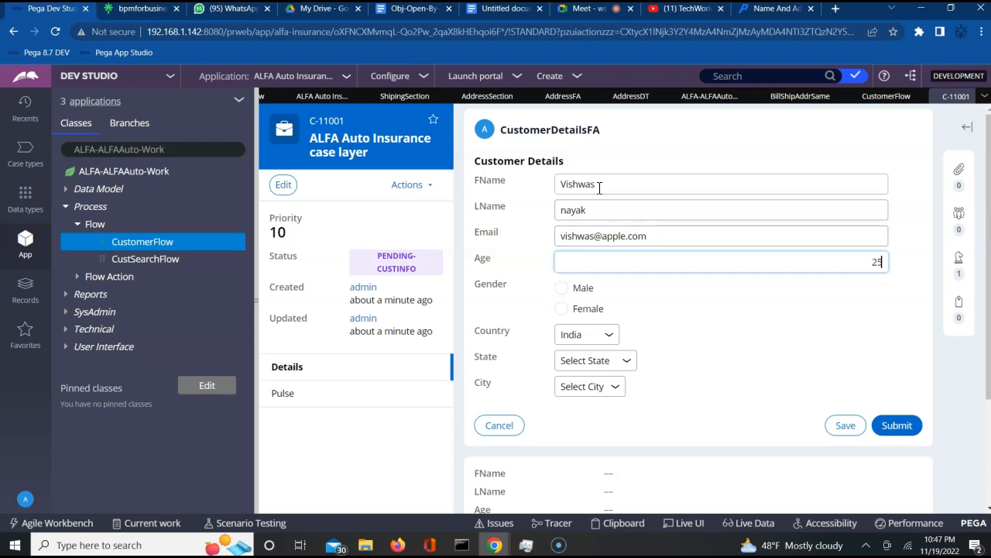
- Set gender to Male and state to Karnataka
{"action": "left_click", "coordinate": [561, 294]}
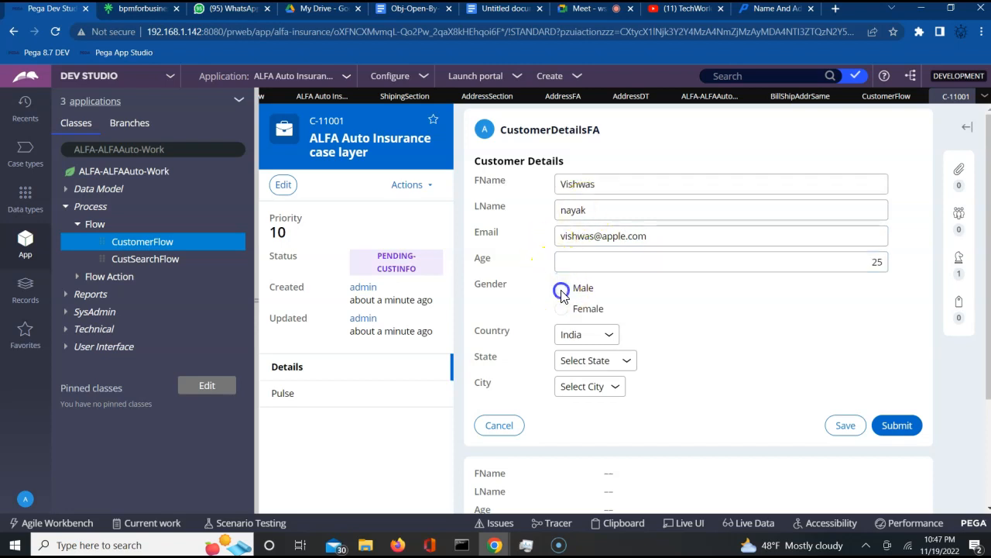
{"action": "left_click", "coordinate": [607, 366]}
{"action": "left_click", "coordinate": [588, 392]}
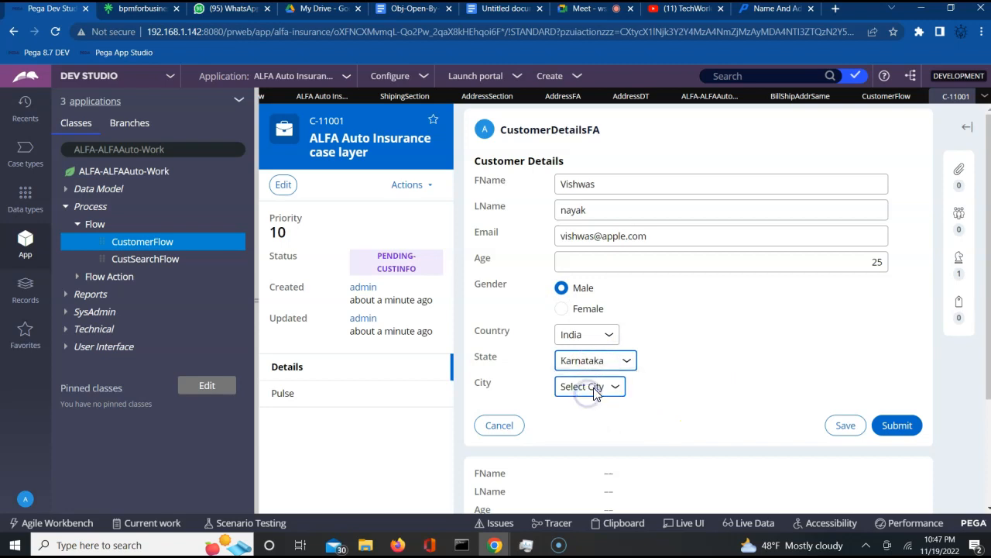
{"action": "left_click", "coordinate": [593, 388]}
- Pick city Mysore, submit customer details, and enter vehicle brand mercedes and model s class
{"action": "left_click", "coordinate": [581, 418]}
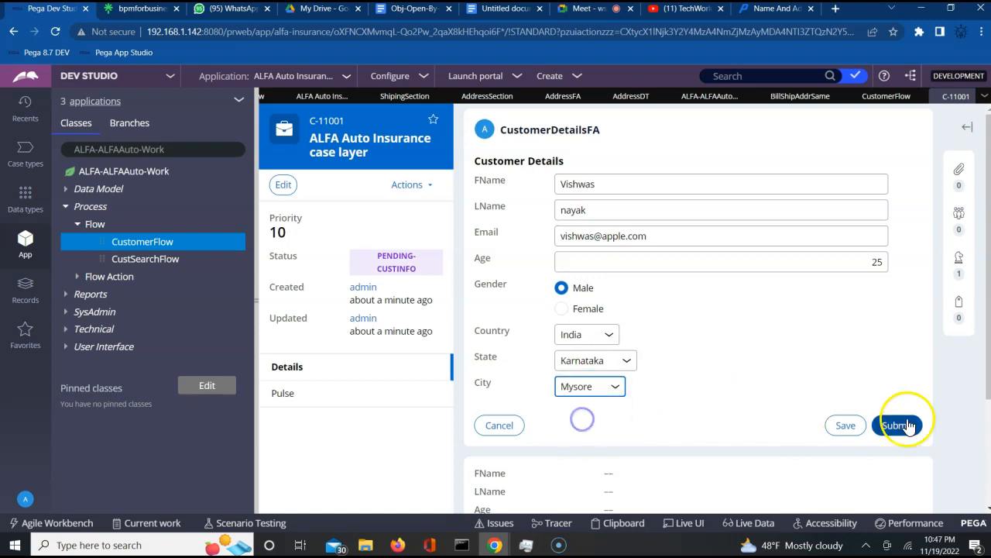
{"action": "left_click", "coordinate": [903, 426]}
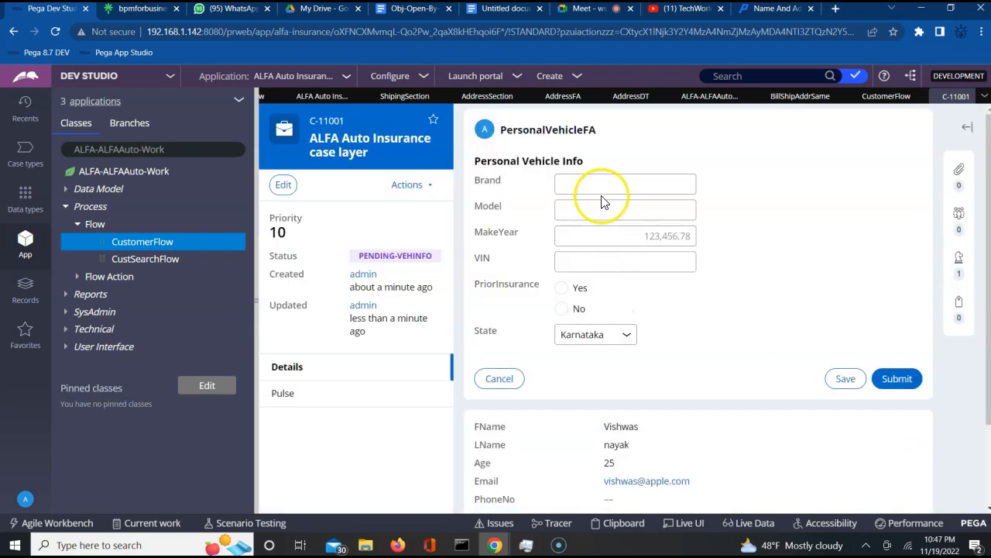
{"action": "left_click", "coordinate": [622, 184]}
{"action": "type", "text": "mercedes"}
{"action": "key", "text": "Tab"}
{"action": "type", "text": "s class"}
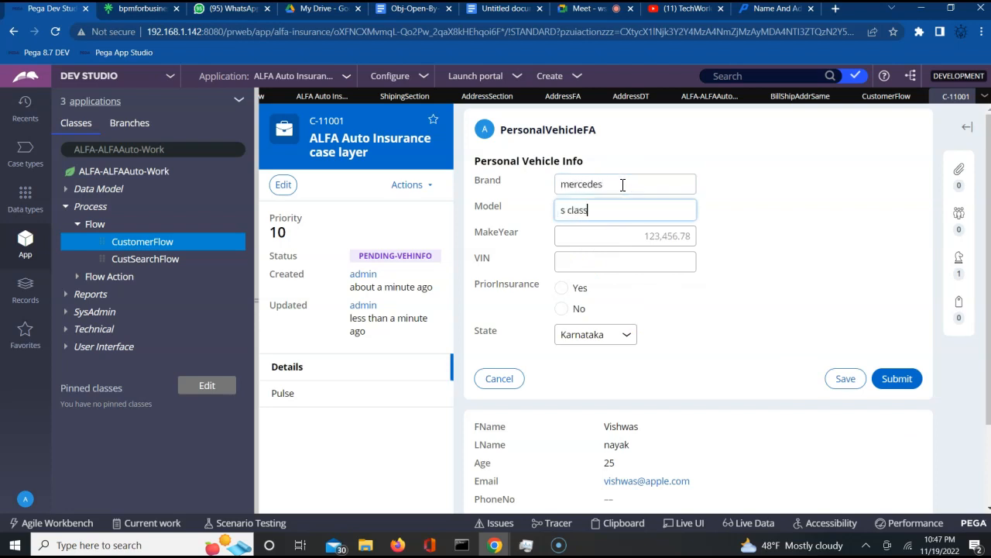
{"action": "key", "text": "Tab"}
{"action": "type", "text": "202"}
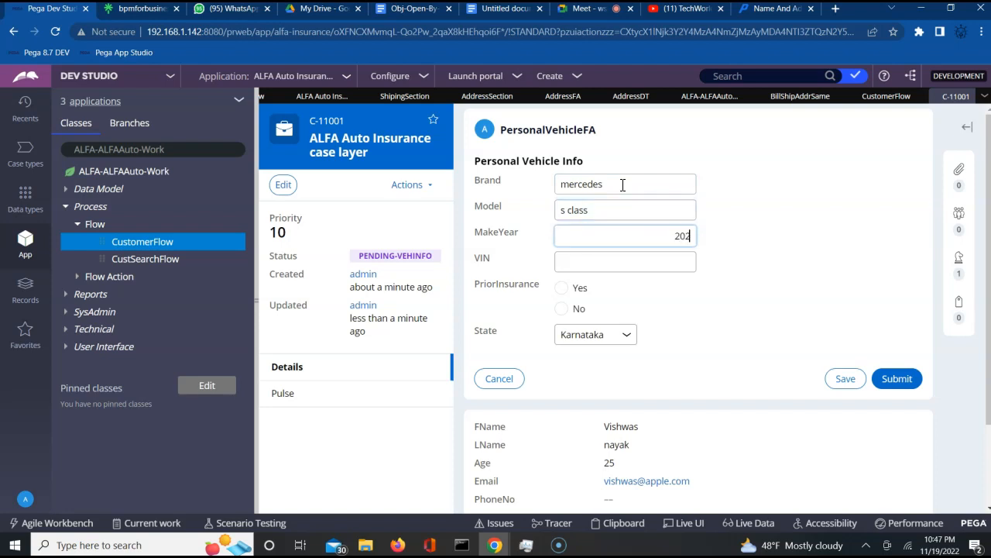
- Complete make year 2022, enter the VIN, choose No prior insurance, and submit
{"action": "key", "text": "Tab"}
{"action": "key", "text": "shift+Tab"}
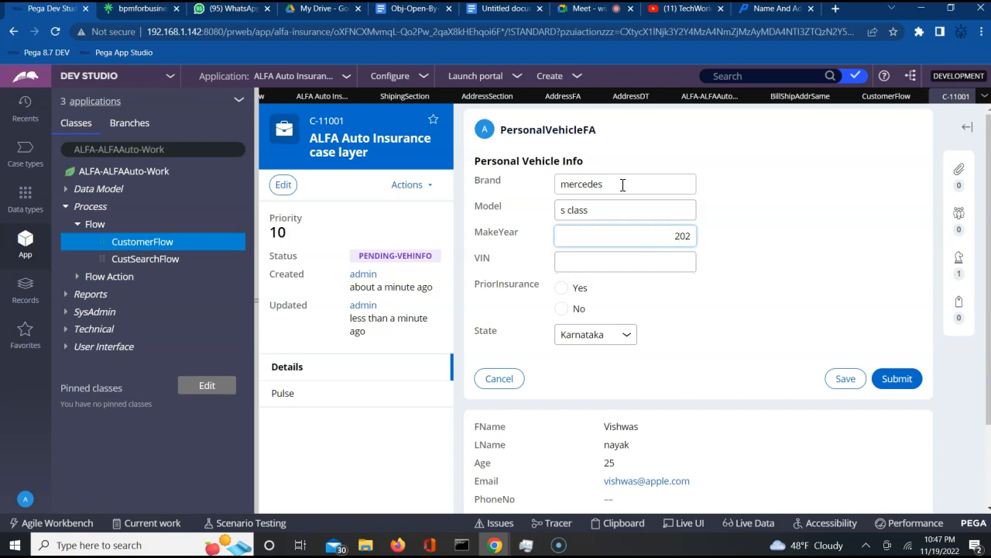
{"action": "type", "text": "2"}
{"action": "key", "text": "Tab"}
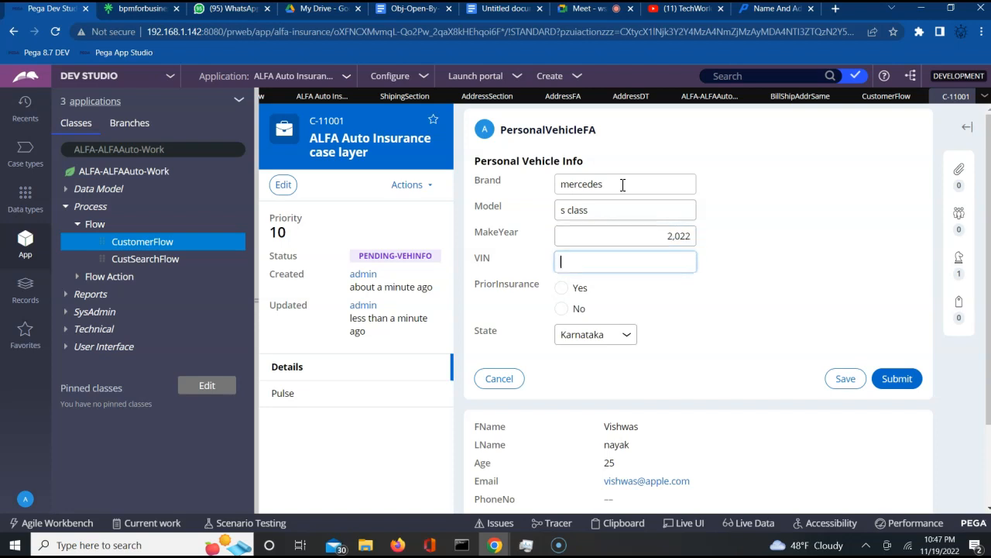
{"action": "type", "text": "0984230948230948"}
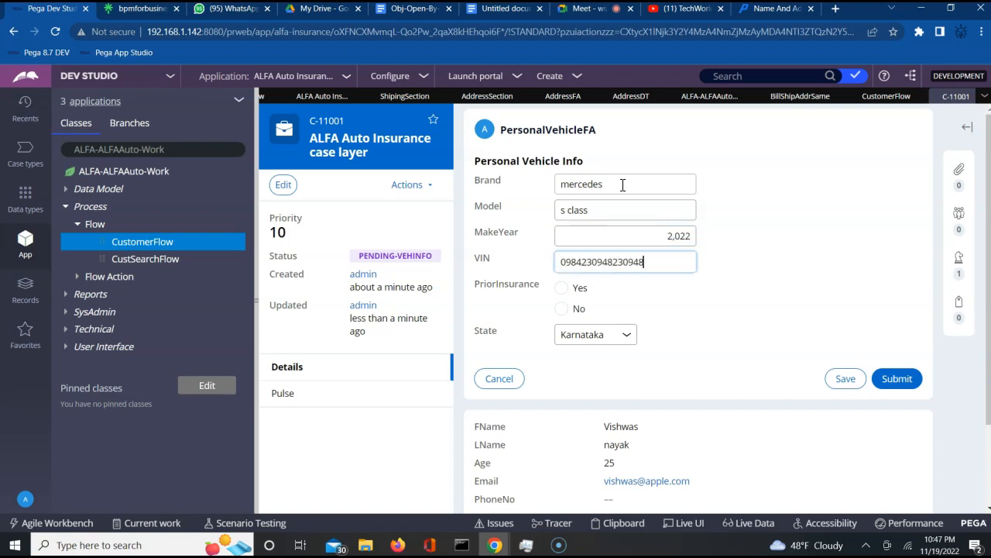
{"action": "left_click", "coordinate": [561, 309]}
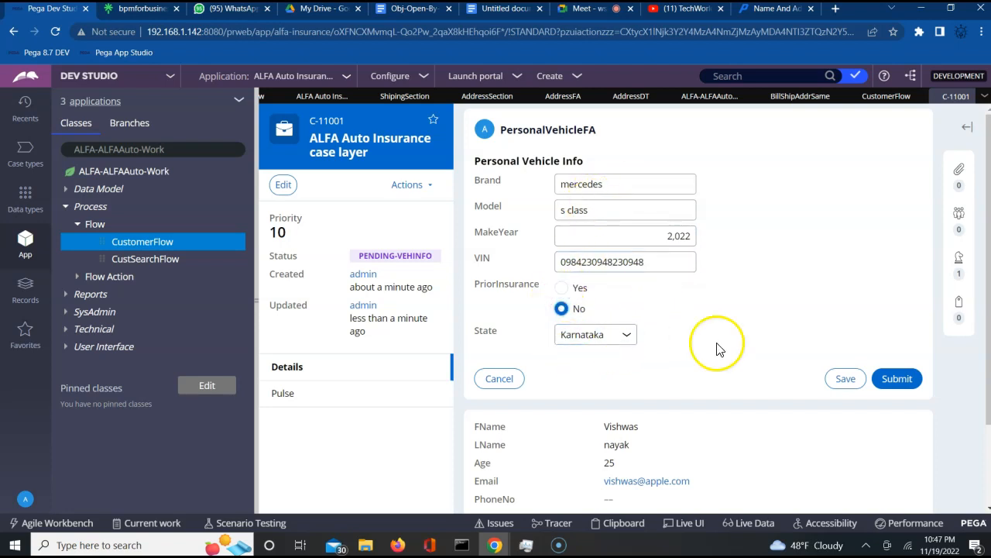
{"action": "left_click", "coordinate": [898, 379]}
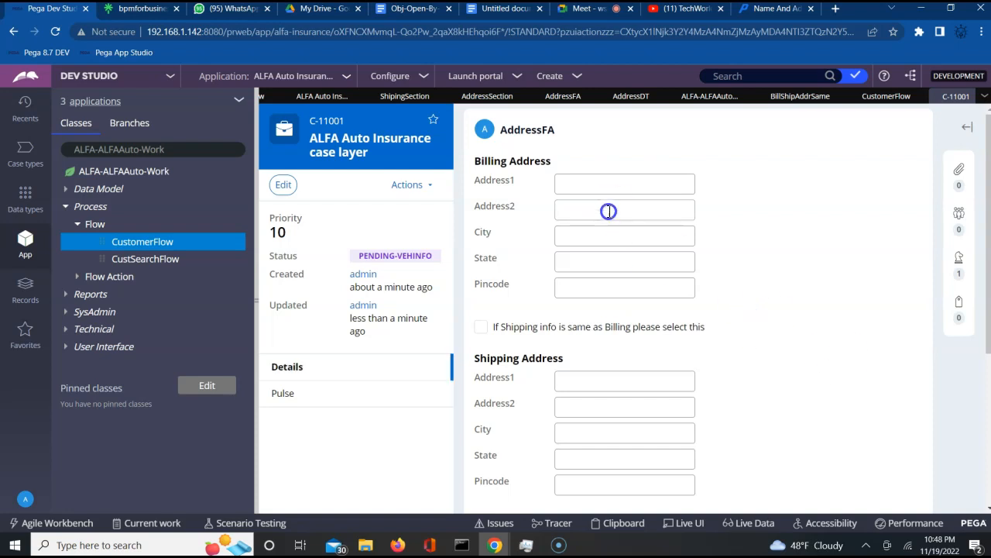
- Enter the two billing address lines and billing city Mysore
{"action": "left_click", "coordinate": [623, 180]}
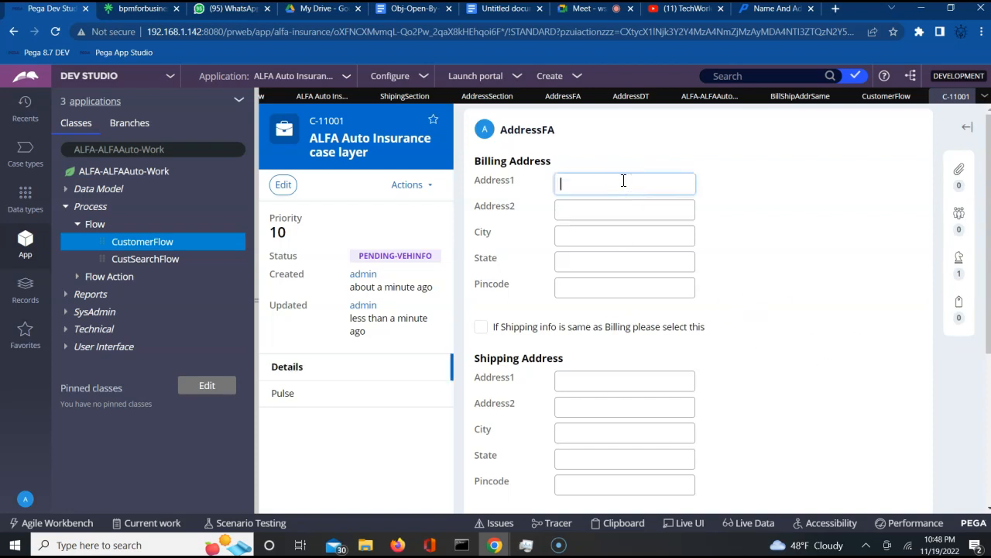
{"action": "key", "text": "Tab"}
{"action": "key", "text": "Tab"}
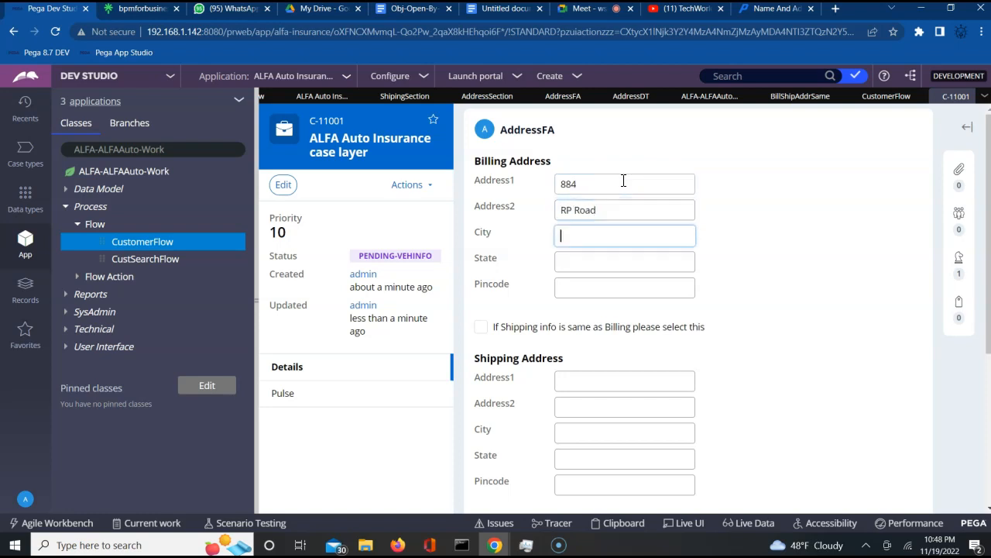
{"action": "key", "text": "Tab"}
- Enter billing state Karnataka and the pincode, then tick same-as-billing
{"action": "type", "text": "Karna"}
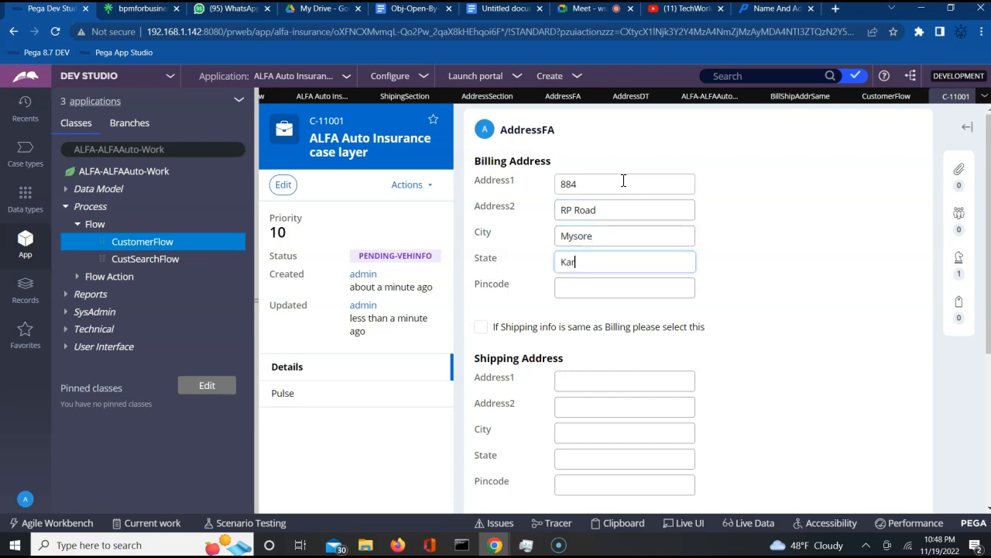
{"action": "key", "text": "BackSpace"}
{"action": "key", "text": "BackSpace"}
{"action": "type", "text": "nataka"}
{"action": "key", "text": "Tab"}
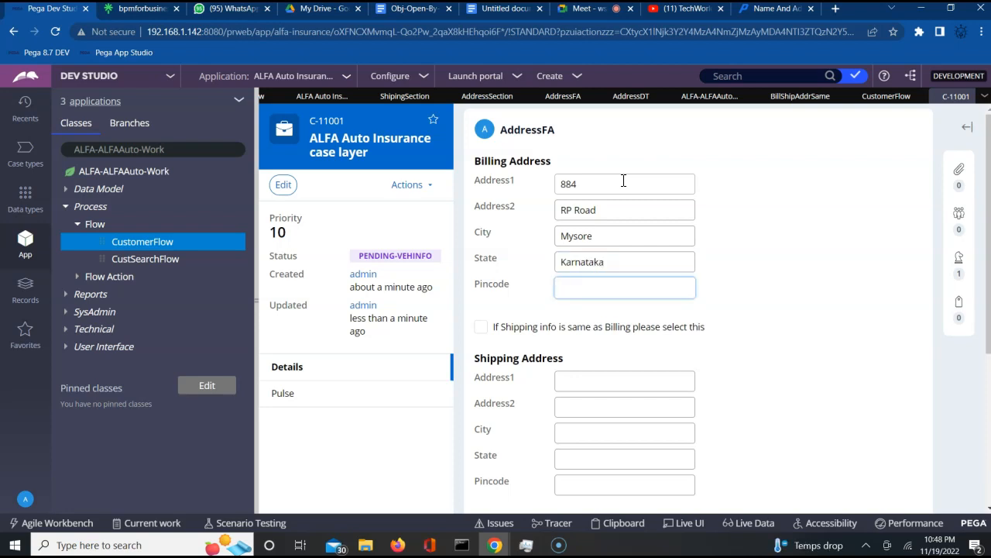
{"action": "type", "text": "571301"}
{"action": "left_click", "coordinate": [794, 291]}
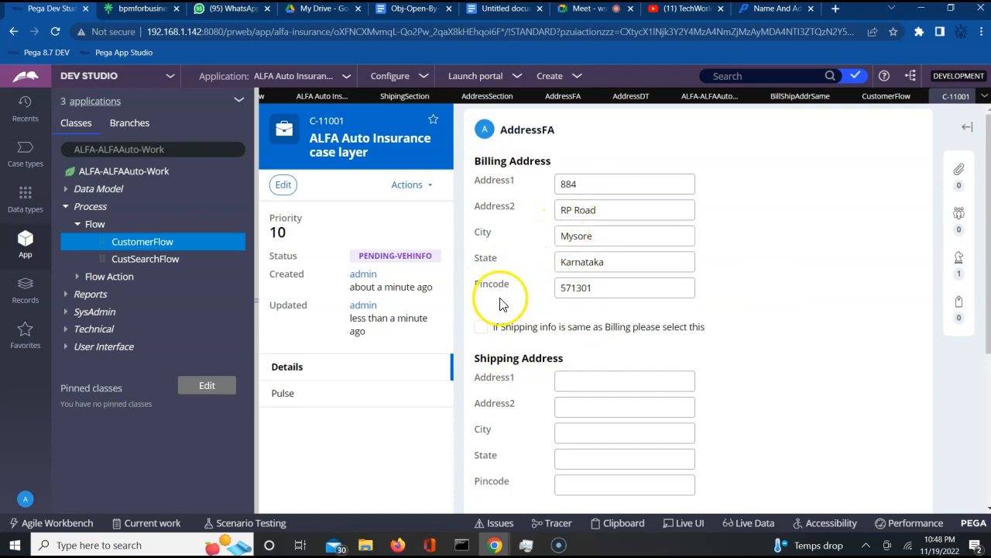
{"action": "left_click", "coordinate": [481, 329]}
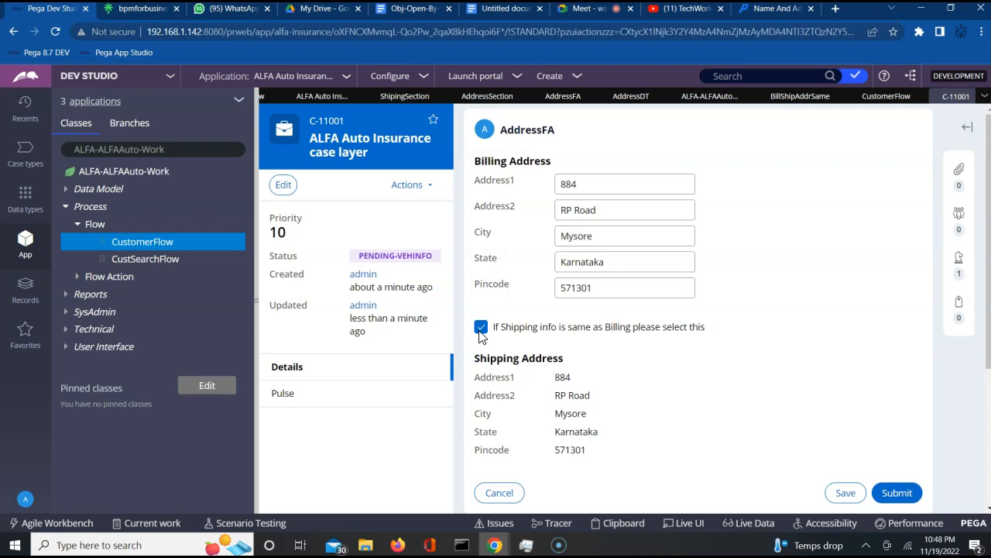
- Highlight the copied shipping address line, city, state and pincode values
{"action": "double_click", "coordinate": [562, 379]}
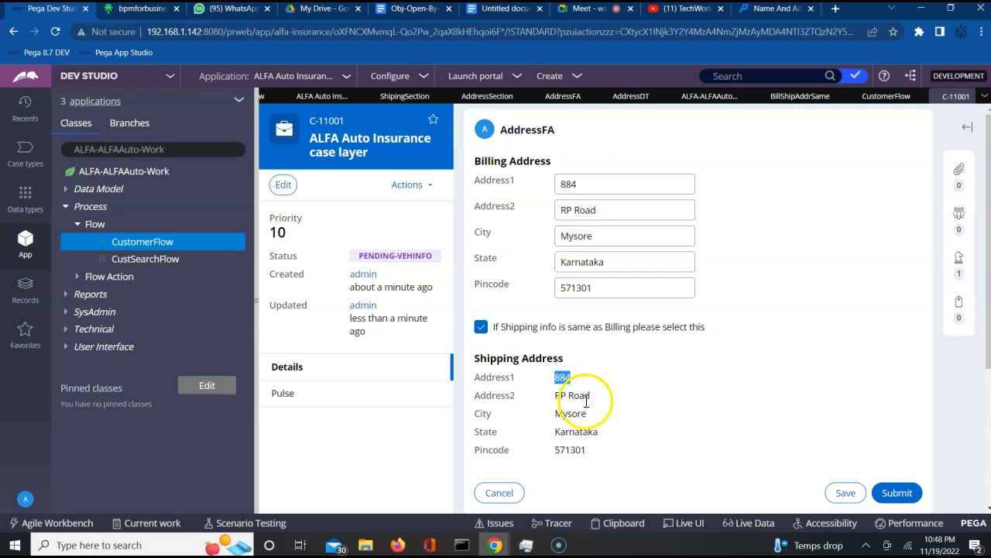
{"action": "left_click", "coordinate": [580, 394]}
{"action": "double_click", "coordinate": [571, 415]}
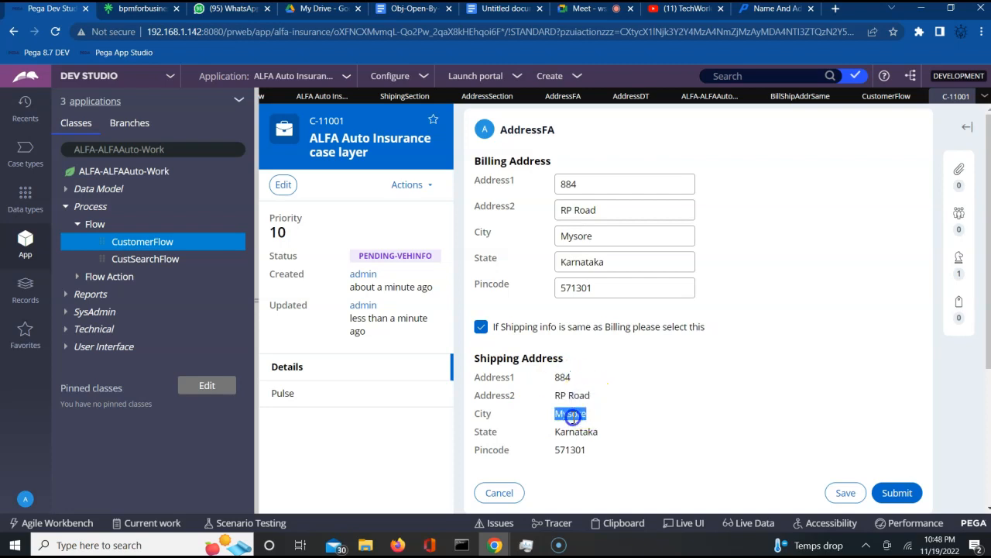
{"action": "double_click", "coordinate": [573, 435]}
{"action": "double_click", "coordinate": [570, 449]}
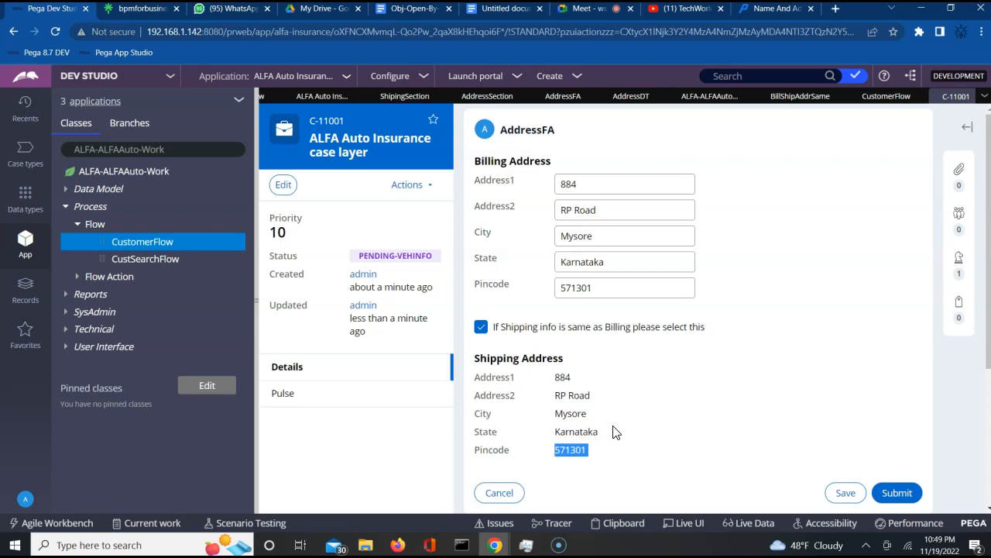
- Untick same-as-billing, type 'mysore palace' in shipping Address1, then tick it again to overwrite it
{"action": "left_click", "coordinate": [481, 327]}
{"action": "left_click", "coordinate": [793, 380]}
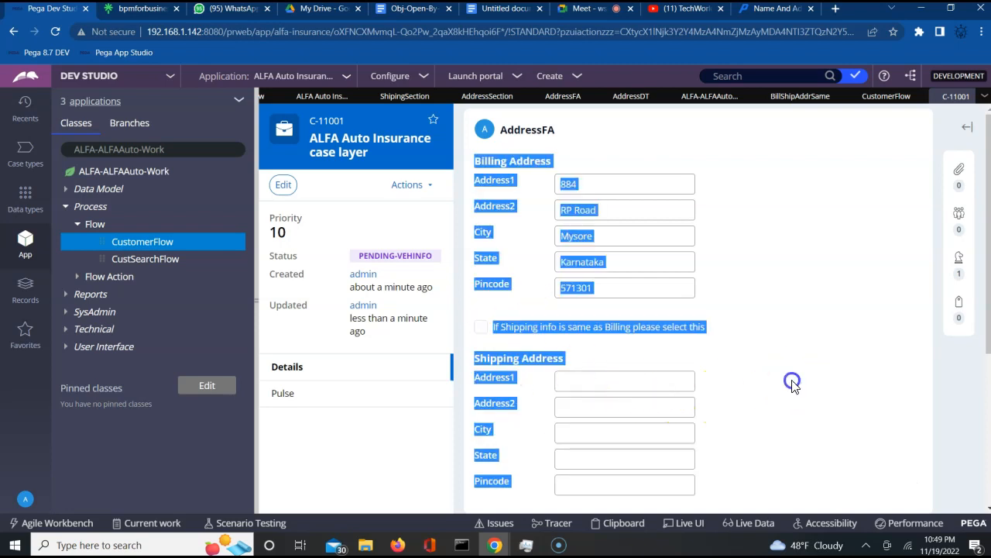
{"action": "left_click", "coordinate": [637, 381]}
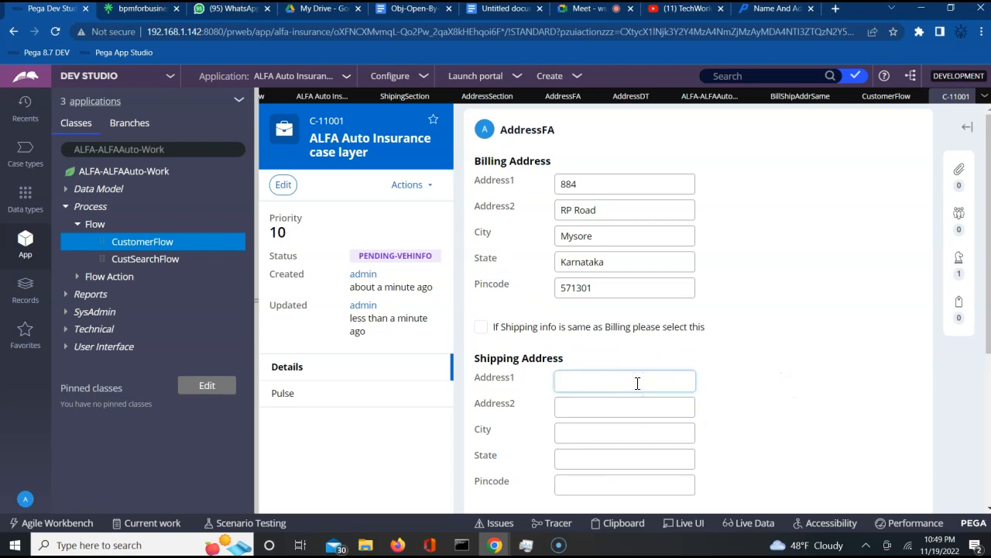
{"action": "type", "text": "mysore palace"}
{"action": "left_click", "coordinate": [774, 400]}
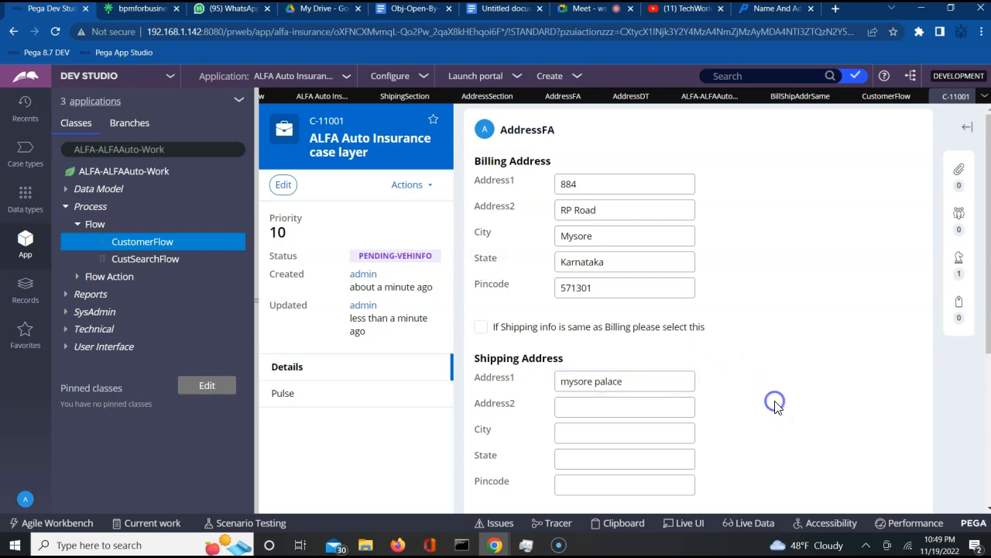
{"action": "scroll", "coordinate": [775, 400], "scroll_direction": "down", "scroll_amount": 2}
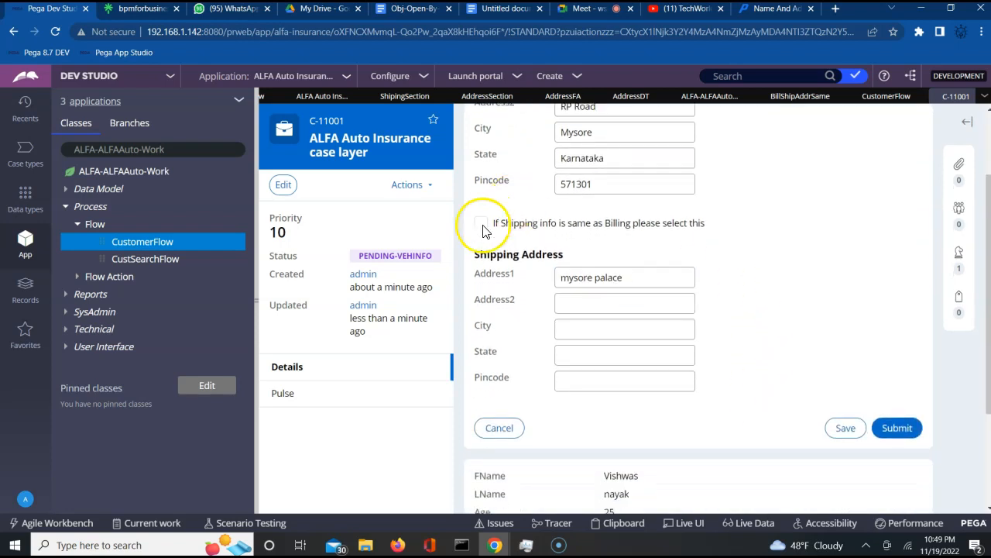
{"action": "left_click", "coordinate": [482, 224]}
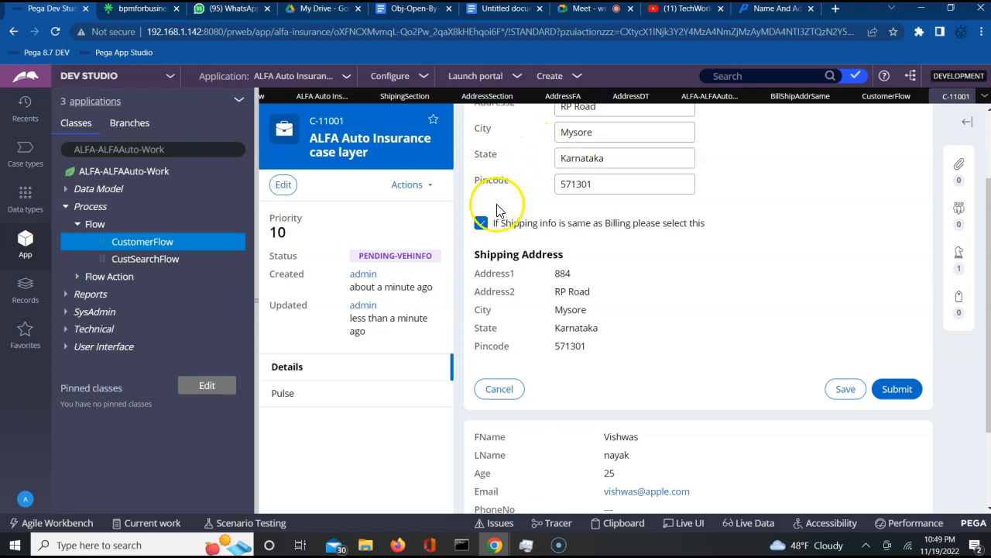
- Check the same-as-billing checkbox's Refresh action in AddressSection without changes, then return to AddressDT
{"action": "left_click", "coordinate": [488, 97]}
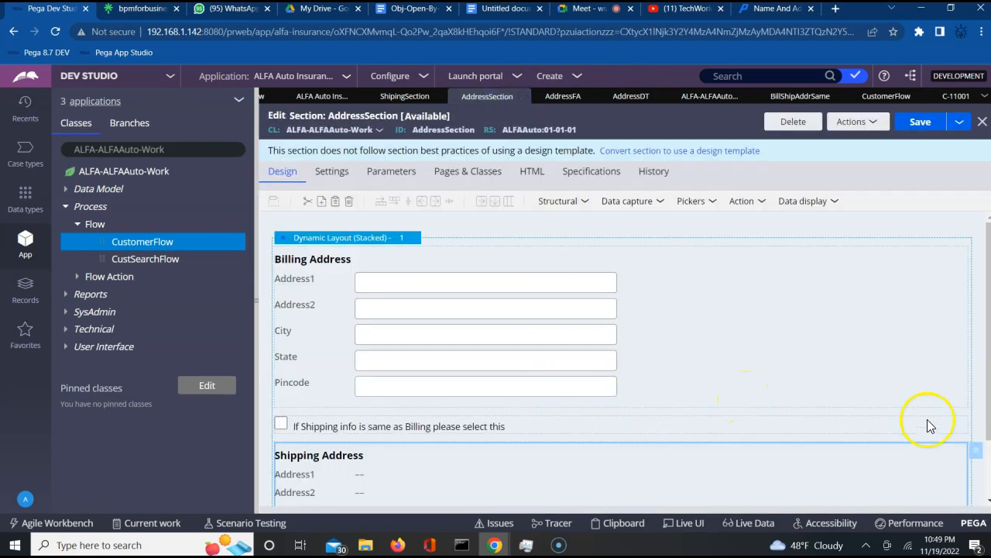
{"action": "left_click", "coordinate": [964, 428]}
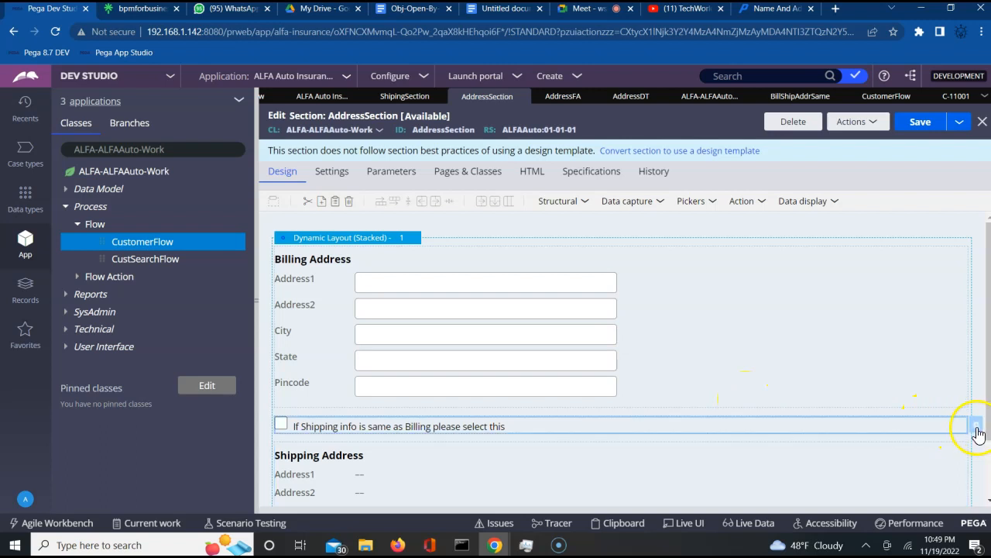
{"action": "left_click", "coordinate": [978, 431]}
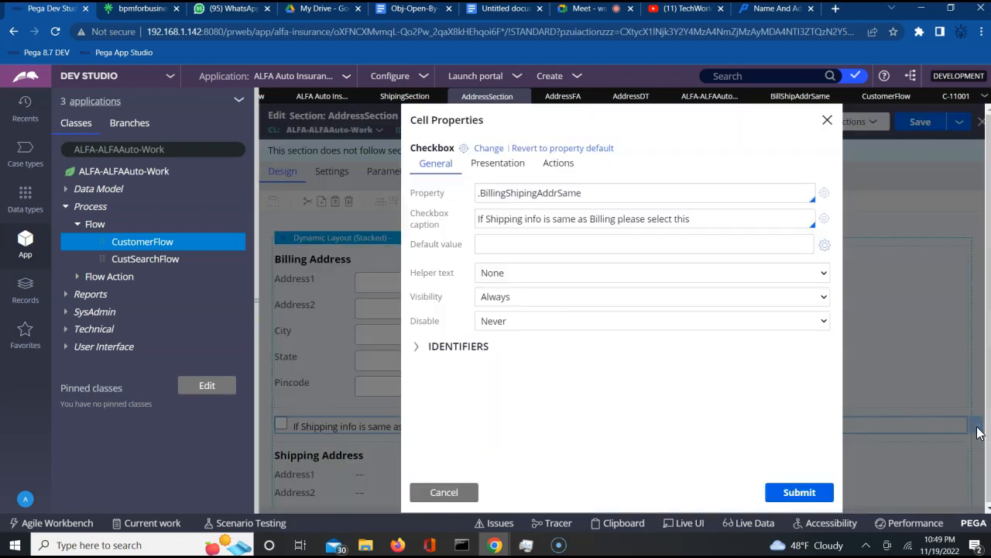
{"action": "left_click", "coordinate": [558, 167]}
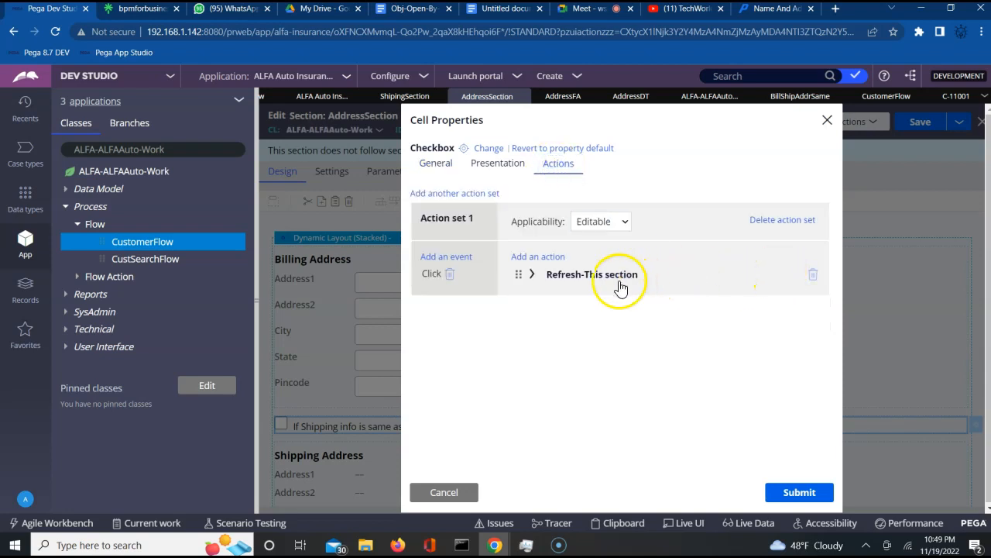
{"action": "left_click", "coordinate": [532, 275]}
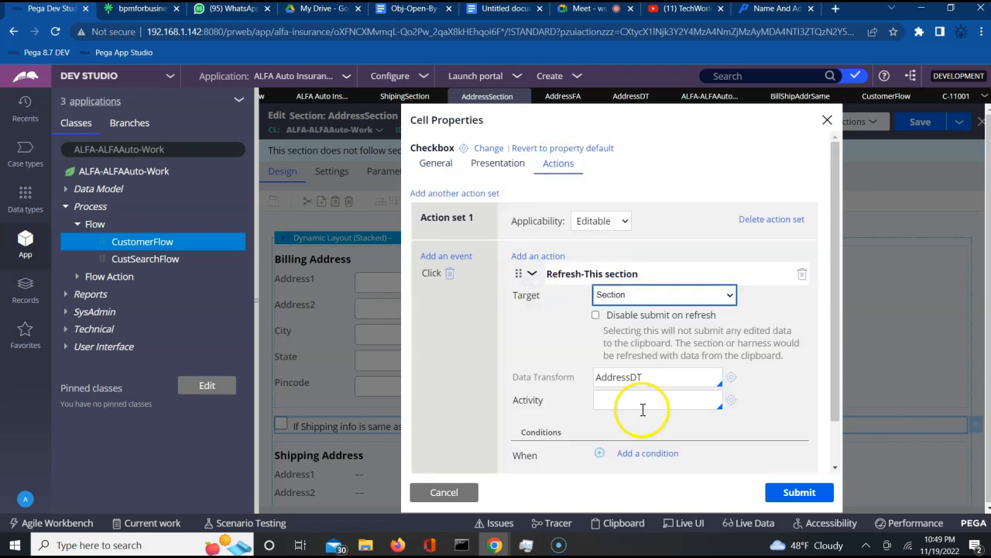
{"action": "left_click", "coordinate": [827, 120]}
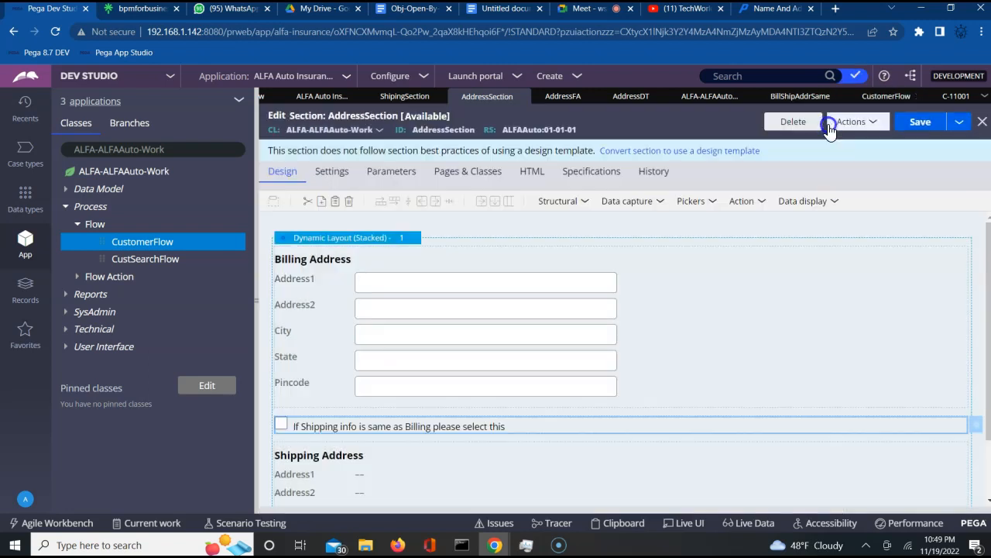
{"action": "left_click", "coordinate": [631, 98]}
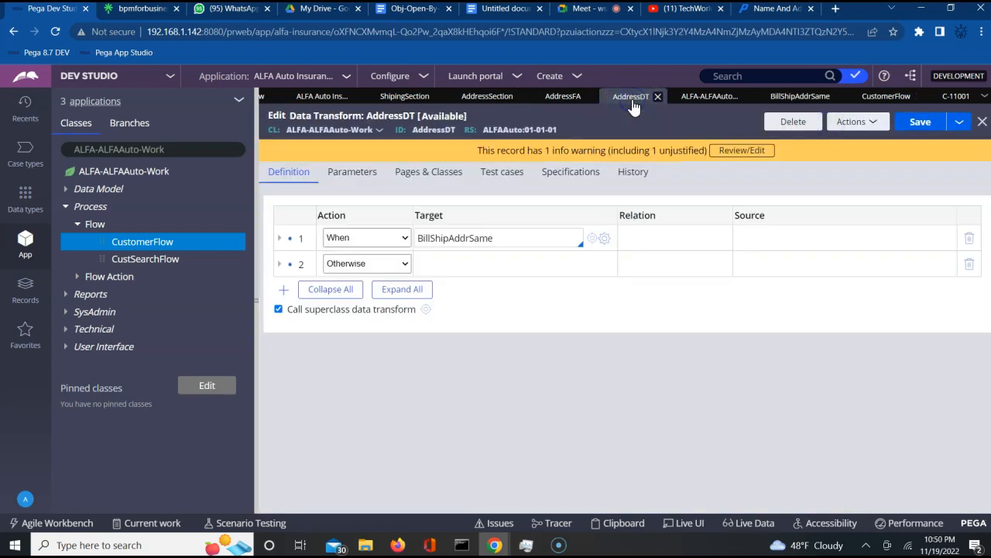
- Review the When BillShipAddrSame step copying .BillingPage address fields into .ShipingPage, then close AddressDT
{"action": "left_click", "coordinate": [279, 240]}
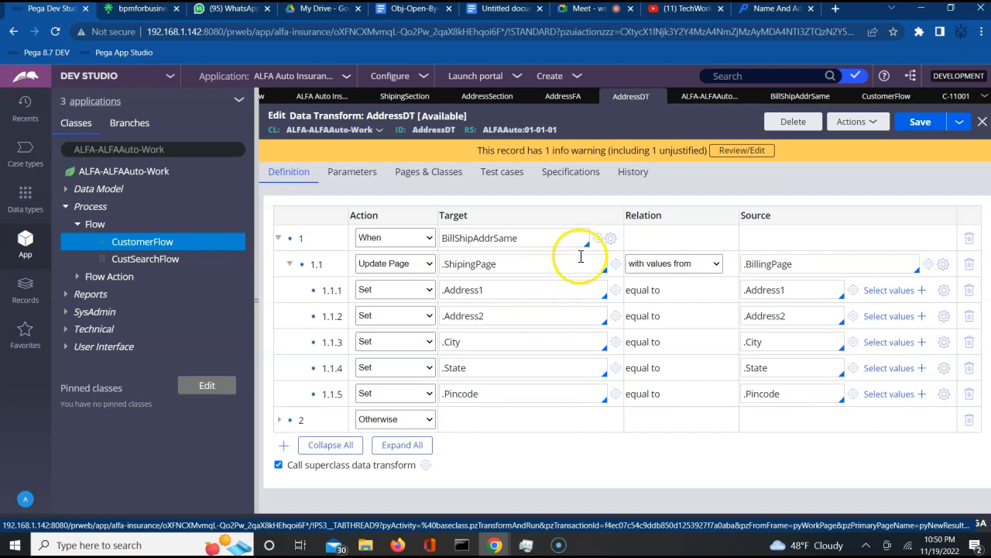
{"action": "left_click", "coordinate": [658, 98]}
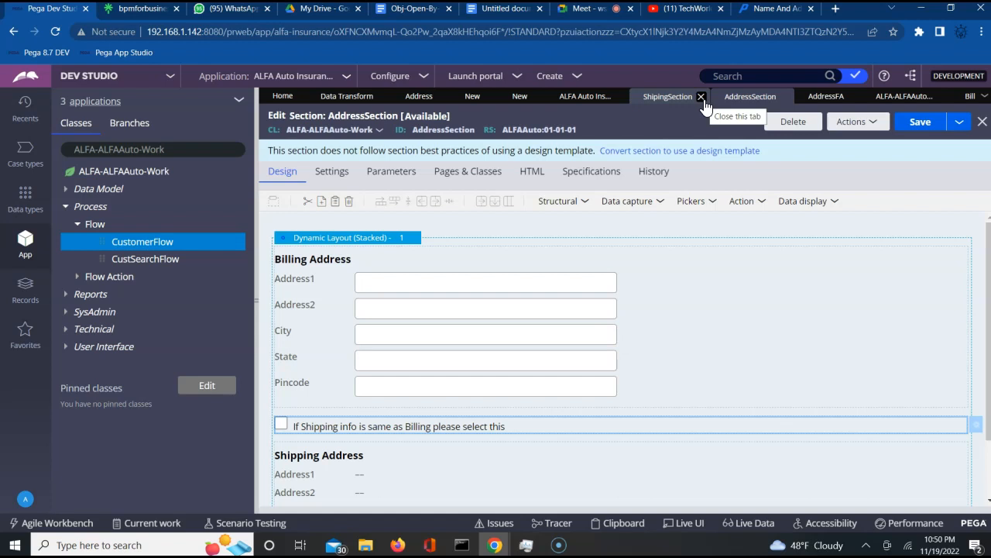
- Close the ShipingSection, AddressSection, ALFA-ALFAAuto and BillShipAddrSame rule tabs, returning to case C-11001
{"action": "left_click", "coordinate": [703, 98]}
{"action": "left_click", "coordinate": [702, 98]}
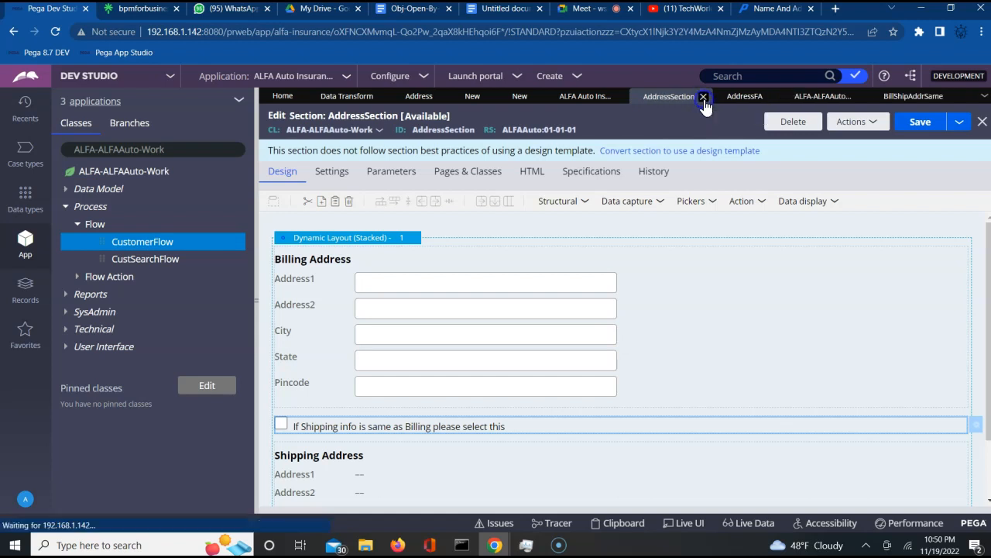
{"action": "left_click", "coordinate": [735, 96]}
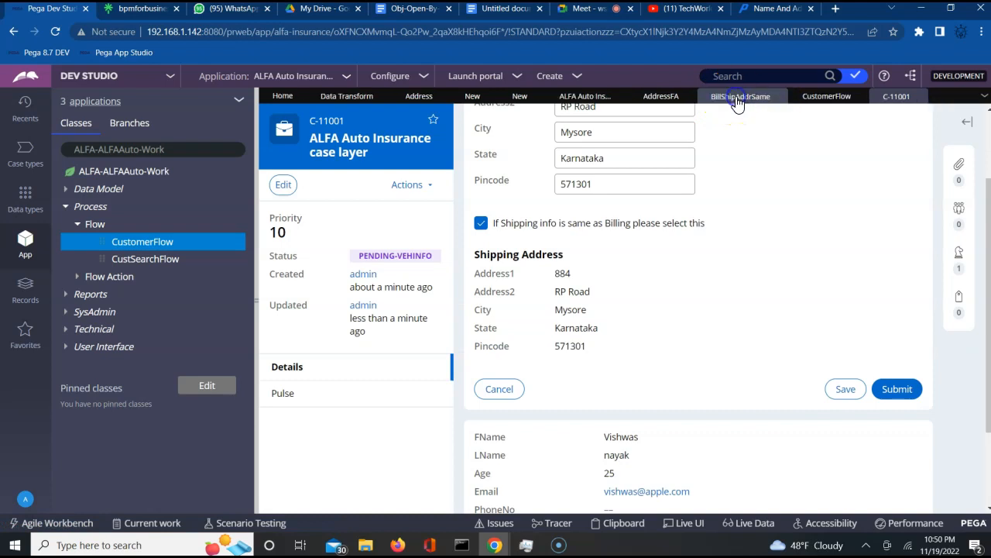
{"action": "left_click", "coordinate": [779, 96]}
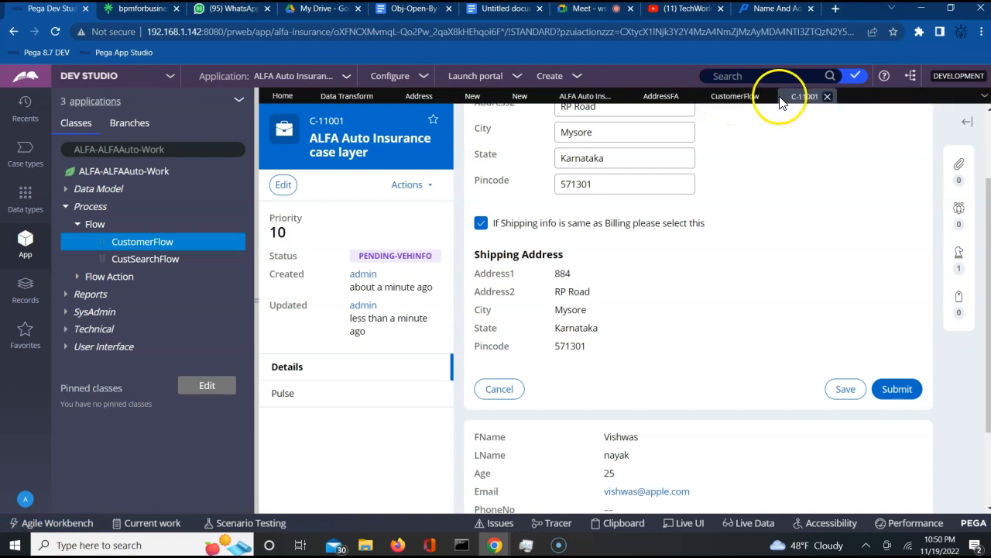
{"action": "left_click", "coordinate": [781, 96]}
- Scroll to the top of the case and select its case ID C-11001
{"action": "left_click", "coordinate": [773, 241]}
{"action": "scroll", "coordinate": [773, 247], "scroll_direction": "up", "scroll_amount": 2}
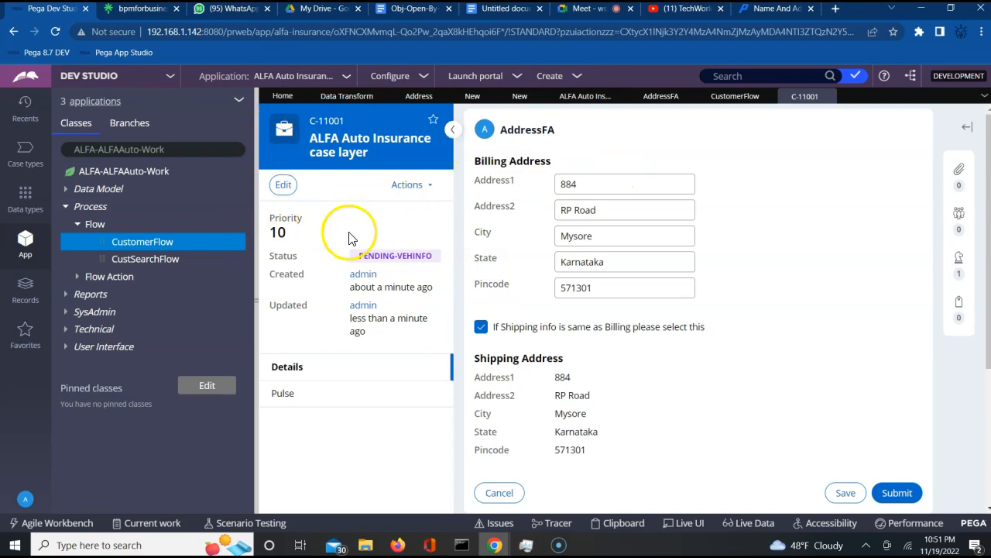
{"action": "left_click", "coordinate": [315, 122]}
{"action": "left_click_drag", "start_coordinate": [316, 122], "coordinate": [362, 131]}
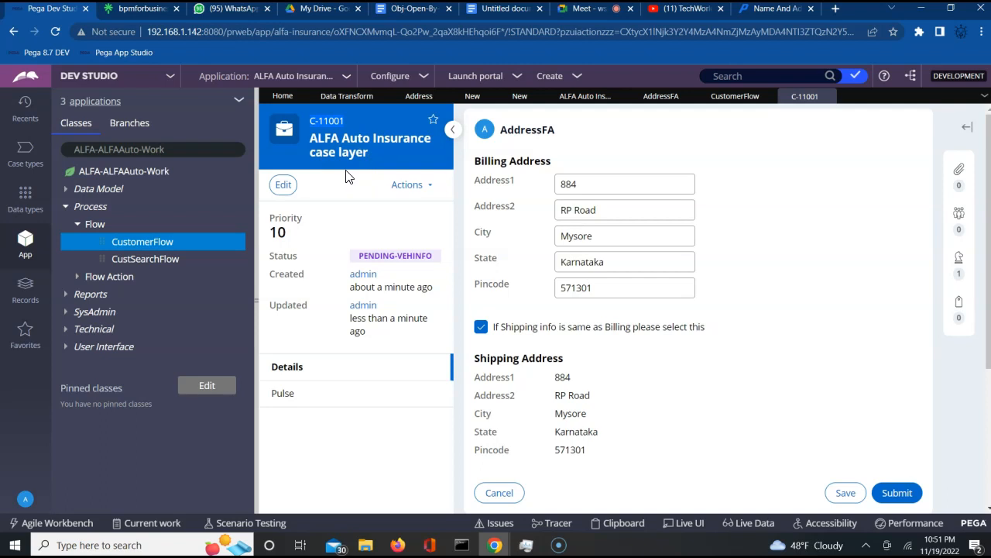
- Show the CustomerFlow diagram with its CustomerInfo, Personal Vehicle info and Addr Info steps
{"action": "left_click", "coordinate": [732, 105]}
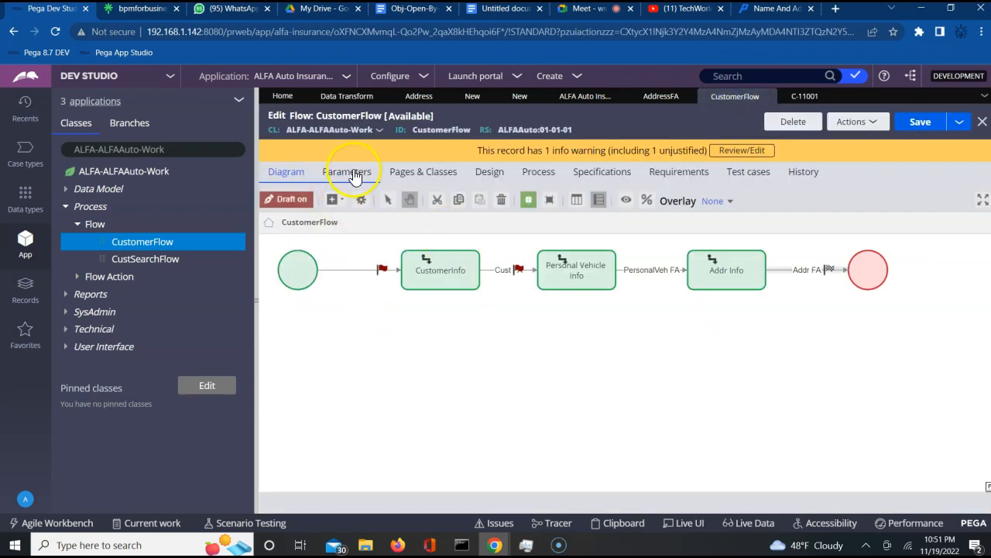
{"action": "left_click", "coordinate": [543, 177]}
{"action": "left_click", "coordinate": [536, 179]}
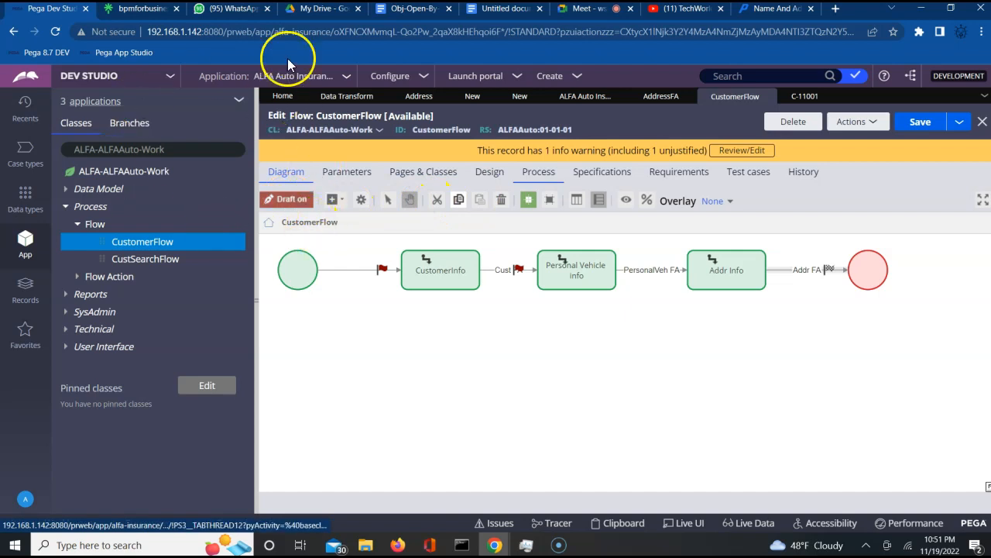
- Open the ALFA Auto Insurance 01.01.01 application definition on its Cases & data tab
{"action": "left_click", "coordinate": [346, 82]}
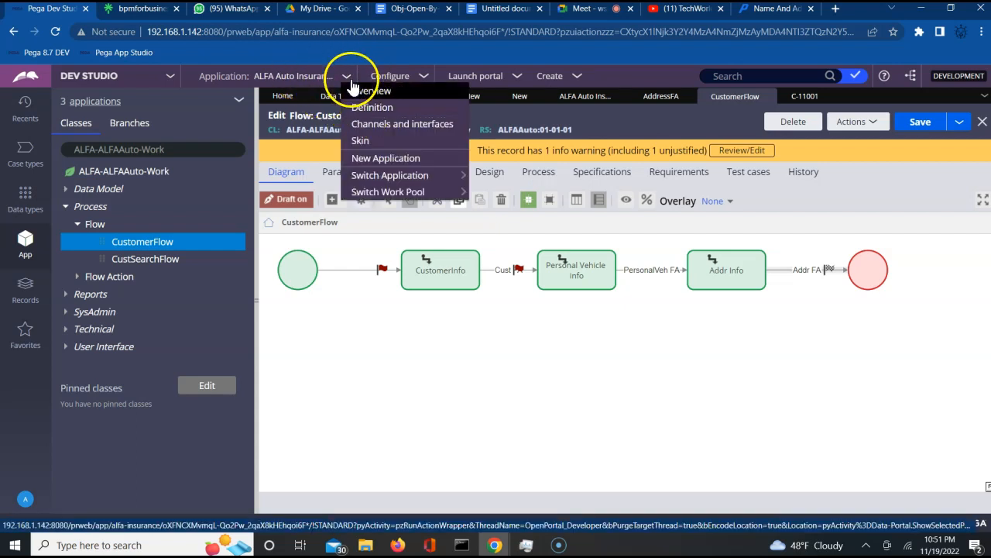
{"action": "left_click", "coordinate": [358, 104]}
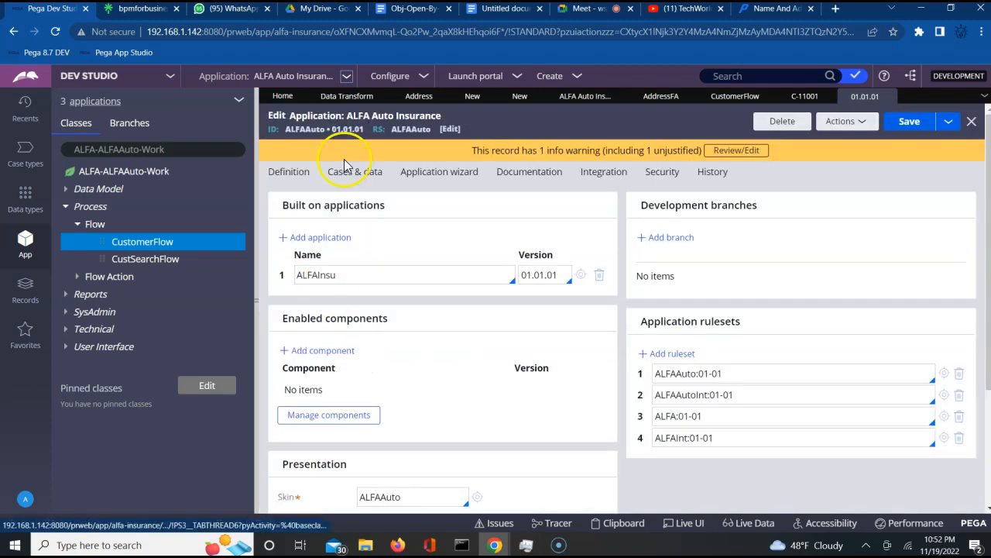
{"action": "left_click", "coordinate": [346, 171]}
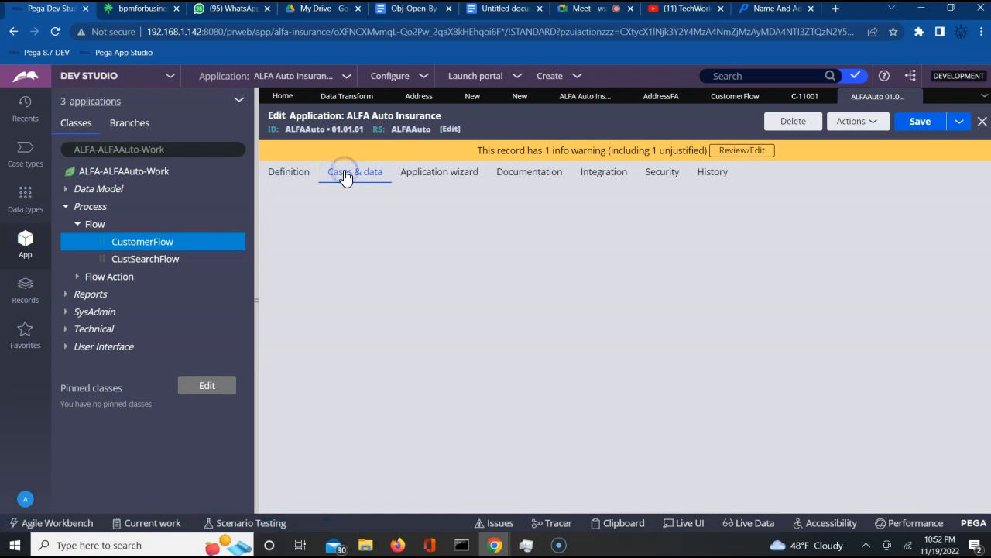
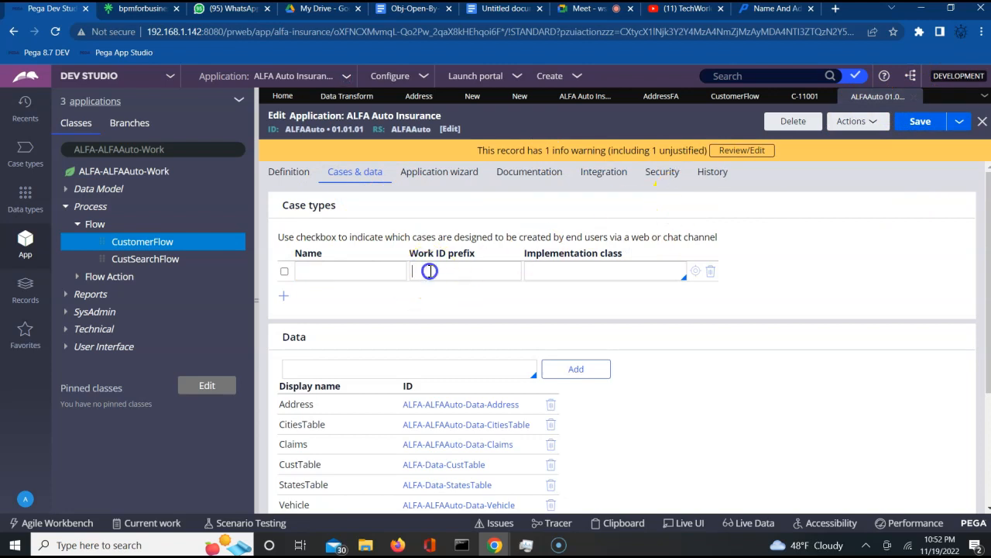
- Close the ALFAAuto application record and list Data Transform records in the Records explorer
{"action": "left_click", "coordinate": [914, 97]}
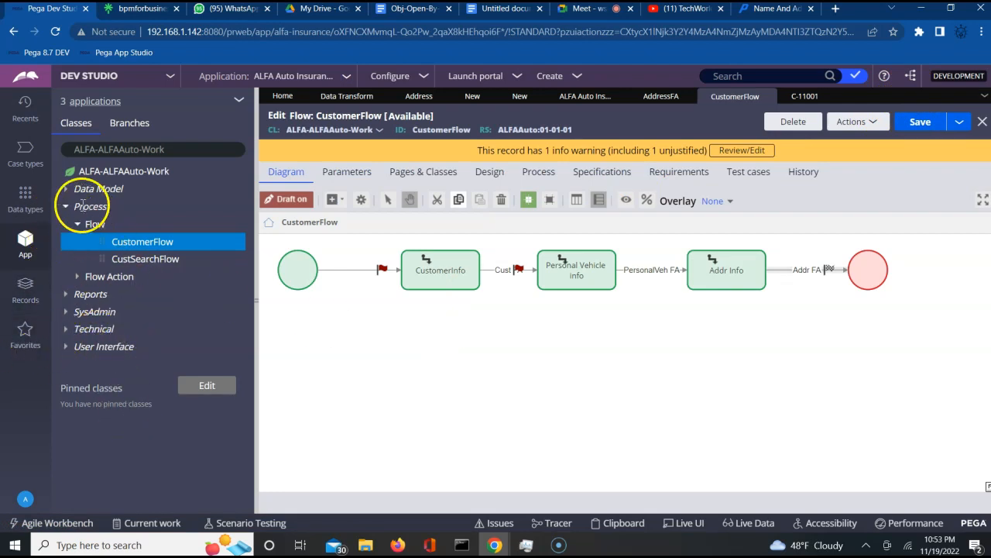
{"action": "left_click", "coordinate": [65, 190]}
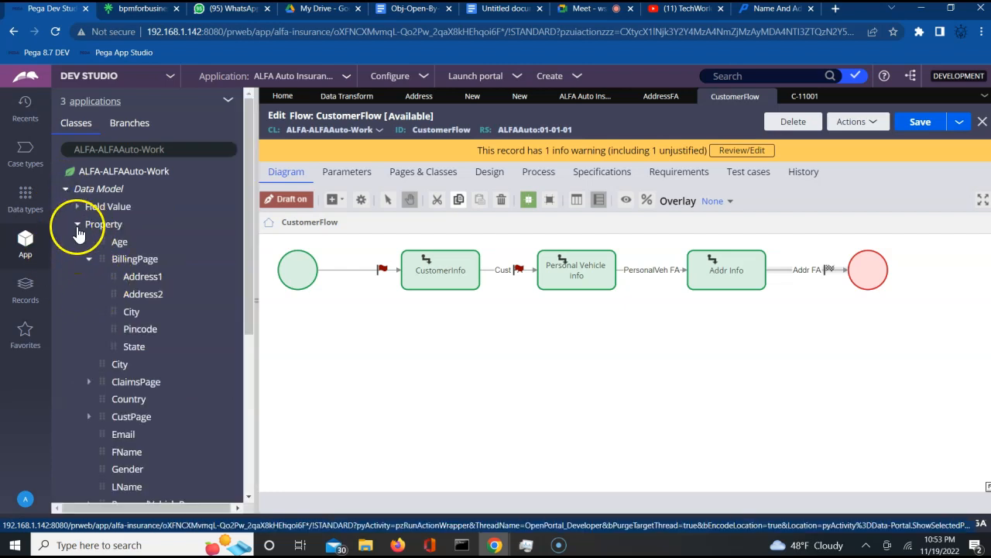
{"action": "left_click", "coordinate": [77, 224]}
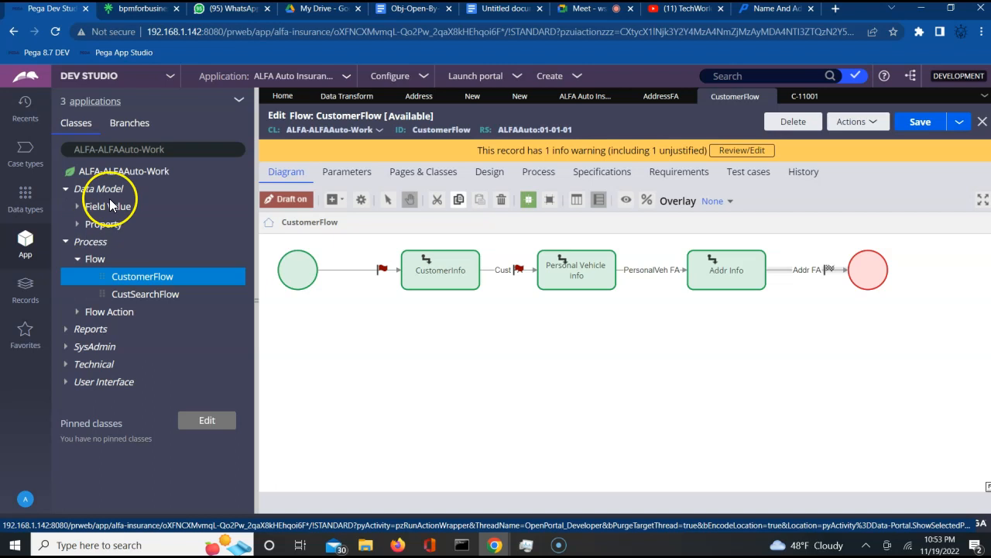
{"action": "left_click", "coordinate": [26, 287]}
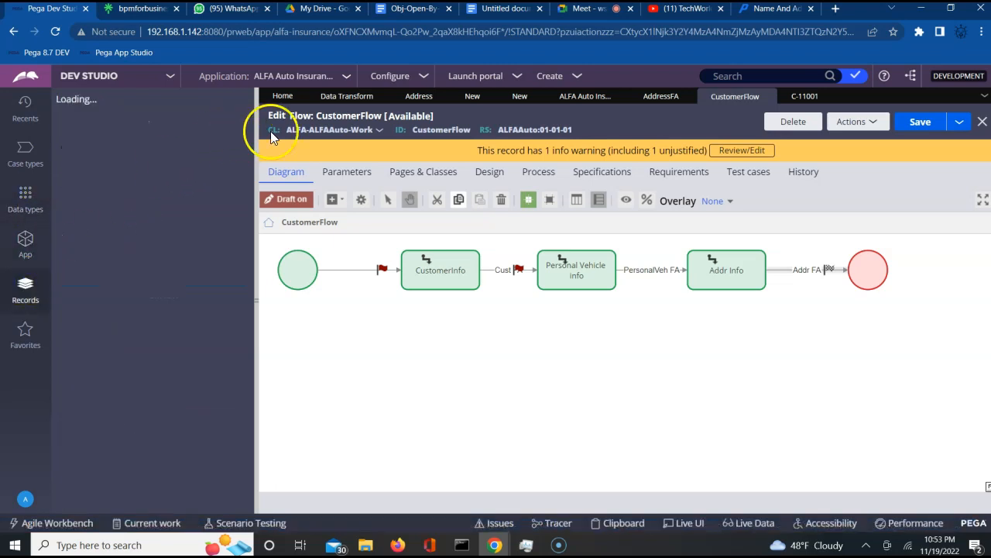
{"action": "left_click", "coordinate": [345, 101]}
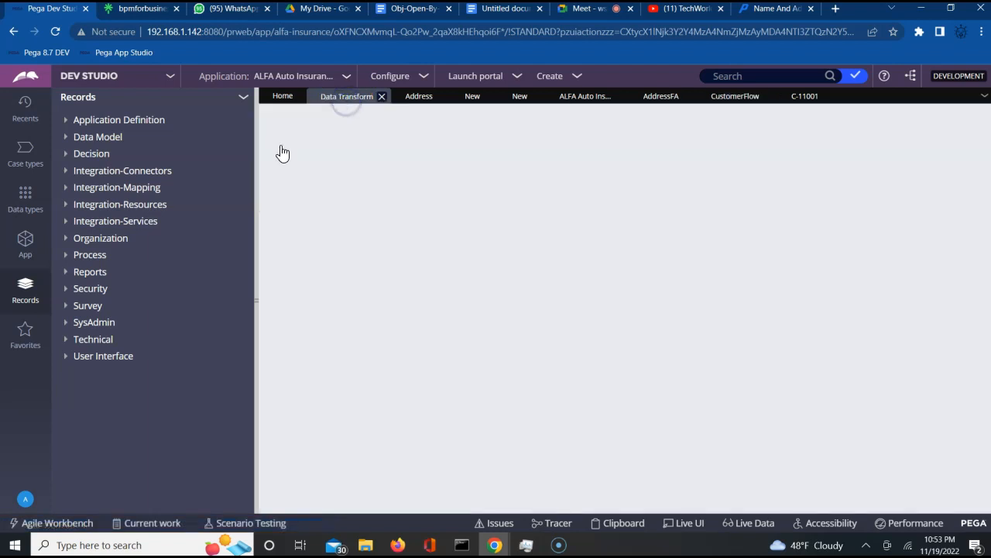
- Filter the Data Transform instances by Name to pyDefault, sorted newest first
{"action": "left_click", "coordinate": [66, 137]}
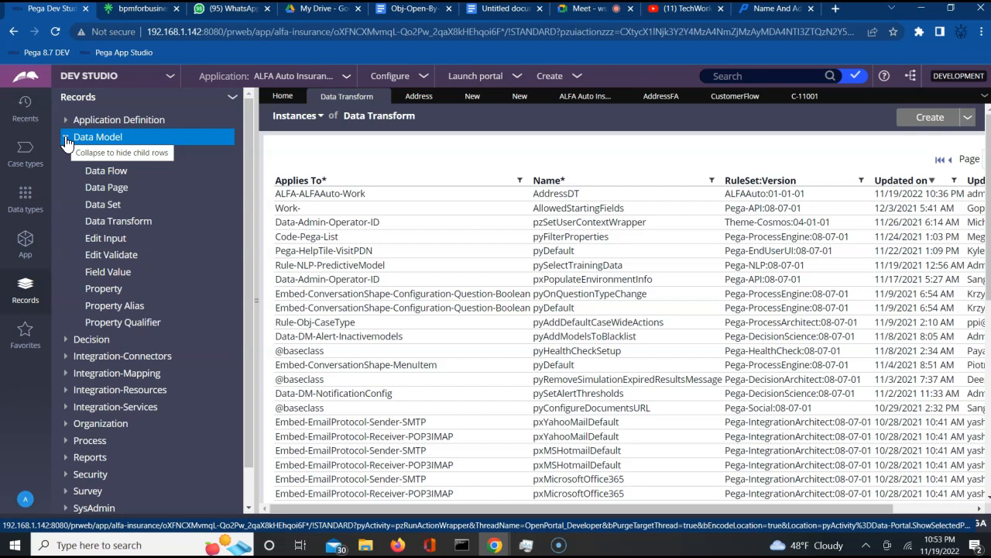
{"action": "left_click", "coordinate": [710, 180]}
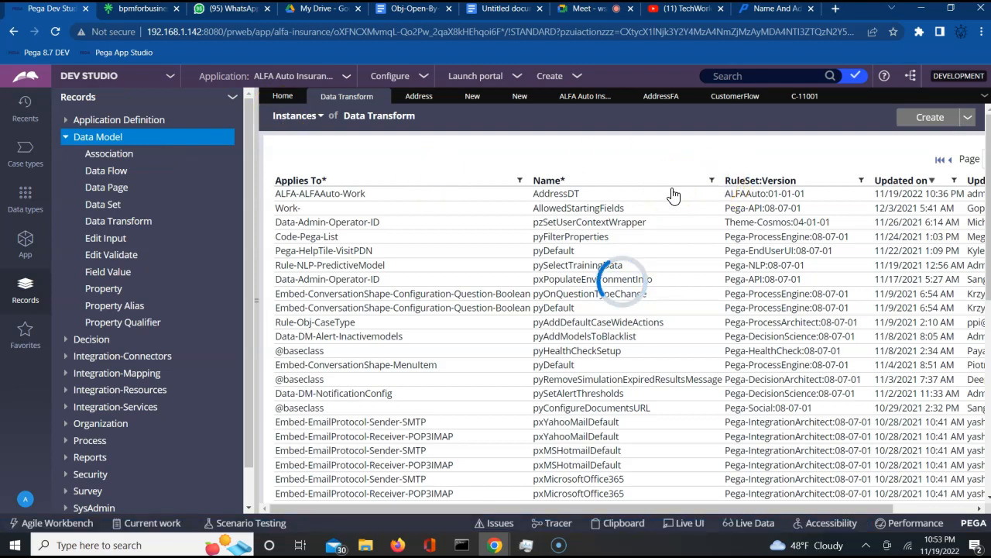
{"action": "left_click", "coordinate": [581, 238]}
{"action": "type", "text": "py"}
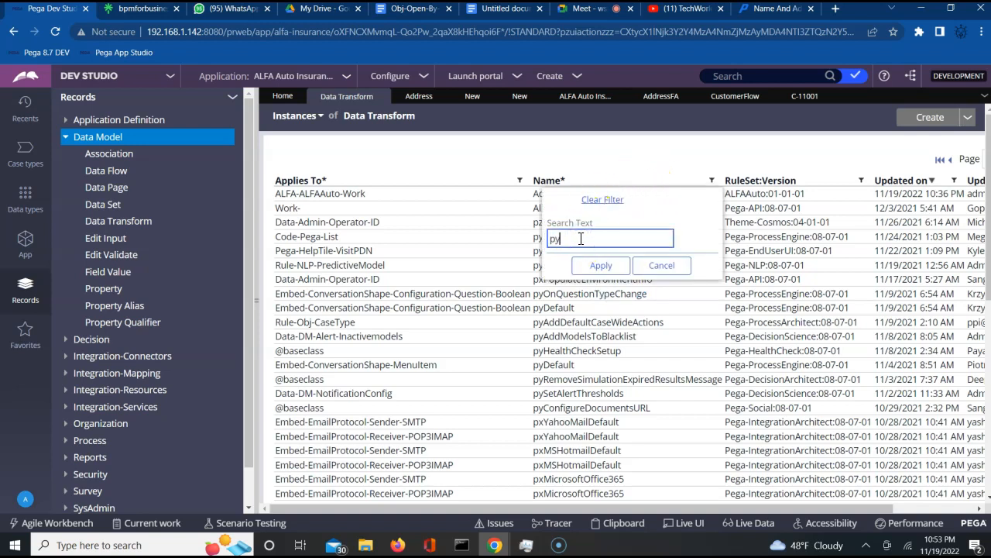
{"action": "type", "text": "Default"}
{"action": "left_click", "coordinate": [583, 262]}
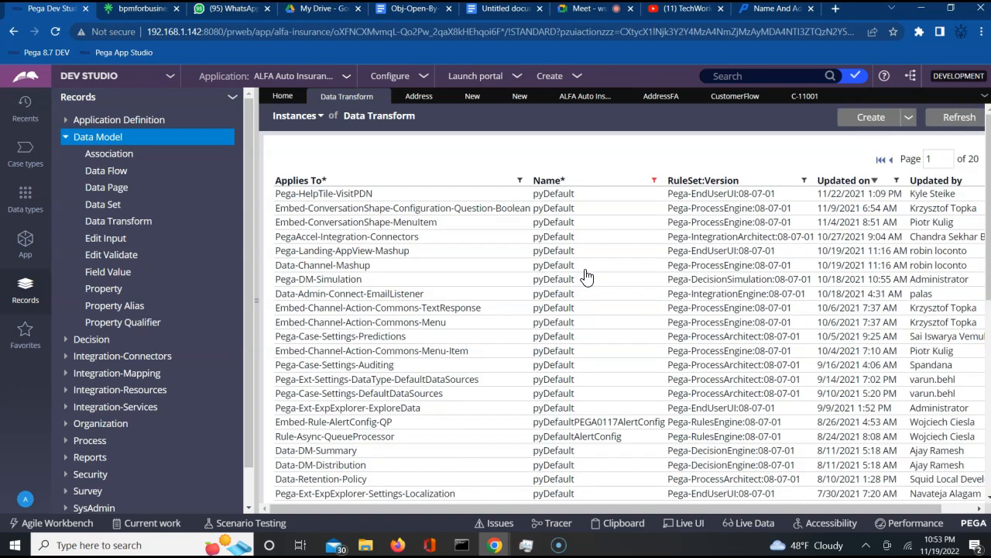
{"action": "left_click", "coordinate": [853, 181]}
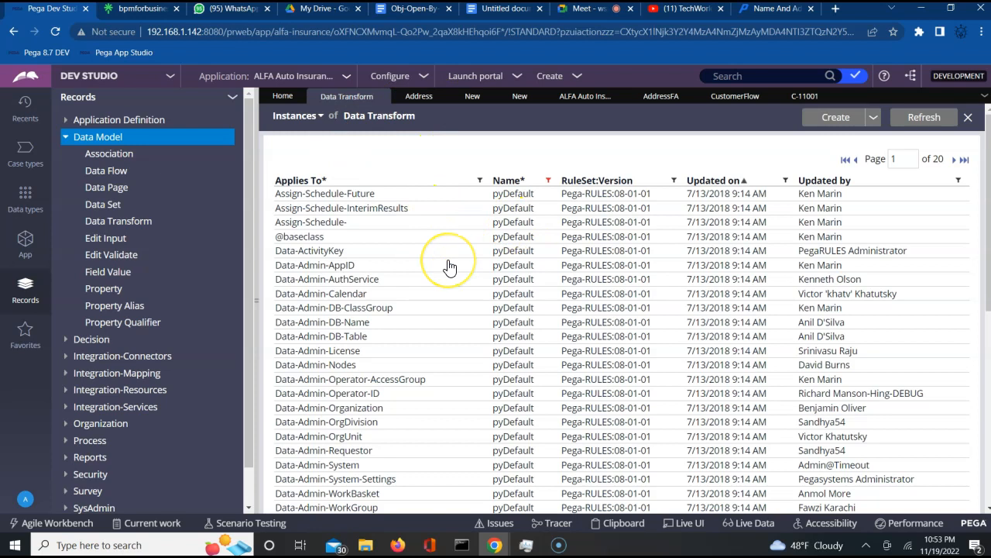
{"action": "left_click", "coordinate": [733, 182]}
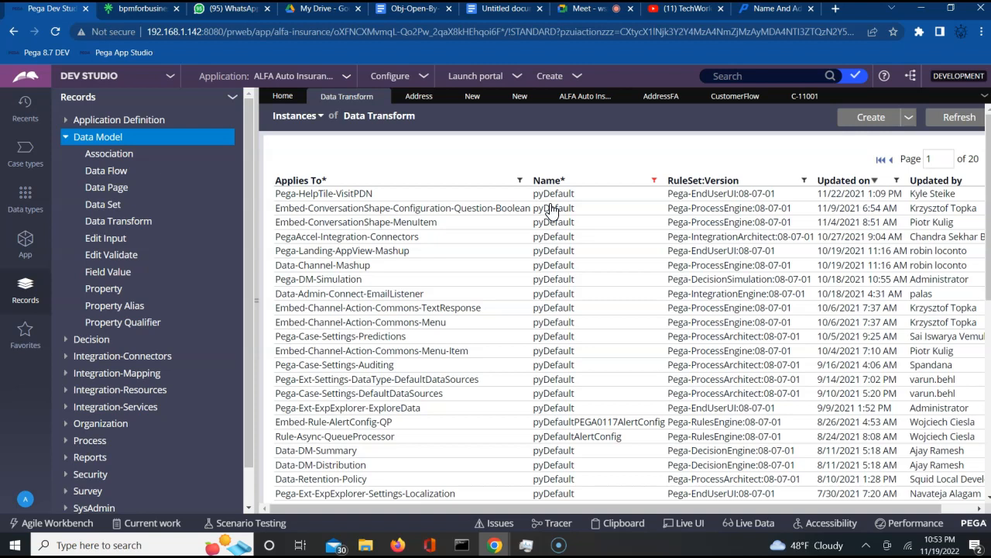
- Narrow Applies To to Work-Cover and open the Work-Cover- pyDefault transform
{"action": "left_click", "coordinate": [519, 181]}
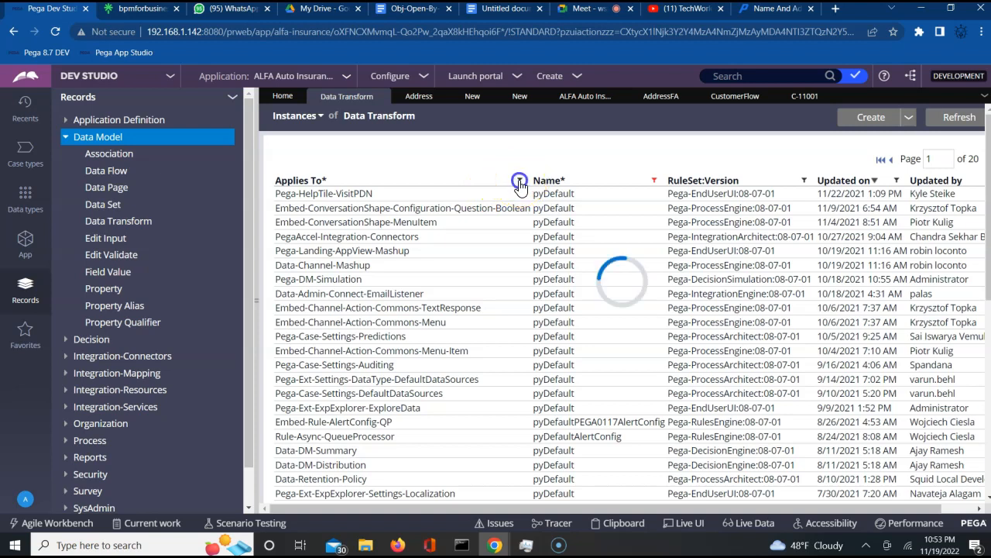
{"action": "left_click", "coordinate": [415, 239]}
{"action": "type", "text": "Work-Cover-"}
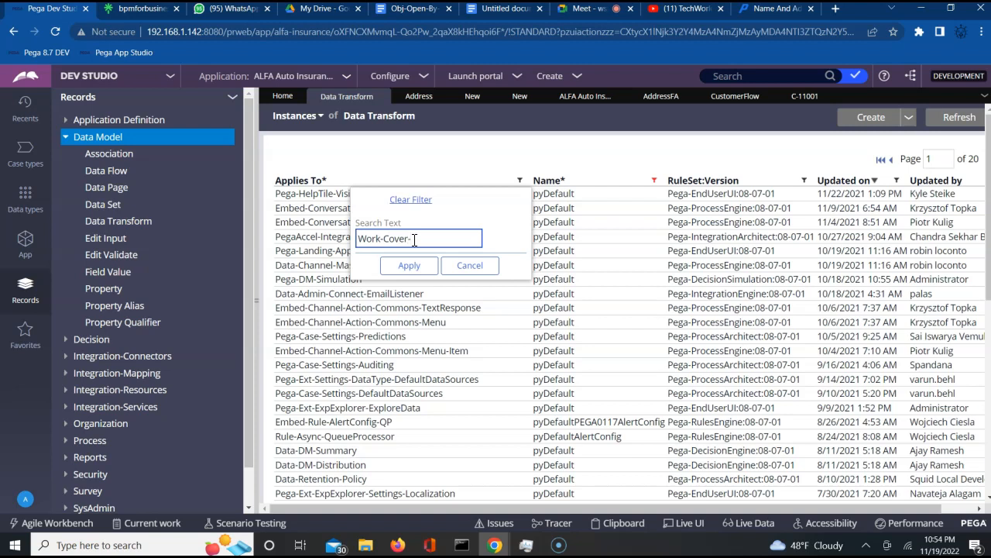
{"action": "left_click", "coordinate": [409, 266]}
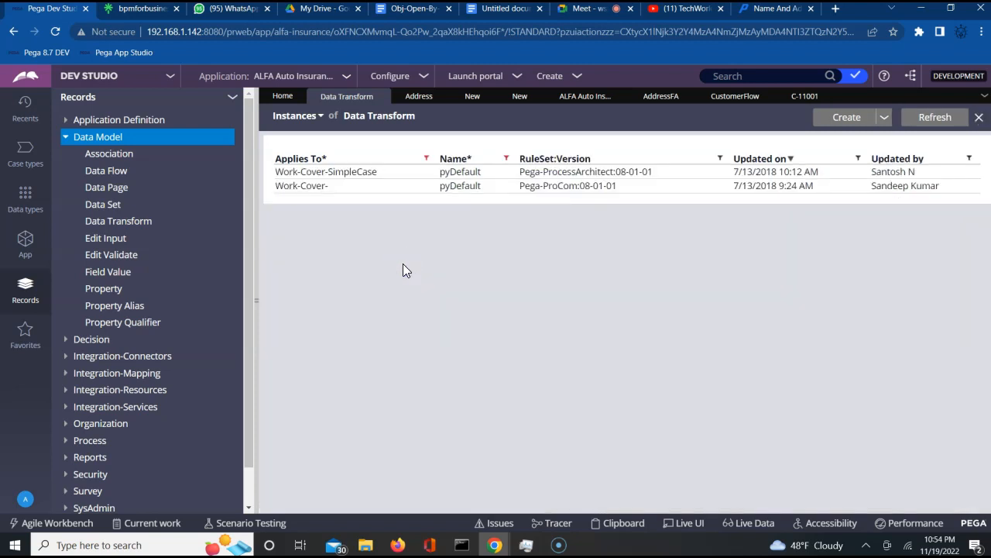
{"action": "left_click", "coordinate": [315, 187]}
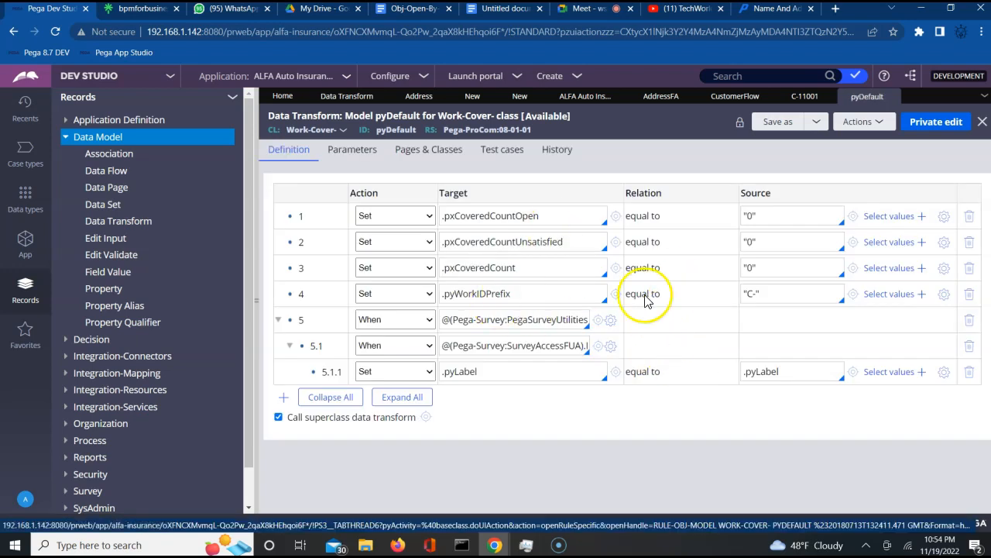
{"action": "left_click", "coordinate": [755, 294]}
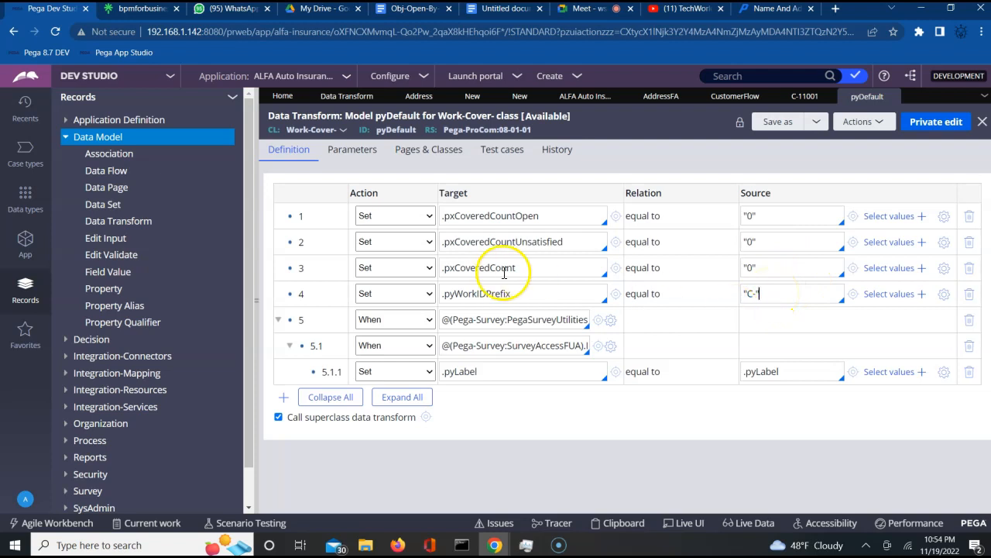
{"action": "left_click", "coordinate": [468, 295]}
{"action": "double_click", "coordinate": [468, 296]}
{"action": "left_click", "coordinate": [773, 294]}
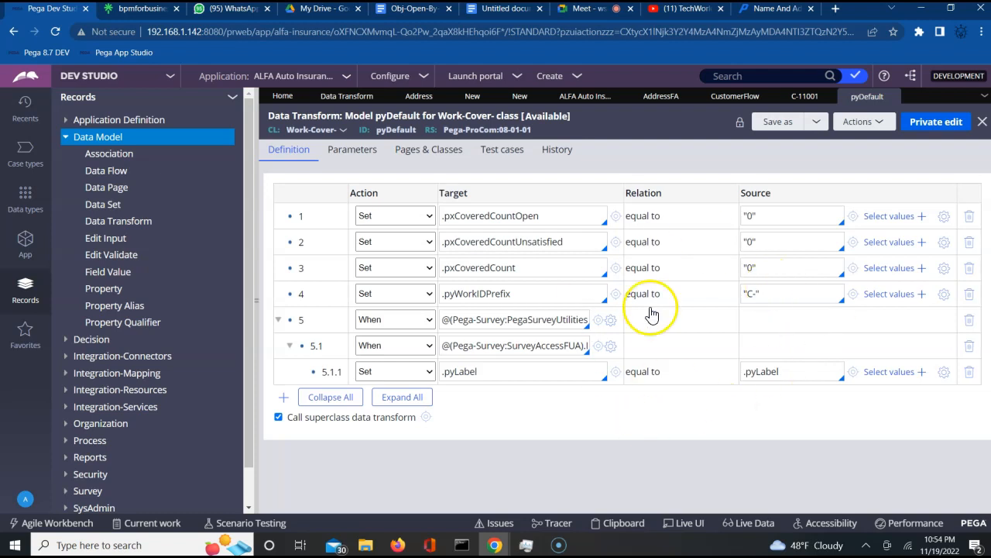
- Save a copy of pyDefault for Work-Cover- into ruleset ALFAAuto 01-01-01 and open it
{"action": "left_click", "coordinate": [777, 123]}
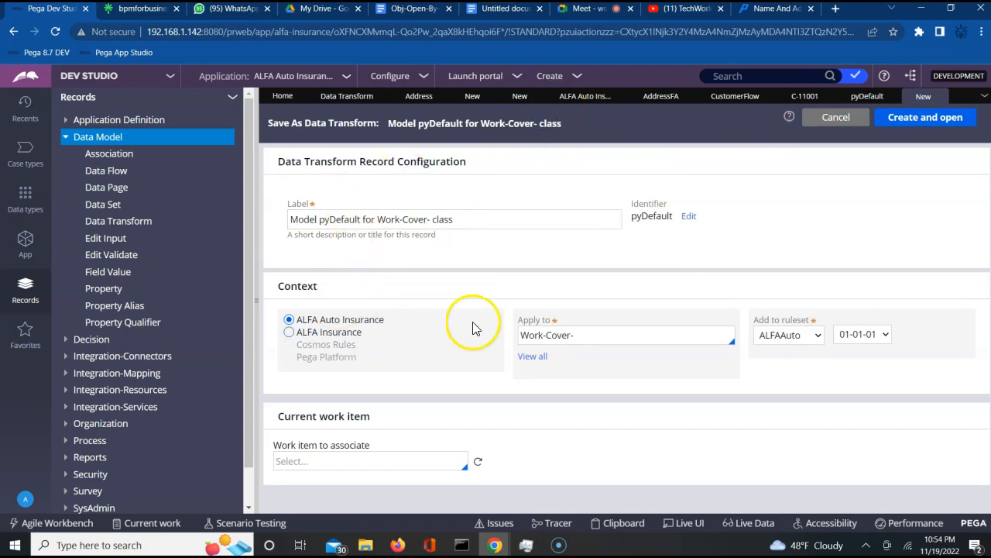
{"action": "double_click", "coordinate": [651, 218]}
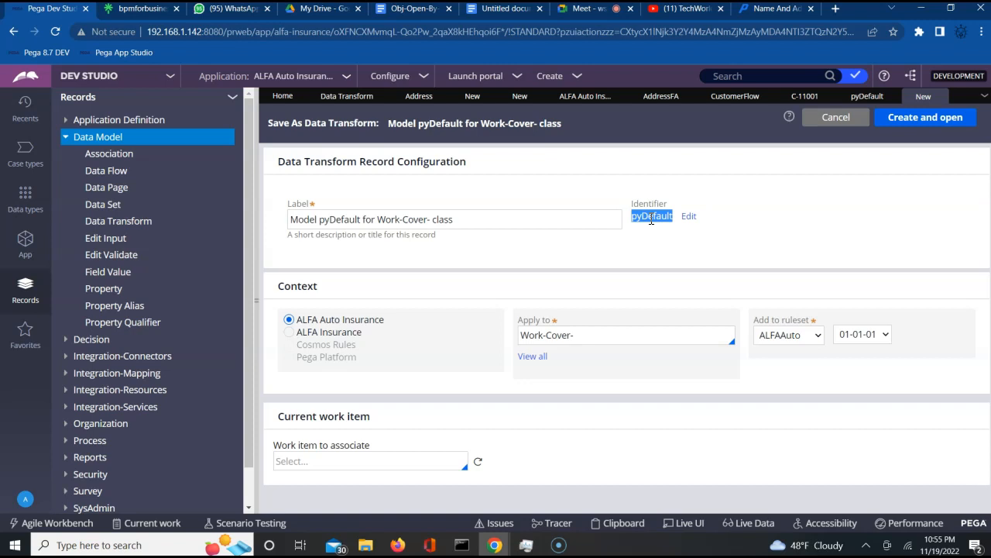
{"action": "left_click", "coordinate": [918, 125]}
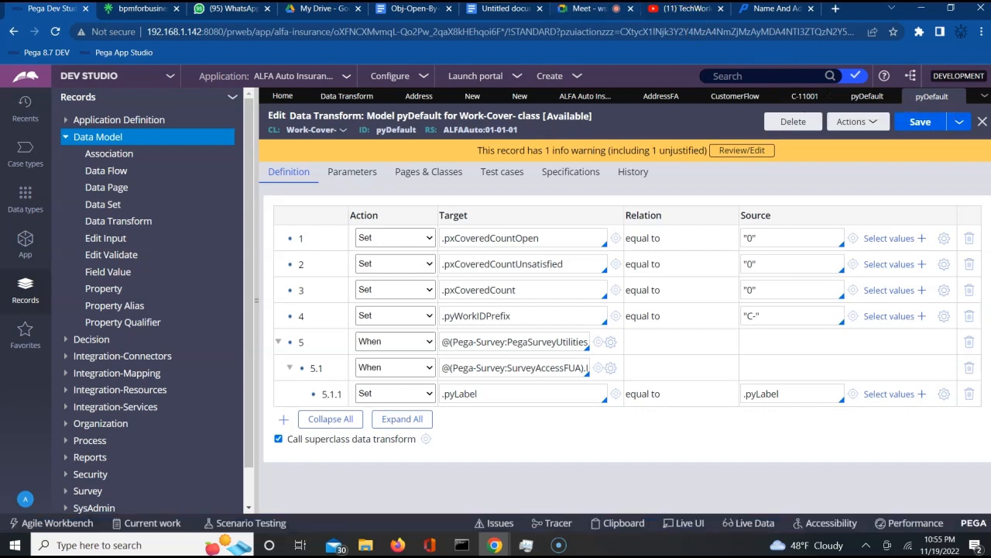
- Admit the person waiting to join the video call, then return to Pega
{"action": "left_click", "coordinate": [598, 15]}
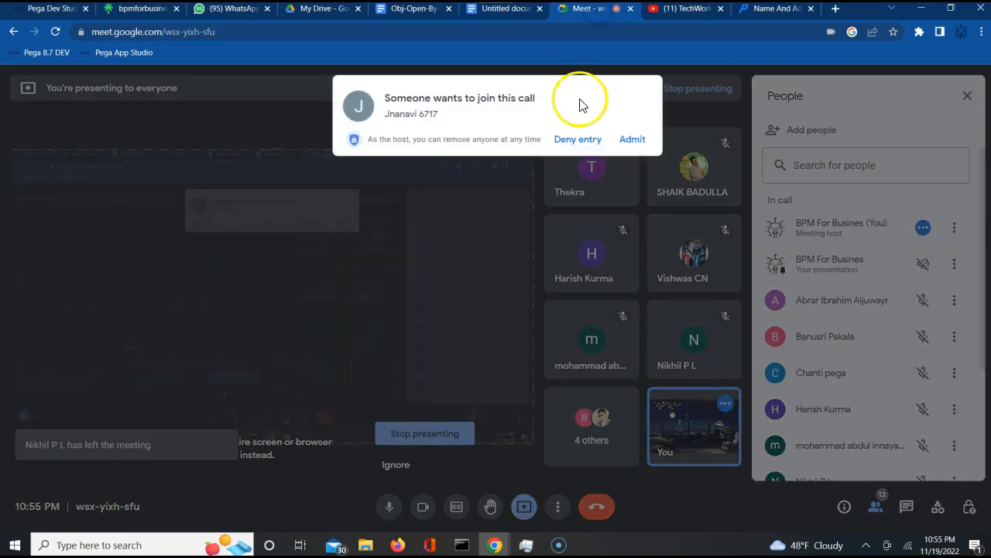
{"action": "left_click", "coordinate": [632, 141]}
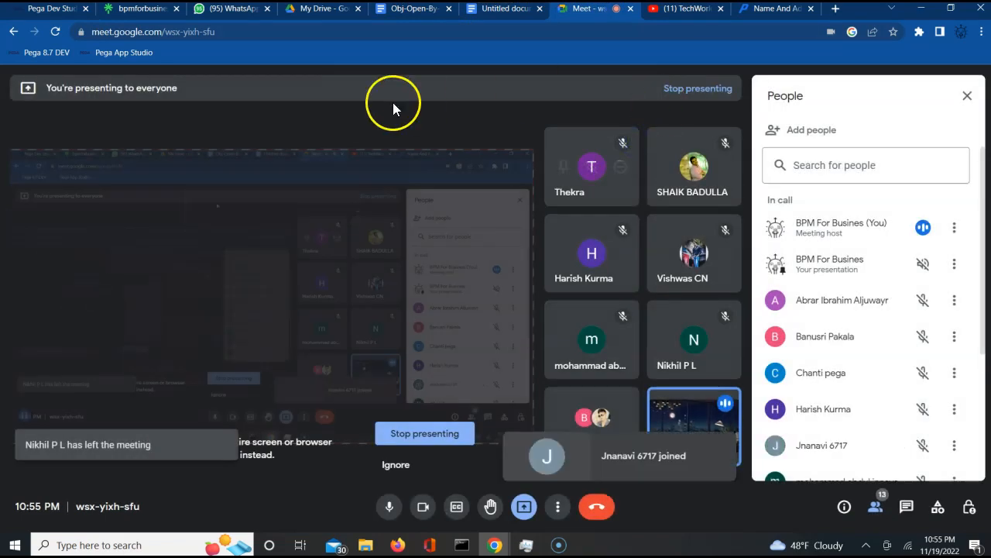
{"action": "left_click", "coordinate": [48, 15]}
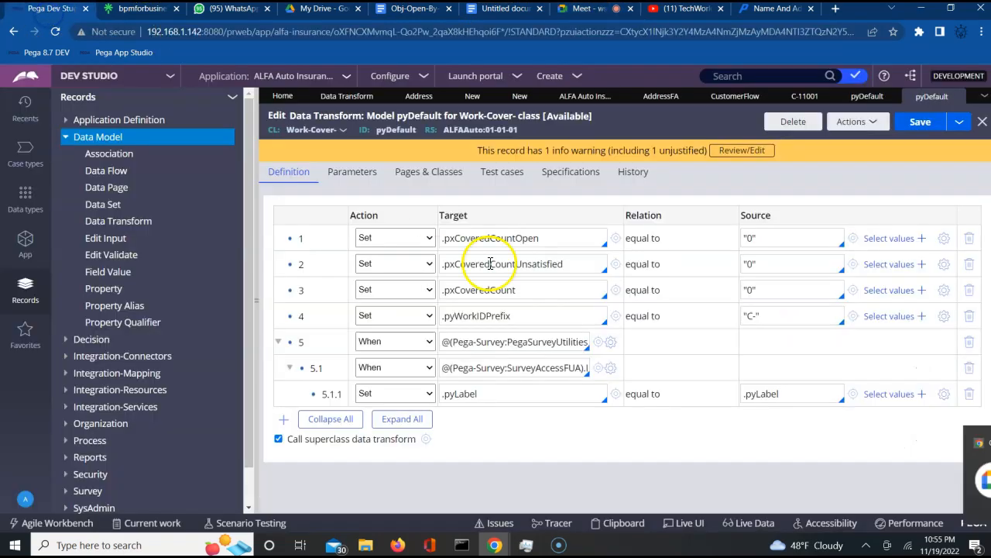
- Compare the original read-only pyDefault with the editable ALFAAuto copy's "C-" prefix
{"action": "left_click", "coordinate": [779, 317]}
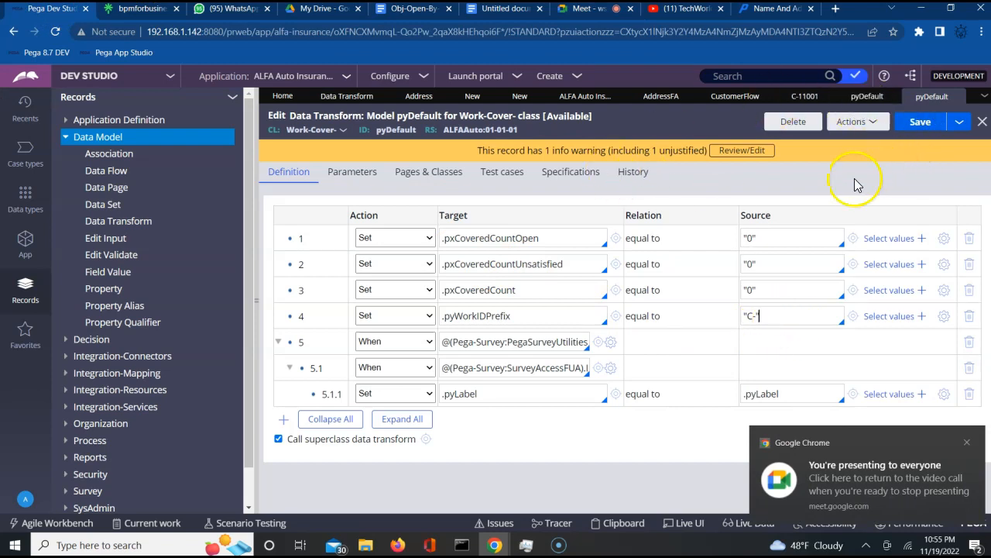
{"action": "left_click", "coordinate": [871, 98]}
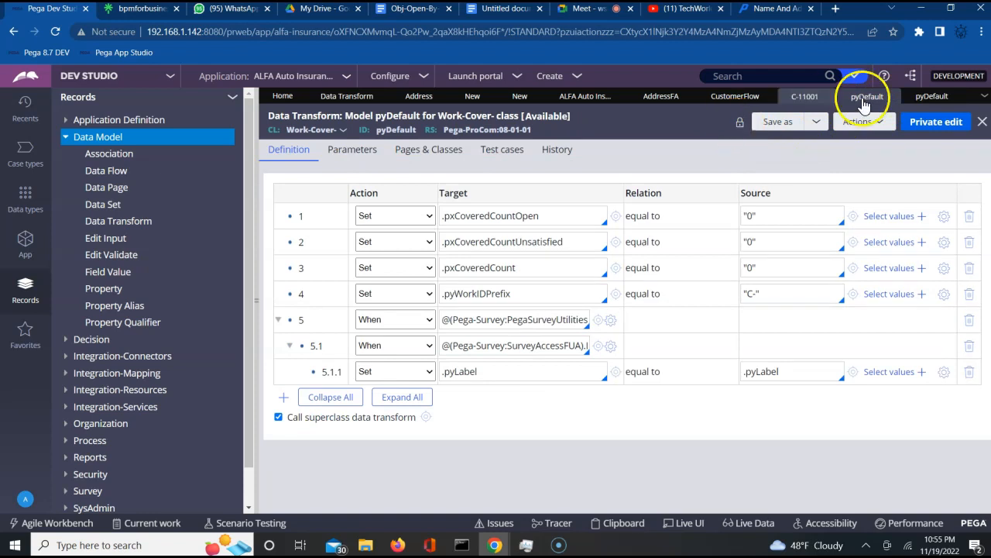
{"action": "left_click", "coordinate": [920, 99]}
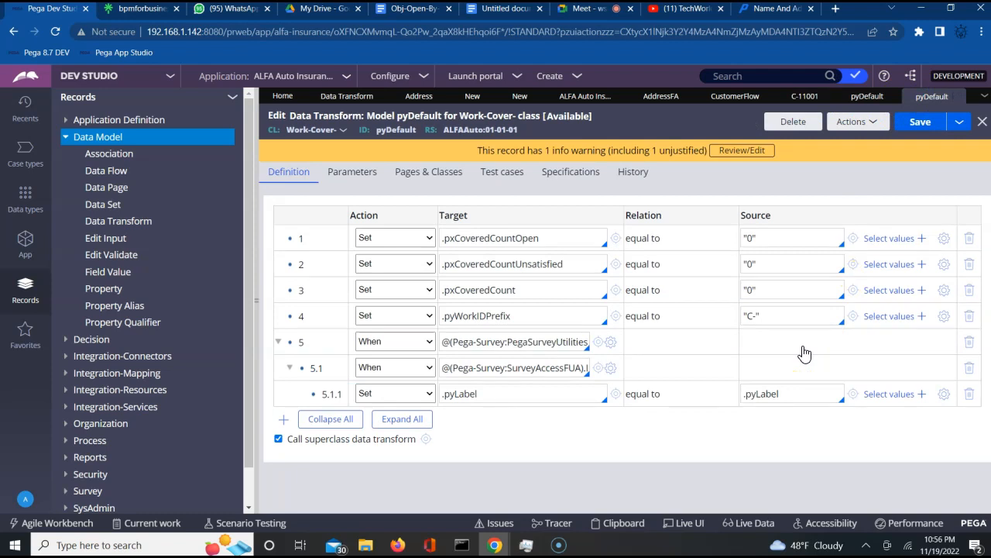
{"action": "left_click", "coordinate": [764, 326]}
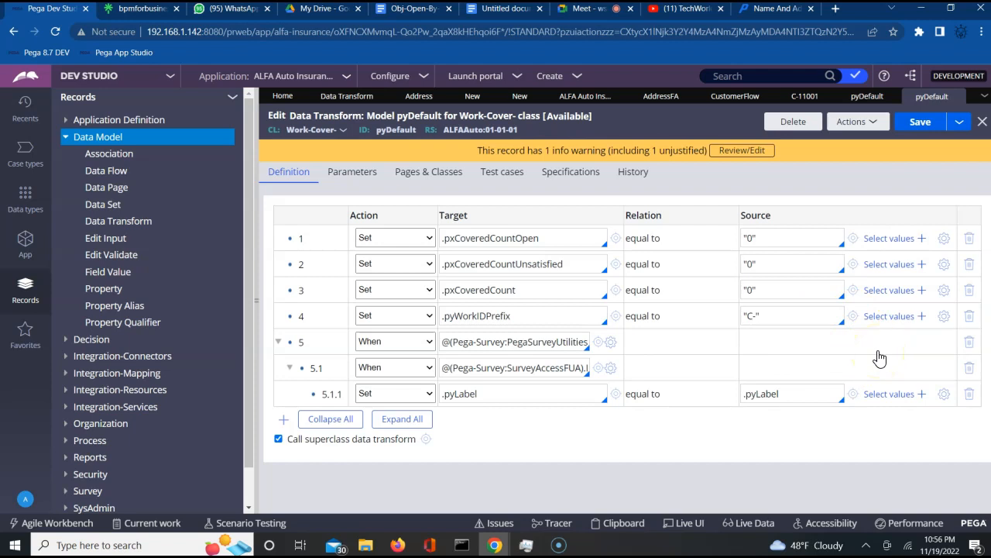
- Add the closing quote so row 4's source for .pyWorkIDPrefix reads "C-"
{"action": "left_click", "coordinate": [495, 316]}
{"action": "triple_click", "coordinate": [496, 316]}
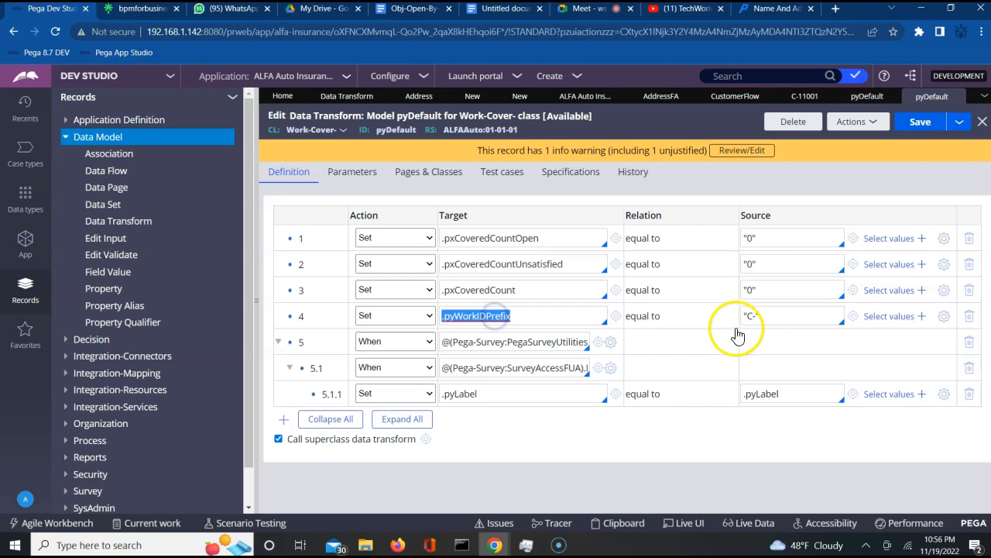
{"action": "left_click", "coordinate": [769, 317]}
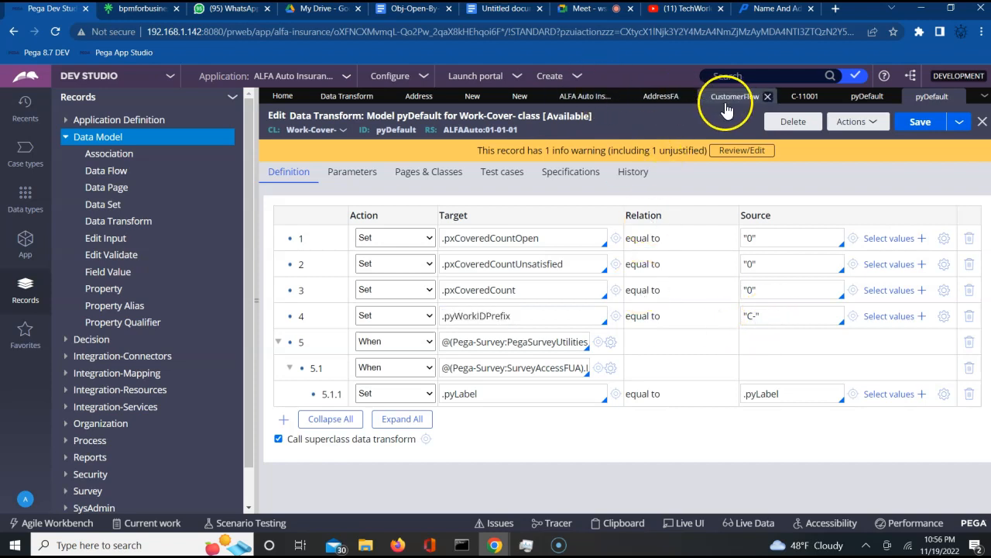
{"action": "triple_click", "coordinate": [497, 315]}
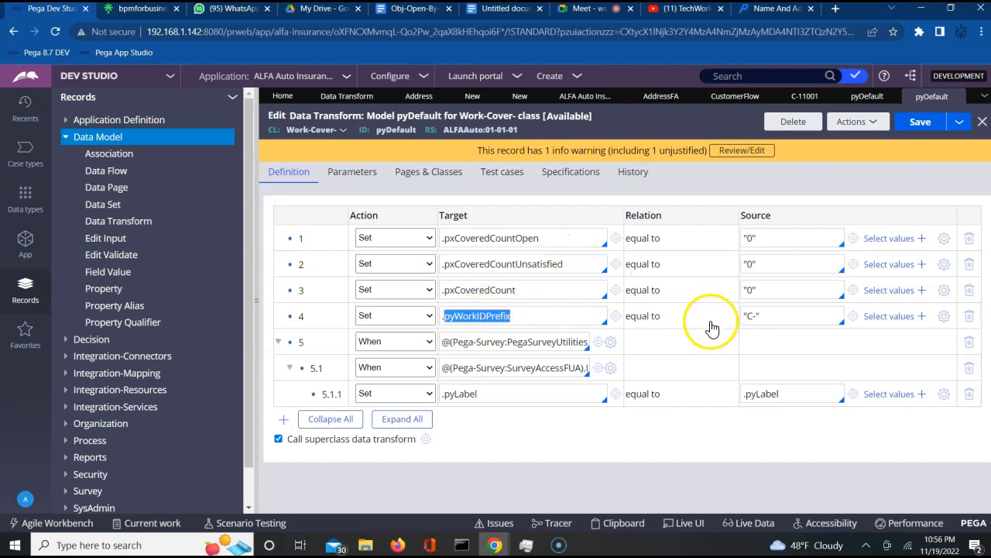
{"action": "left_click", "coordinate": [765, 318]}
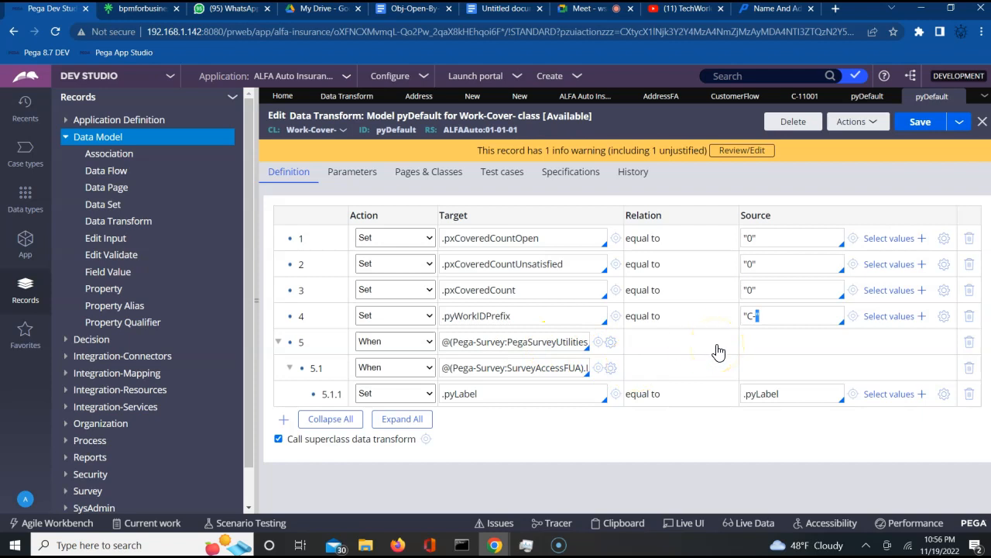
{"action": "type", "text": "\""}
{"action": "left_click", "coordinate": [784, 306]}
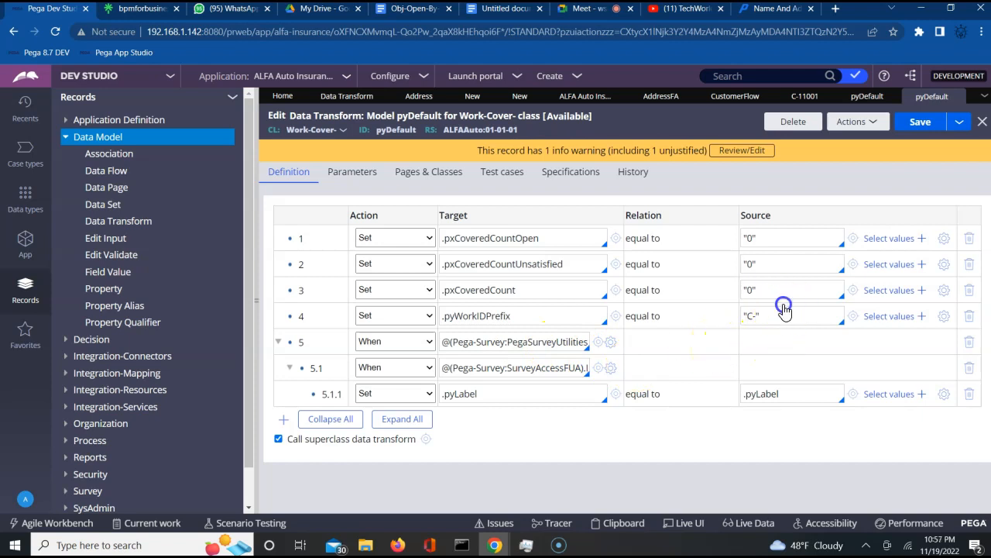
- Close the stray new property tab and admit the waiting Meet participant
{"action": "left_click", "coordinate": [853, 317]}
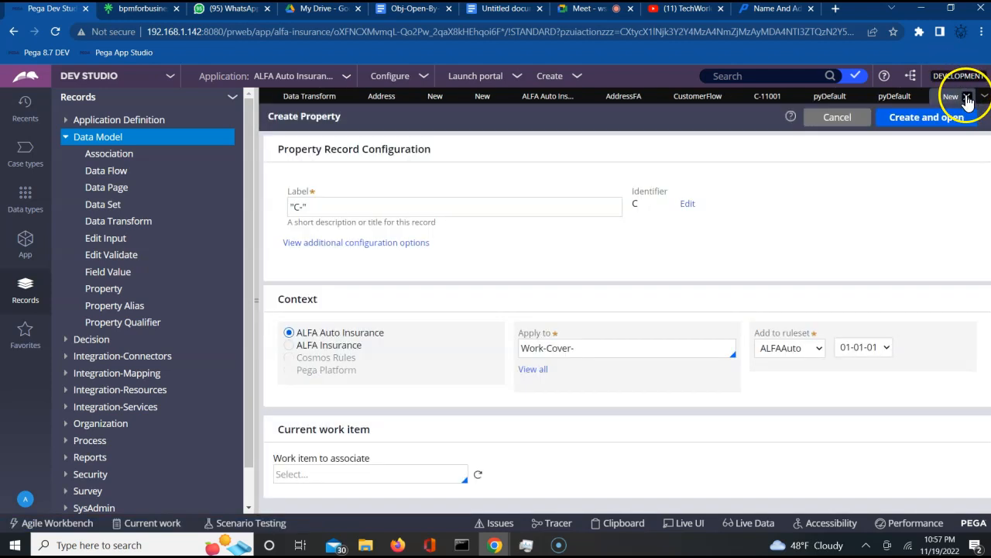
{"action": "left_click", "coordinate": [967, 96]}
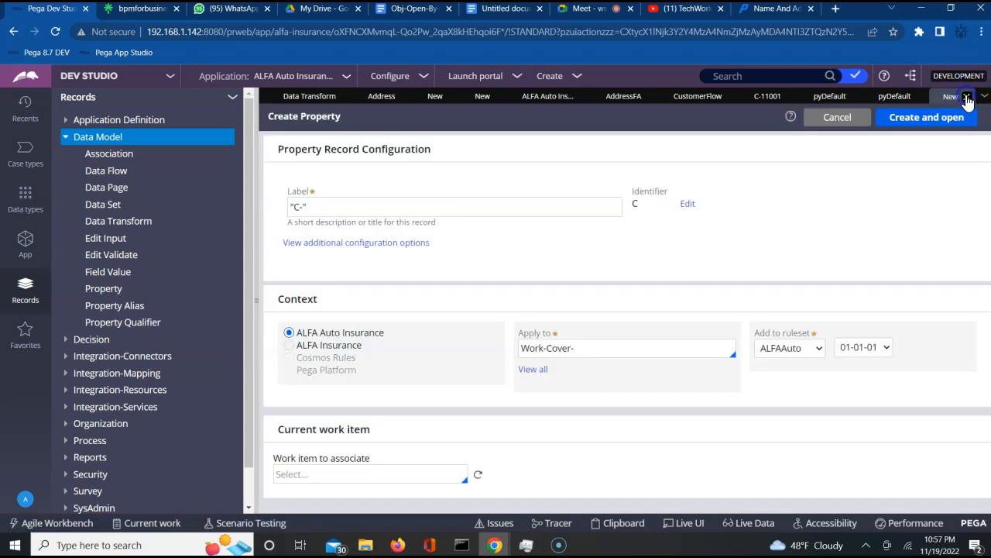
{"action": "left_click", "coordinate": [589, 10]}
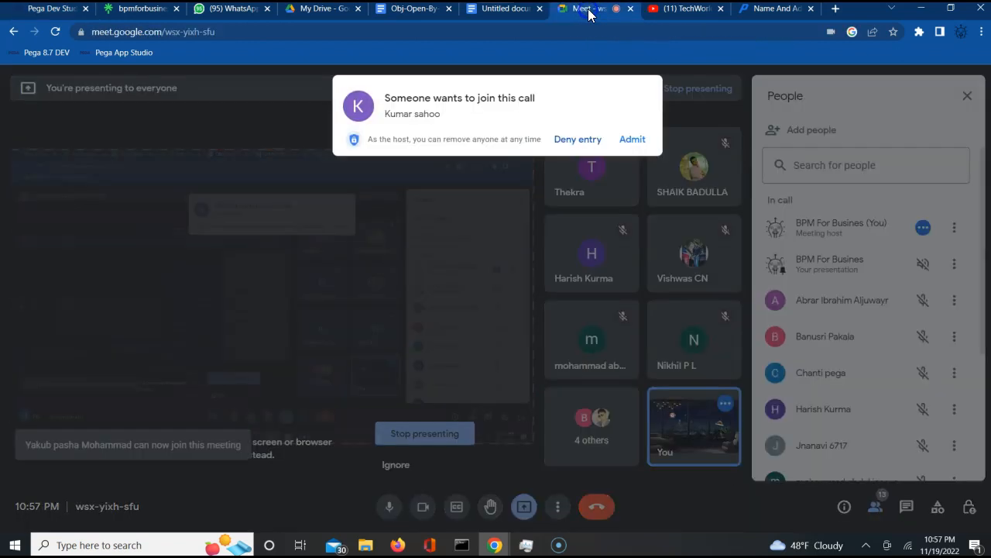
{"action": "left_click", "coordinate": [636, 142]}
{"action": "left_click", "coordinate": [62, 11]}
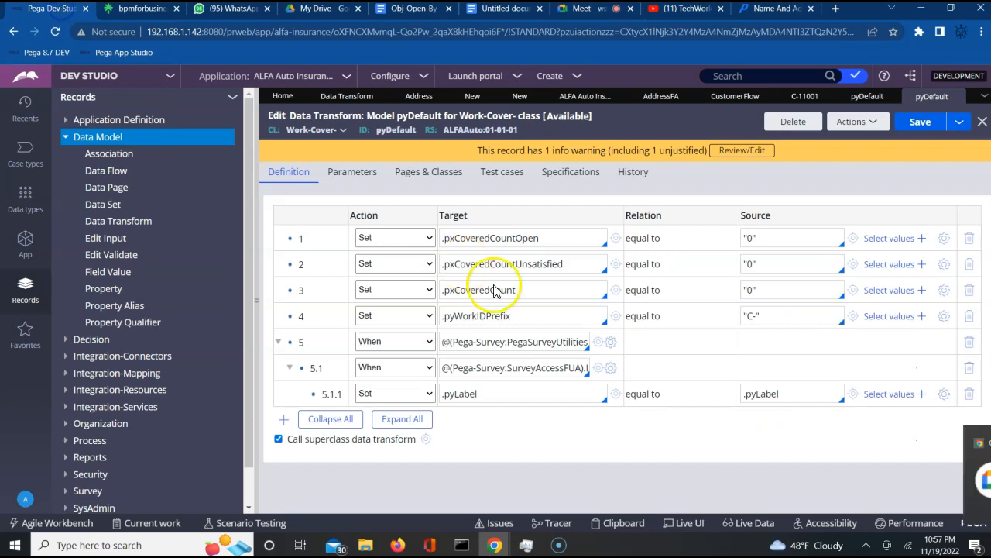
- Open row 4's expression builder with its functions and properties browser
{"action": "left_click", "coordinate": [944, 320]}
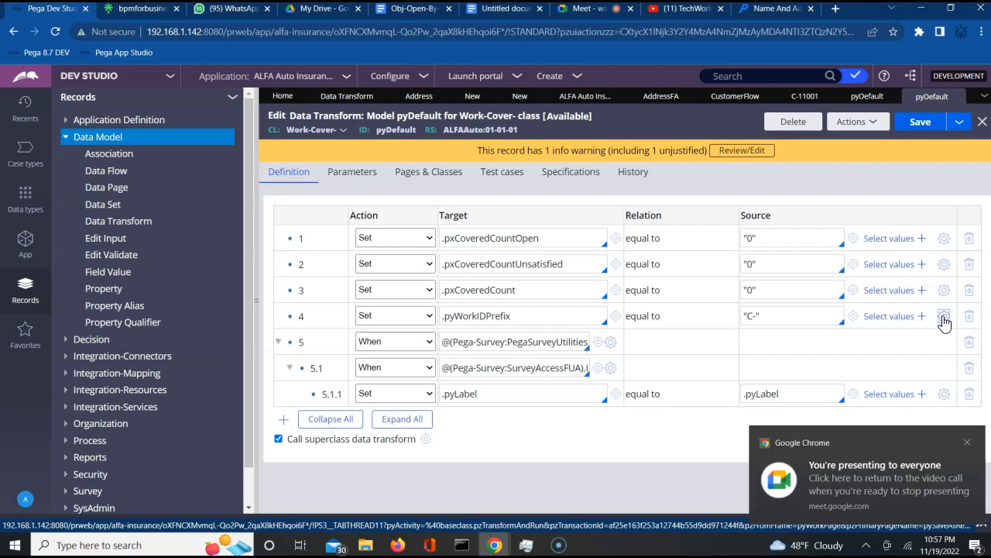
{"action": "left_click", "coordinate": [750, 289]}
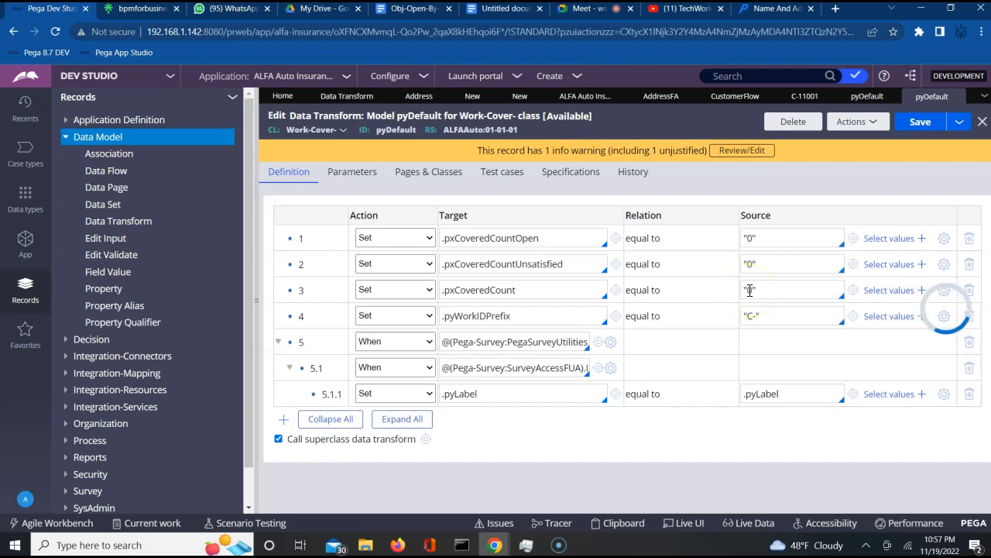
{"action": "left_click", "coordinate": [709, 312]}
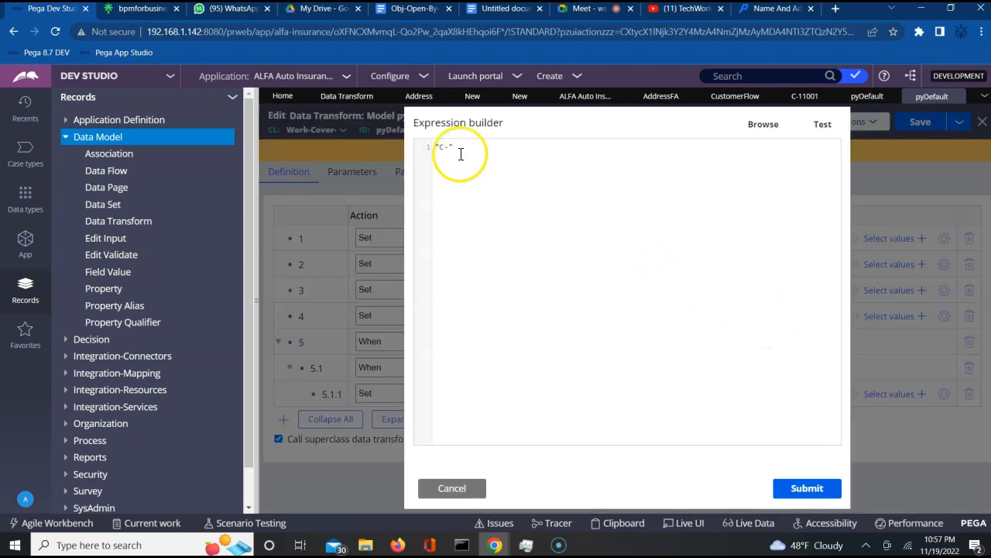
{"action": "left_click", "coordinate": [766, 130]}
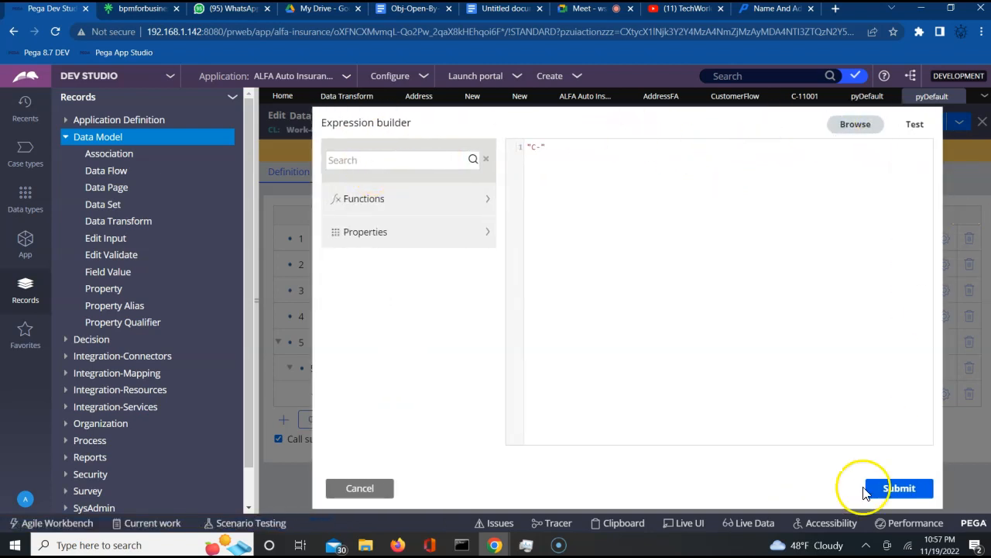
{"action": "left_click", "coordinate": [382, 487]}
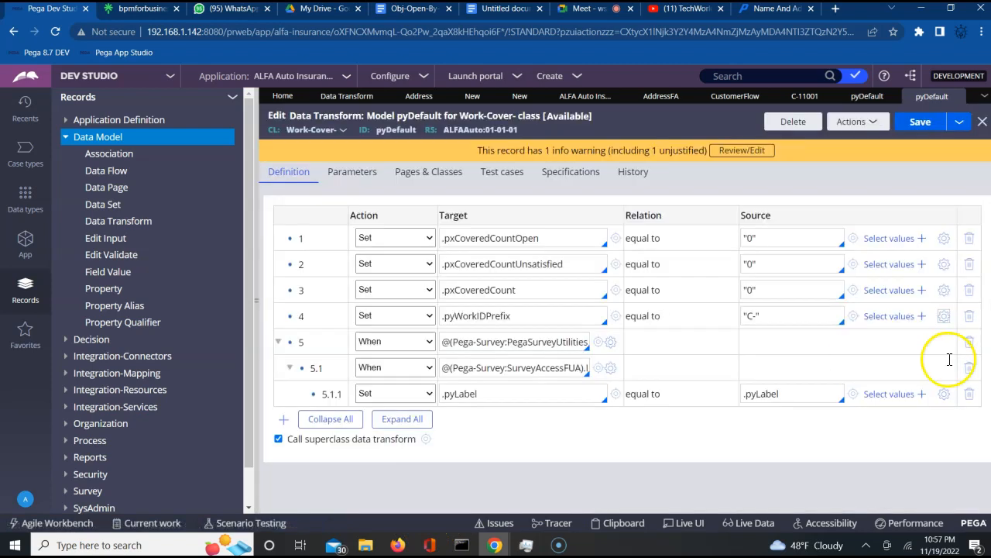
{"action": "left_click", "coordinate": [945, 318]}
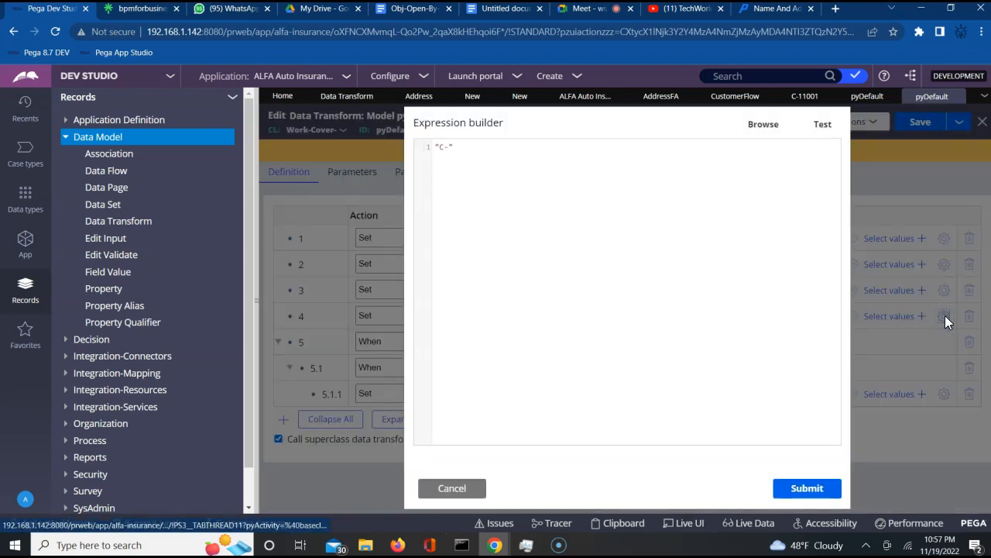
{"action": "left_click", "coordinate": [763, 125]}
- Search functions for 'Current' and insert getCurrentDateStamp into the expression
{"action": "left_click", "coordinate": [349, 164]}
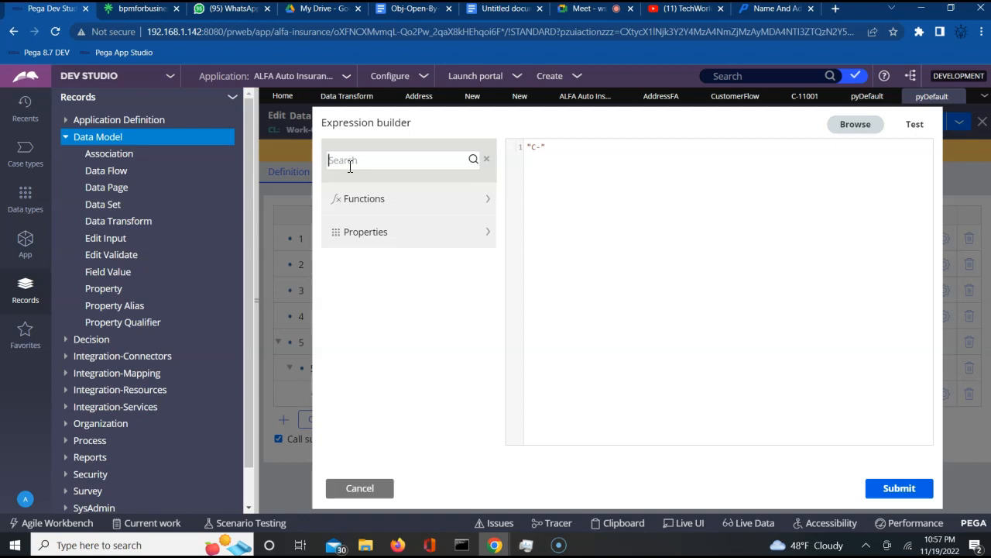
{"action": "type", "text": "c"}
{"action": "left_click", "coordinate": [471, 162]}
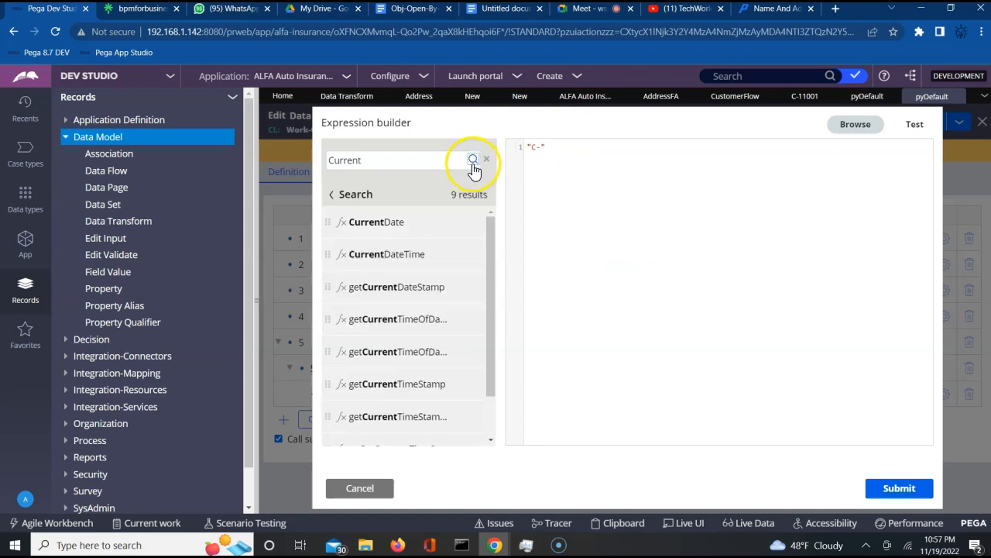
{"action": "mouse_move", "coordinate": [373, 291]}
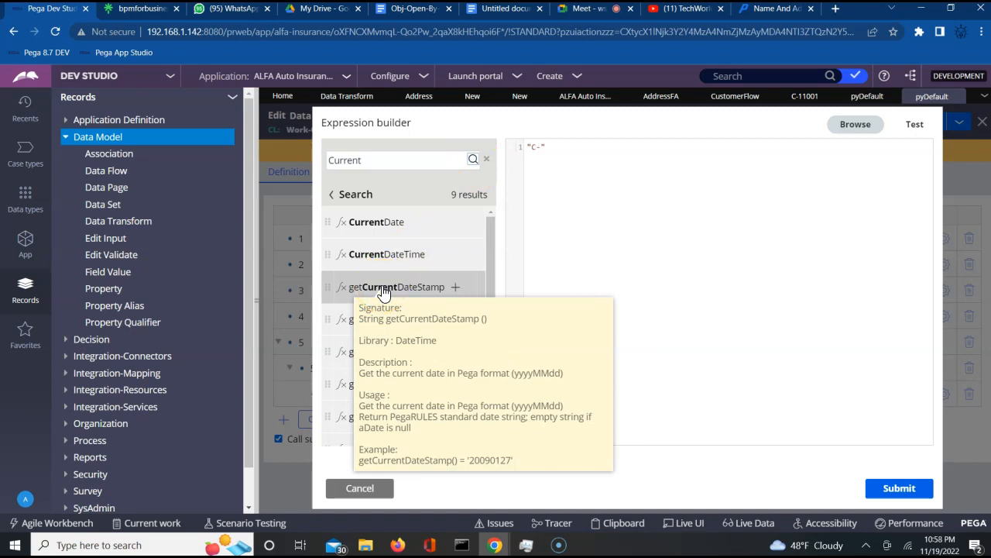
{"action": "left_click", "coordinate": [406, 290]}
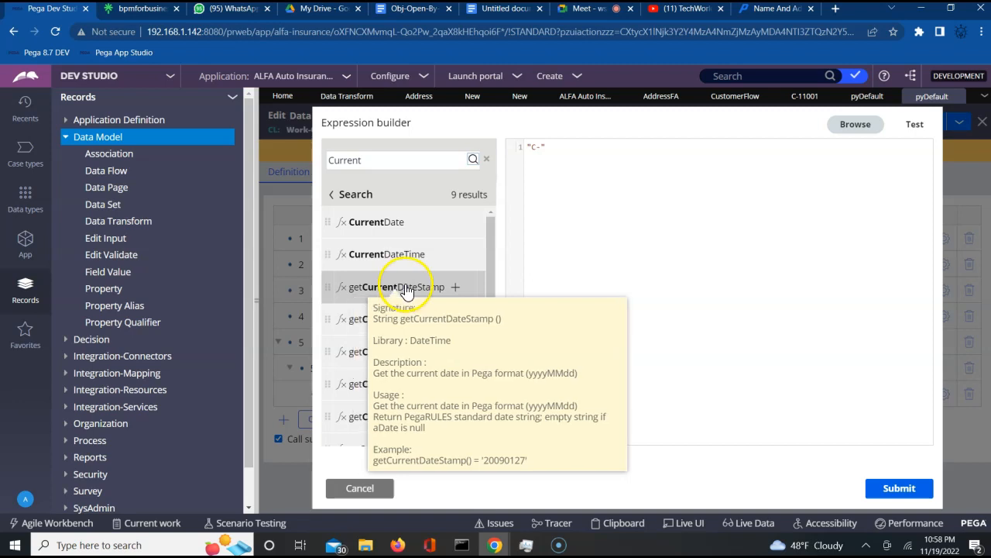
{"action": "double_click", "coordinate": [409, 288]}
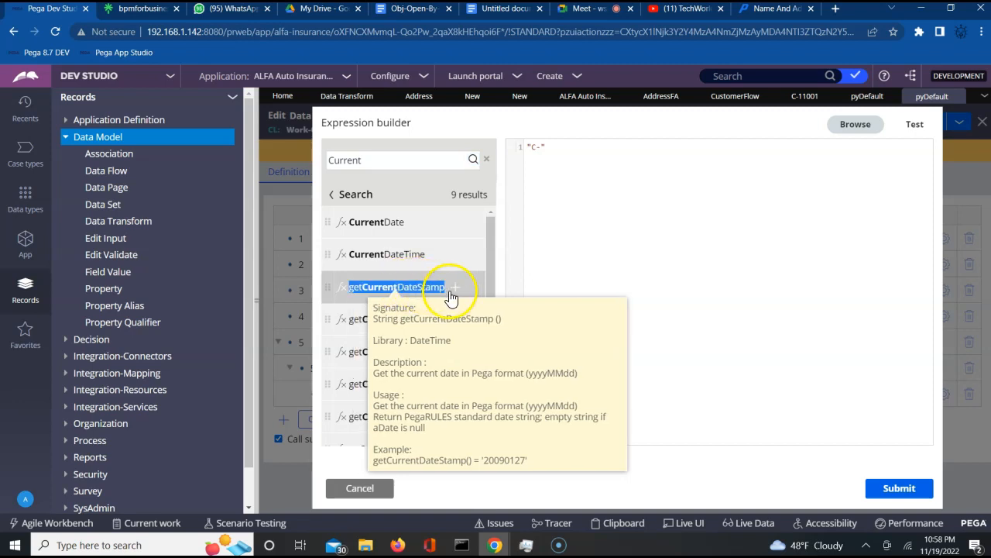
{"action": "left_click", "coordinate": [455, 288]}
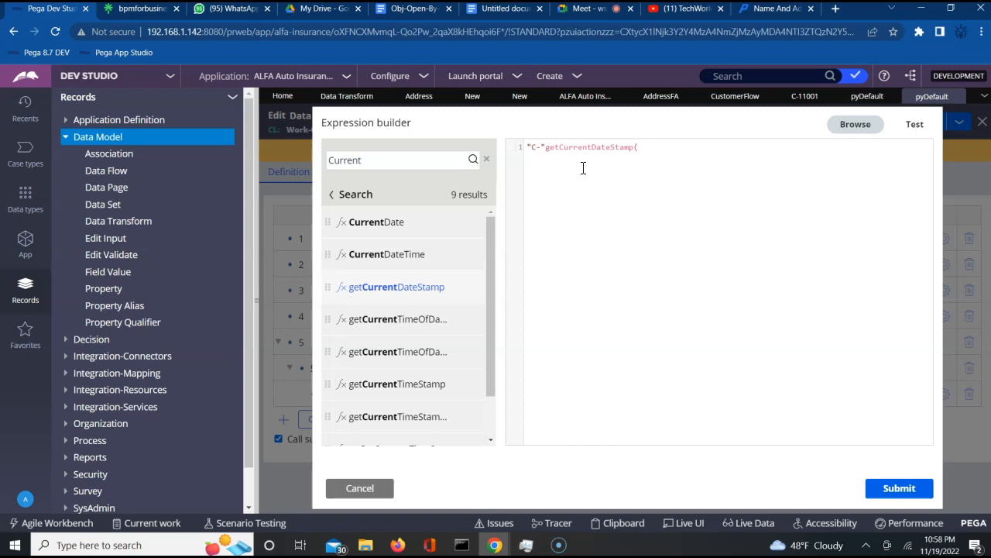
- Change the "C-" literal to "A" and open the expression test panel
{"action": "left_click", "coordinate": [538, 147]}
{"action": "key", "text": "BackSpace"}
{"action": "type", "text": "a"}
{"action": "key", "text": "BackSpace"}
{"action": "type", "text": "A"}
{"action": "left_click", "coordinate": [657, 152]}
{"action": "left_click", "coordinate": [539, 147]}
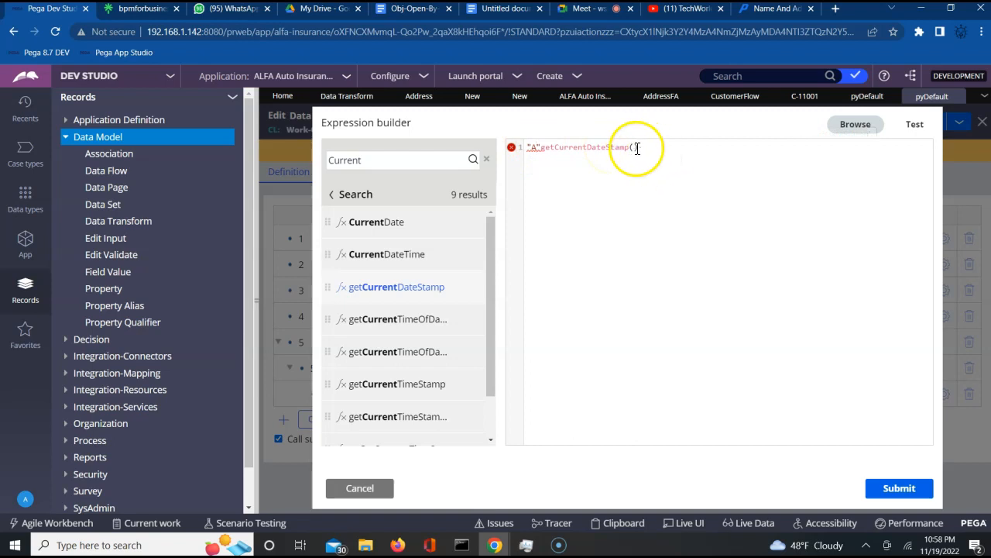
{"action": "left_click", "coordinate": [915, 124]}
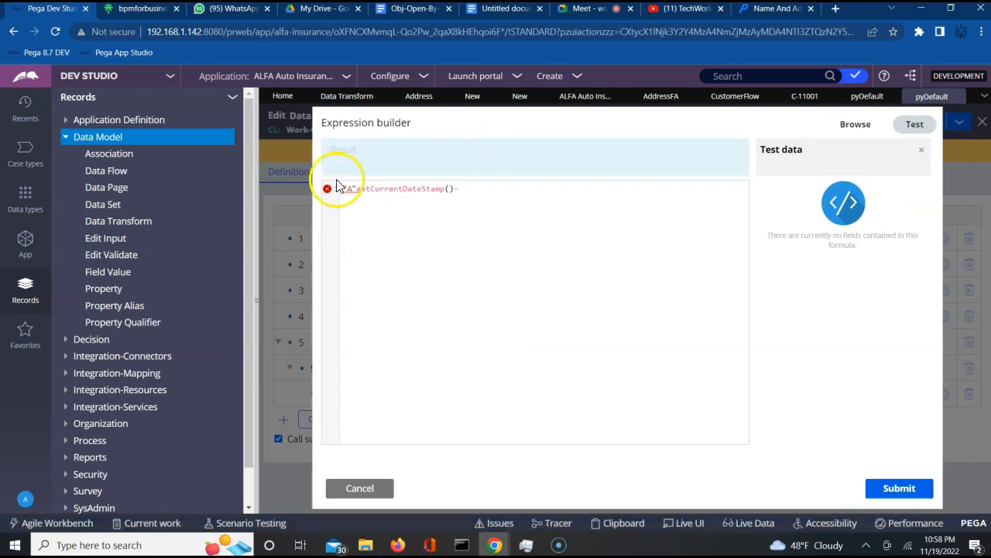
- Add + concatenation operators around getCurrentDateStamp() in the prefix expression
{"action": "mouse_move", "coordinate": [328, 195]}
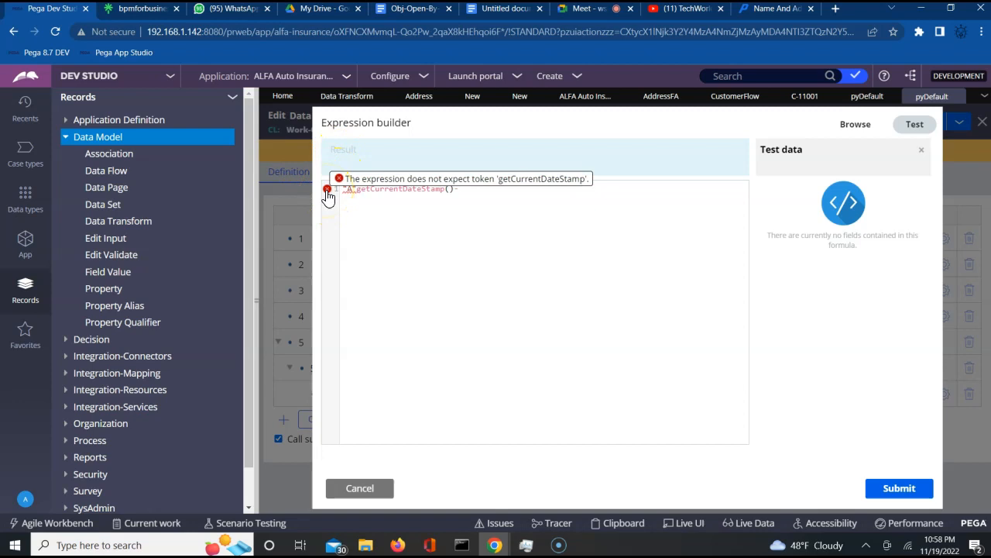
{"action": "left_click", "coordinate": [361, 195]}
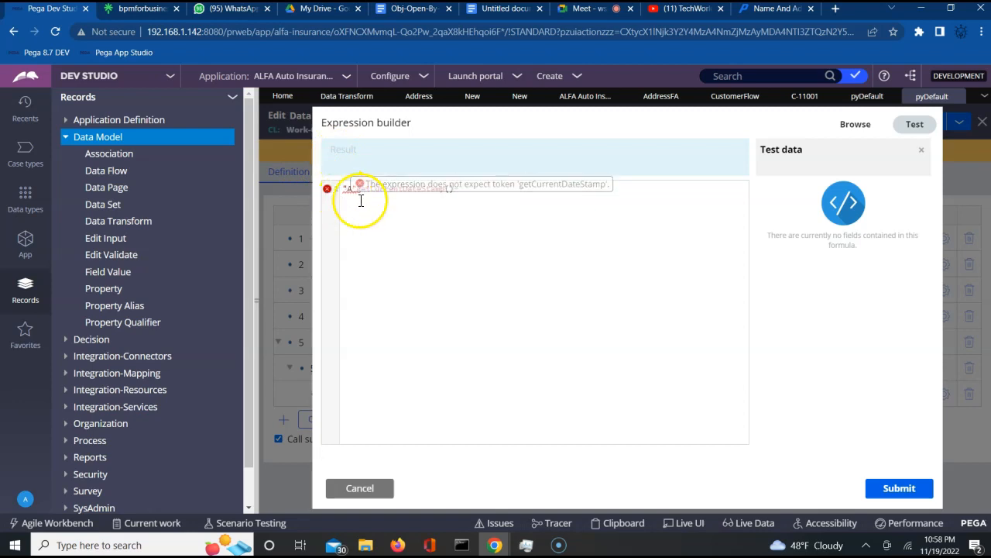
{"action": "left_click", "coordinate": [360, 189]}
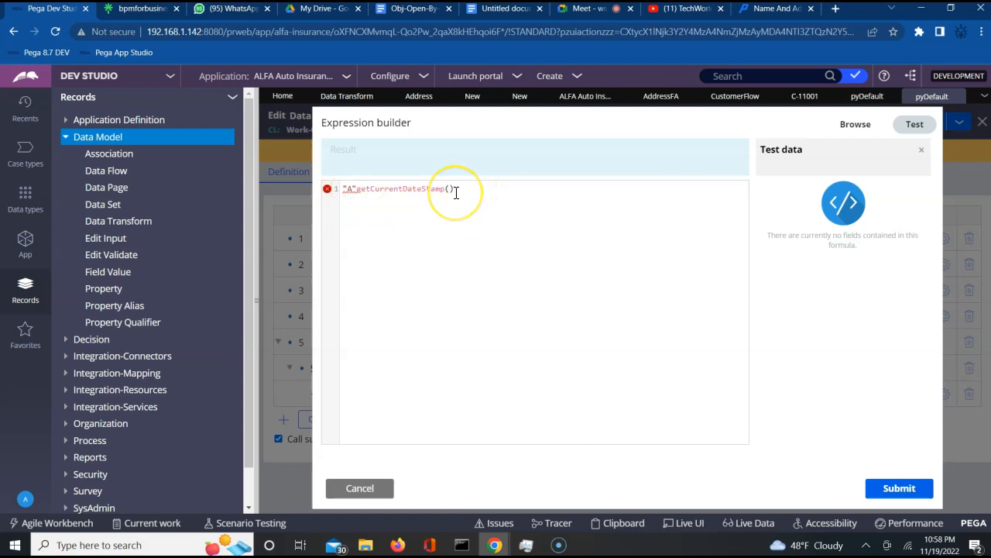
{"action": "type", "text": "+"}
{"action": "type", "text": "+"}
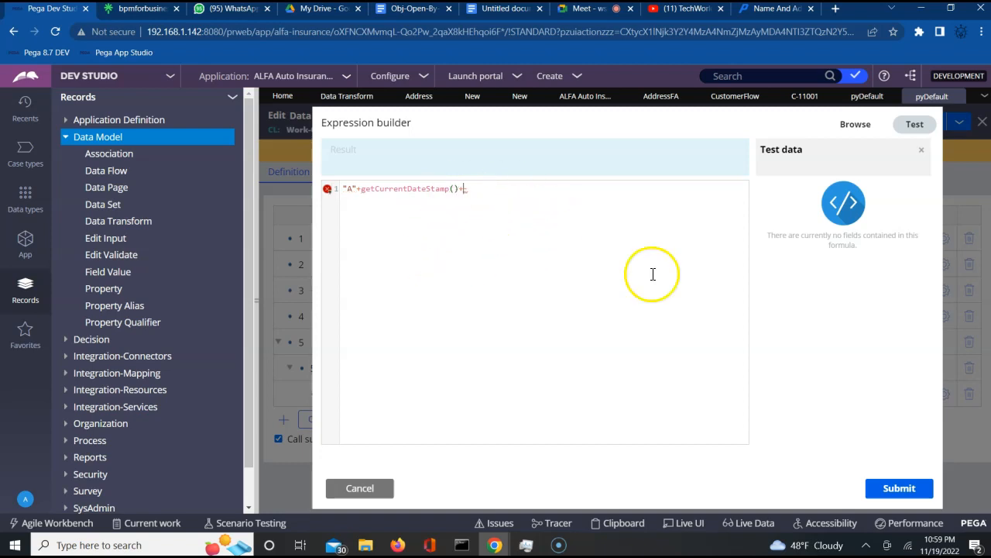
{"action": "left_click", "coordinate": [910, 126]}
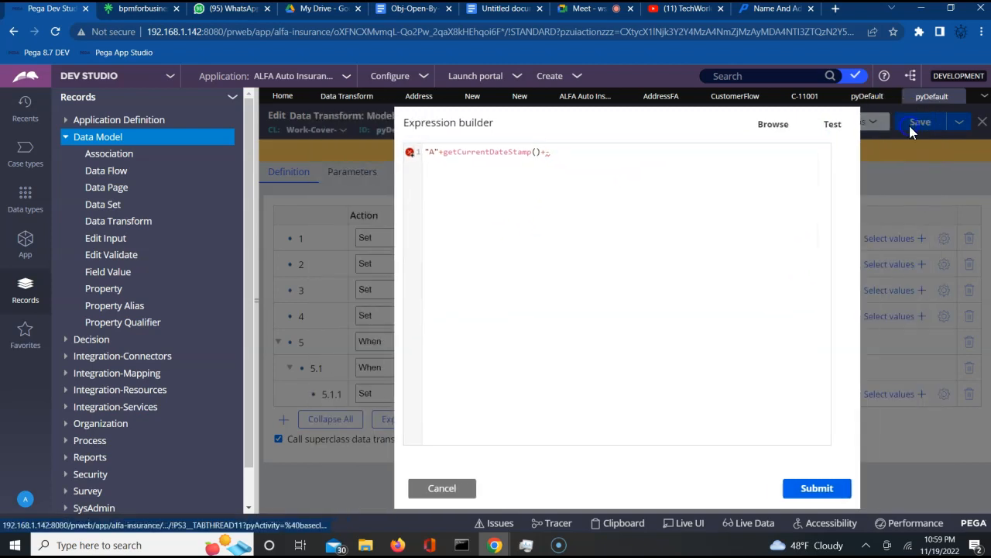
{"action": "left_click", "coordinate": [824, 126]}
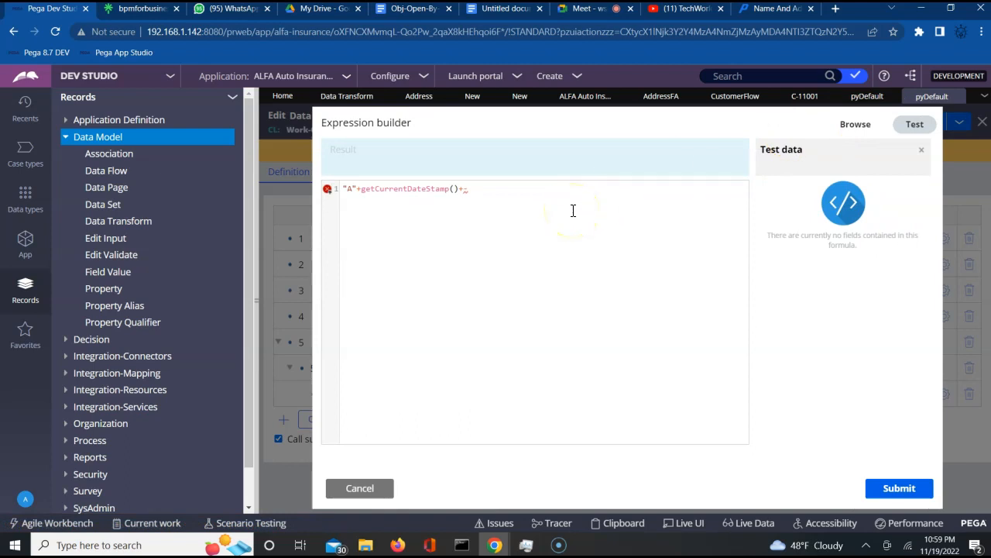
- Append the "-" literal and remove the stray quote so the test previews A20221120-
{"action": "left_click", "coordinate": [474, 189]}
{"action": "type", "text": "-\""}
{"action": "left_click", "coordinate": [552, 218]}
{"action": "key", "text": "BackSpace"}
{"action": "left_click", "coordinate": [566, 310]}
{"action": "left_click", "coordinate": [597, 9]}
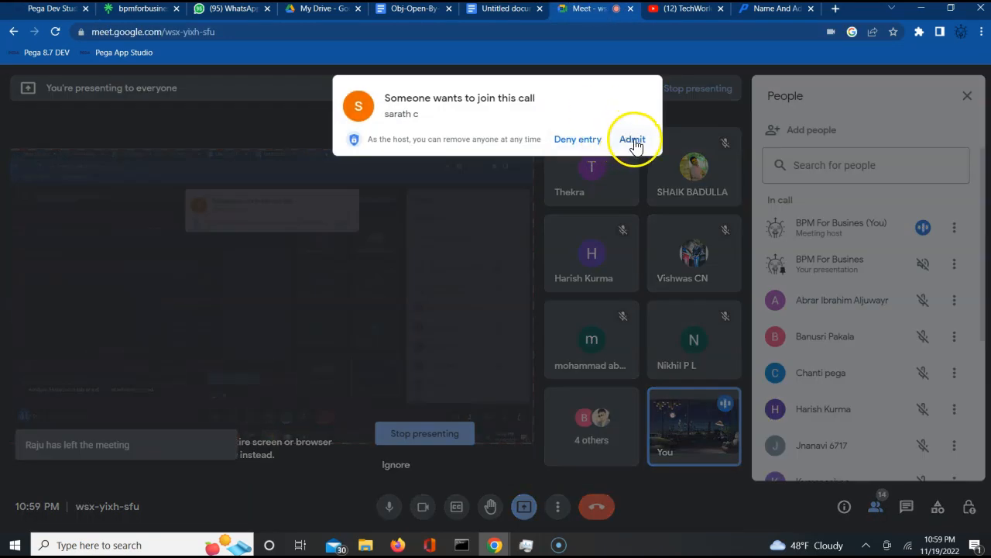
- Admit the waiting participant into the Meet call and return to Pega
{"action": "left_click", "coordinate": [630, 141]}
{"action": "left_click", "coordinate": [65, 10]}
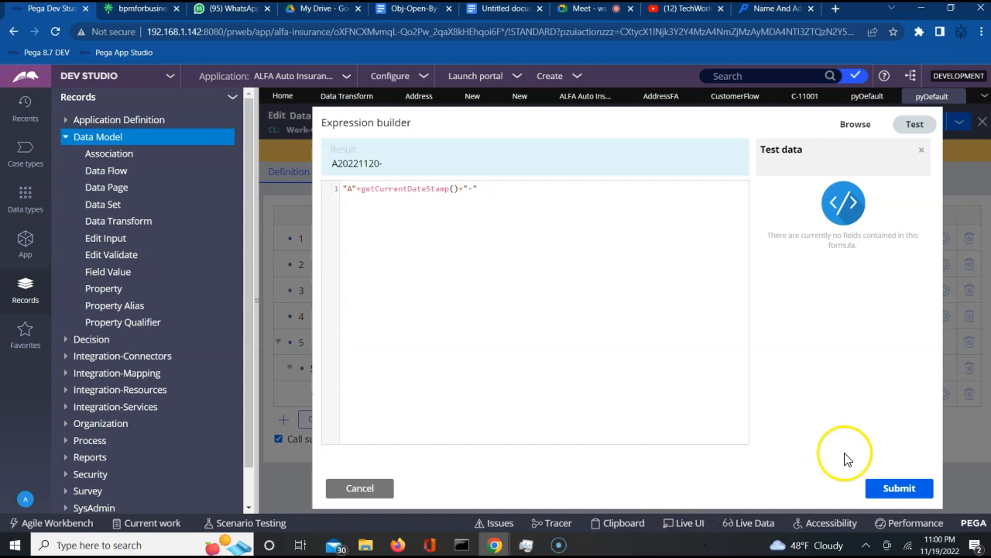
- Submit the expression to row 4, save pyDefault, then save the CustomerFlow flow
{"action": "left_click", "coordinate": [900, 488]}
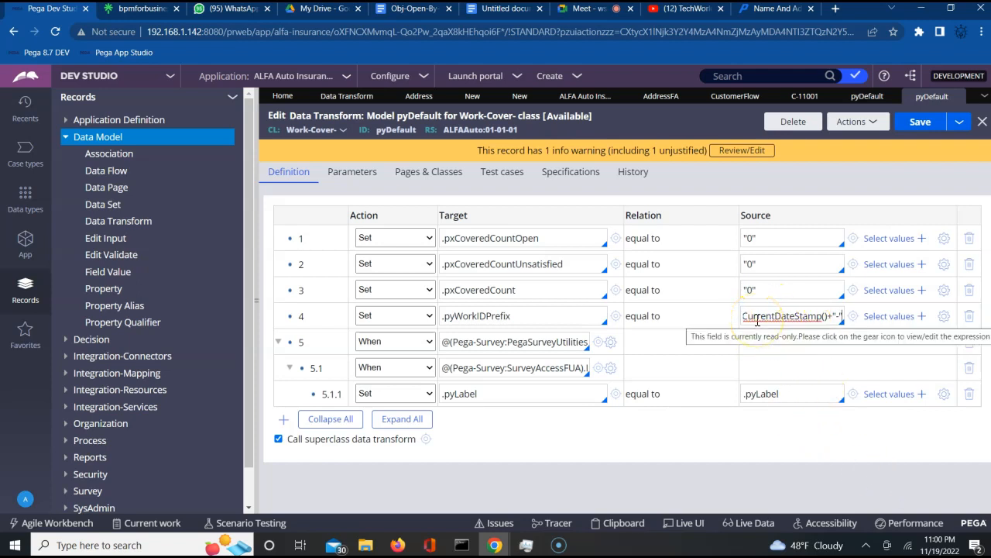
{"action": "left_click", "coordinate": [918, 122]}
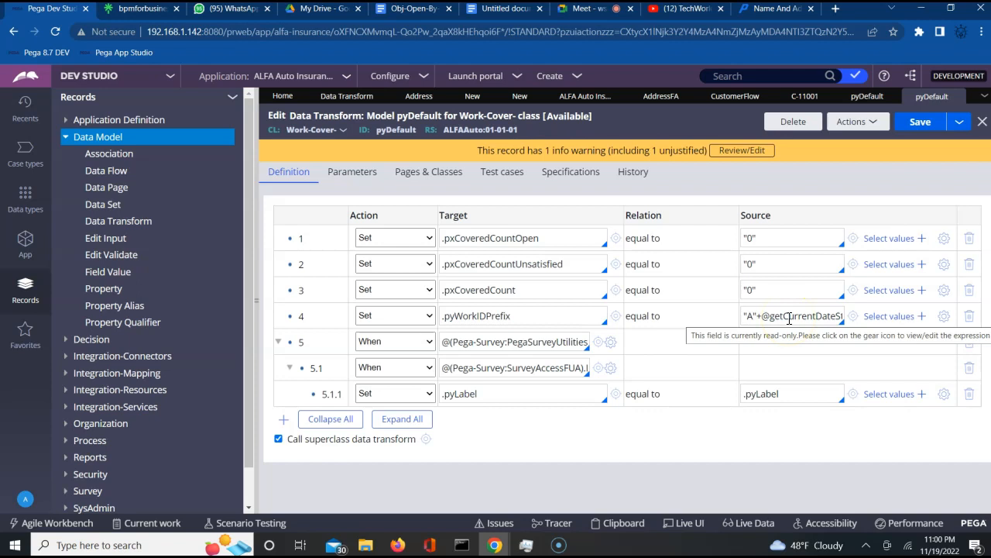
{"action": "left_click", "coordinate": [820, 310]}
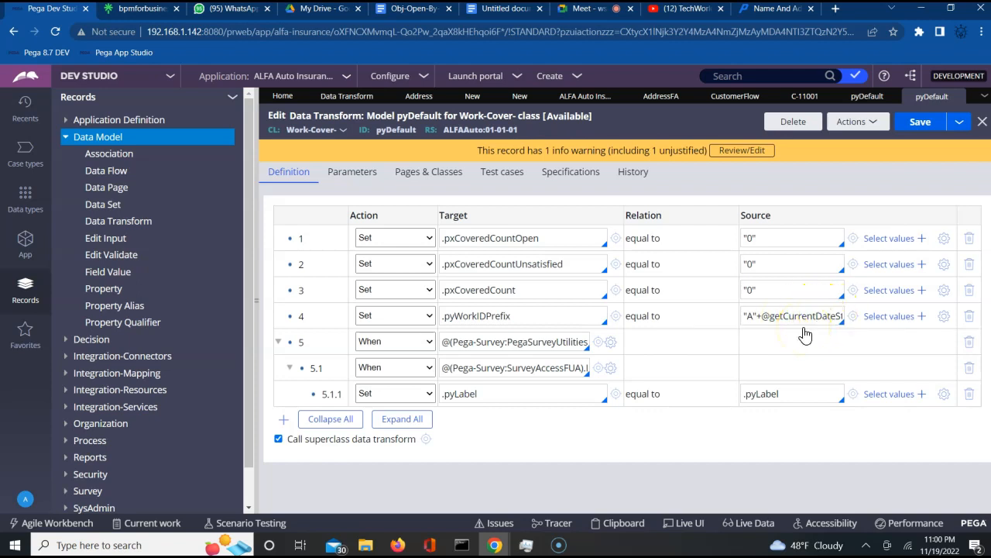
{"action": "left_click", "coordinate": [919, 124]}
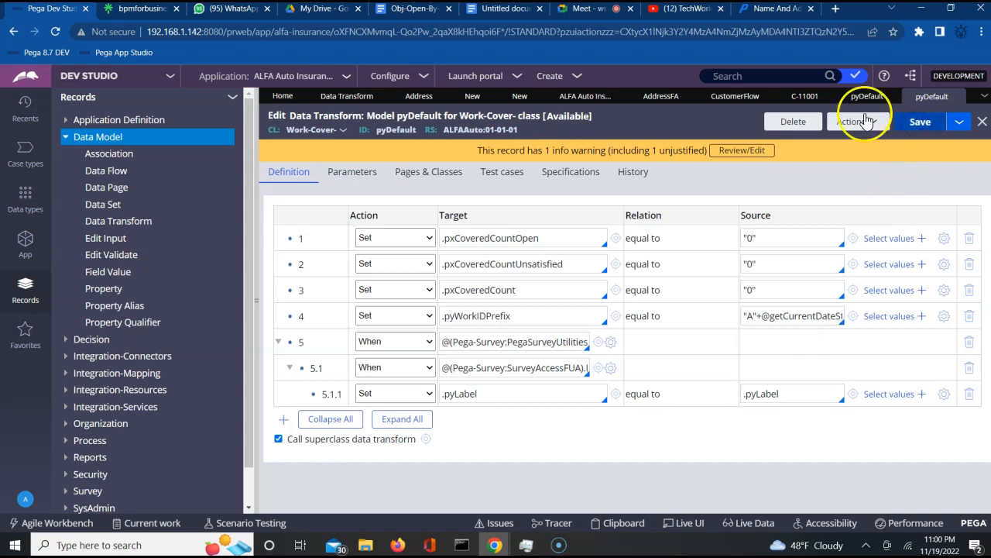
{"action": "left_click", "coordinate": [745, 99]}
{"action": "left_click", "coordinate": [920, 124]}
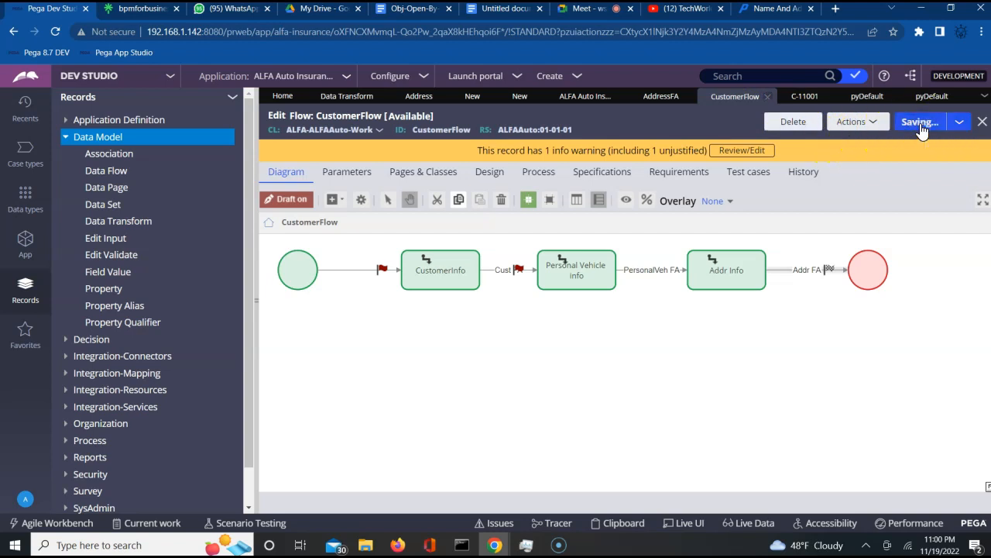
- Run CustomerFlow twice, creating cases A20221120-1 and A20221120-2
{"action": "left_click", "coordinate": [866, 125]}
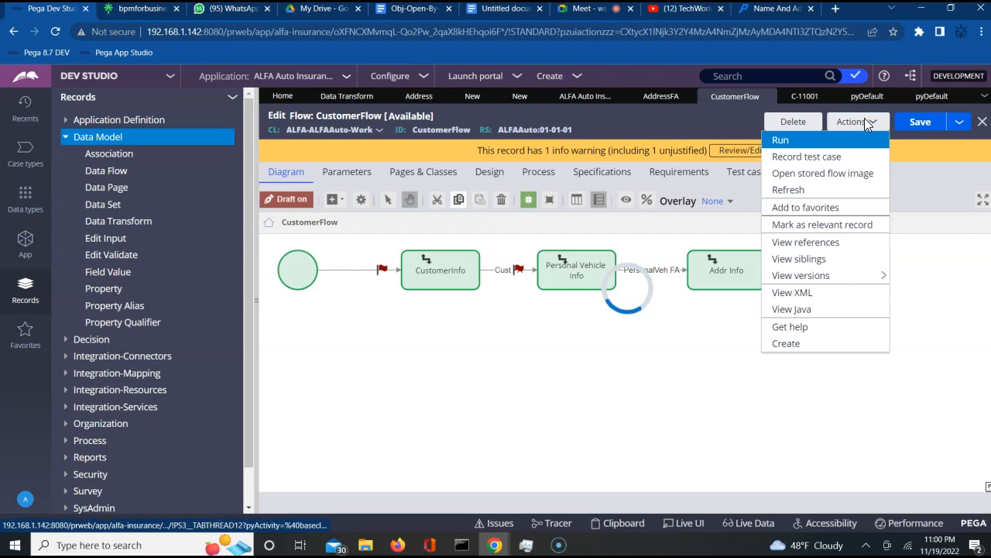
{"action": "left_click", "coordinate": [827, 144]}
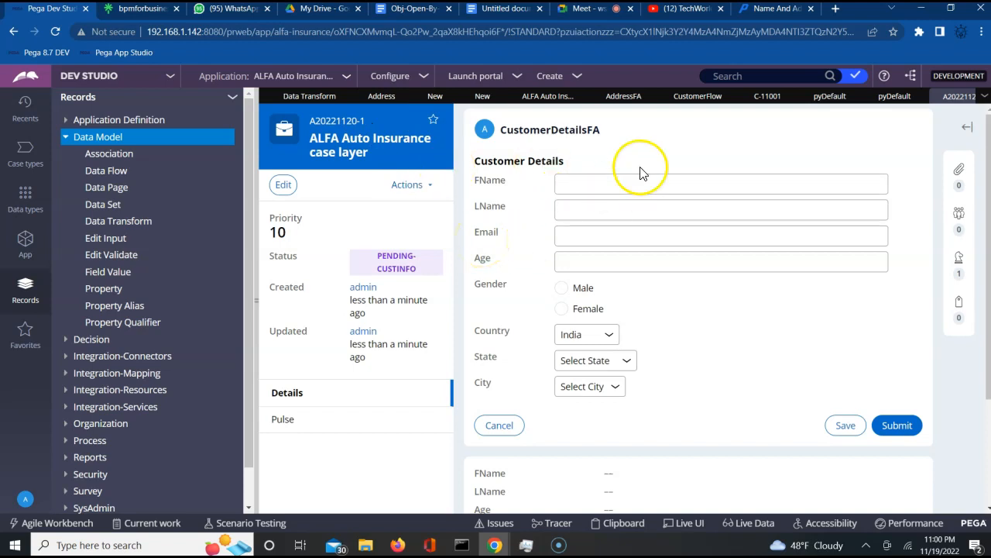
{"action": "left_click", "coordinate": [693, 97]}
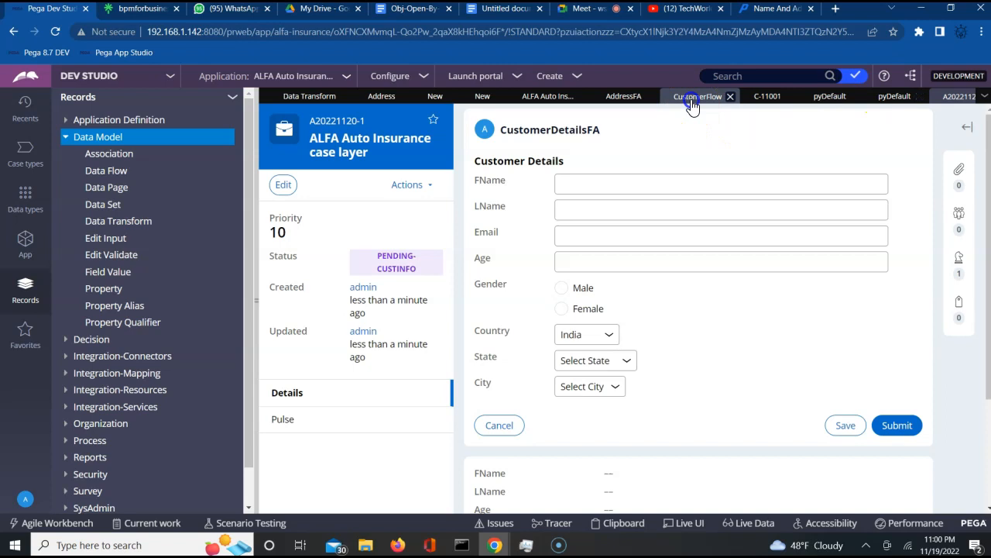
{"action": "left_click", "coordinate": [871, 129]}
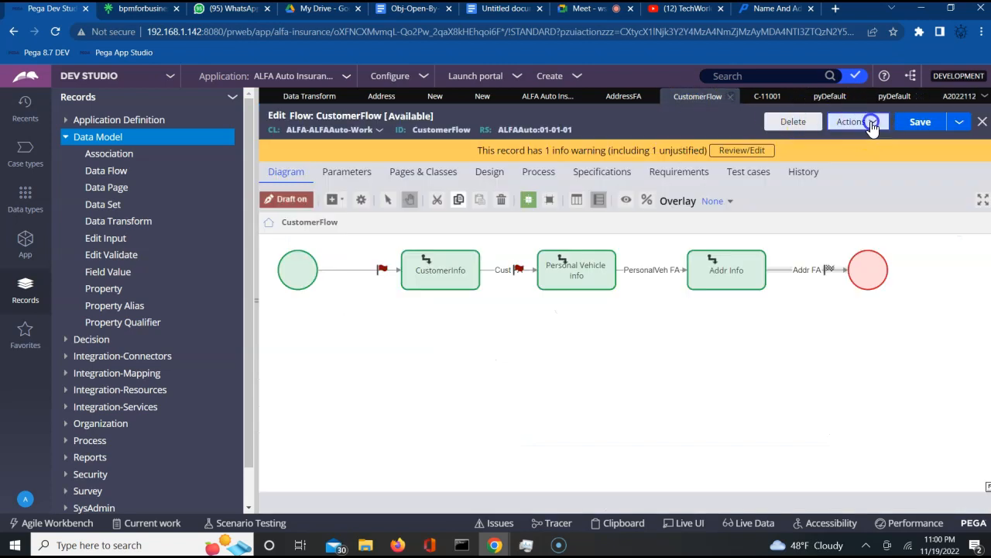
{"action": "left_click", "coordinate": [822, 135]}
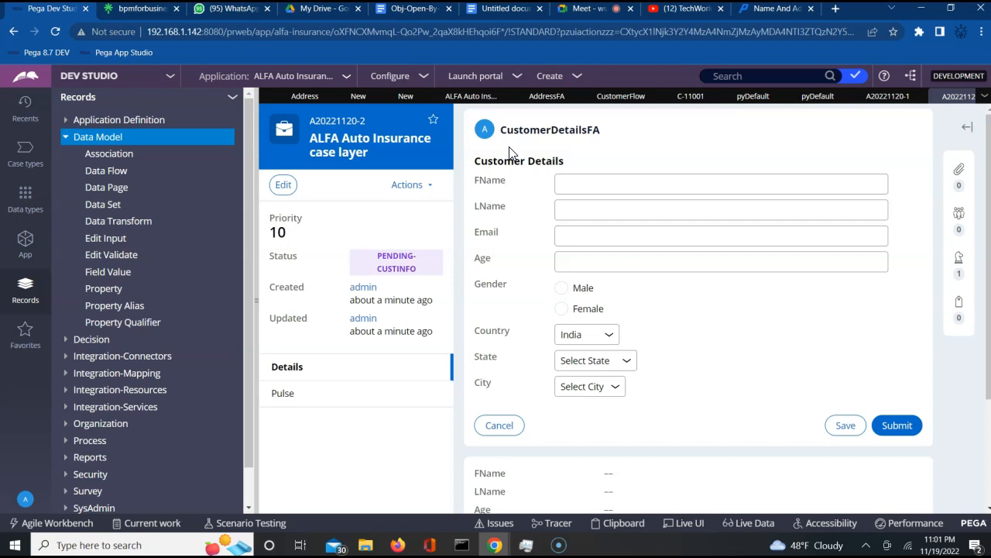
{"action": "left_click", "coordinate": [821, 98]}
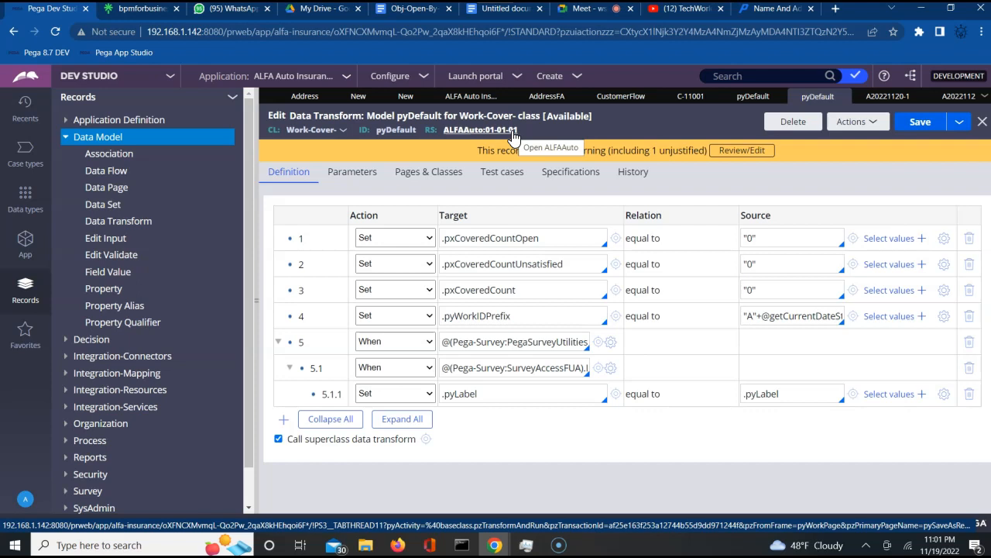
{"action": "double_click", "coordinate": [397, 130]}
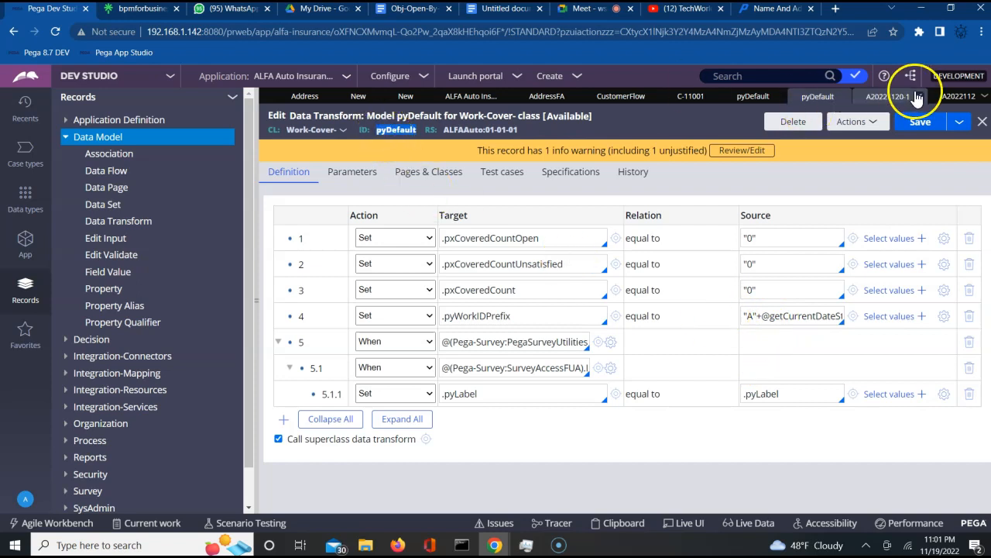
{"action": "triple_click", "coordinate": [768, 318]}
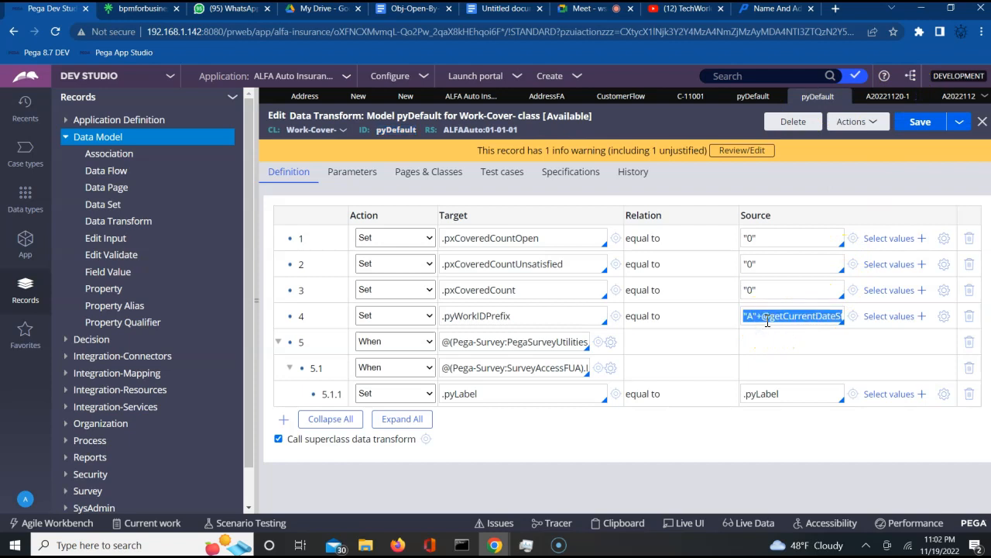
{"action": "left_click", "coordinate": [946, 317]}
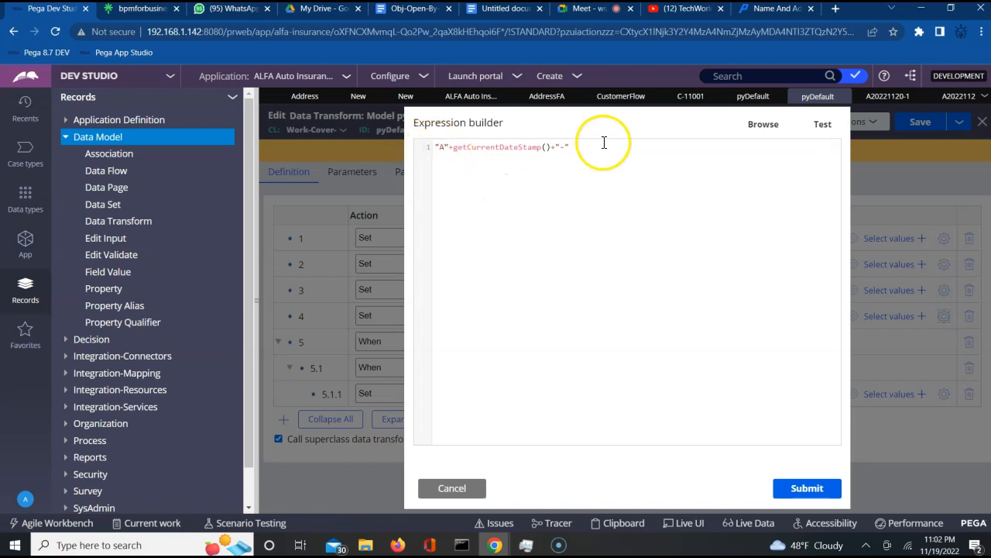
{"action": "left_click", "coordinate": [763, 126]}
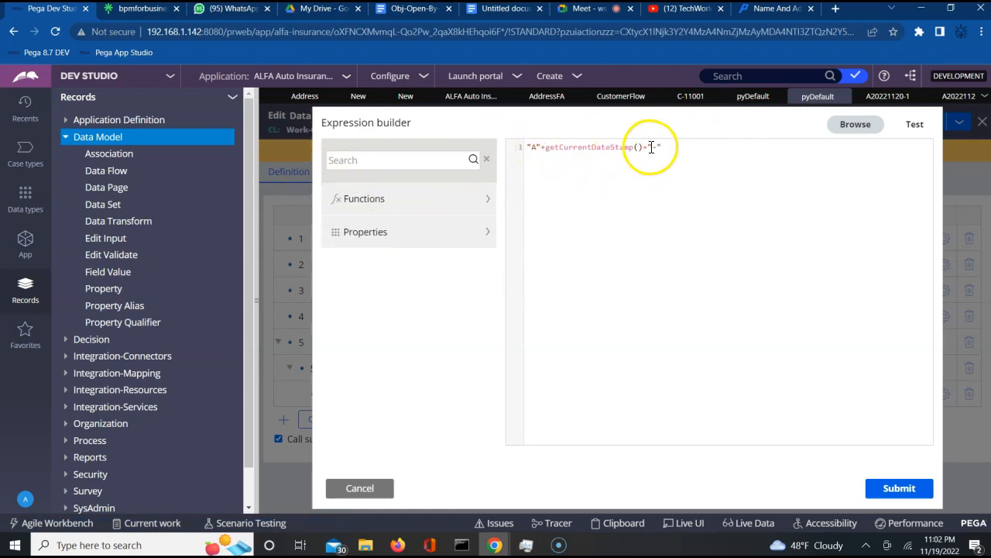
{"action": "type", "text": "-"}
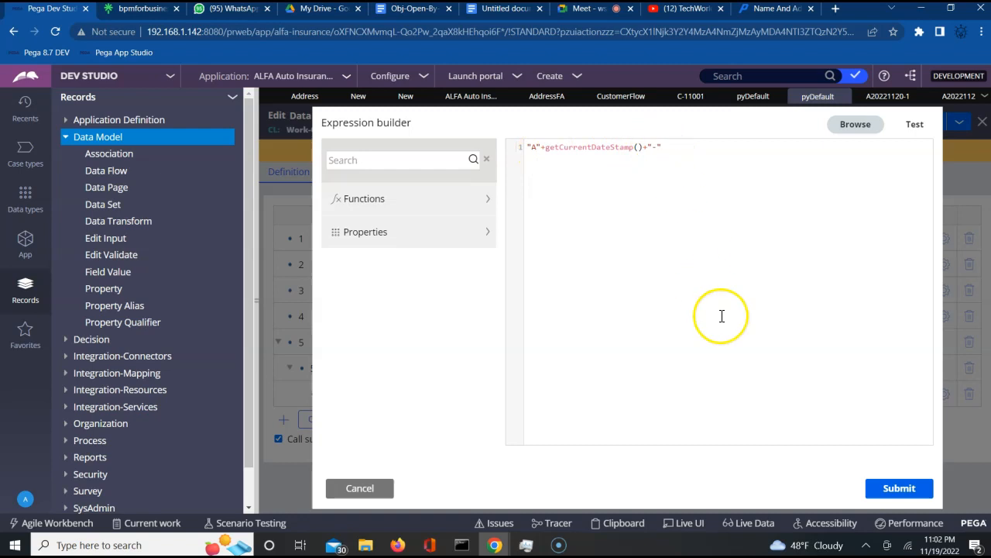
{"action": "left_click", "coordinate": [914, 125]}
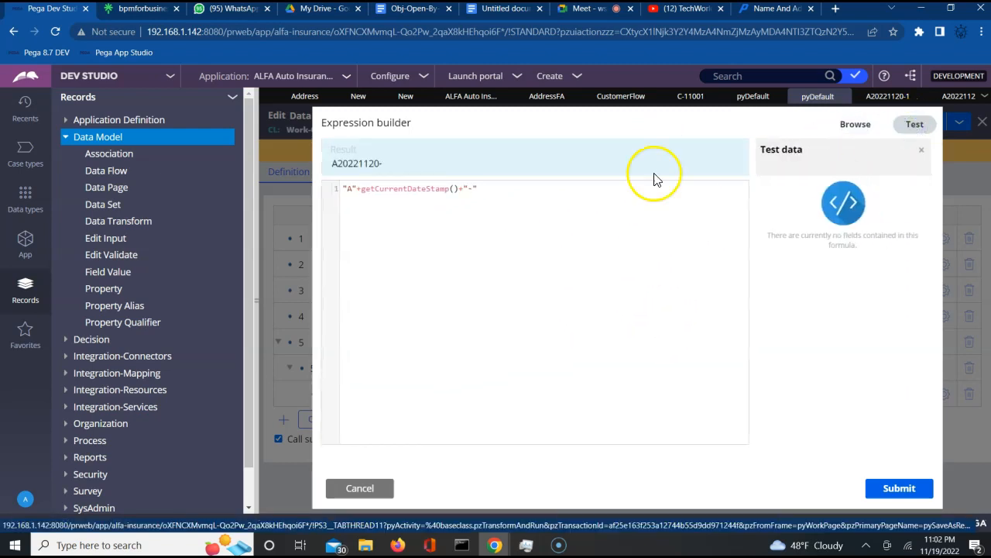
{"action": "left_click", "coordinate": [463, 187]}
{"action": "key", "text": "BackSpace"}
{"action": "mouse_move", "coordinate": [327, 192]}
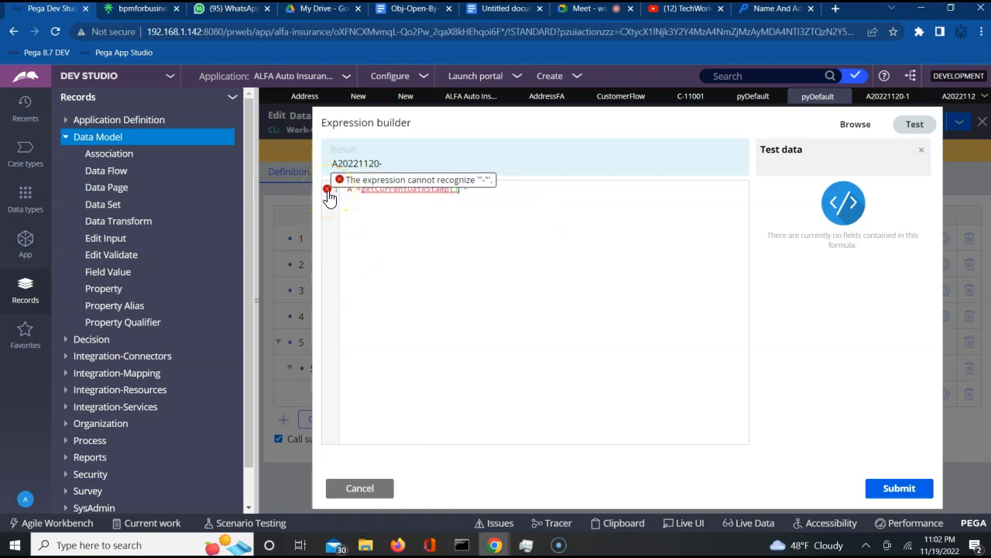
{"action": "left_click", "coordinate": [505, 258]}
{"action": "type", "text": "+"}
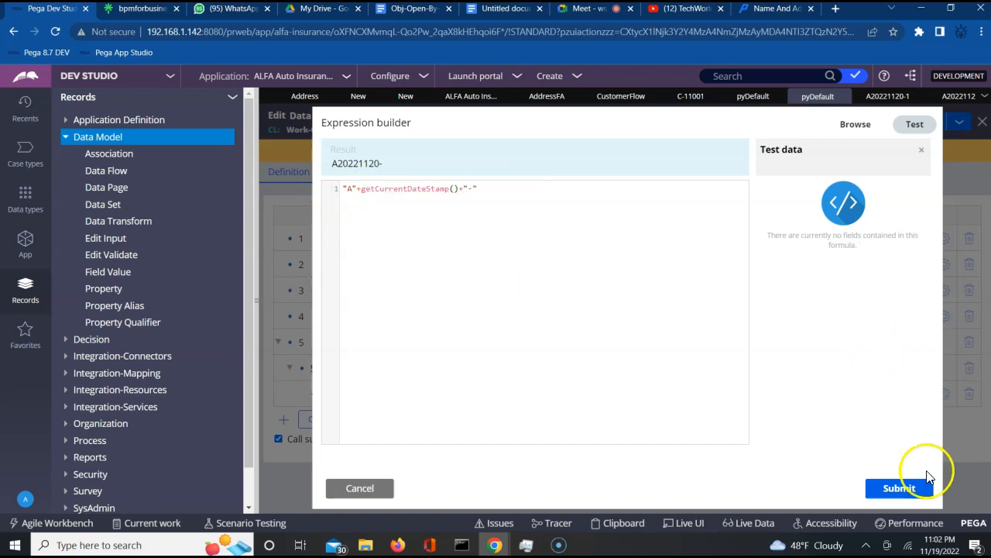
{"action": "left_click", "coordinate": [915, 126]}
{"action": "left_click", "coordinate": [818, 488]}
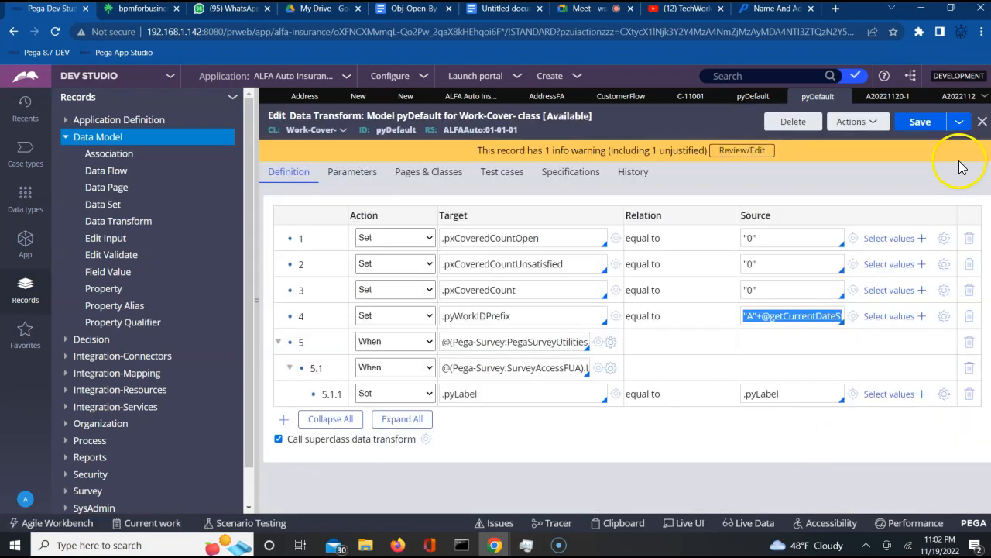
{"action": "left_click", "coordinate": [920, 124]}
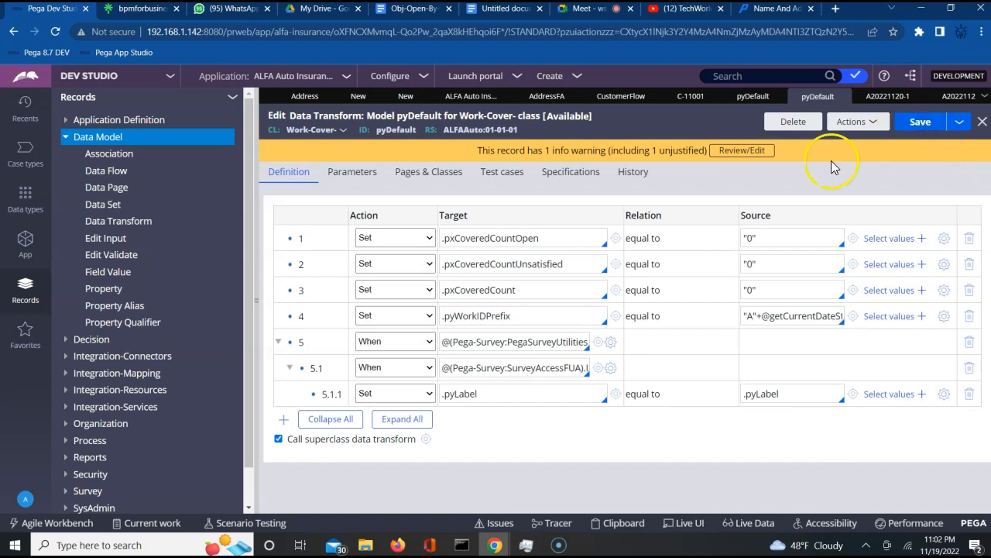